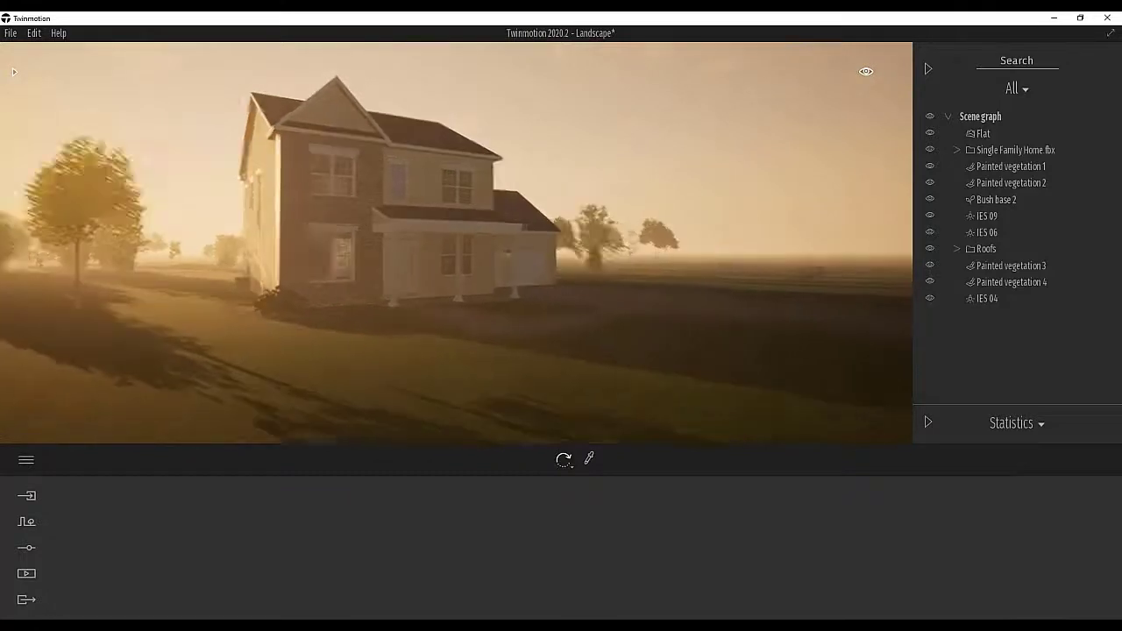
# Review the geometry and landscape import dialogs, including the landscape import options, and close without importing anything
pyautogui.moveTo(644, 333); pyautogui.dragTo(573, 337, button='right')
pyautogui.moveTo(655, 270); pyautogui.dragTo(569, 254, button='right')
pyautogui.moveTo(549, 357); pyautogui.dragTo(567, 361, button='right')
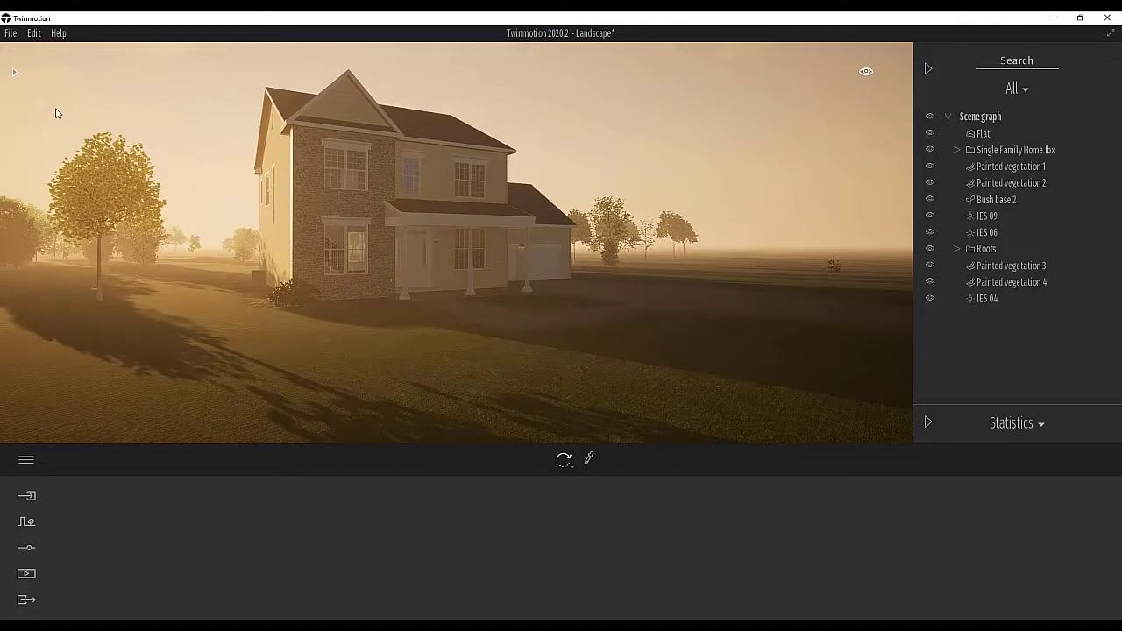
pyautogui.click(35, 498)
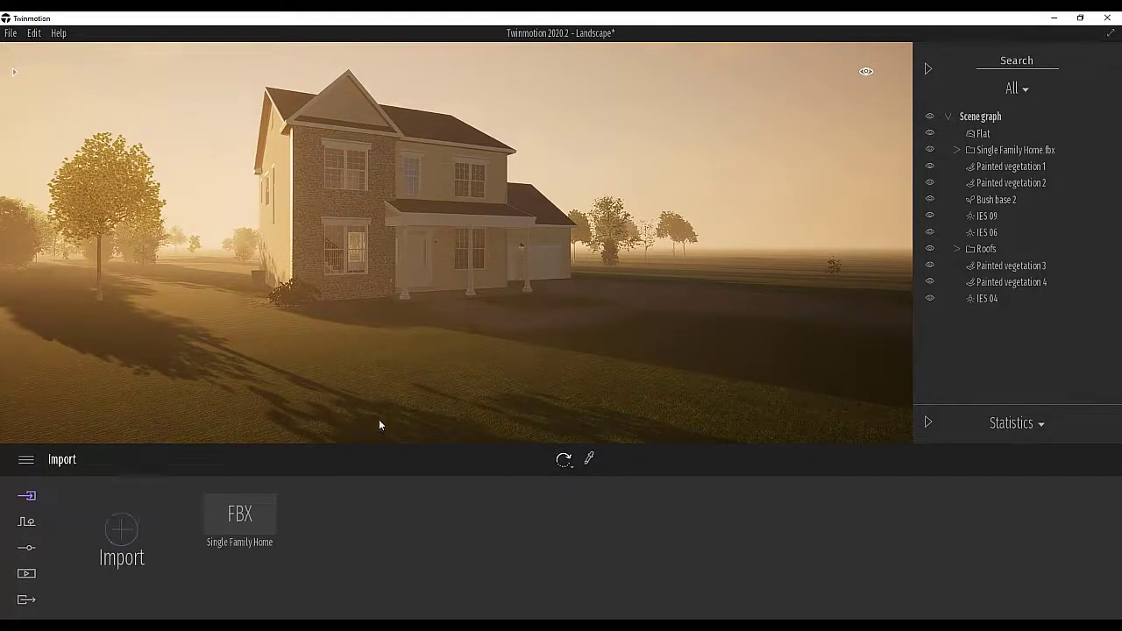
pyautogui.click(120, 530)
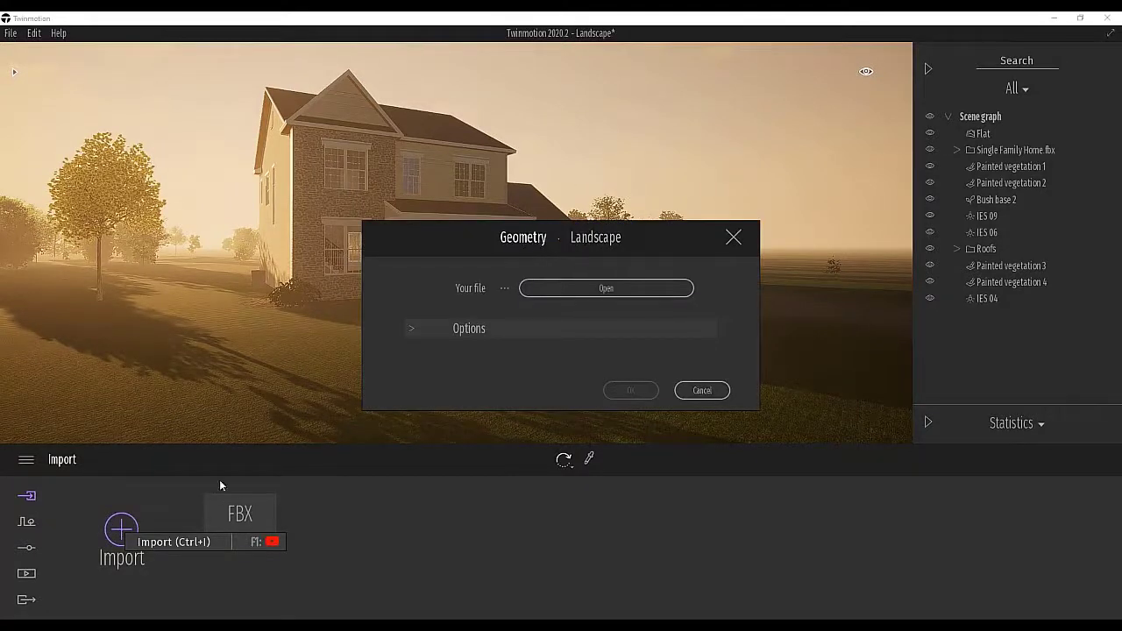
pyautogui.click(531, 238)
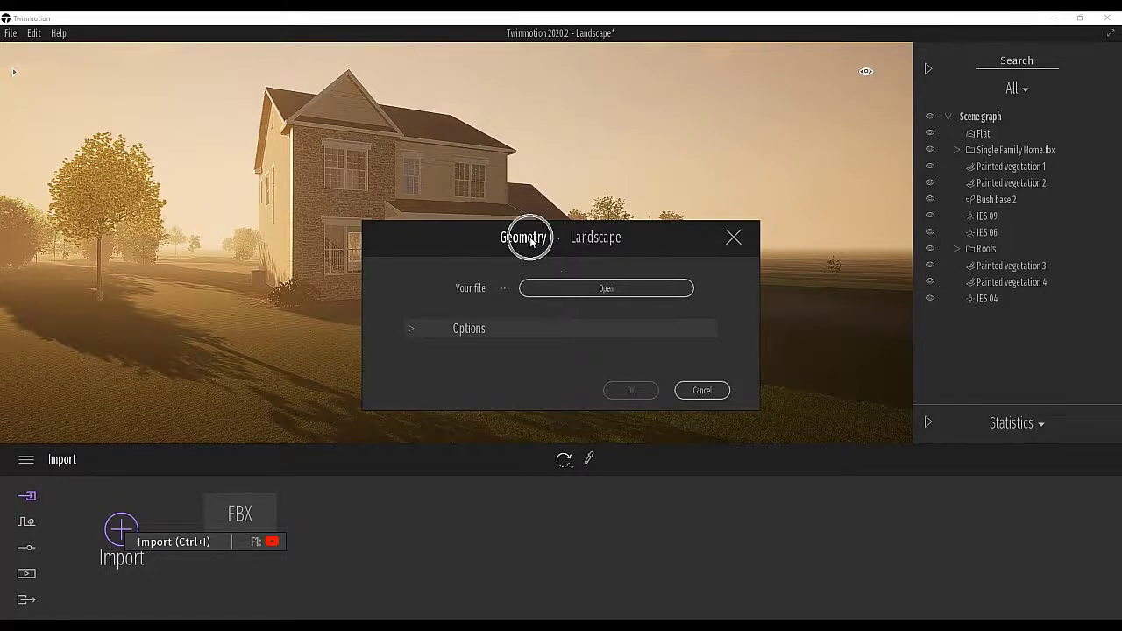
pyautogui.click(590, 242)
pyautogui.click(591, 242)
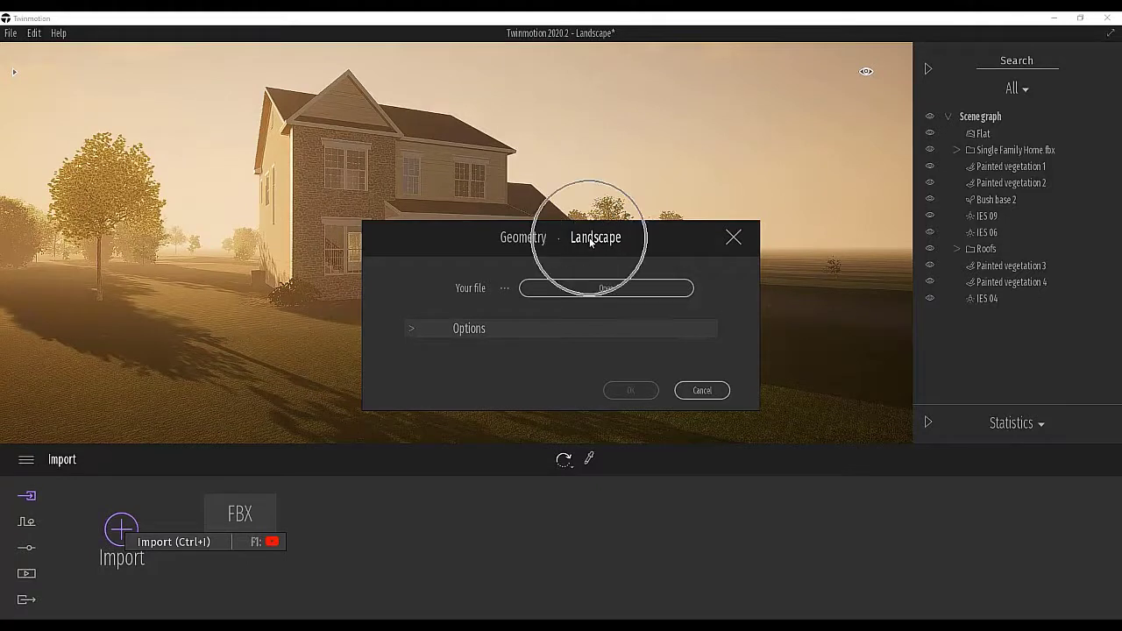
pyautogui.click(413, 329)
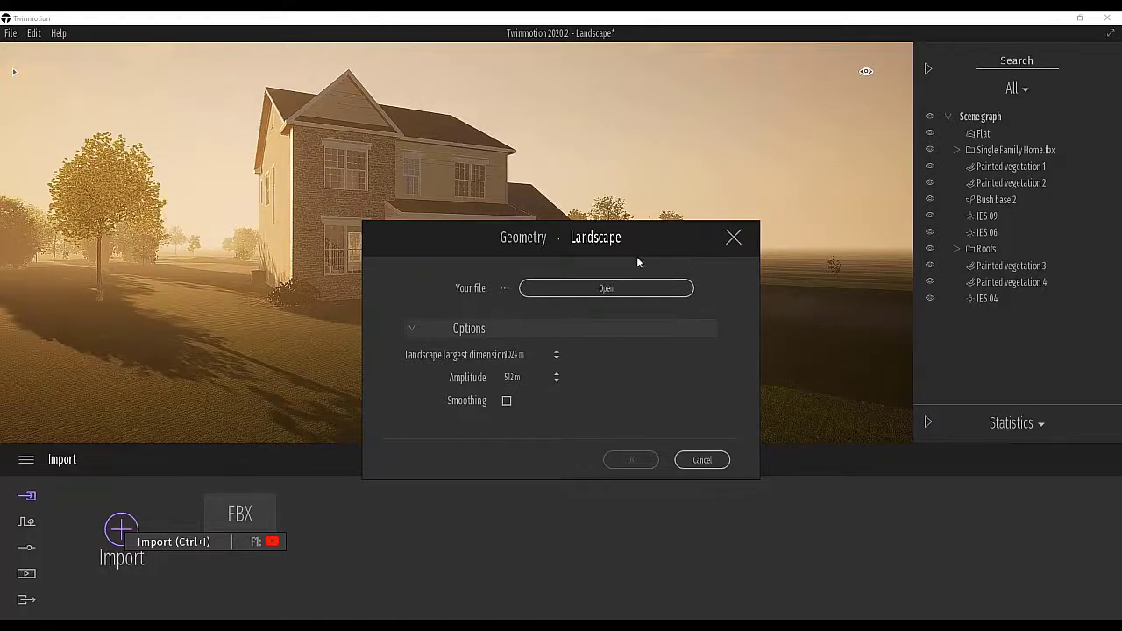
pyautogui.click(734, 238)
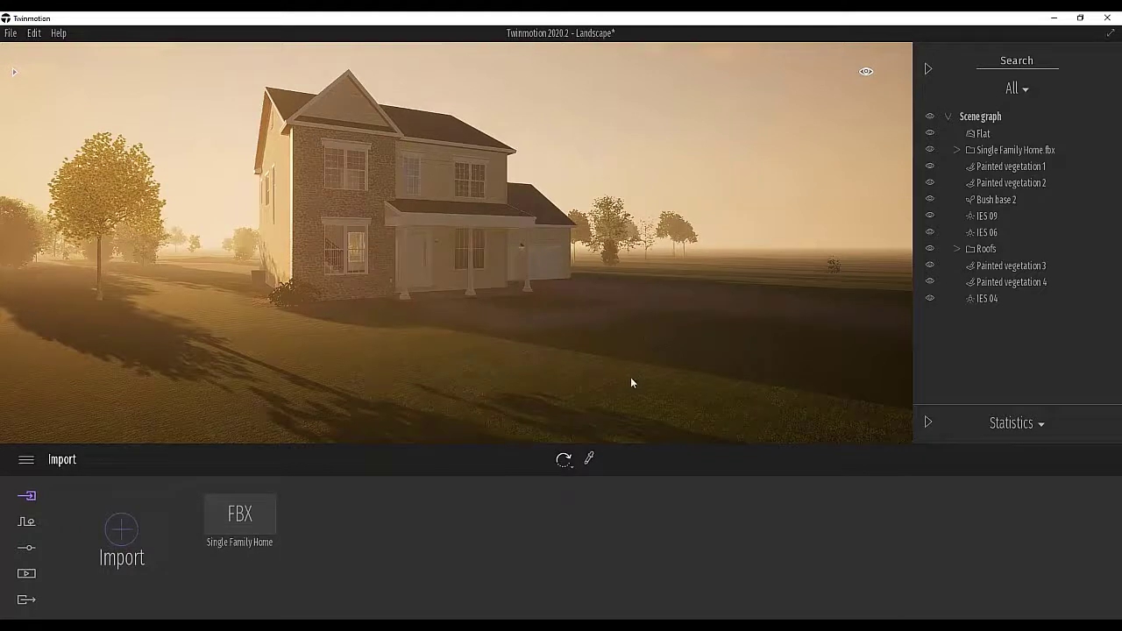
# Select the flat landscape and examine the painted ground textures around the front of the house
pyautogui.click(518, 387)
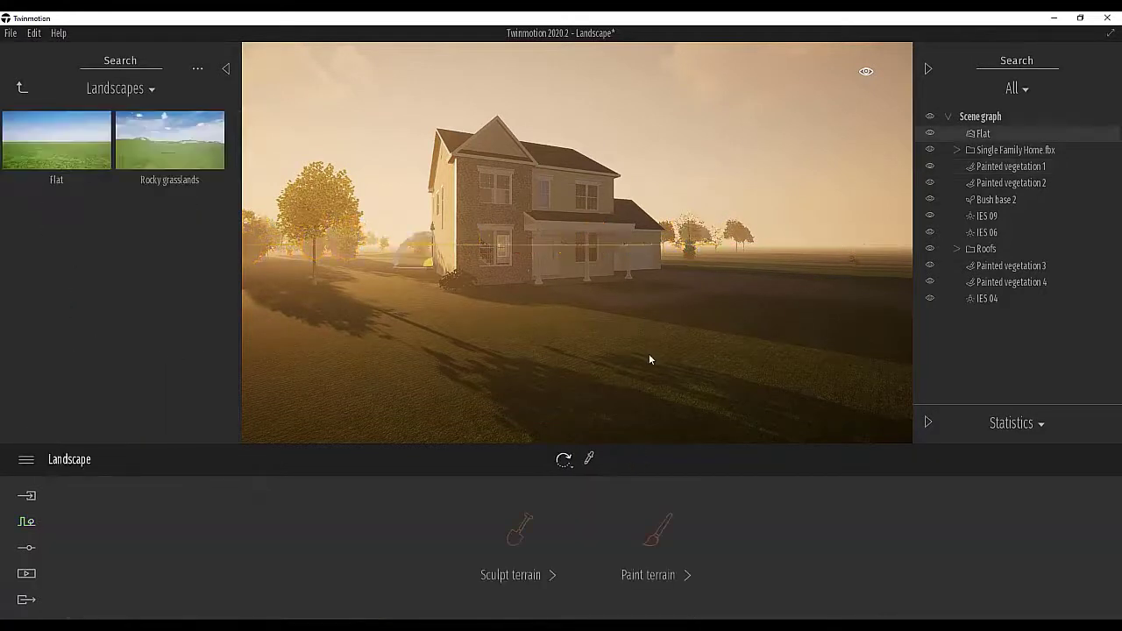
pyautogui.moveTo(654, 340)
pyautogui.mouseDown(button='right')
pyautogui.moveTo(649, 368)
pyautogui.moveTo(625, 372)
pyautogui.mouseUp(button='right')
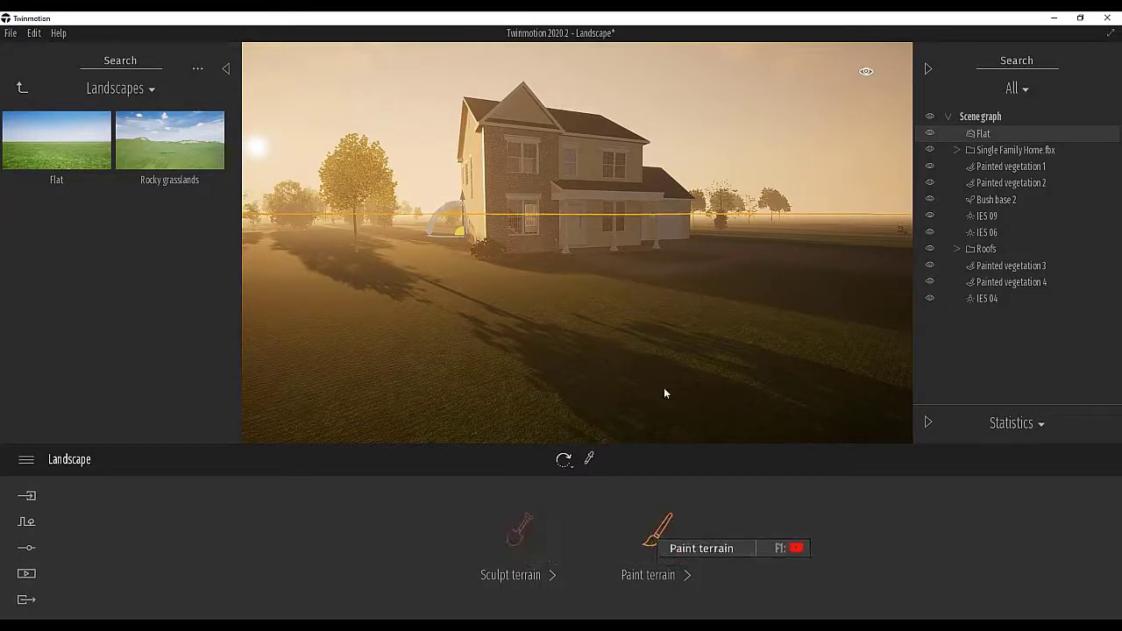
pyautogui.moveTo(664, 388); pyautogui.dragTo(745, 387, button='right')
pyautogui.press('w')
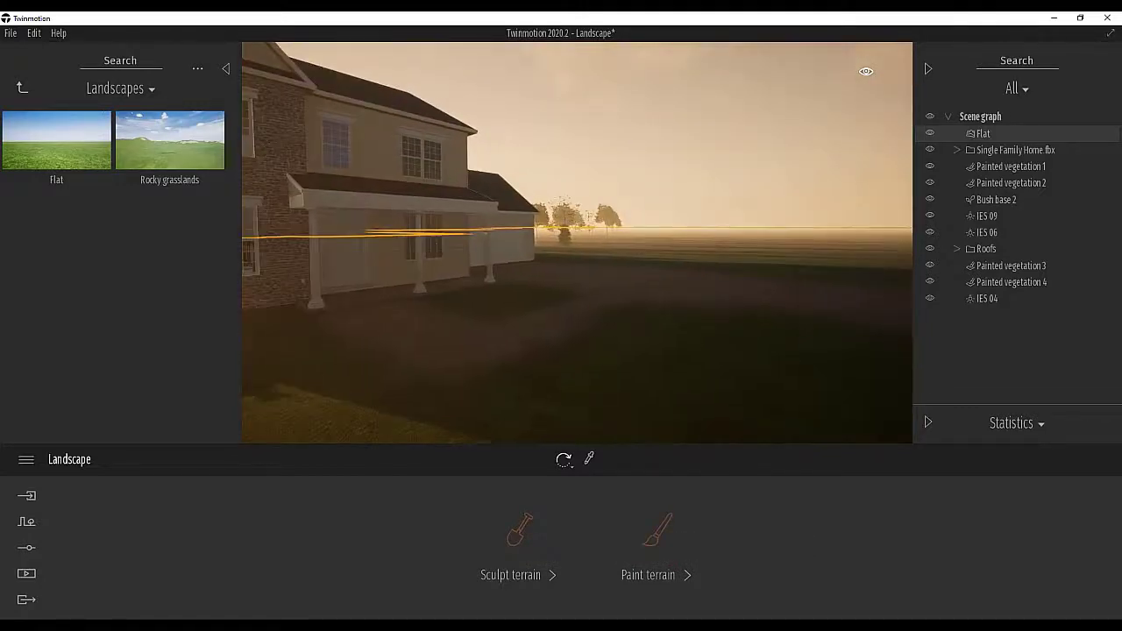
pyautogui.click(225, 69)
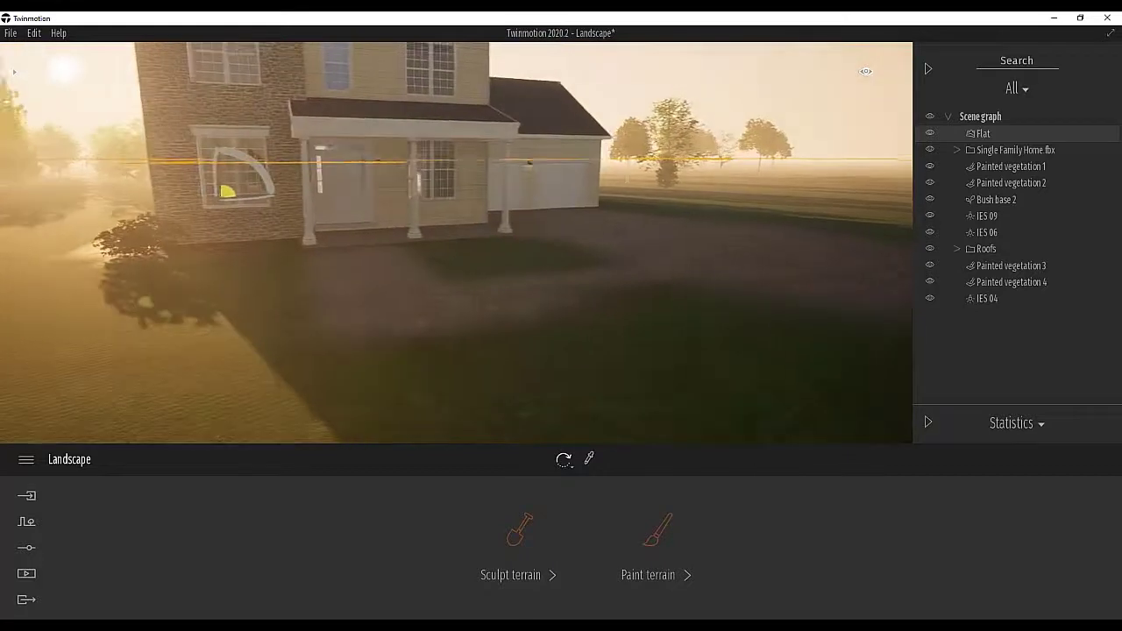
pyautogui.press('w')
pyautogui.press('d')
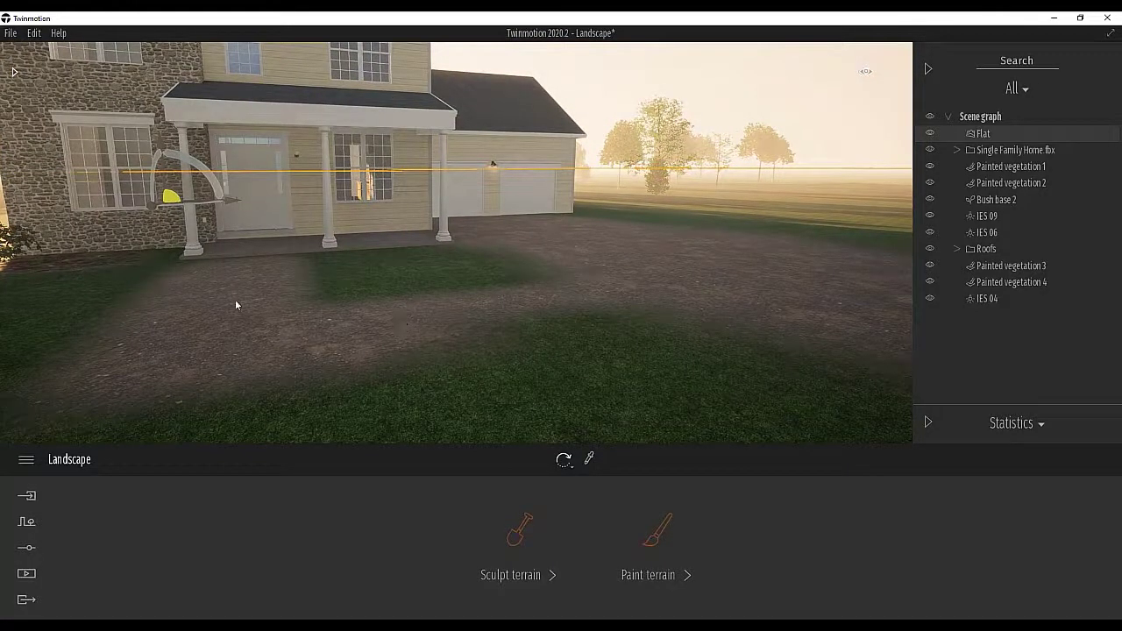
pyautogui.press('a')
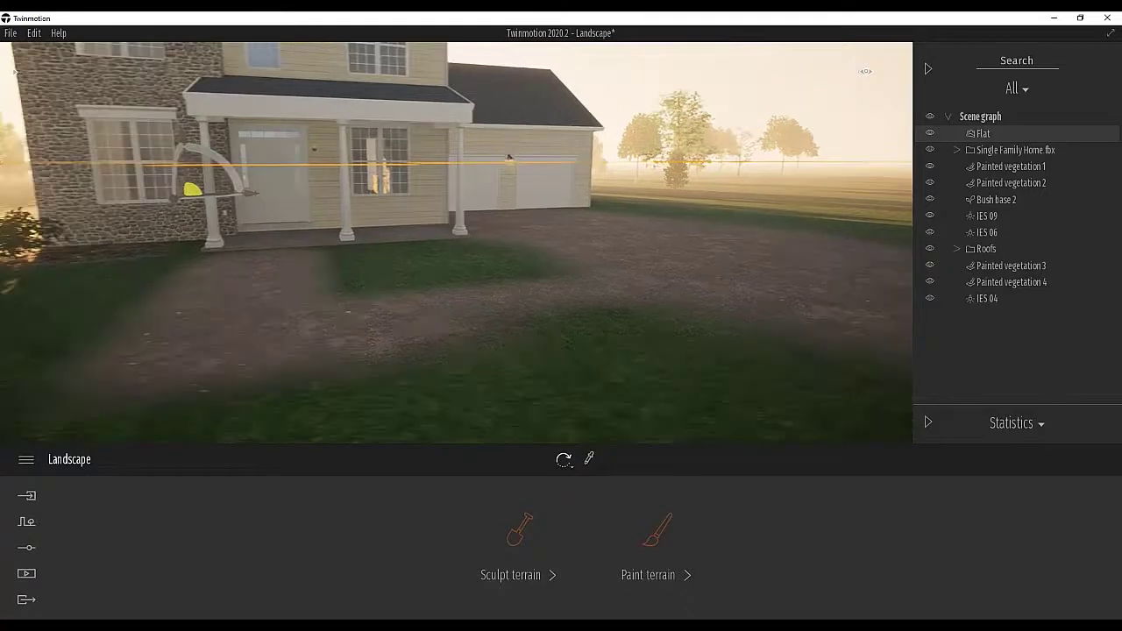
pyautogui.press('w')
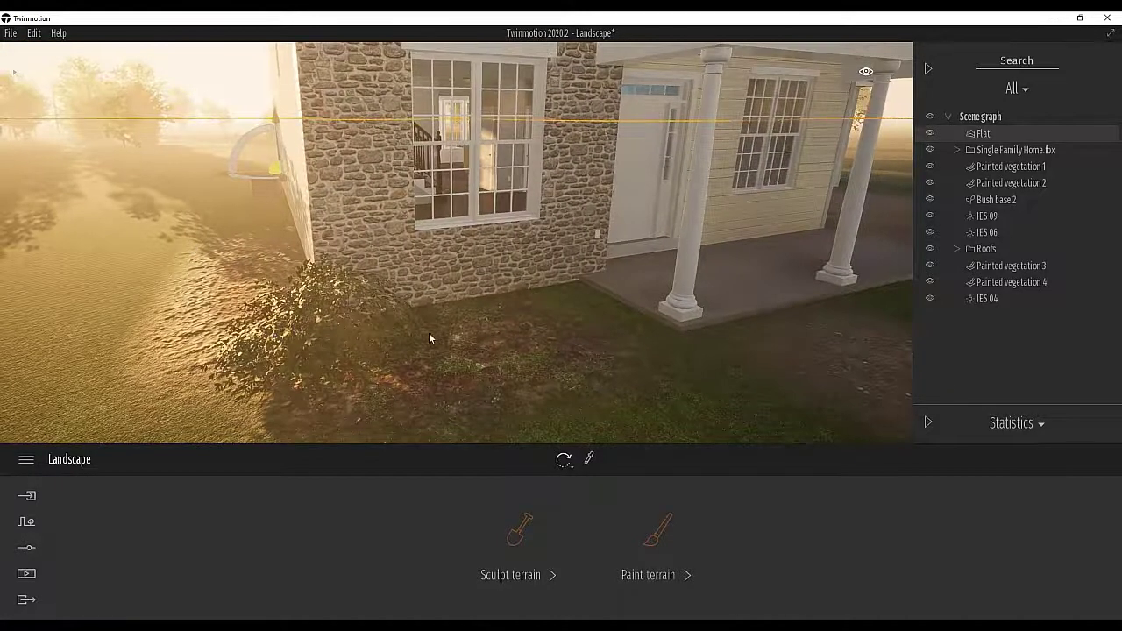
pyautogui.moveTo(476, 355)
pyautogui.mouseDown(button='right')
pyautogui.moveTo(561, 368)
pyautogui.moveTo(563, 355)
pyautogui.moveTo(618, 349)
pyautogui.moveTo(601, 347)
pyautogui.mouseUp(button='right')
pyautogui.press('s')
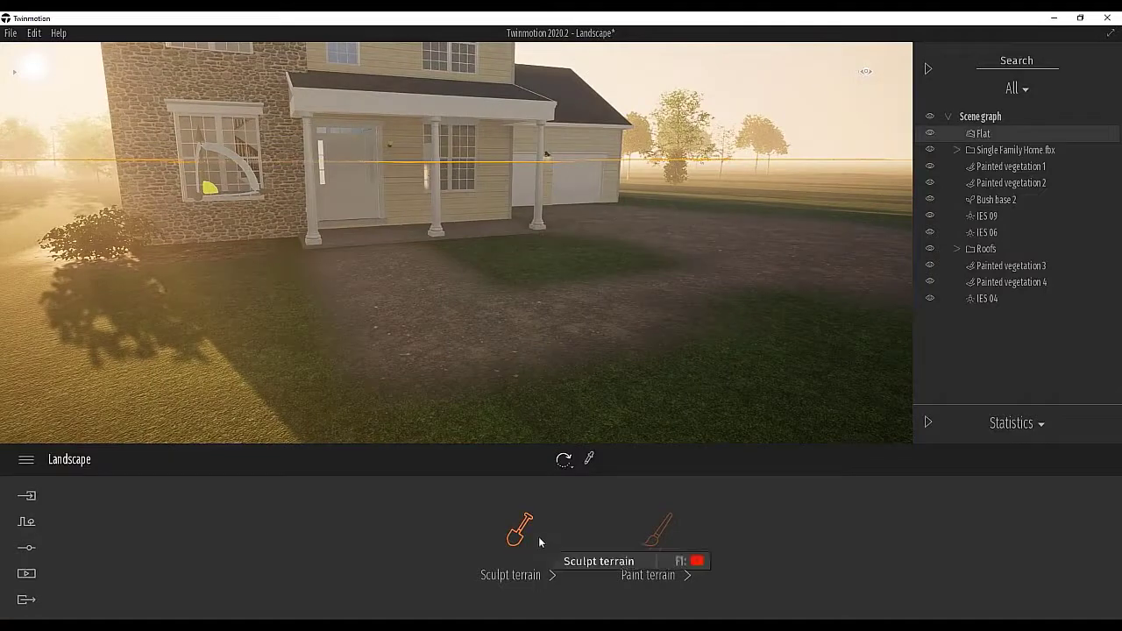
pyautogui.press('d')
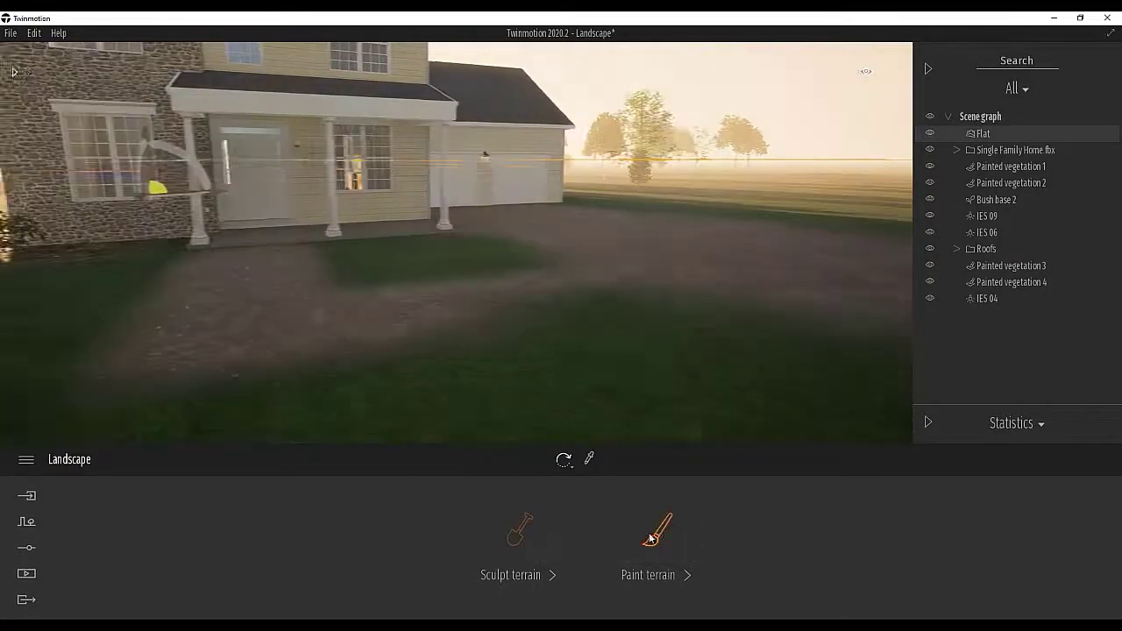
pyautogui.press('s')
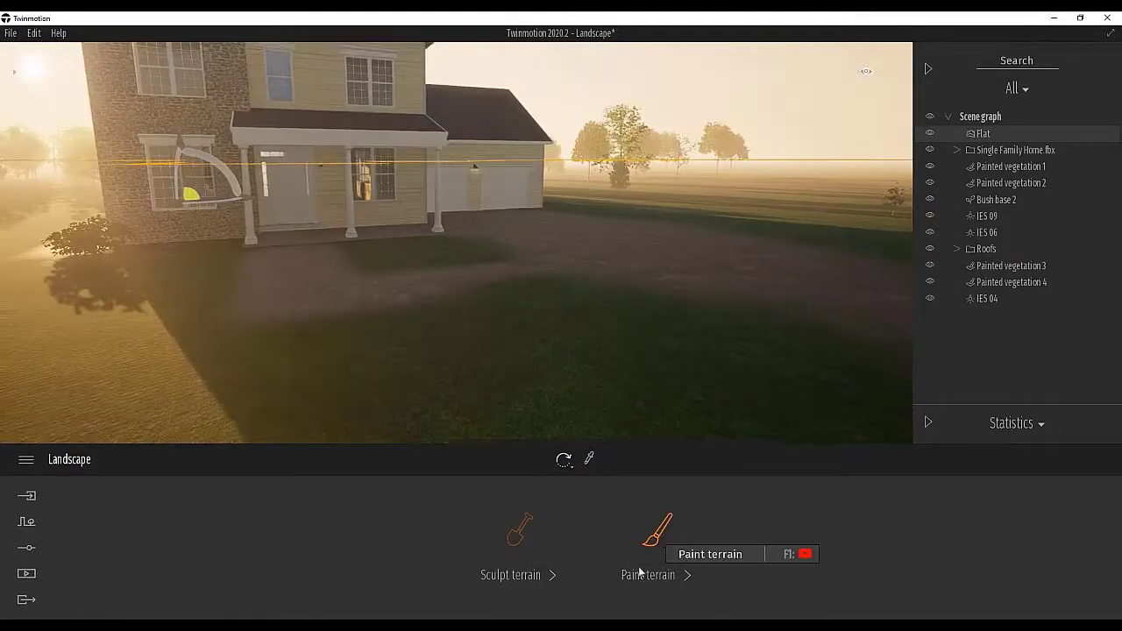
# Start the Paint terrain tool and browse the material categories and the user library's Materials folder for ground textures
pyautogui.click(656, 531)
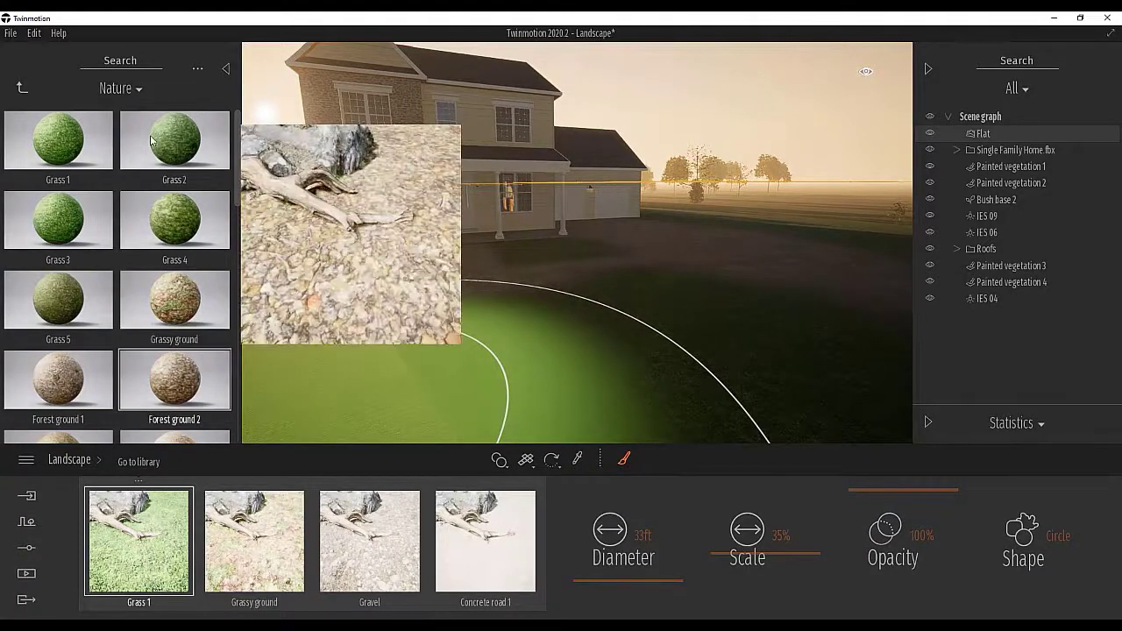
pyautogui.click(123, 88)
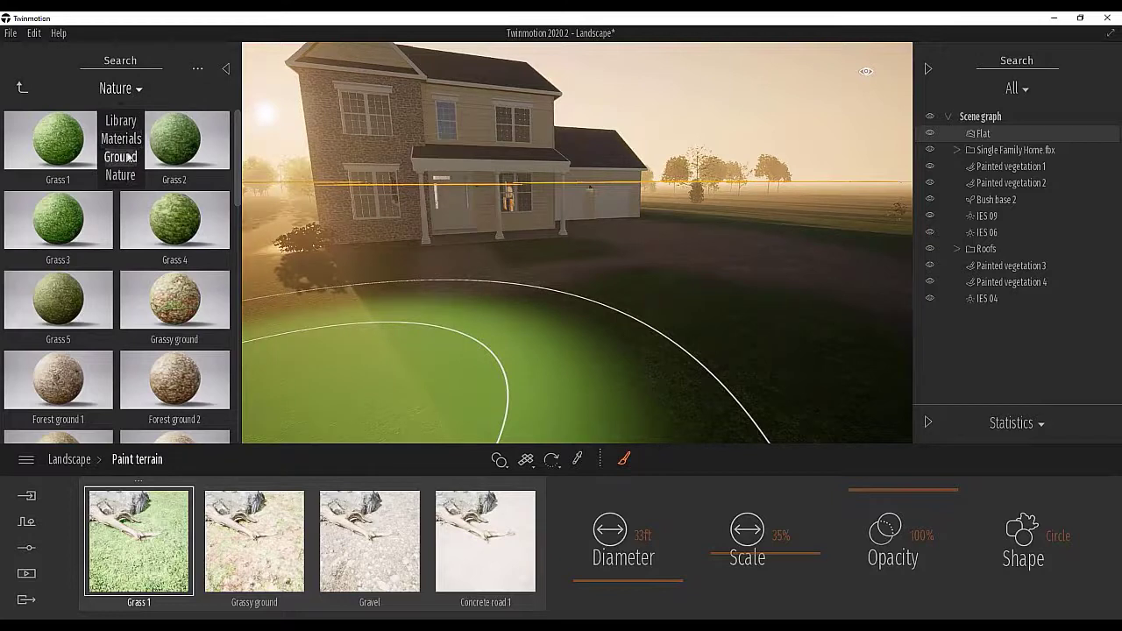
pyautogui.click(122, 138)
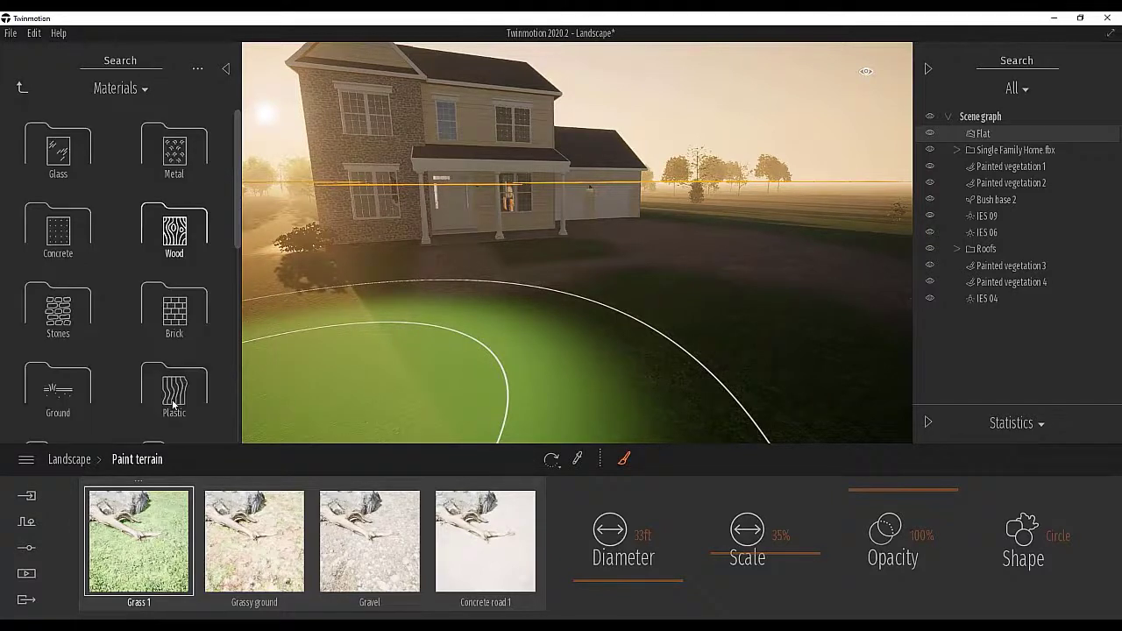
pyautogui.scroll(-1, 118, 263)
pyautogui.scroll(-4, 118, 263)
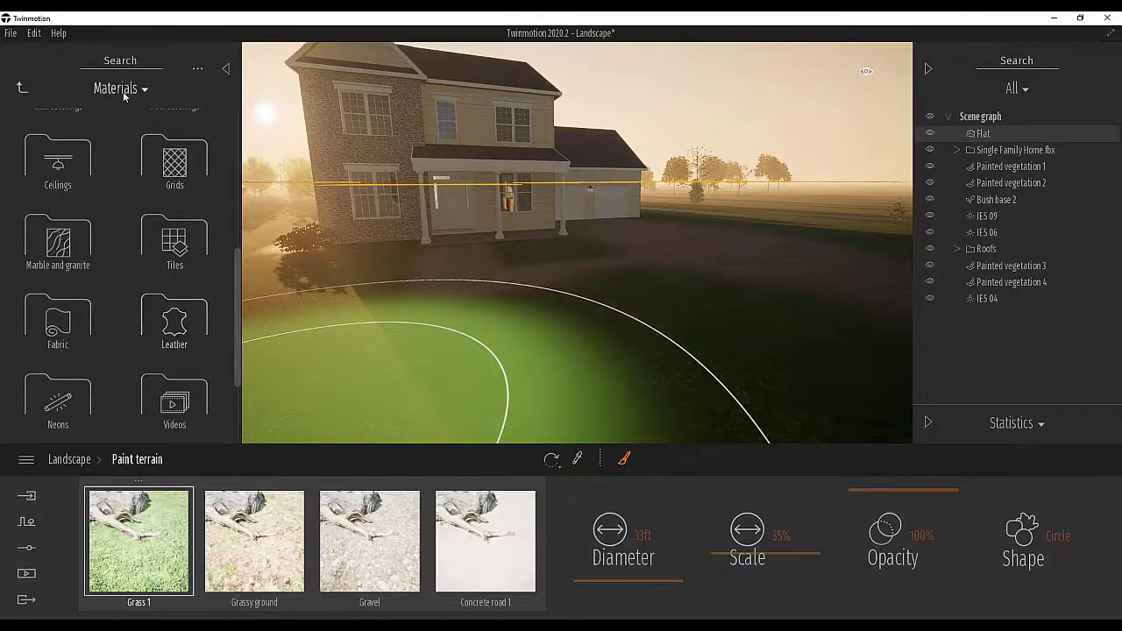
pyautogui.click(118, 88)
pyautogui.click(115, 118)
pyautogui.click(190, 390)
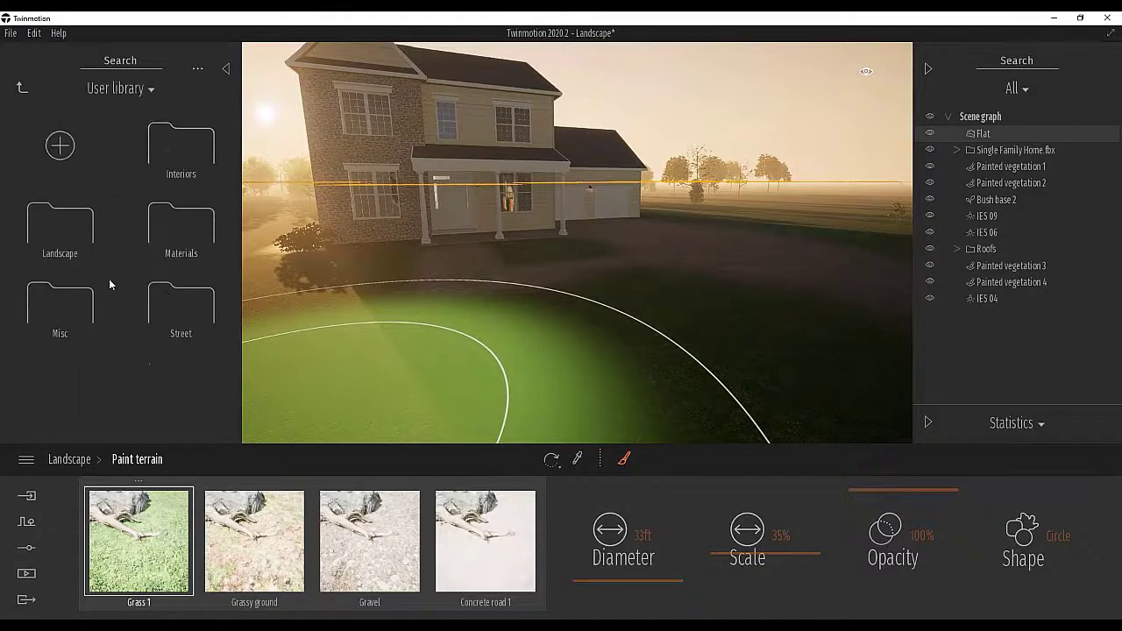
pyautogui.click(183, 241)
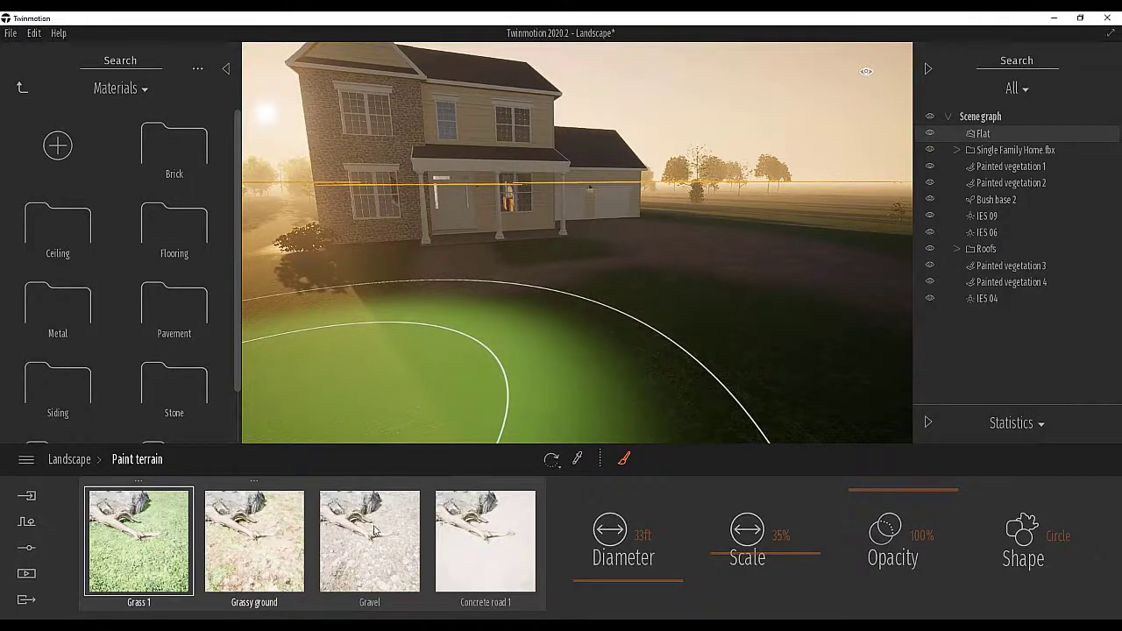
# Choose the Gravel texture for terrain painting, reduce the brush diameter to 8 ft, and review the available brush shapes
pyautogui.click(254, 540)
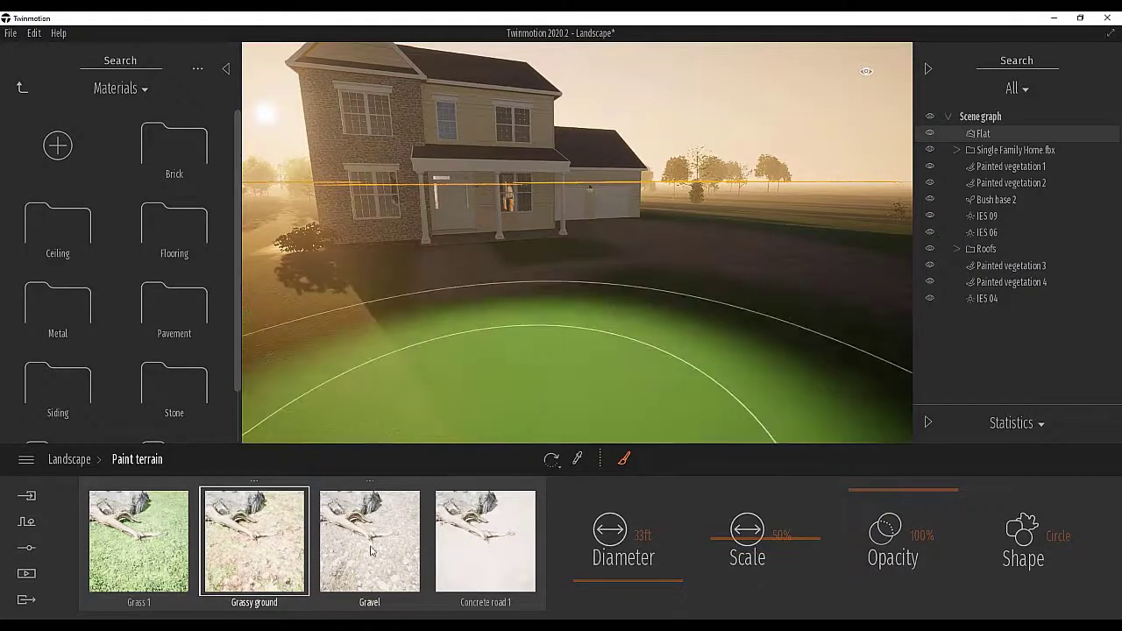
pyautogui.click(372, 547)
pyautogui.moveTo(652, 281); pyautogui.dragTo(636, 298, button='right')
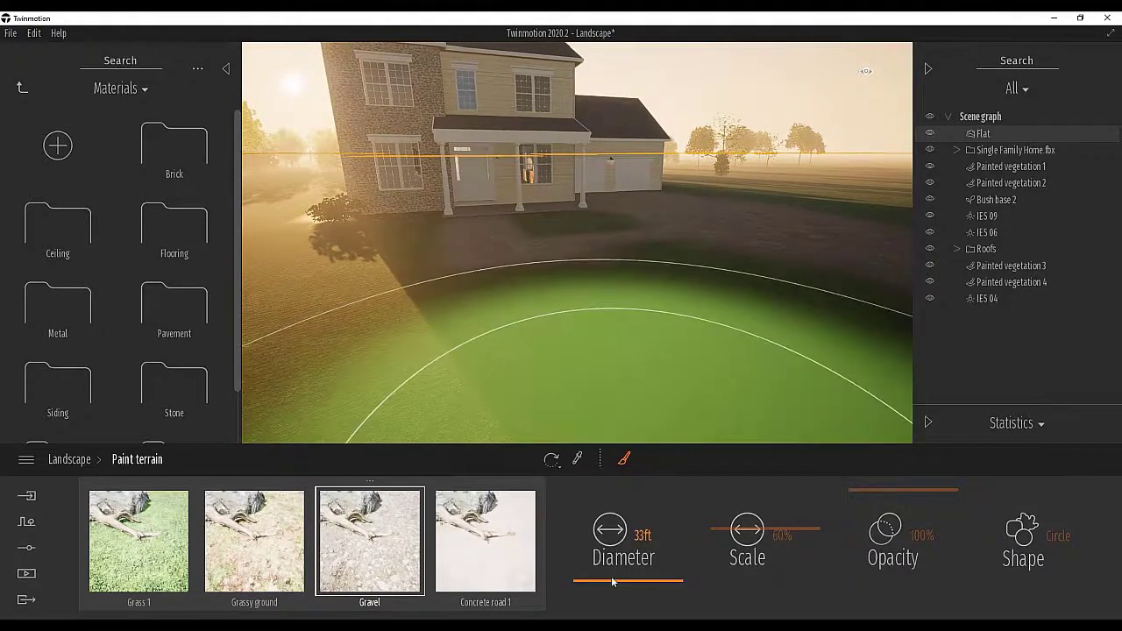
pyautogui.moveTo(618, 585)
pyautogui.mouseDown()
pyautogui.moveTo(613, 550)
pyautogui.moveTo(611, 588)
pyautogui.moveTo(611, 568)
pyautogui.mouseUp()
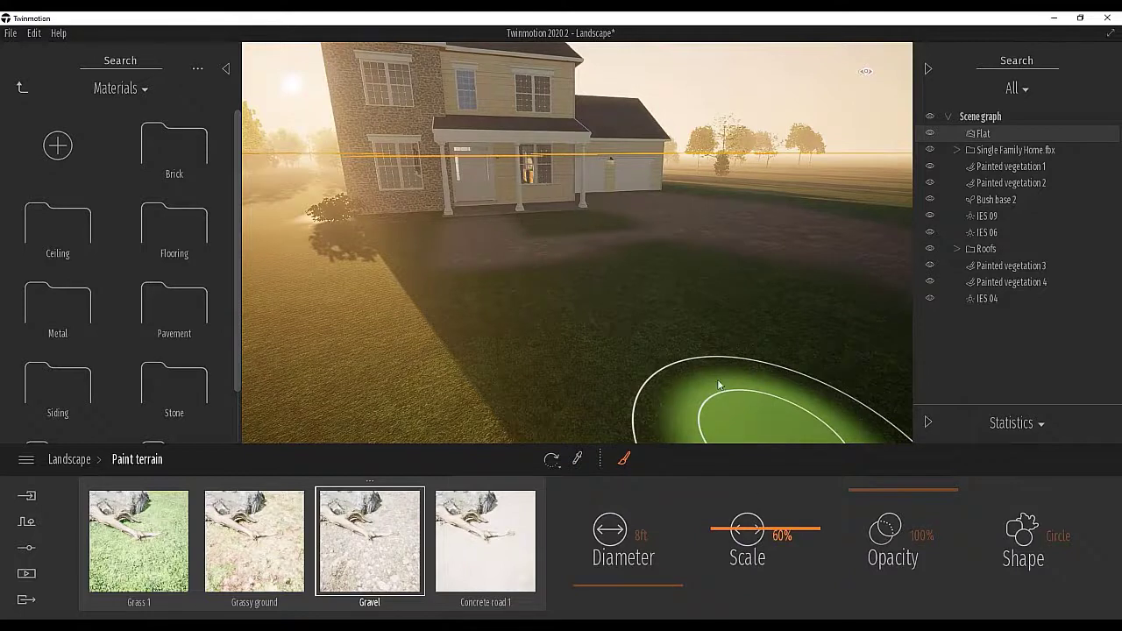
pyautogui.click(1023, 537)
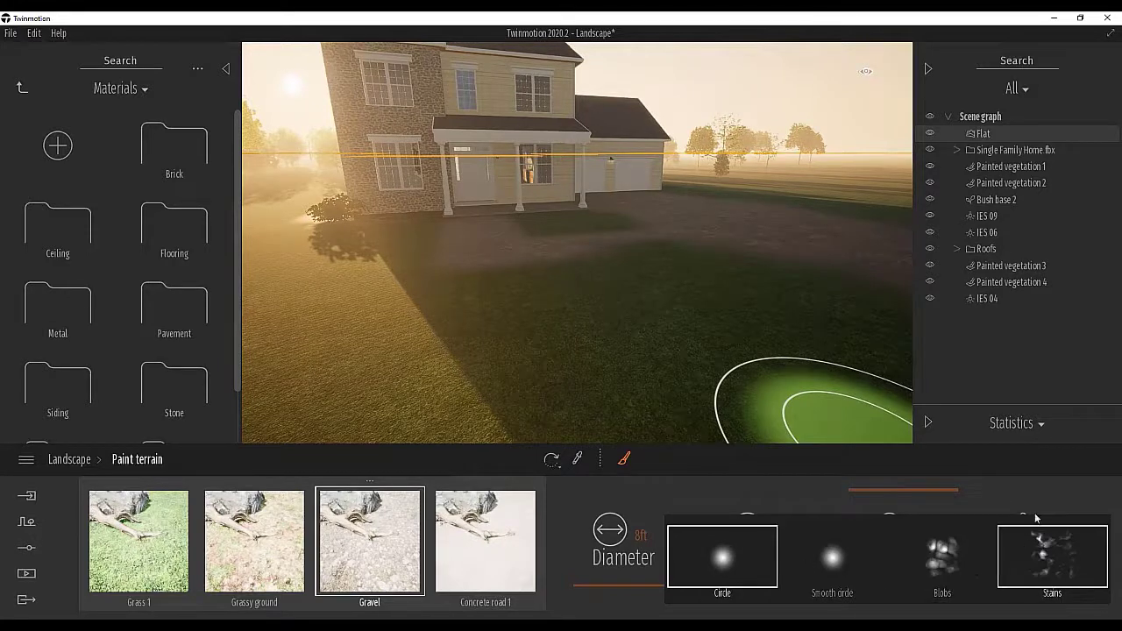
pyautogui.click(1014, 537)
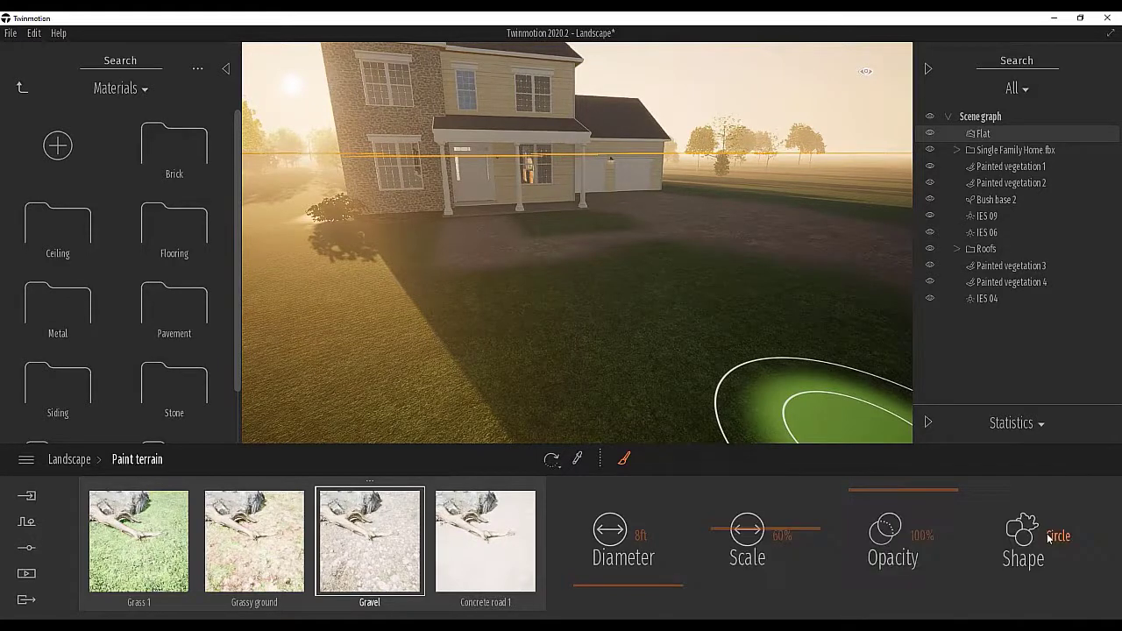
pyautogui.click(1050, 538)
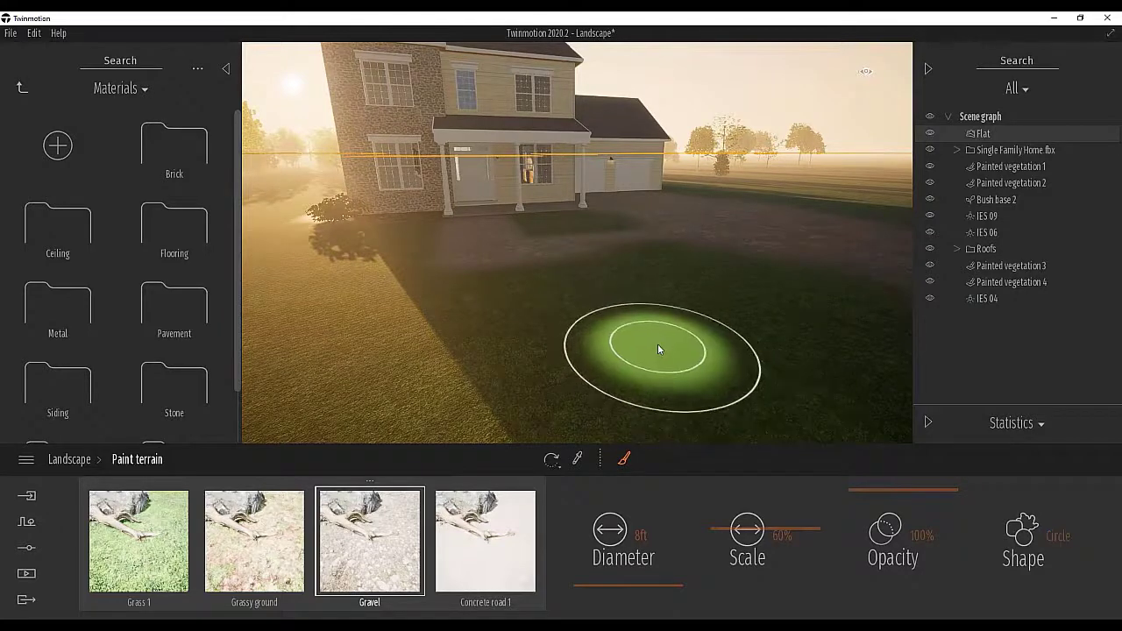
# Paint a wide gravel patch across the lawn in front of the house and inspect it from several angles
pyautogui.moveTo(658, 344); pyautogui.dragTo(645, 347, button='right')
pyautogui.scroll(-3, 660, 328)
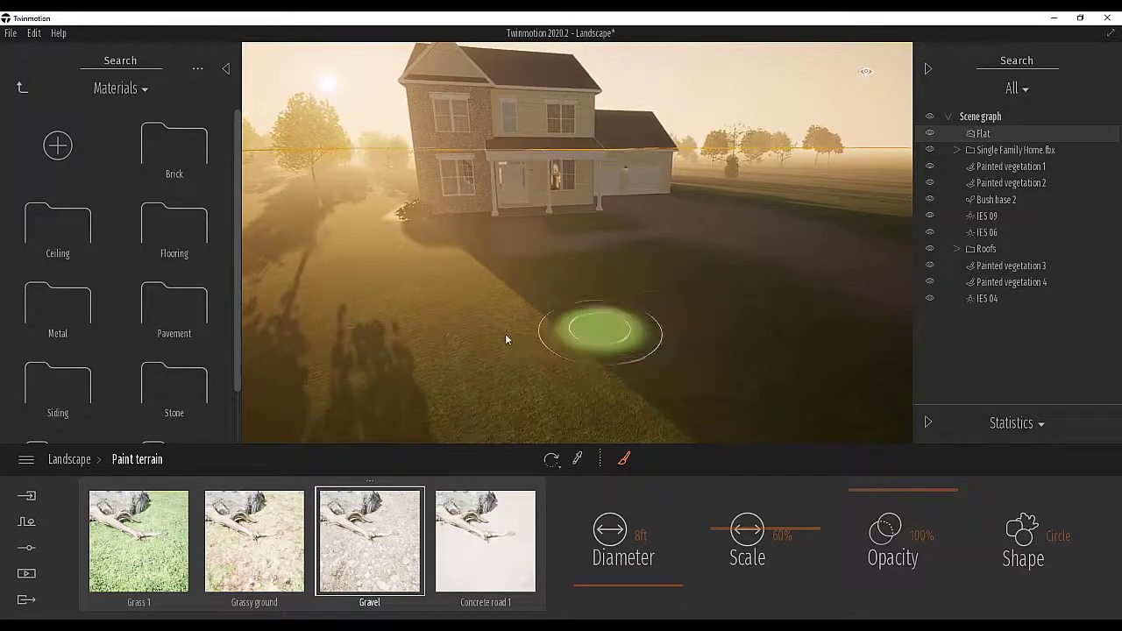
pyautogui.moveTo(506, 340)
pyautogui.mouseDown()
pyautogui.moveTo(298, 329)
pyautogui.moveTo(289, 302)
pyautogui.moveTo(367, 354)
pyautogui.moveTo(548, 370)
pyautogui.moveTo(708, 344)
pyautogui.moveTo(475, 322)
pyautogui.moveTo(401, 286)
pyautogui.moveTo(561, 363)
pyautogui.mouseUp()
pyautogui.moveTo(557, 365)
pyautogui.mouseDown(button='right')
pyautogui.moveTo(557, 386)
pyautogui.moveTo(542, 357)
pyautogui.moveTo(519, 348)
pyautogui.mouseUp(button='right')
pyautogui.press('q')
pyautogui.press('s')
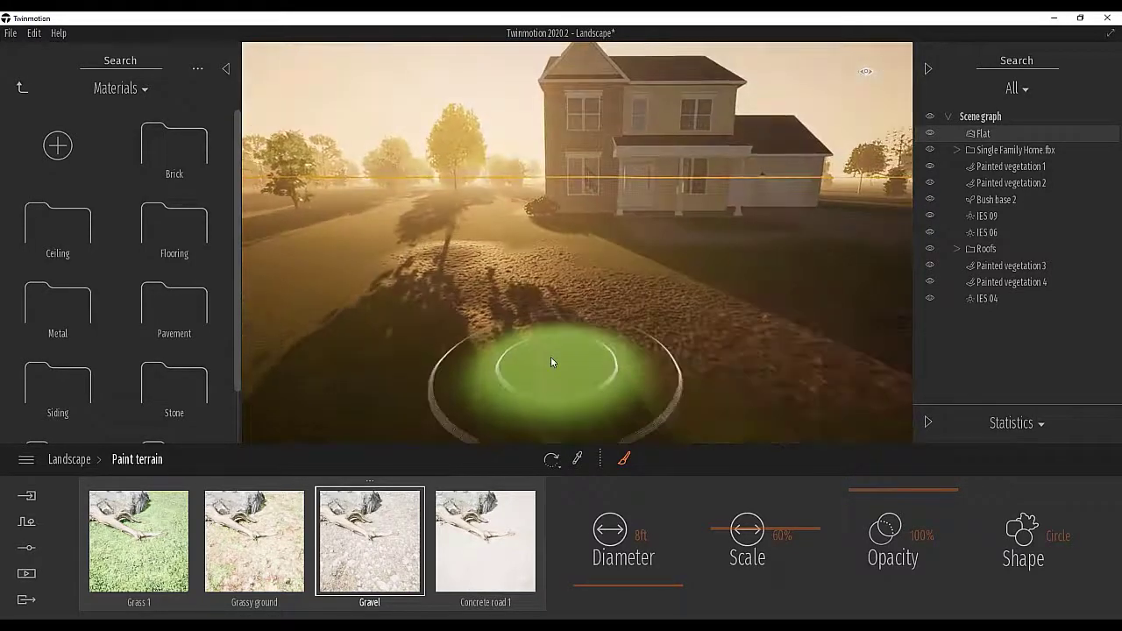
pyautogui.press('w')
pyautogui.press('a')
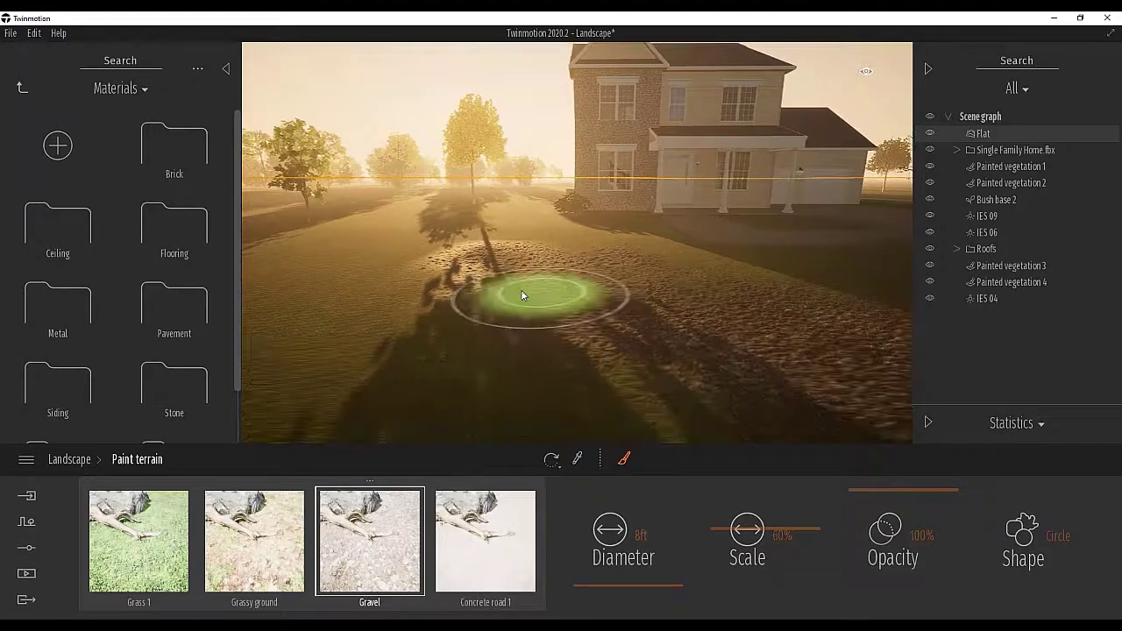
pyautogui.press('d')
pyautogui.moveTo(513, 294)
pyautogui.mouseDown()
pyautogui.moveTo(440, 269)
pyautogui.moveTo(512, 294)
pyautogui.mouseUp()
pyautogui.moveTo(512, 294); pyautogui.dragTo(525, 295, button='right')
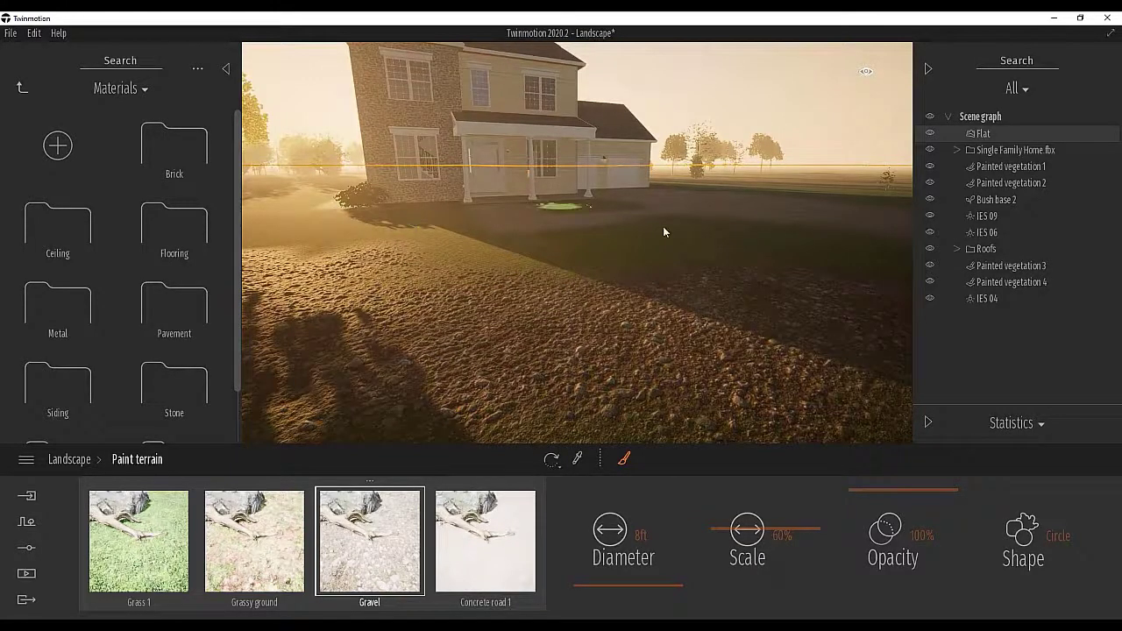
pyautogui.press('d')
pyautogui.press('w')
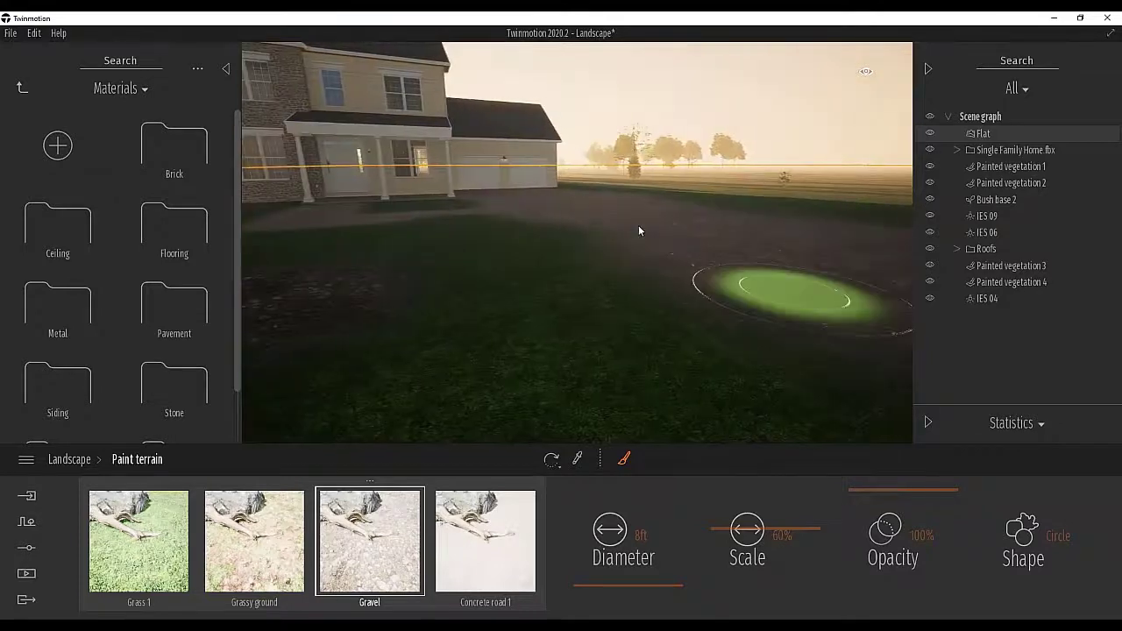
pyautogui.moveTo(539, 266)
pyautogui.mouseDown(button='right')
pyautogui.moveTo(528, 303)
pyautogui.moveTo(540, 270)
pyautogui.moveTo(551, 271)
pyautogui.moveTo(538, 268)
pyautogui.mouseUp(button='right')
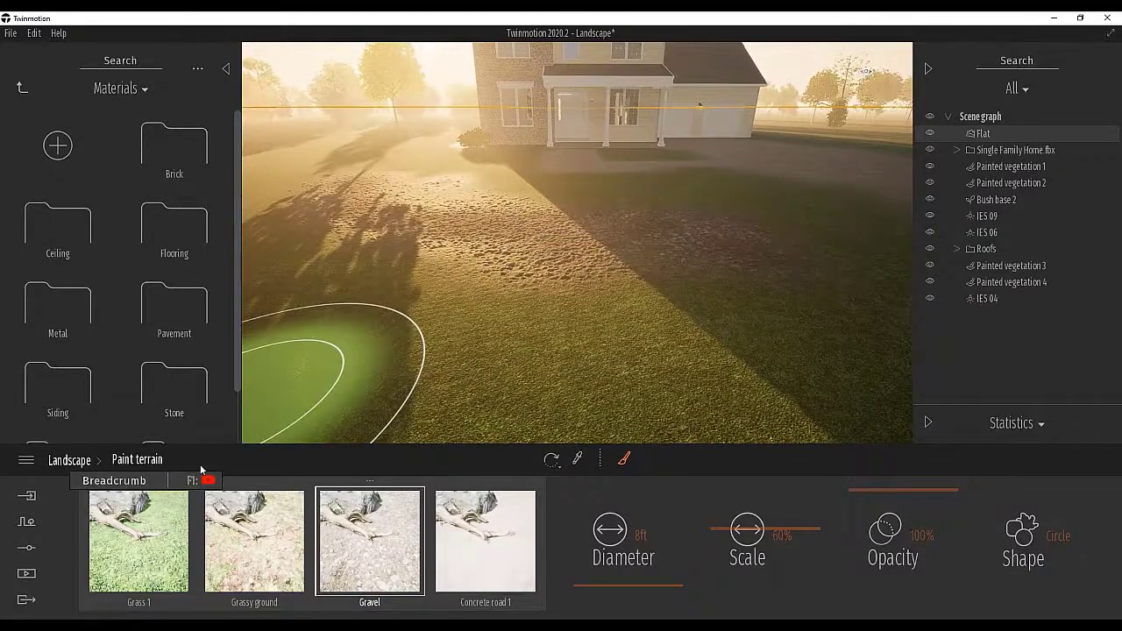
# Start the Sculpt terrain tool over the open field away from the house and raise the ground with the 33 ft circular brush
pyautogui.click(69, 459)
pyautogui.moveTo(672, 167); pyautogui.dragTo(763, 155, button='right')
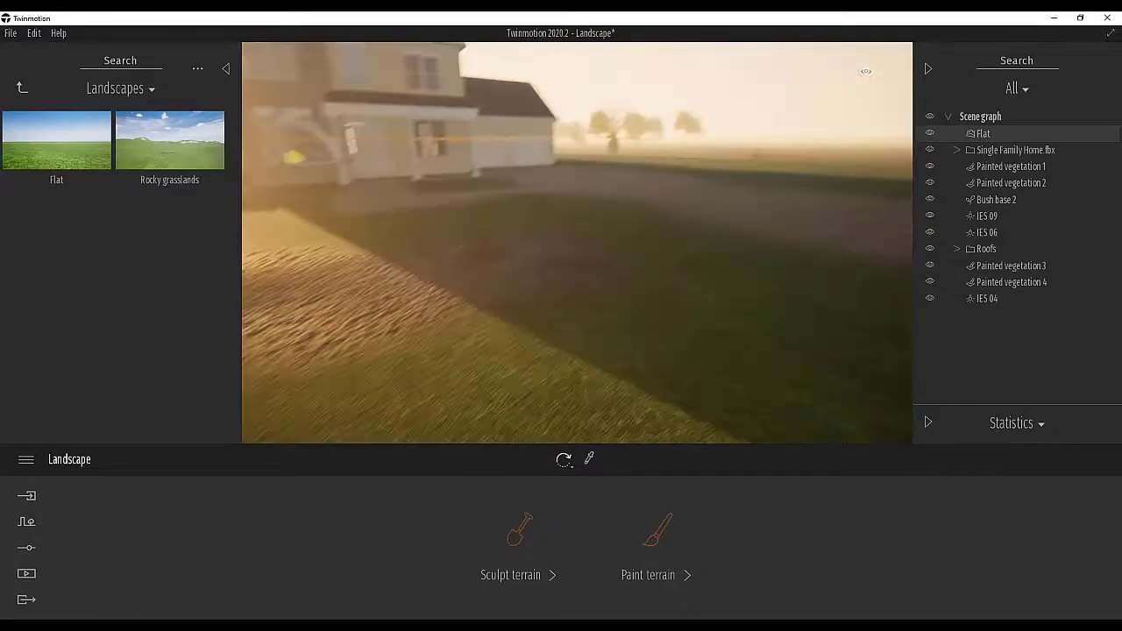
pyautogui.moveTo(866, 71); pyautogui.dragTo(866, 71, button='right')
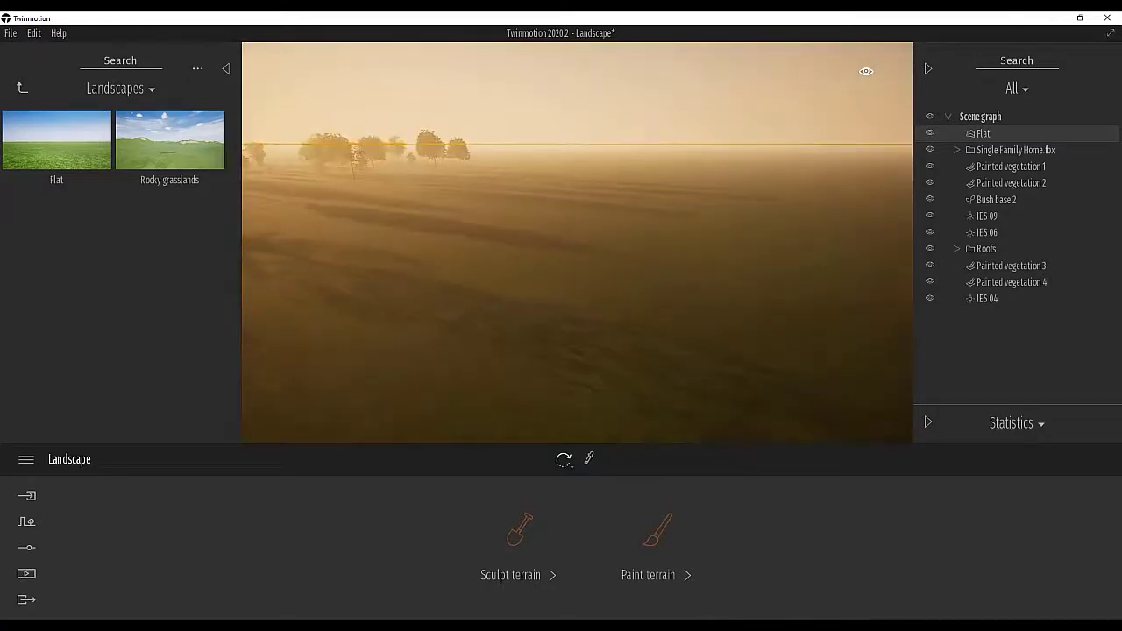
pyautogui.click(519, 531)
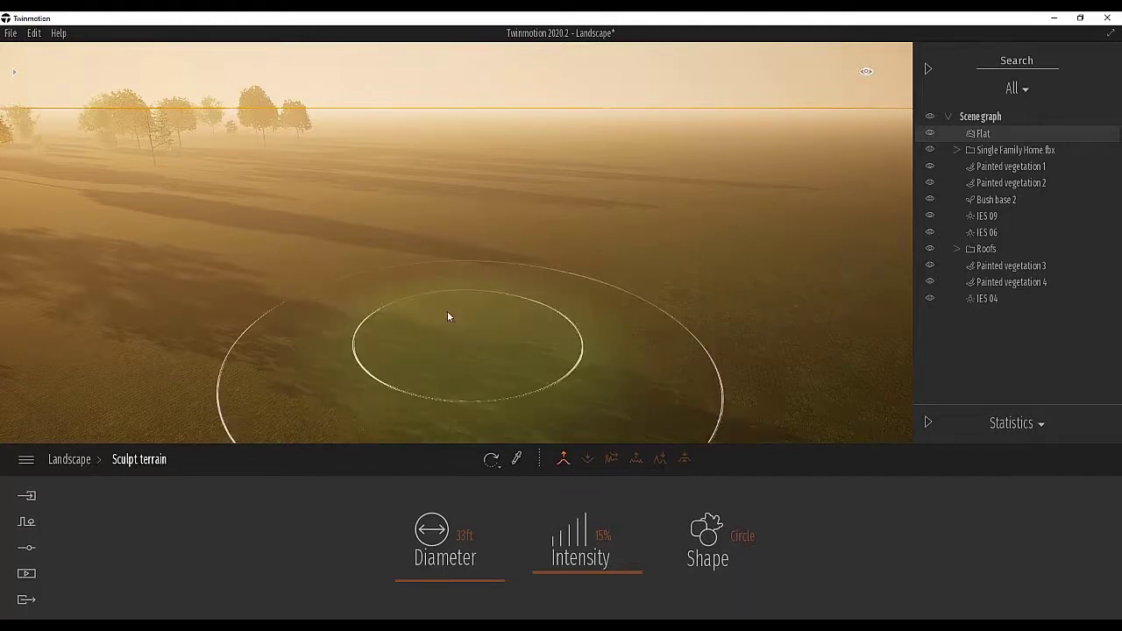
pyautogui.moveTo(447, 311)
pyautogui.mouseDown()
pyautogui.moveTo(451, 320)
pyautogui.moveTo(447, 312)
pyautogui.mouseUp()
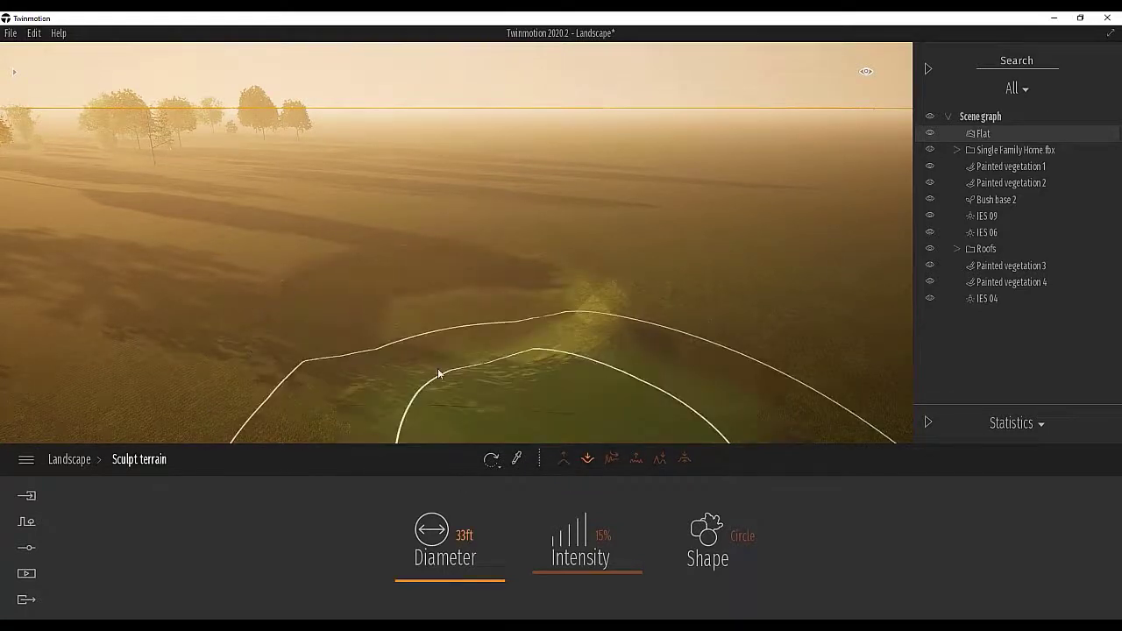
# Enlarge the sculpting brush to 52 ft, raise its intensity to 23%, and dig a large basin in the open field
pyautogui.moveTo(444, 580); pyautogui.dragTo(445, 576)
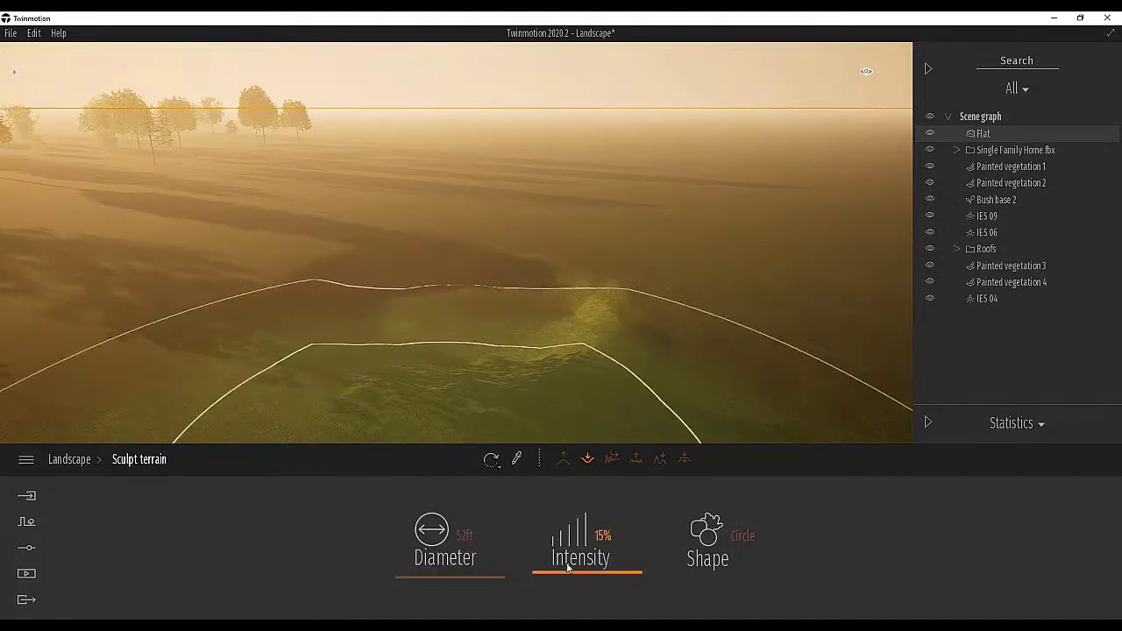
pyautogui.moveTo(562, 572); pyautogui.dragTo(565, 565)
pyautogui.moveTo(470, 267)
pyautogui.mouseDown()
pyautogui.moveTo(530, 279)
pyautogui.moveTo(436, 282)
pyautogui.moveTo(571, 300)
pyautogui.moveTo(546, 328)
pyautogui.moveTo(675, 439)
pyautogui.mouseUp()
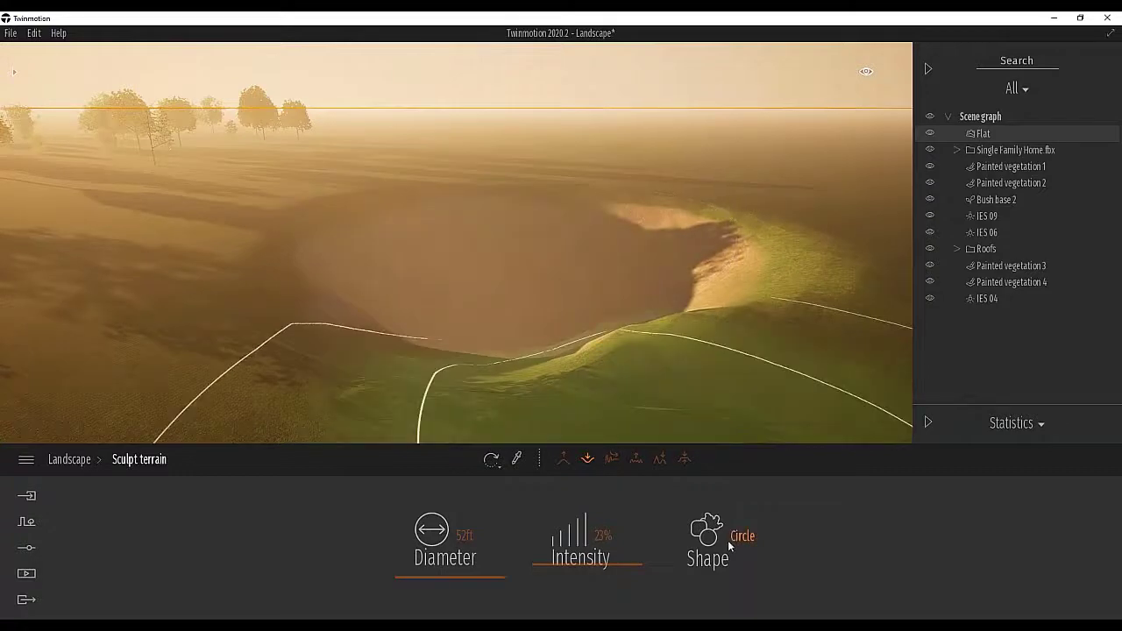
# Reduce the sculpting brush to 27 ft and 17% intensity, and dig a channel extending from the side of the large basin
pyautogui.click(728, 540)
pyautogui.moveTo(472, 574); pyautogui.dragTo(452, 579)
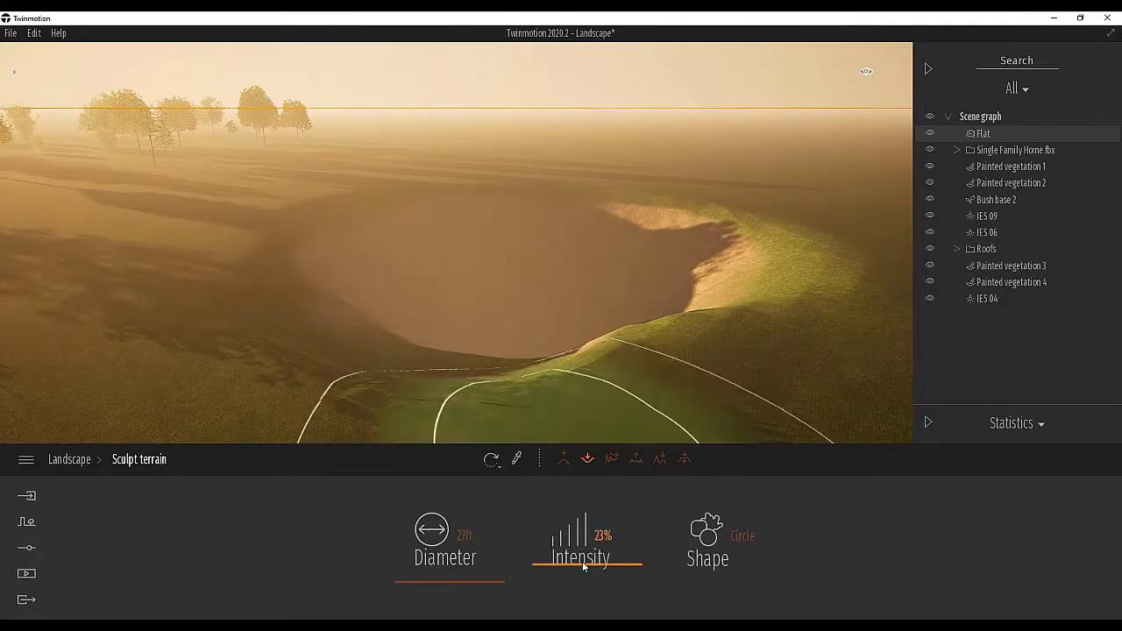
pyautogui.moveTo(580, 565); pyautogui.dragTo(573, 565)
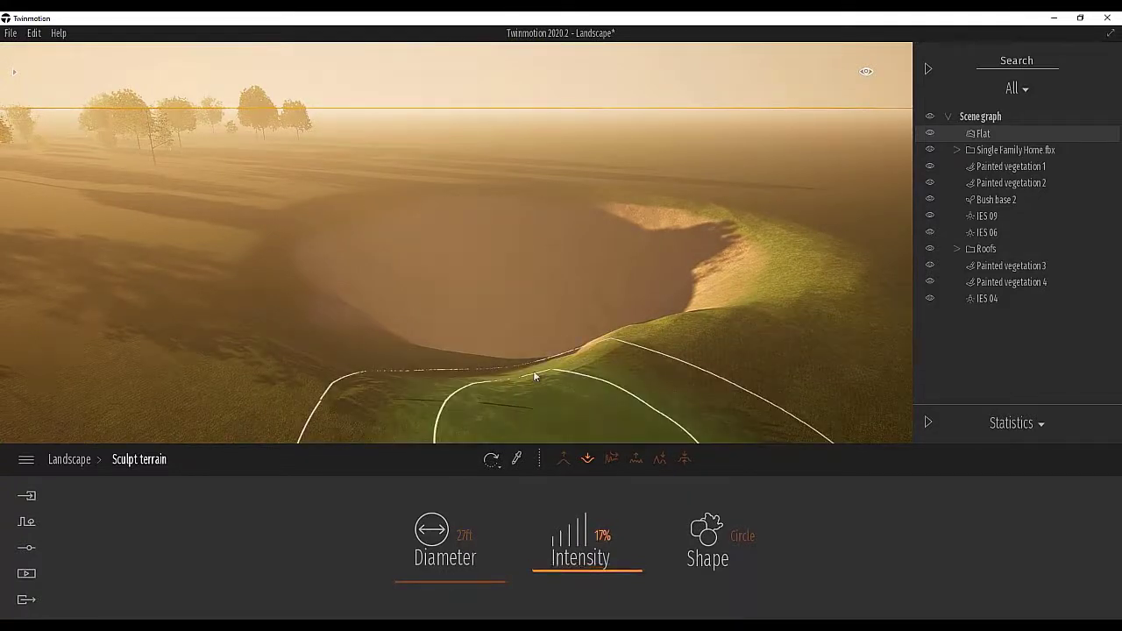
pyautogui.press('d')
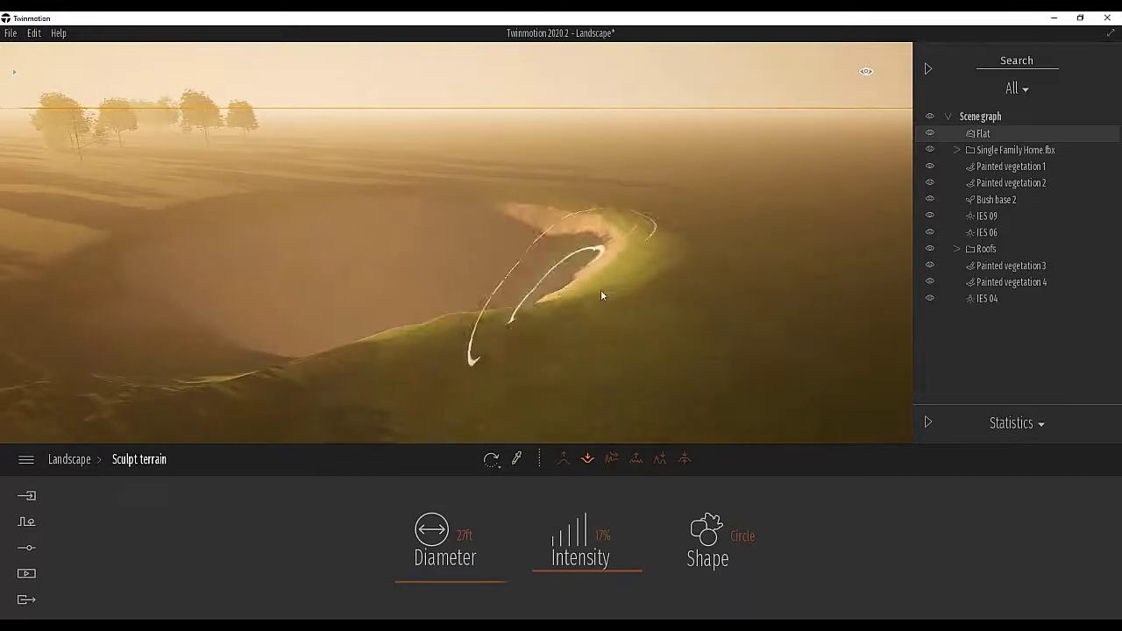
pyautogui.press('d')
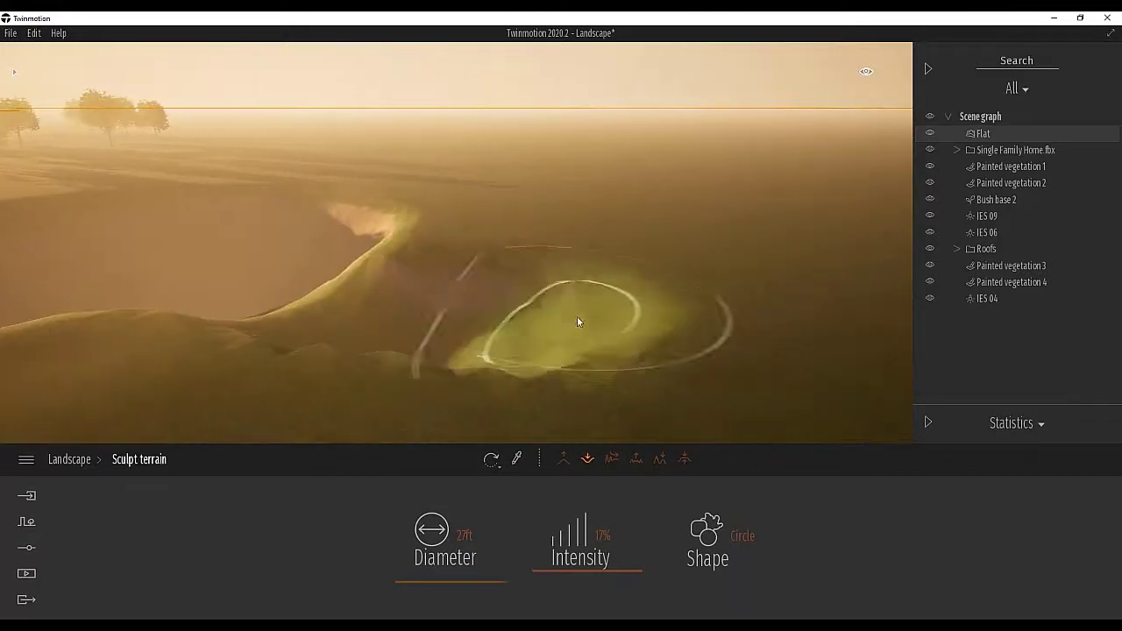
pyautogui.press('d')
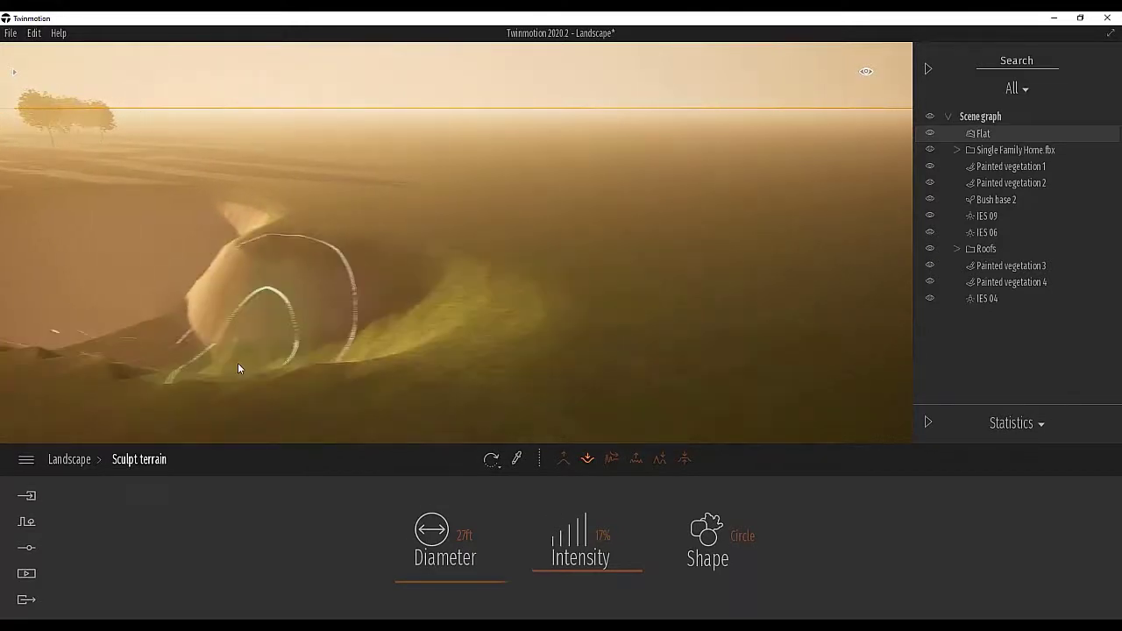
pyautogui.moveTo(237, 363)
pyautogui.mouseDown()
pyautogui.moveTo(305, 352)
pyautogui.moveTo(565, 352)
pyautogui.moveTo(752, 330)
pyautogui.mouseUp()
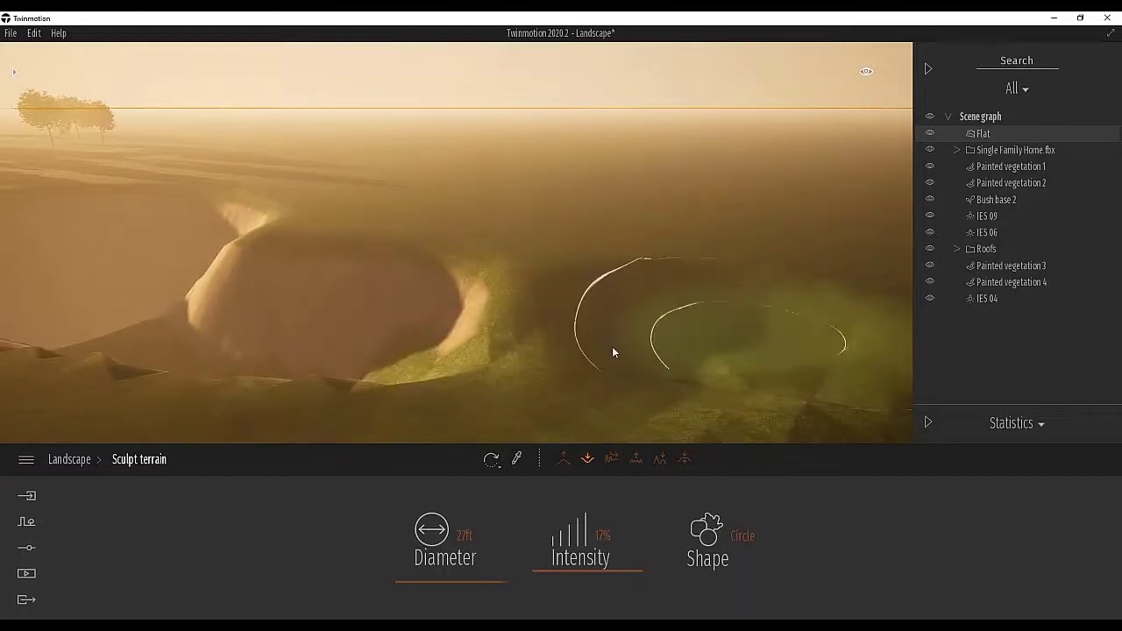
pyautogui.moveTo(612, 351)
pyautogui.mouseDown()
pyautogui.moveTo(328, 354)
pyautogui.moveTo(513, 379)
pyautogui.moveTo(731, 375)
pyautogui.moveTo(243, 371)
pyautogui.moveTo(139, 350)
pyautogui.mouseUp()
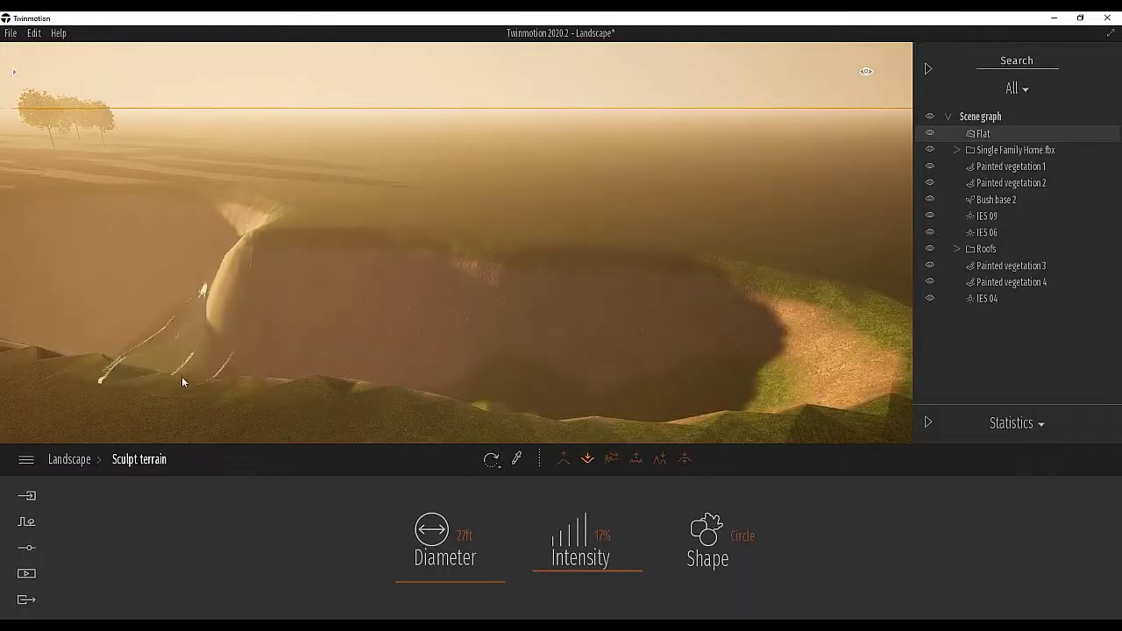
pyautogui.moveTo(182, 382)
pyautogui.mouseDown()
pyautogui.moveTo(623, 406)
pyautogui.moveTo(669, 398)
pyautogui.moveTo(653, 351)
pyautogui.mouseUp()
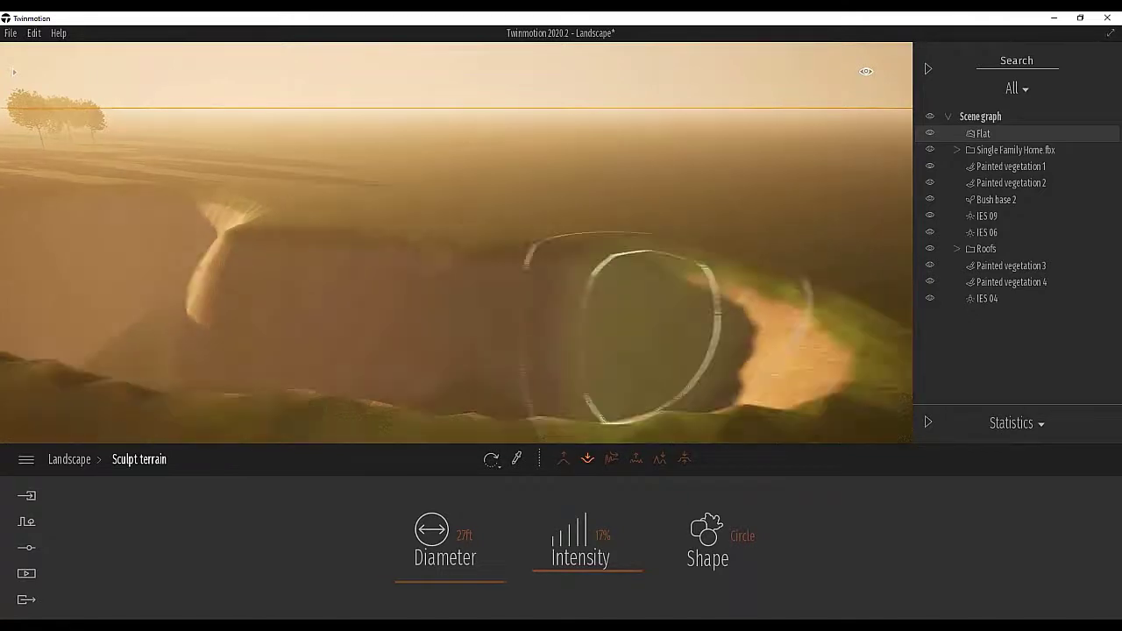
# Lengthen the dug channel beyond its far end and deepen it back toward the large basin
pyautogui.moveTo(653, 340)
pyautogui.keyDown('shift'); pyautogui.mouseDown(button='middle')
pyautogui.moveTo(626, 340)
pyautogui.moveTo(646, 335)
pyautogui.moveTo(606, 316)
pyautogui.mouseUp(button='middle'); pyautogui.keyUp('shift')
pyautogui.scroll(-3, 650, 333)
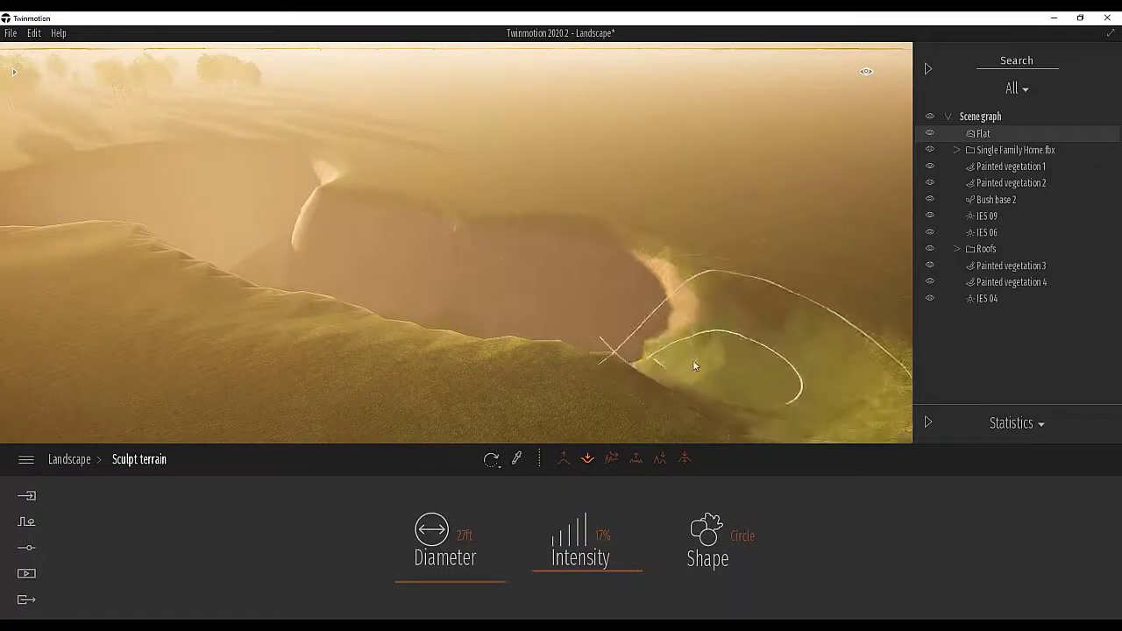
pyautogui.moveTo(693, 365)
pyautogui.mouseDown()
pyautogui.moveTo(735, 381)
pyautogui.moveTo(425, 315)
pyautogui.moveTo(320, 272)
pyautogui.mouseUp()
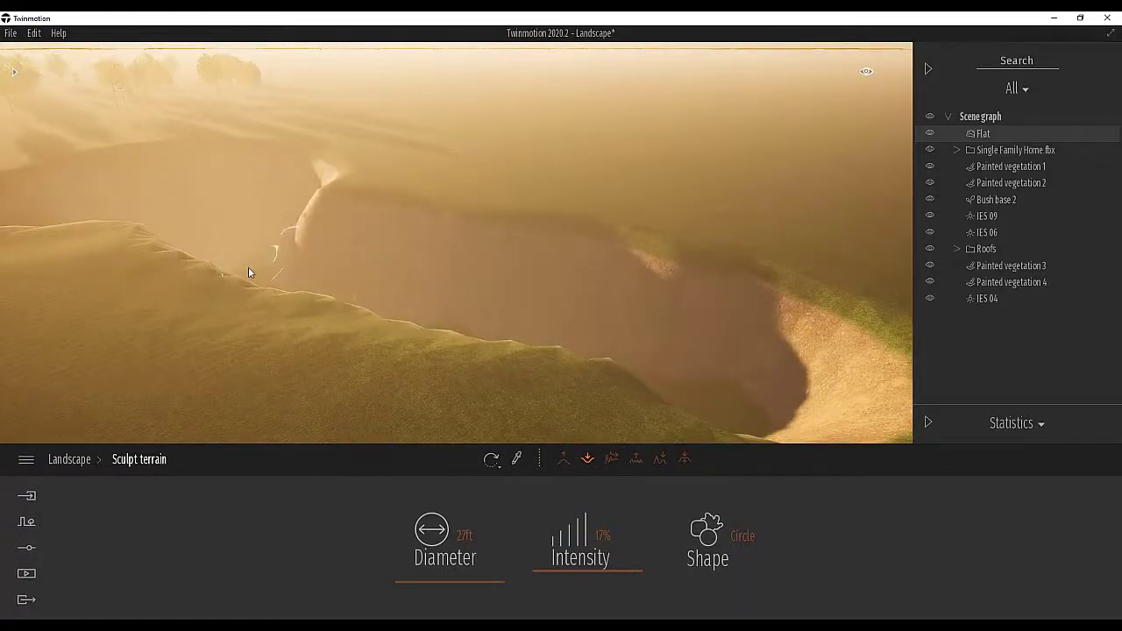
# Examine the banks and floor of the dug riverbed from several angles
pyautogui.moveTo(207, 206); pyautogui.dragTo(371, 192, button='middle')
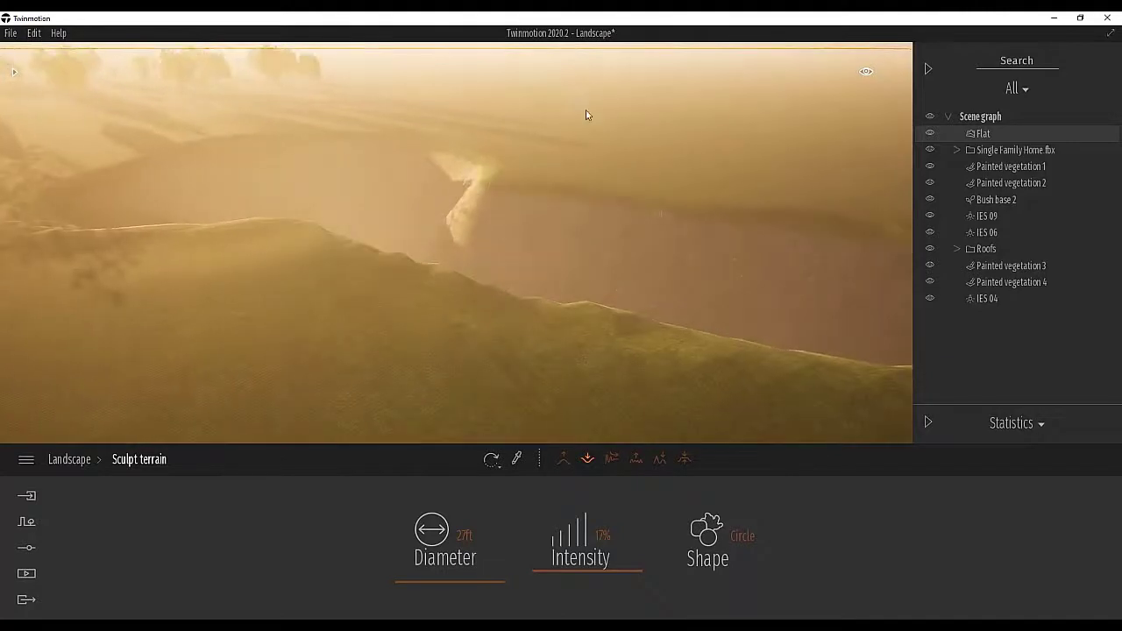
pyautogui.moveTo(586, 111); pyautogui.dragTo(753, 113, button='right')
pyautogui.moveTo(583, 109)
pyautogui.mouseDown(button='middle')
pyautogui.moveTo(580, 154)
pyautogui.moveTo(565, 97)
pyautogui.mouseUp(button='middle')
pyautogui.scroll(2, 583, 108)
pyautogui.scroll(2, 583, 108)
pyautogui.moveTo(582, 109)
pyautogui.mouseDown(button='right')
pyautogui.moveTo(565, 95)
pyautogui.moveTo(530, 98)
pyautogui.mouseUp(button='right')
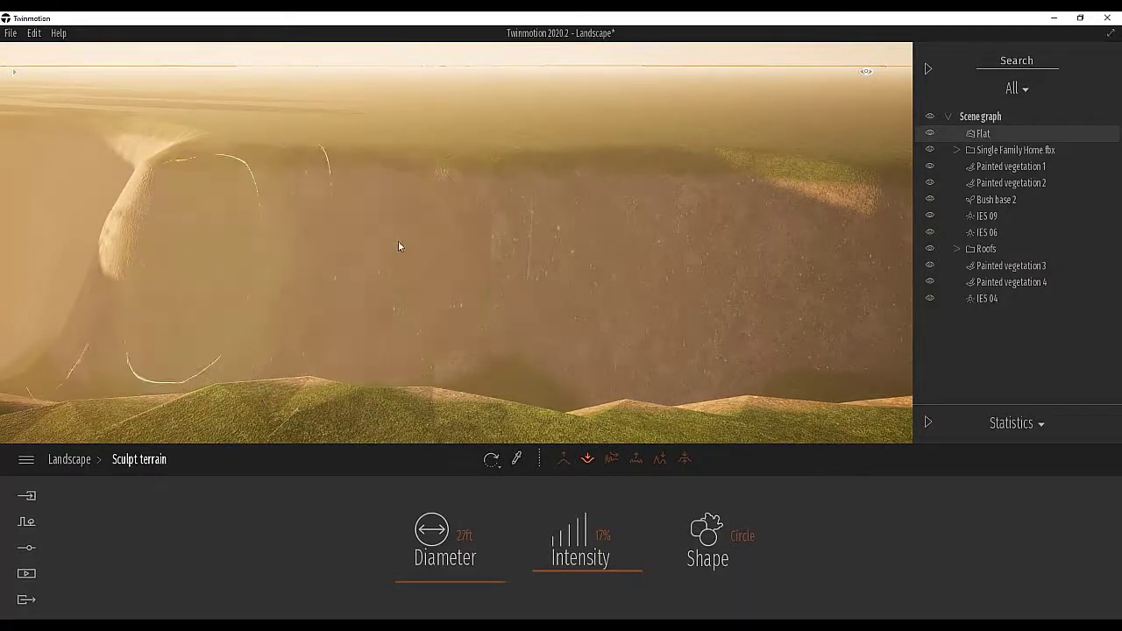
pyautogui.moveTo(500, 181); pyautogui.dragTo(368, 181, button='right')
pyautogui.moveTo(501, 247)
pyautogui.mouseDown(button='right')
pyautogui.moveTo(473, 256)
pyautogui.moveTo(381, 246)
pyautogui.moveTo(487, 251)
pyautogui.moveTo(514, 228)
pyautogui.moveTo(508, 214)
pyautogui.moveTo(486, 230)
pyautogui.mouseUp(button='right')
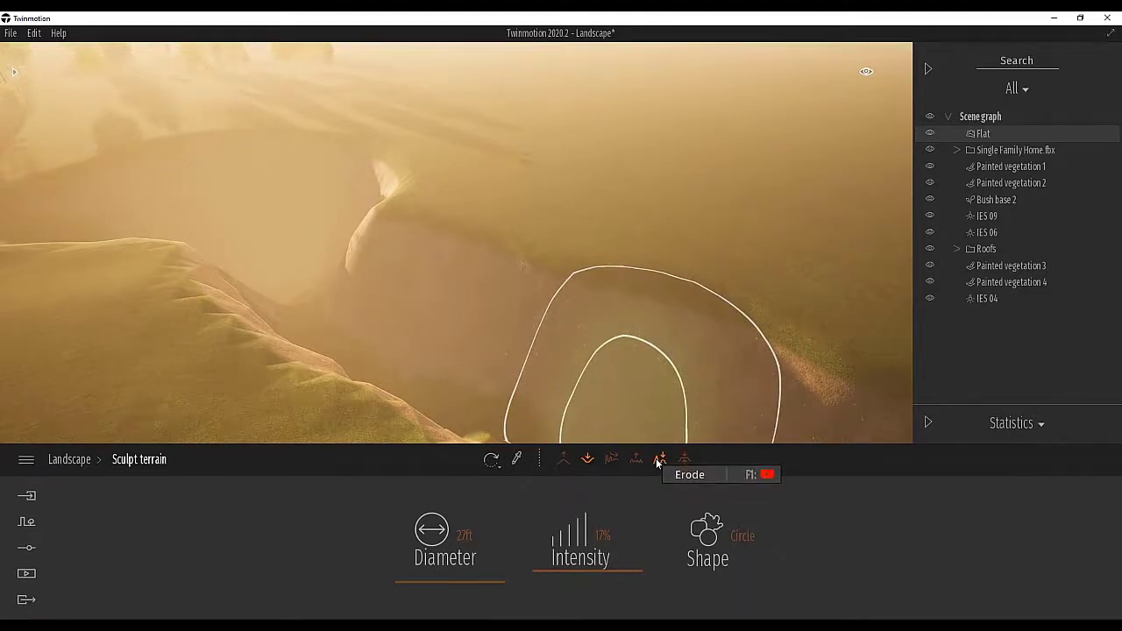
# Erode the near bank of the riverbed with the 27 ft brush at 17% intensity and inspect the reshaped edge
pyautogui.click(659, 458)
pyautogui.moveTo(249, 355)
pyautogui.mouseDown()
pyautogui.moveTo(319, 406)
pyautogui.moveTo(394, 358)
pyautogui.mouseUp()
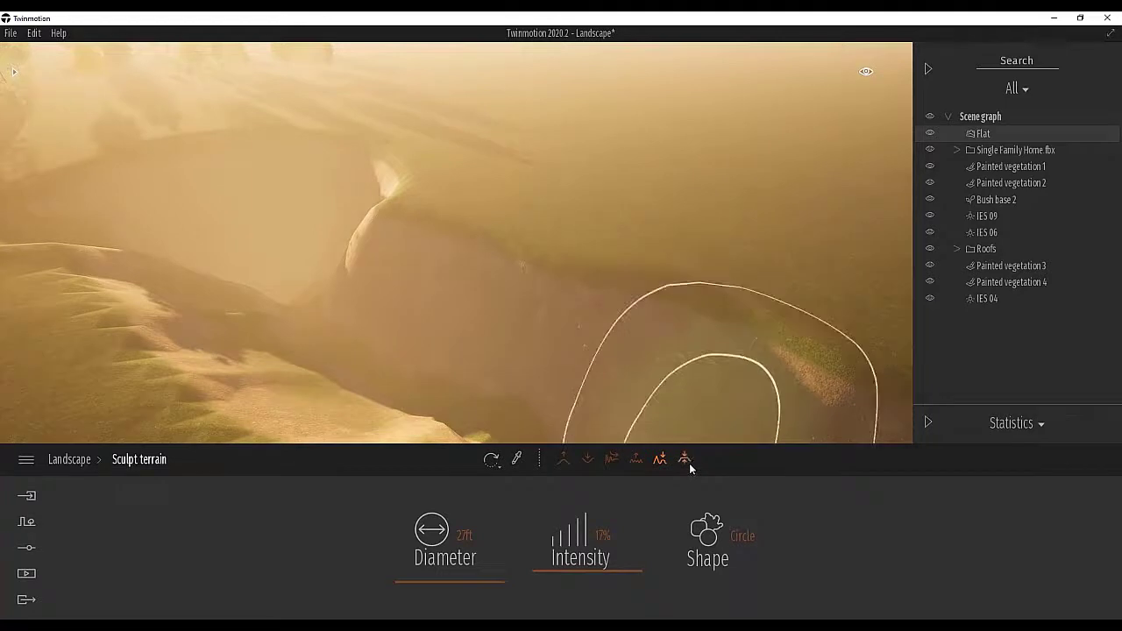
pyautogui.scroll(-4, 622, 249)
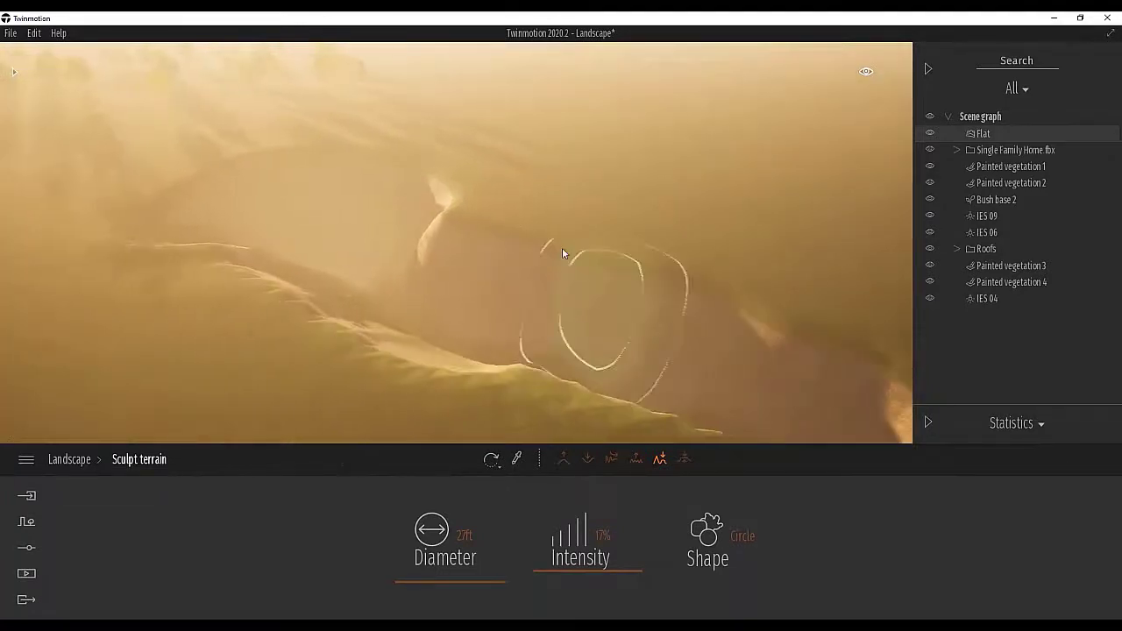
pyautogui.press('d')
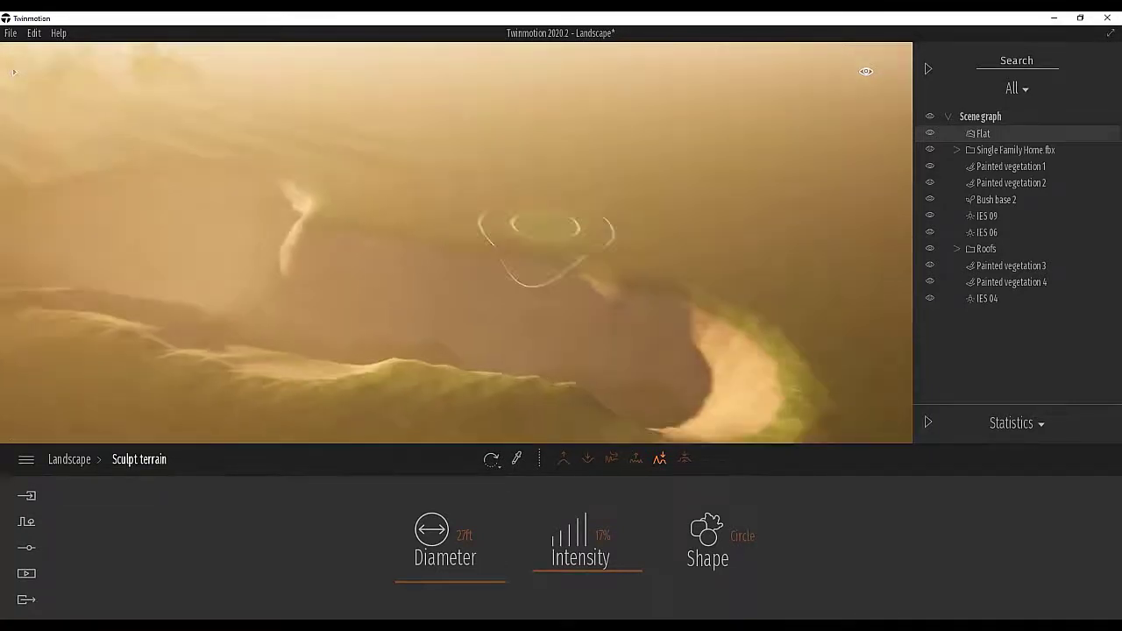
pyautogui.moveTo(550, 245); pyautogui.dragTo(389, 179, button='right')
pyautogui.moveTo(504, 293); pyautogui.dragTo(639, 298, button='right')
pyautogui.press('s')
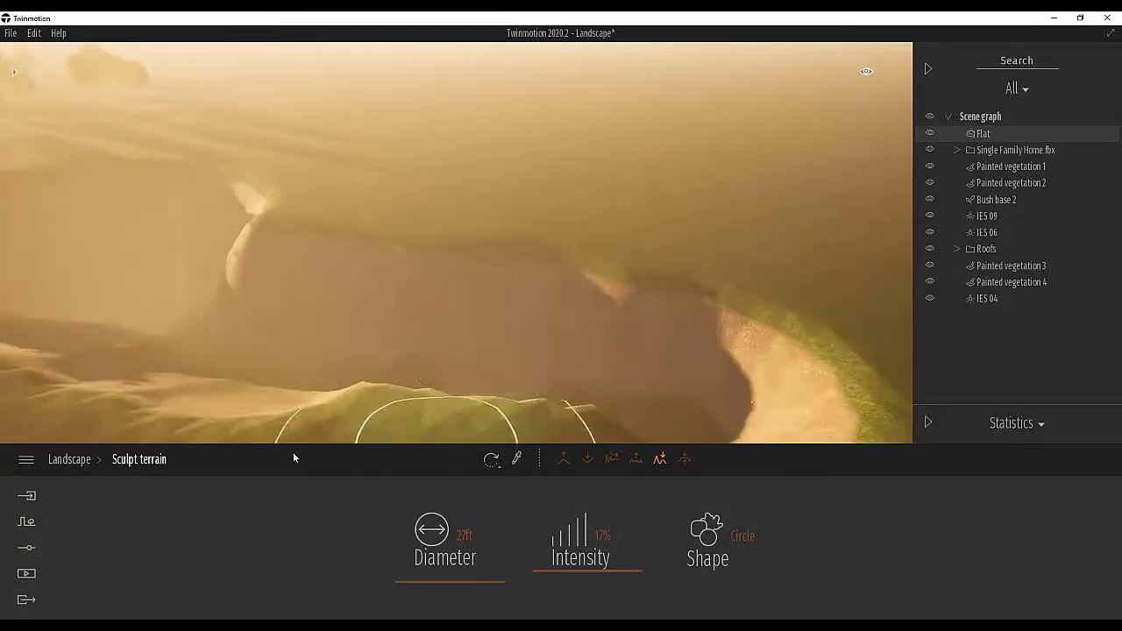
# Finish sculpting and enable the ocean in the weather effects settings
pyautogui.press('Escape')
pyautogui.click(70, 461)
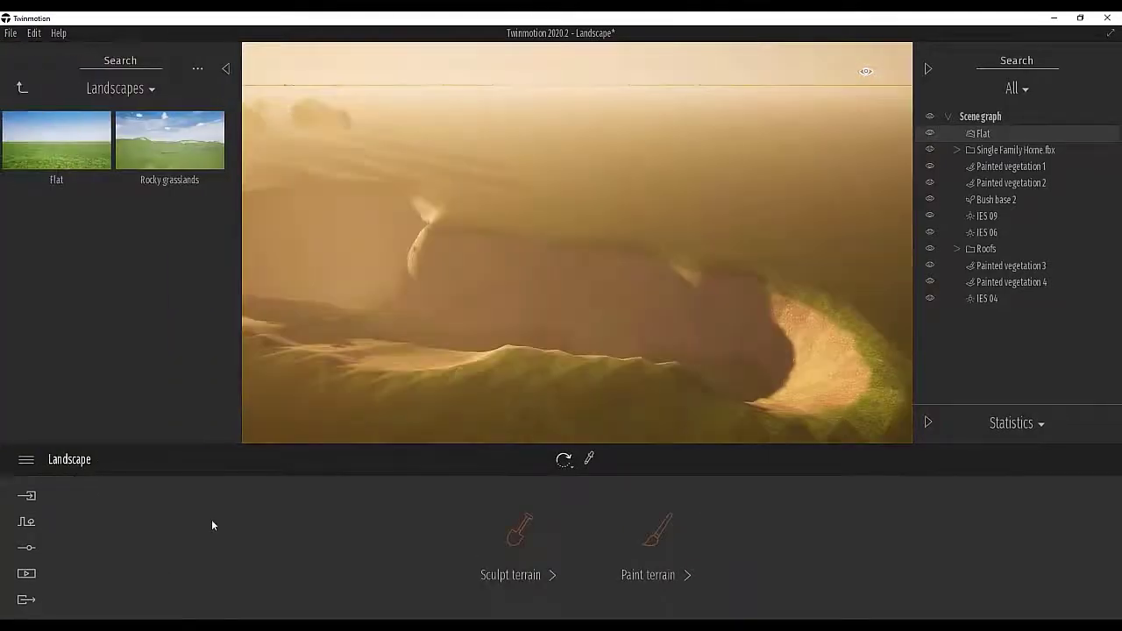
pyautogui.click(225, 70)
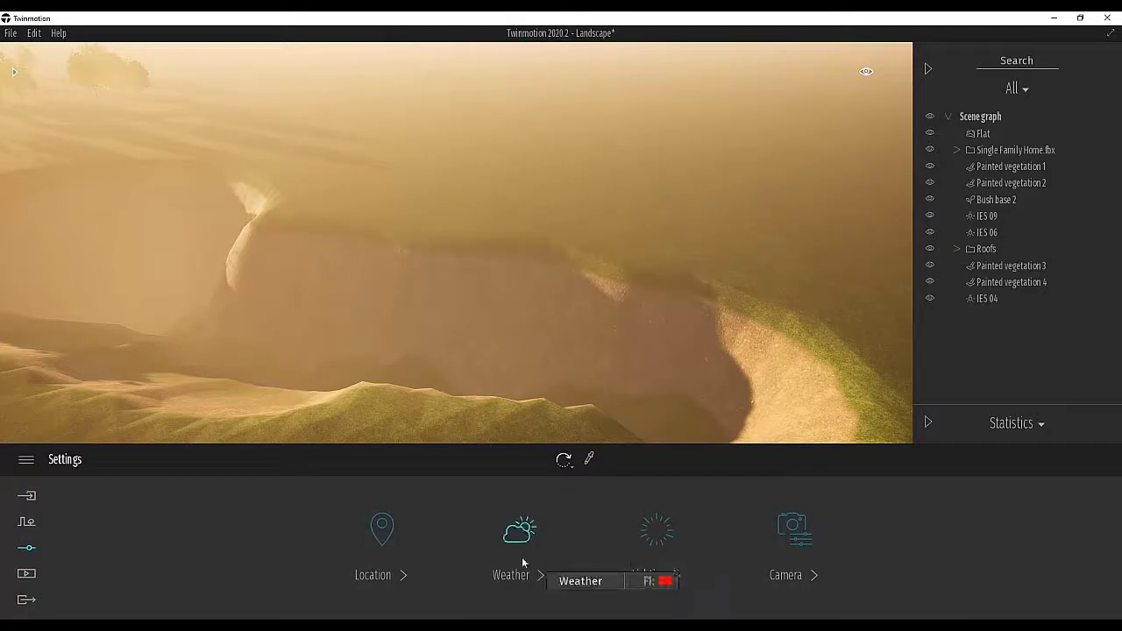
pyautogui.click(537, 572)
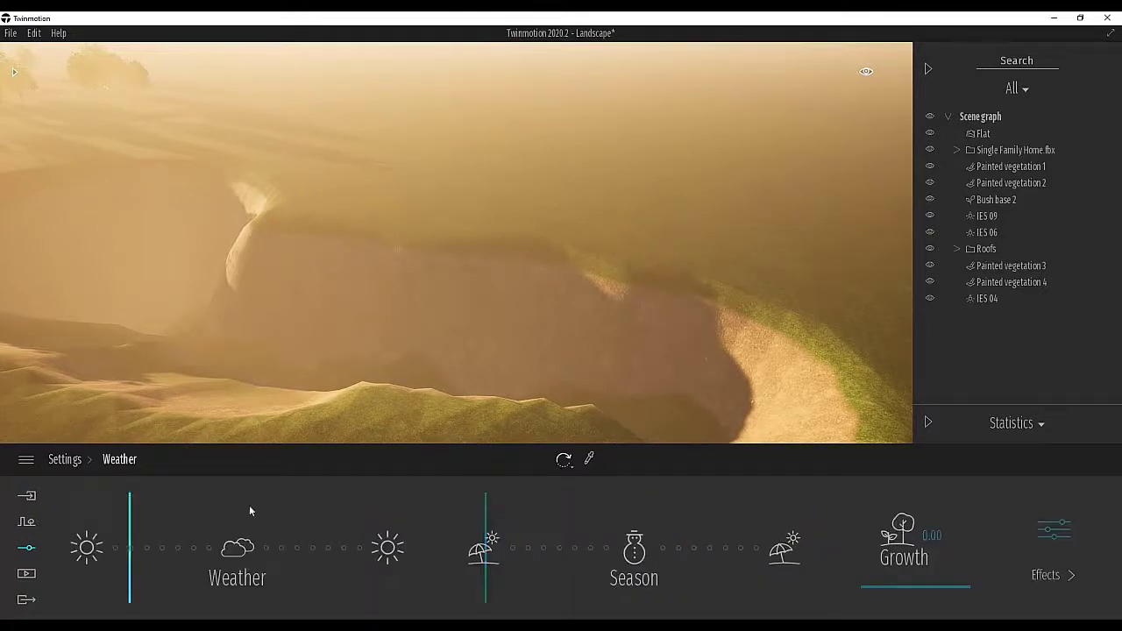
pyautogui.click(1054, 530)
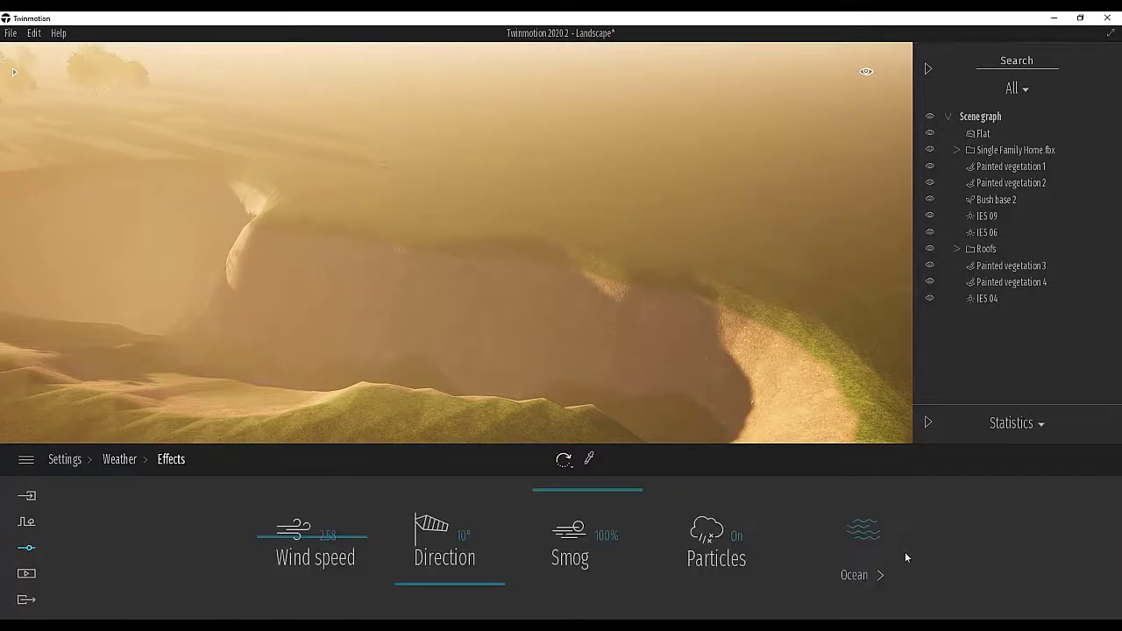
pyautogui.click(863, 531)
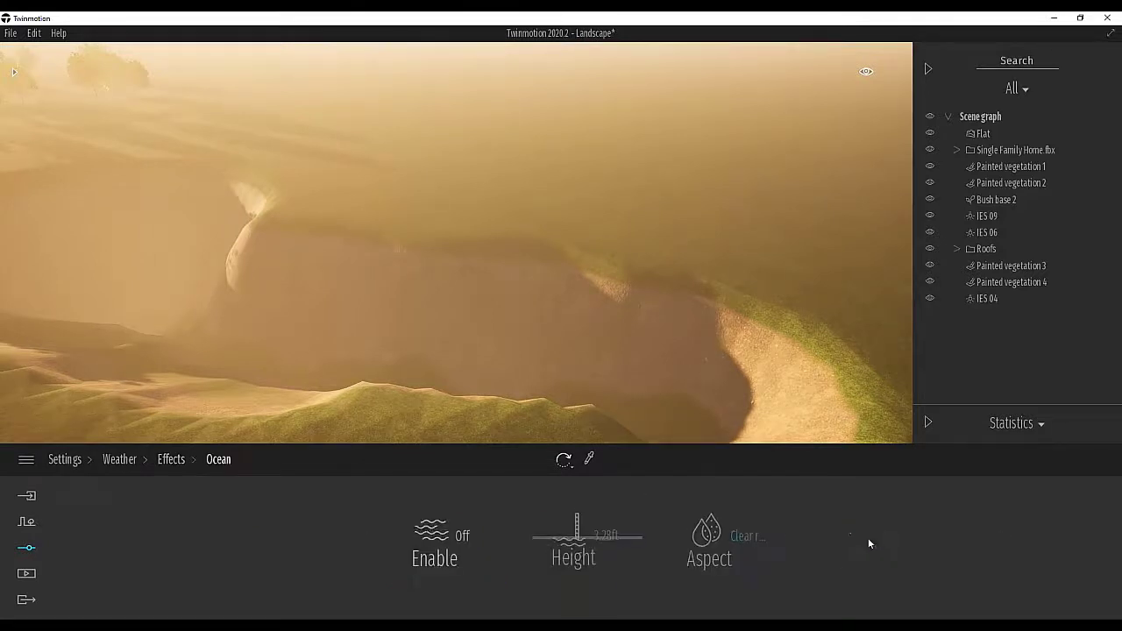
pyautogui.click(459, 536)
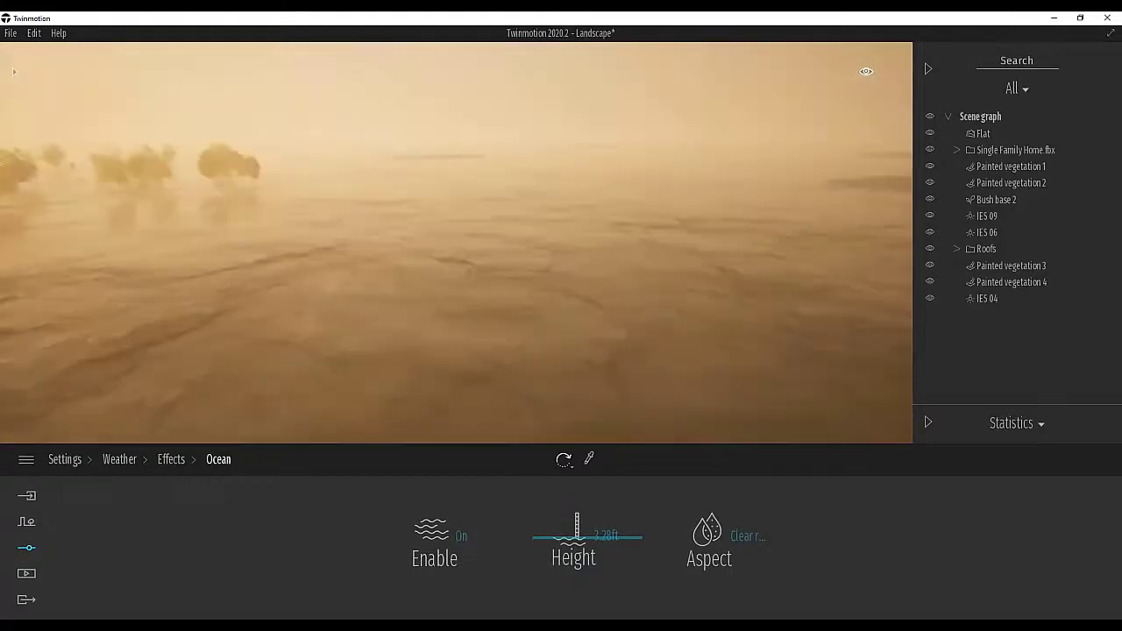
pyautogui.moveTo(614, 263); pyautogui.dragTo(530, 265, button='right')
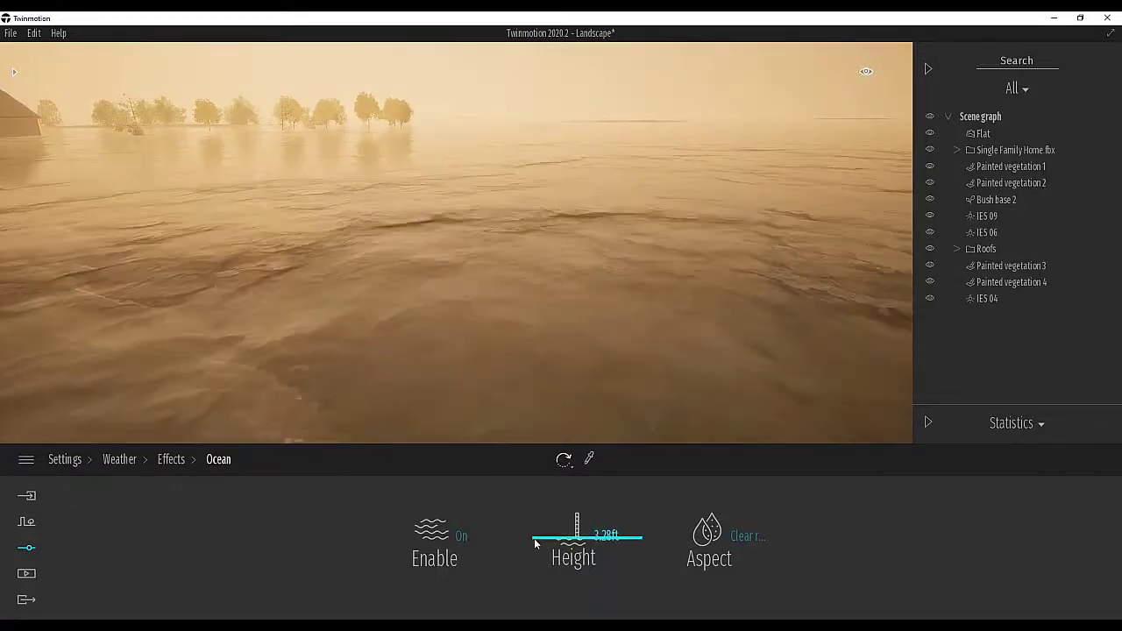
# Set the ocean height to -5.64 ft so that water fills only the sculpted riverbed
pyautogui.moveTo(534, 543); pyautogui.dragTo(539, 539)
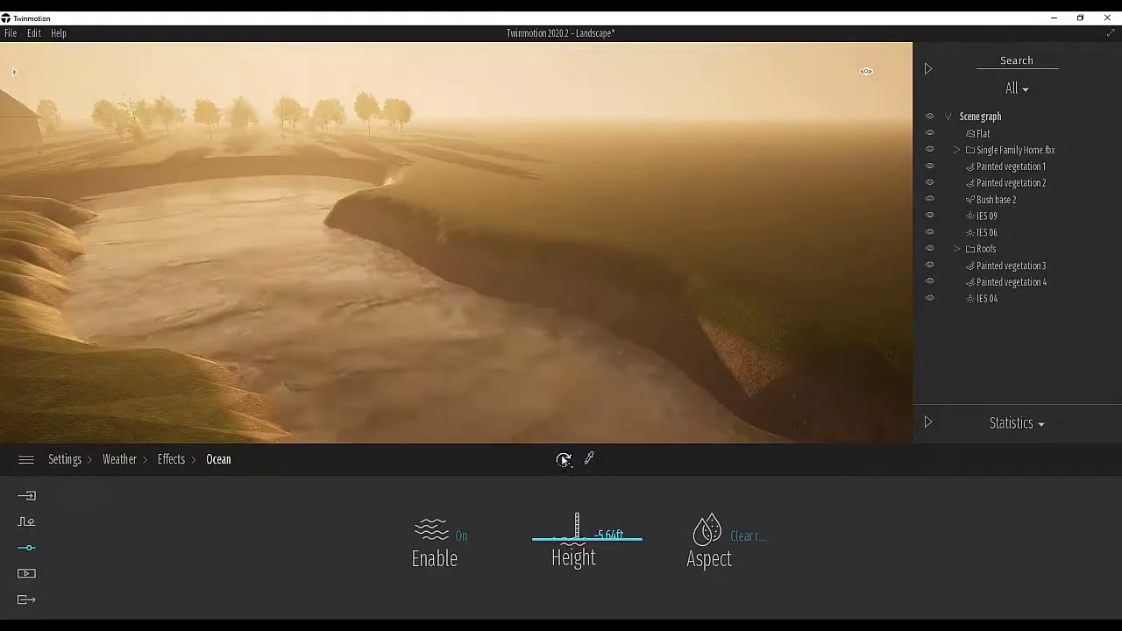
pyautogui.press('s')
pyautogui.moveTo(574, 422); pyautogui.dragTo(604, 423, button='right')
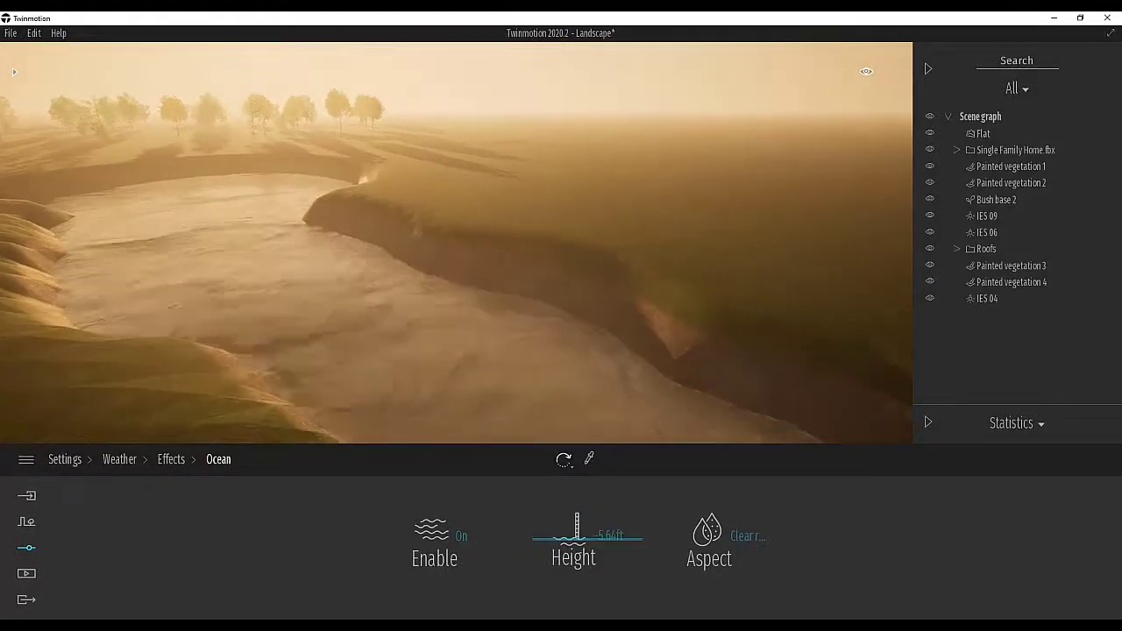
# Try the Large river aspect on the ocean and view the water surface along the riverbed
pyautogui.click(740, 536)
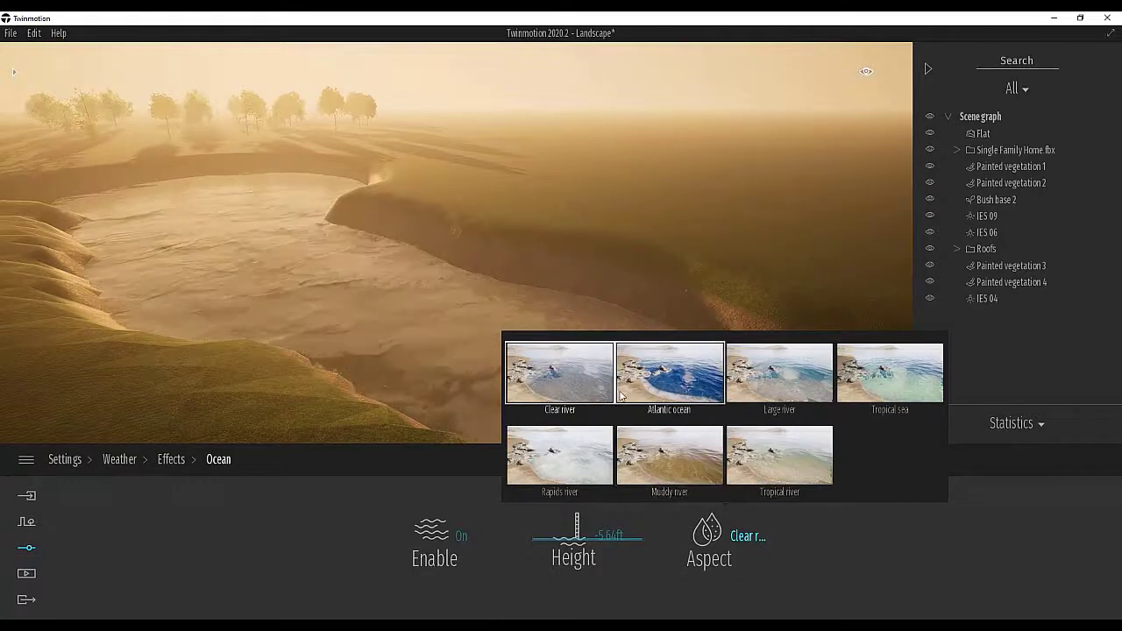
pyautogui.click(768, 373)
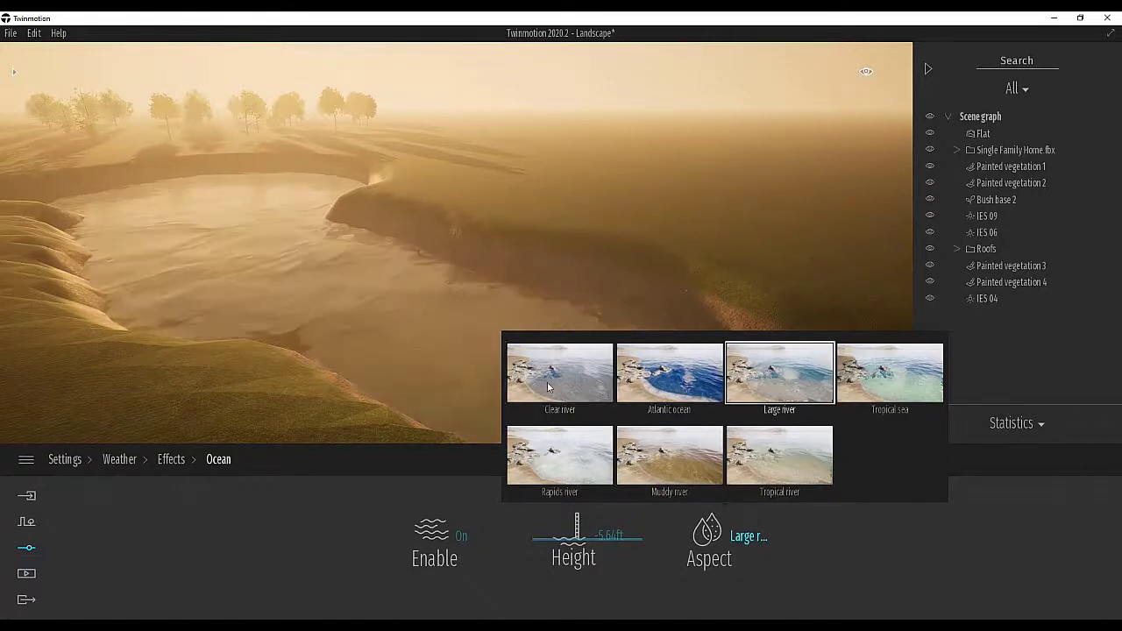
pyautogui.moveTo(630, 379); pyautogui.dragTo(842, 428, button='right')
pyautogui.moveTo(526, 289); pyautogui.dragTo(389, 263, button='right')
pyautogui.moveTo(491, 351); pyautogui.dragTo(399, 267, button='right')
# Try the Tropical sea and Rapids river aspects on the ocean water
pyautogui.click(752, 545)
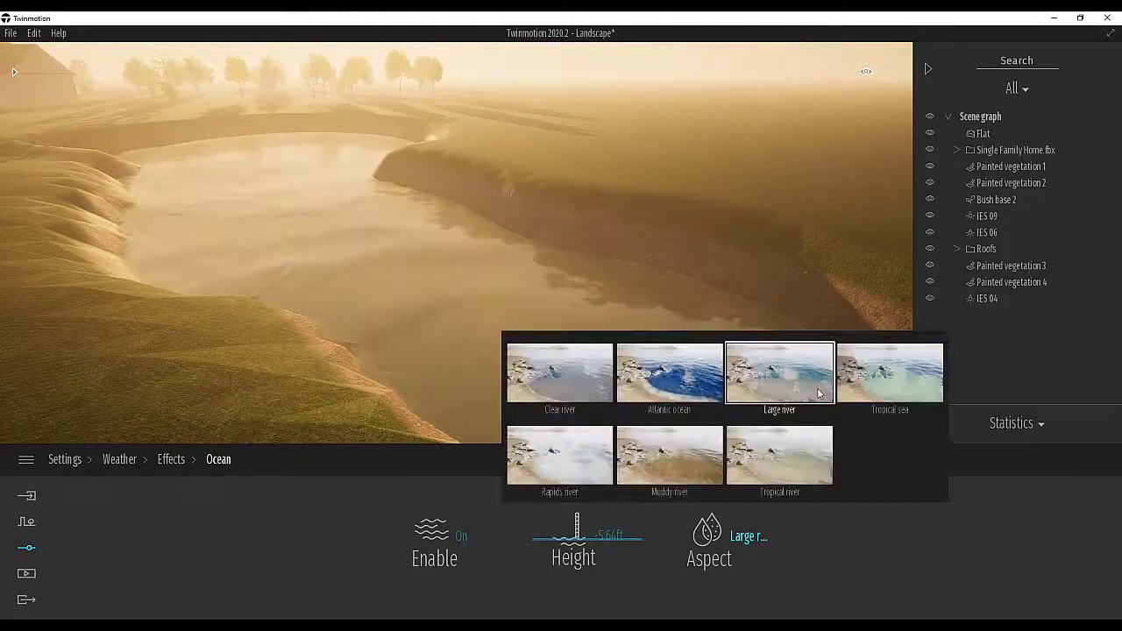
pyautogui.click(853, 394)
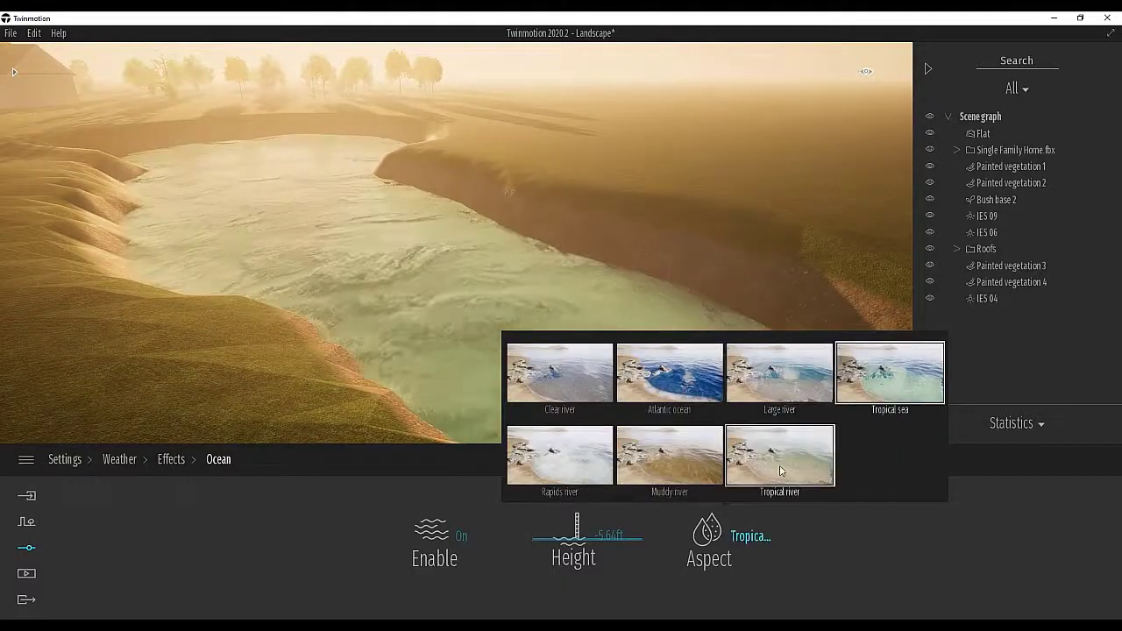
pyautogui.click(575, 473)
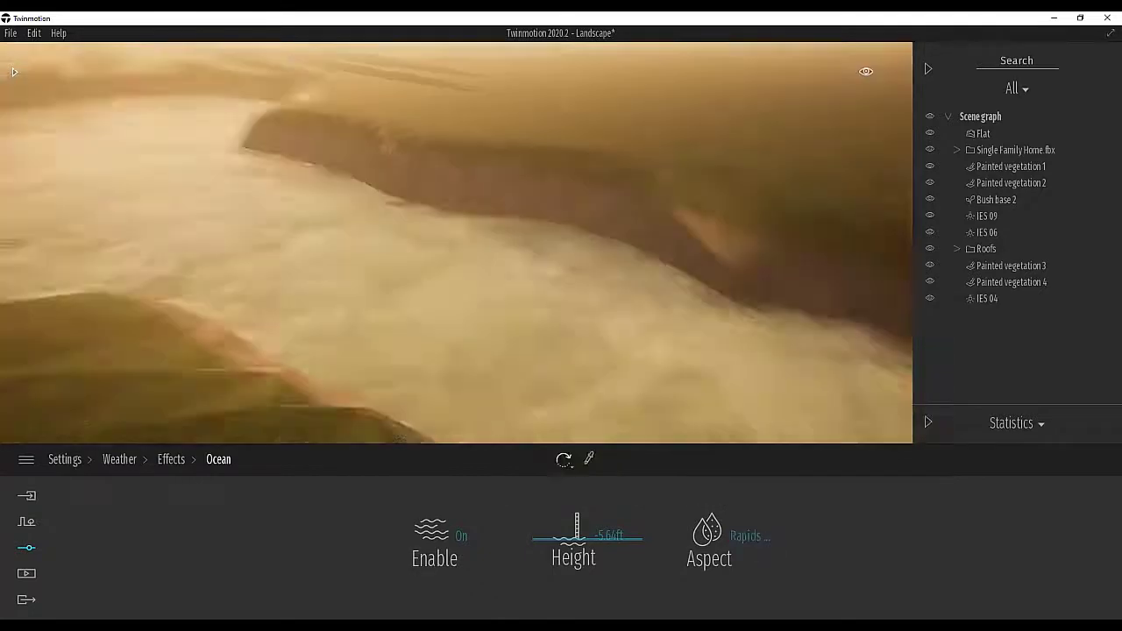
pyautogui.moveTo(456, 242); pyautogui.dragTo(614, 247, button='right')
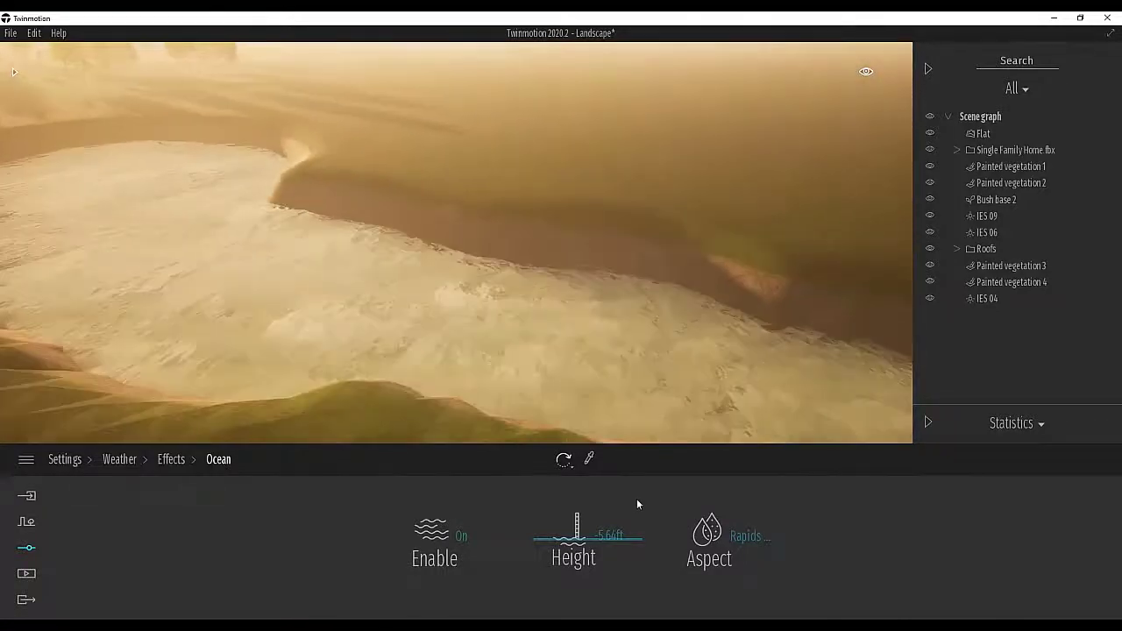
# Try the Tropical river and Muddy river aspects on the ocean water
pyautogui.click(708, 554)
pyautogui.click(779, 455)
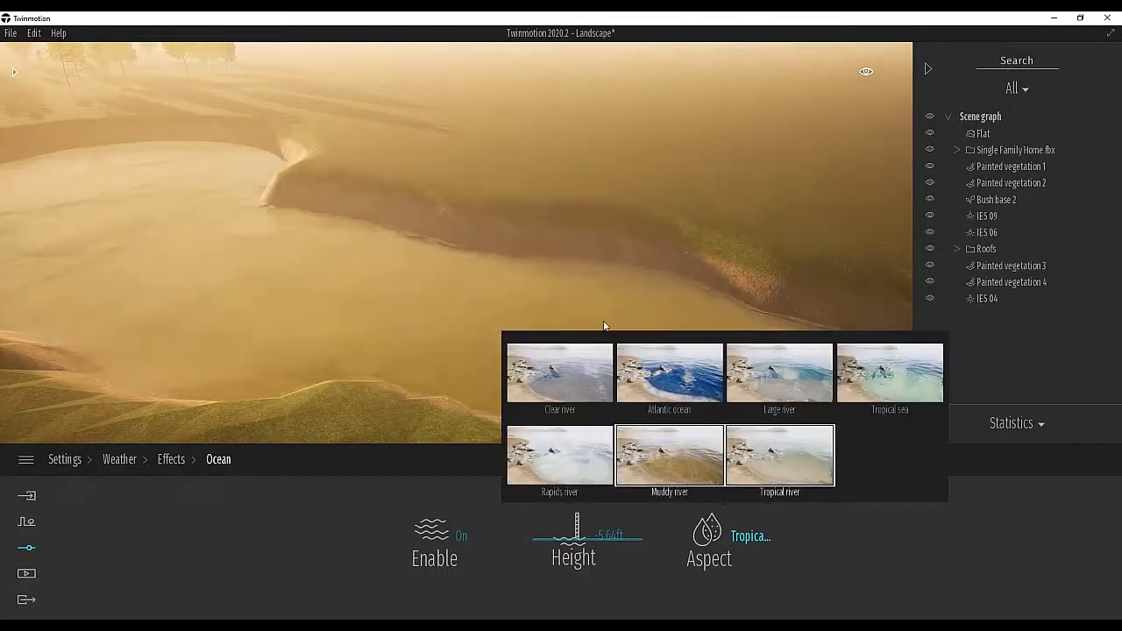
pyautogui.click(756, 544)
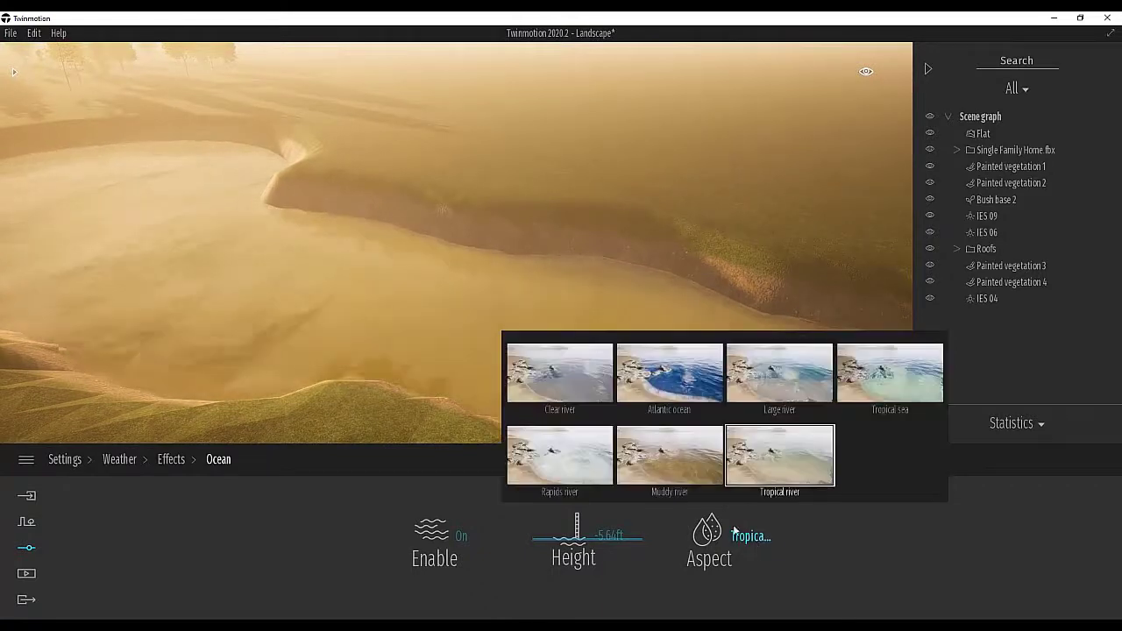
pyautogui.click(699, 482)
pyautogui.moveTo(591, 193); pyautogui.dragTo(745, 197, button='right')
pyautogui.moveTo(456, 243); pyautogui.dragTo(624, 368, button='right')
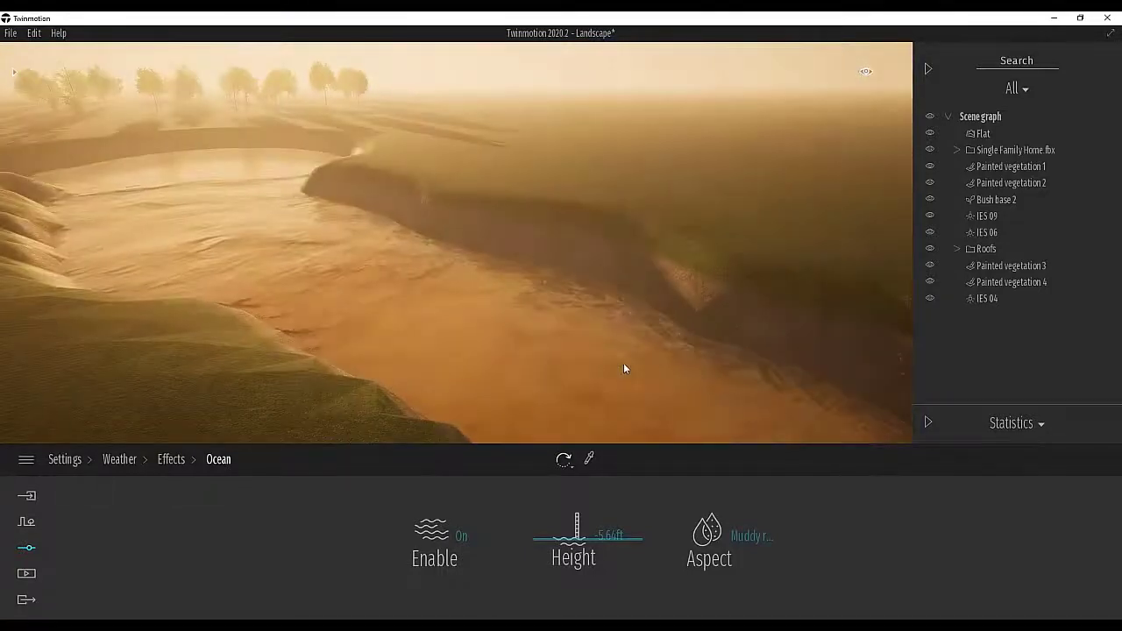
# Set the ocean aspect to Large river and view the water between the sculpted banks
pyautogui.click(717, 523)
pyautogui.click(779, 372)
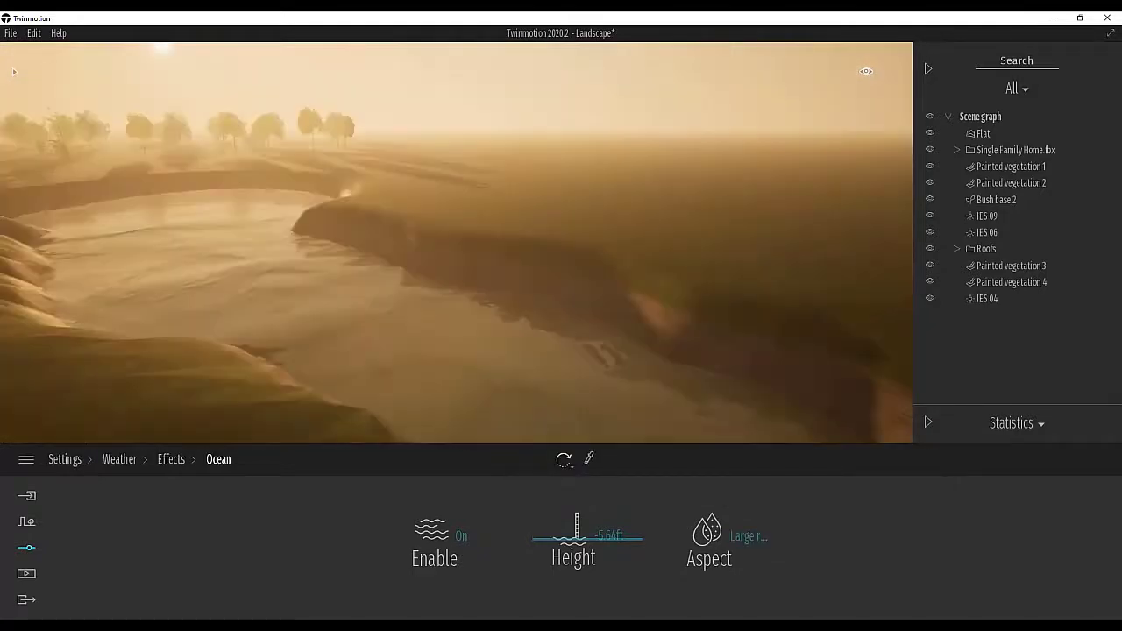
pyautogui.moveTo(624, 207); pyautogui.dragTo(386, 212, button='middle')
pyautogui.moveTo(463, 212); pyautogui.dragTo(609, 168, button='right')
# Examine the house, its surrounding grounds and the water-filled riverbed from several viewpoints
pyautogui.press('a')
pyautogui.press('w')
pyautogui.press('a')
pyautogui.press('a')
pyautogui.press('e')
pyautogui.press('w')
pyautogui.moveTo(521, 311); pyautogui.dragTo(393, 315, button='right')
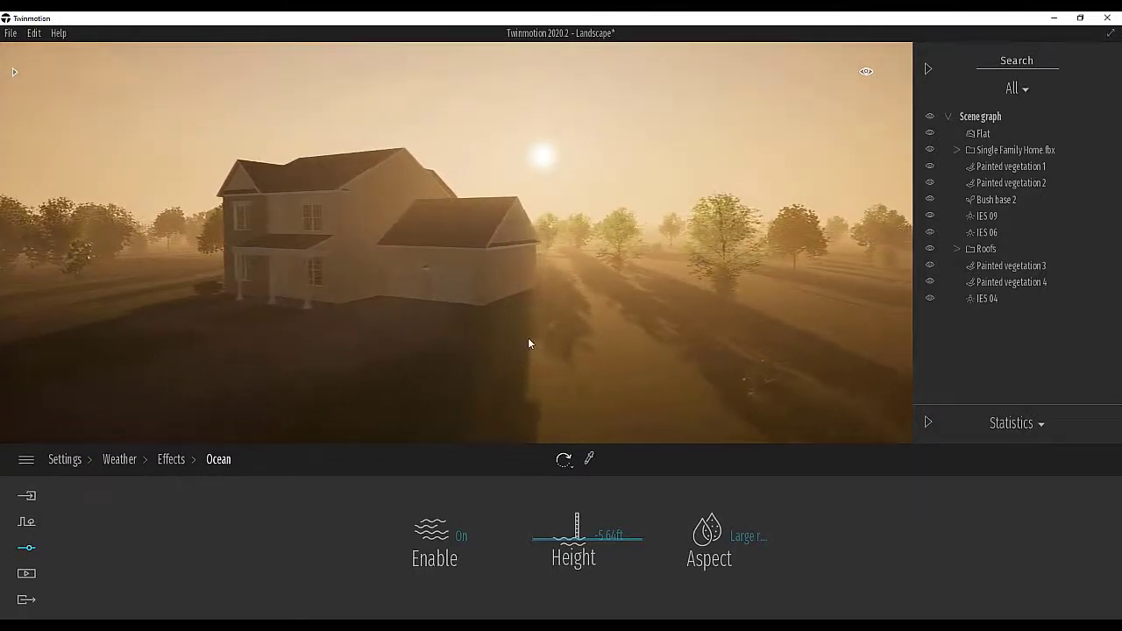
pyautogui.moveTo(528, 338); pyautogui.dragTo(510, 369, button='right')
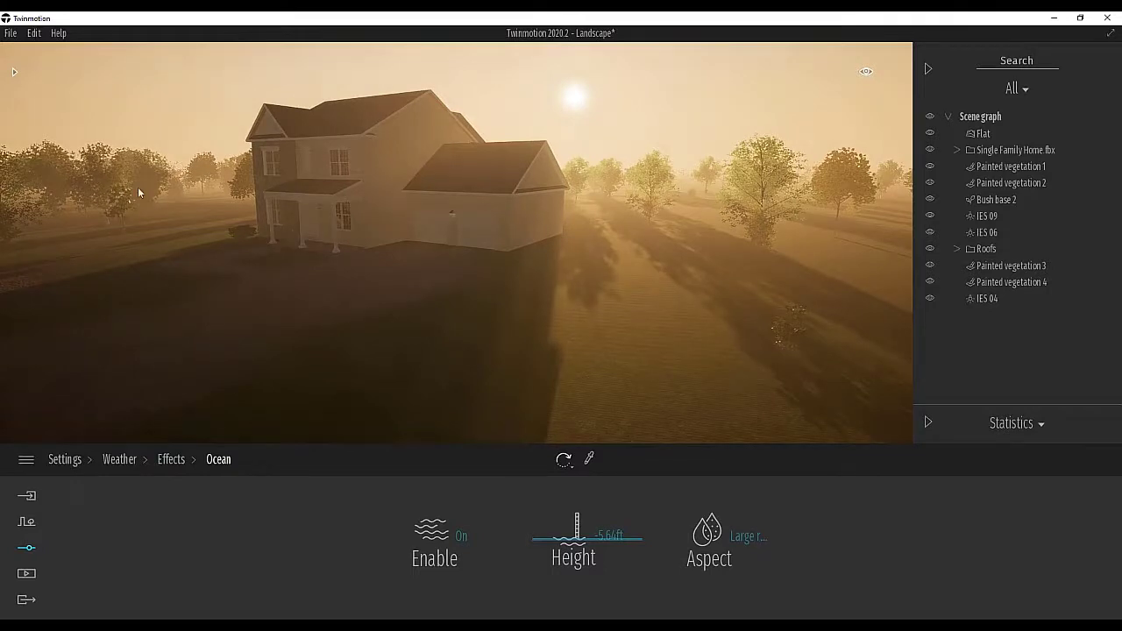
pyautogui.moveTo(323, 274); pyautogui.dragTo(409, 273, button='right')
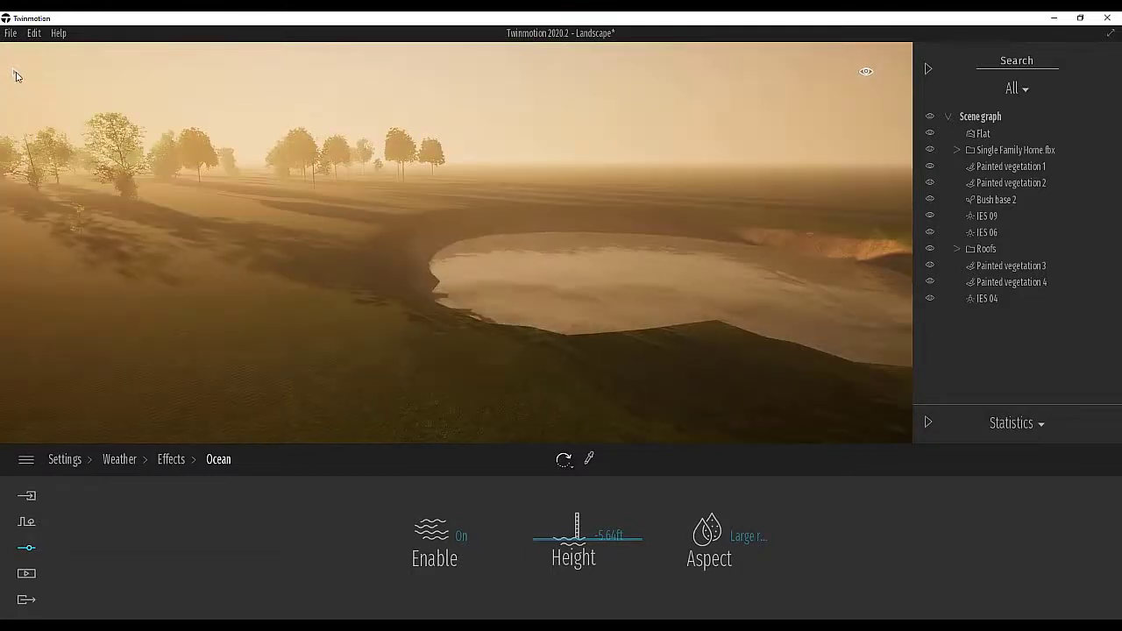
# Leave the ocean settings and open the Trees category of the Vegetation and landscape library
pyautogui.click(69, 462)
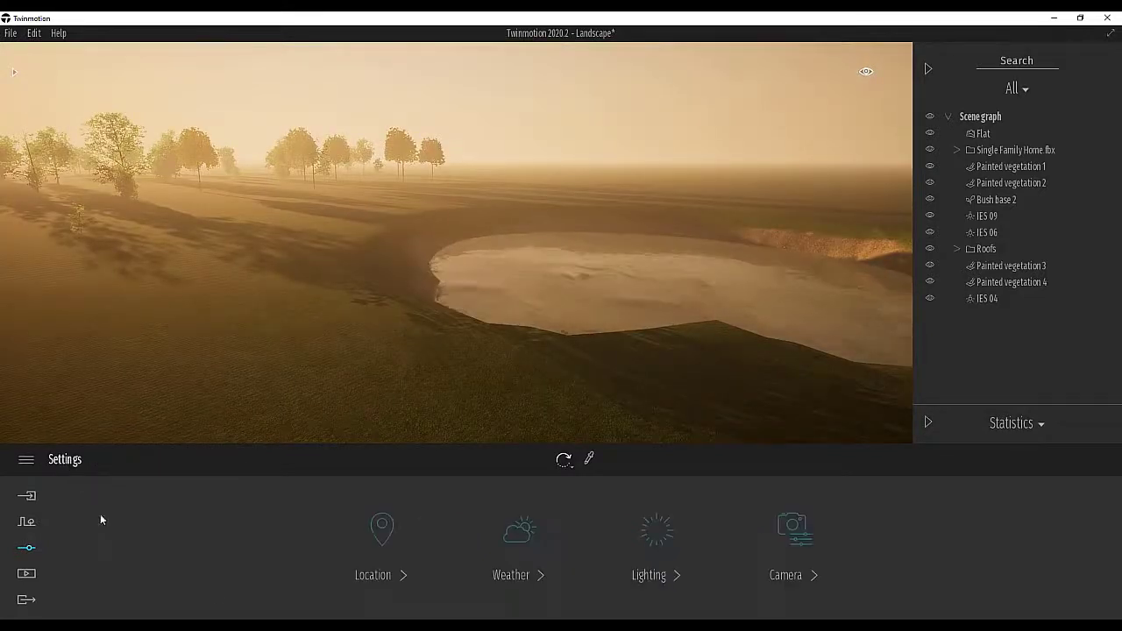
pyautogui.click(13, 72)
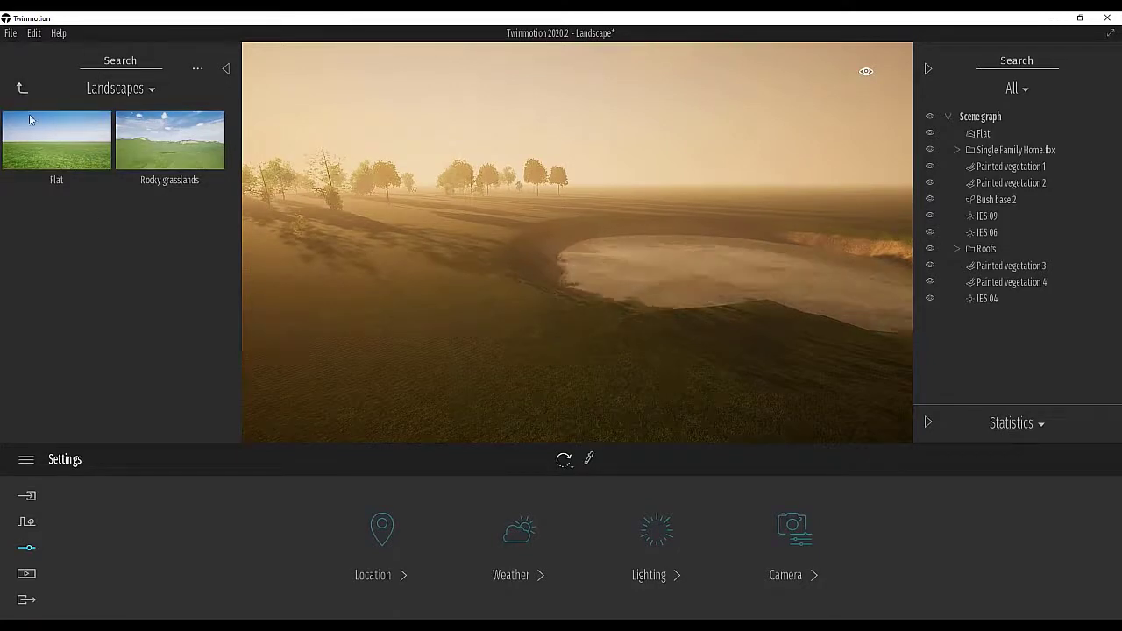
pyautogui.click(21, 88)
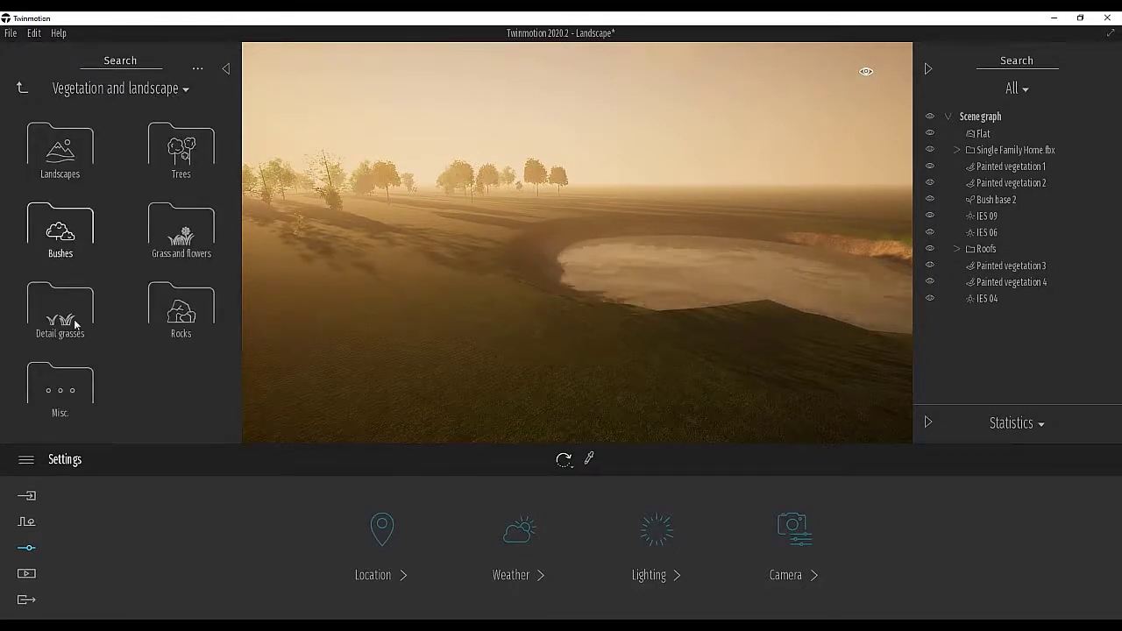
pyautogui.click(176, 93)
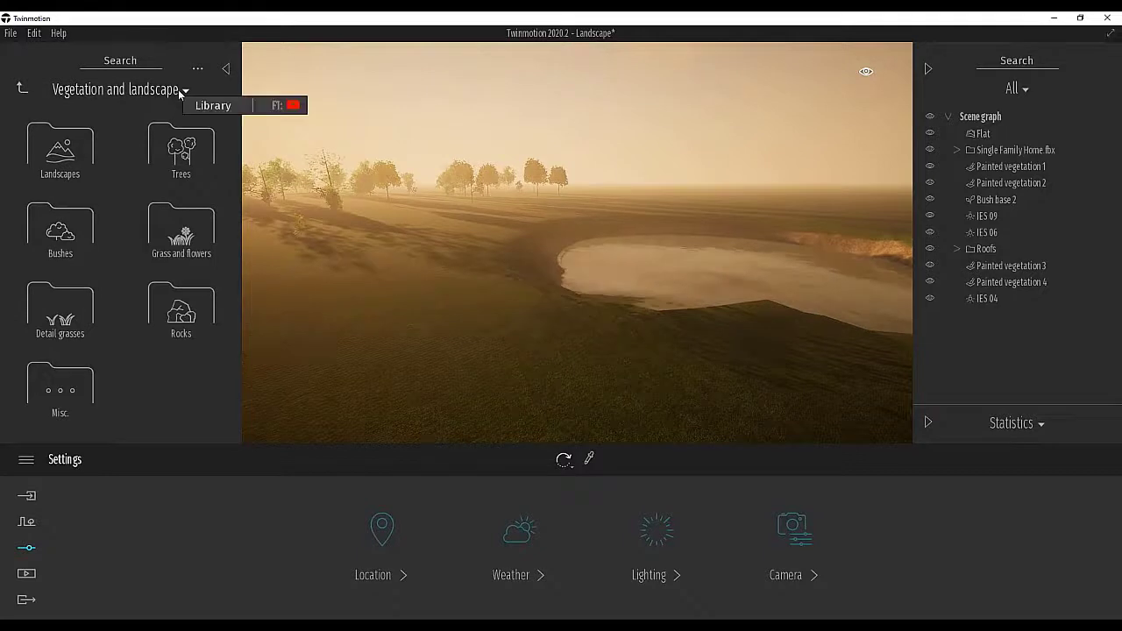
pyautogui.click(122, 120)
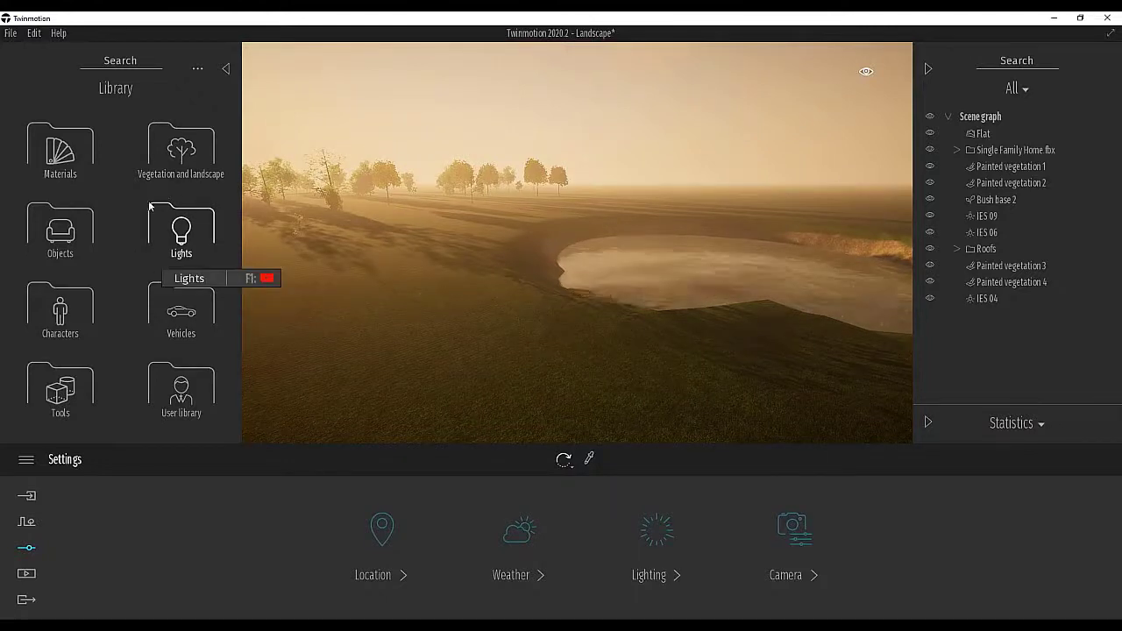
pyautogui.click(180, 156)
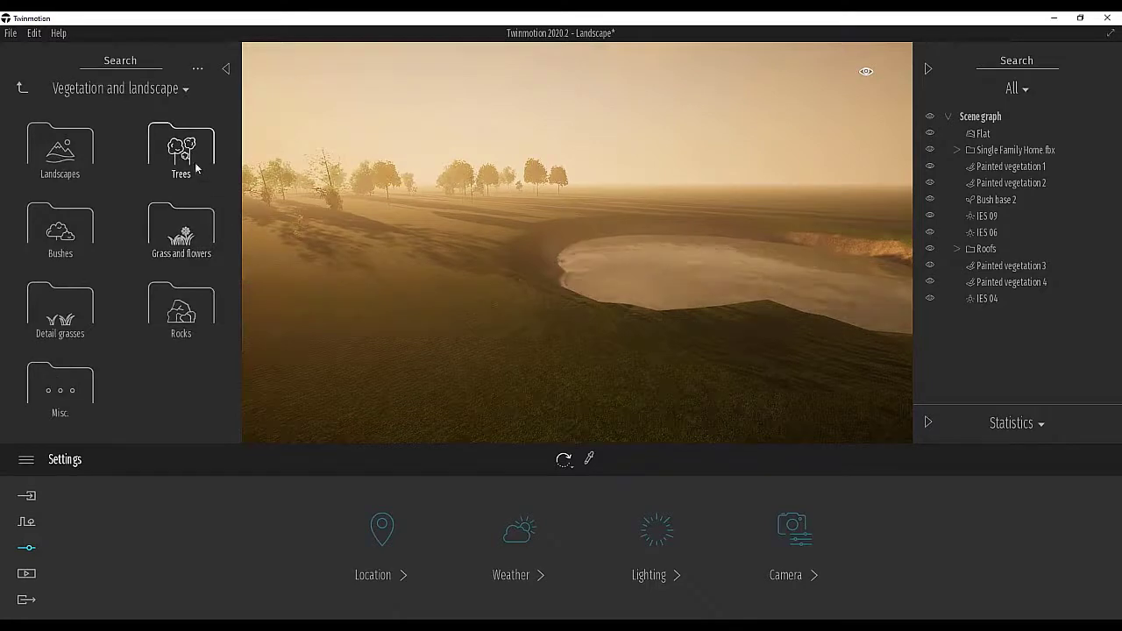
pyautogui.click(186, 158)
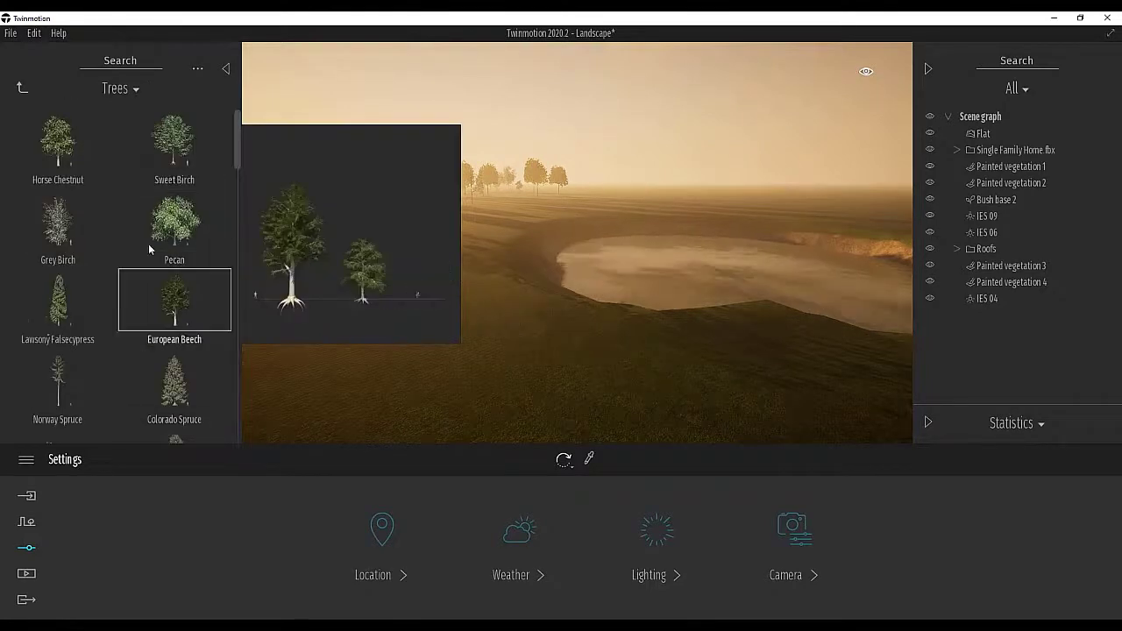
# Browse the tree species available in the library
pyautogui.scroll(-3, 153, 237)
pyautogui.scroll(-8, 153, 232)
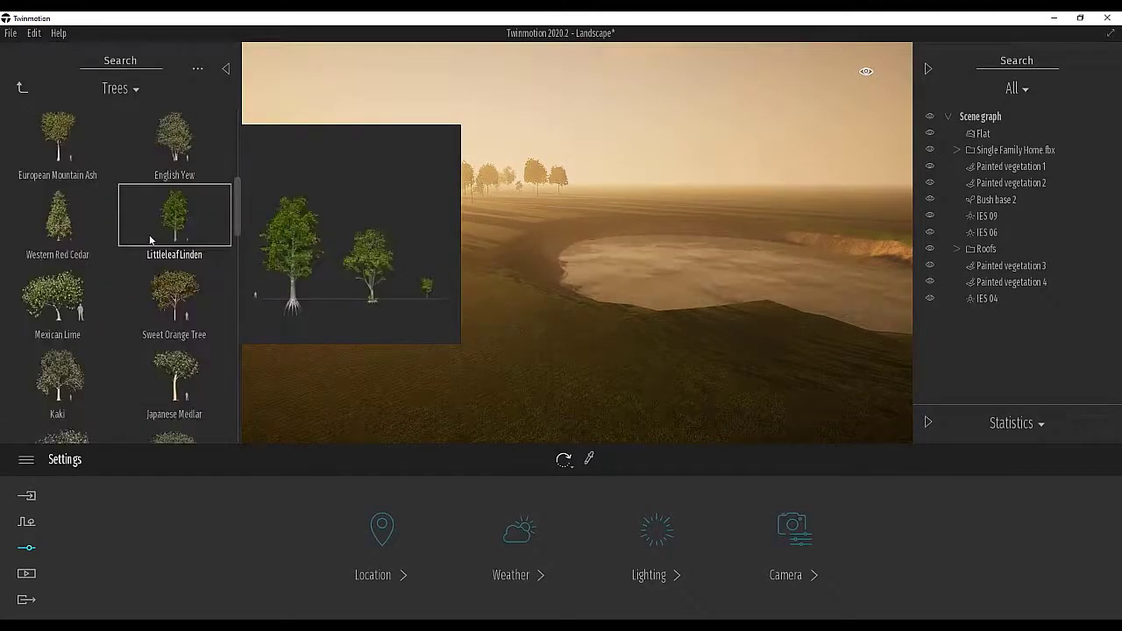
pyautogui.scroll(-6, 127, 259)
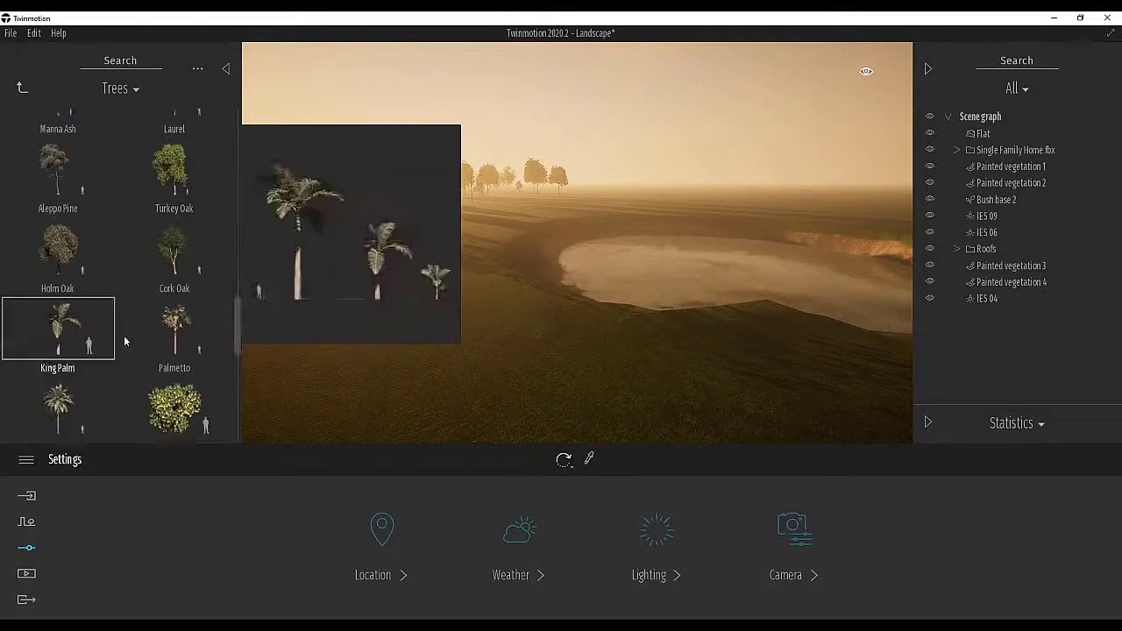
pyautogui.scroll(-5, 123, 335)
pyautogui.scroll(-5, 123, 368)
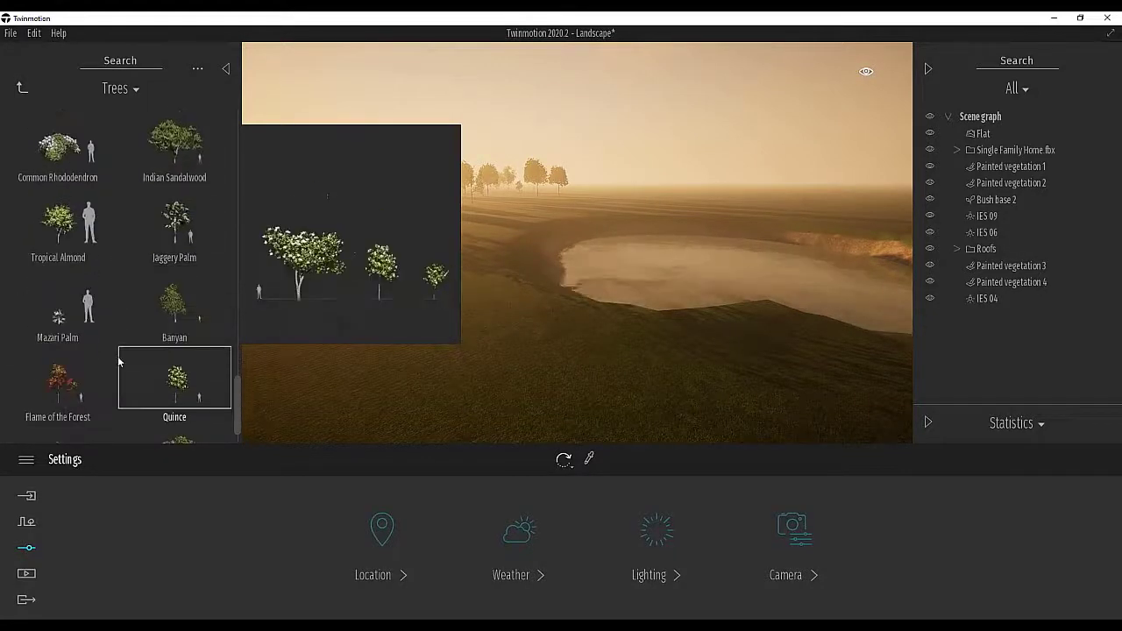
pyautogui.scroll(5, 140, 386)
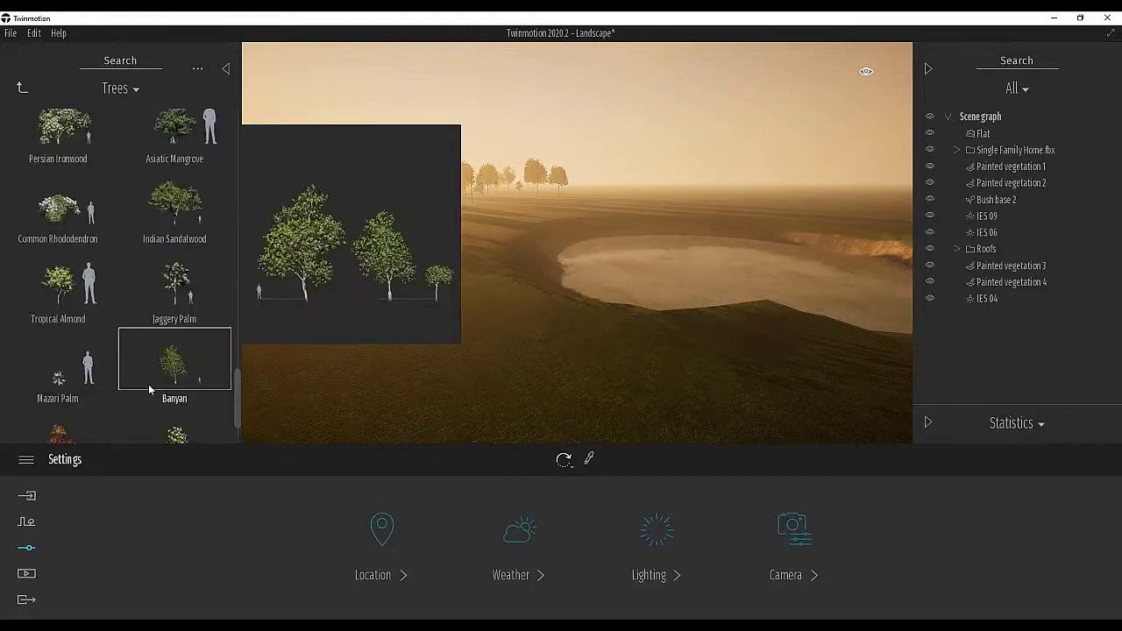
pyautogui.scroll(5, 147, 384)
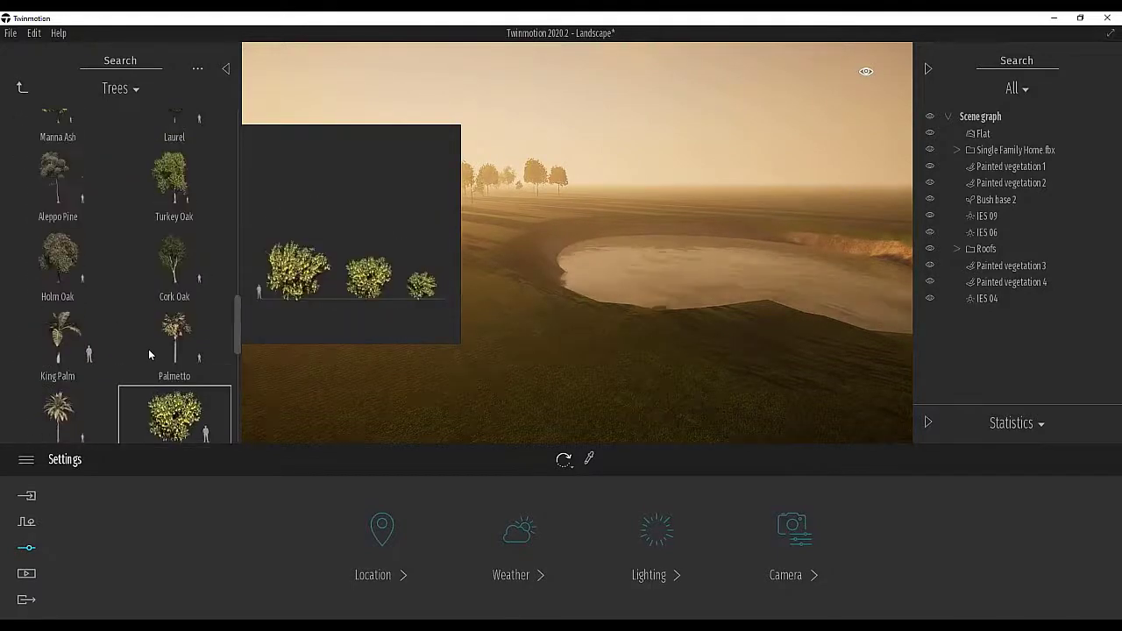
pyautogui.scroll(8, 148, 342)
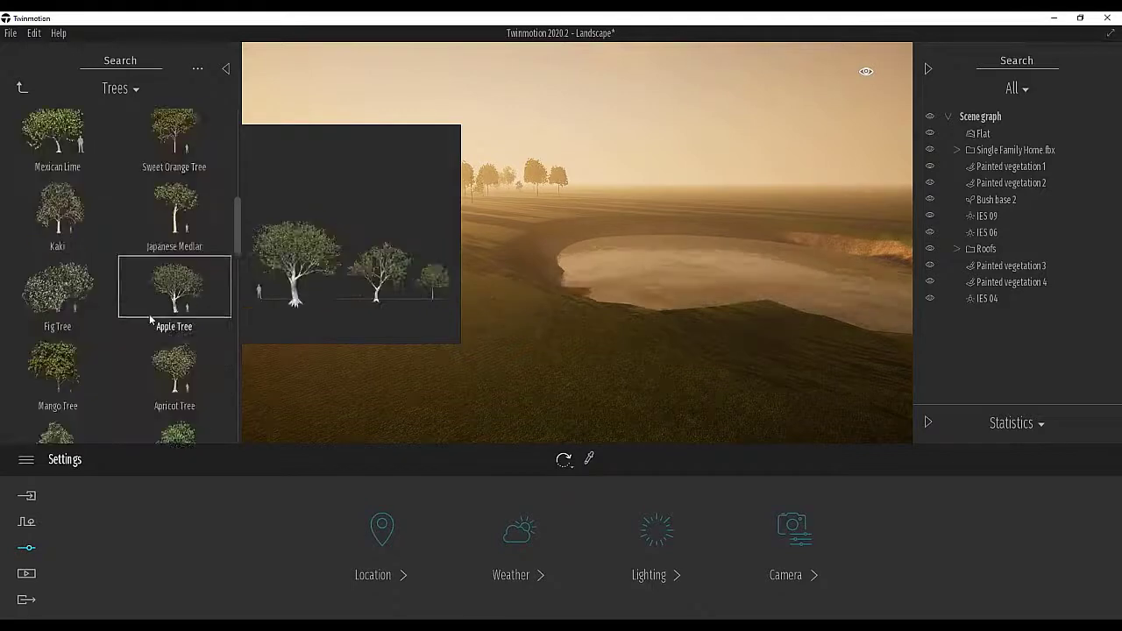
pyautogui.scroll(10, 138, 307)
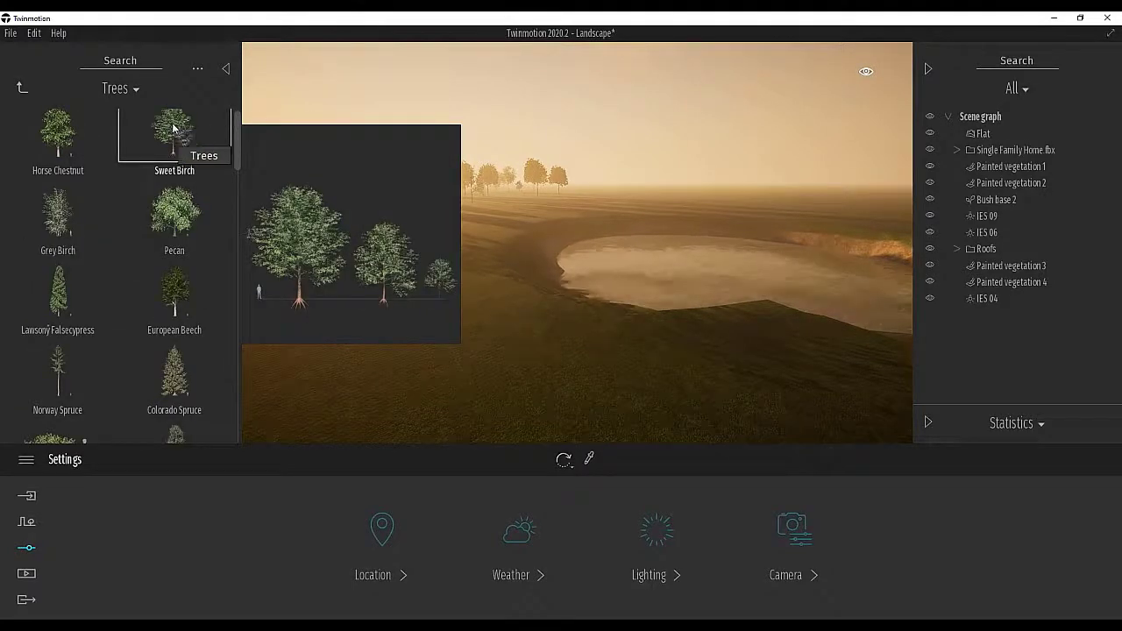
# Place a Sweet Birch on the grass beside the water and set its age to 73%
pyautogui.moveTo(173, 129); pyautogui.dragTo(399, 316)
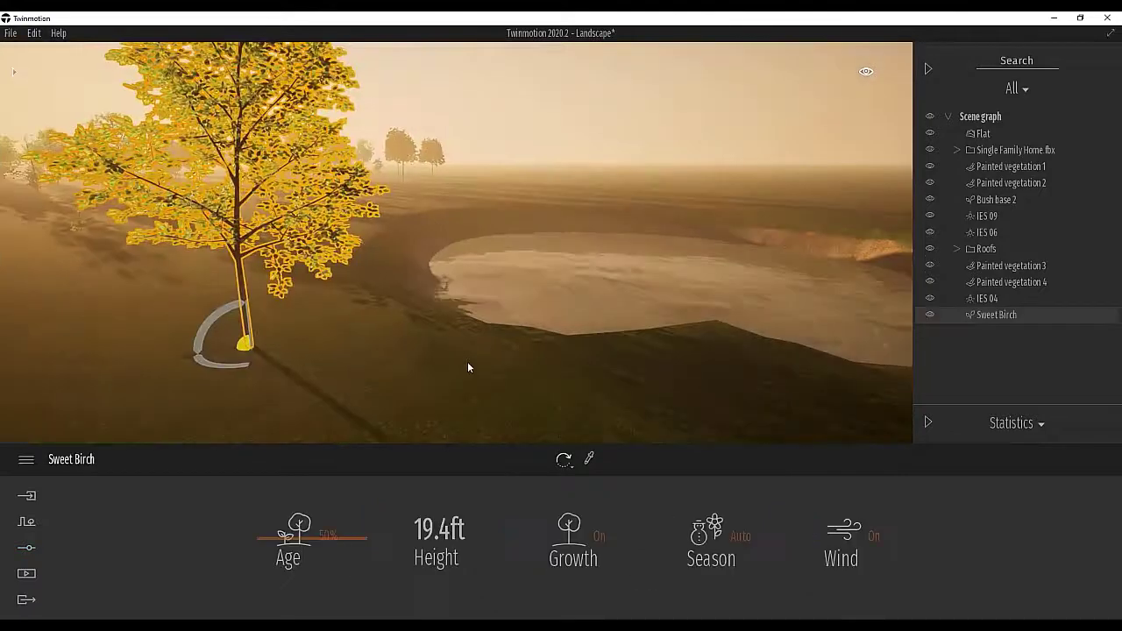
pyautogui.keyDown('shift'); pyautogui.moveTo(467, 347); pyautogui.dragTo(613, 355, button='middle'); pyautogui.keyUp('shift')
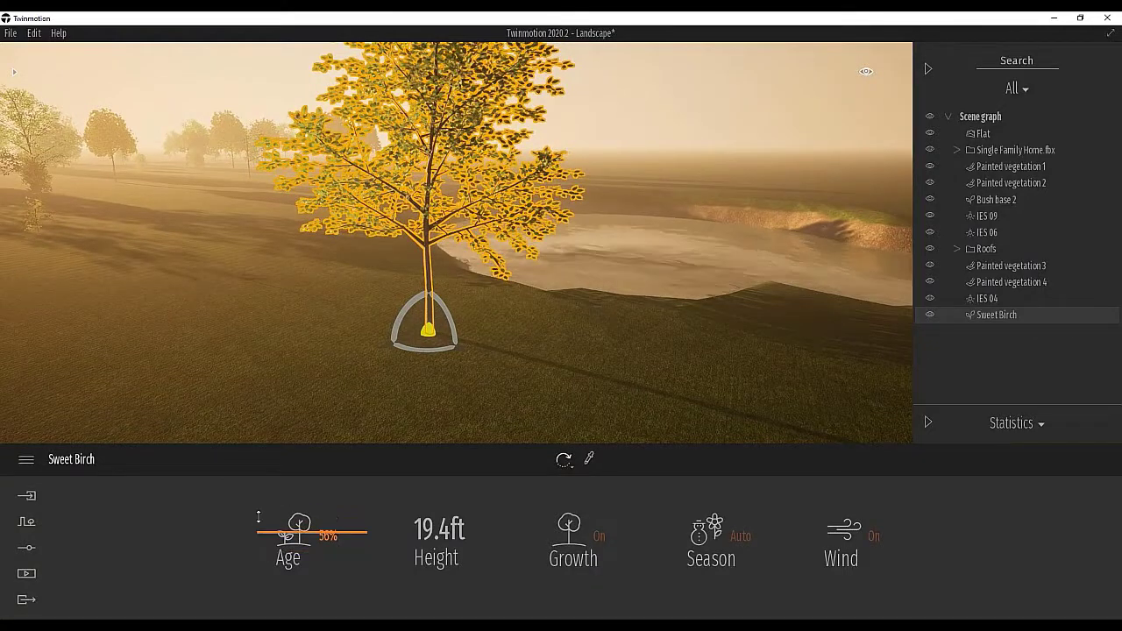
pyautogui.click(550, 281)
pyautogui.click(429, 184)
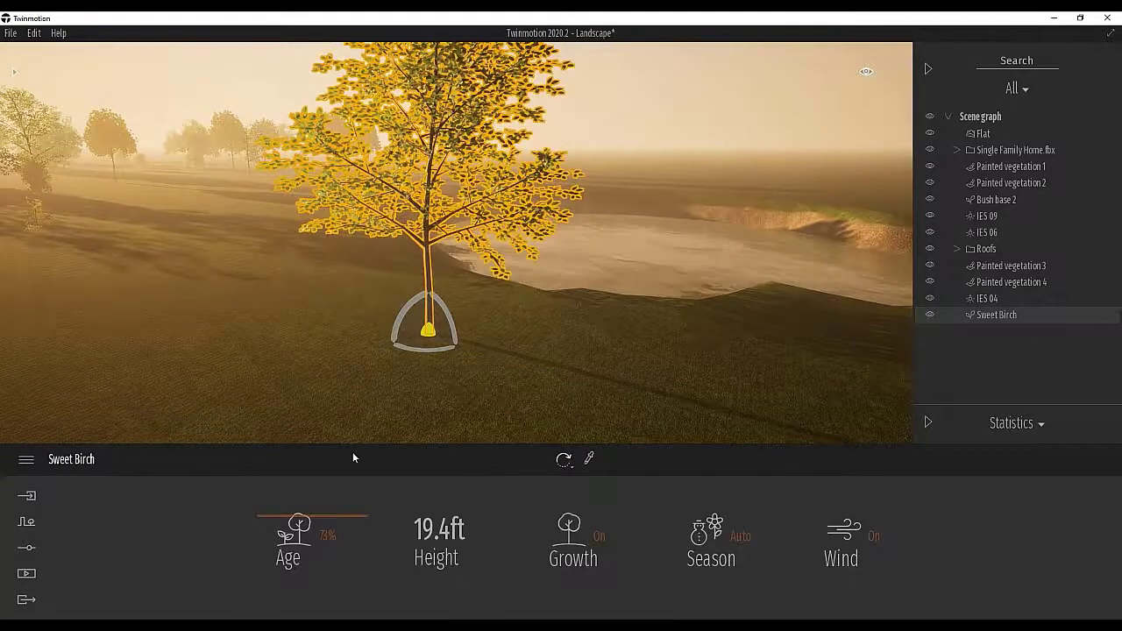
# Turn off the Sweet Birch's growth, set its age to 47%, and inspect the tree beside the water
pyautogui.click(598, 536)
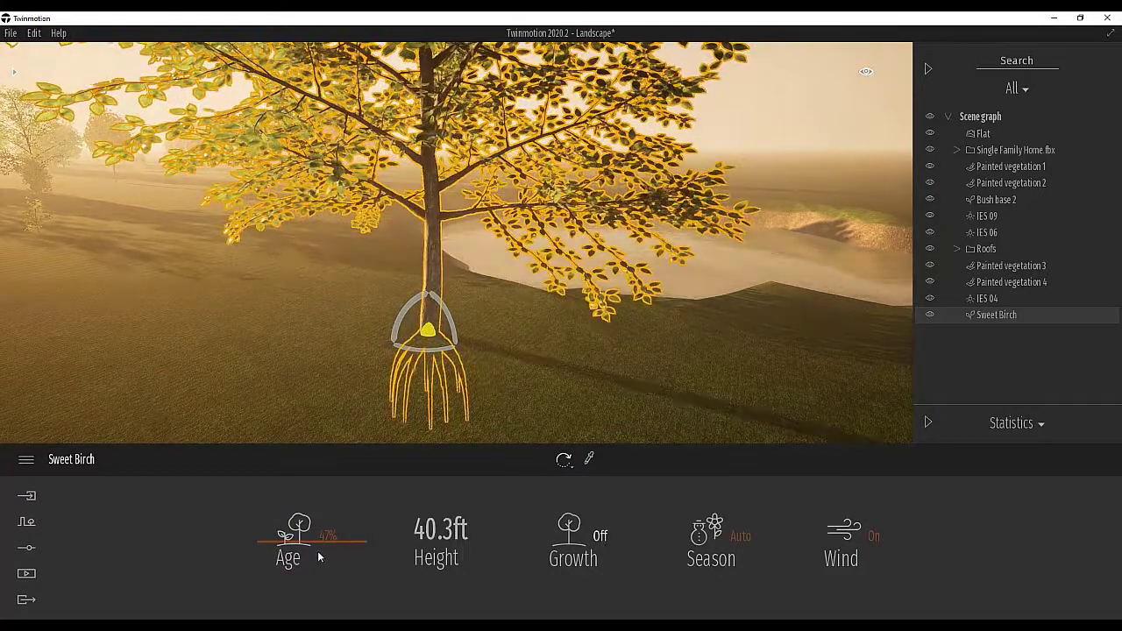
pyautogui.moveTo(273, 515)
pyautogui.mouseDown()
pyautogui.moveTo(274, 500)
pyautogui.moveTo(268, 591)
pyautogui.moveTo(263, 526)
pyautogui.mouseUp()
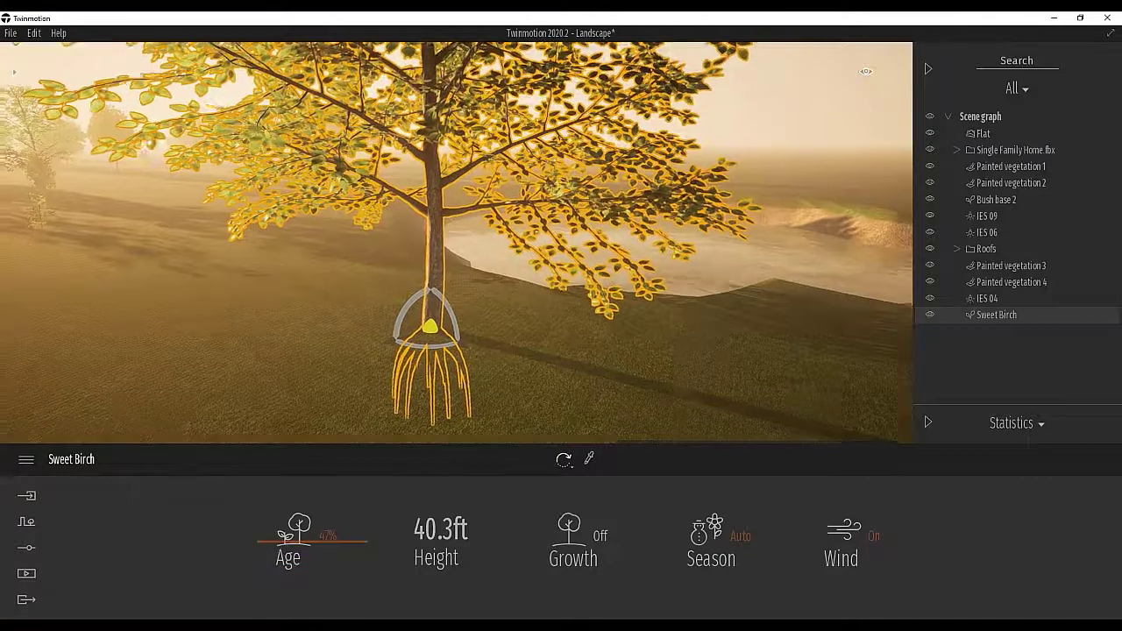
pyautogui.moveTo(662, 147); pyautogui.dragTo(641, 149, button='right')
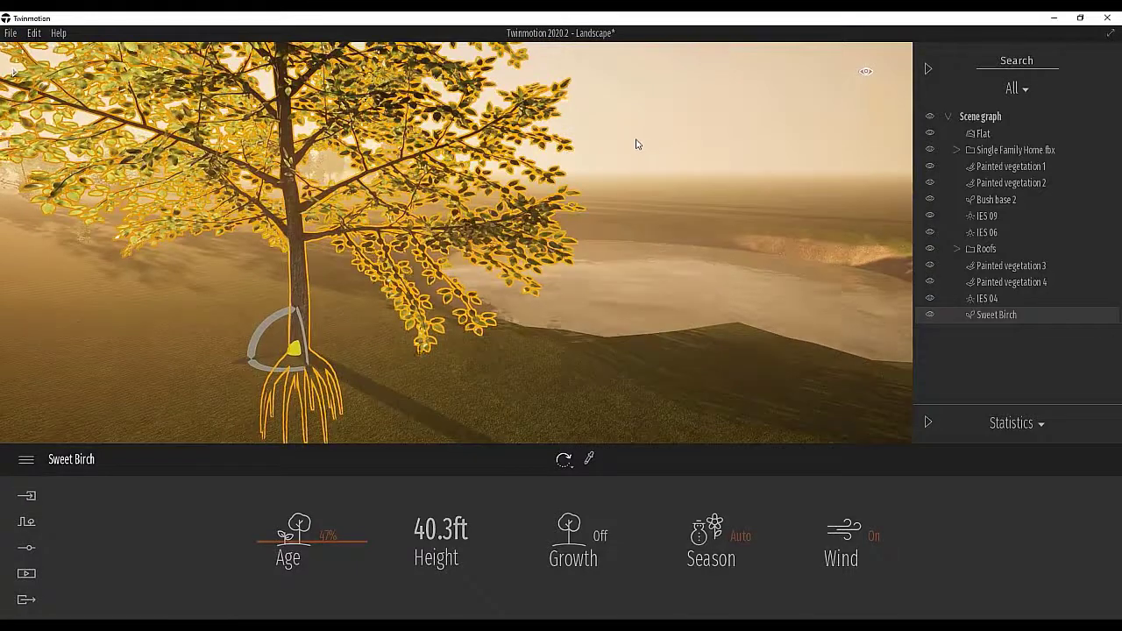
pyautogui.click(636, 140)
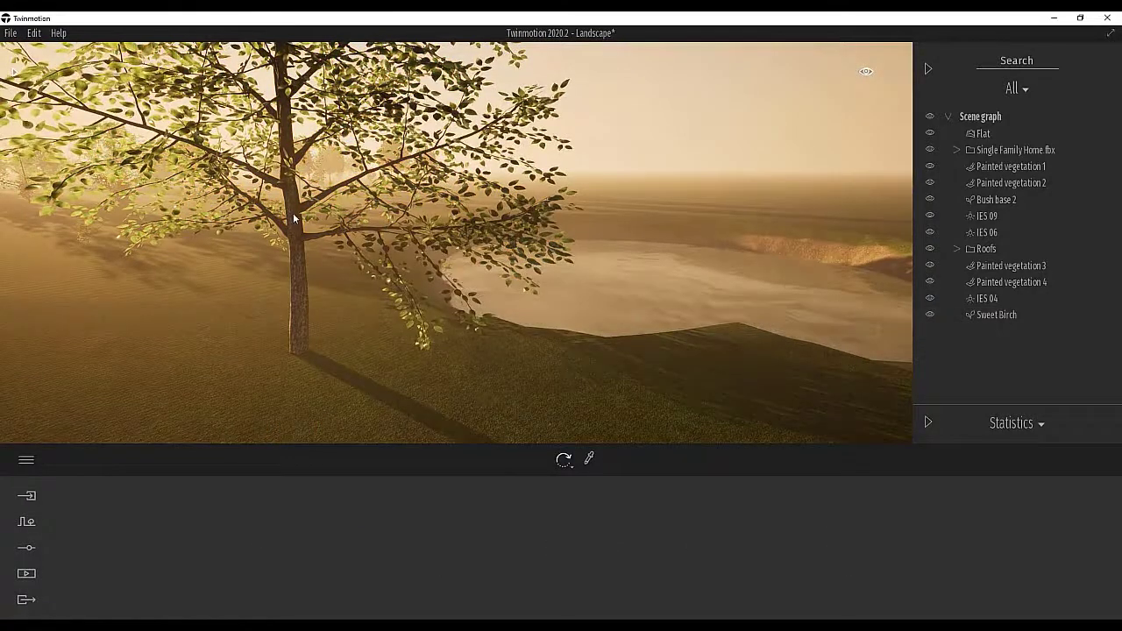
pyautogui.click(350, 322)
pyautogui.moveTo(436, 383); pyautogui.dragTo(472, 354, button='right')
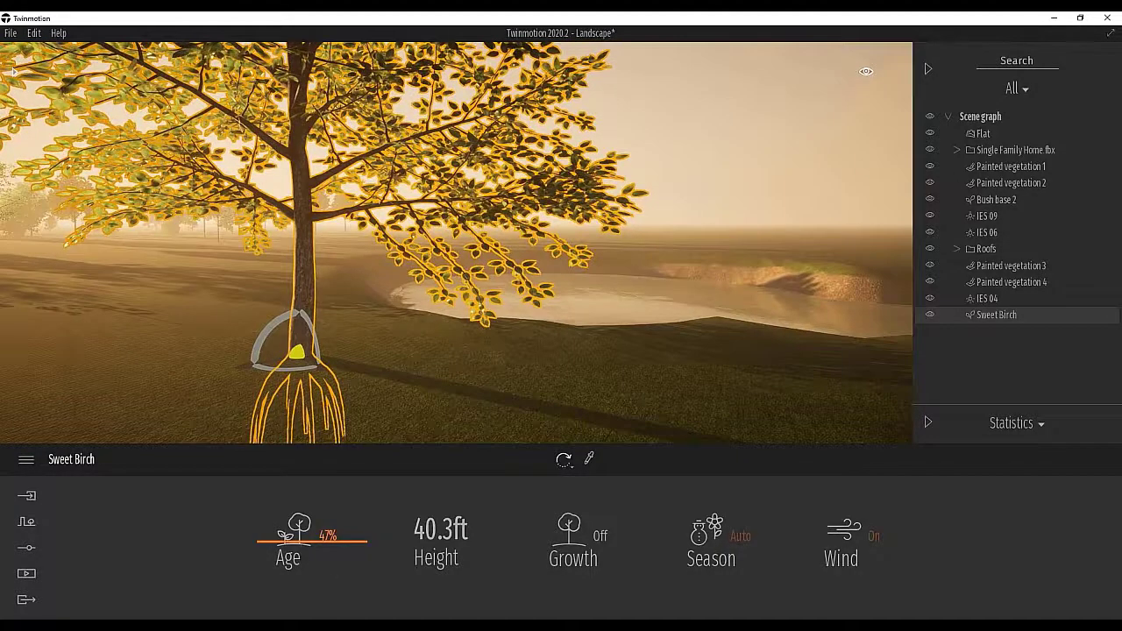
# Set the Sweet Birch's age to 85% and view the enlarged tree beside the water with the selection cleared
pyautogui.moveTo(264, 521)
pyautogui.mouseDown()
pyautogui.moveTo(262, 505)
pyautogui.moveTo(261, 536)
pyautogui.moveTo(257, 503)
pyautogui.mouseUp()
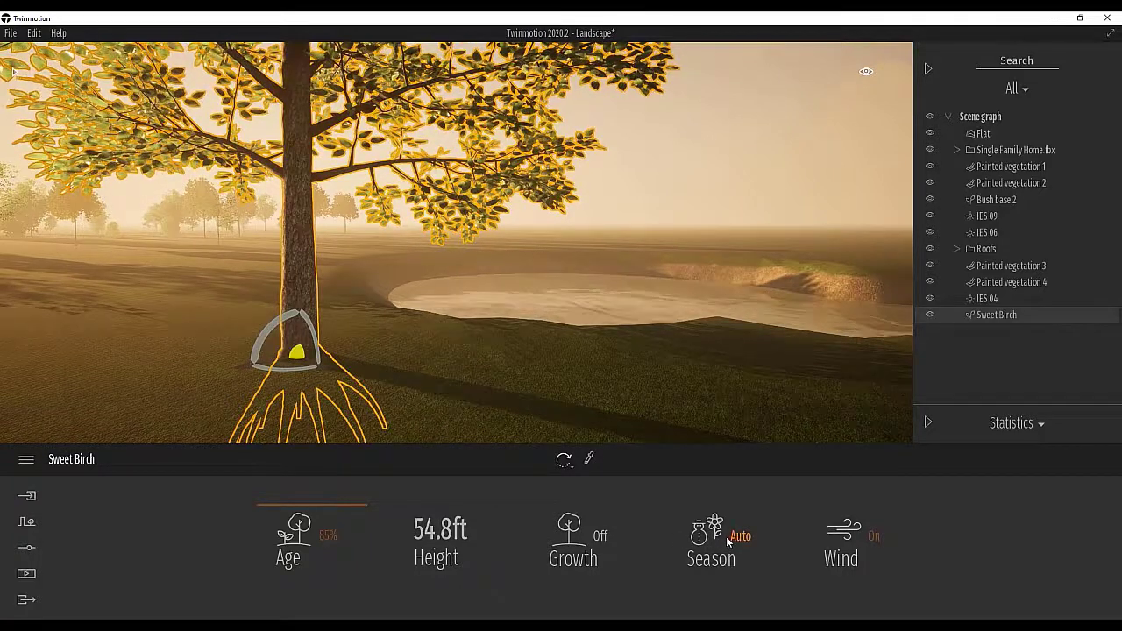
pyautogui.press('d')
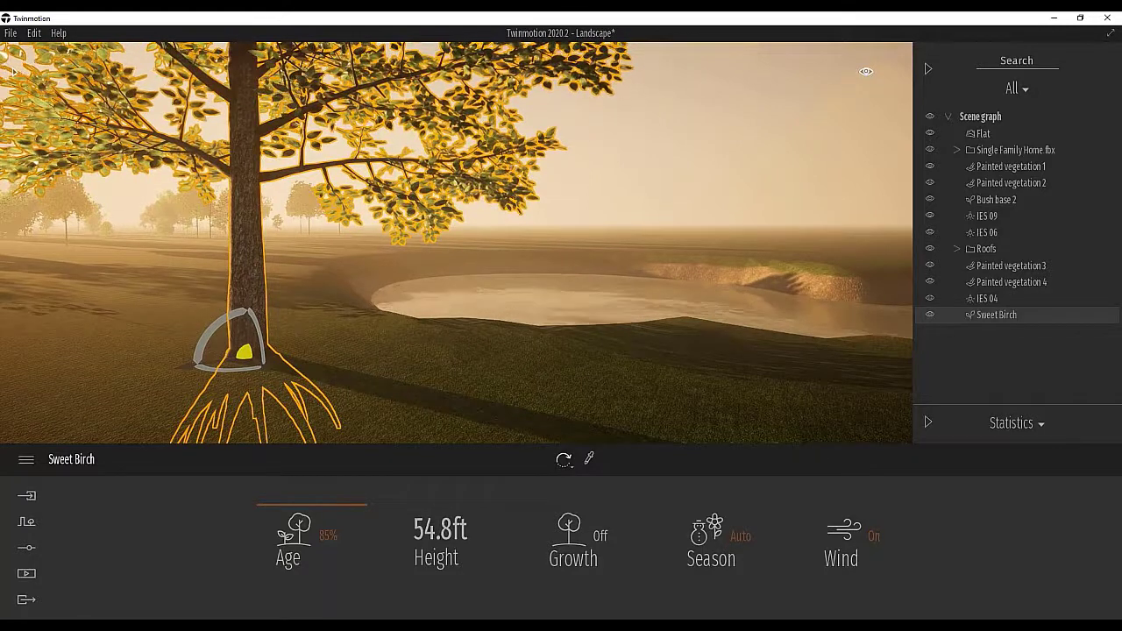
pyautogui.moveTo(579, 170); pyautogui.dragTo(571, 134, button='right')
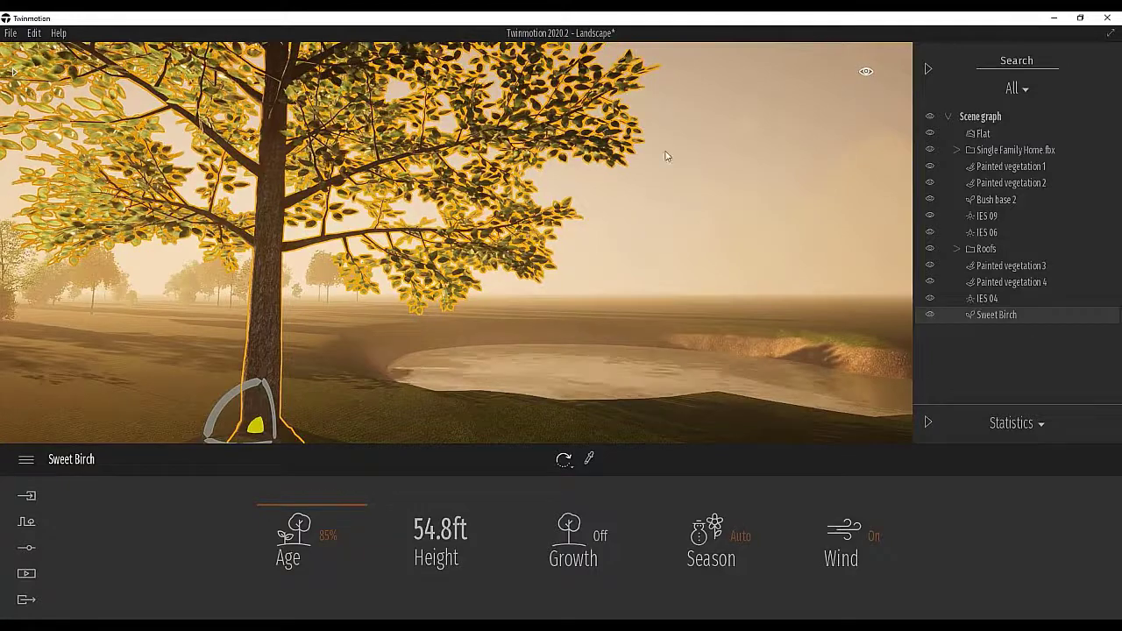
pyautogui.click(703, 153)
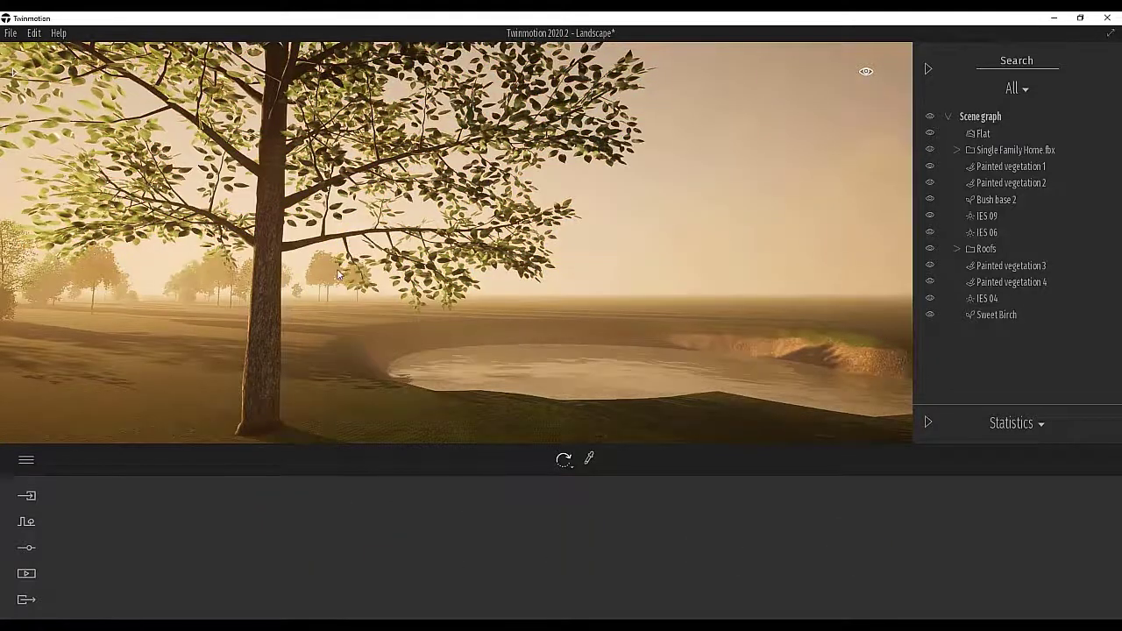
# Turn the Sweet Birch's wind off and back on to compare how its foliage moves
pyautogui.click(262, 313)
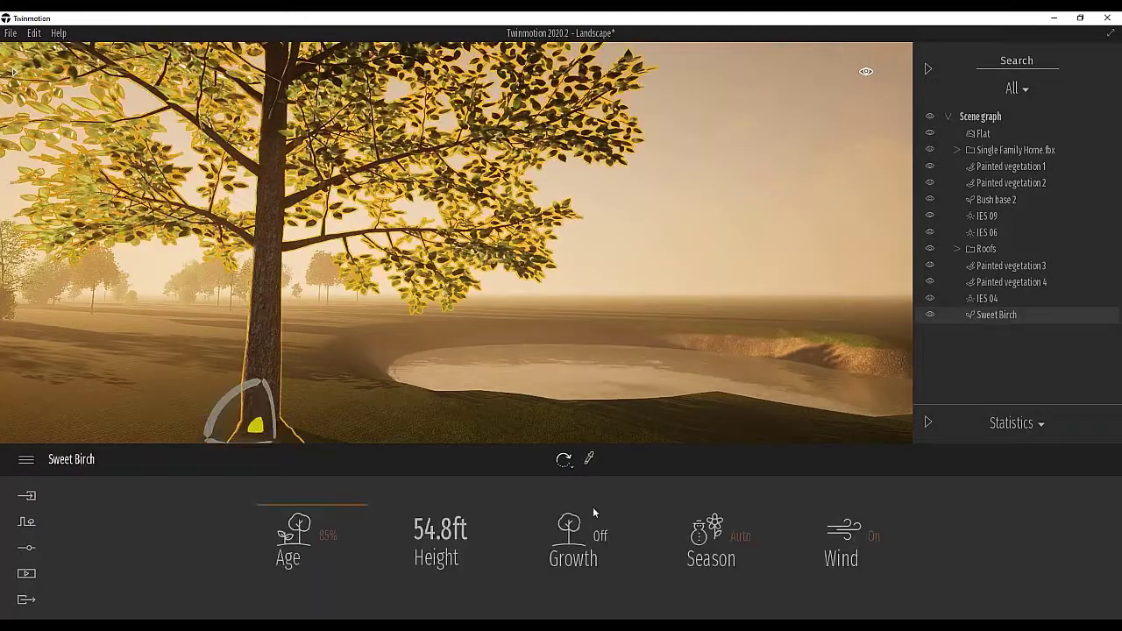
pyautogui.click(875, 536)
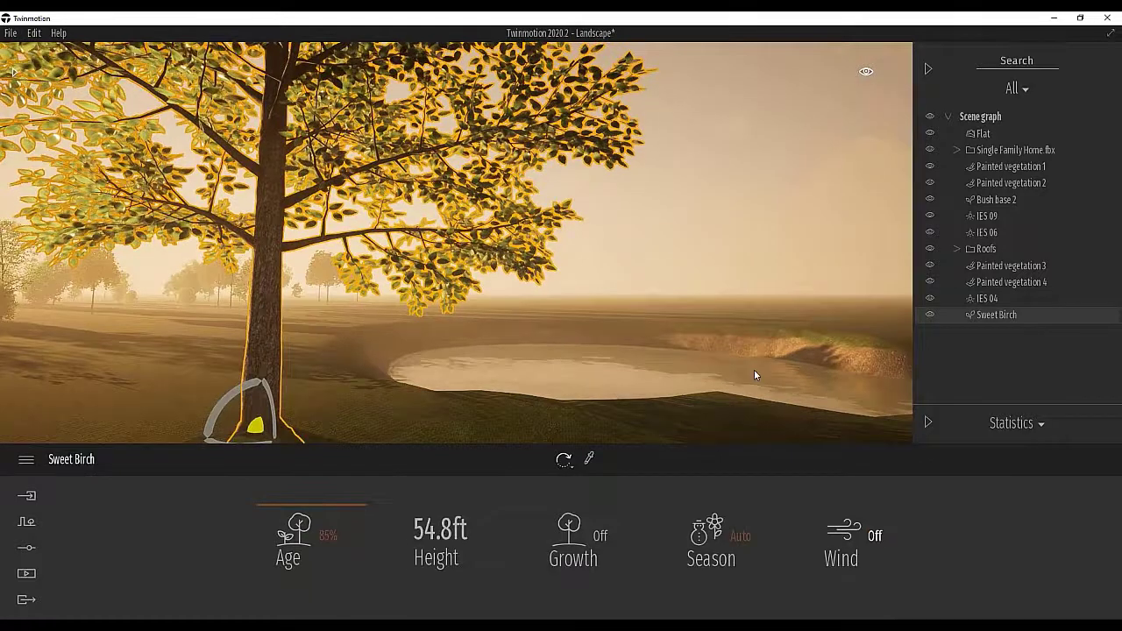
pyautogui.click(598, 213)
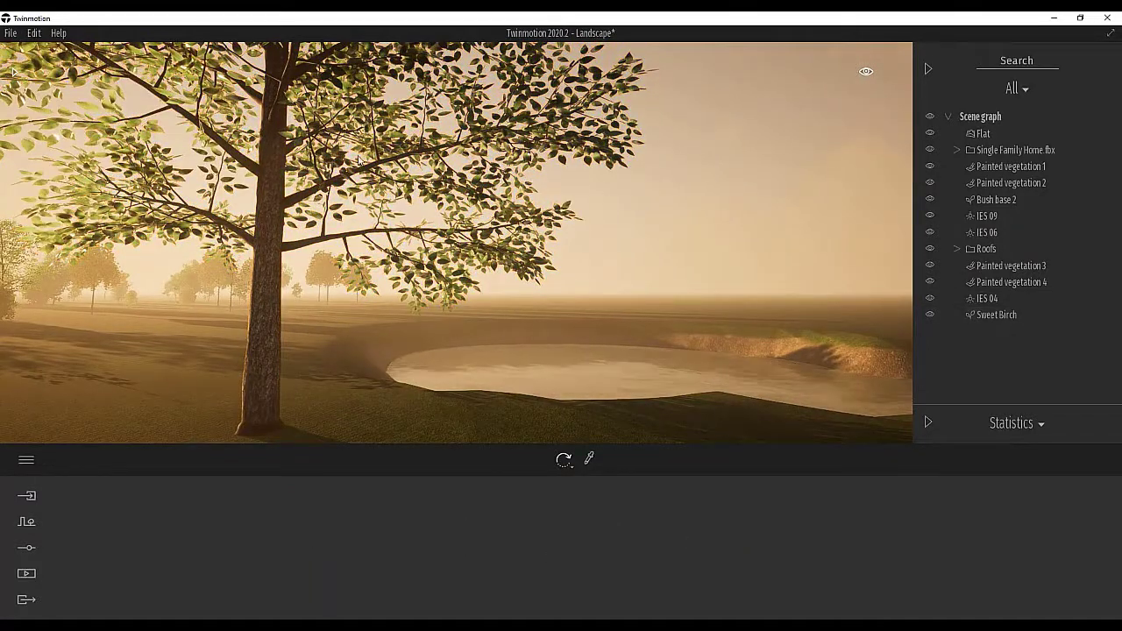
pyautogui.click(275, 268)
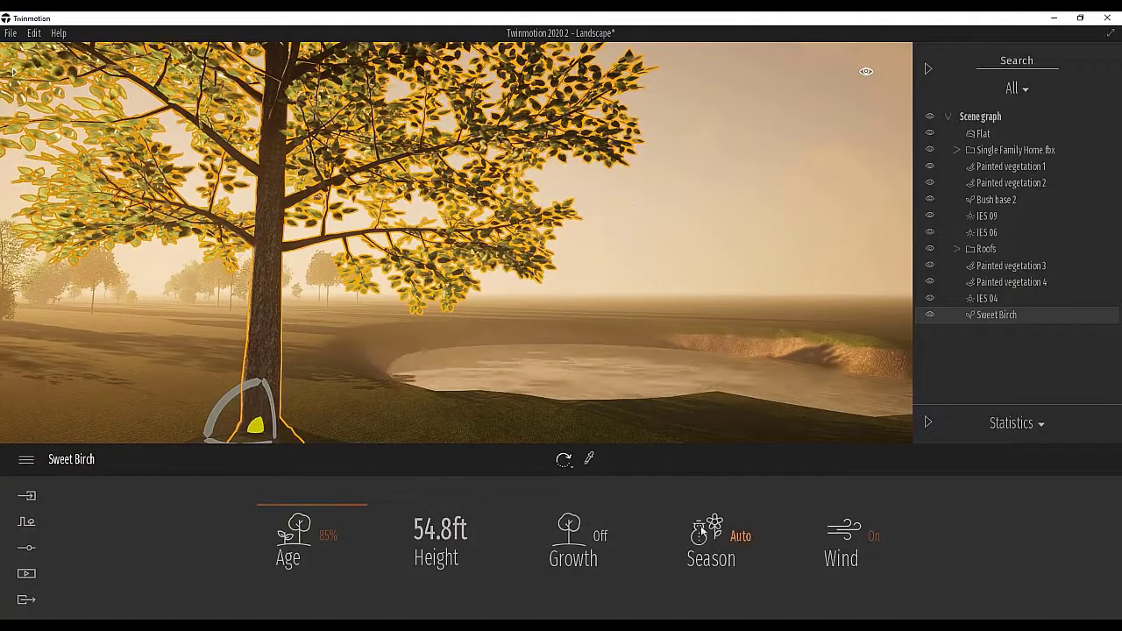
# Delete the Sweet Birch beside the water
pyautogui.click(566, 281)
pyautogui.moveTo(568, 282); pyautogui.dragTo(254, 164, button='right')
pyautogui.press('d')
pyautogui.click(265, 175)
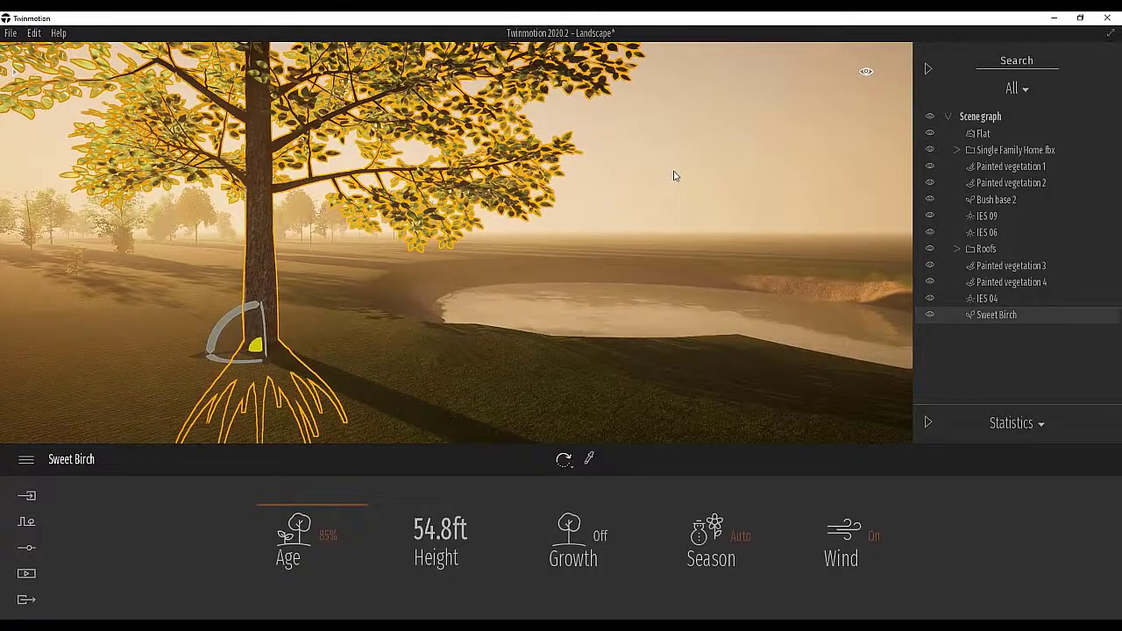
pyautogui.press('Delete')
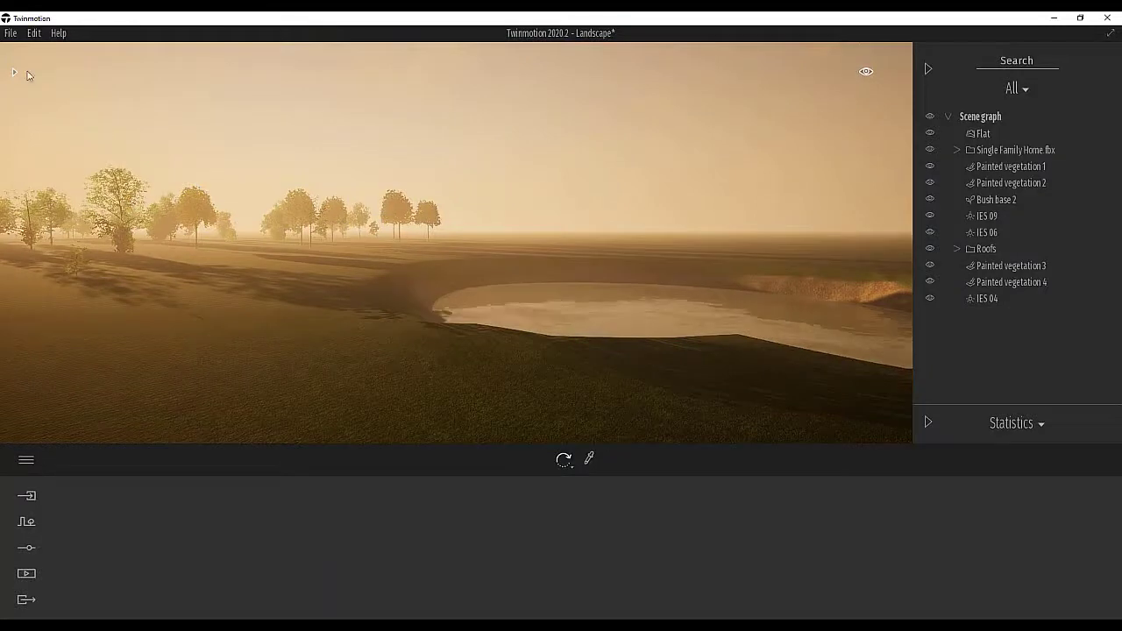
# Reopen the tree library and start the Vegetation paint tool with the open lawn between the house and water in view
pyautogui.click(24, 73)
pyautogui.moveTo(169, 160)
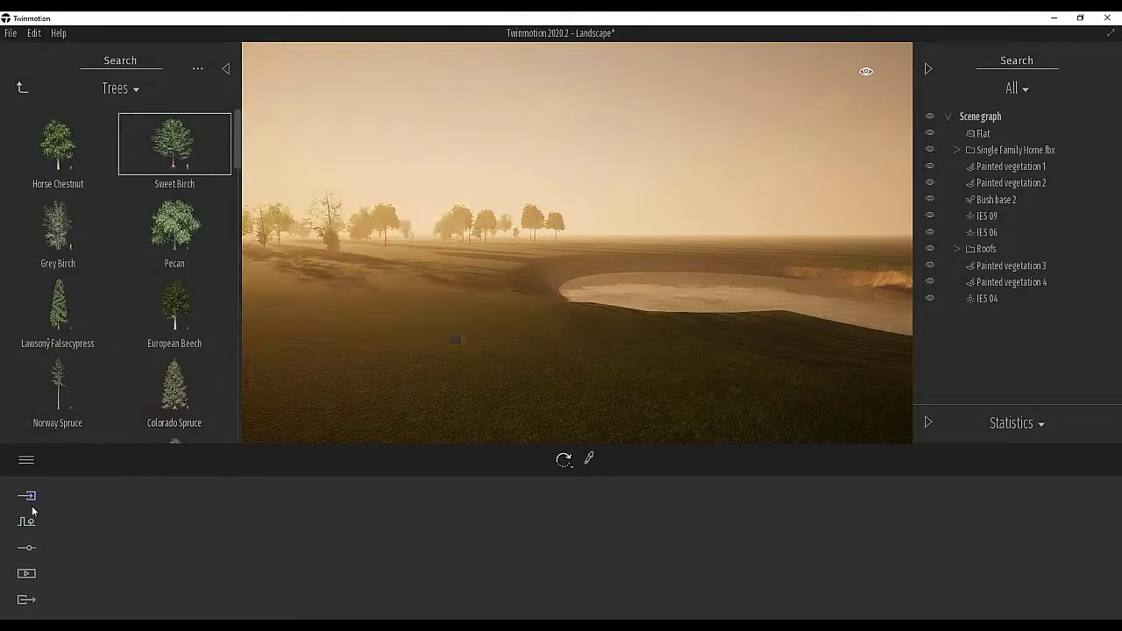
pyautogui.moveTo(518, 349)
pyautogui.mouseDown(button='right')
pyautogui.moveTo(684, 349)
pyautogui.moveTo(533, 353)
pyautogui.mouseUp(button='right')
pyautogui.press('w')
pyautogui.press('a')
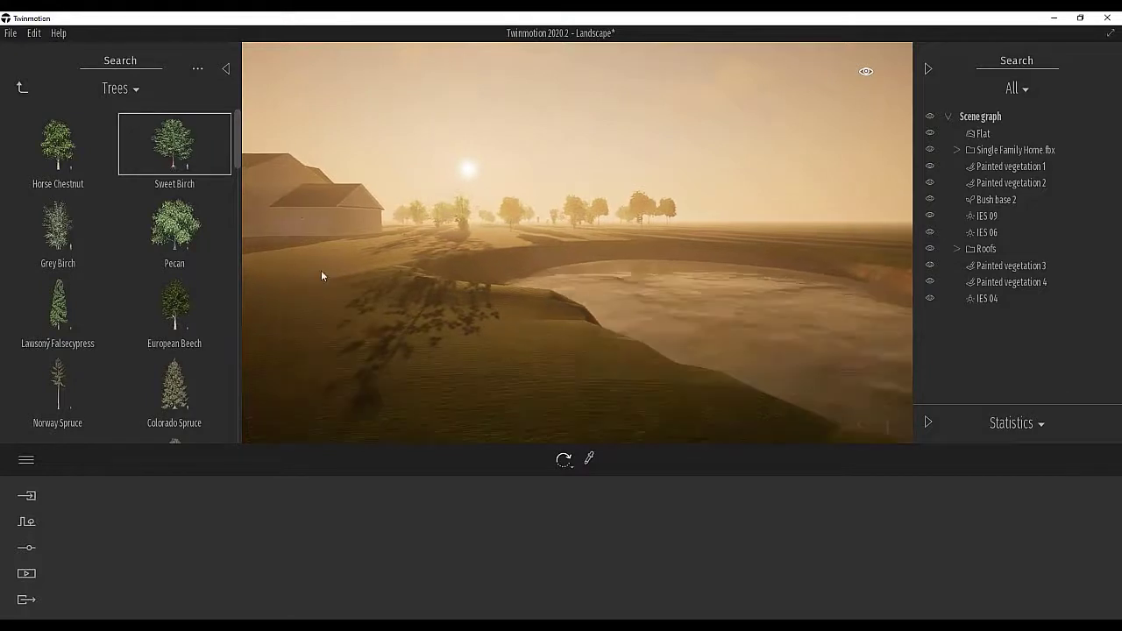
pyautogui.press('a')
pyautogui.press('a')
pyautogui.moveTo(533, 352); pyautogui.dragTo(634, 349, button='right')
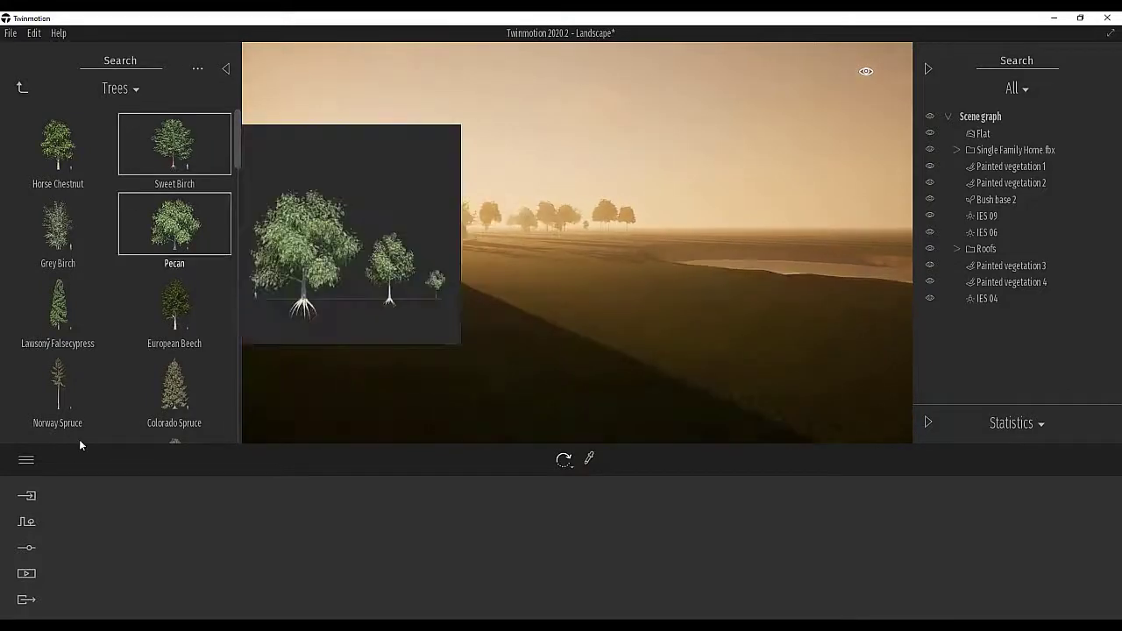
pyautogui.click(27, 529)
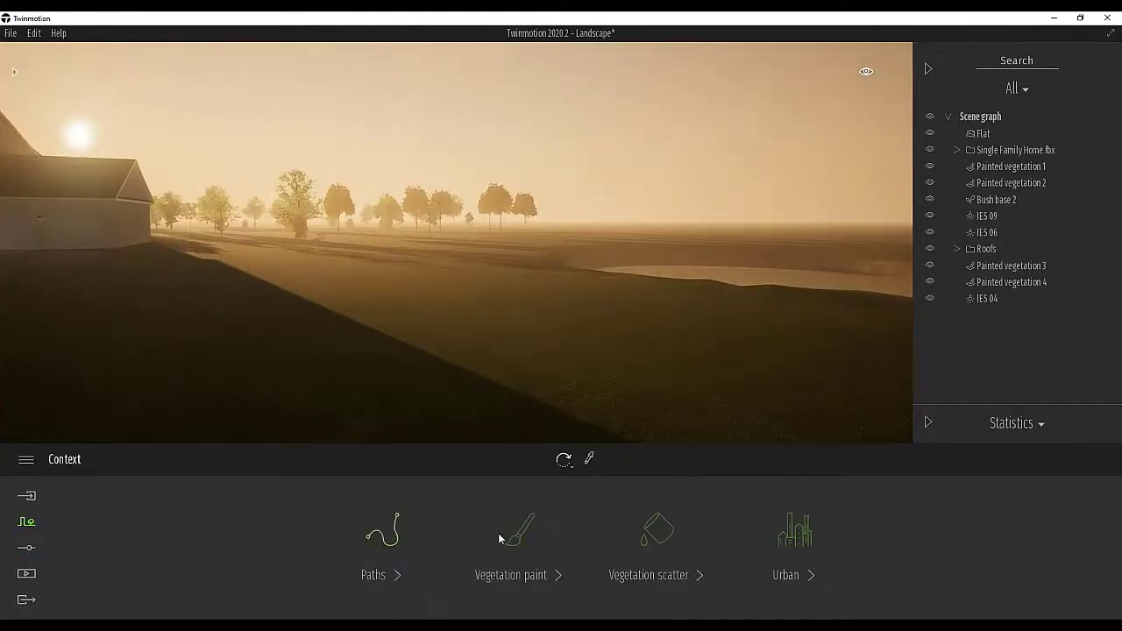
pyautogui.click(518, 533)
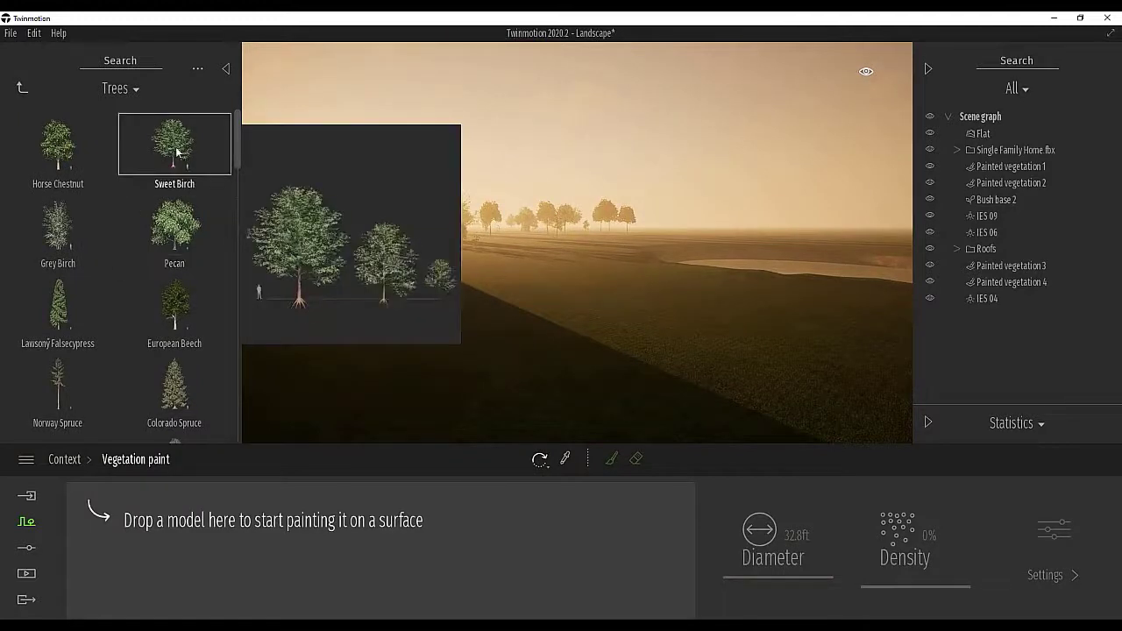
# Add Sweet Birch, Horse Chestnut and Pecan to the set of vegetation models for painting
pyautogui.moveTo(178, 147); pyautogui.dragTo(149, 519)
pyautogui.scroll(1, 174, 376)
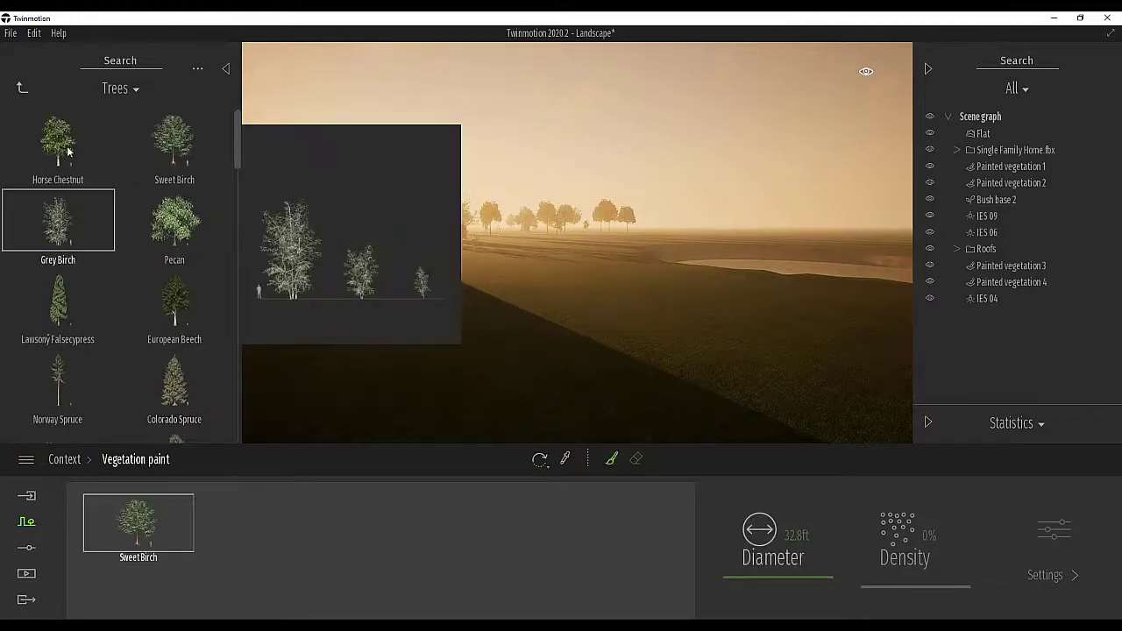
pyautogui.click(232, 532)
pyautogui.scroll(1, 175, 219)
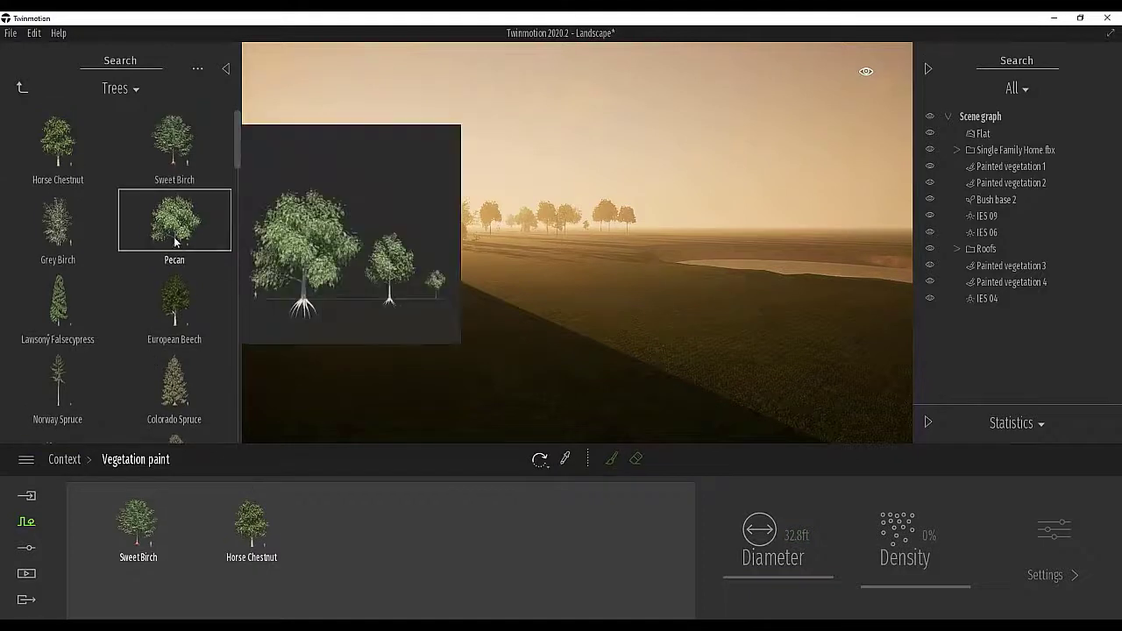
pyautogui.moveTo(174, 215); pyautogui.dragTo(348, 531)
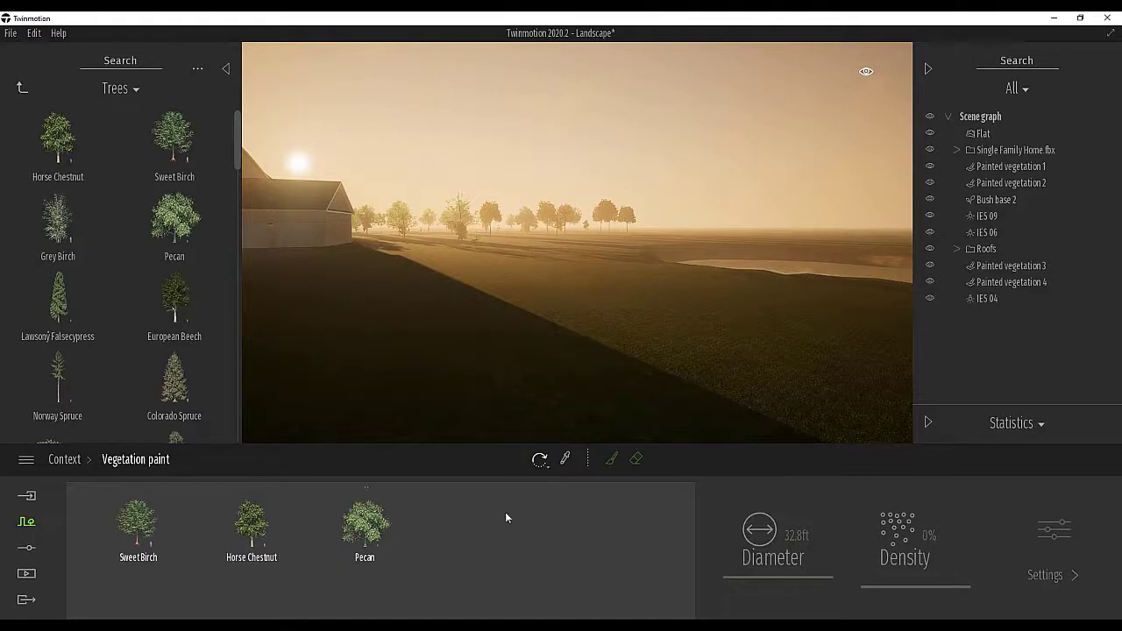
# Set the paint densities to 61% for Pecan, 30% for Horse Chestnut and 70% for Sweet Birch, and review the Sweet Birch's settings
pyautogui.click(366, 548)
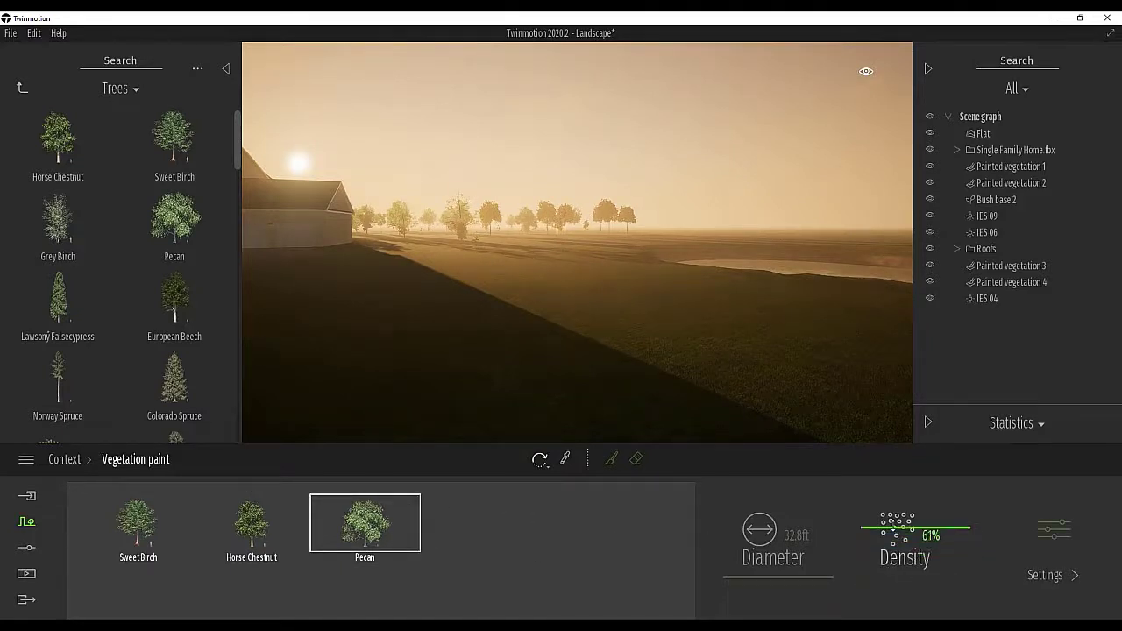
pyautogui.click(256, 533)
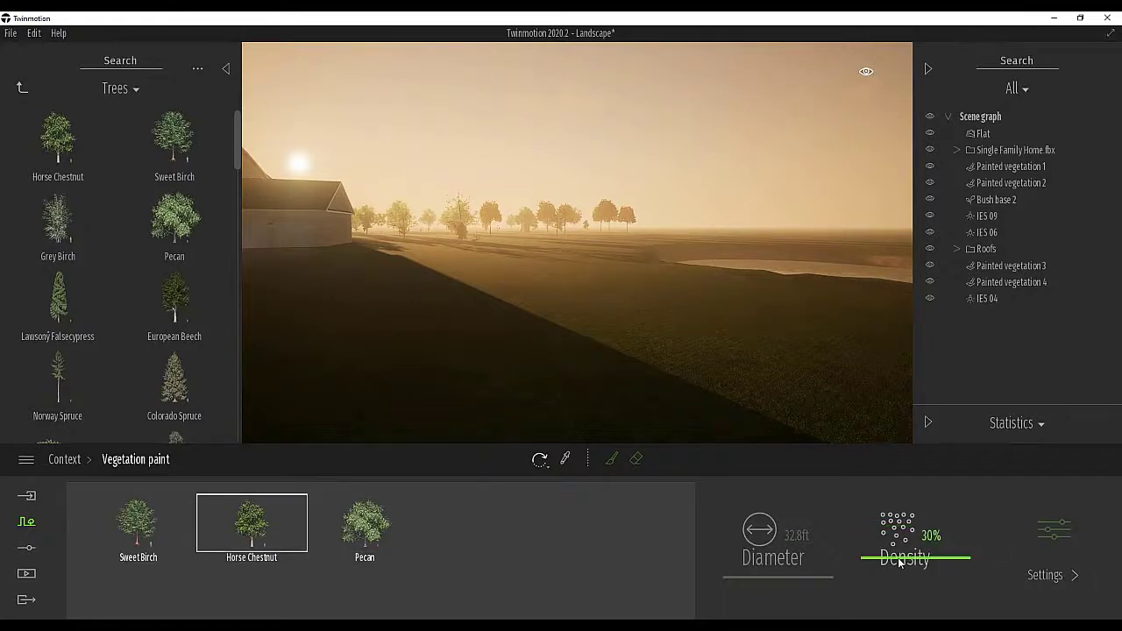
pyautogui.click(152, 528)
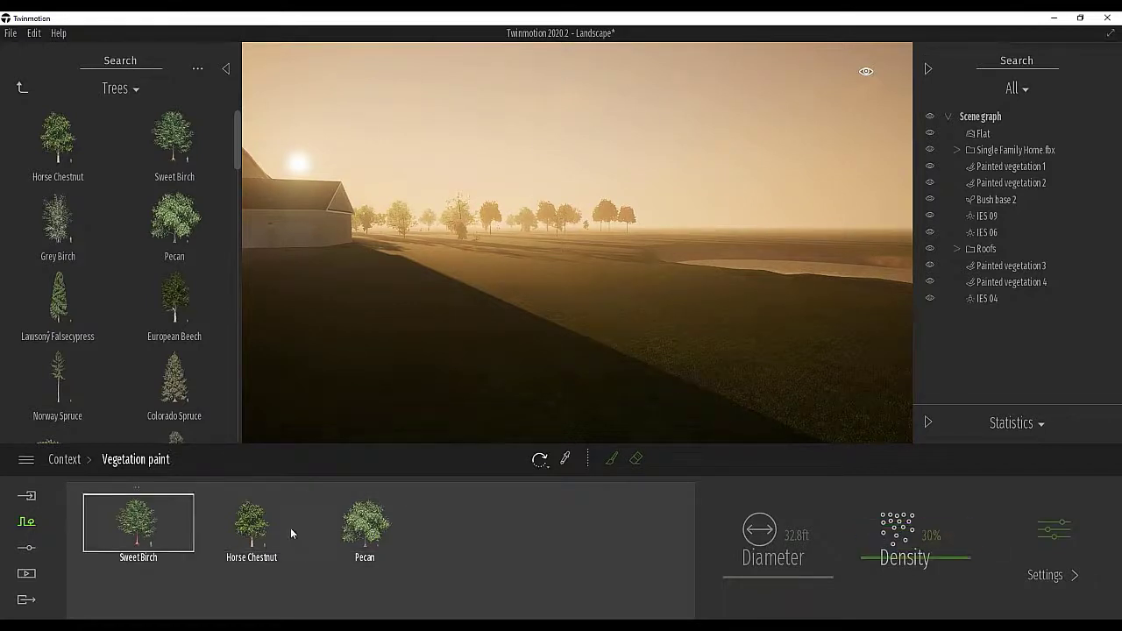
pyautogui.click(1055, 530)
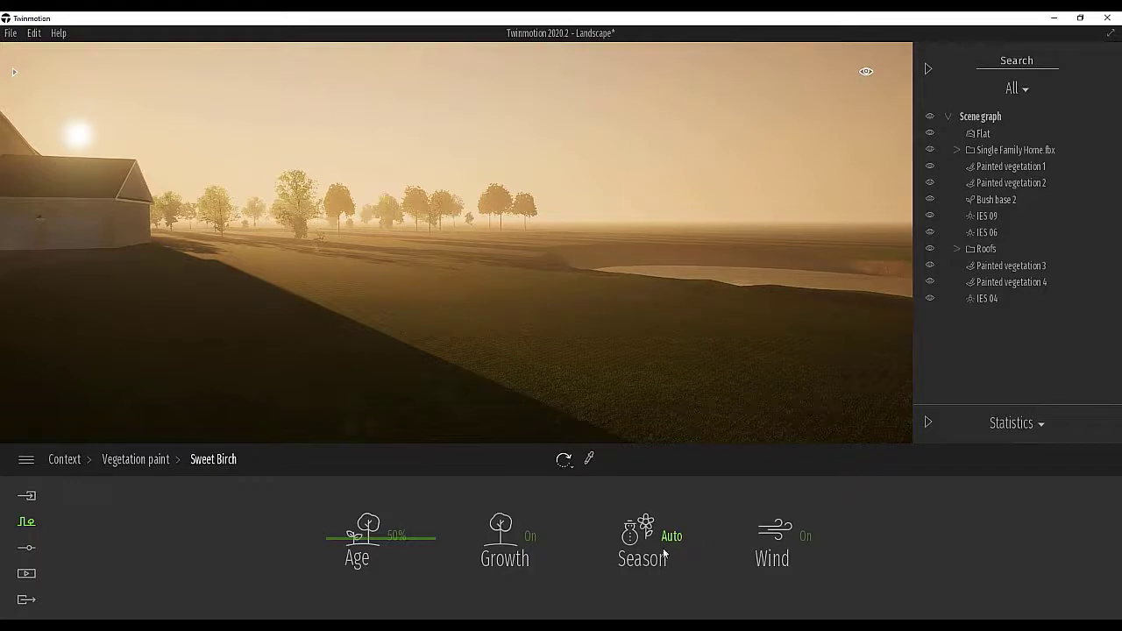
pyautogui.click(140, 459)
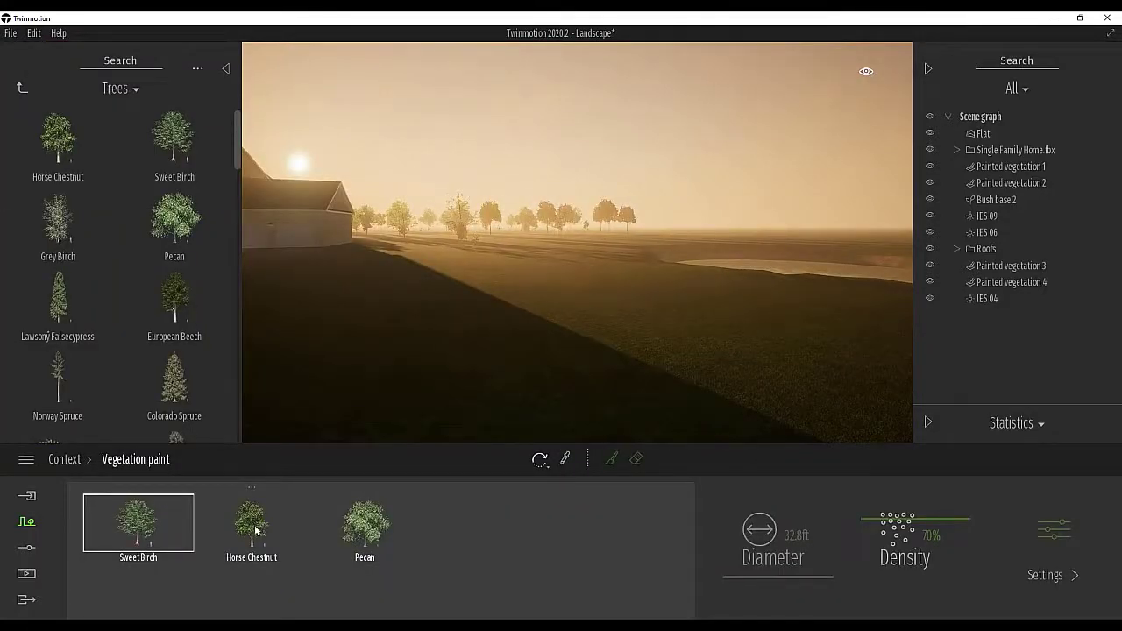
# Paint a mix of all three tree species across the grass near the house with the 32.8 ft brush
pyautogui.keyDown('ctrl'); pyautogui.click(253, 524); pyautogui.keyUp('ctrl')
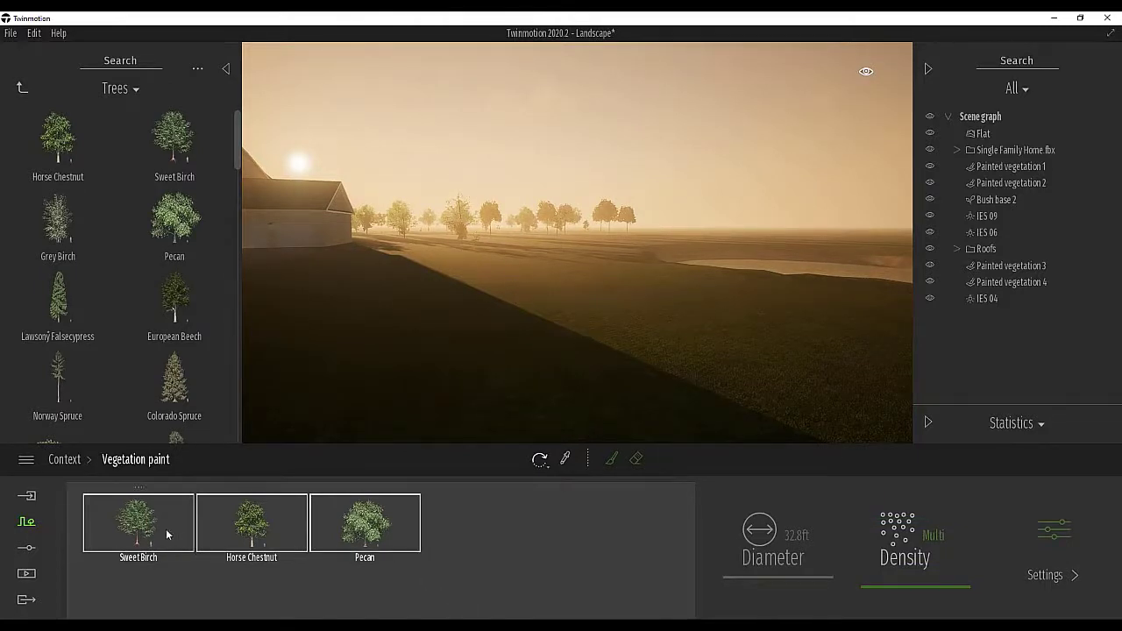
pyautogui.click(612, 459)
pyautogui.scroll(3, 568, 339)
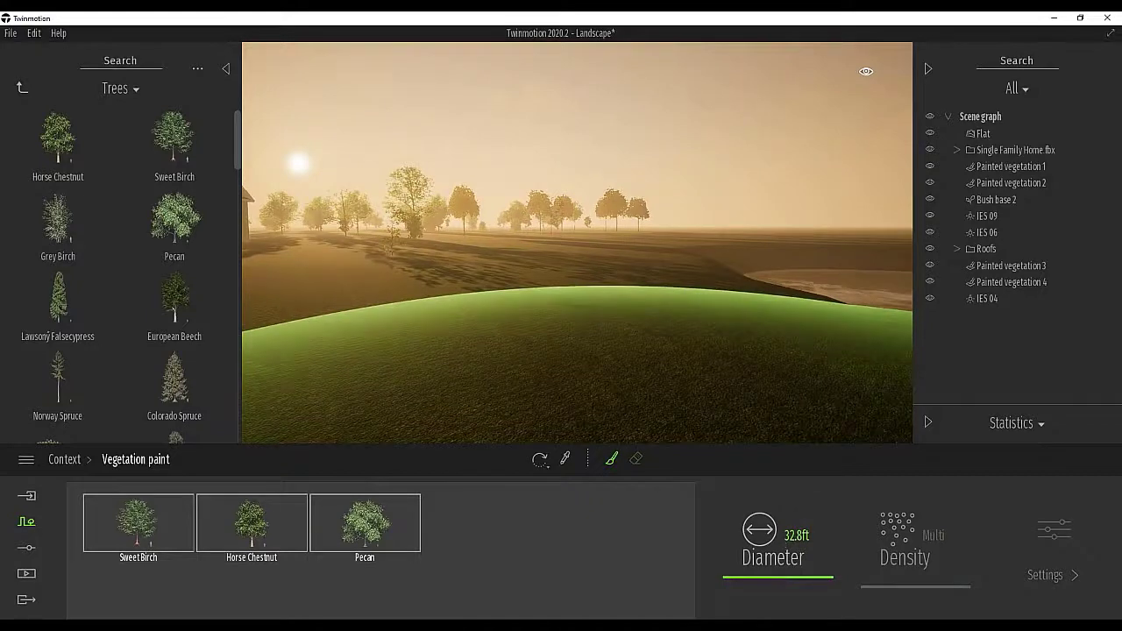
pyautogui.scroll(5, 584, 292)
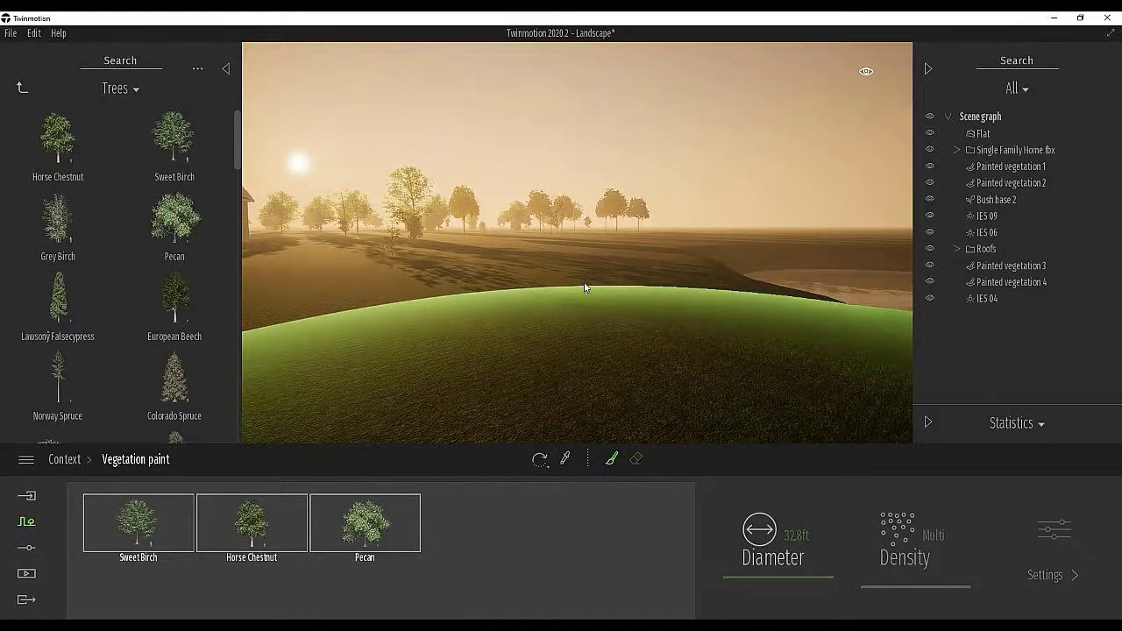
pyautogui.scroll(-4, 543, 254)
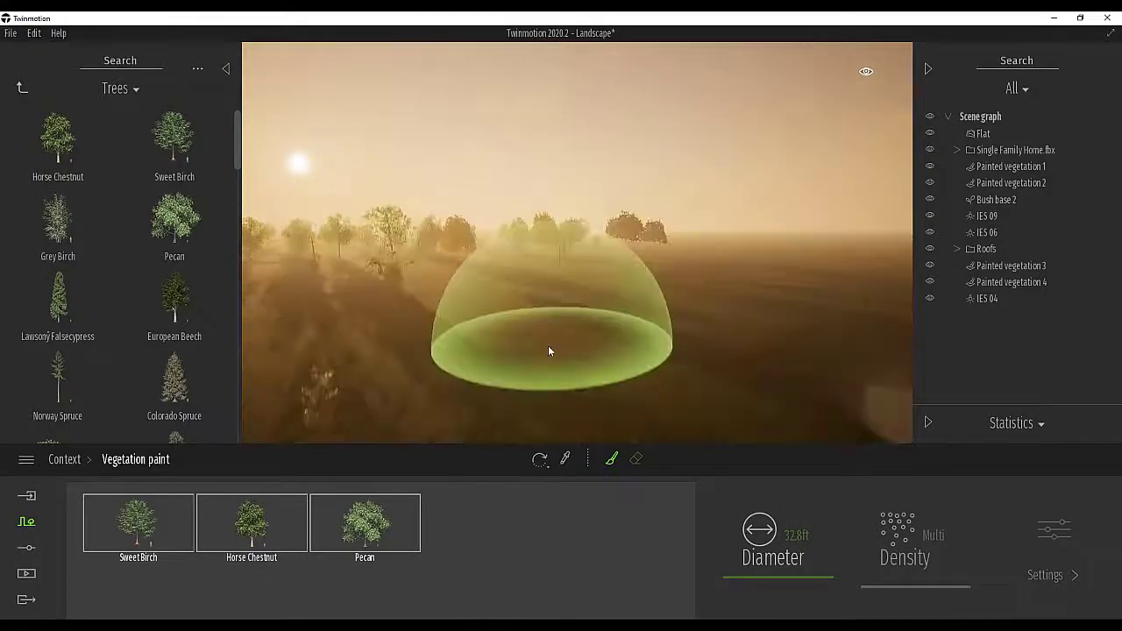
pyautogui.moveTo(538, 354)
pyautogui.mouseDown()
pyautogui.moveTo(543, 313)
pyautogui.moveTo(731, 286)
pyautogui.moveTo(421, 316)
pyautogui.moveTo(531, 291)
pyautogui.mouseUp()
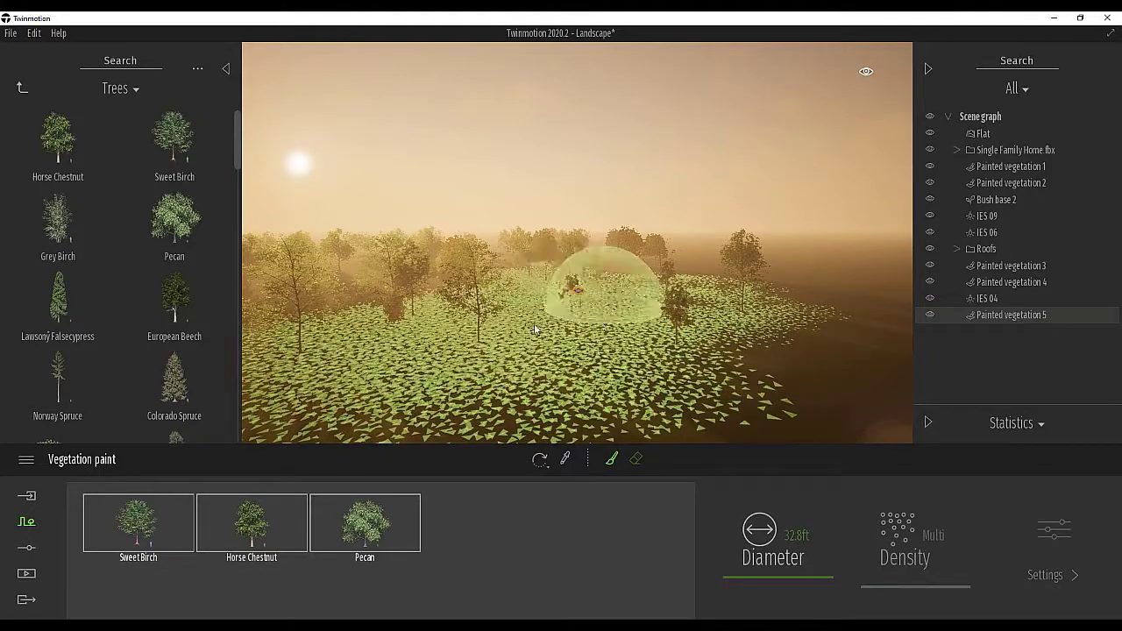
# Examine the spread and mix of the painted trees from several viewpoints
pyautogui.press('q')
pyautogui.moveTo(576, 345)
pyautogui.mouseDown(button='right')
pyautogui.moveTo(624, 333)
pyautogui.moveTo(608, 298)
pyautogui.mouseUp(button='right')
pyautogui.press('w')
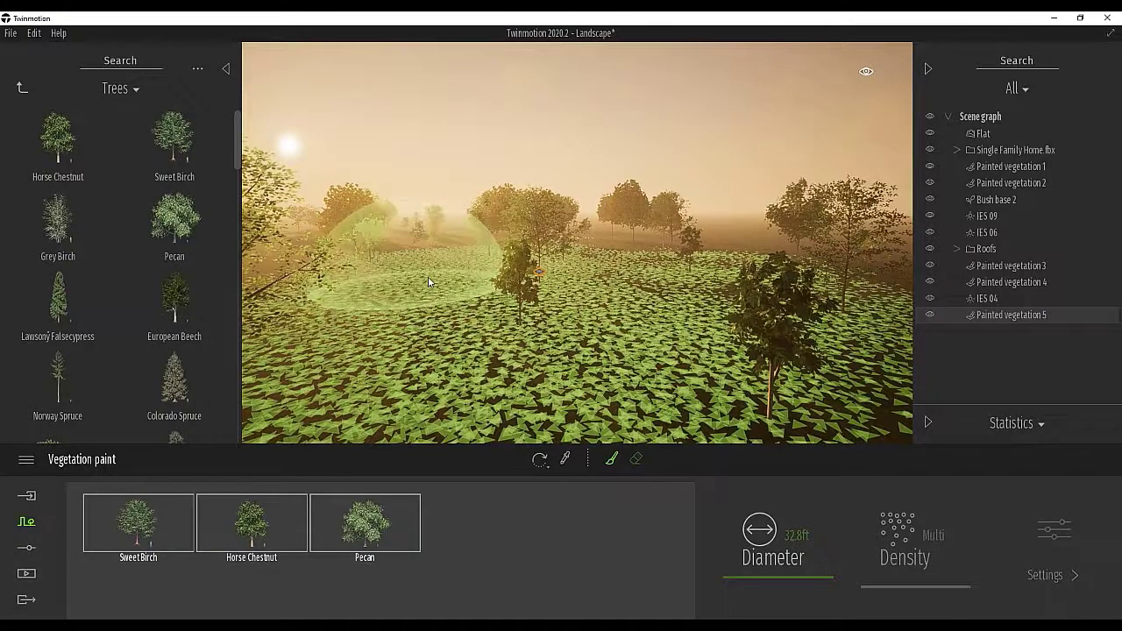
pyautogui.press('s')
pyautogui.press('a')
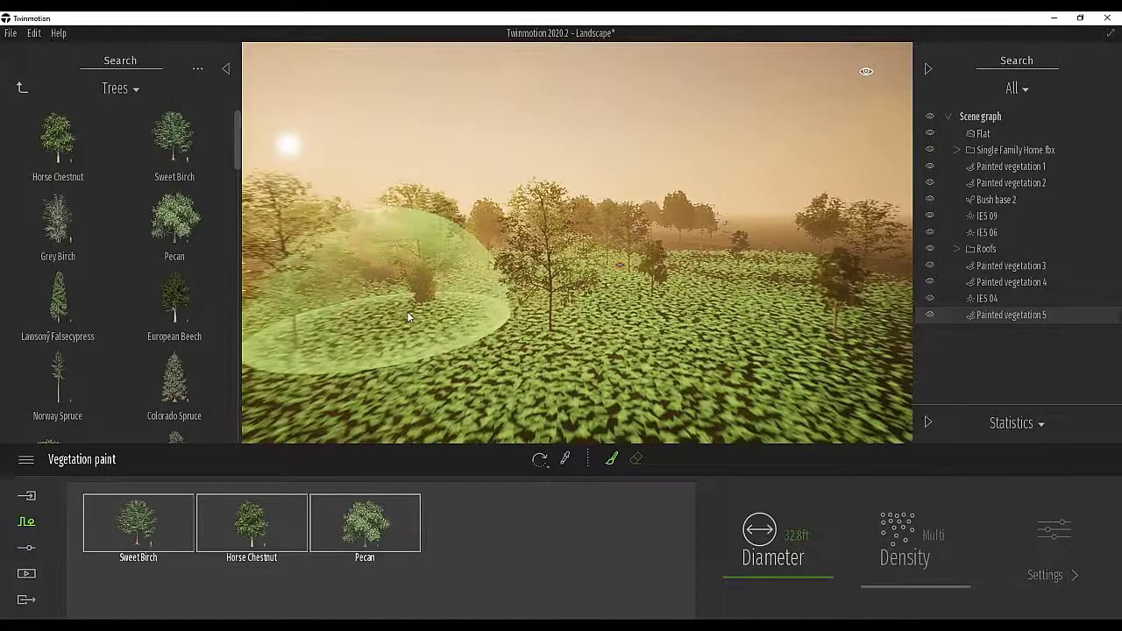
pyautogui.press('s')
pyautogui.press('d')
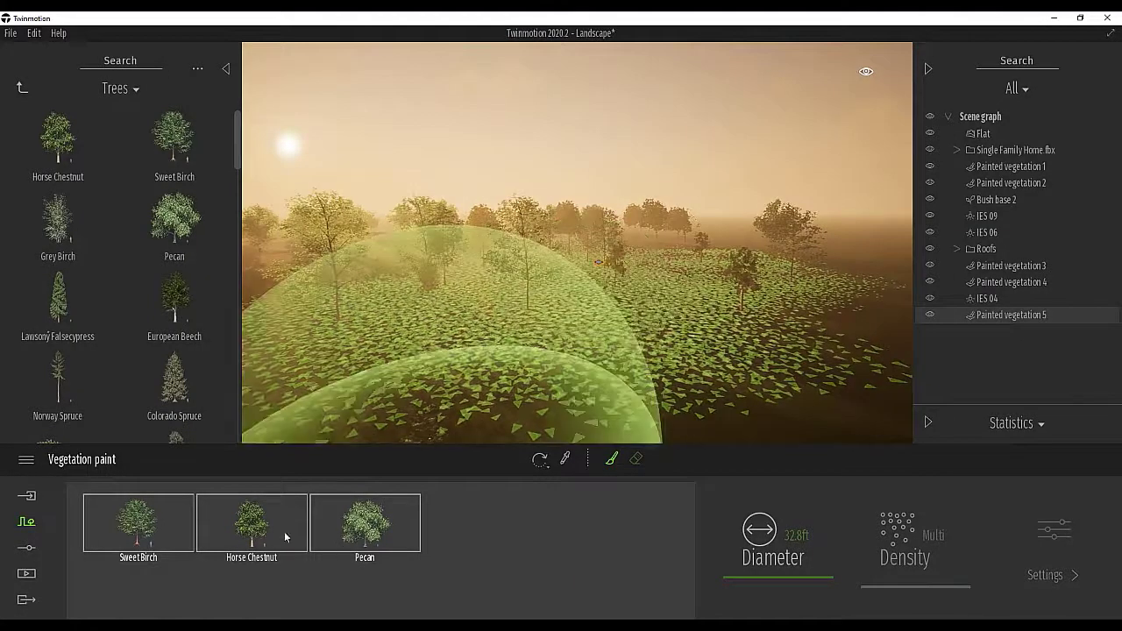
pyautogui.press('d')
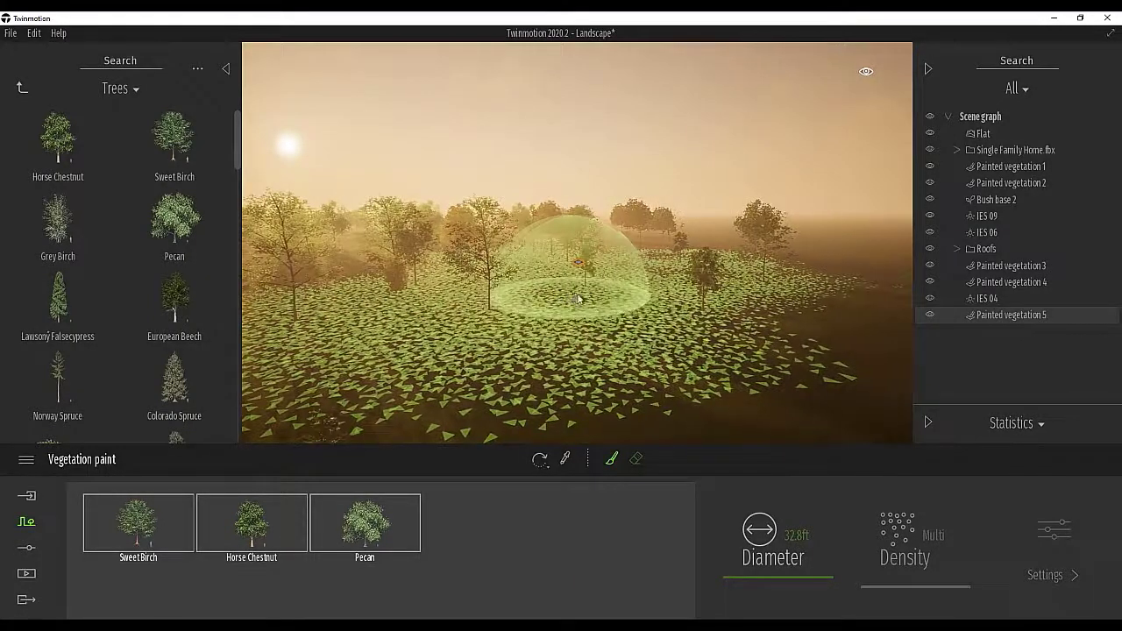
pyautogui.moveTo(589, 293)
pyautogui.mouseDown(button='right')
pyautogui.moveTo(555, 280)
pyautogui.moveTo(558, 292)
pyautogui.moveTo(523, 292)
pyautogui.mouseUp(button='right')
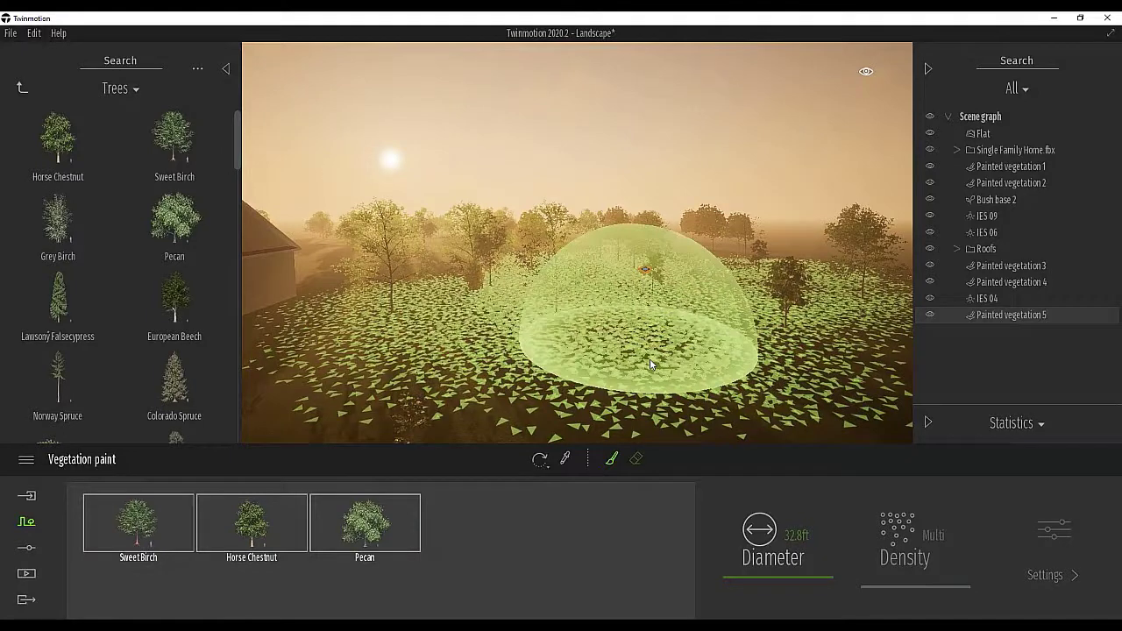
# Stop painting, clear the vegetation selection and view the painted trees without their surface markers
pyautogui.press('Escape')
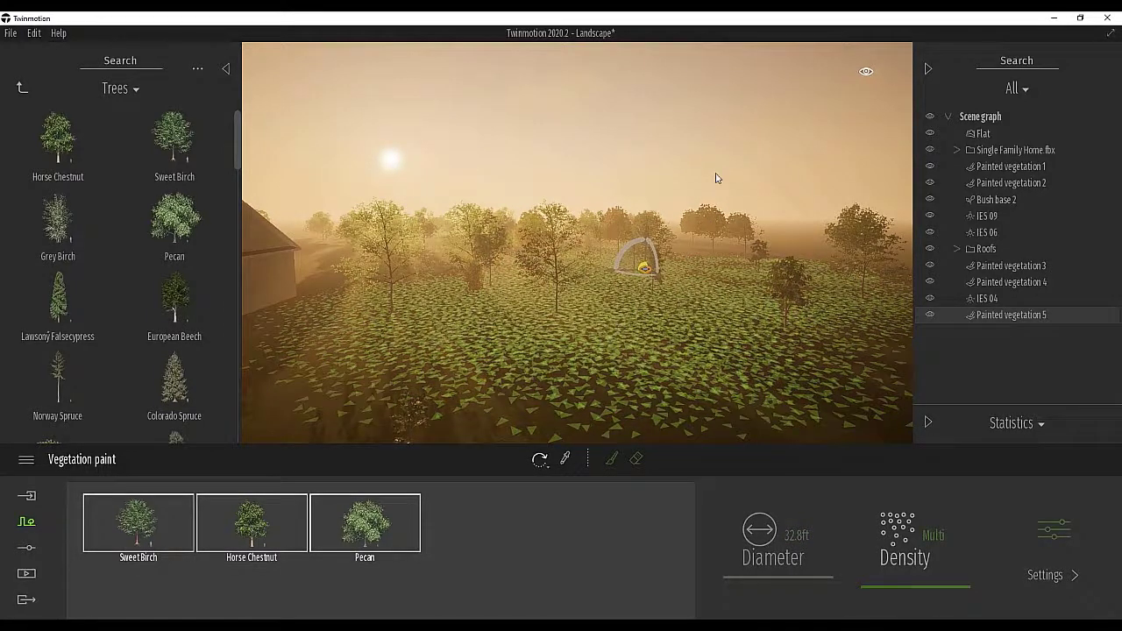
pyautogui.press('Escape')
pyautogui.moveTo(577, 243); pyautogui.dragTo(719, 261, button='right')
pyautogui.press('w')
pyautogui.press('s')
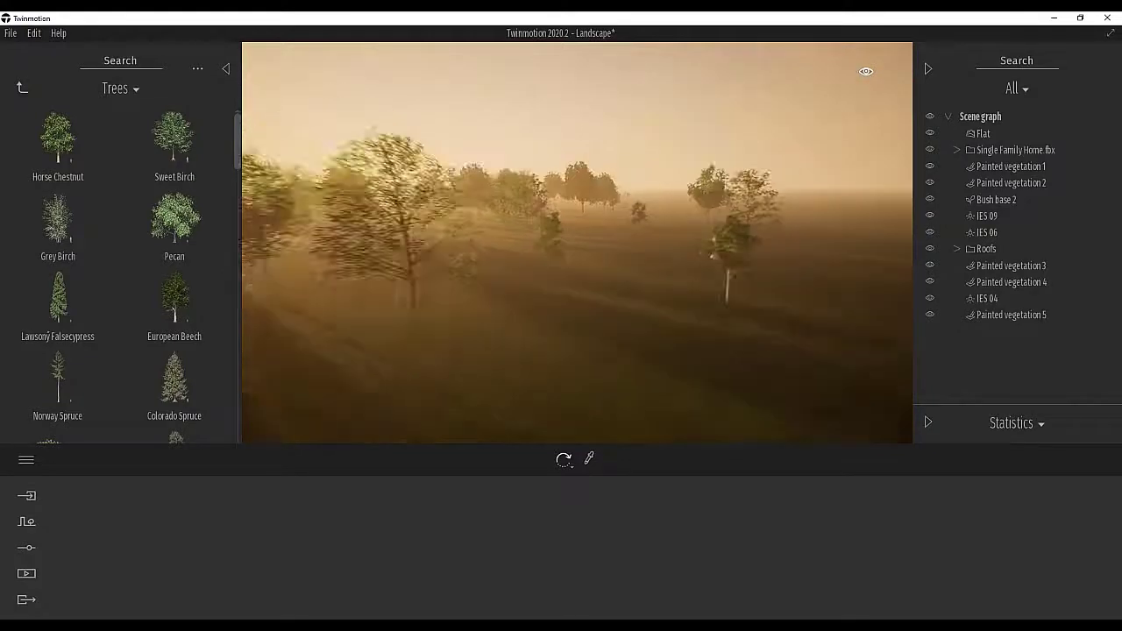
# Select Painted vegetation 5 in the scene and add another Horse Chestnut to its set of paintable trees
pyautogui.moveTo(609, 283); pyautogui.dragTo(478, 279, button='right')
pyautogui.press('s')
pyautogui.press('s')
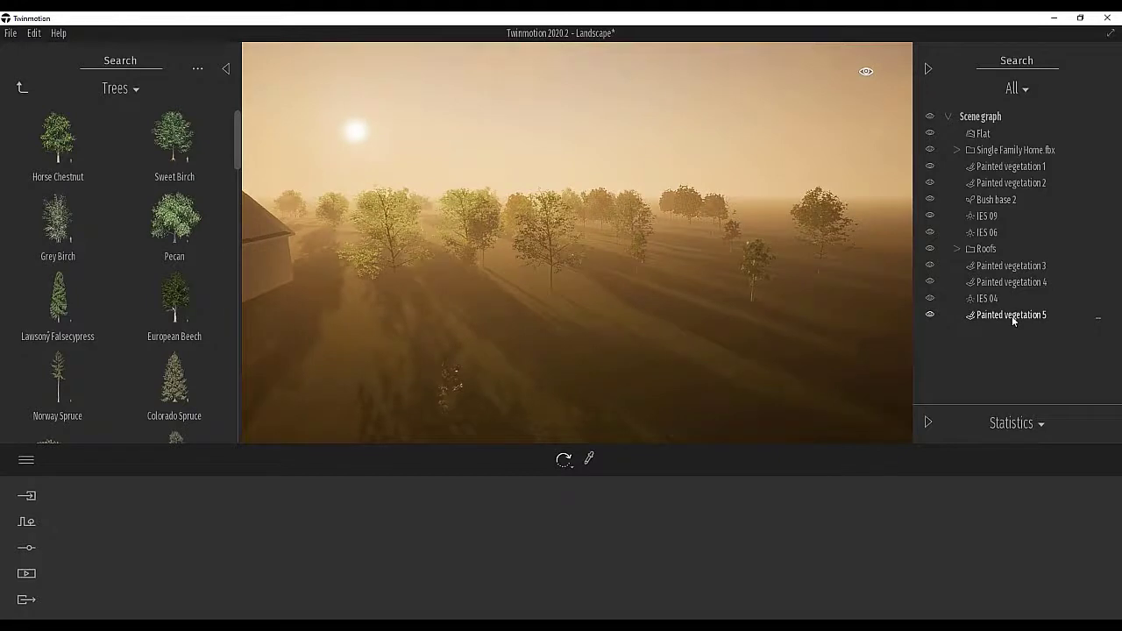
pyautogui.click(1011, 315)
pyautogui.click(1011, 315)
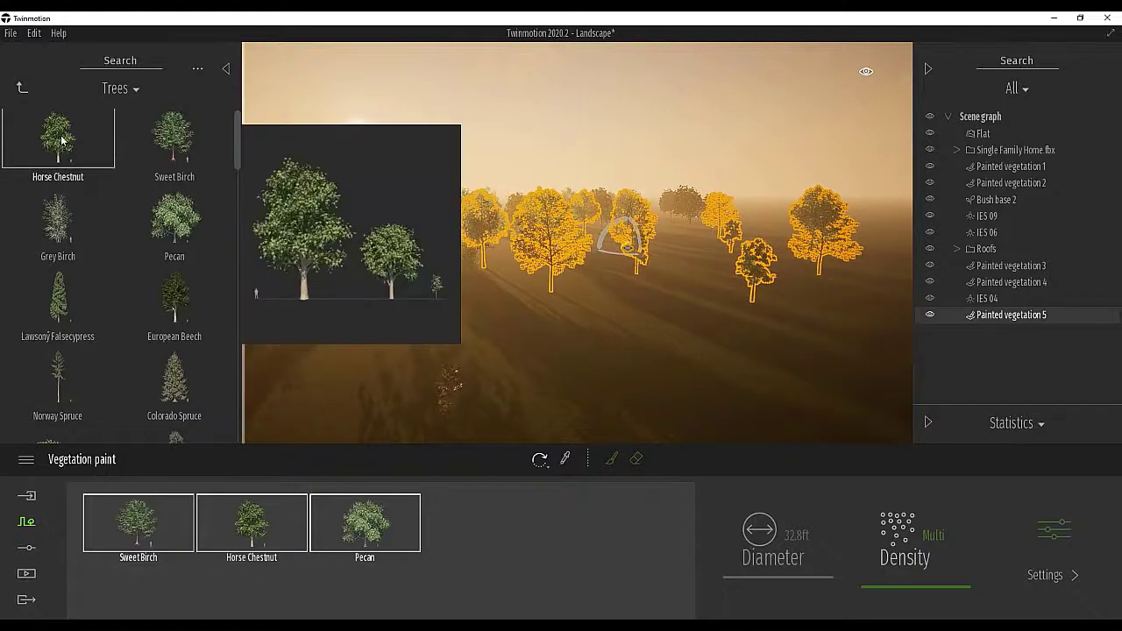
pyautogui.moveTo(493, 546); pyautogui.dragTo(510, 553)
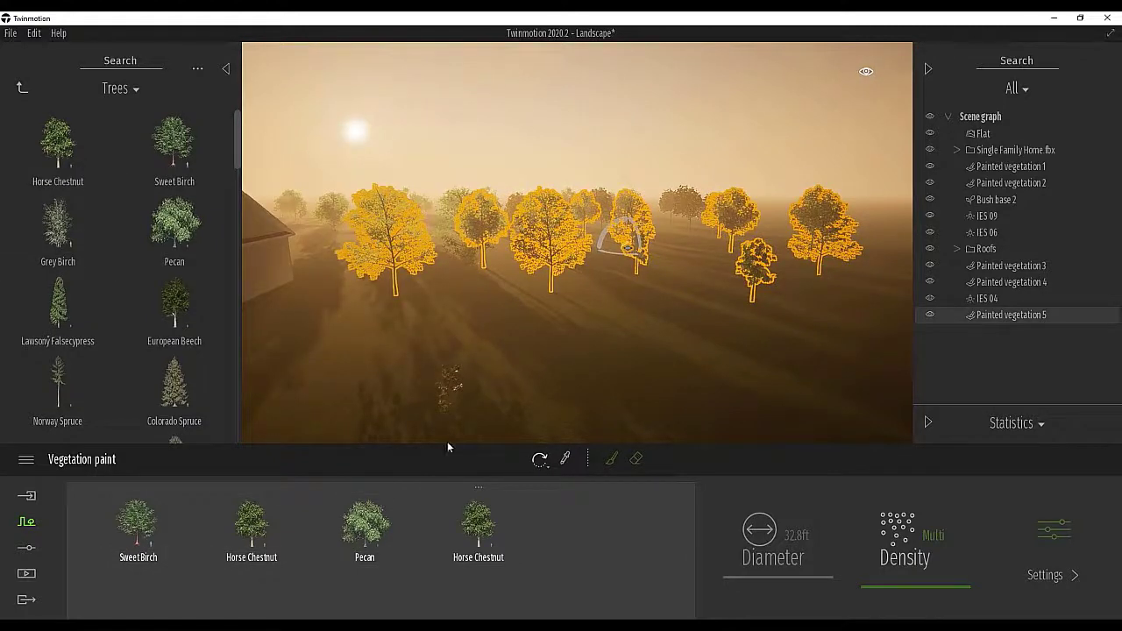
# Try adding a Colorado Spruce to the paintable tree set, and delete that species from the set again
pyautogui.moveTo(163, 147)
pyautogui.moveTo(184, 388)
pyautogui.mouseDown()
pyautogui.moveTo(589, 536)
pyautogui.moveTo(553, 524)
pyautogui.mouseUp()
pyautogui.press('d')
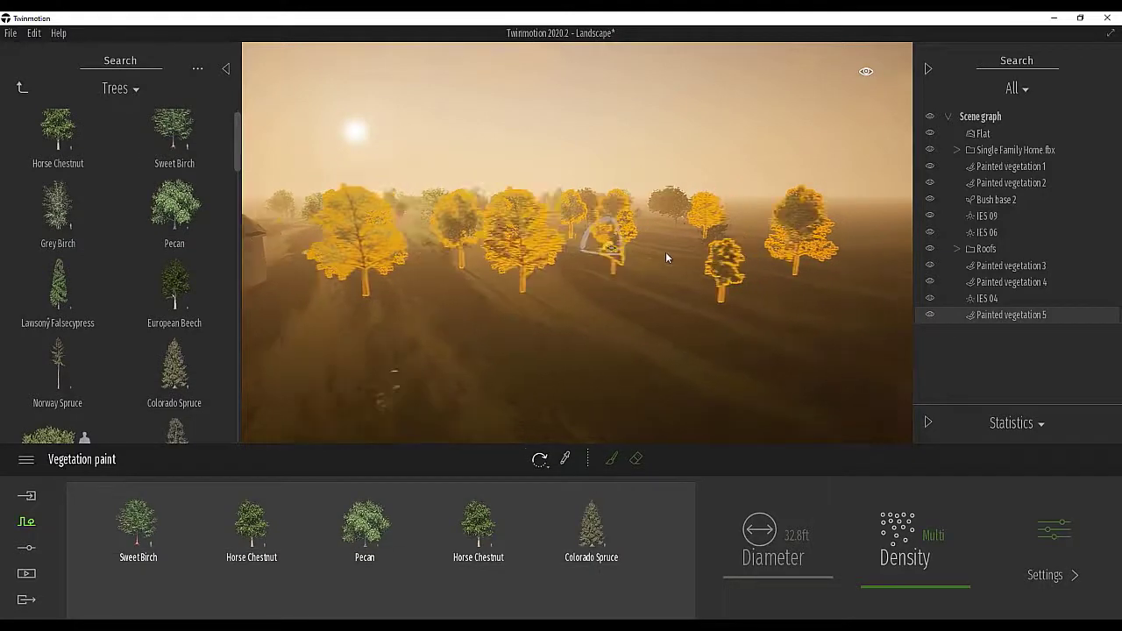
pyautogui.press('w')
pyautogui.moveTo(648, 245); pyautogui.dragTo(644, 325, button='middle')
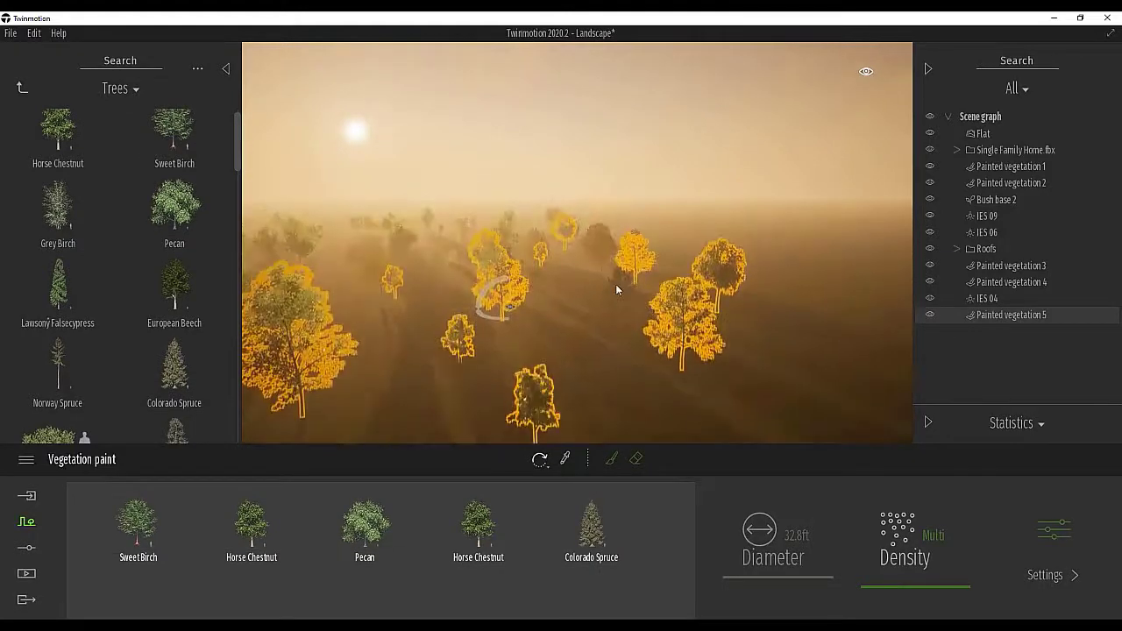
pyautogui.press('a')
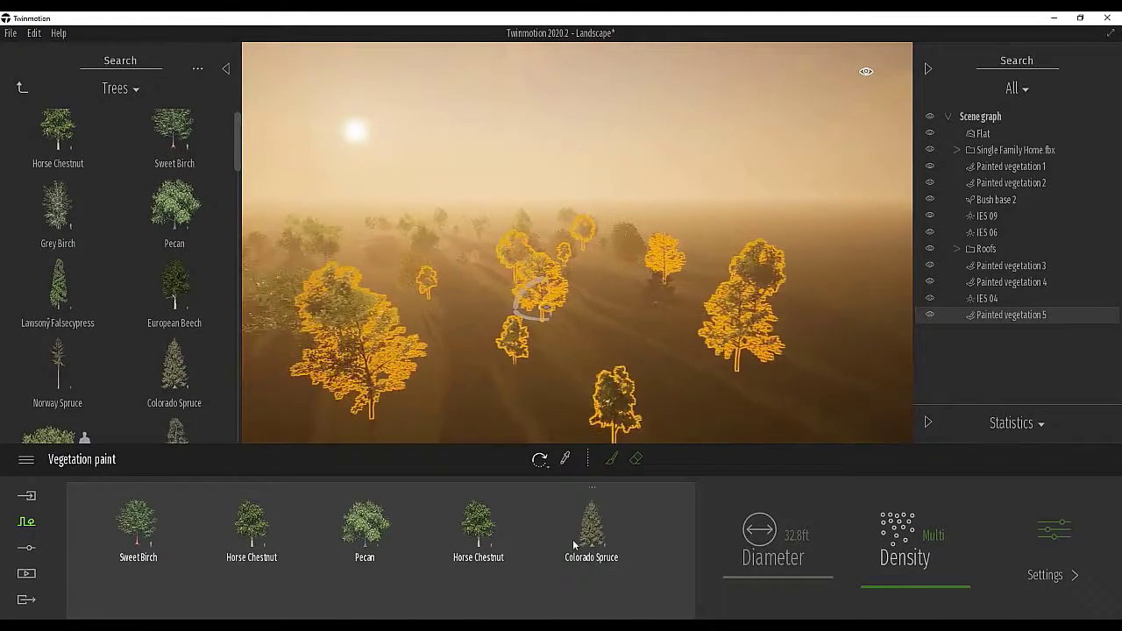
pyautogui.click(592, 488)
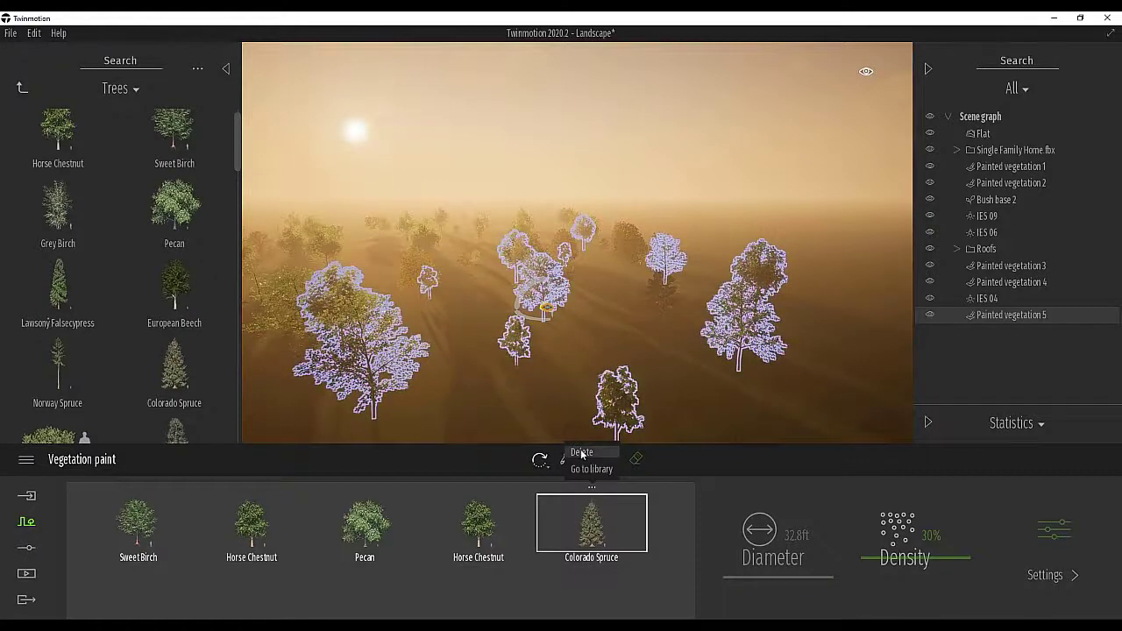
pyautogui.click(582, 453)
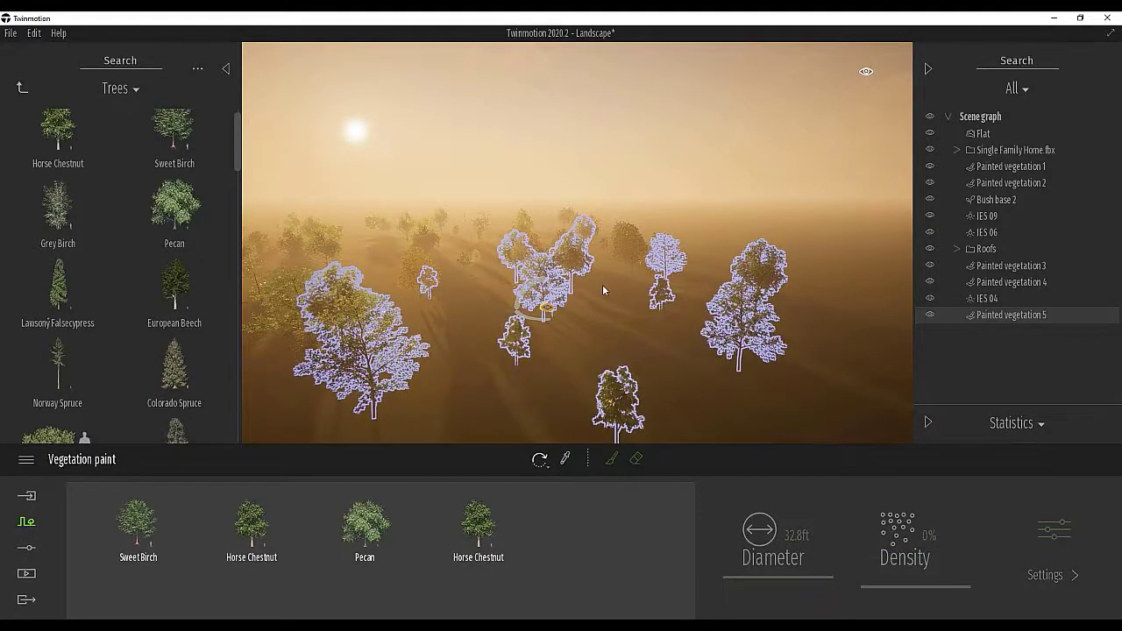
# Erase a patch of the painted trees on the open grass with the 32.8 ft vegetation eraser
pyautogui.press('d')
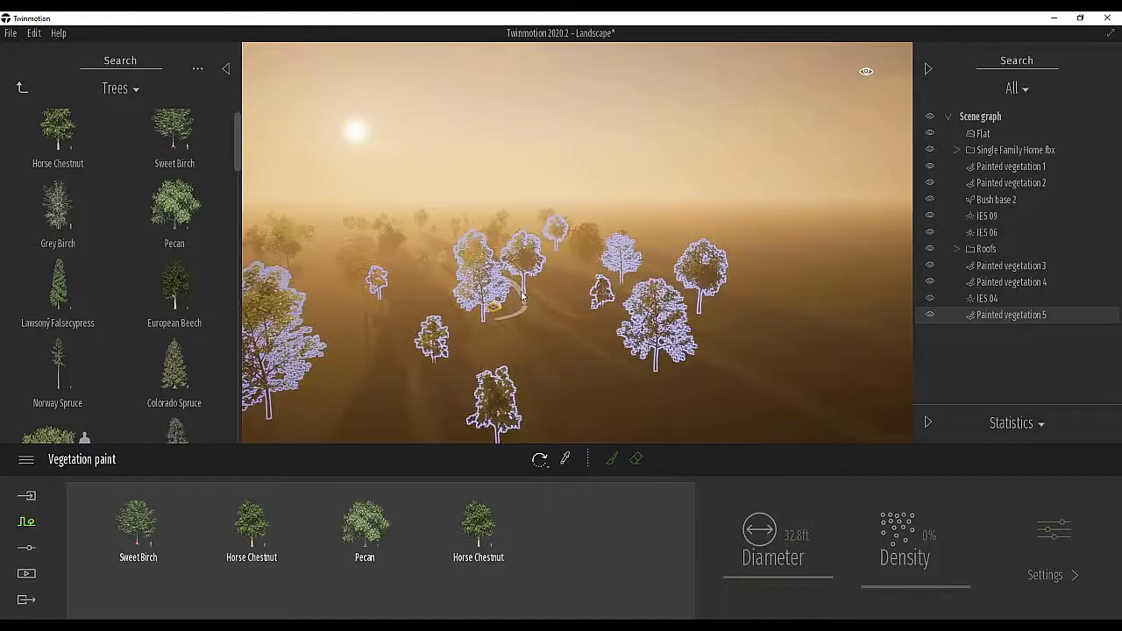
pyautogui.press('a')
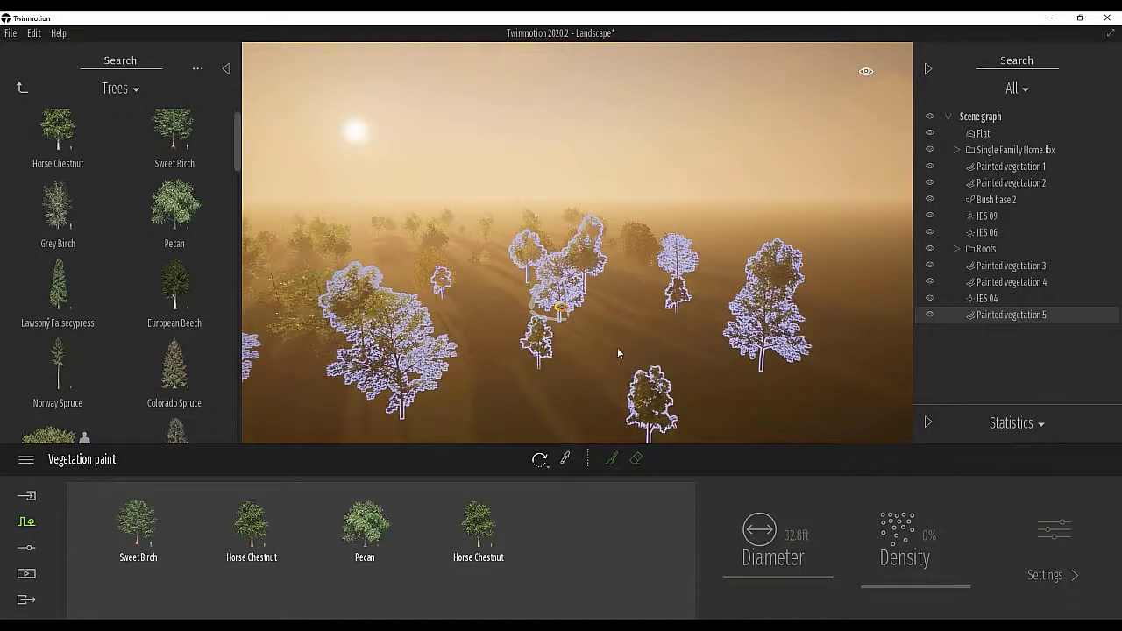
pyautogui.click(635, 459)
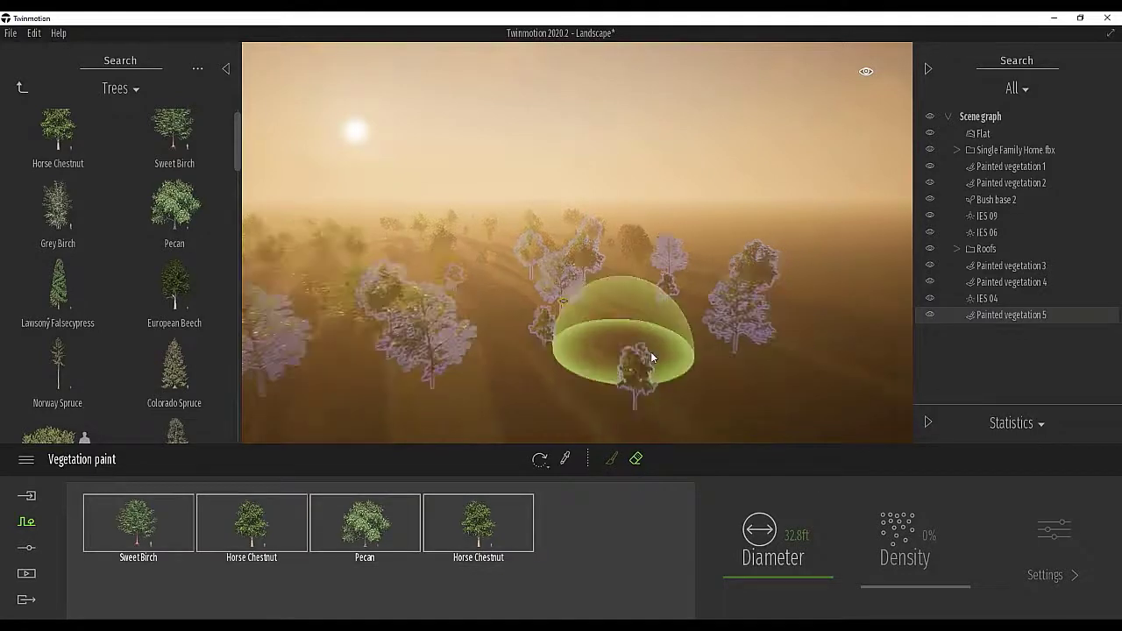
pyautogui.moveTo(651, 357)
pyautogui.mouseDown()
pyautogui.moveTo(616, 374)
pyautogui.moveTo(676, 325)
pyautogui.moveTo(663, 287)
pyautogui.moveTo(578, 334)
pyautogui.moveTo(613, 295)
pyautogui.moveTo(624, 333)
pyautogui.moveTo(610, 344)
pyautogui.mouseUp()
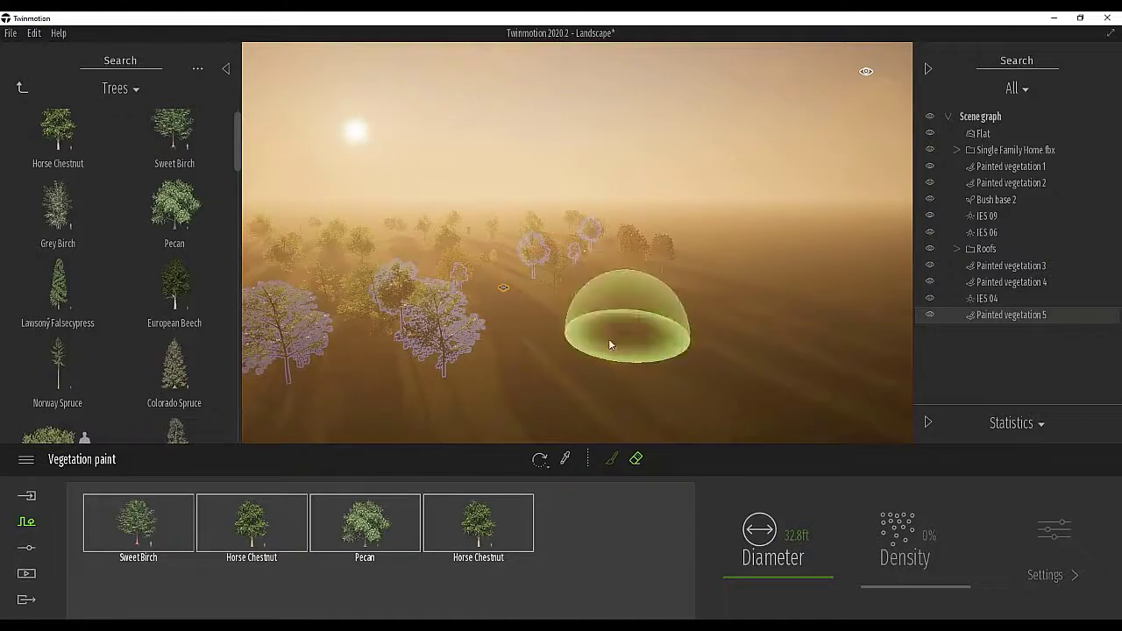
pyautogui.press('Escape')
pyautogui.moveTo(604, 368)
pyautogui.mouseDown(button='right')
pyautogui.moveTo(517, 354)
pyautogui.moveTo(605, 369)
pyautogui.mouseUp(button='right')
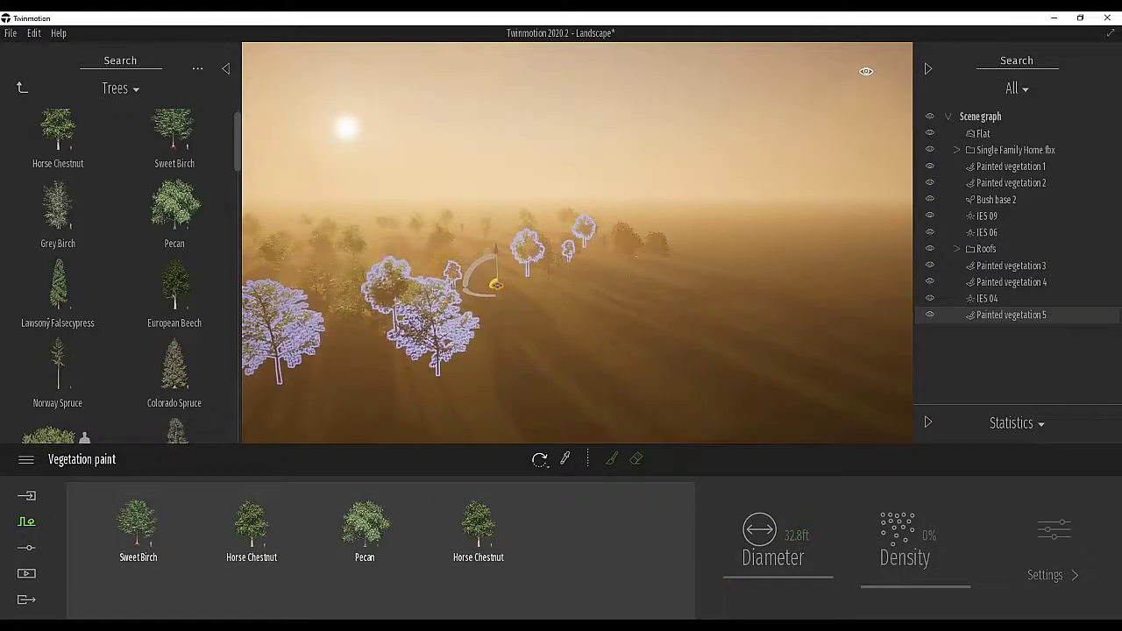
pyautogui.click(637, 462)
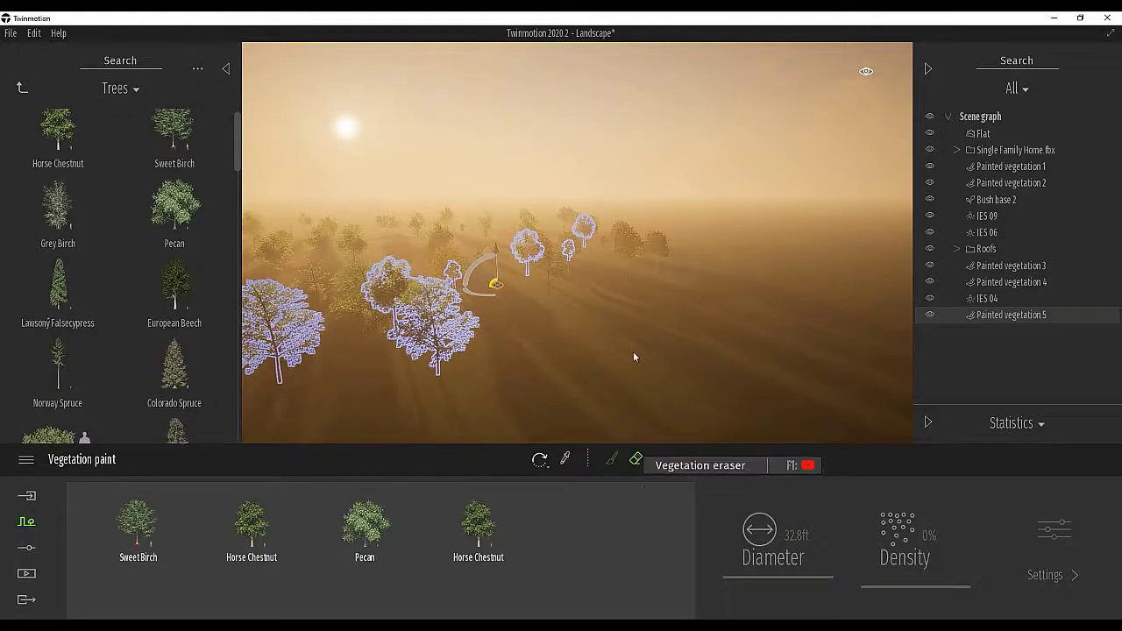
# View the riverbank and look through the Detail grasses and Grass and flowers collections of the vegetation library
pyautogui.moveTo(632, 324)
pyautogui.mouseDown(button='right')
pyautogui.moveTo(771, 394)
pyautogui.moveTo(868, 407)
pyautogui.moveTo(780, 399)
pyautogui.moveTo(614, 324)
pyautogui.moveTo(406, 158)
pyautogui.mouseUp(button='right')
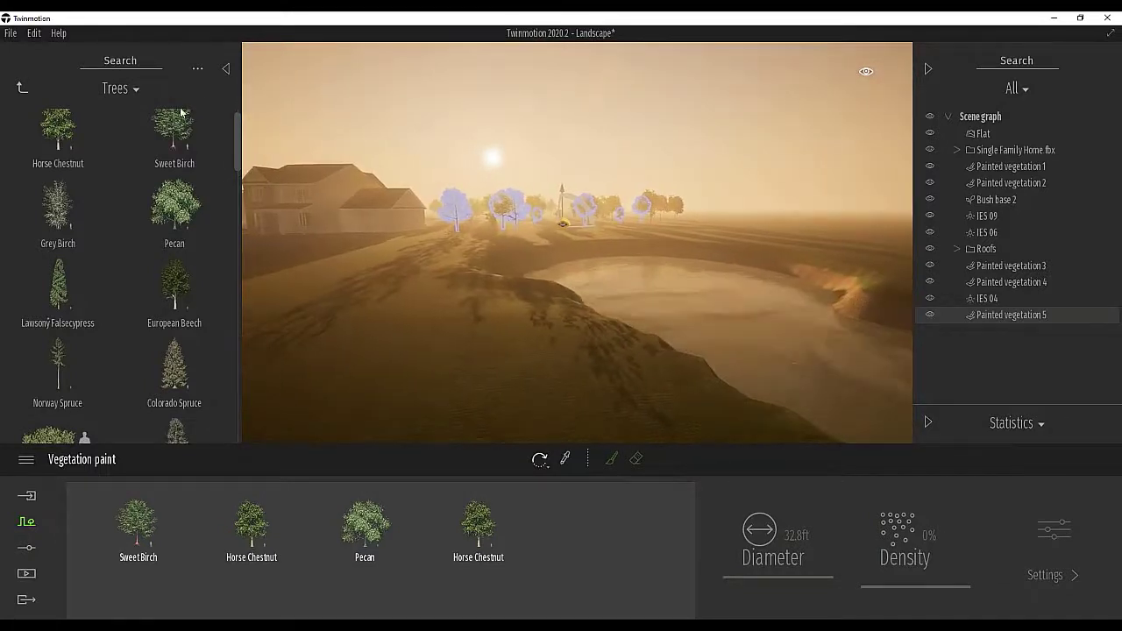
pyautogui.click(116, 89)
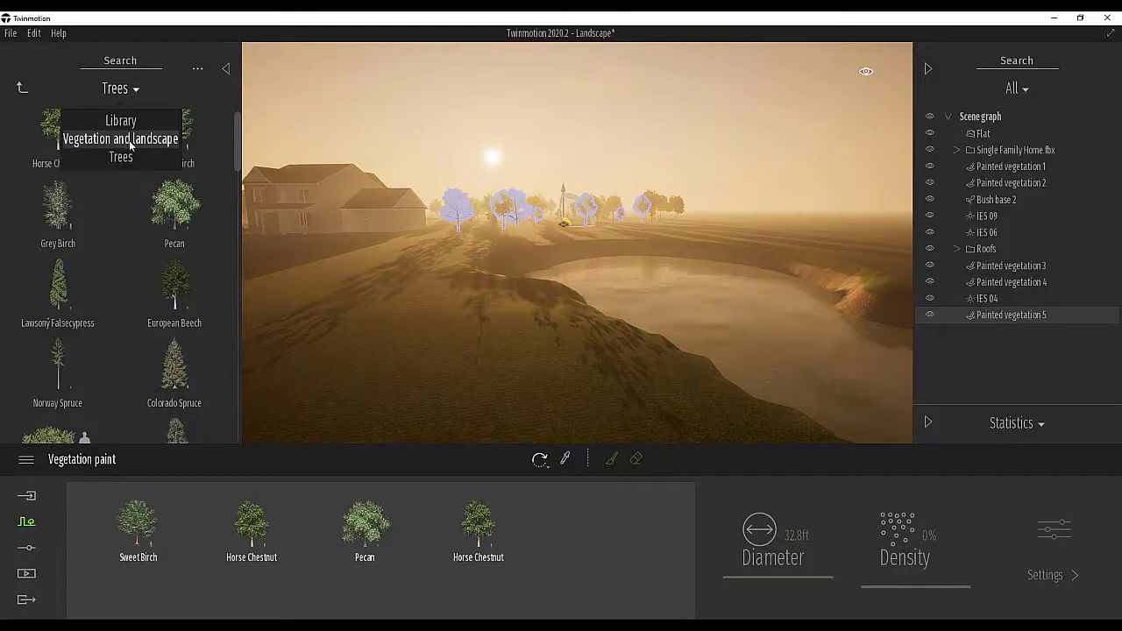
pyautogui.click(126, 137)
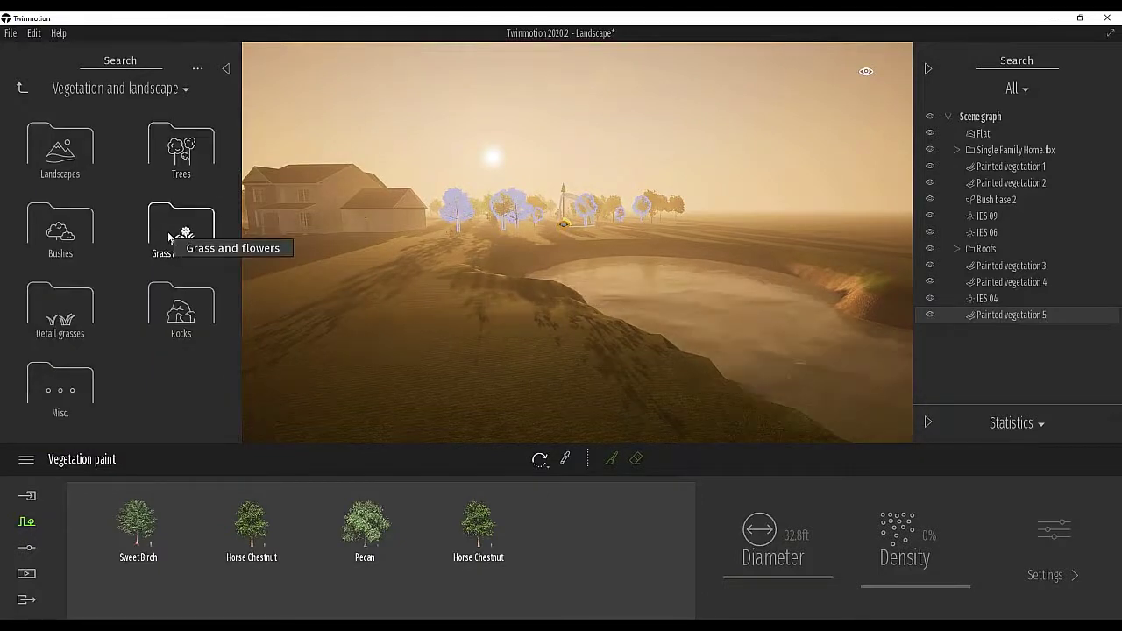
pyautogui.click(59, 307)
pyautogui.moveTo(174, 229)
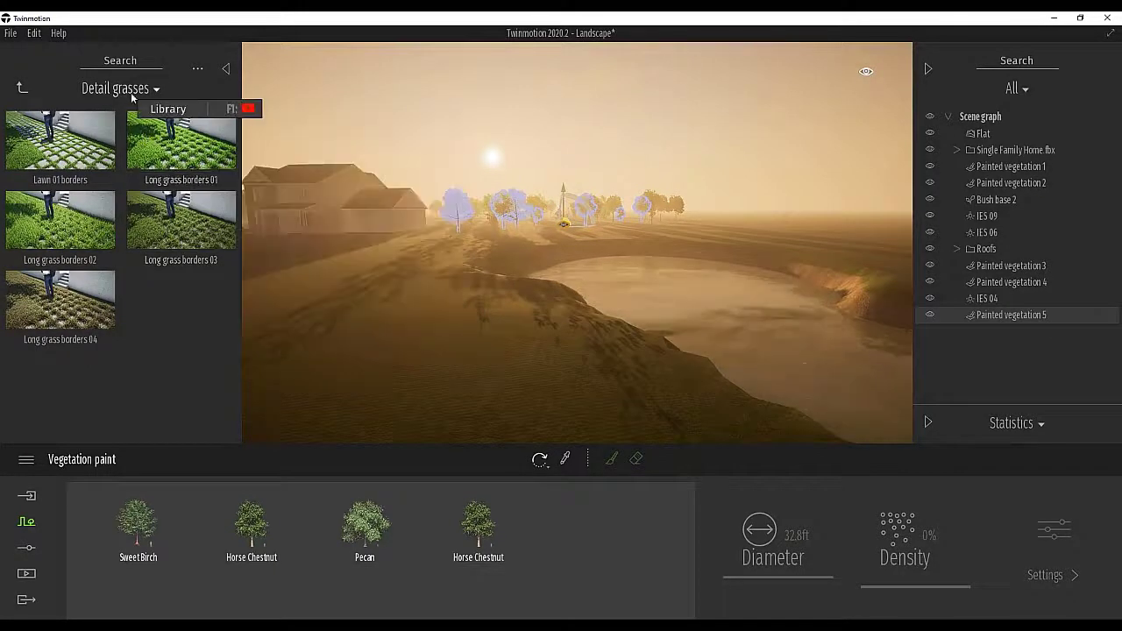
pyautogui.moveTo(142, 103)
pyautogui.moveTo(173, 208)
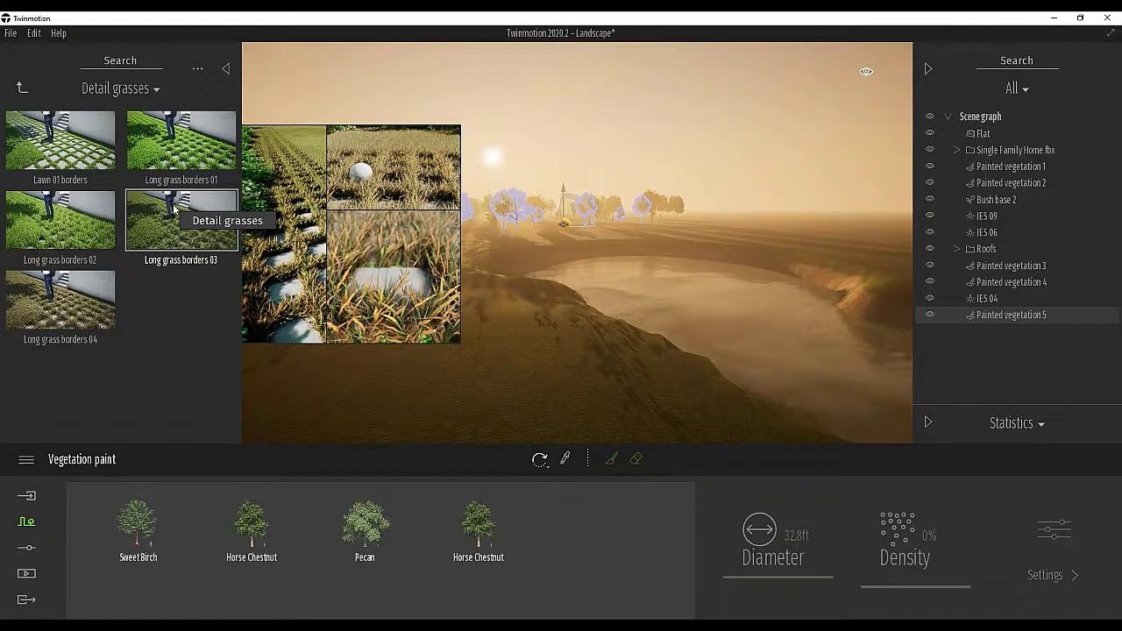
pyautogui.click(146, 138)
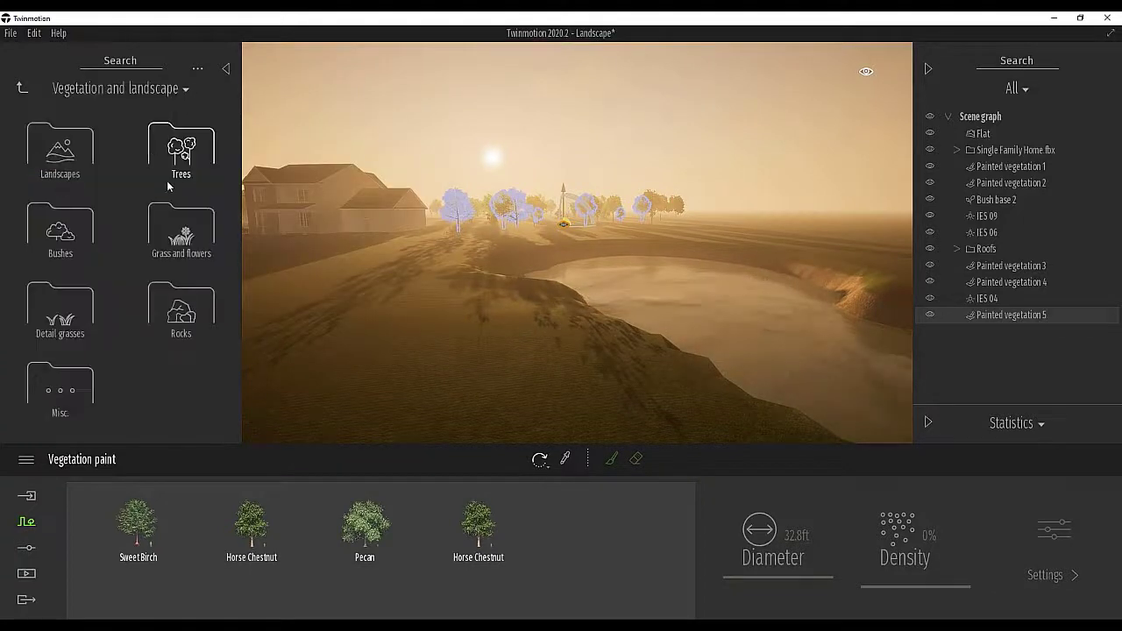
pyautogui.click(184, 235)
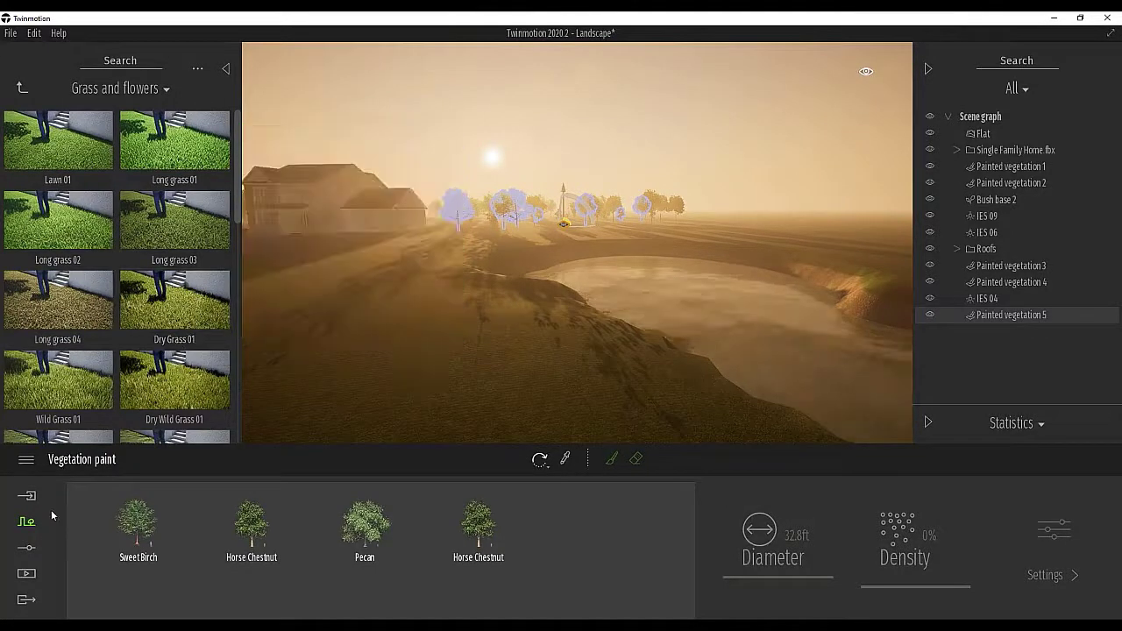
# Deselect the painted trees and start a new, empty vegetation paint set
pyautogui.moveTo(800, 307)
pyautogui.mouseDown(button='right')
pyautogui.moveTo(908, 328)
pyautogui.moveTo(912, 307)
pyautogui.moveTo(804, 301)
pyautogui.mouseUp(button='right')
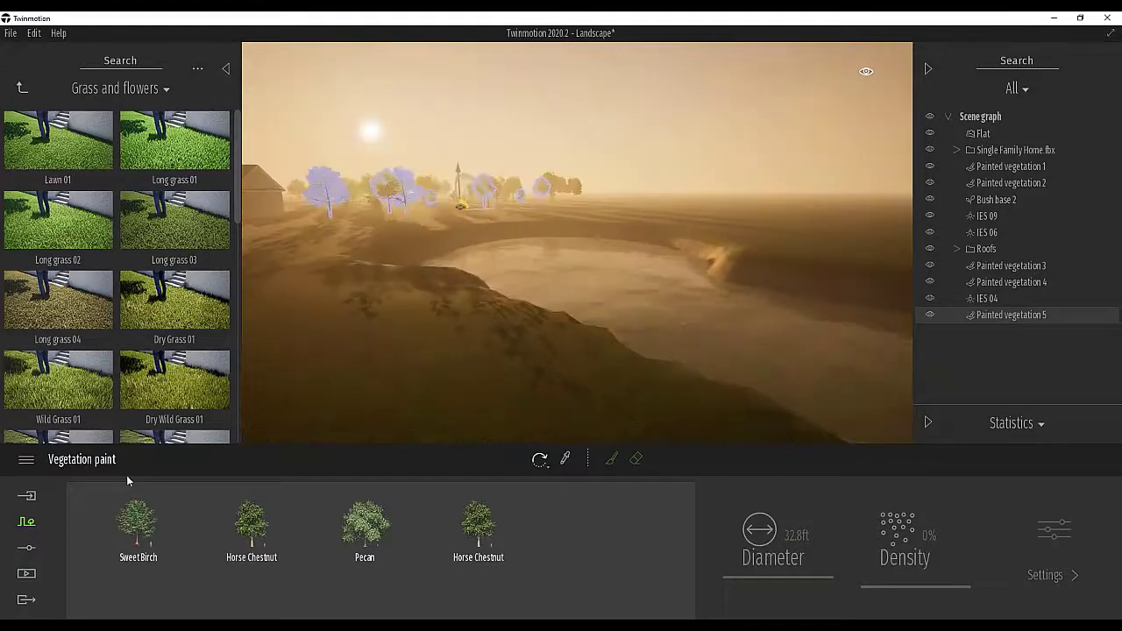
pyautogui.click(26, 522)
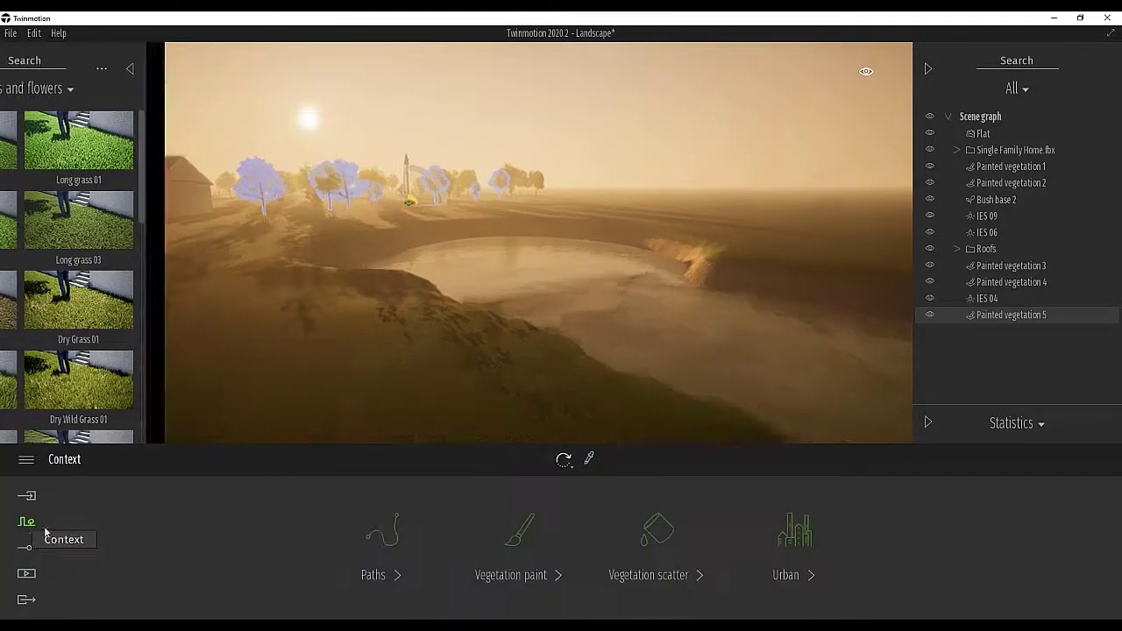
pyautogui.click(519, 538)
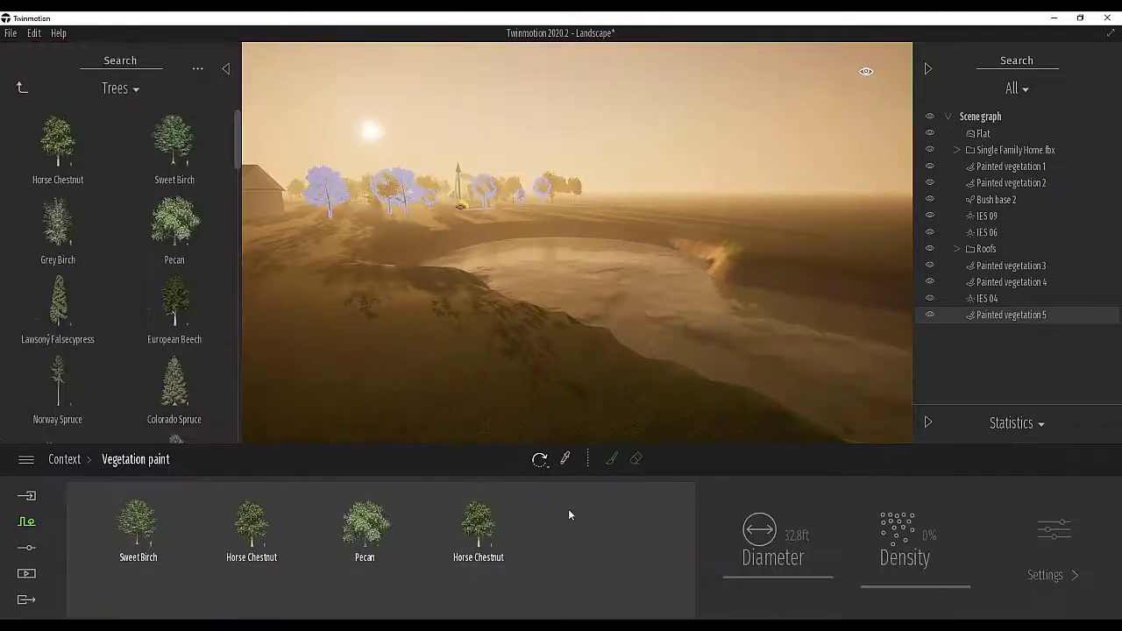
pyautogui.click(637, 111)
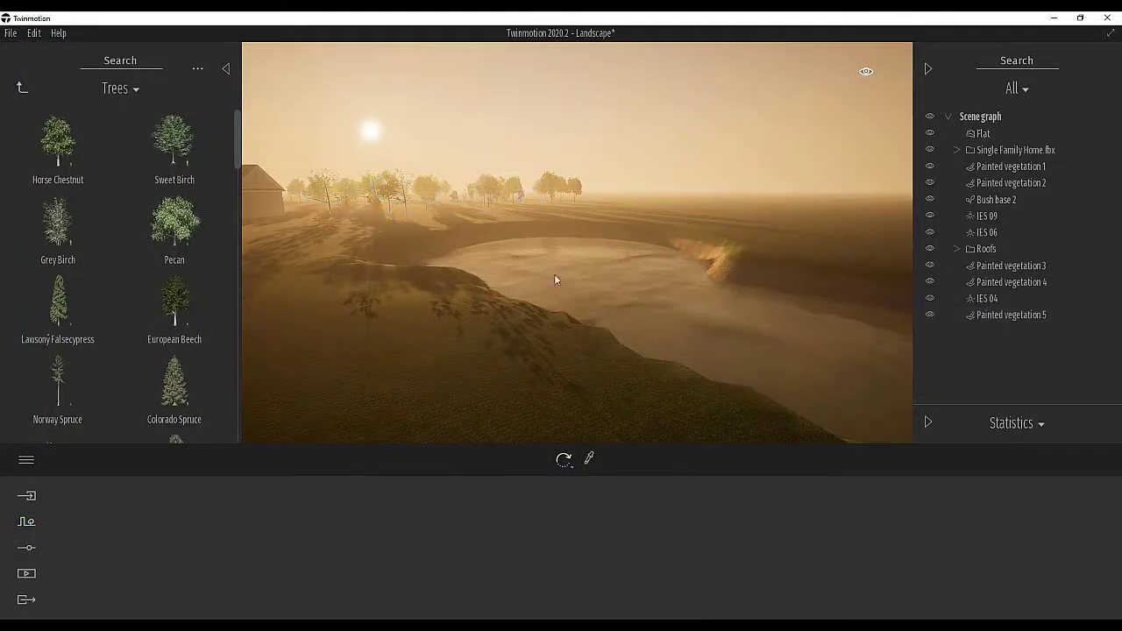
pyautogui.click(26, 522)
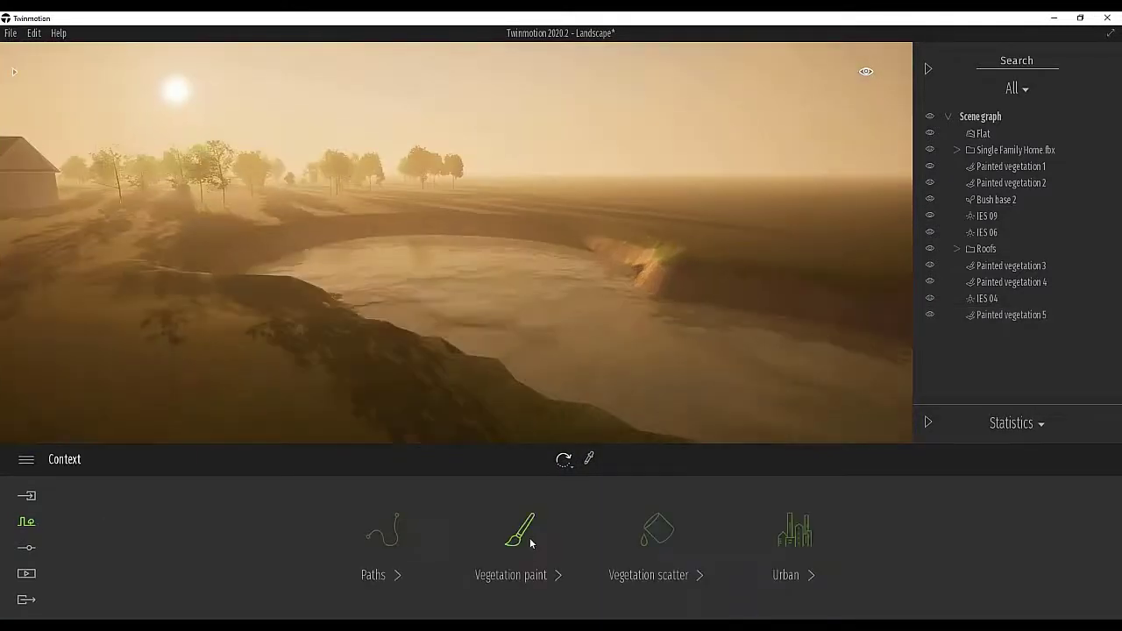
pyautogui.click(525, 538)
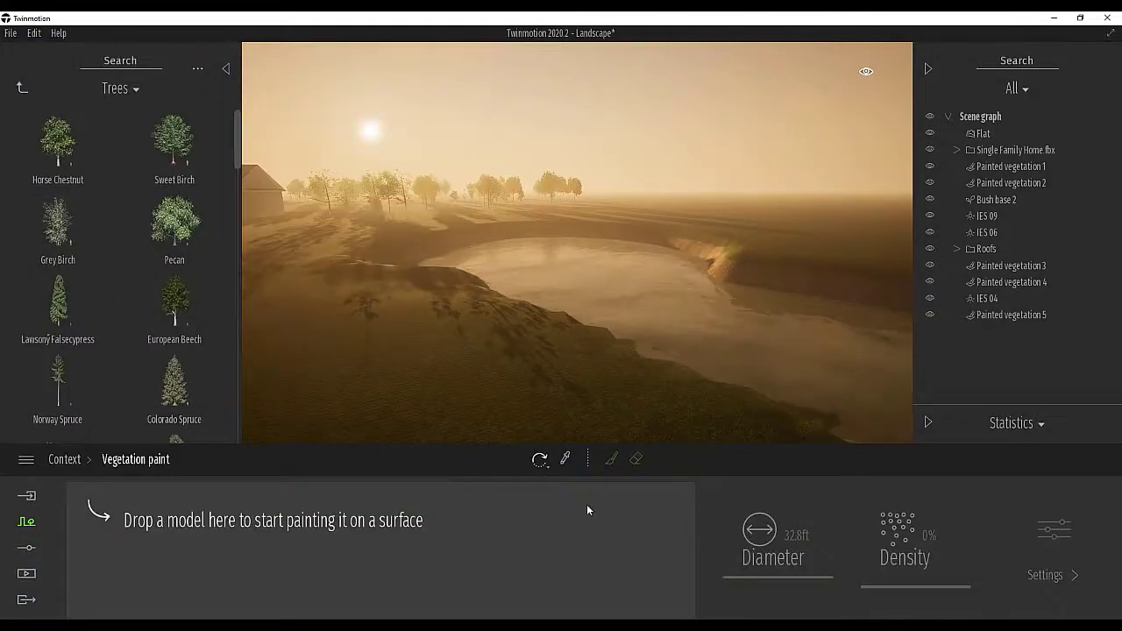
# Add Long grass 01 and Wild Grass 01 from the Grass and flowers collection to the new paint set
pyautogui.click(121, 91)
pyautogui.click(122, 139)
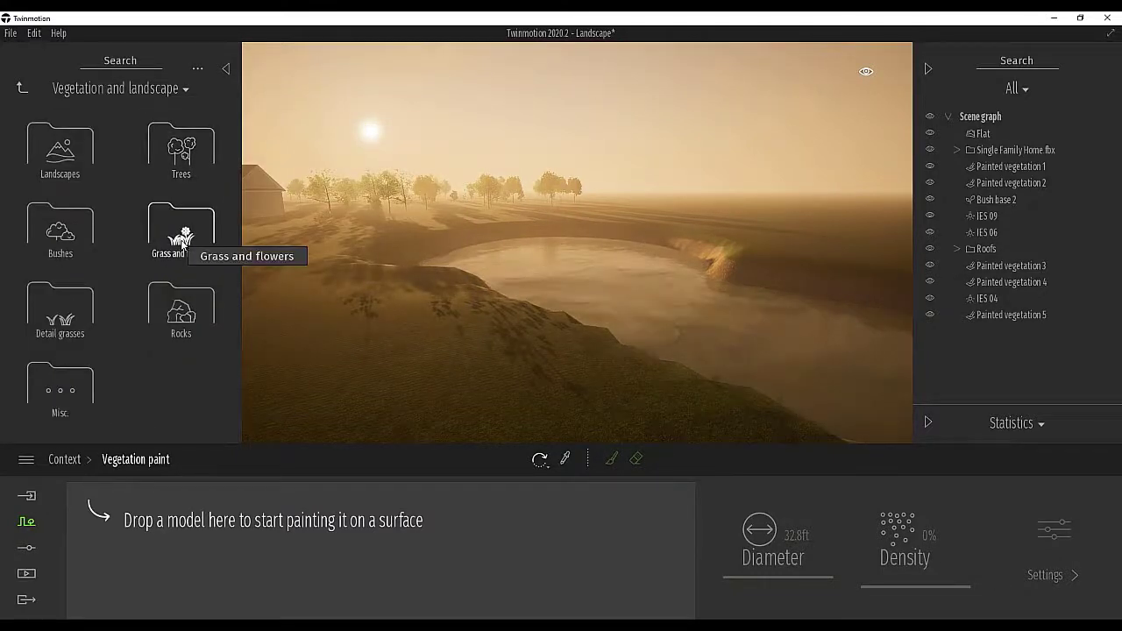
pyautogui.click(183, 243)
pyautogui.moveTo(62, 149)
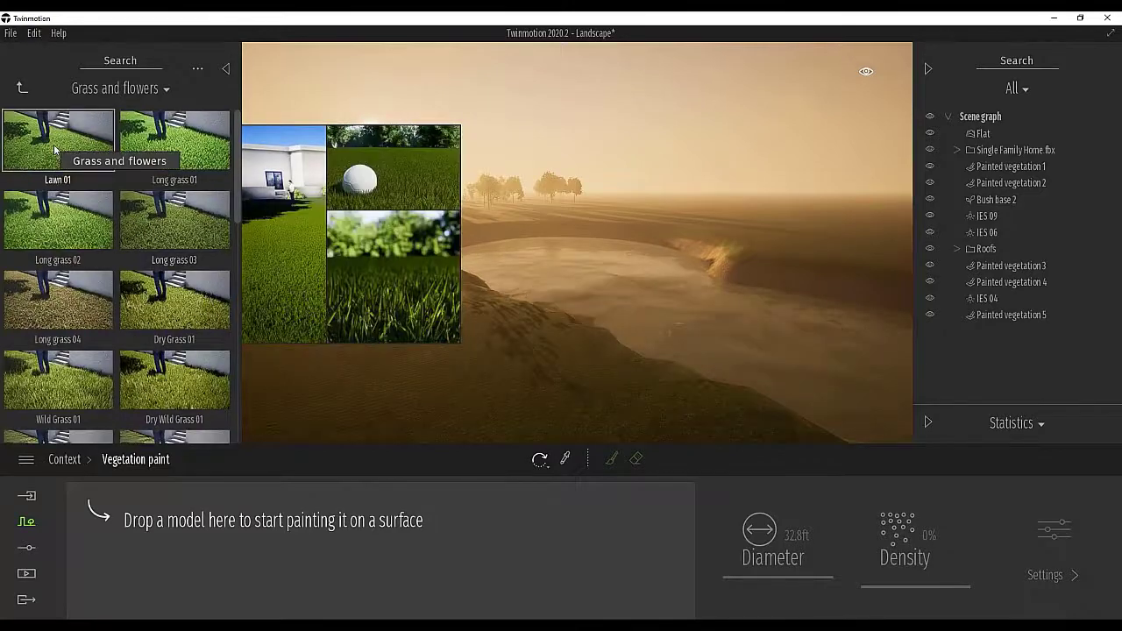
pyautogui.moveTo(179, 162)
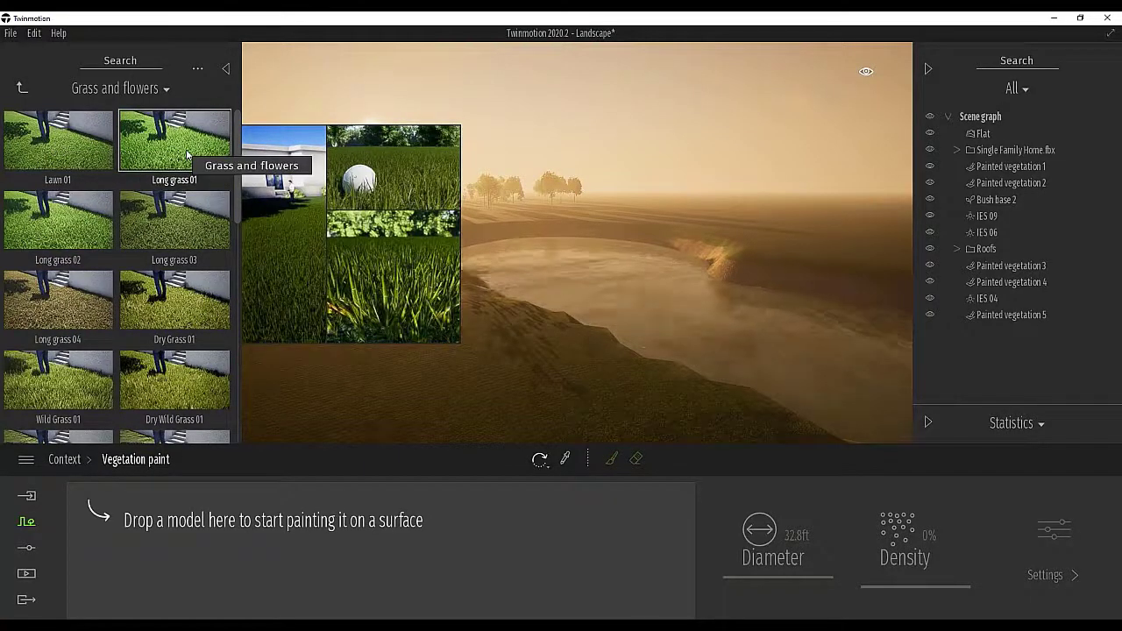
pyautogui.moveTo(187, 156); pyautogui.dragTo(140, 524)
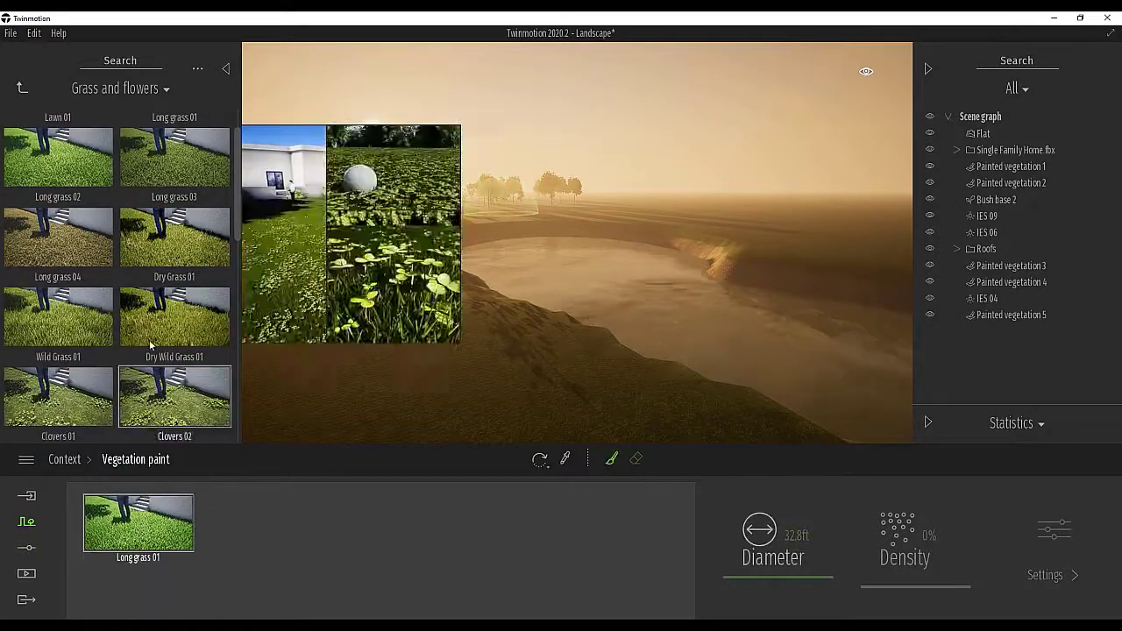
pyautogui.moveTo(174, 255)
pyautogui.moveTo(175, 255); pyautogui.dragTo(210, 521)
# Add TallGrass 04 from the Grass and flowers collection to the vegetation paint set
pyautogui.scroll(-3, 181, 373)
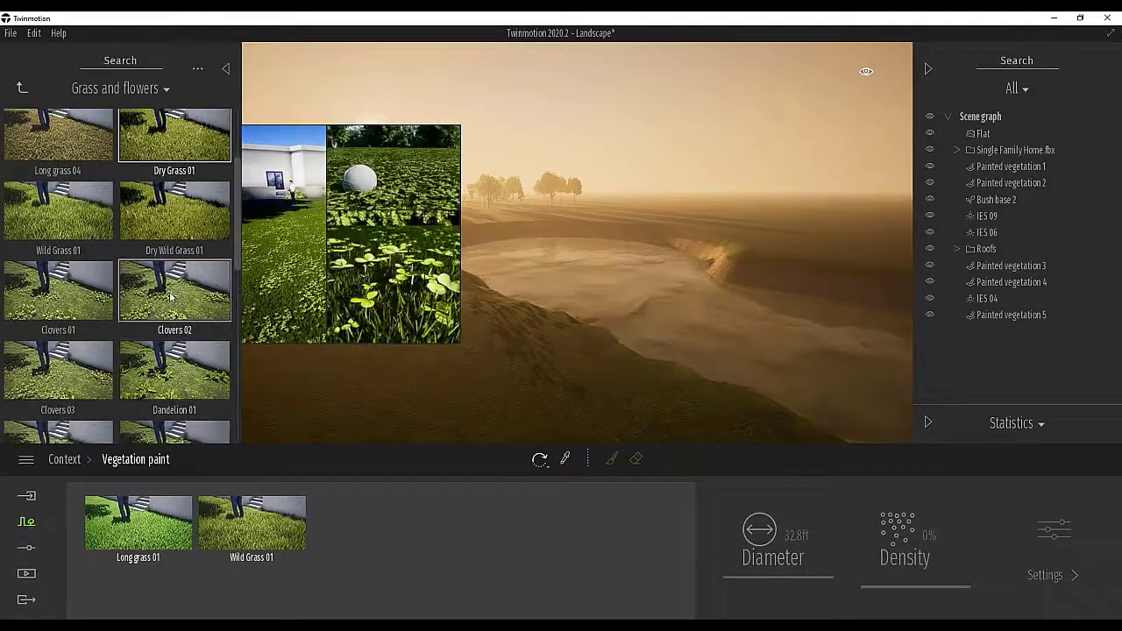
pyautogui.scroll(-5, 122, 377)
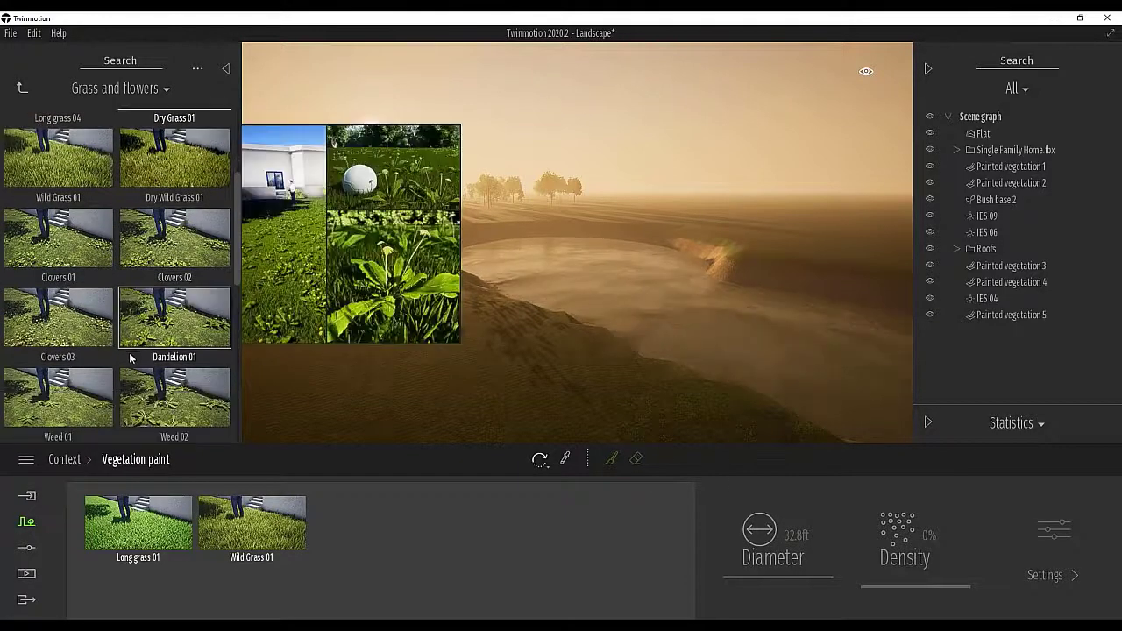
pyautogui.scroll(-5, 156, 368)
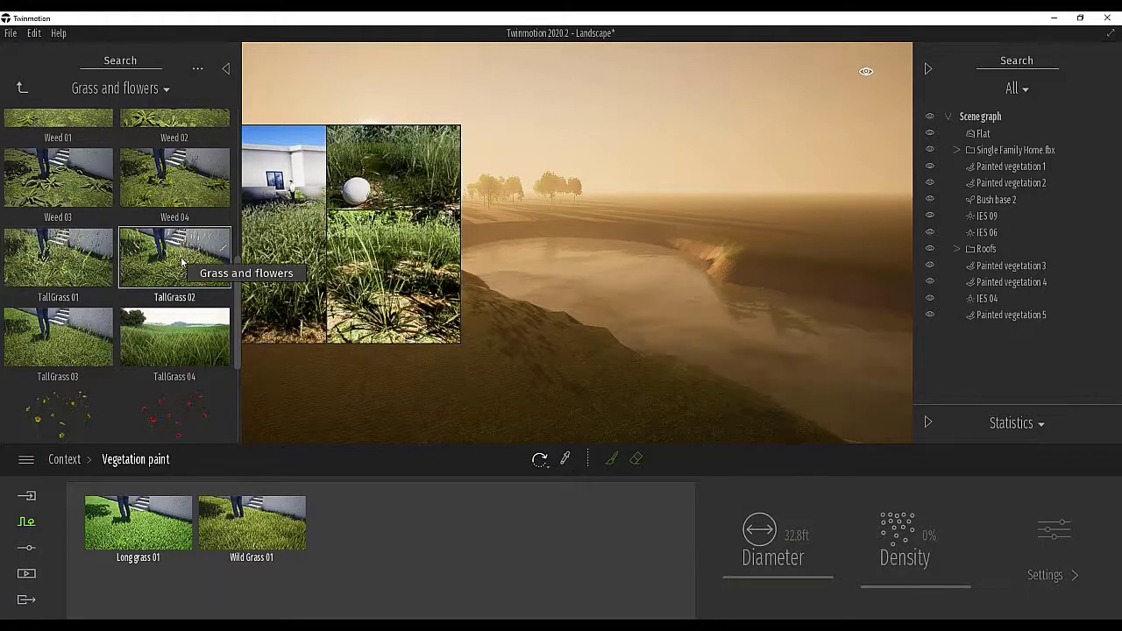
pyautogui.scroll(-3, 174, 189)
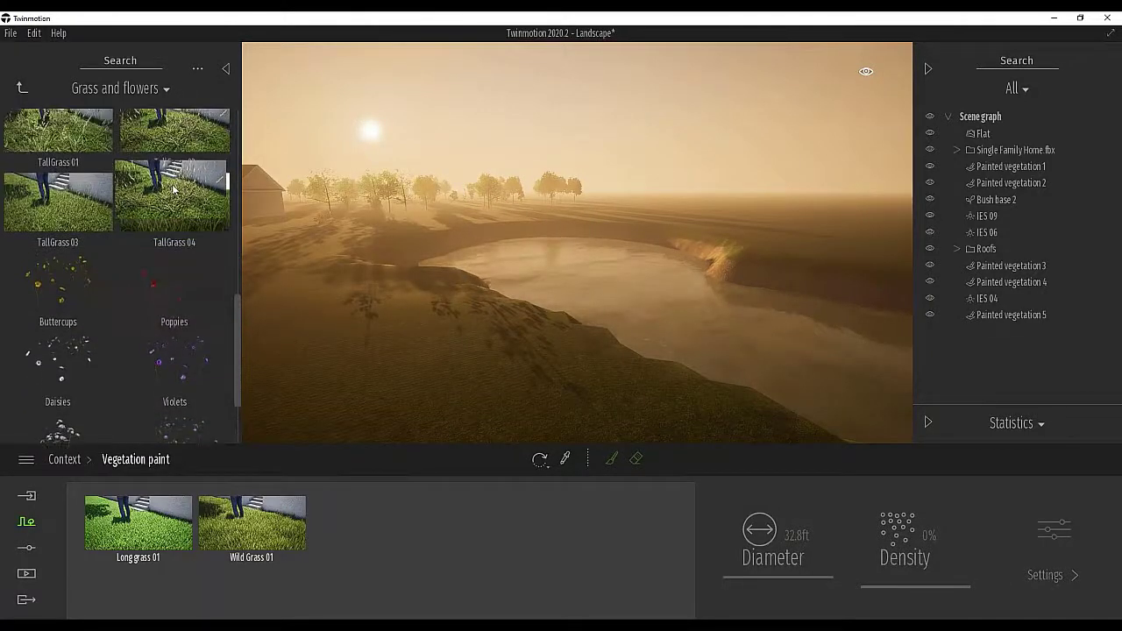
pyautogui.scroll(3, 173, 189)
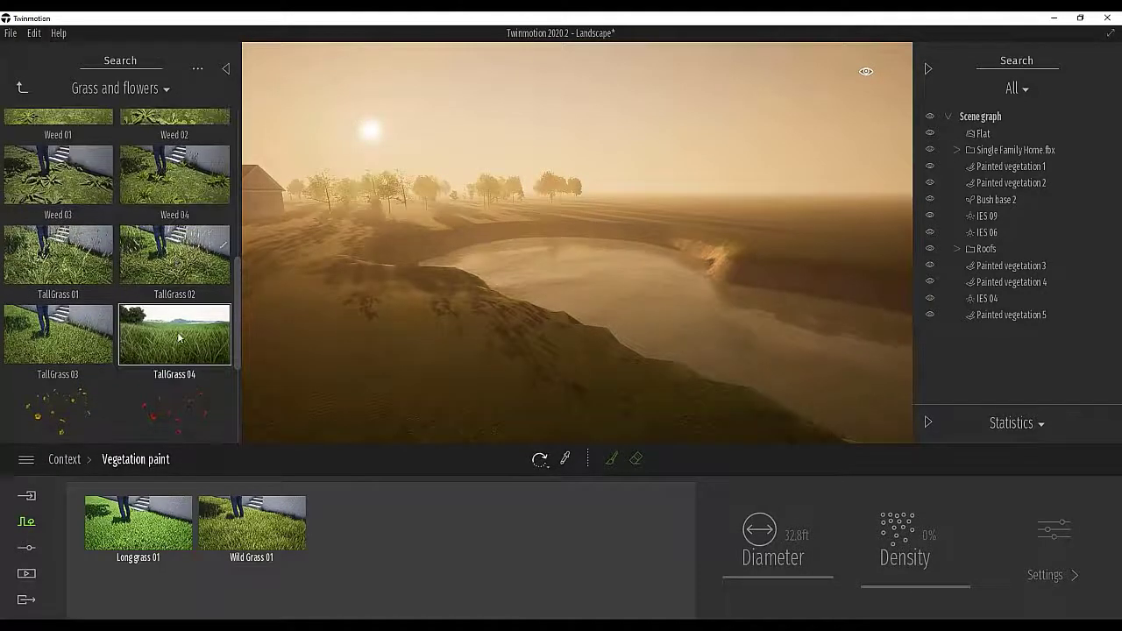
pyautogui.moveTo(178, 338)
pyautogui.mouseDown()
pyautogui.moveTo(380, 507)
pyautogui.moveTo(371, 529)
pyautogui.mouseUp()
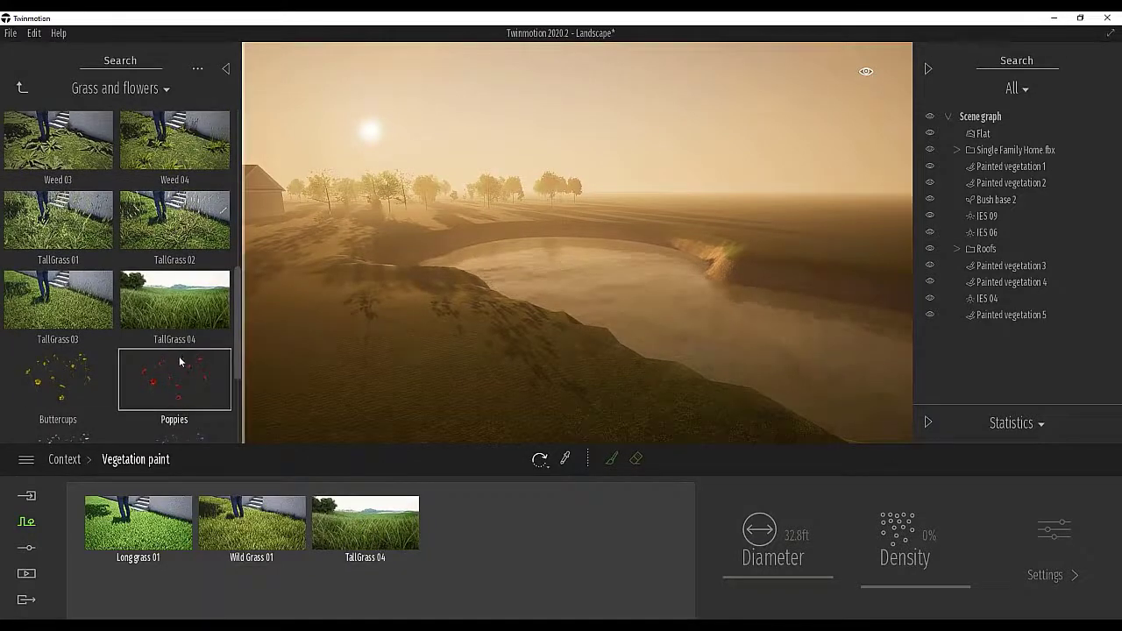
# Select all three grasses in the paint set, set their density to 81% and activate the vegetation brush
pyautogui.scroll(-4, 179, 356)
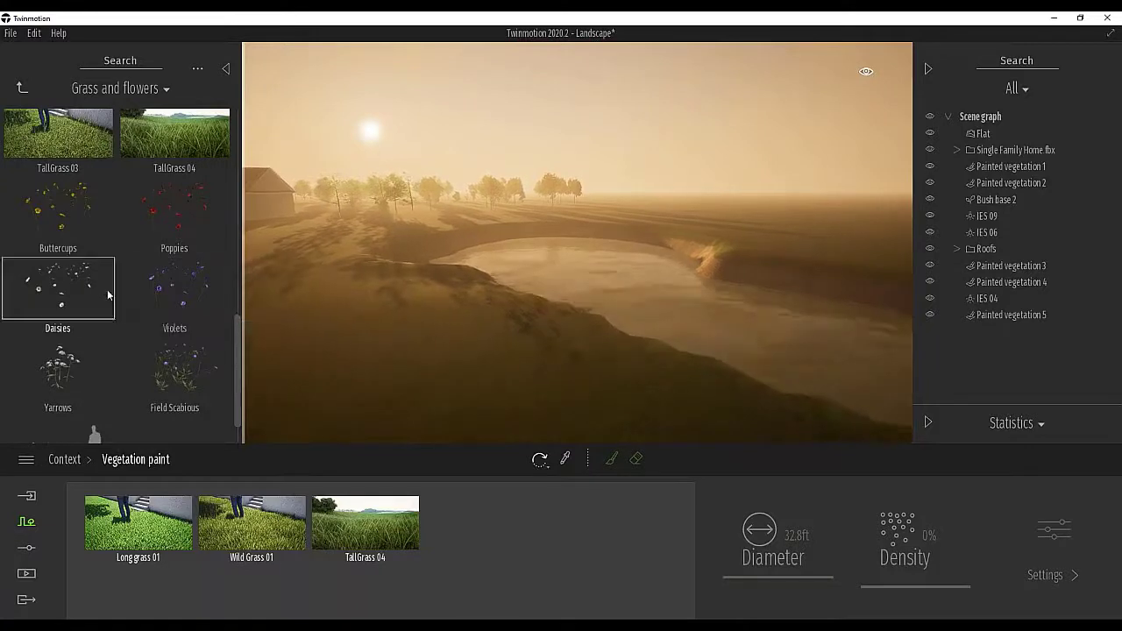
pyautogui.moveTo(513, 398); pyautogui.dragTo(437, 394, button='right')
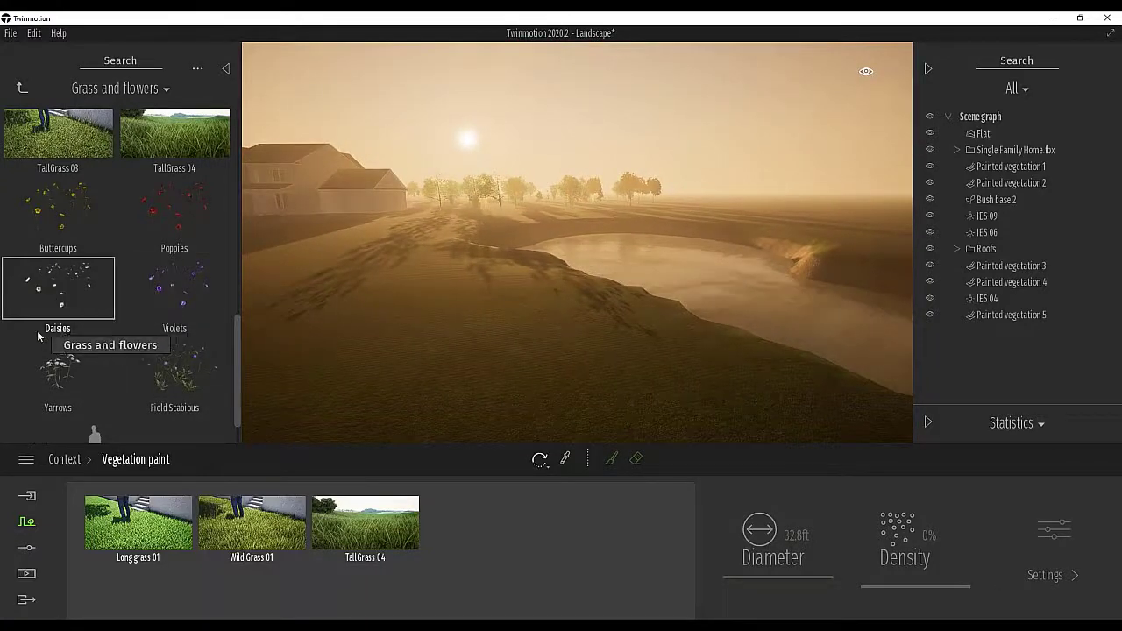
pyautogui.scroll(-1, 171, 305)
pyautogui.moveTo(376, 295); pyautogui.dragTo(465, 310, button='right')
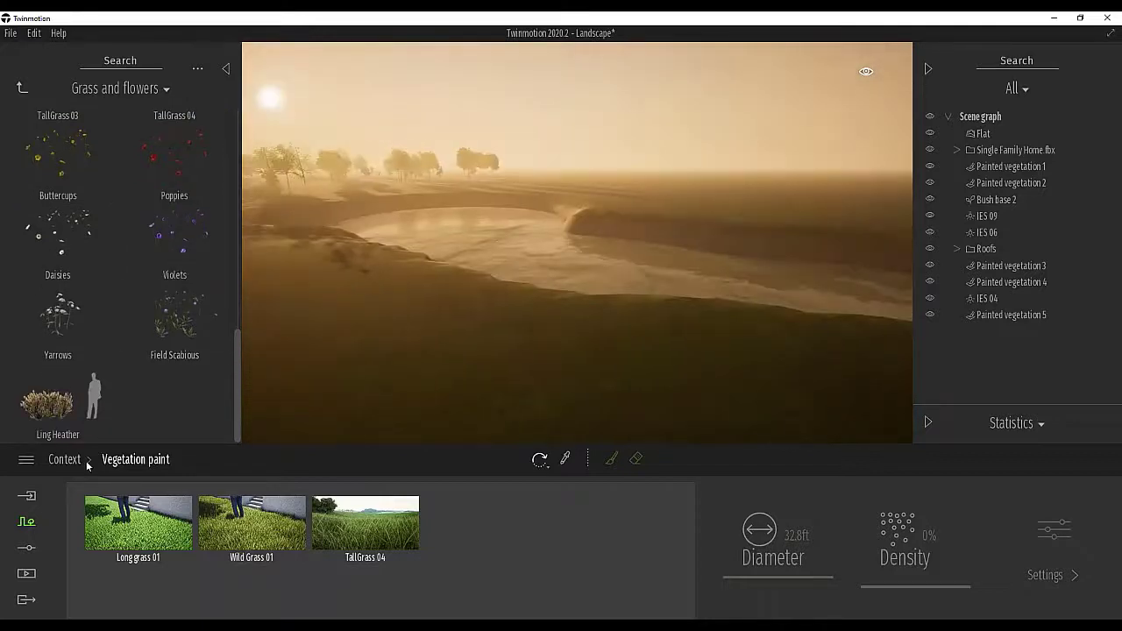
pyautogui.click(173, 527)
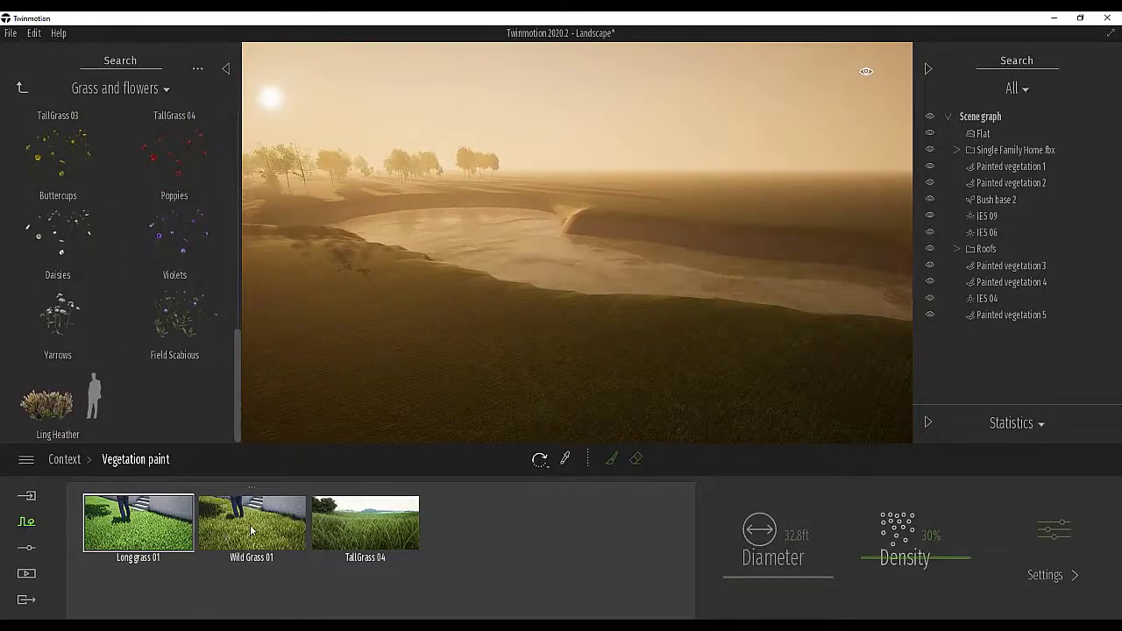
pyautogui.click(250, 525)
pyautogui.click(368, 520)
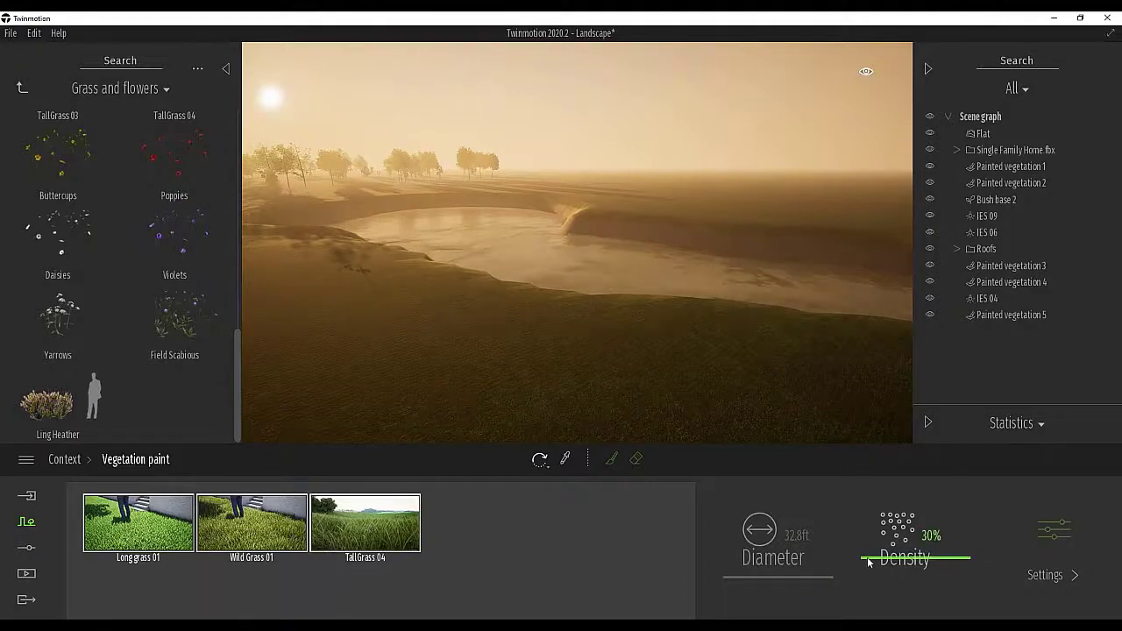
pyautogui.moveTo(868, 514); pyautogui.dragTo(872, 505)
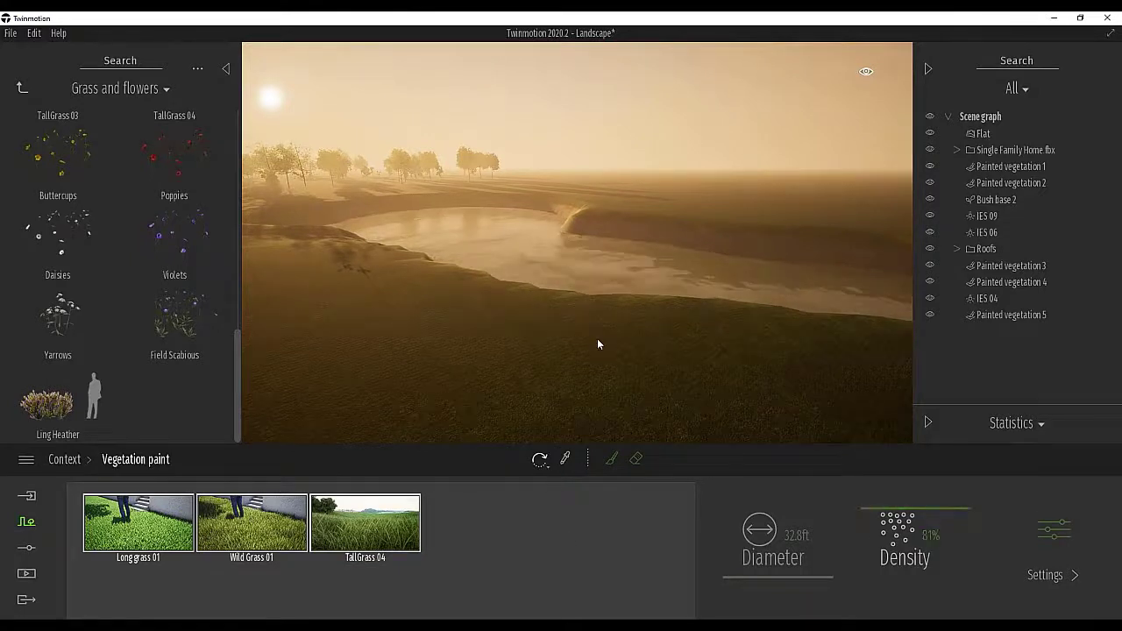
pyautogui.keyDown('shift'); pyautogui.moveTo(614, 322); pyautogui.dragTo(591, 342, button='middle'); pyautogui.keyUp('shift')
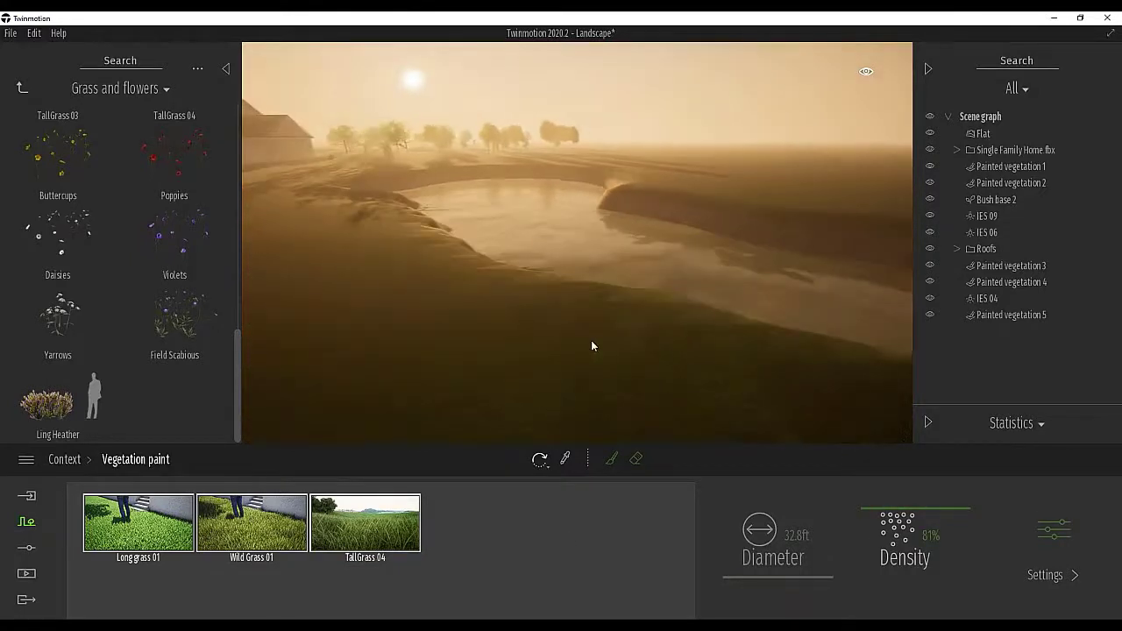
pyautogui.click(612, 459)
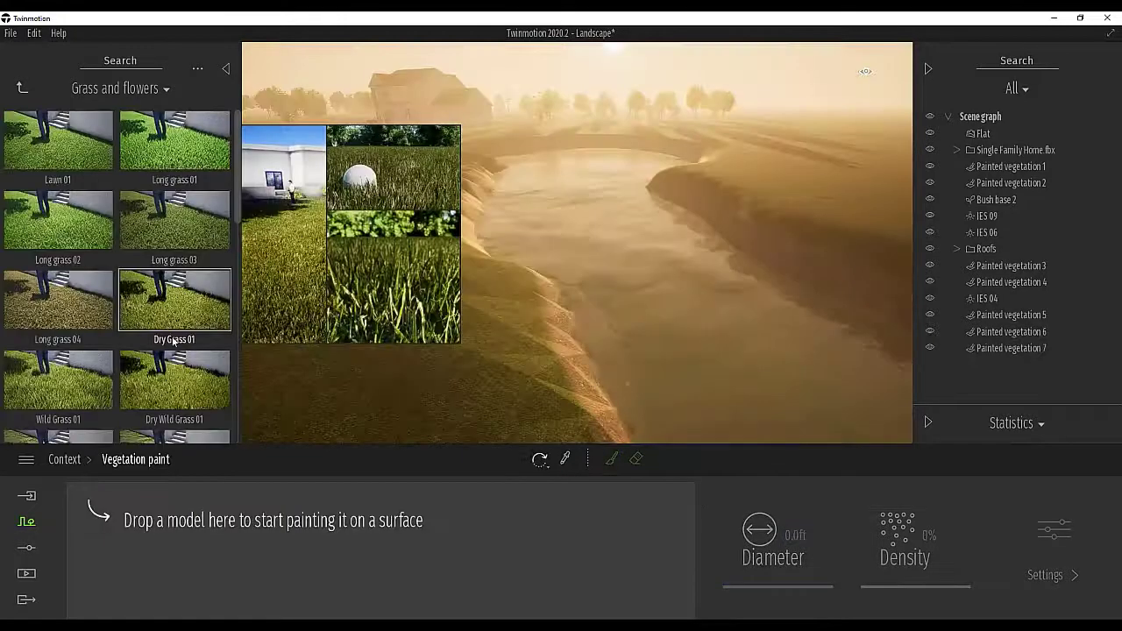
# Fill the empty paint set with Dry Wild Grass 01, TallGrass 04 and Long grass 02
pyautogui.scroll(-1, 174, 337)
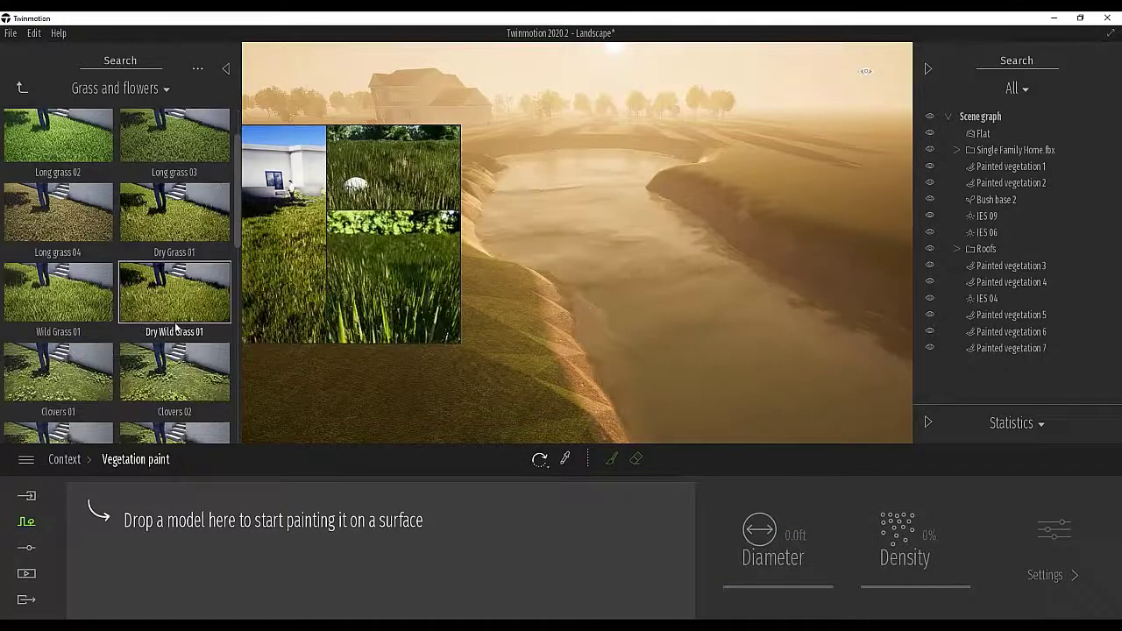
pyautogui.moveTo(185, 299)
pyautogui.mouseDown()
pyautogui.moveTo(206, 561)
pyautogui.moveTo(175, 539)
pyautogui.mouseUp()
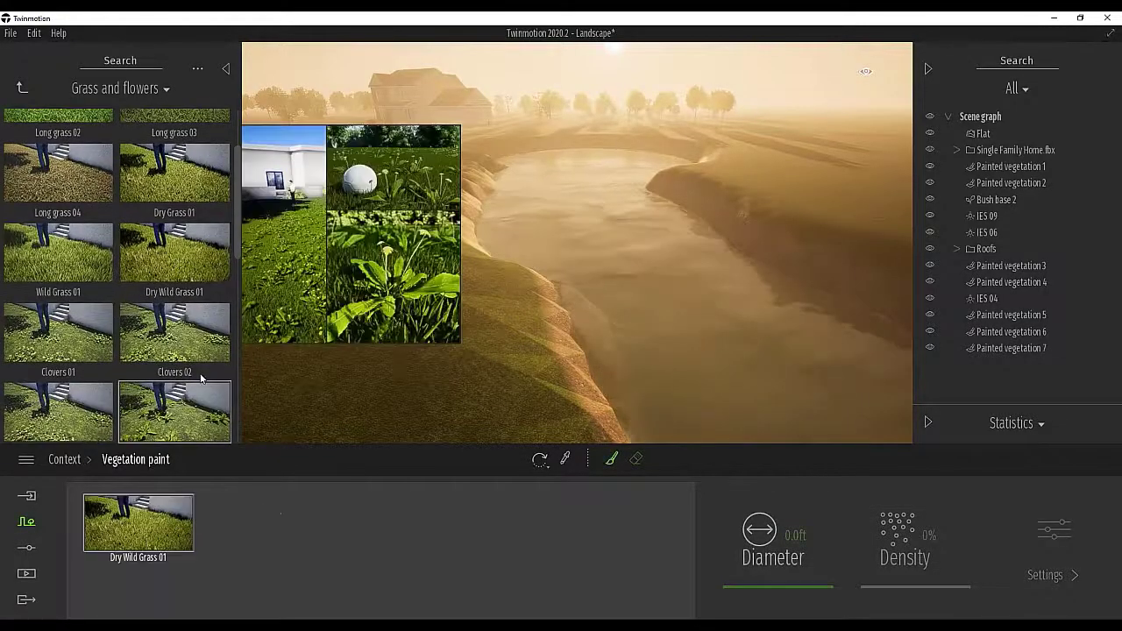
pyautogui.scroll(-2, 197, 380)
pyautogui.scroll(-3, 196, 380)
pyautogui.moveTo(197, 382)
pyautogui.mouseDown()
pyautogui.moveTo(213, 402)
pyautogui.moveTo(220, 470)
pyautogui.mouseUp()
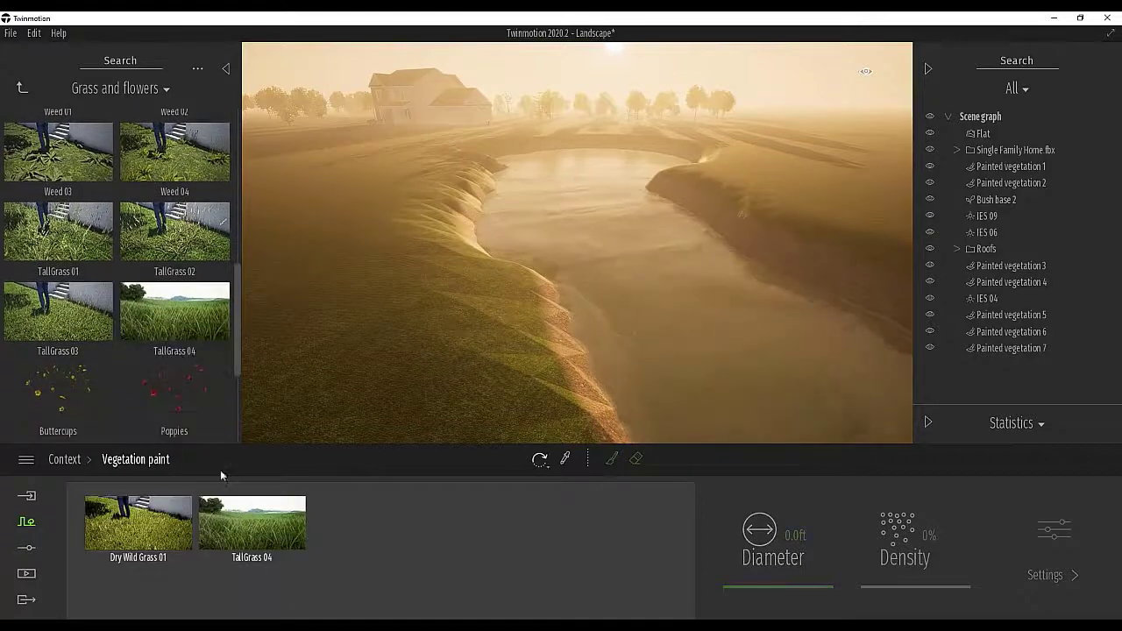
pyautogui.scroll(6, 42, 230)
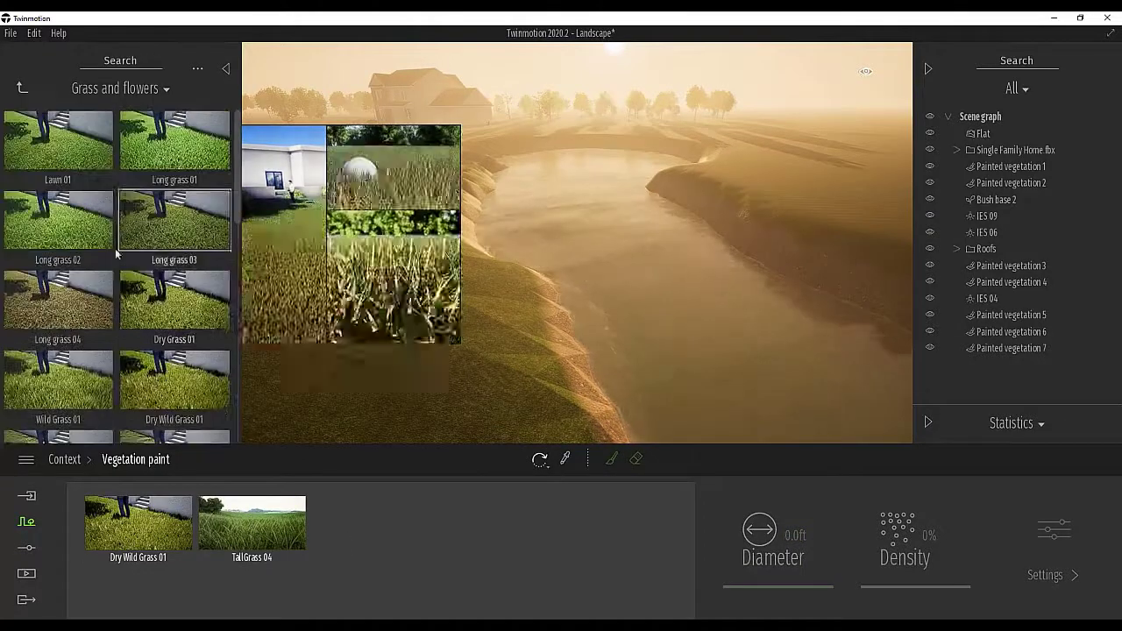
pyautogui.moveTo(42, 230); pyautogui.dragTo(523, 574)
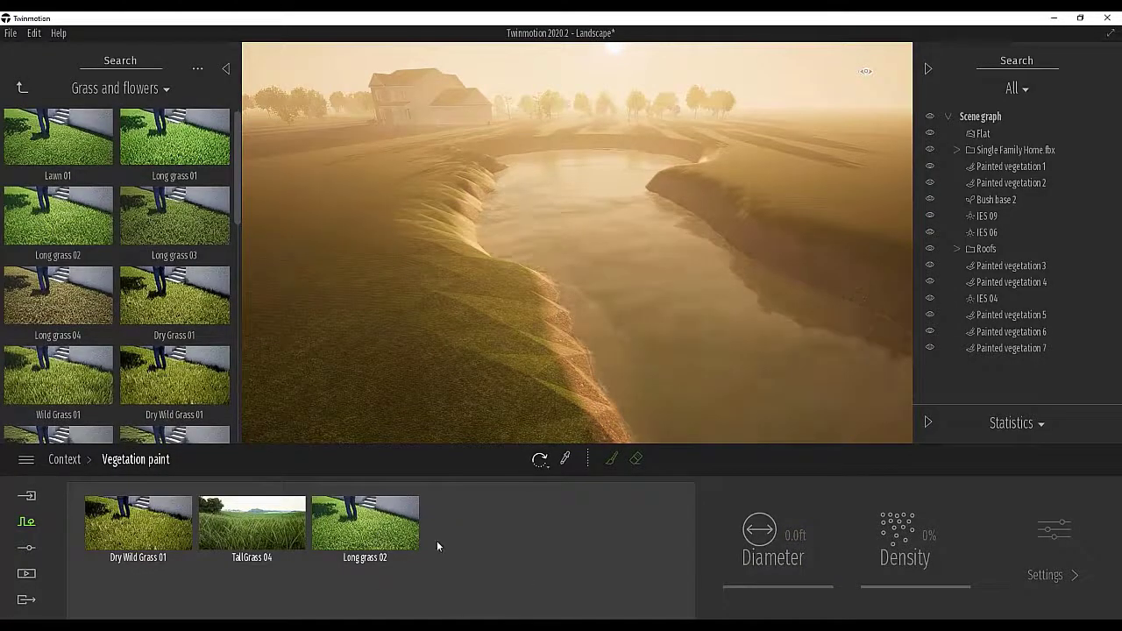
# Select all three grasses in the set and activate the vegetation brush with a diameter of 3 ft
pyautogui.click(160, 529)
pyautogui.keyDown('ctrl'); pyautogui.click(233, 529); pyautogui.keyUp('ctrl')
pyautogui.keyDown('ctrl'); pyautogui.click(342, 528); pyautogui.keyUp('ctrl')
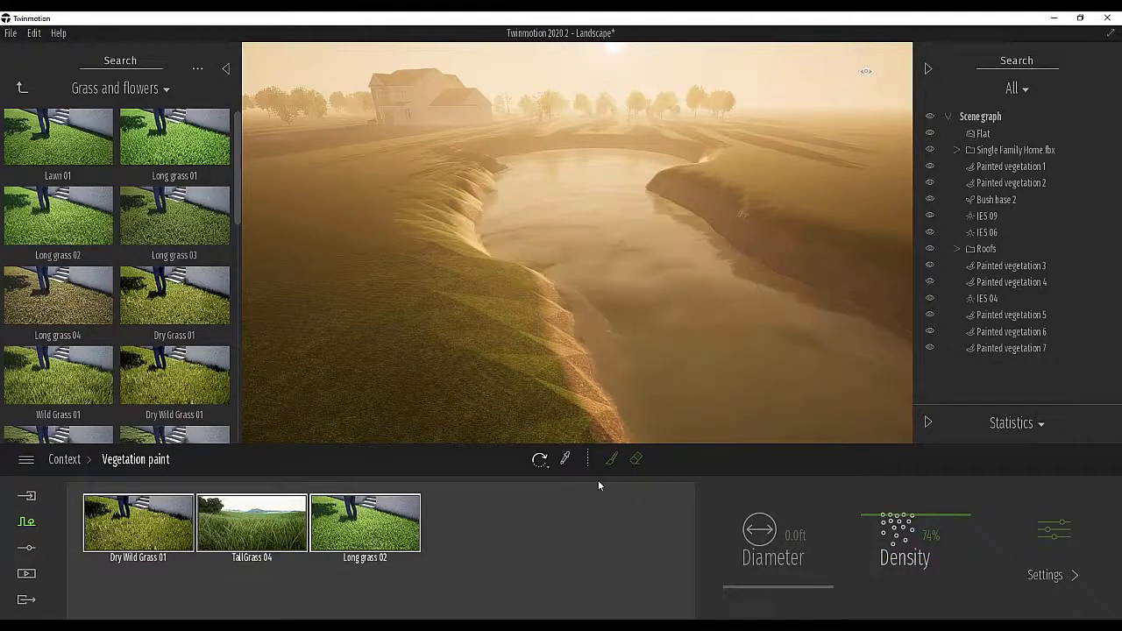
pyautogui.click(610, 459)
pyautogui.moveTo(754, 590); pyautogui.dragTo(768, 588)
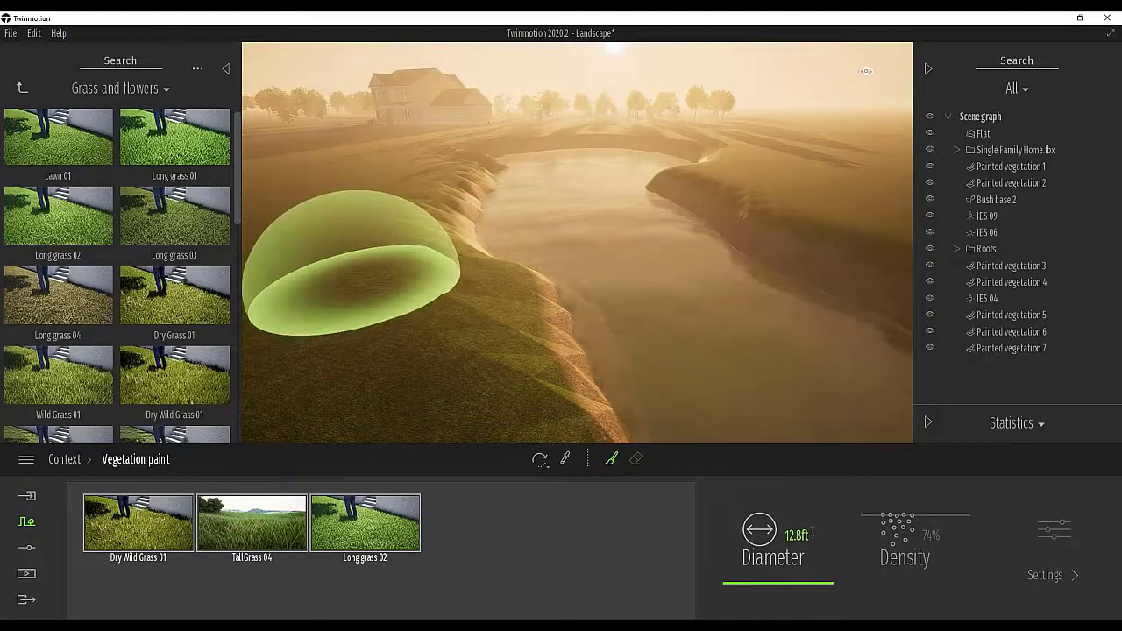
pyautogui.click(797, 535)
pyautogui.write('3')
pyautogui.press('Return')
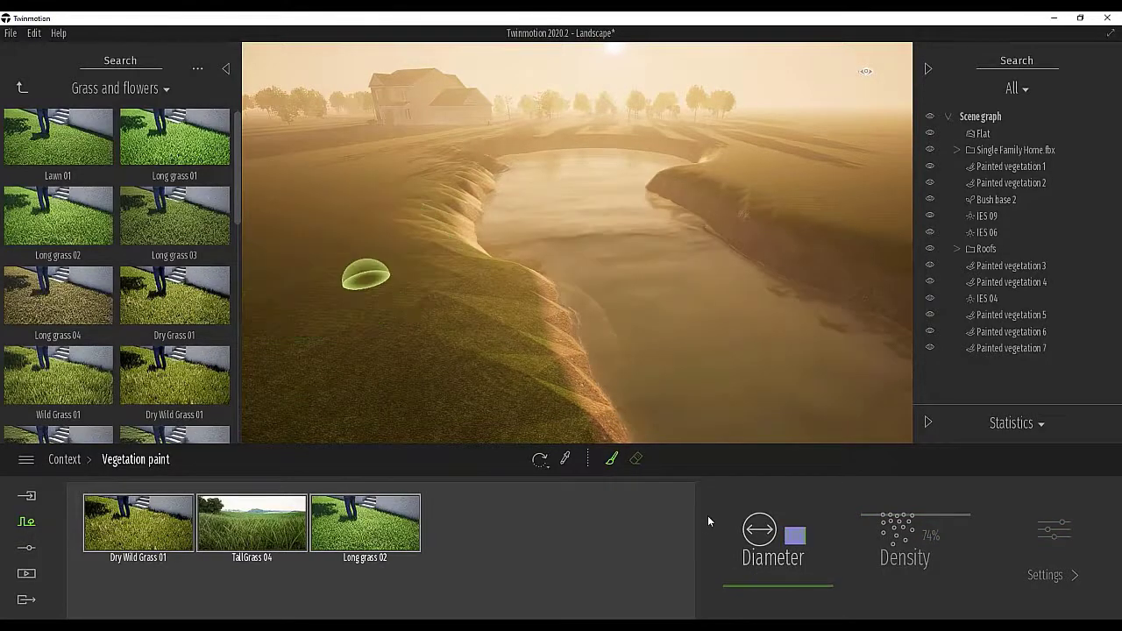
# Paint a strip of the mixed grasses along the near edge of the riverbank with the 3 ft brush
pyautogui.moveTo(527, 316)
pyautogui.mouseDown()
pyautogui.moveTo(529, 333)
pyautogui.moveTo(513, 301)
pyautogui.moveTo(450, 331)
pyautogui.moveTo(477, 297)
pyautogui.moveTo(476, 313)
pyautogui.moveTo(393, 363)
pyautogui.moveTo(383, 238)
pyautogui.mouseUp()
pyautogui.moveTo(427, 282)
pyautogui.mouseDown()
pyautogui.moveTo(465, 279)
pyautogui.moveTo(465, 263)
pyautogui.mouseUp()
pyautogui.scroll(-3, 517, 343)
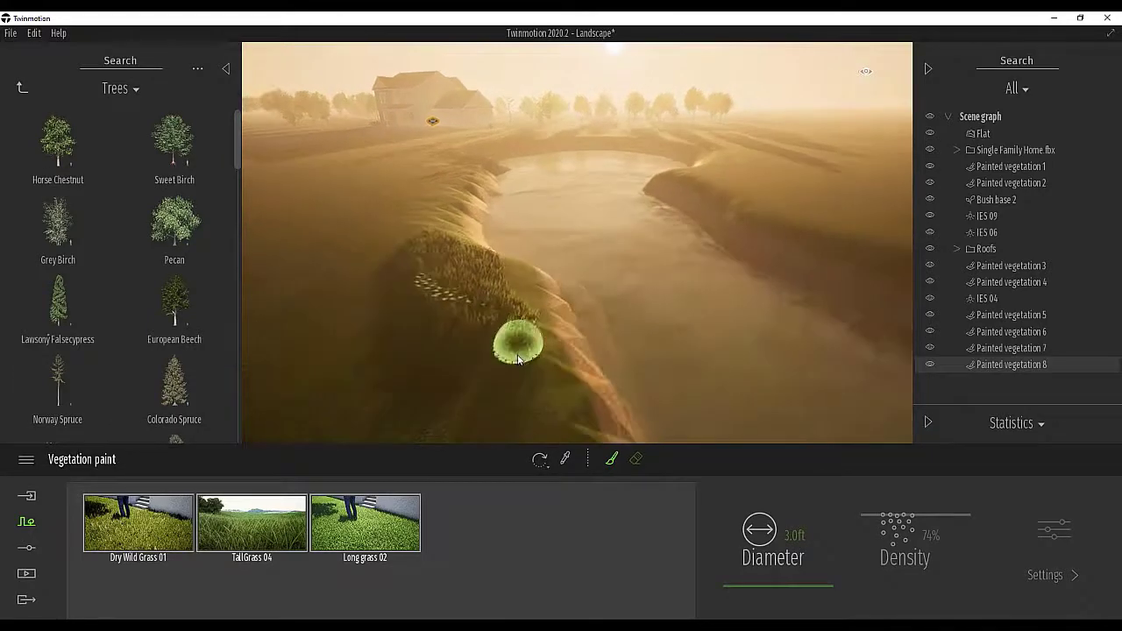
pyautogui.moveTo(525, 361)
pyautogui.mouseDown()
pyautogui.moveTo(489, 353)
pyautogui.moveTo(543, 388)
pyautogui.moveTo(506, 348)
pyautogui.mouseUp()
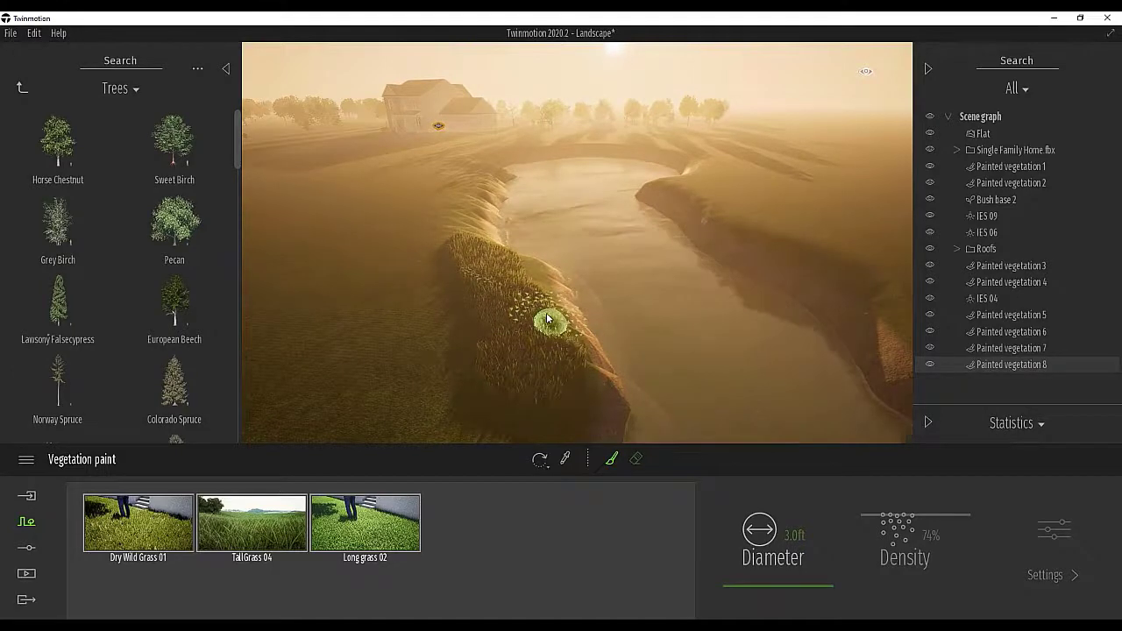
# Inspect the painted grass up close and widen the strip on its landward side with the 3 ft brush
pyautogui.scroll(8, 508, 326)
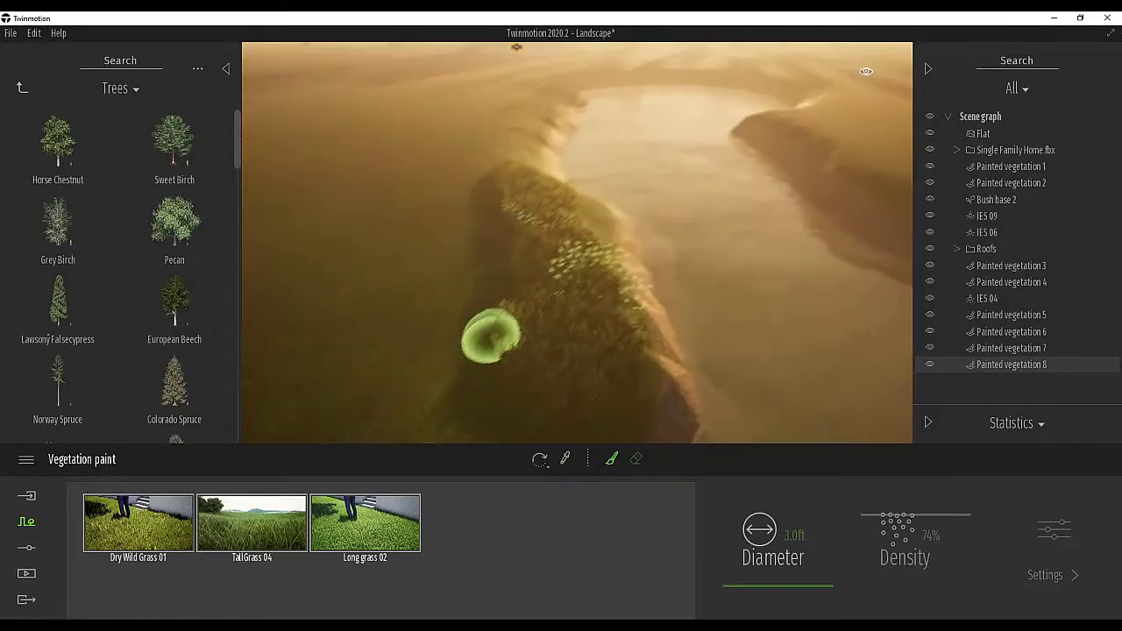
pyautogui.scroll(2, 502, 325)
pyautogui.moveTo(501, 325); pyautogui.dragTo(526, 303, button='right')
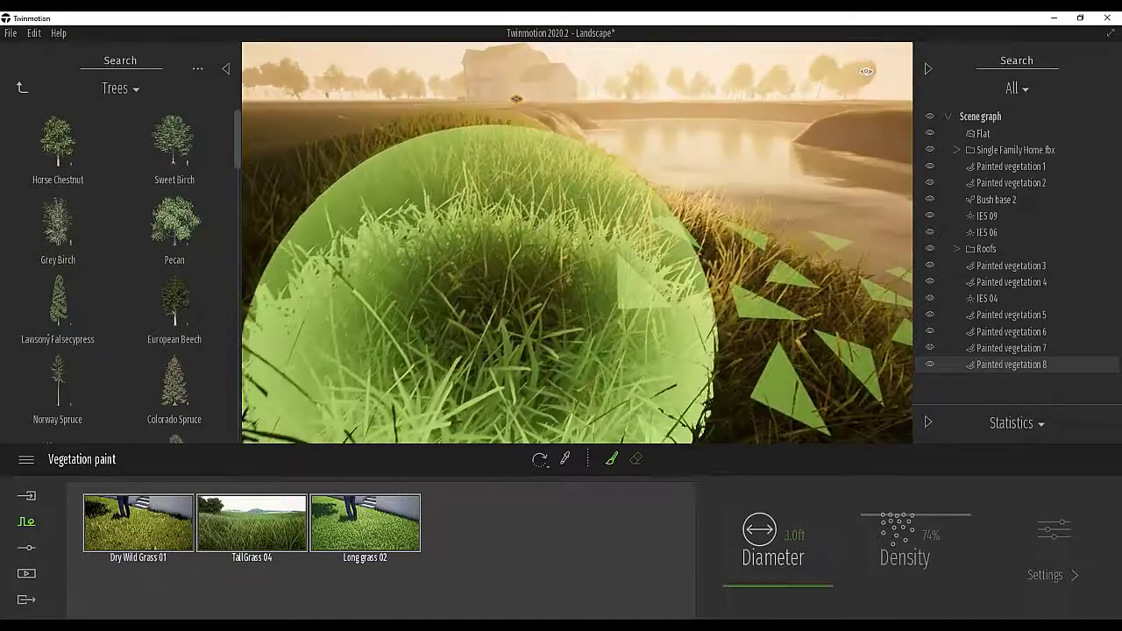
pyautogui.scroll(-3, 500, 328)
pyautogui.scroll(-3, 497, 316)
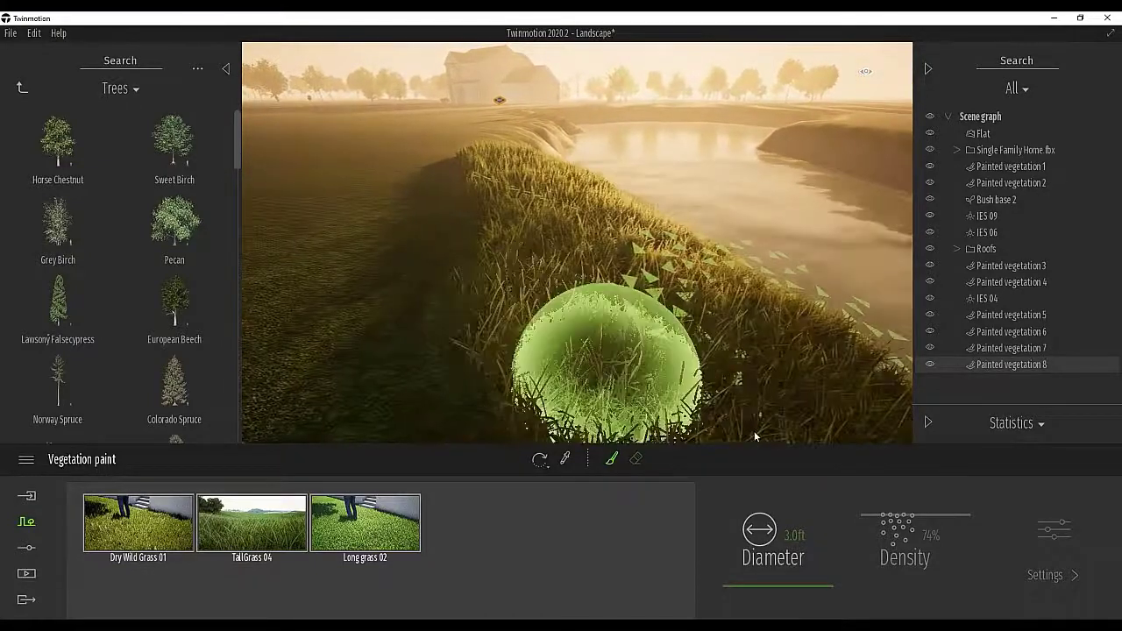
pyautogui.moveTo(421, 277); pyautogui.dragTo(445, 167)
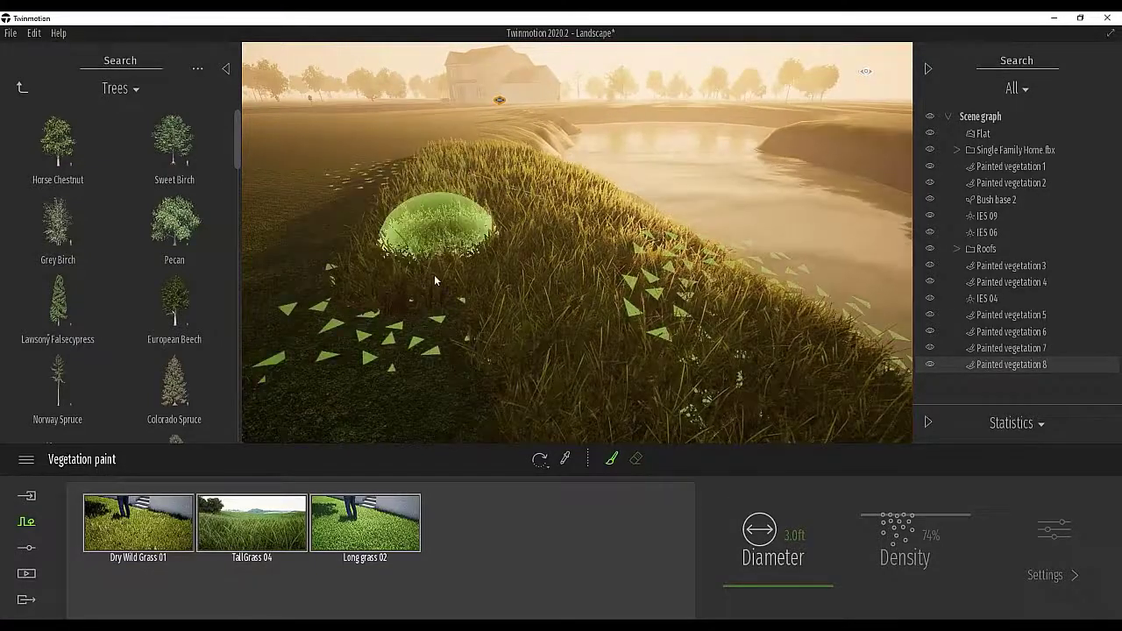
pyautogui.scroll(-2, 435, 277)
pyautogui.moveTo(459, 309); pyautogui.dragTo(447, 164)
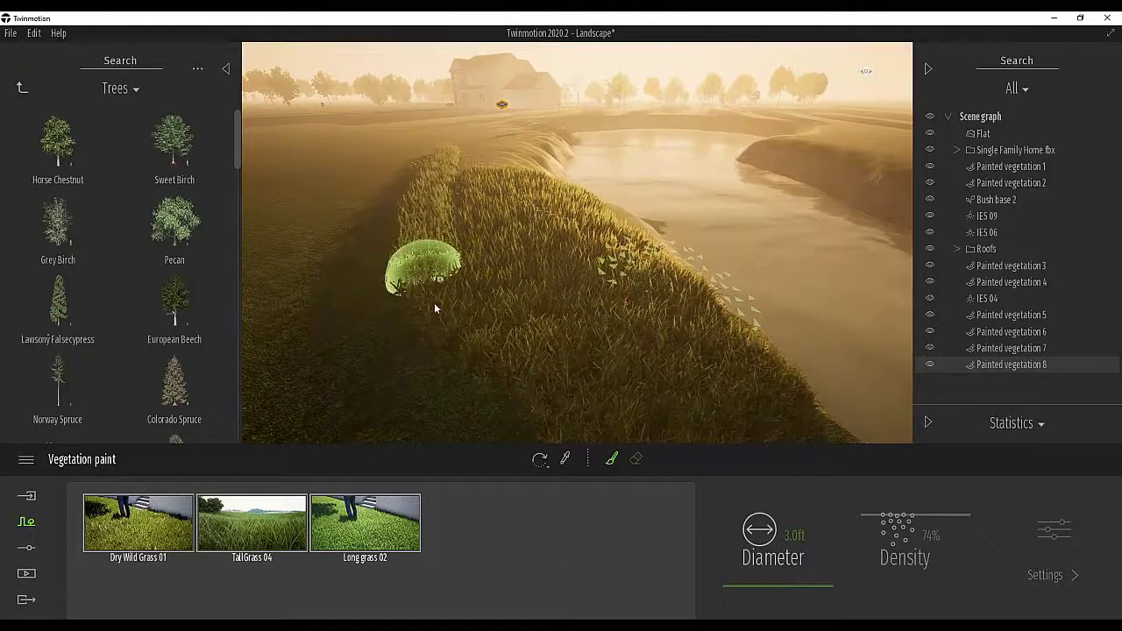
pyautogui.scroll(-2, 435, 308)
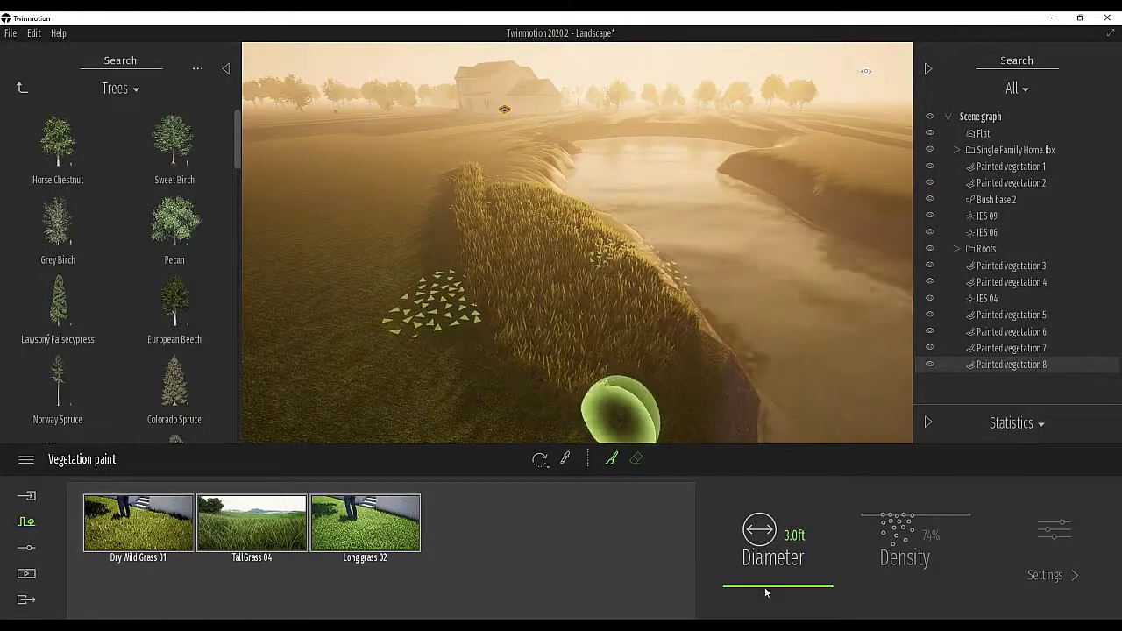
# Enlarge the brush diameter to 14.7 ft and paint the mixed grasses broadly over the riverbank
pyautogui.moveTo(765, 589); pyautogui.dragTo(755, 587)
pyautogui.moveTo(486, 292)
pyautogui.mouseDown()
pyautogui.moveTo(428, 237)
pyautogui.moveTo(457, 176)
pyautogui.moveTo(486, 181)
pyautogui.moveTo(492, 194)
pyautogui.mouseUp()
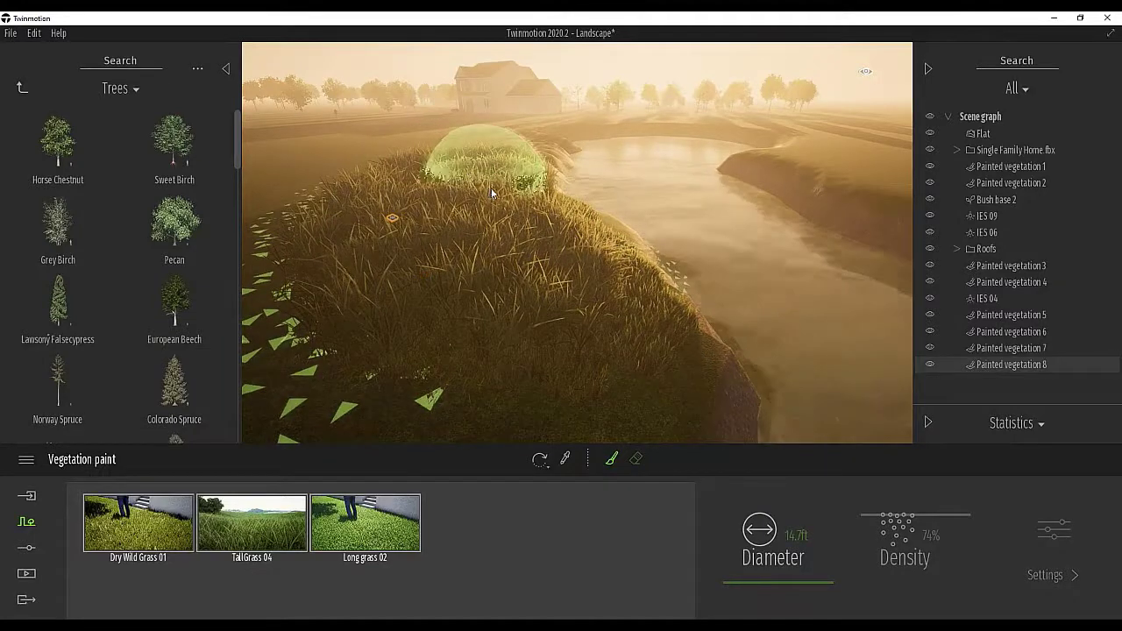
pyautogui.press('d')
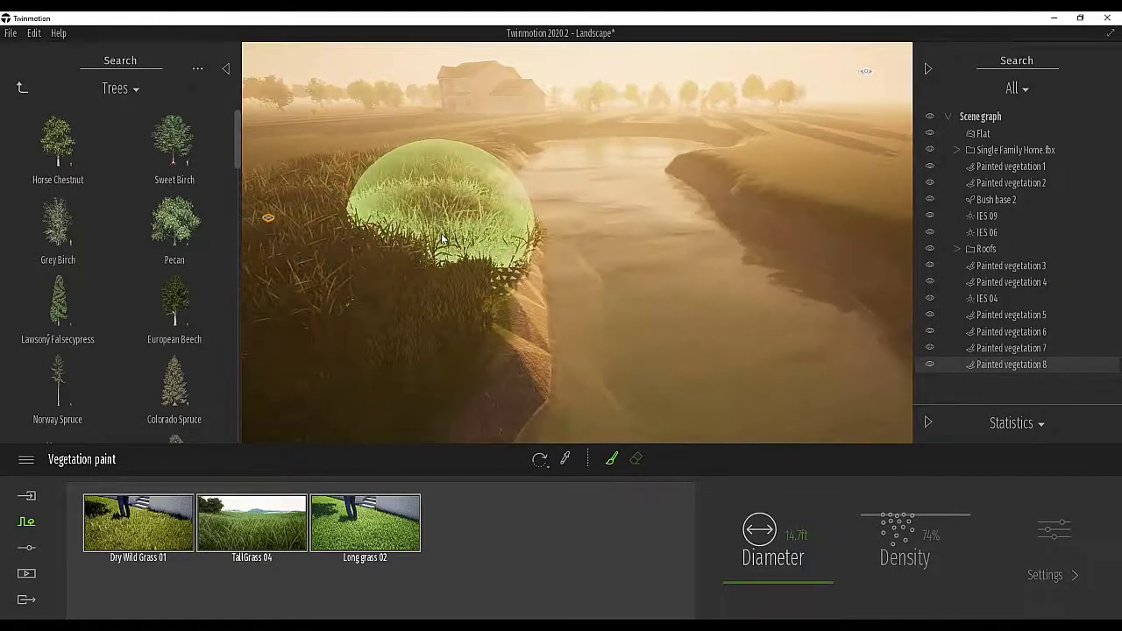
pyautogui.moveTo(441, 239)
pyautogui.mouseDown()
pyautogui.moveTo(388, 326)
pyautogui.moveTo(455, 246)
pyautogui.mouseUp()
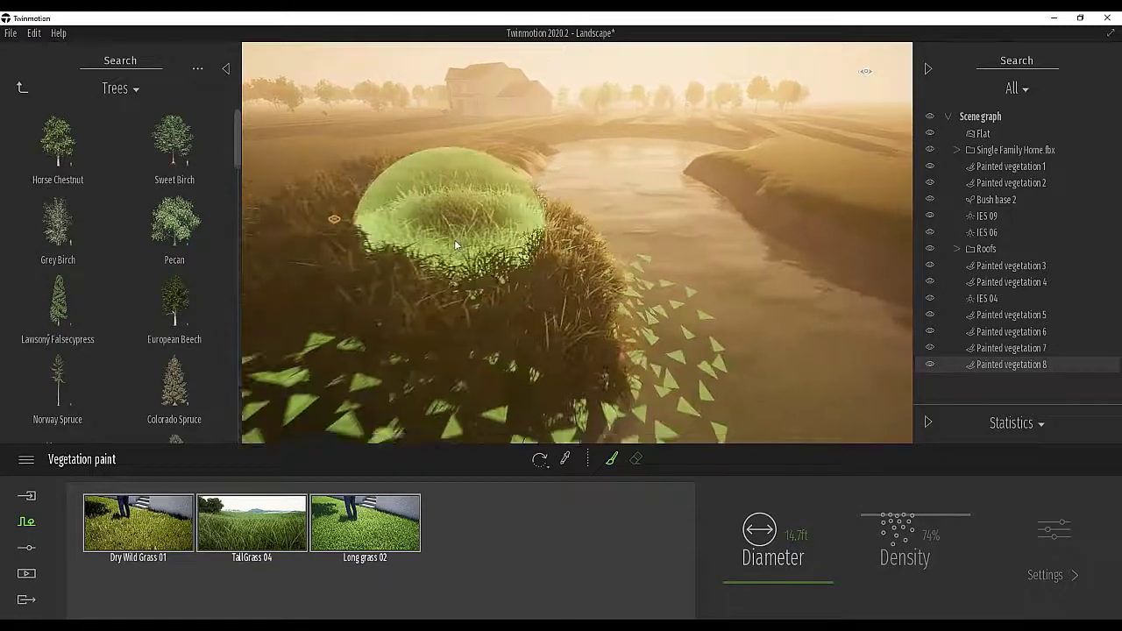
# View the grassy bank from near ground level and select the painted trees around the house
pyautogui.press('s')
pyautogui.moveTo(507, 232); pyautogui.dragTo(447, 219, button='right')
pyautogui.press('w')
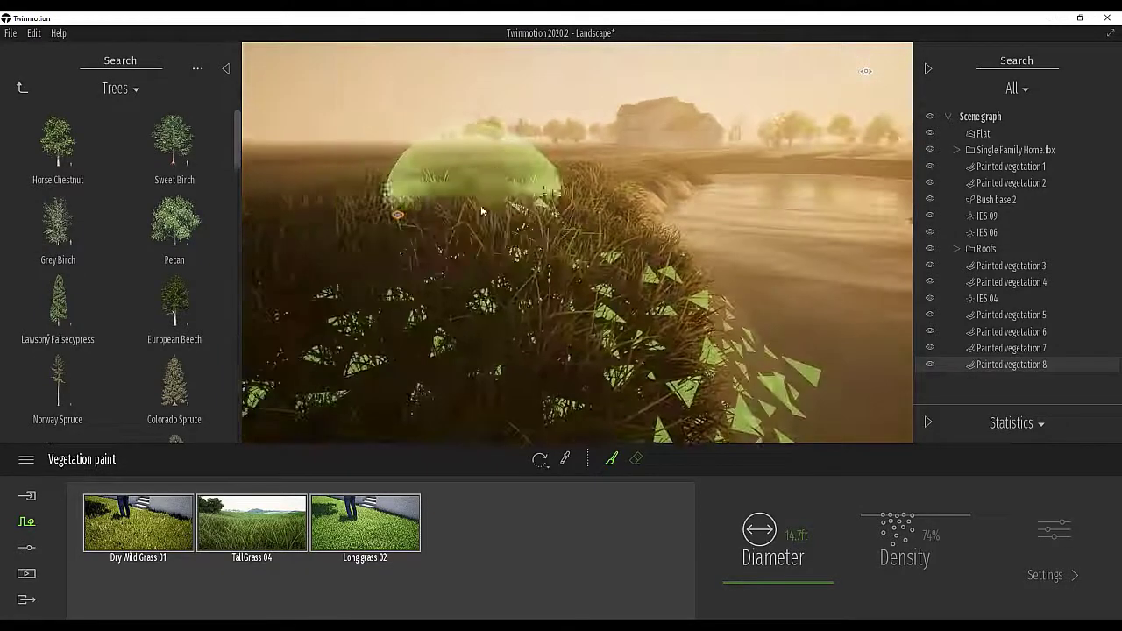
pyautogui.click(588, 125)
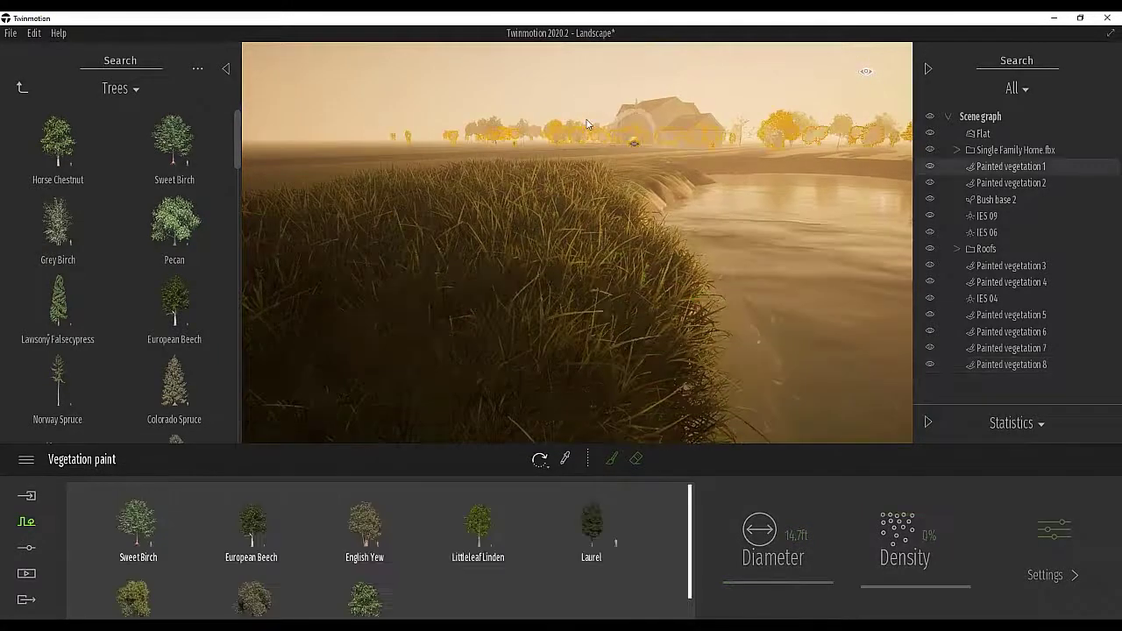
# Apply the Lake 02 water material from the library to the river's surface
pyautogui.press('d')
pyautogui.moveTo(616, 237); pyautogui.dragTo(574, 230, button='right')
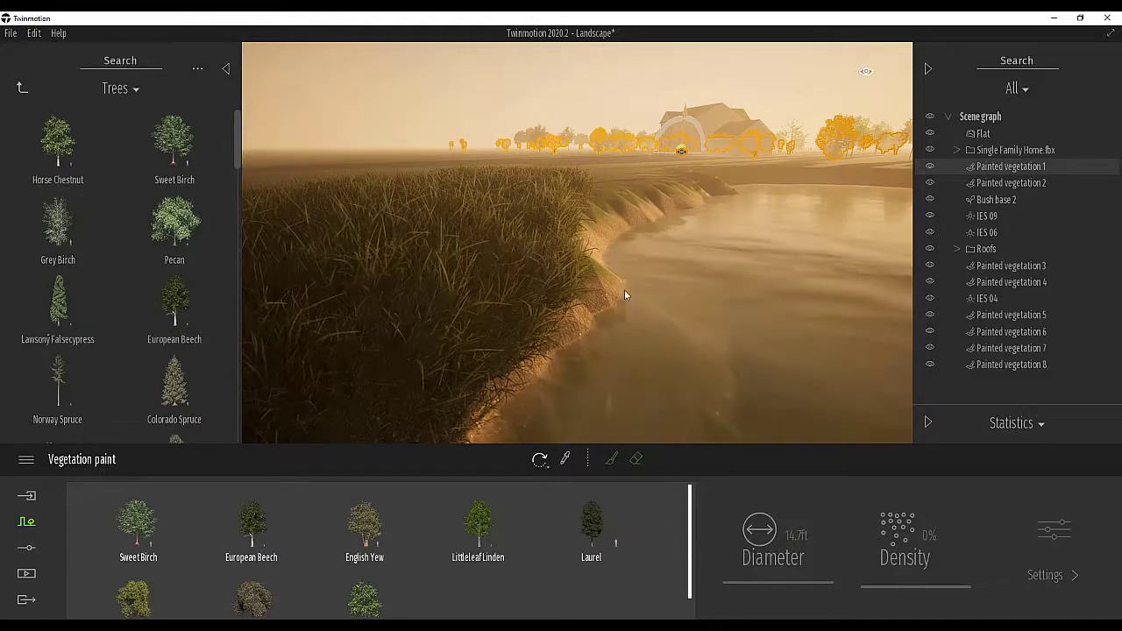
pyautogui.moveTo(623, 296); pyautogui.dragTo(788, 355, button='right')
pyautogui.keyDown('shift'); pyautogui.moveTo(326, 94); pyautogui.dragTo(465, 100, button='middle'); pyautogui.keyUp('shift')
pyautogui.keyDown('shift'); pyautogui.moveTo(567, 406); pyautogui.dragTo(409, 233, button='middle'); pyautogui.keyUp('shift')
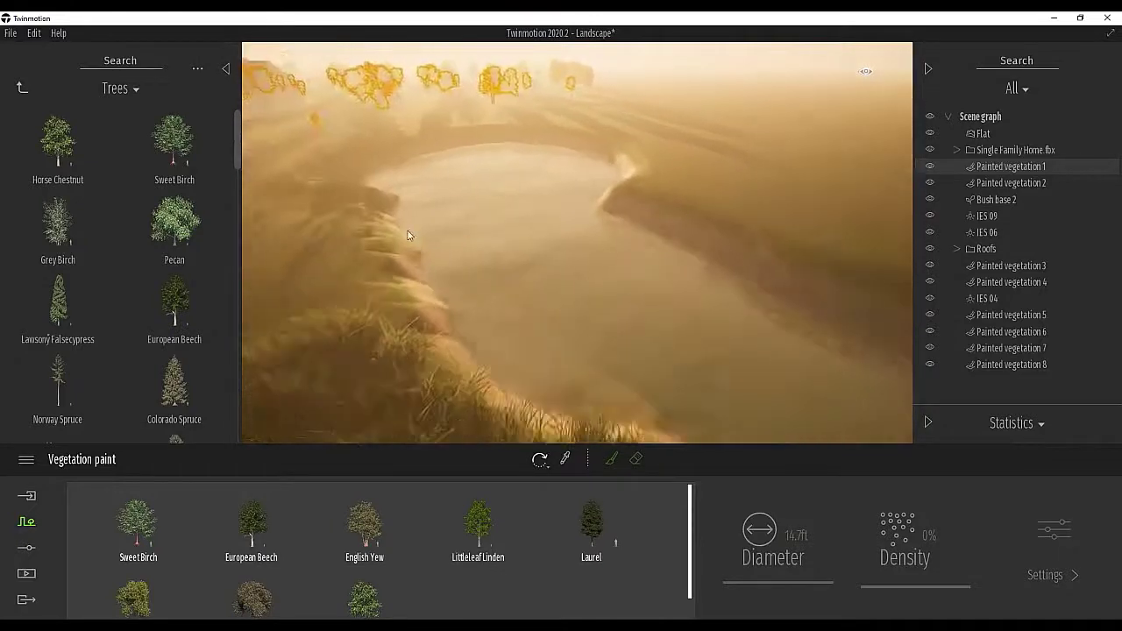
pyautogui.click(123, 90)
pyautogui.click(121, 124)
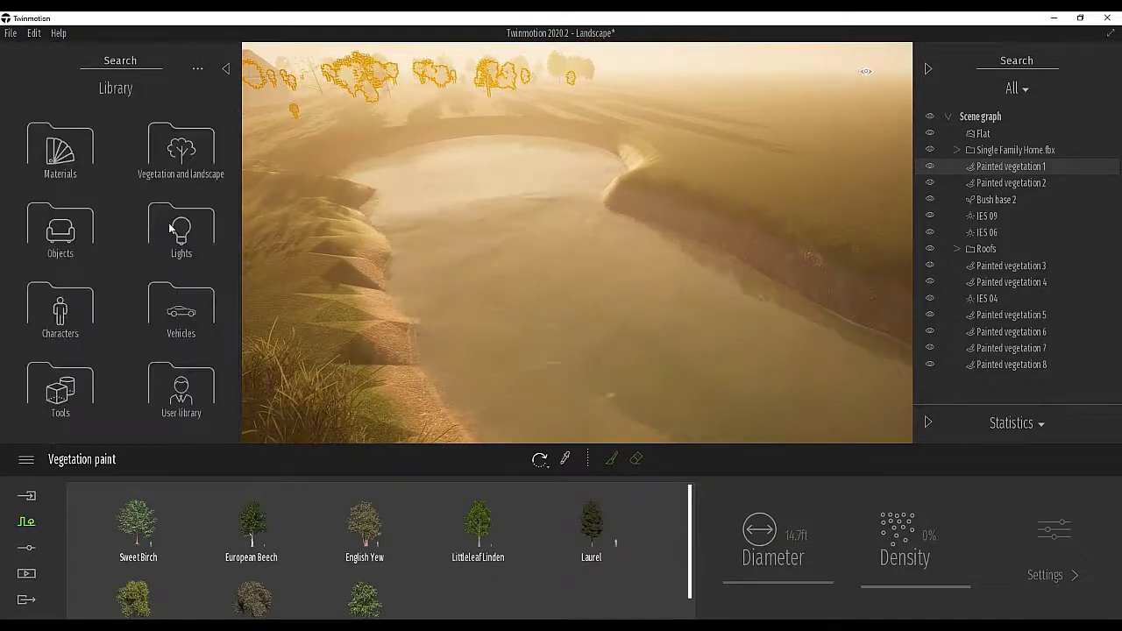
pyautogui.click(60, 149)
pyautogui.scroll(-10, 122, 272)
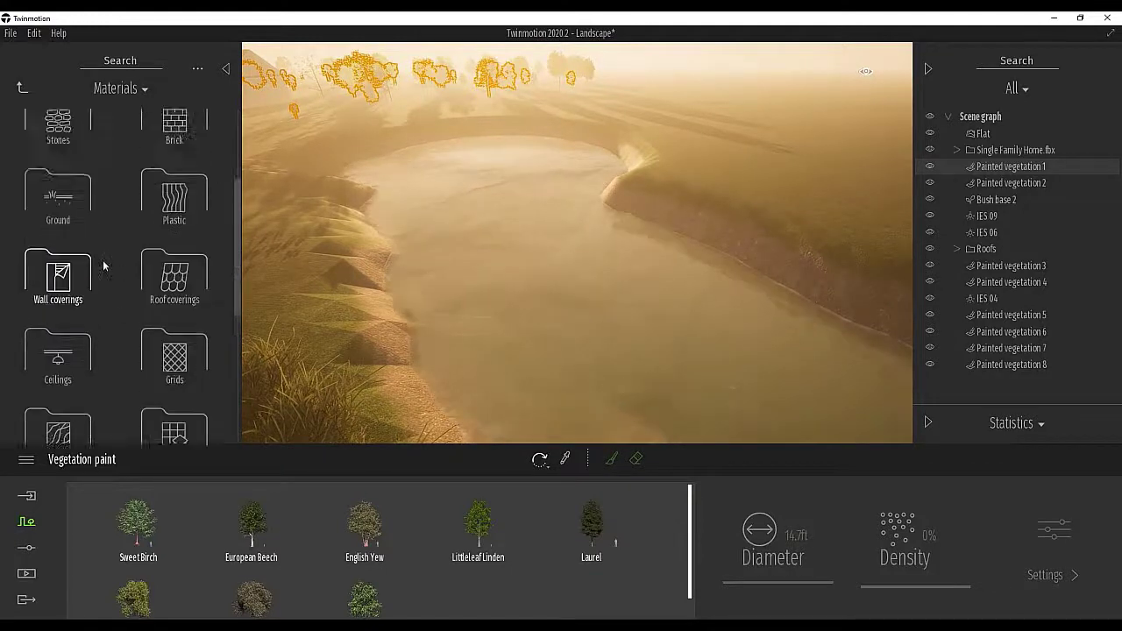
pyautogui.scroll(-2, 104, 274)
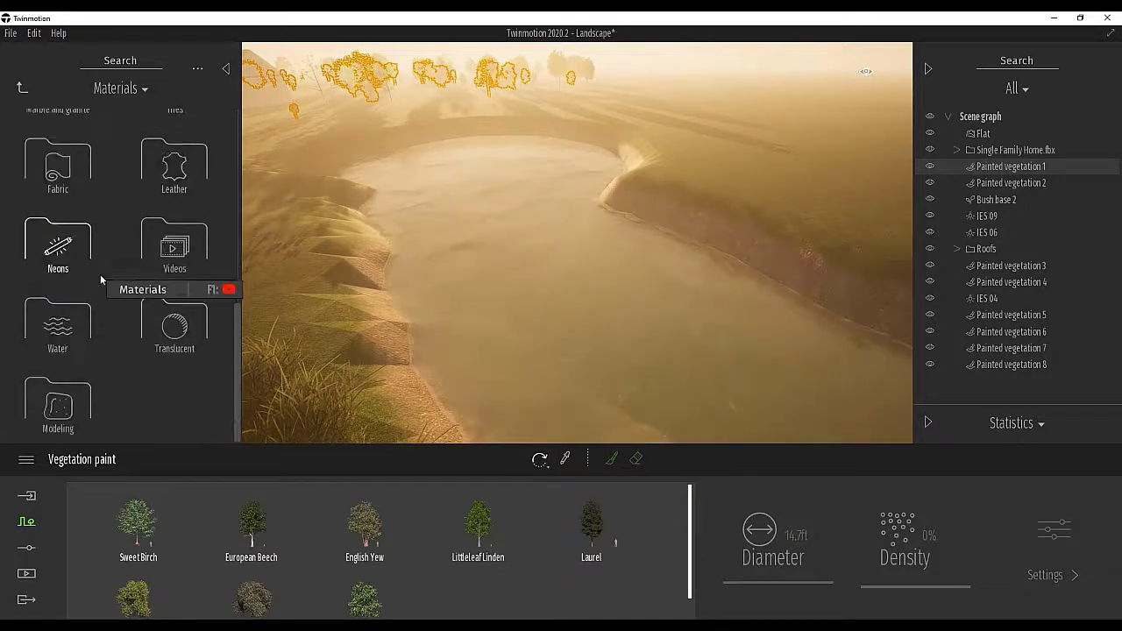
pyautogui.click(54, 323)
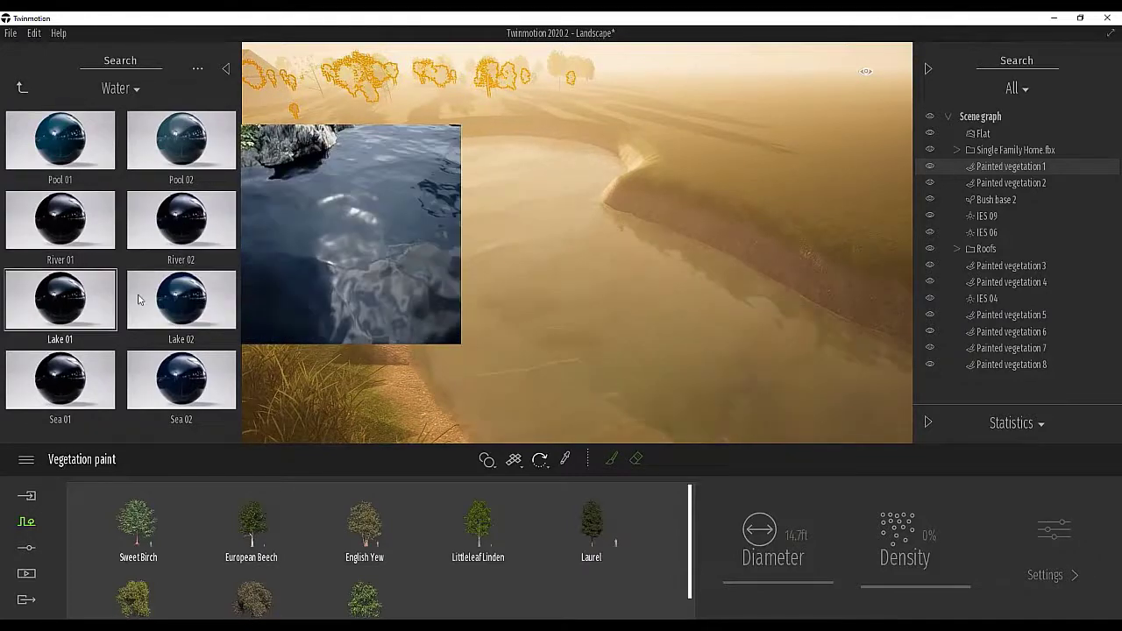
pyautogui.moveTo(179, 303); pyautogui.dragTo(462, 250)
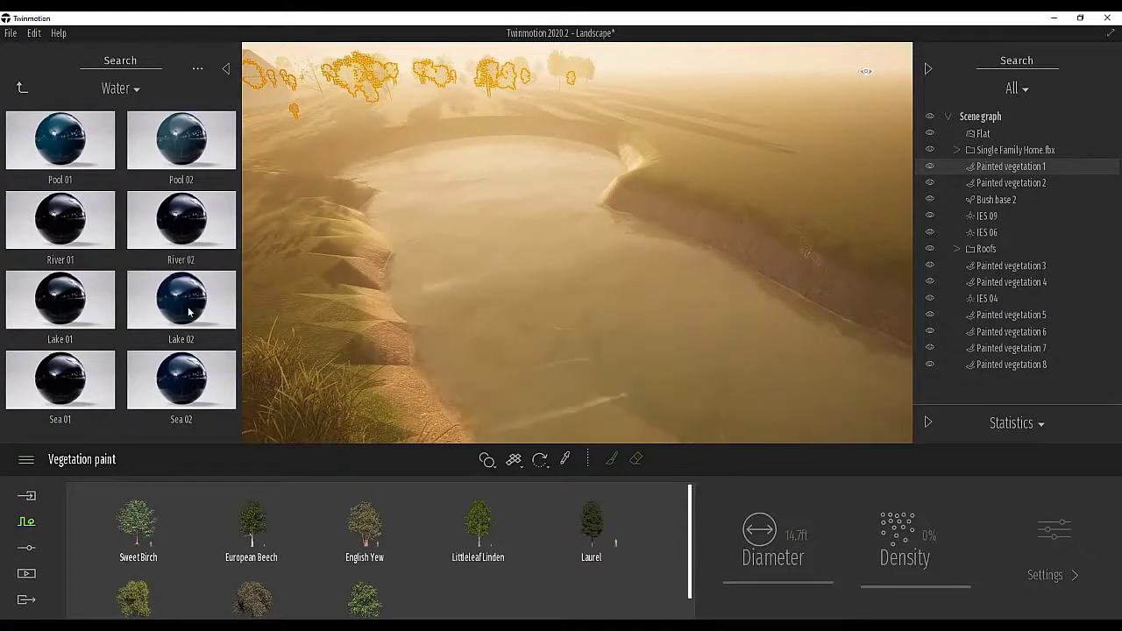
# Inspect the river's water from the bank and look through the water materials and water objects in the library
pyautogui.moveTo(481, 297); pyautogui.dragTo(445, 273, button='right')
pyautogui.moveTo(208, 309)
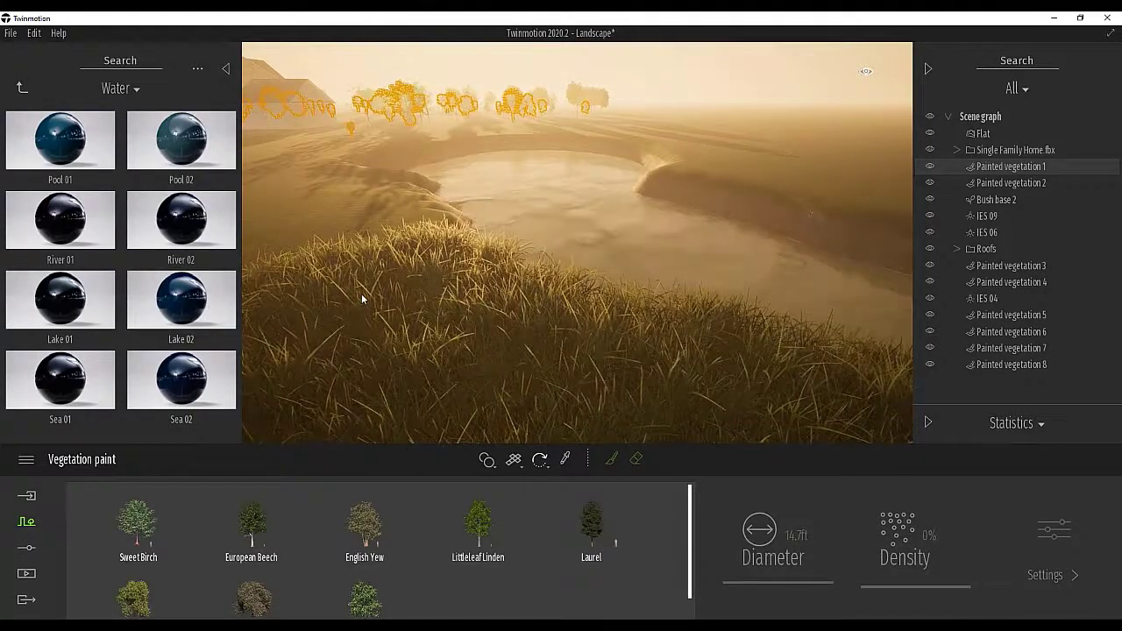
pyautogui.press('w')
pyautogui.moveTo(362, 299); pyautogui.dragTo(385, 314, button='right')
pyautogui.moveTo(194, 298)
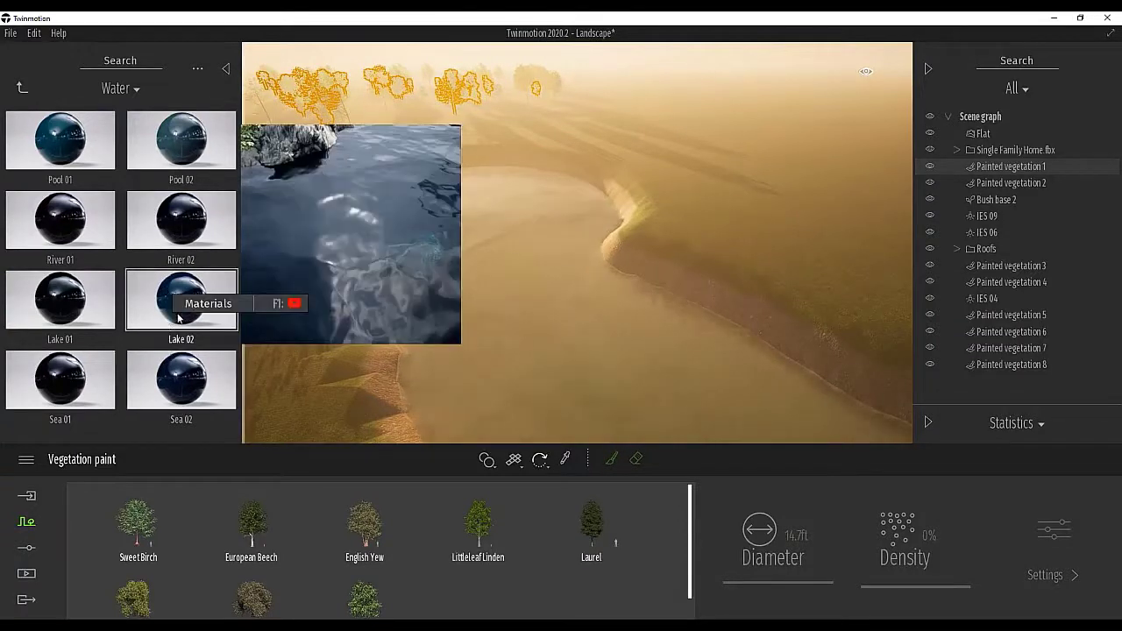
pyautogui.click(22, 89)
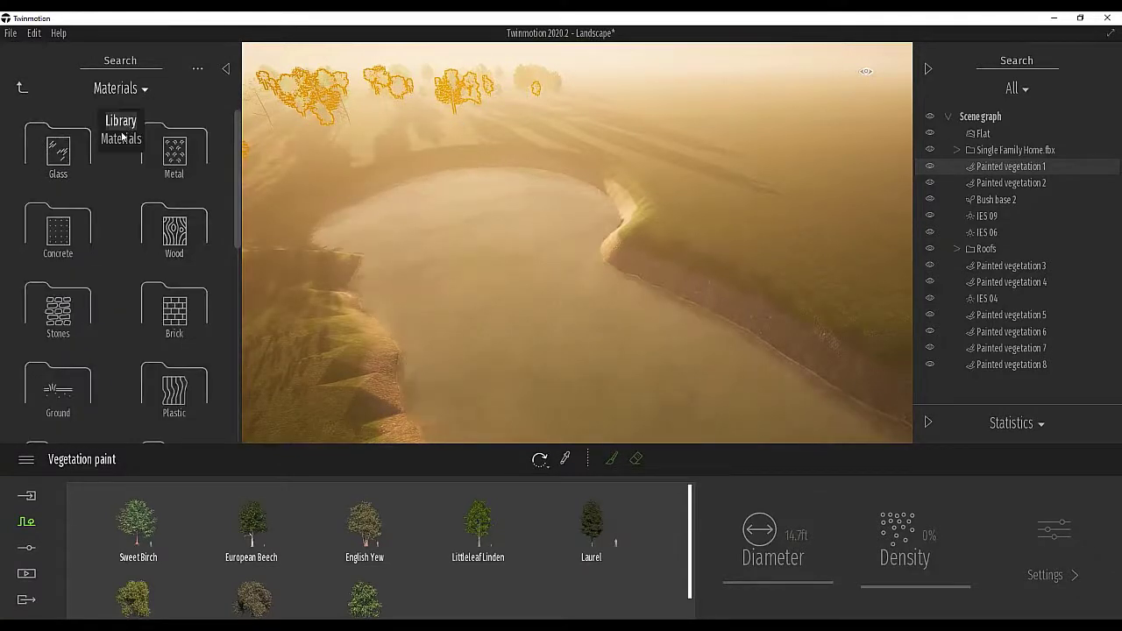
pyautogui.click(121, 121)
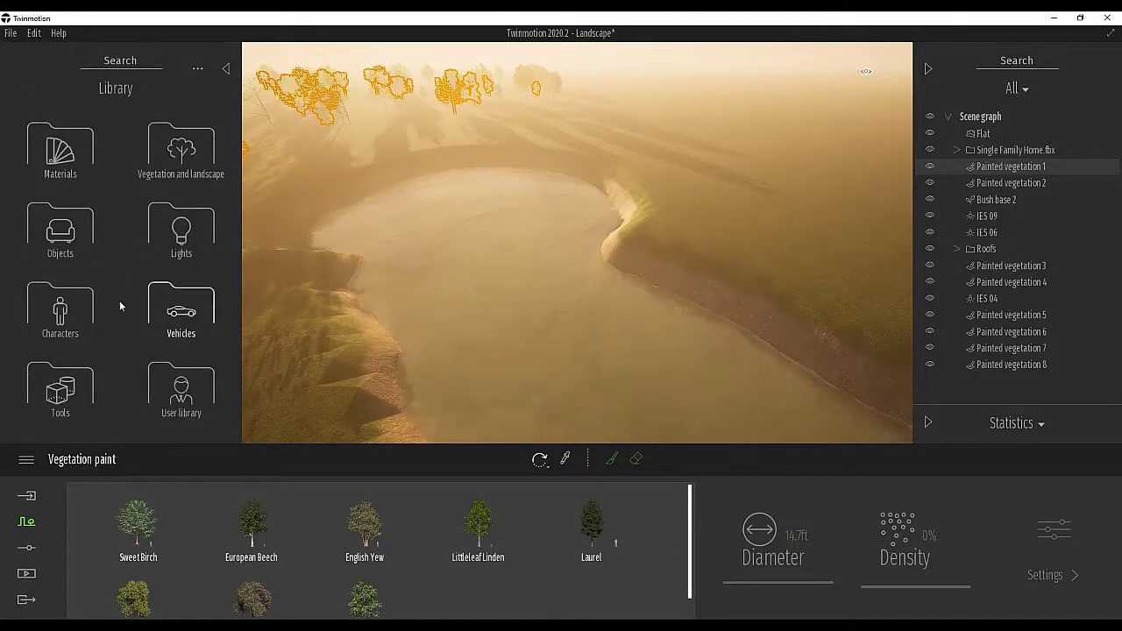
pyautogui.click(60, 232)
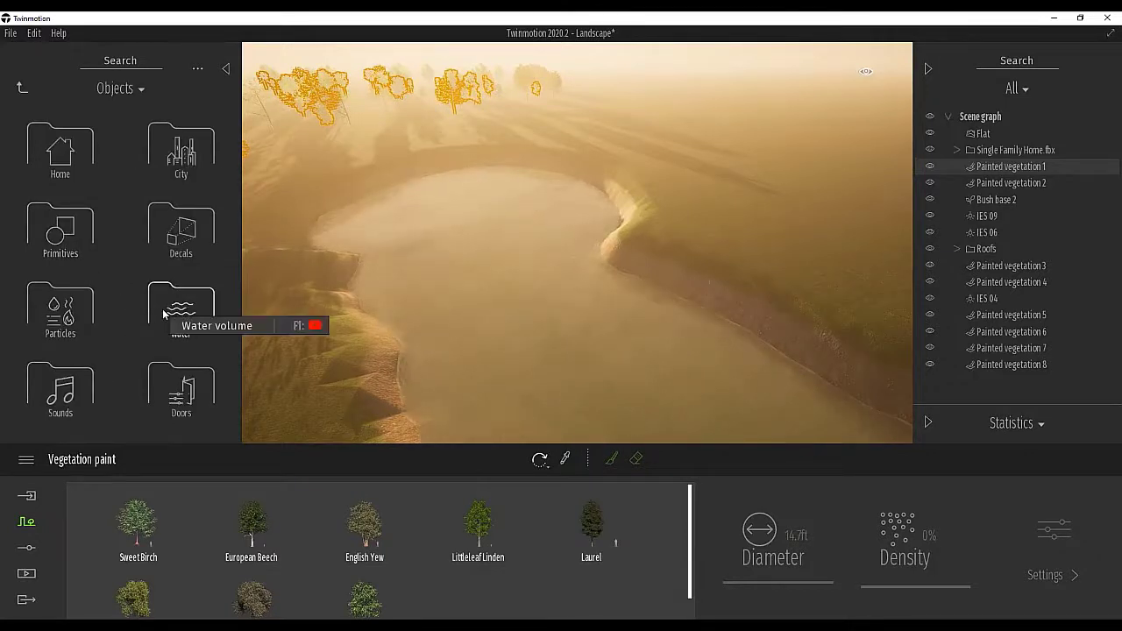
pyautogui.click(157, 314)
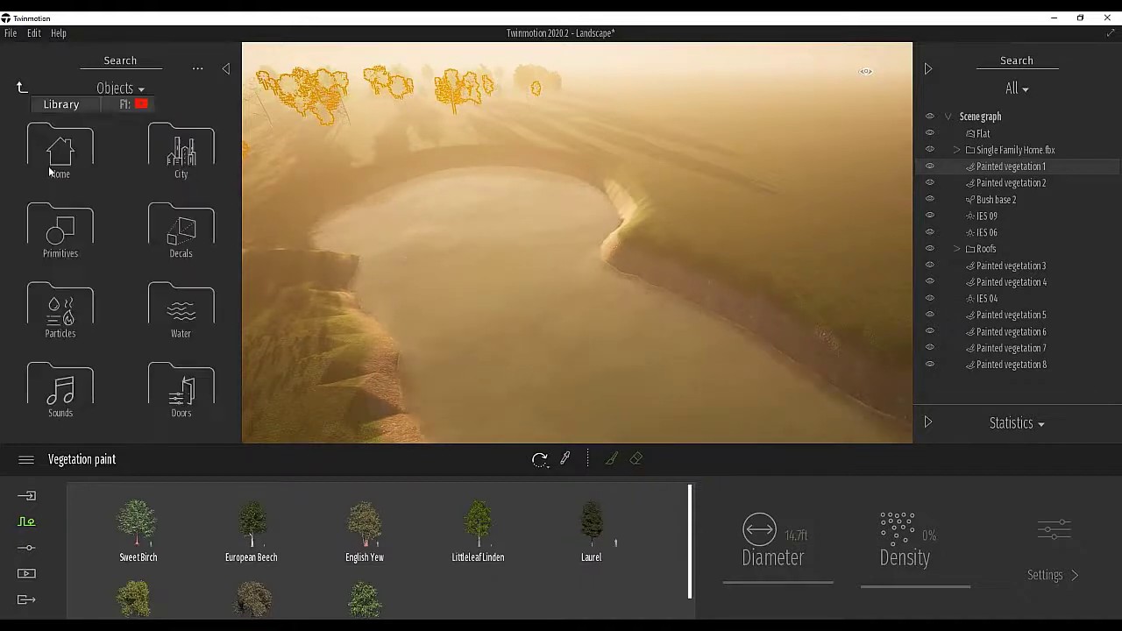
# Place a Water jet 03 particle effect in the middle of the river's wide basin
pyautogui.click(61, 311)
pyautogui.scroll(-5, 148, 326)
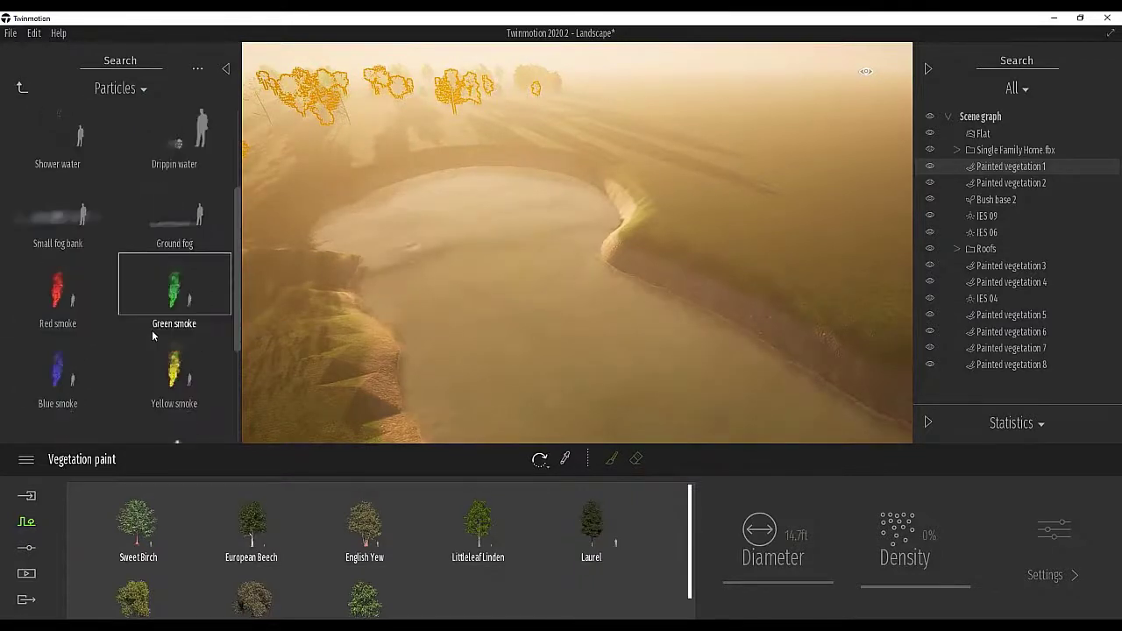
pyautogui.moveTo(274, 288); pyautogui.dragTo(464, 256)
pyautogui.moveTo(553, 311); pyautogui.dragTo(600, 298, button='right')
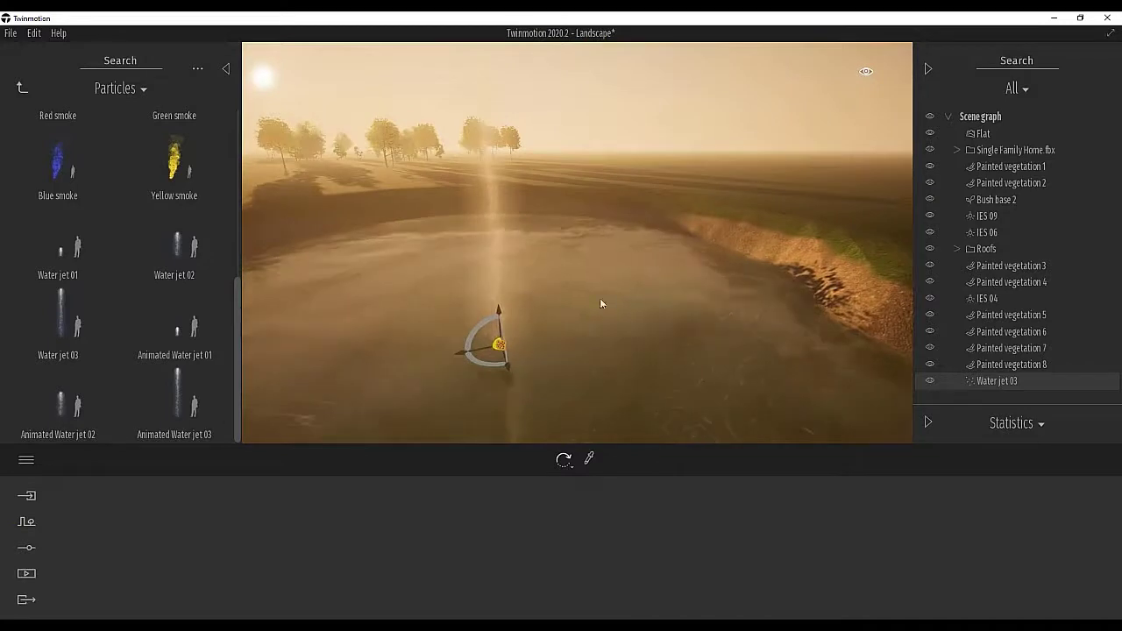
pyautogui.click(587, 256)
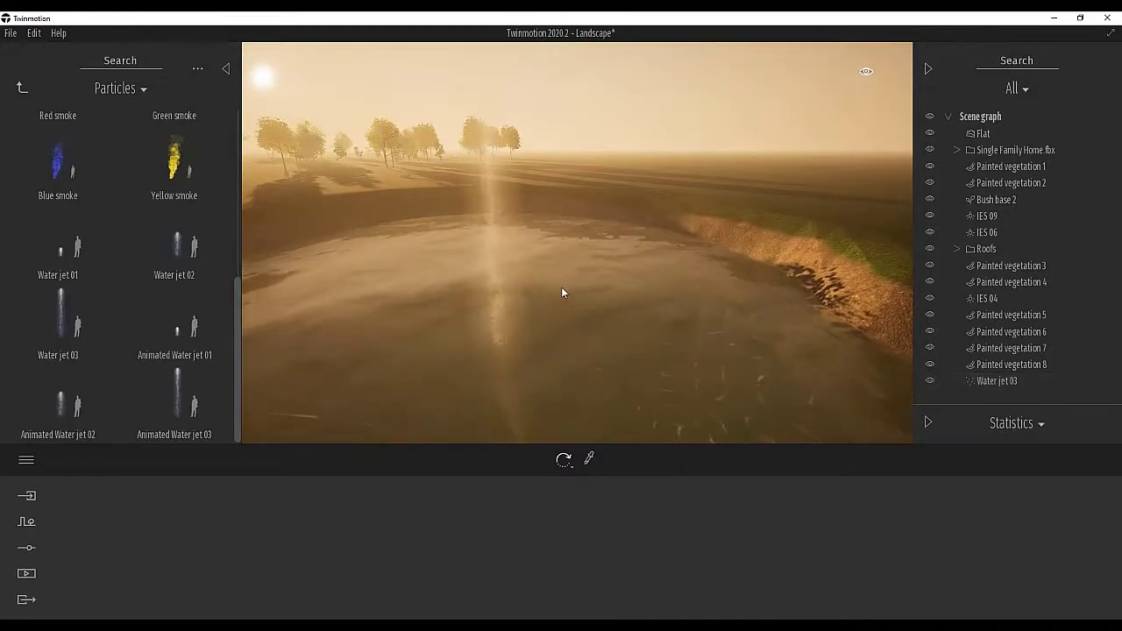
# Place an Animated Water jet 01 on the water near the tall jet
pyautogui.moveTo(561, 287); pyautogui.dragTo(652, 279, button='right')
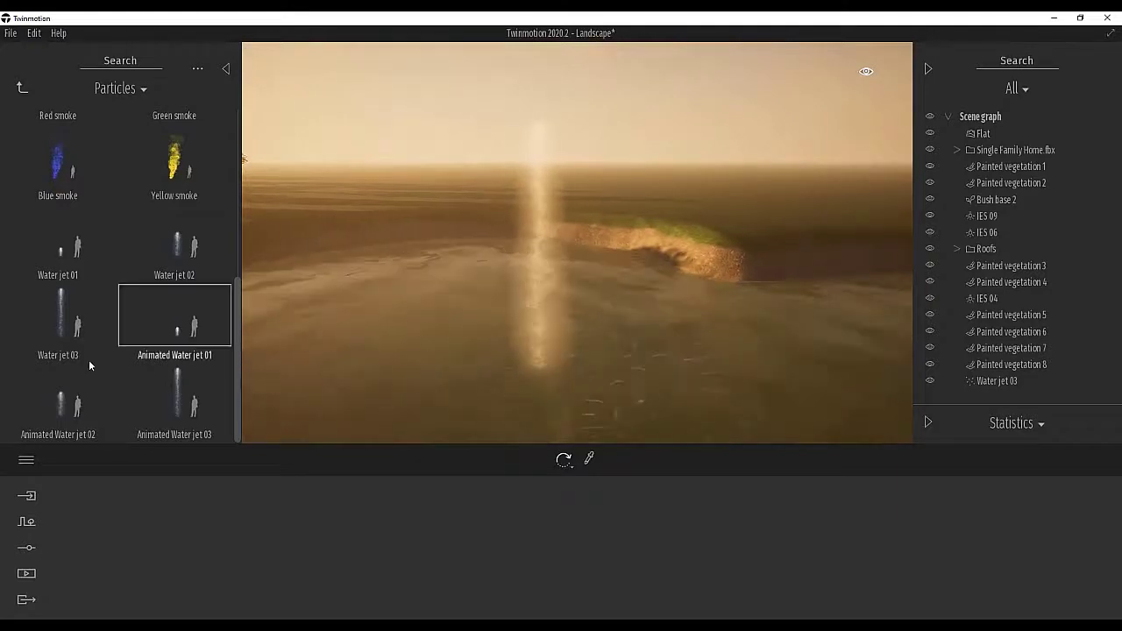
pyautogui.press('d')
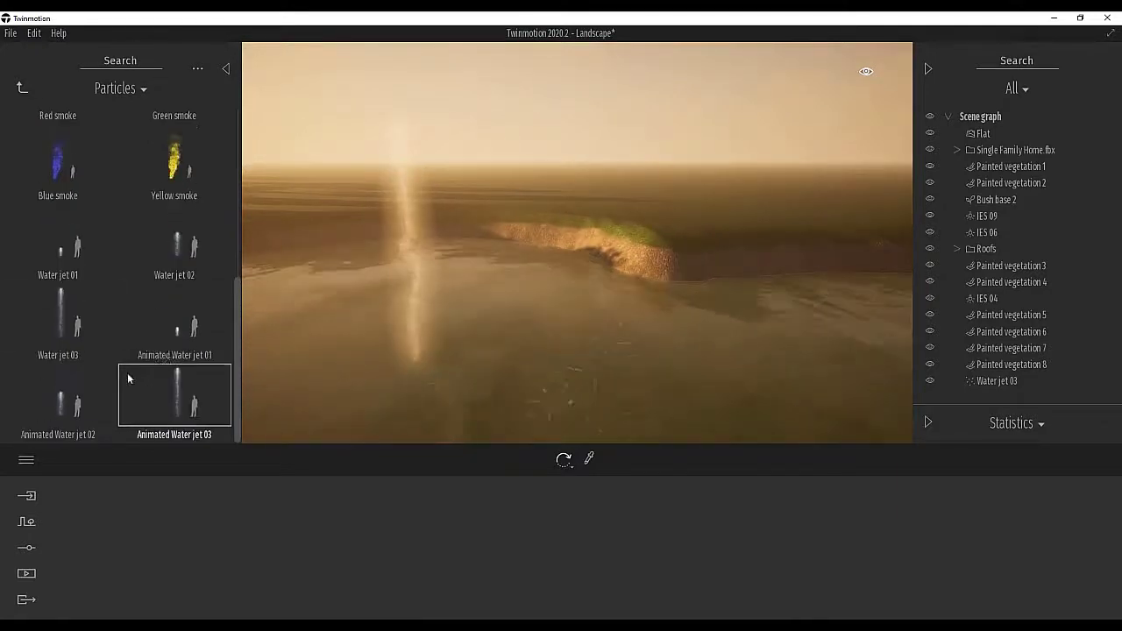
pyautogui.moveTo(178, 337); pyautogui.dragTo(311, 374)
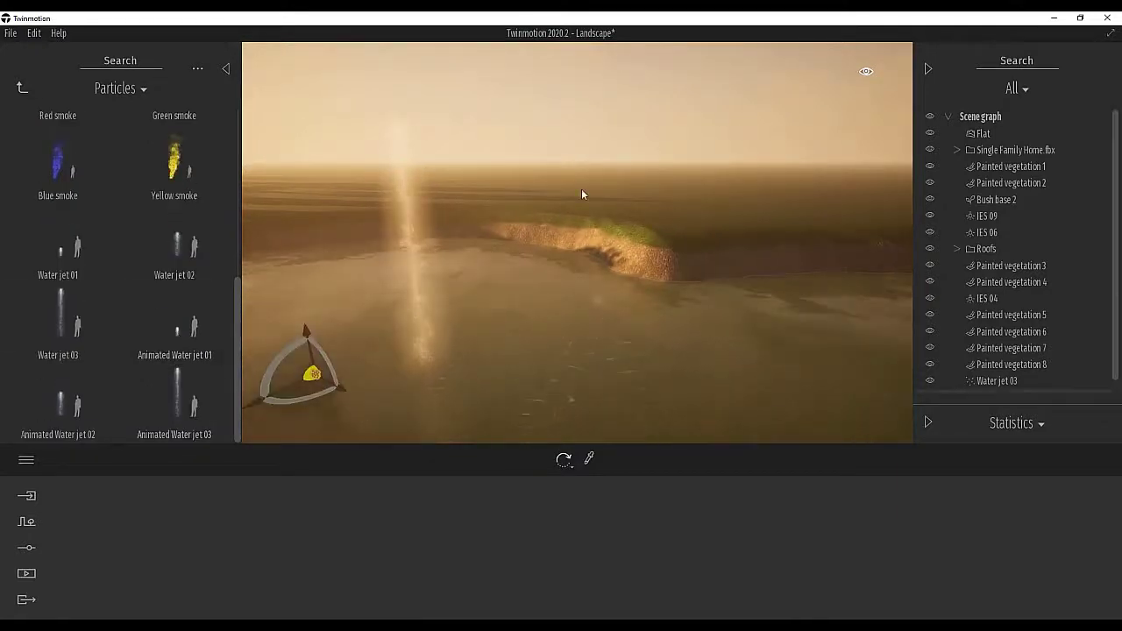
pyautogui.press('Escape')
# Examine the two water jets from the riverbank, from above and from beside the house
pyautogui.moveTo(533, 300); pyautogui.dragTo(455, 300, button='right')
pyautogui.press('s')
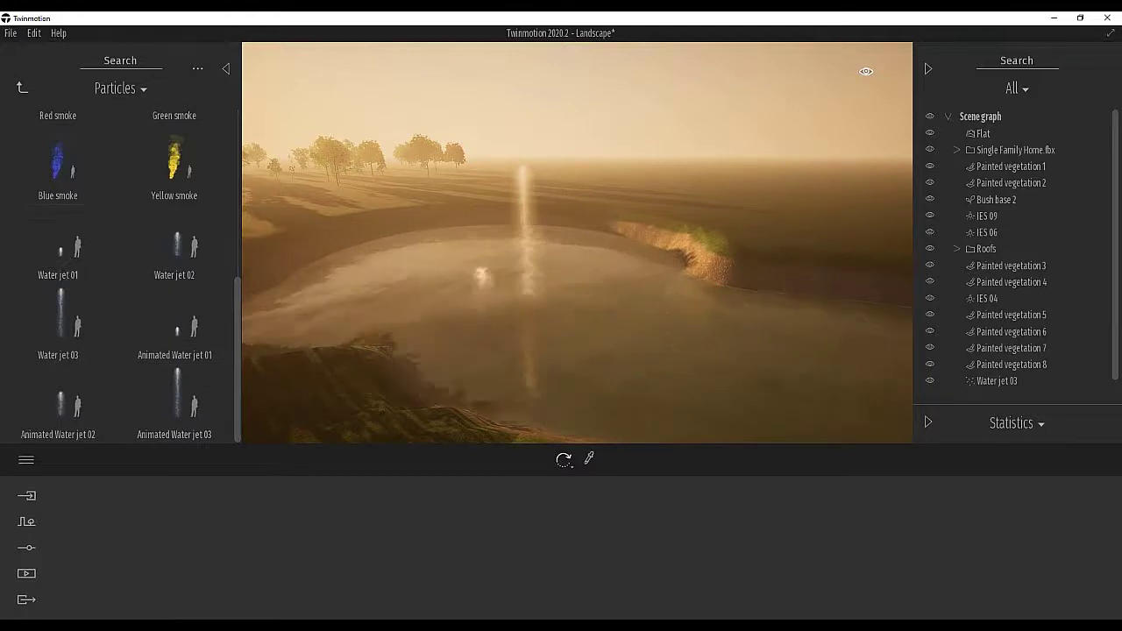
pyautogui.press('s')
pyautogui.moveTo(551, 295); pyautogui.dragTo(401, 298, button='right')
pyautogui.press('d')
pyautogui.press('s')
pyautogui.press('w')
pyautogui.press('a')
pyautogui.press('a')
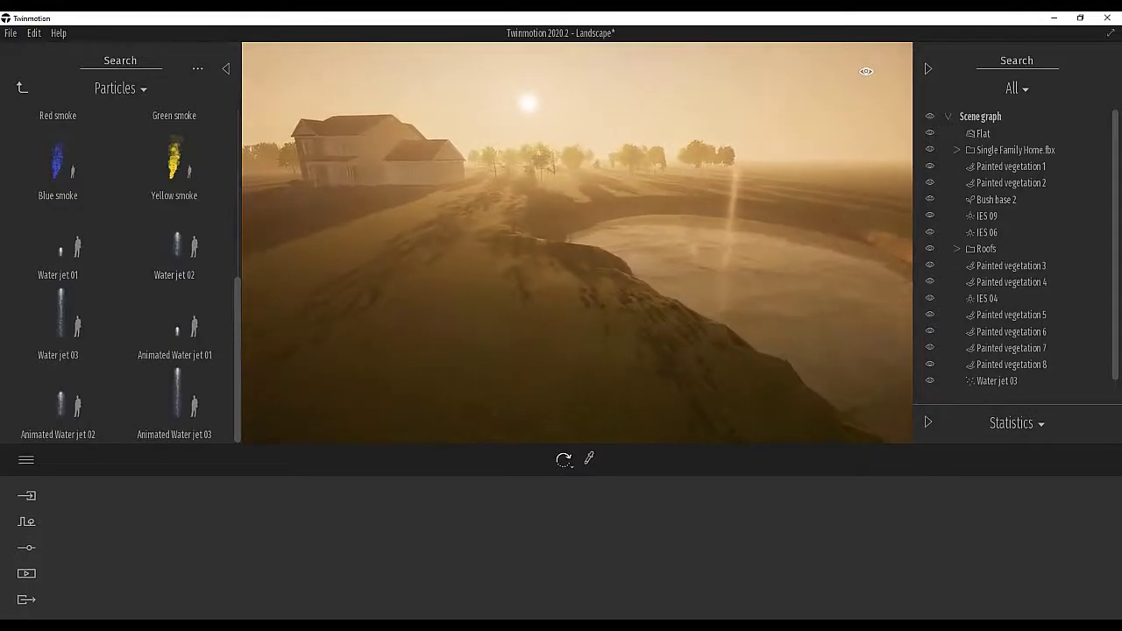
pyautogui.moveTo(448, 253); pyautogui.dragTo(707, 152, button='right')
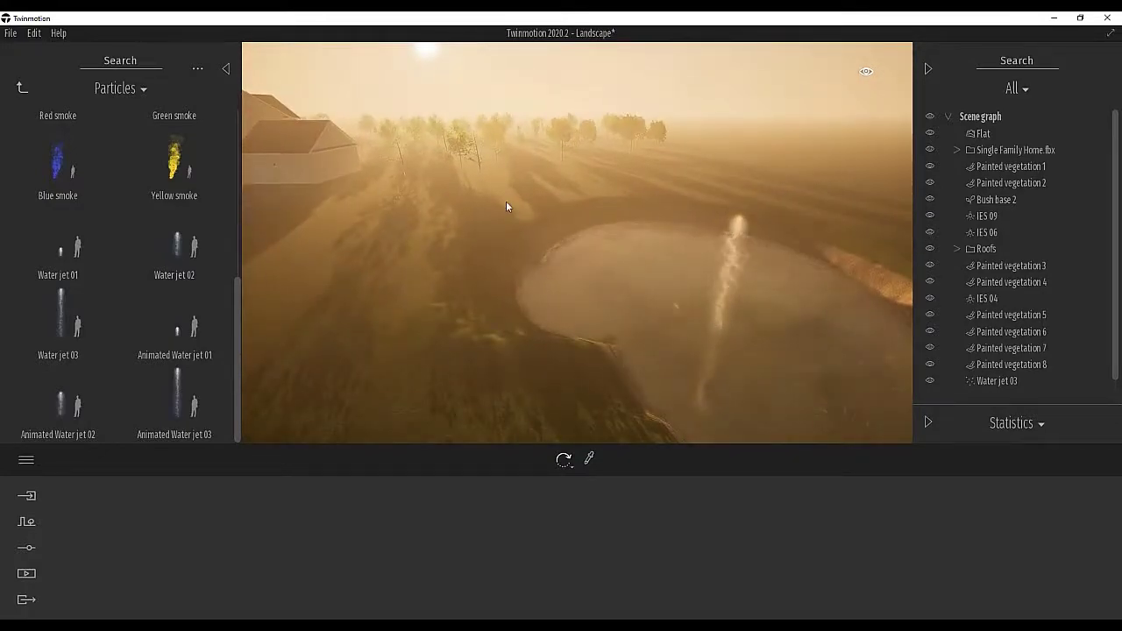
pyautogui.press('a')
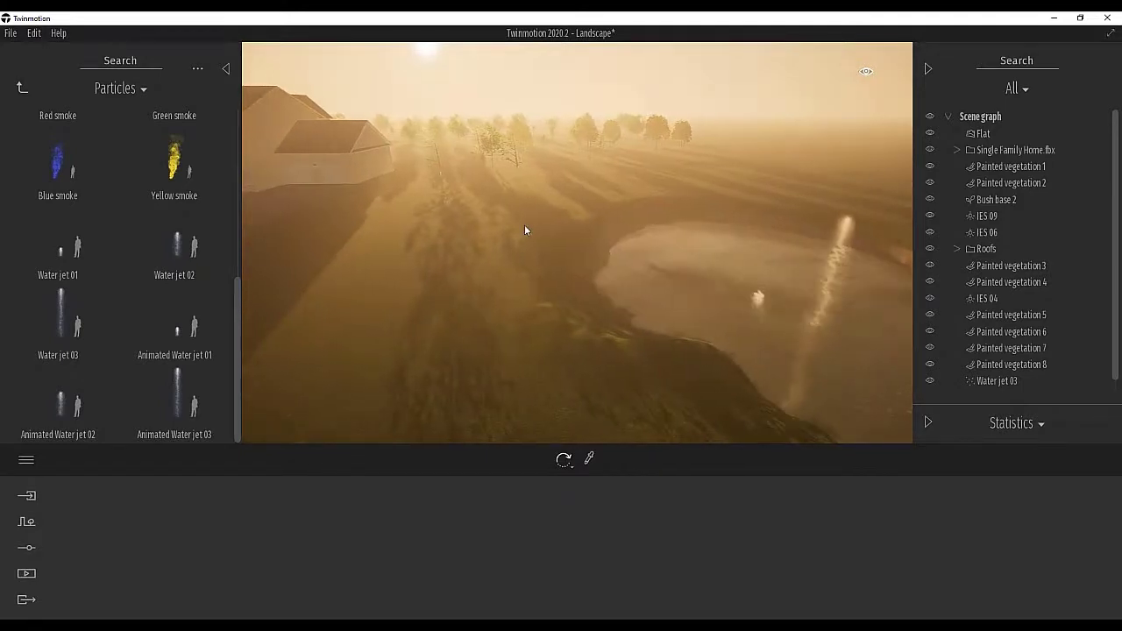
pyautogui.press('a')
pyautogui.press('d')
pyautogui.press('a')
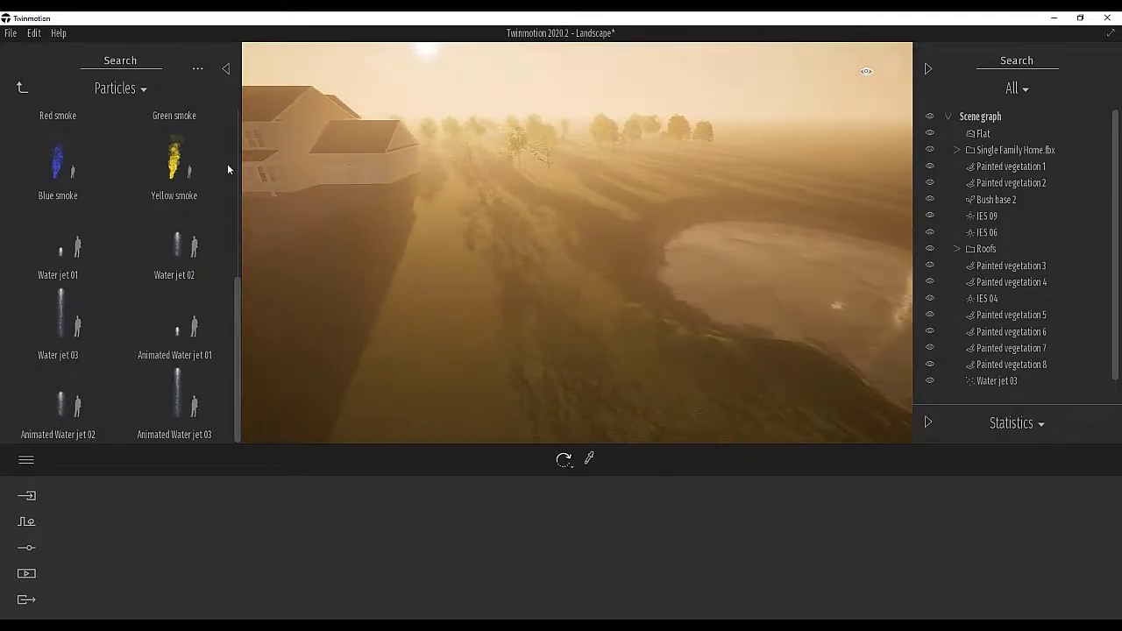
pyautogui.moveTo(368, 203); pyautogui.dragTo(641, 201, button='right')
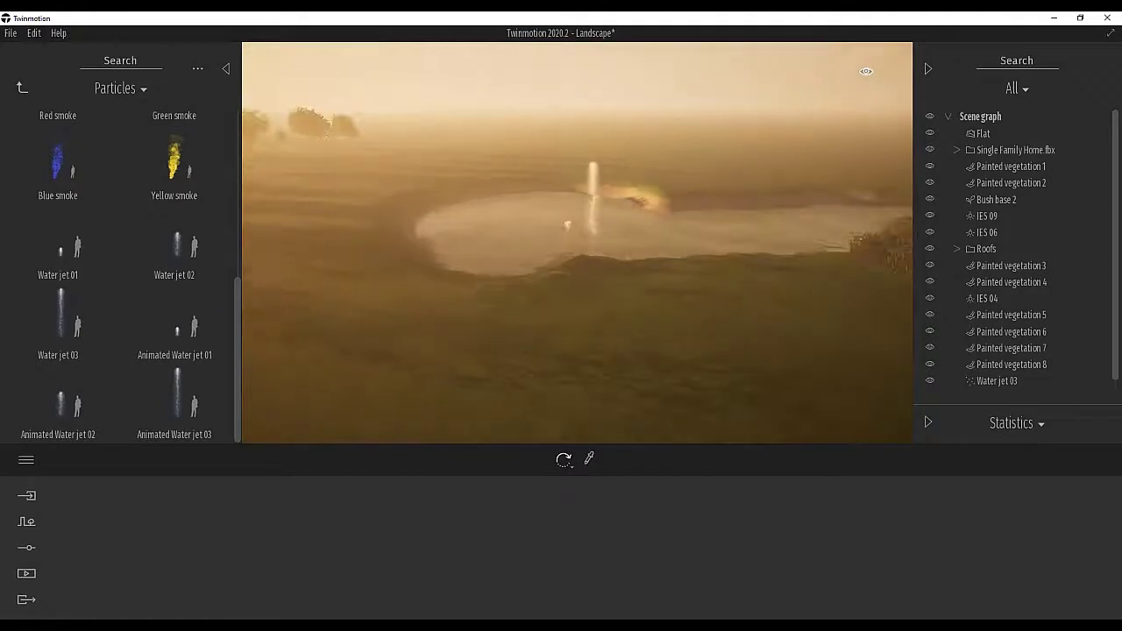
pyautogui.moveTo(263, 121); pyautogui.dragTo(197, 117, button='right')
# Place a Base circle 10m primitive on the ground between the house and the river
pyautogui.click(22, 88)
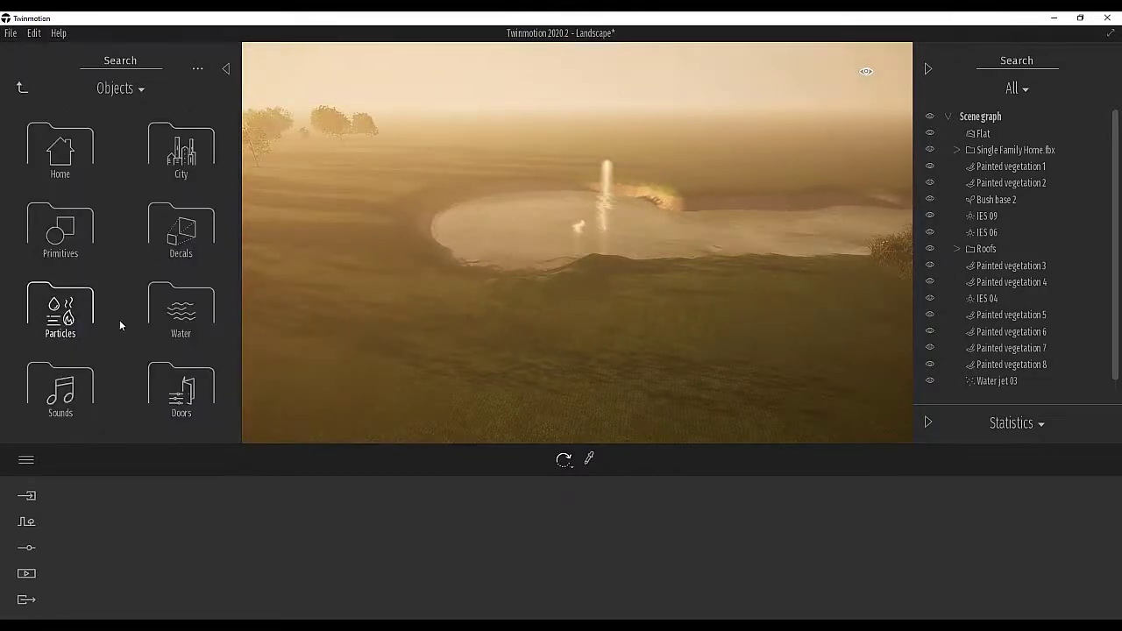
pyautogui.moveTo(516, 299); pyautogui.dragTo(110, 246, button='right')
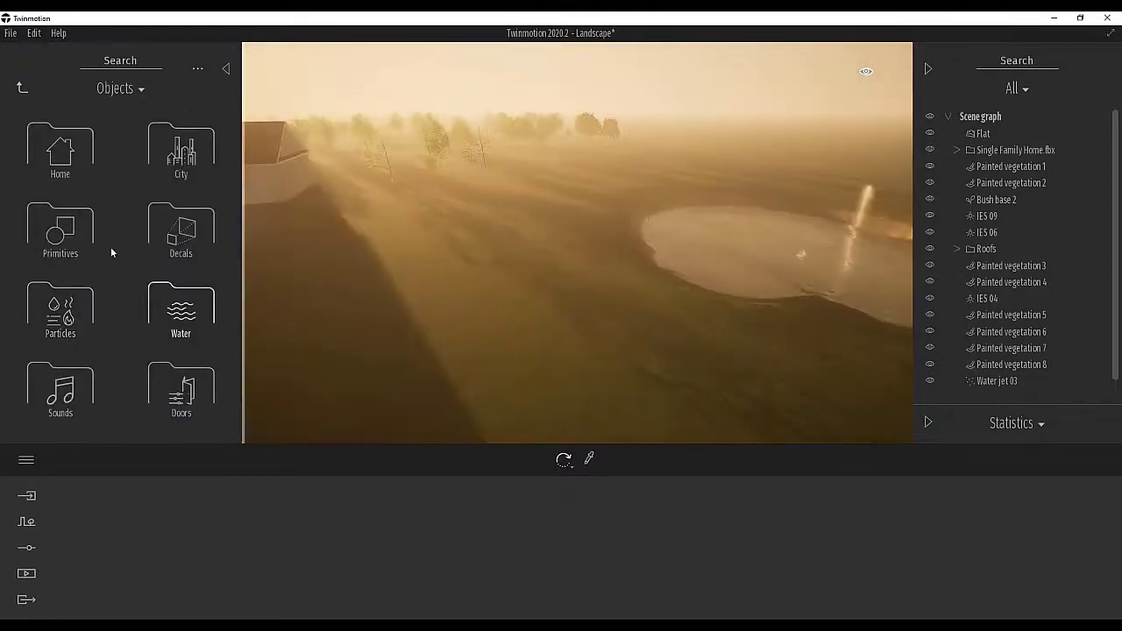
pyautogui.click(60, 230)
pyautogui.moveTo(174, 142); pyautogui.dragTo(582, 375)
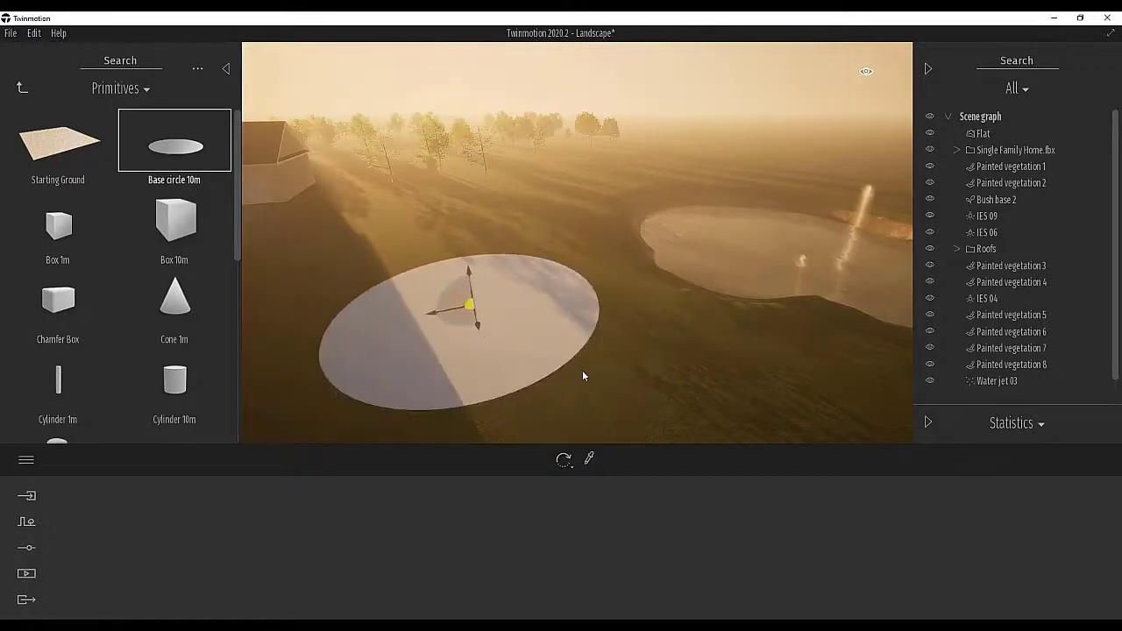
pyautogui.click(576, 352)
pyautogui.hotkey('ctrl', 'z')
pyautogui.moveTo(563, 273); pyautogui.dragTo(512, 233, button='right')
pyautogui.press('w')
pyautogui.press('s')
# Start a vegetation scatter and add Lawn 01 and Dry Grass 01 to its model palette
pyautogui.click(23, 88)
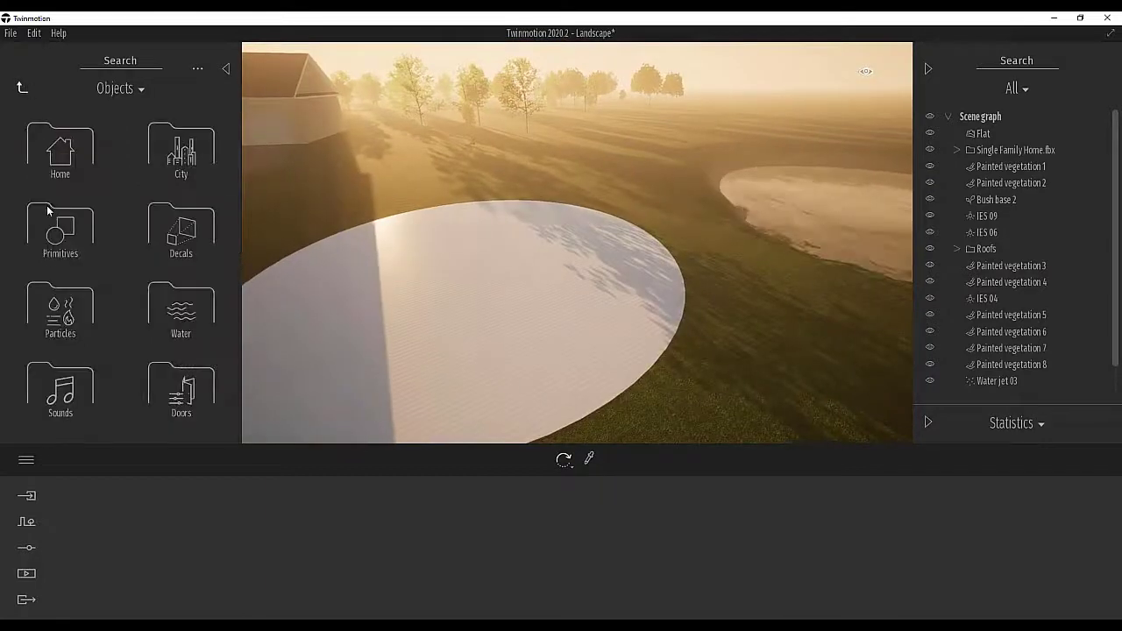
pyautogui.click(32, 526)
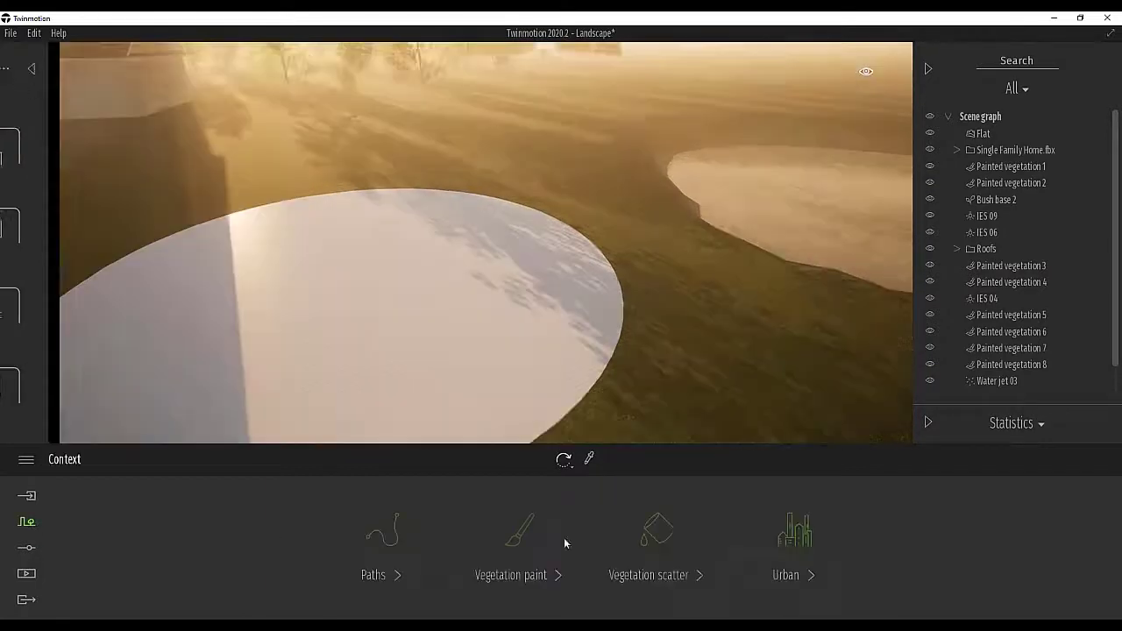
pyautogui.click(656, 529)
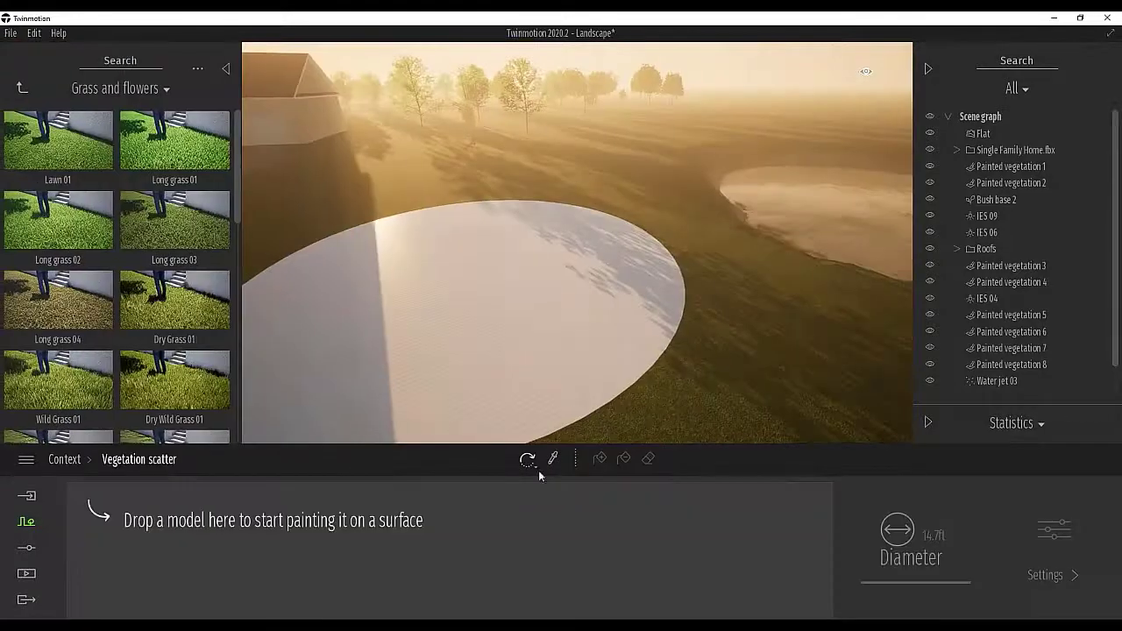
pyautogui.scroll(-1, 58, 144)
pyautogui.moveTo(58, 132); pyautogui.dragTo(158, 530)
pyautogui.moveTo(166, 131); pyautogui.dragTo(180, 195)
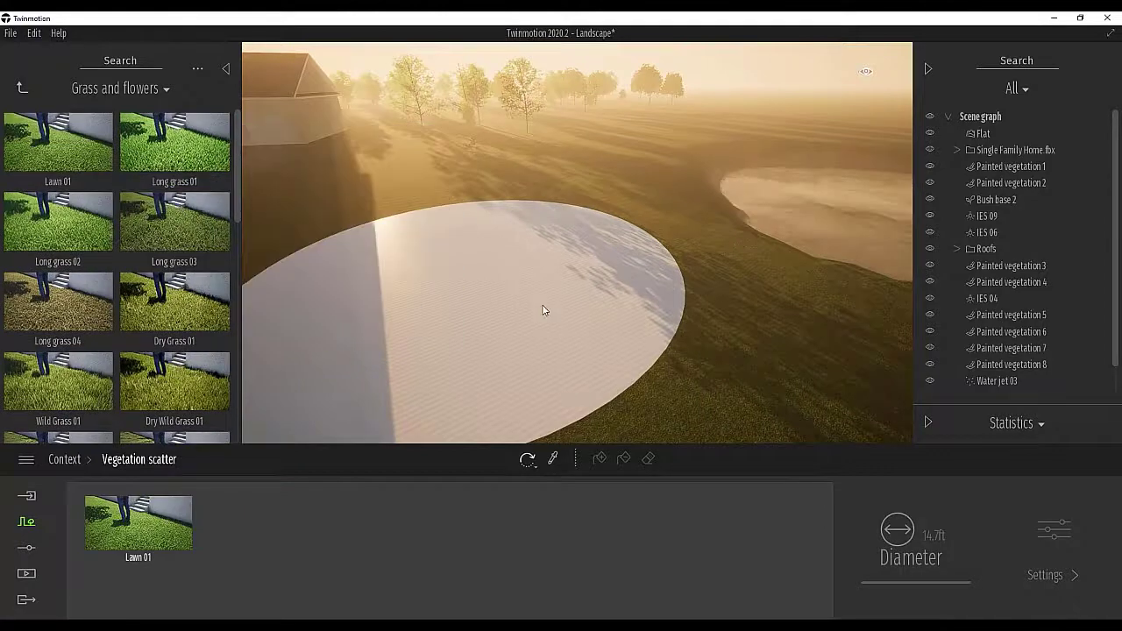
pyautogui.moveTo(171, 305); pyautogui.dragTo(285, 528)
# Add TallGrass 04 to the scatter palette and select it together with Lawn 01 and Dry Grass 01
pyautogui.scroll(-1, 181, 330)
pyautogui.scroll(-2, 180, 338)
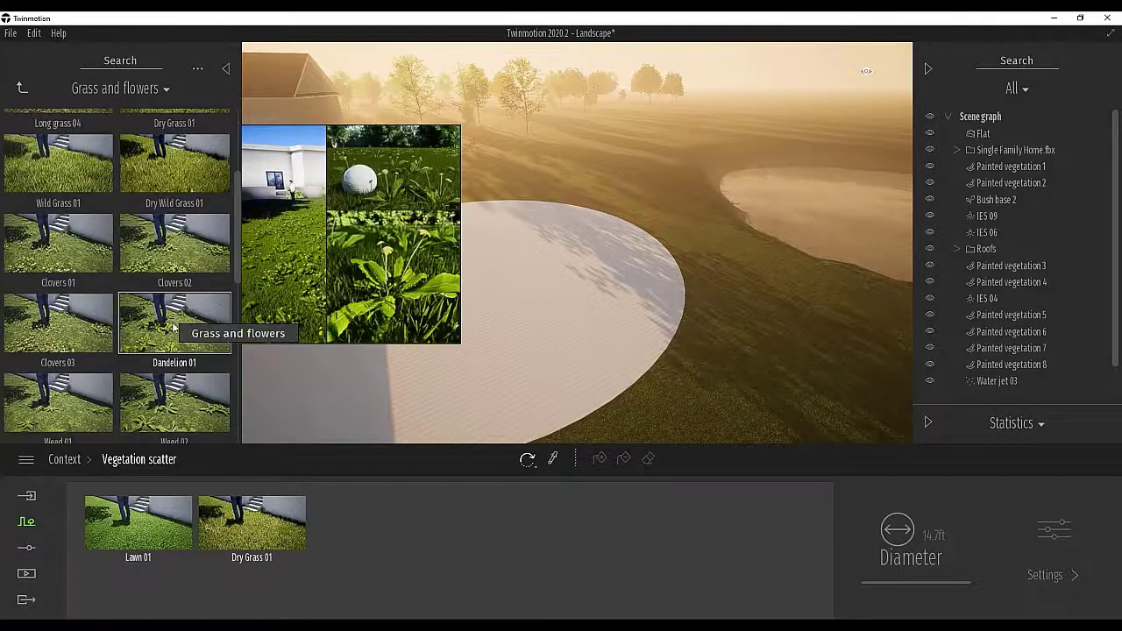
pyautogui.scroll(-2, 171, 326)
pyautogui.scroll(-2, 168, 324)
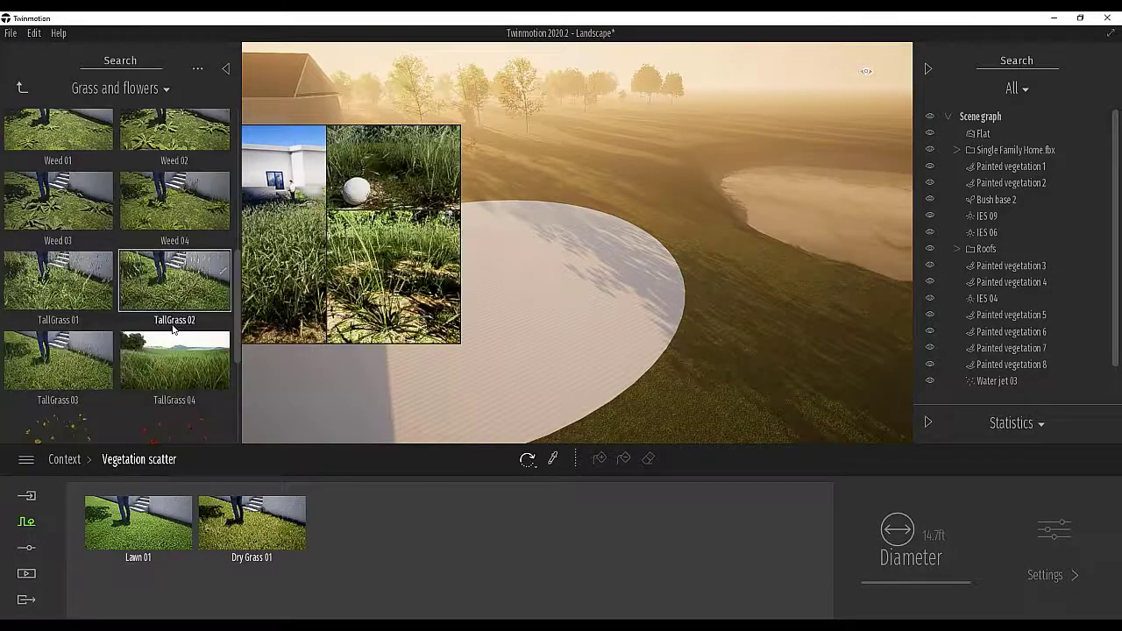
pyautogui.moveTo(211, 357); pyautogui.dragTo(355, 517)
pyautogui.click(350, 526)
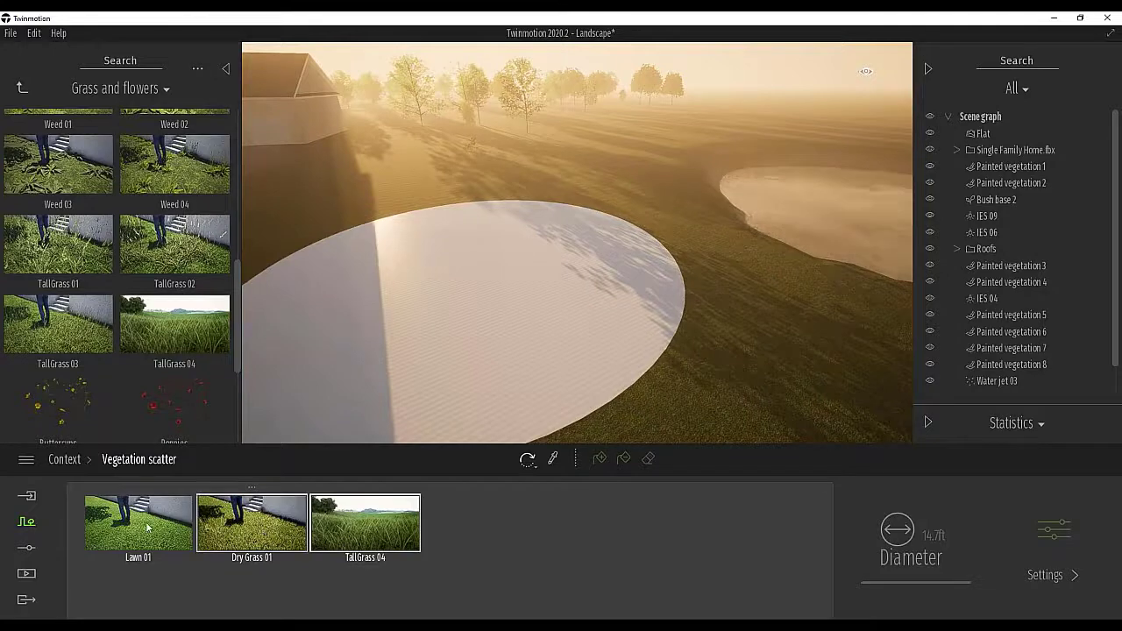
# Scatter the three selected grasses over the Base circle 10m, applying them repeatedly for denser coverage
pyautogui.click(539, 336)
pyautogui.moveTo(539, 337); pyautogui.dragTo(686, 345, button='middle')
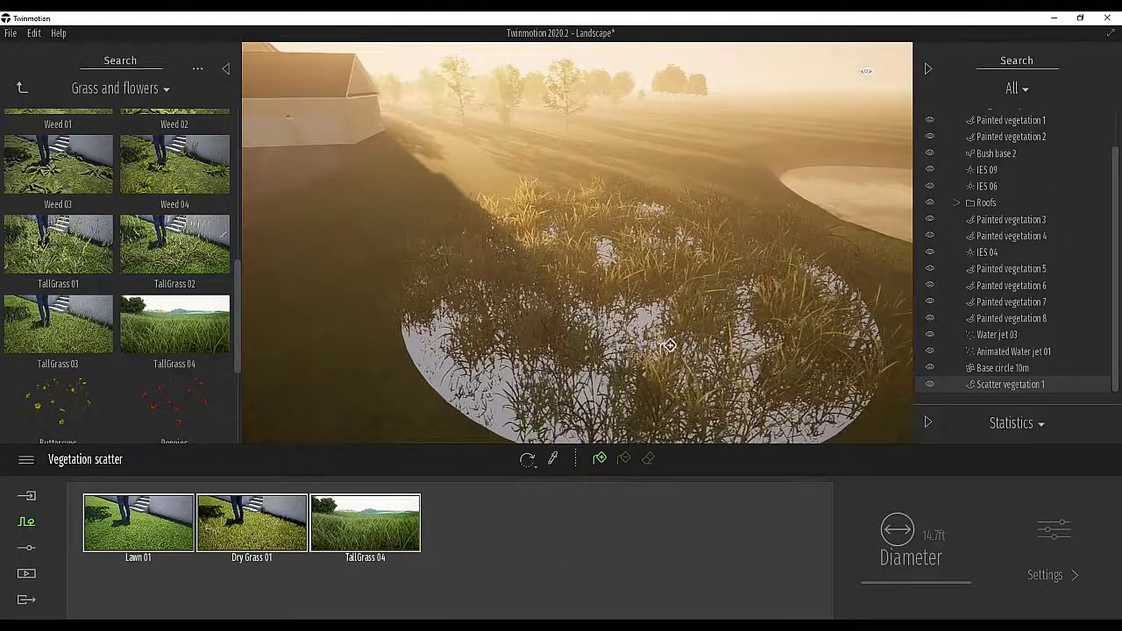
pyautogui.click(565, 337)
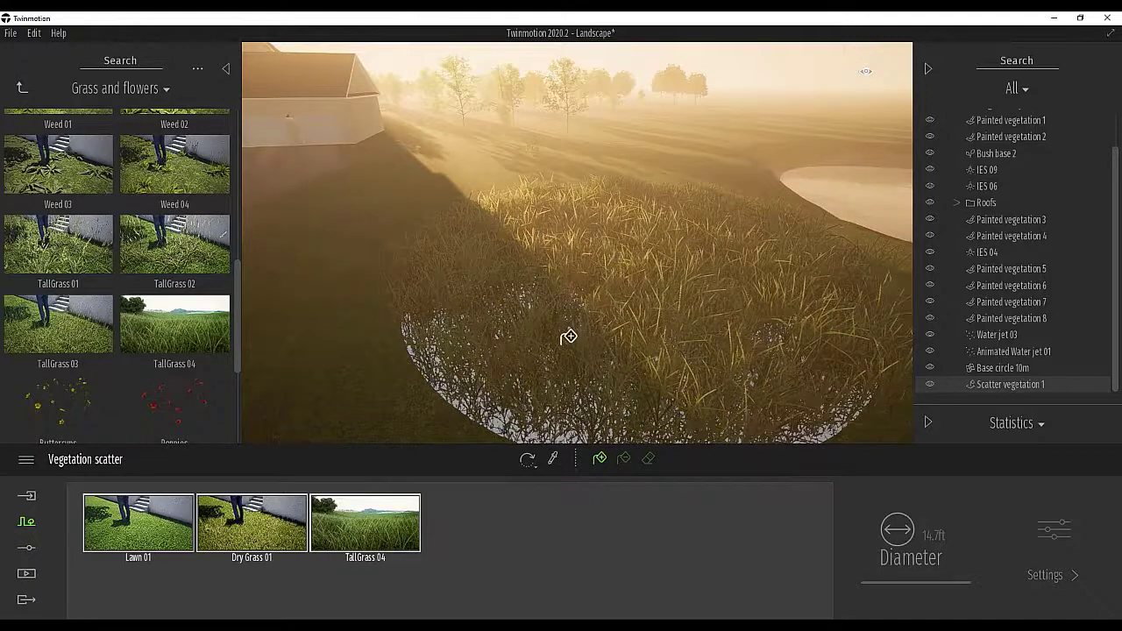
pyautogui.moveTo(568, 336); pyautogui.dragTo(511, 367)
pyautogui.scroll(-3, 615, 330)
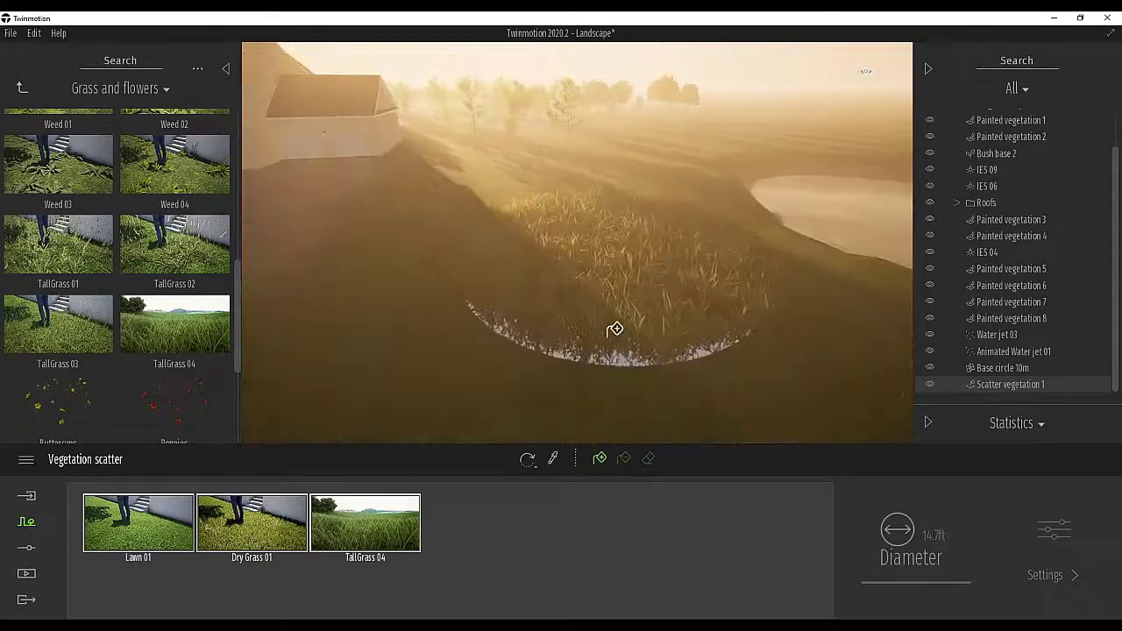
# Examine the mixed grasses on the circle from above and from close to ground level
pyautogui.moveTo(613, 305); pyautogui.dragTo(561, 293, button='right')
pyautogui.press('w')
pyautogui.press('d')
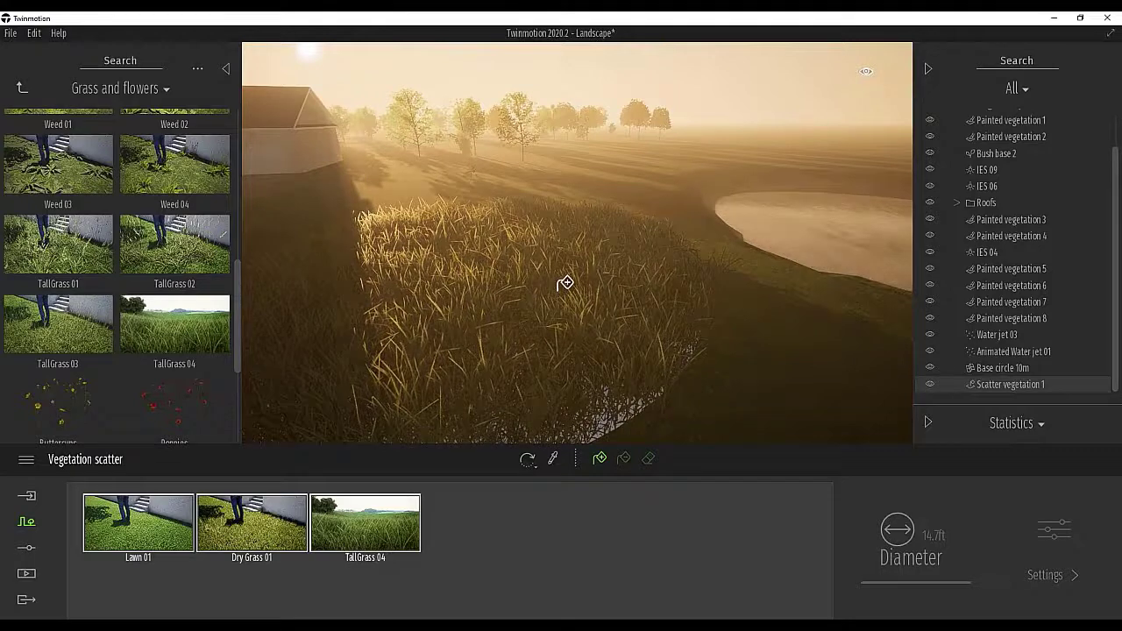
pyautogui.moveTo(517, 352); pyautogui.dragTo(619, 356, button='right')
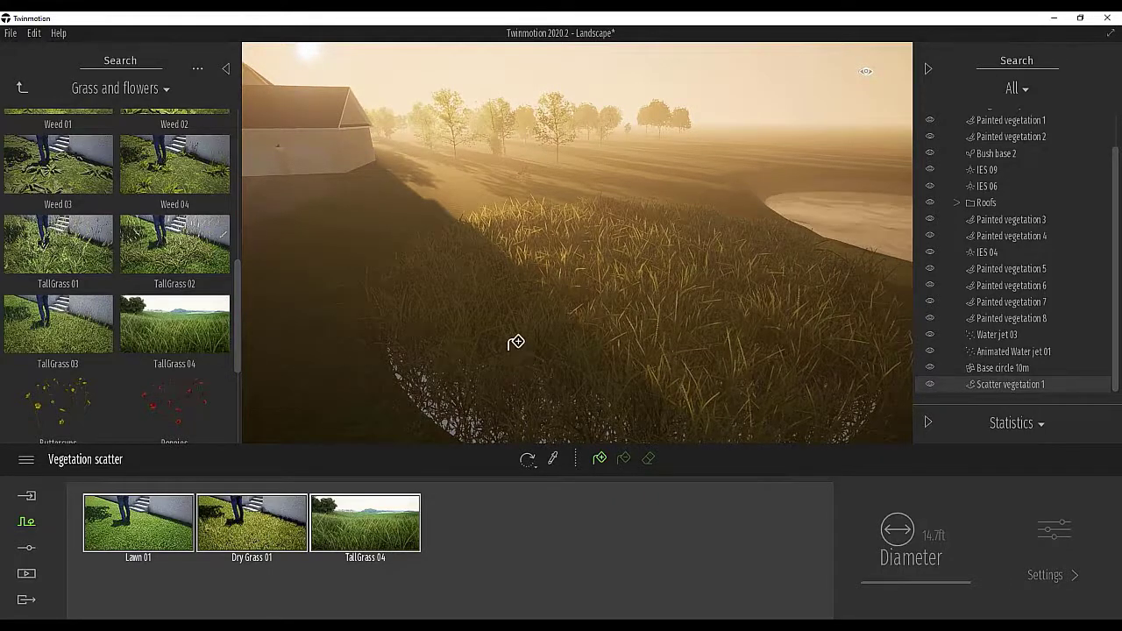
pyautogui.press('w')
pyautogui.moveTo(516, 342)
pyautogui.mouseDown(button='right')
pyautogui.moveTo(514, 326)
pyautogui.moveTo(457, 340)
pyautogui.mouseUp(button='right')
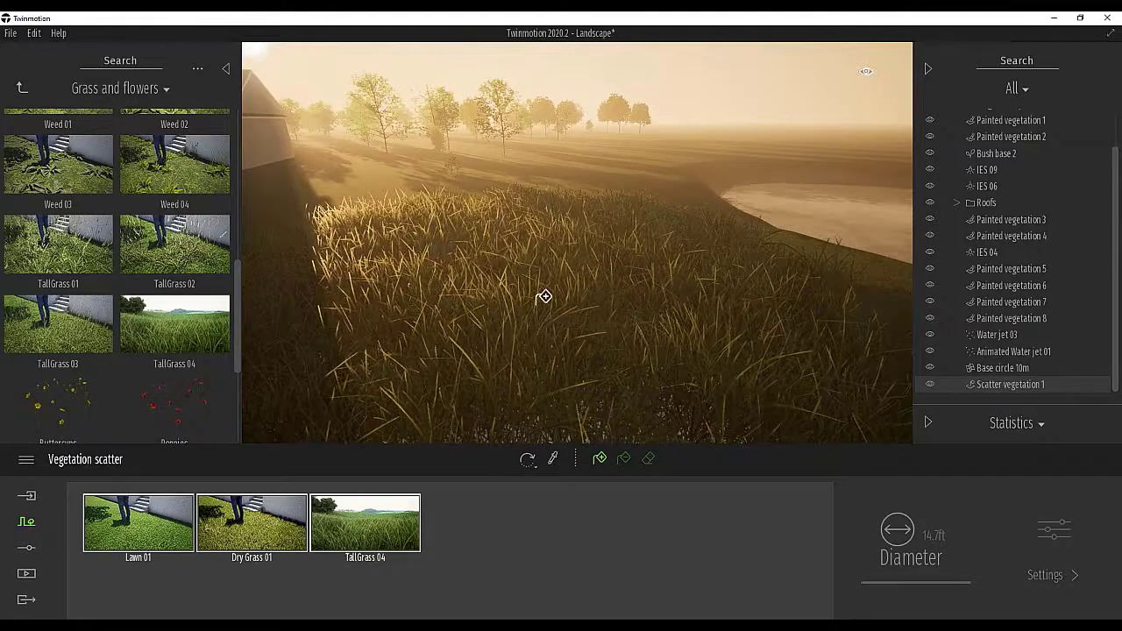
pyautogui.press('w')
pyautogui.moveTo(571, 301)
pyautogui.mouseDown(button='right')
pyautogui.moveTo(495, 267)
pyautogui.moveTo(528, 276)
pyautogui.mouseUp(button='right')
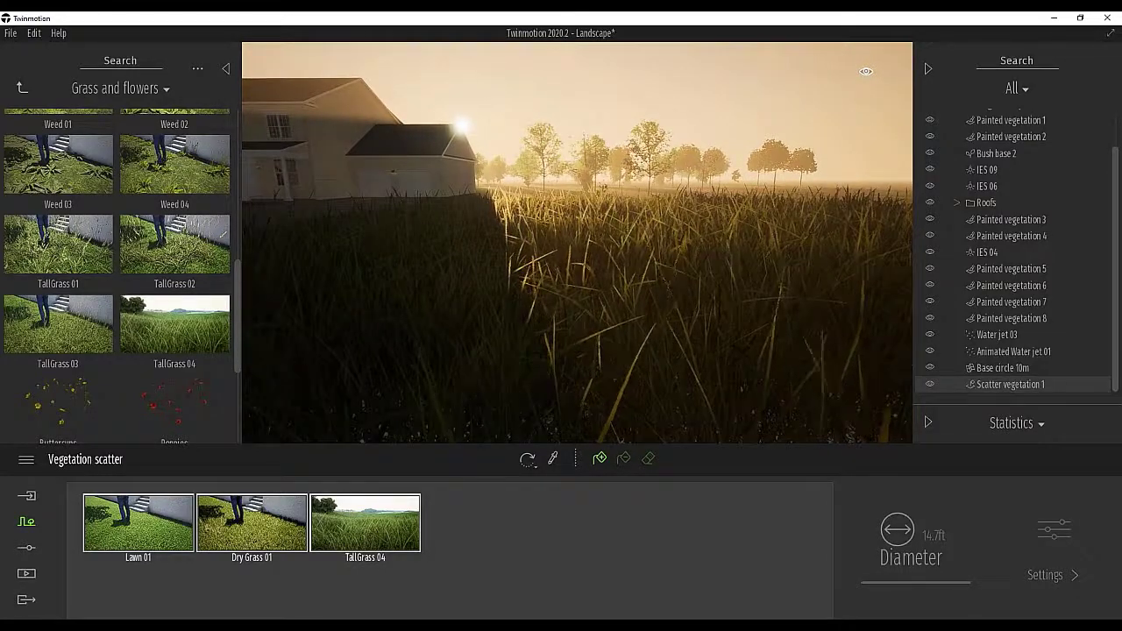
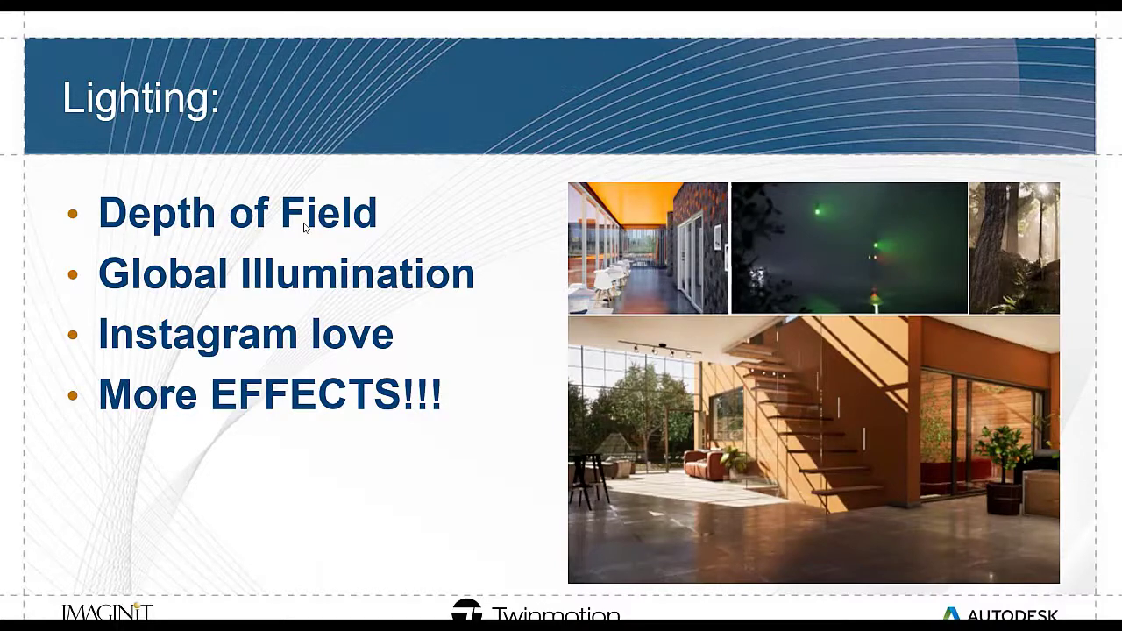
# Switch to the Nova Condos project in Twinmotion and open its camera settings
pyautogui.hotkey('alt', 'Tab')
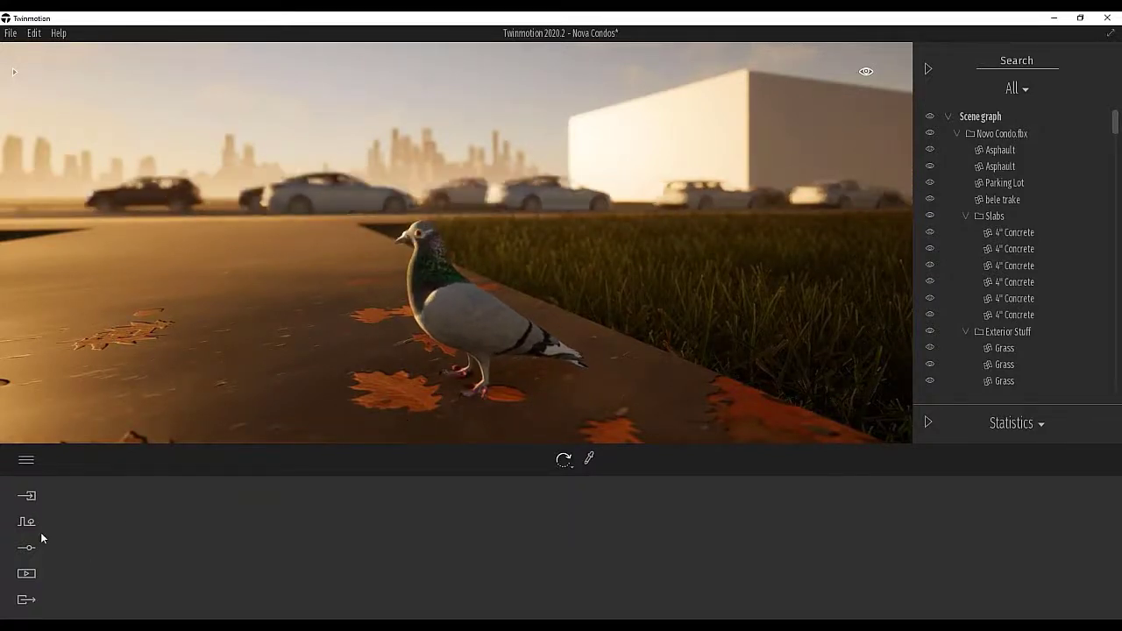
pyautogui.click(29, 552)
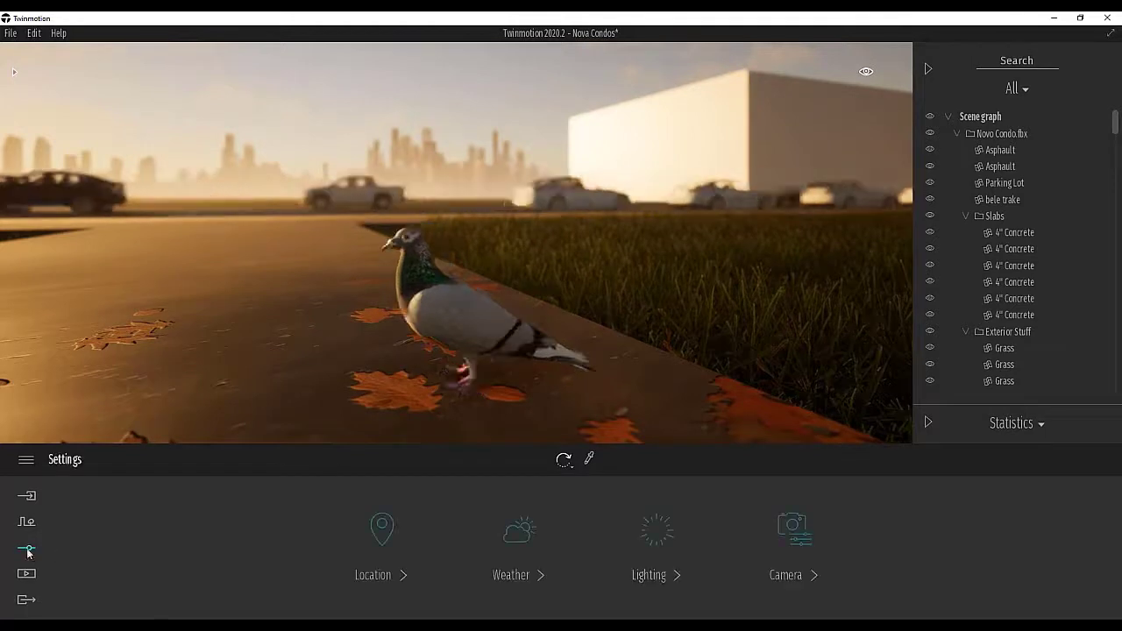
pyautogui.click(29, 550)
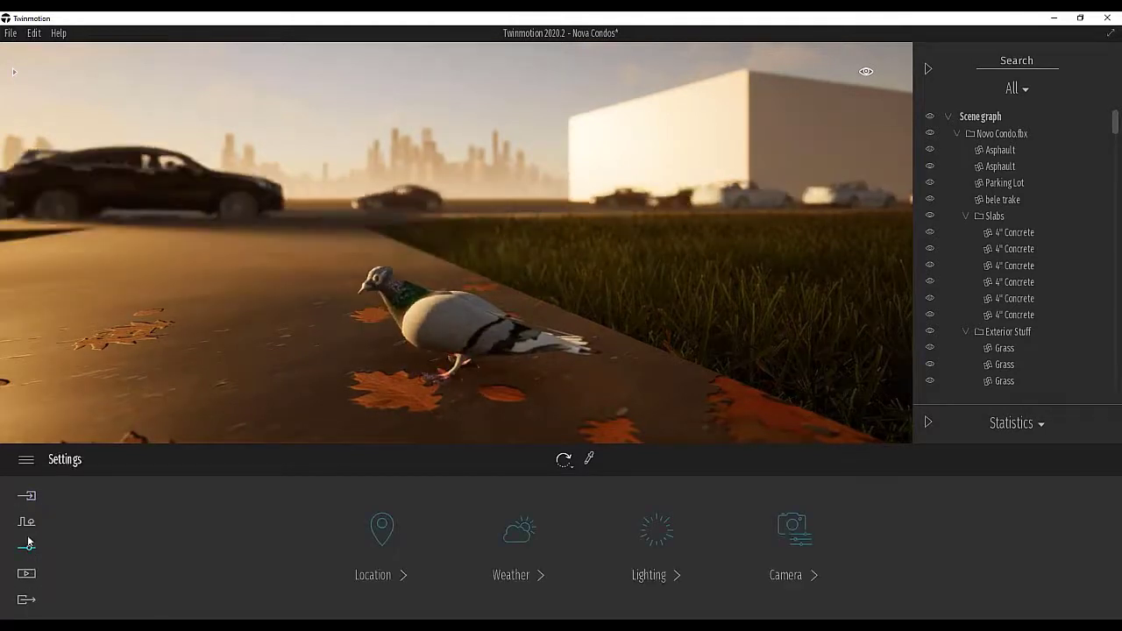
pyautogui.click(29, 549)
pyautogui.click(29, 550)
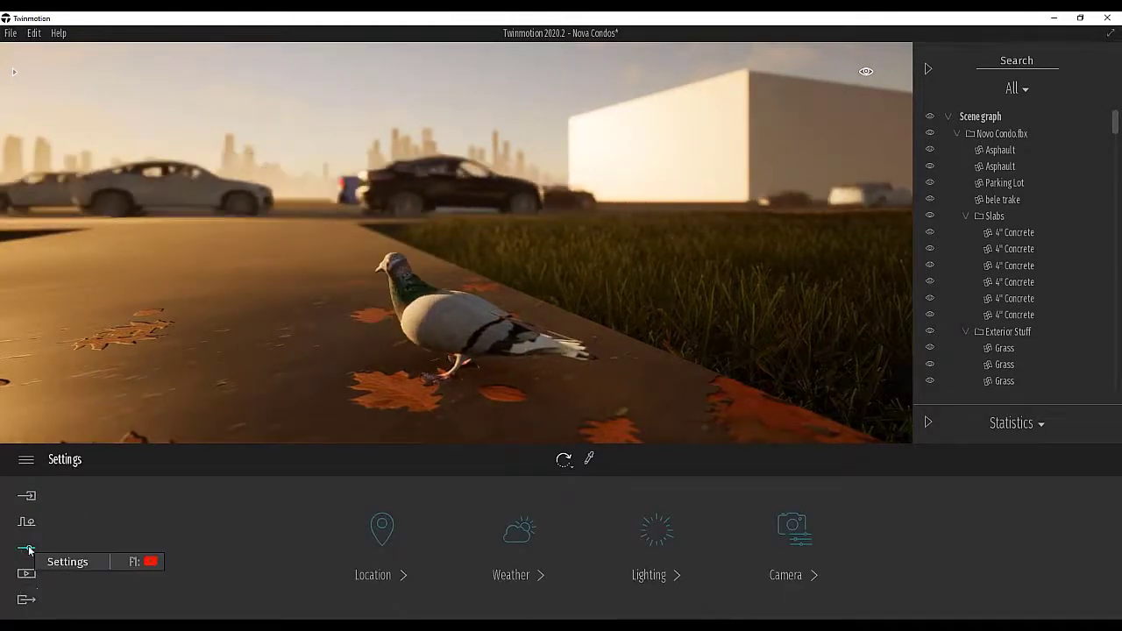
pyautogui.click(29, 550)
pyautogui.click(29, 550)
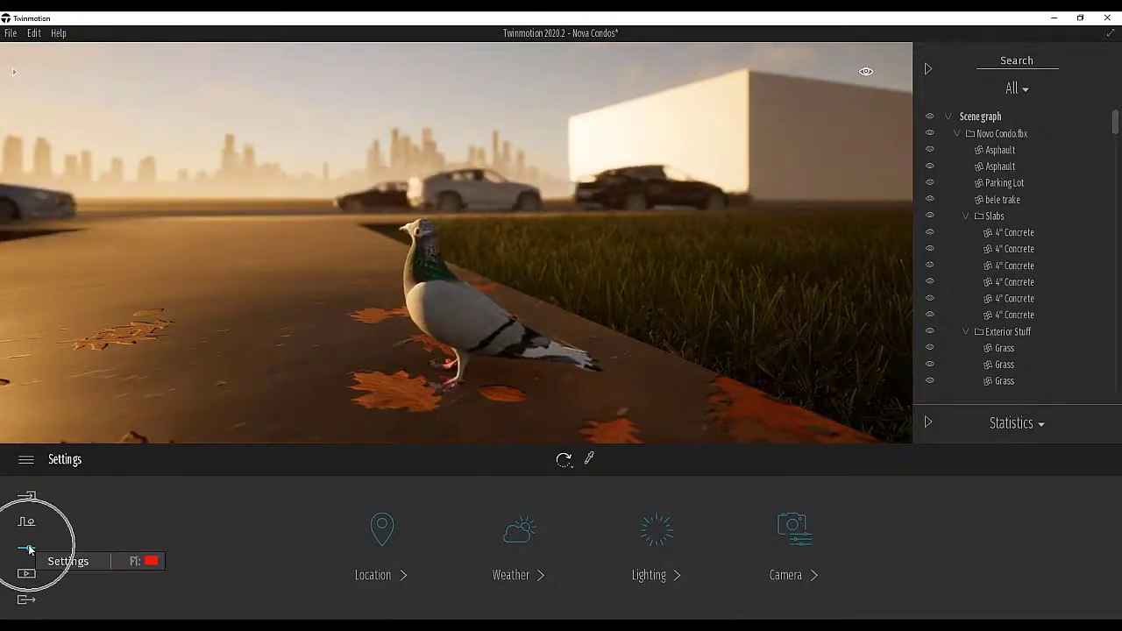
pyautogui.click(29, 550)
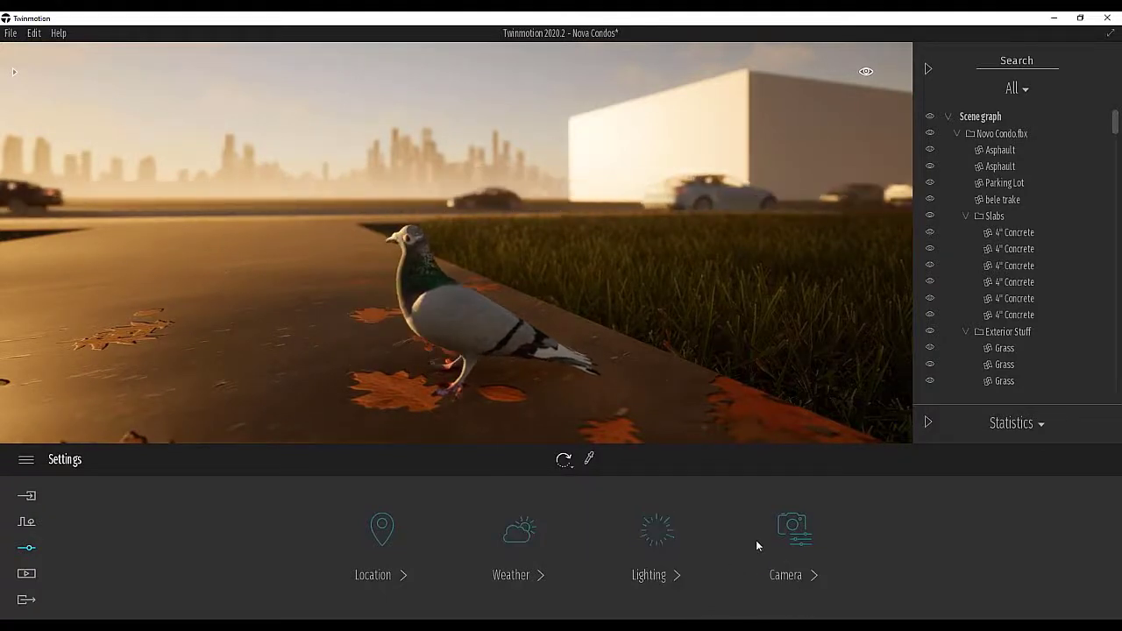
pyautogui.click(793, 534)
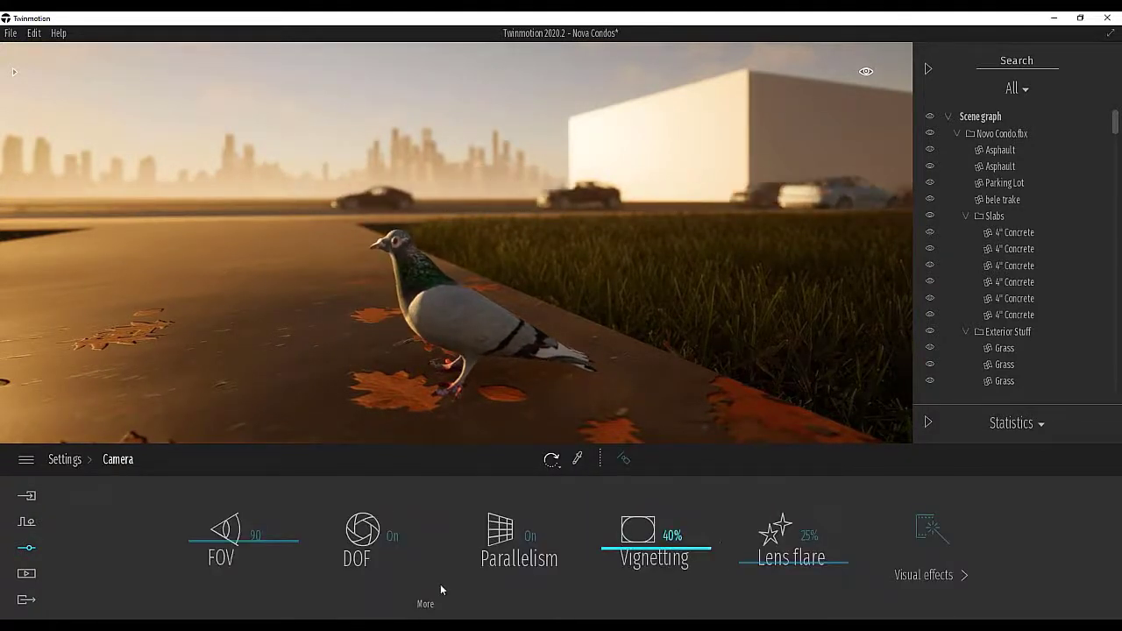
# Turn depth of field off and on again to compare the background behind the pigeon
pyautogui.press('ctrl')
pyautogui.press('ctrl')
pyautogui.press('ctrl')
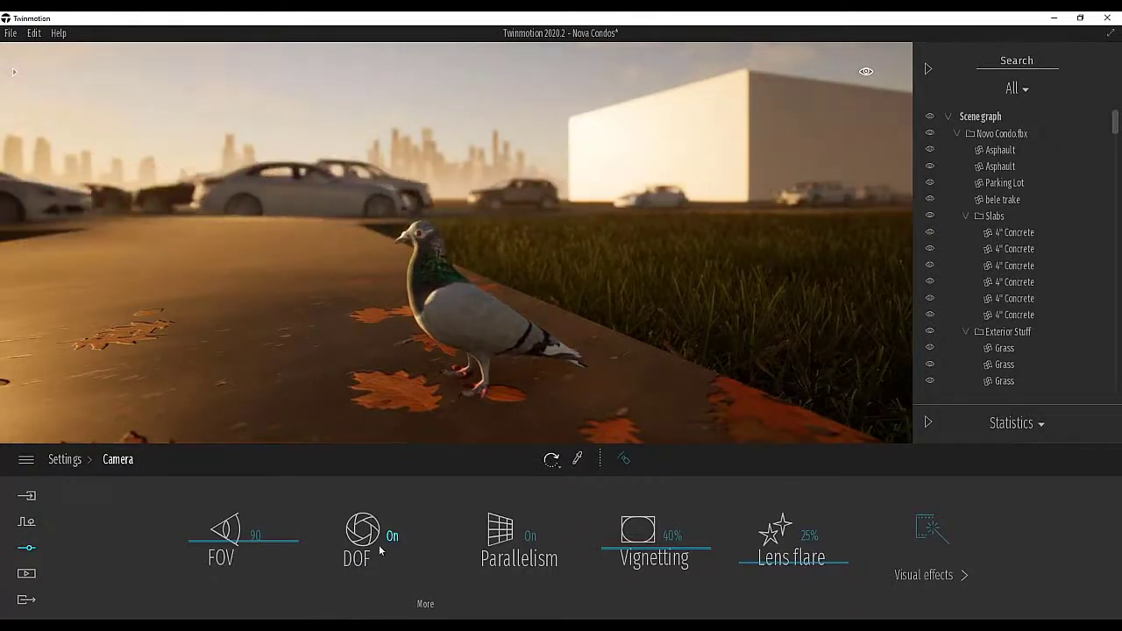
pyautogui.click(391, 538)
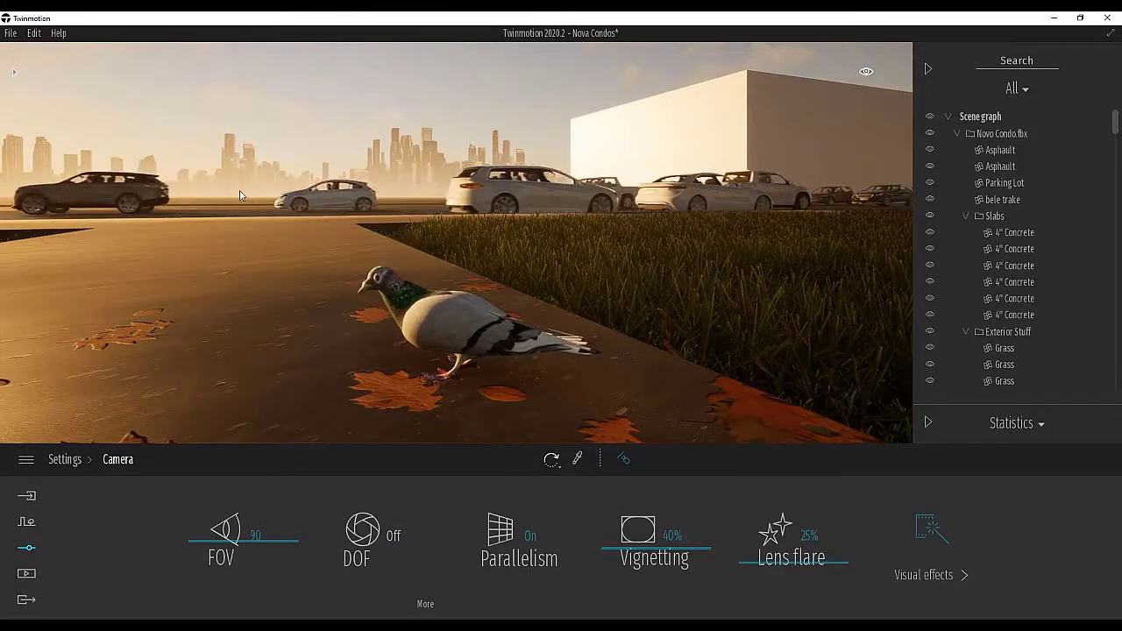
pyautogui.click(391, 538)
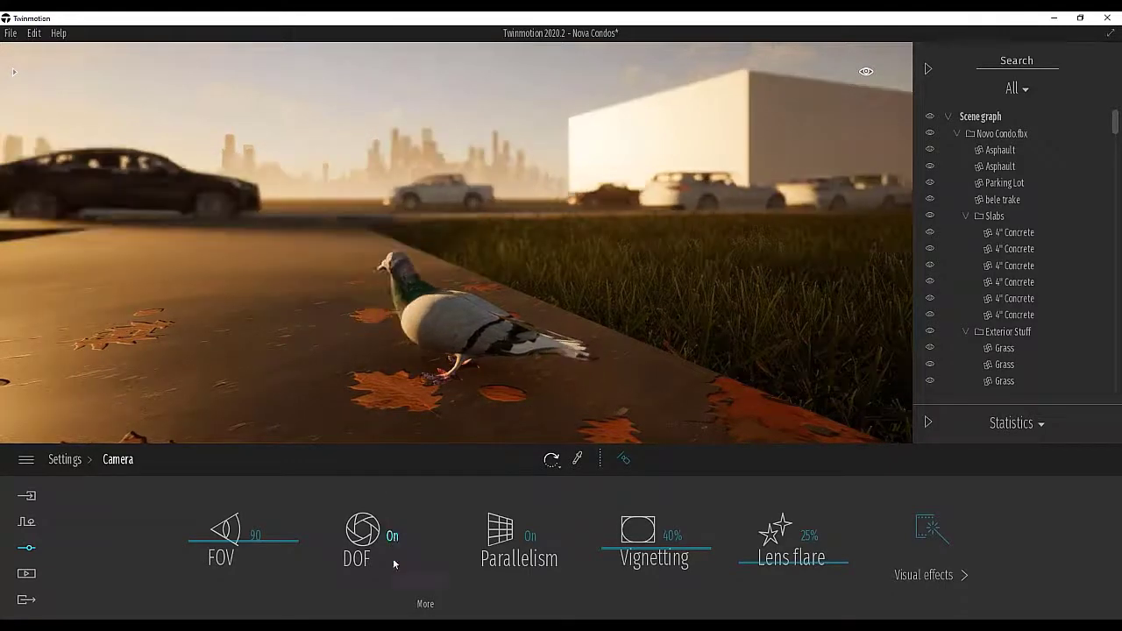
# Examine the depth-of-field blur around the pigeon from different heights and distances
pyautogui.moveTo(456, 262); pyautogui.dragTo(475, 217, button='right')
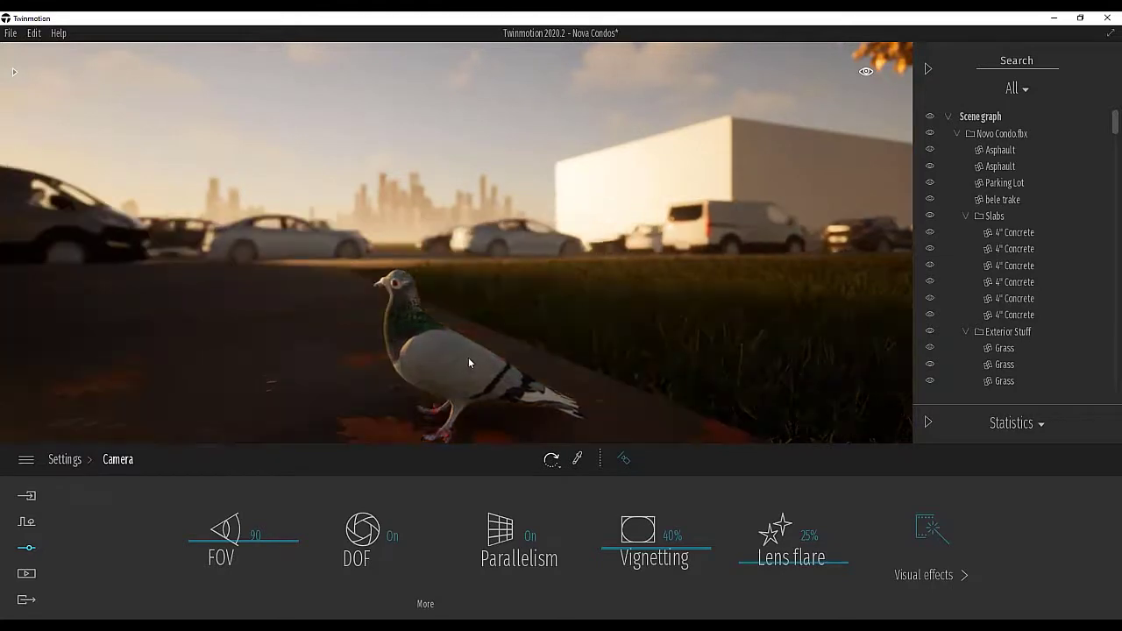
pyautogui.moveTo(468, 362); pyautogui.dragTo(468, 399, button='right')
pyautogui.press('s')
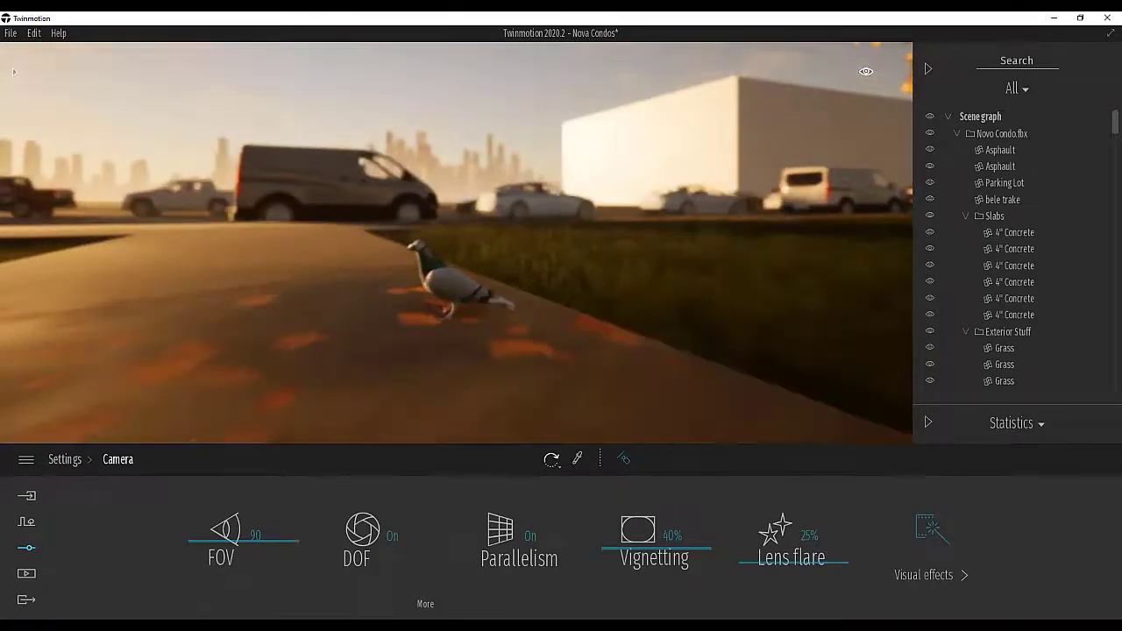
pyautogui.press('w')
pyautogui.press('s')
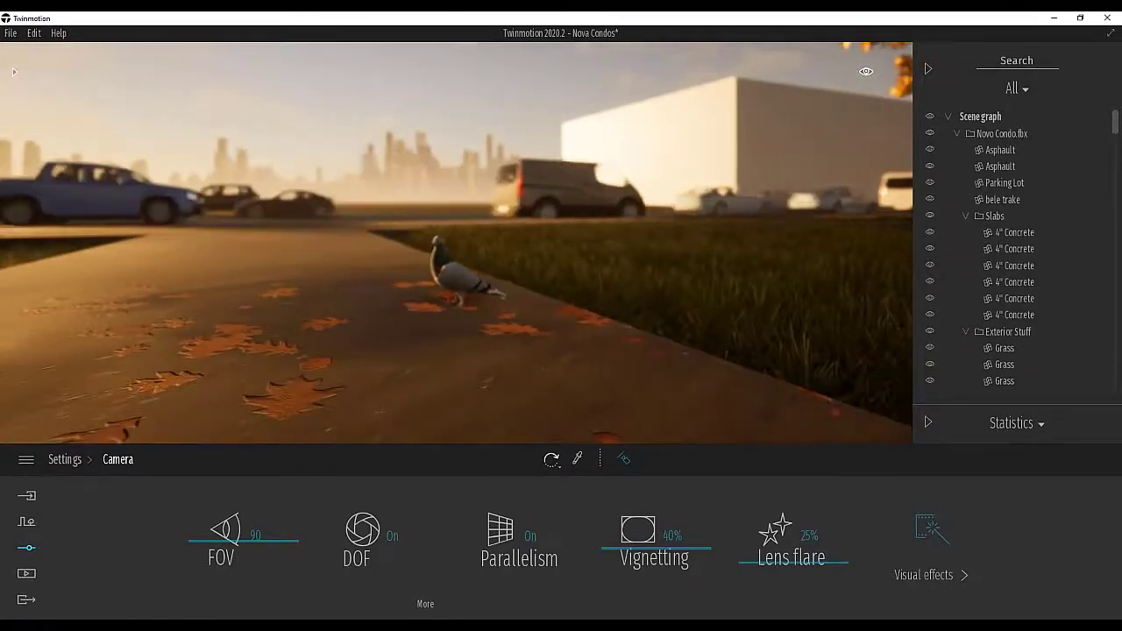
pyautogui.press('w')
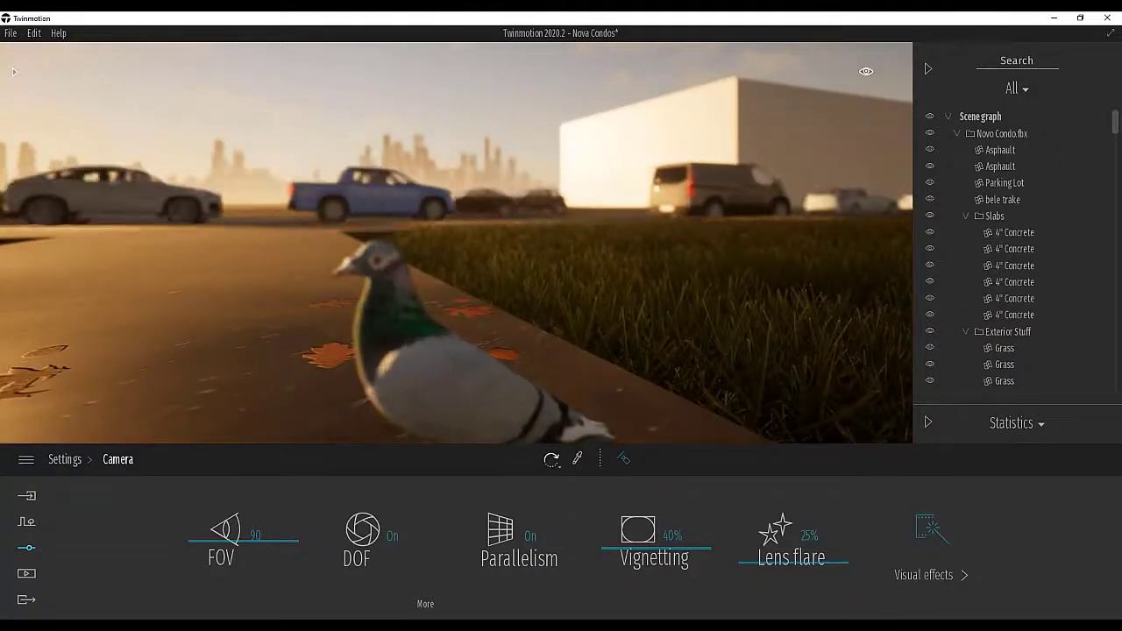
pyautogui.press('s')
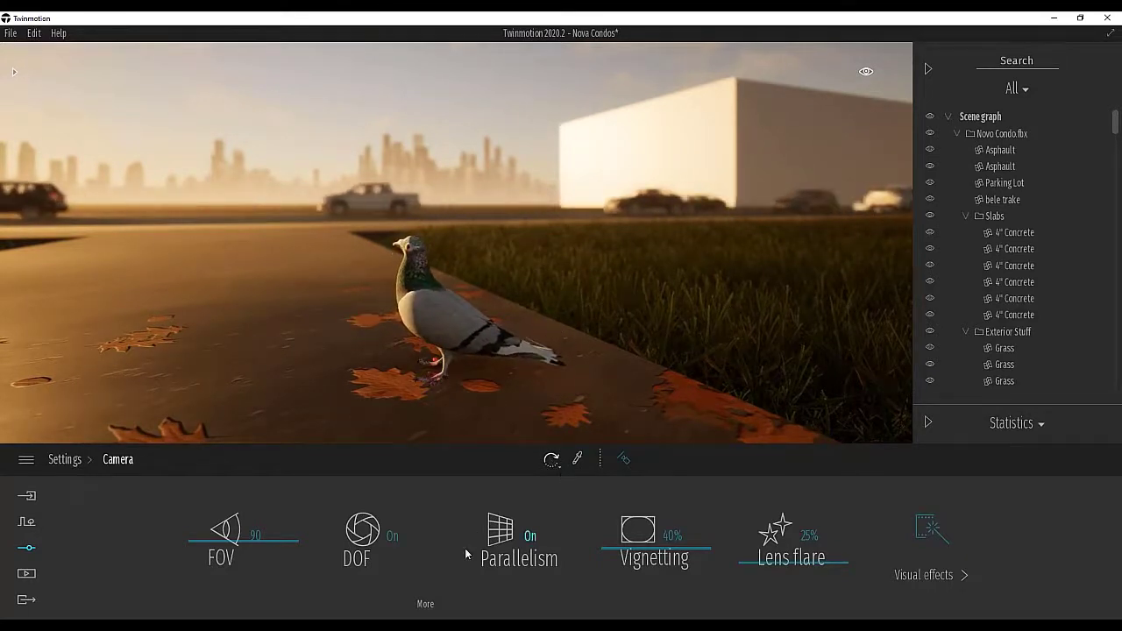
# Open the detailed depth-of-field settings and narrow the camera FOV to 51
pyautogui.click(425, 605)
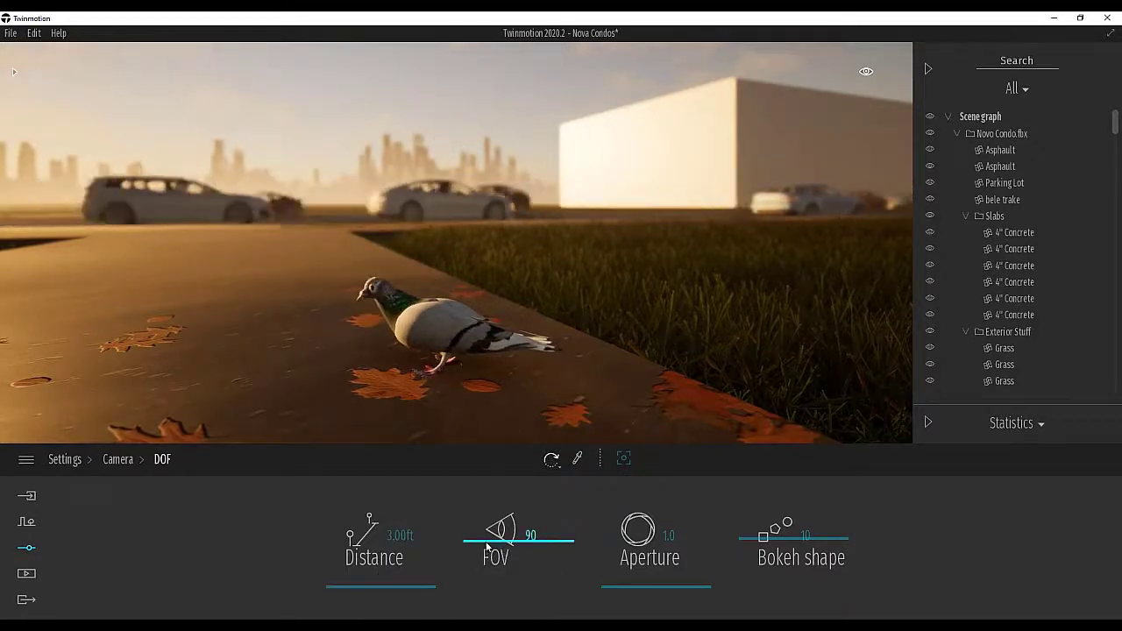
pyautogui.moveTo(488, 541); pyautogui.dragTo(486, 557)
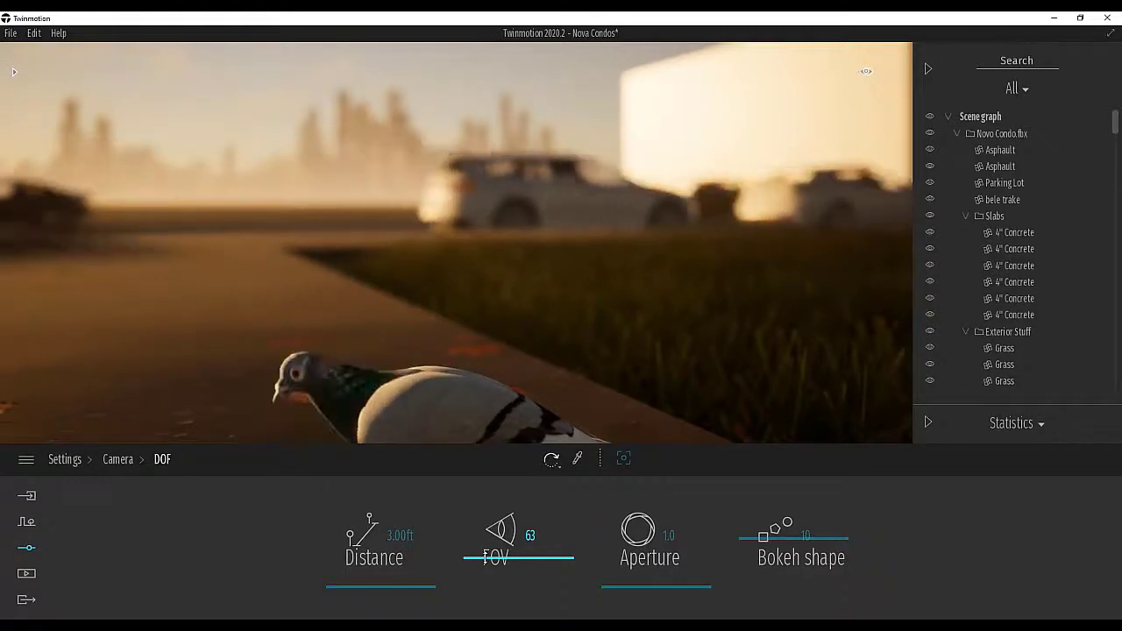
pyautogui.moveTo(485, 558); pyautogui.dragTo(510, 540)
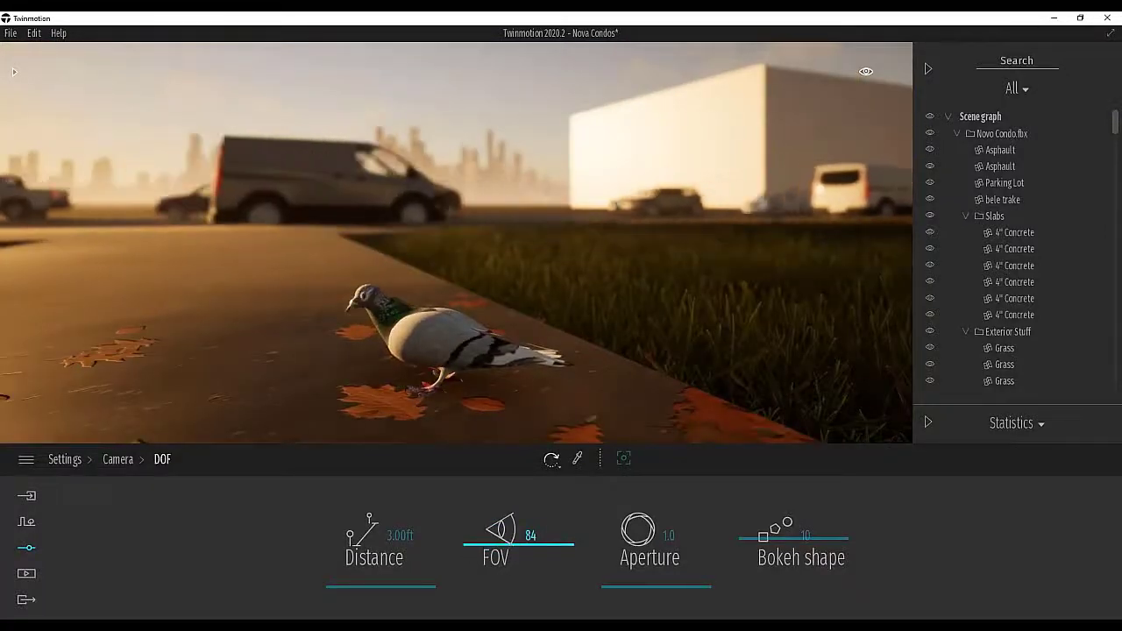
pyautogui.moveTo(510, 540); pyautogui.dragTo(511, 537)
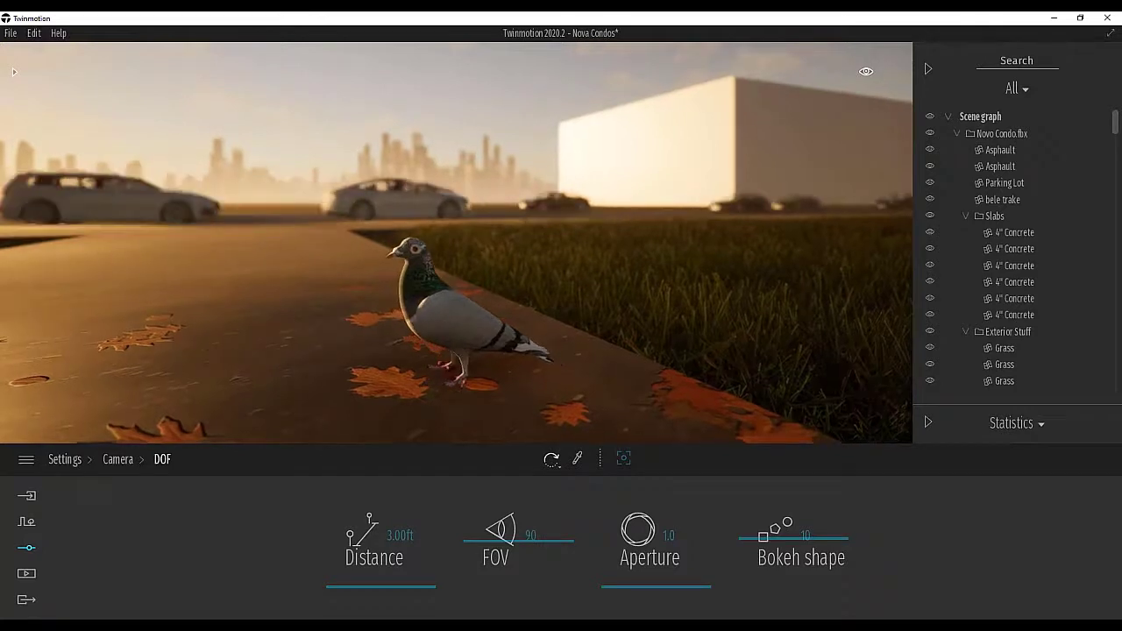
pyautogui.moveTo(621, 593)
pyautogui.mouseDown()
pyautogui.moveTo(618, 568)
pyautogui.moveTo(621, 608)
pyautogui.mouseUp()
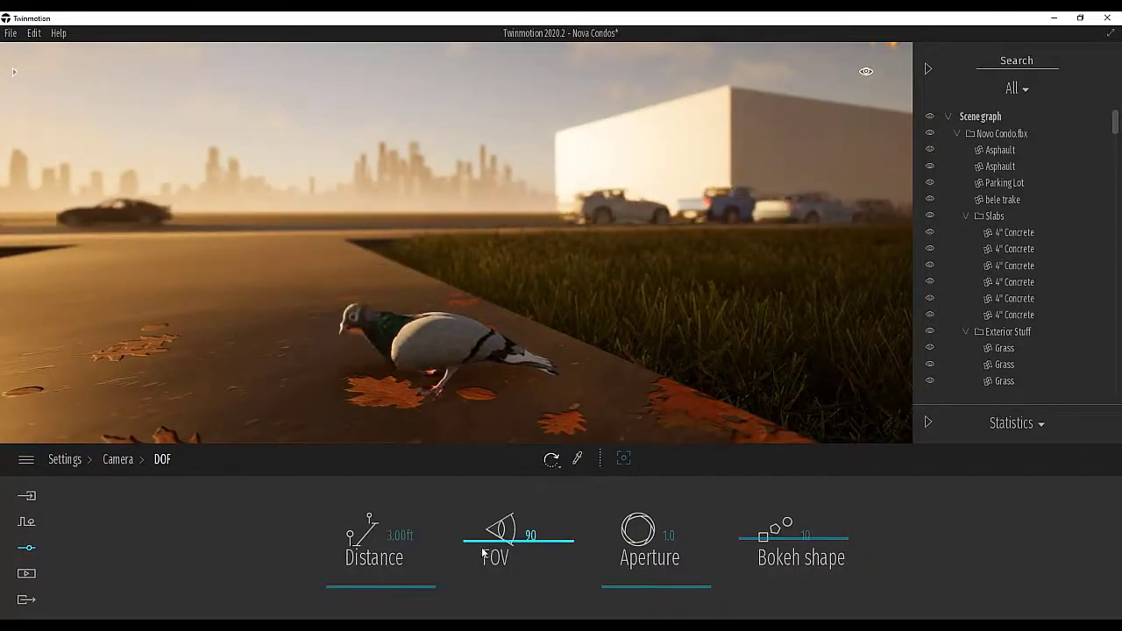
pyautogui.moveTo(479, 546); pyautogui.dragTo(442, 546)
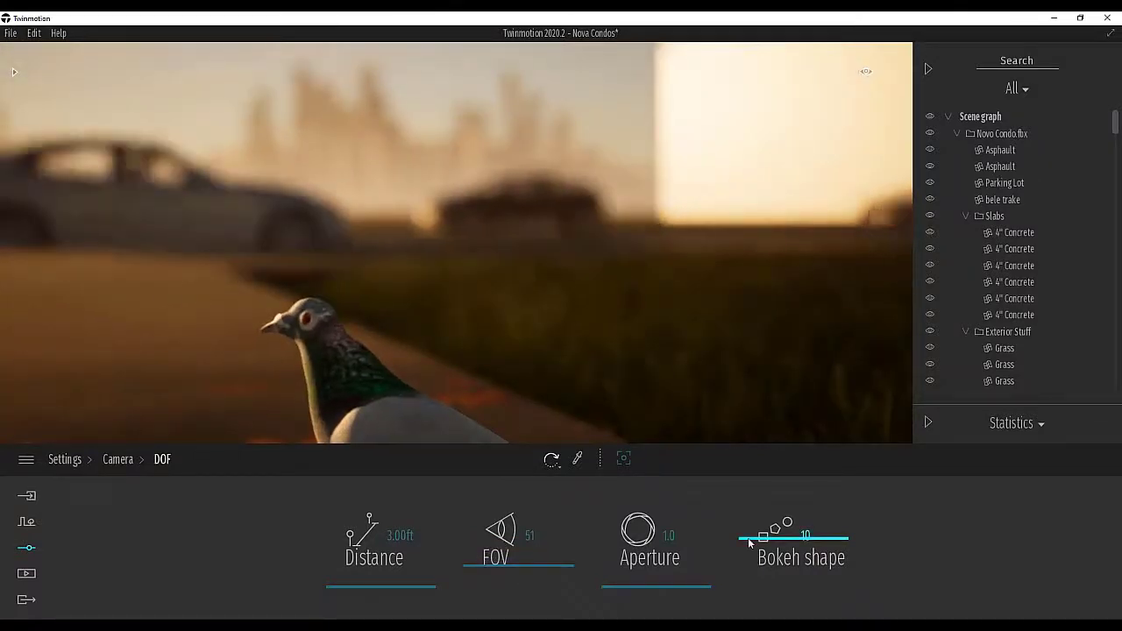
# Try higher Bokeh shape values for the depth of field, ending with the Bokeh shape at 8
pyautogui.moveTo(749, 544); pyautogui.dragTo(776, 544)
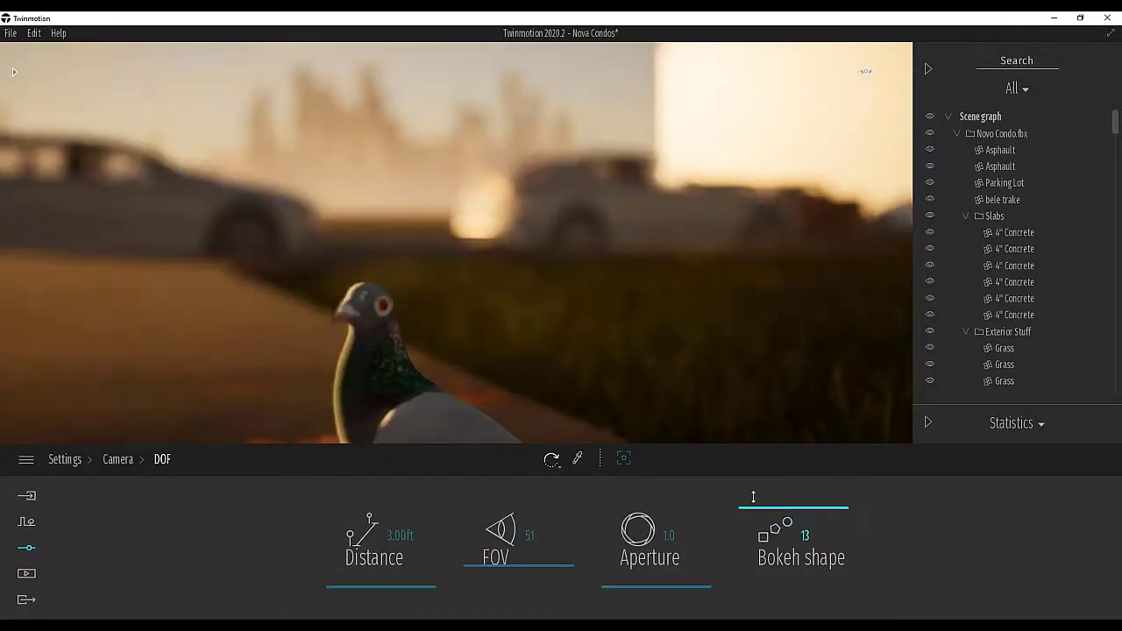
pyautogui.moveTo(755, 477); pyautogui.dragTo(763, 527)
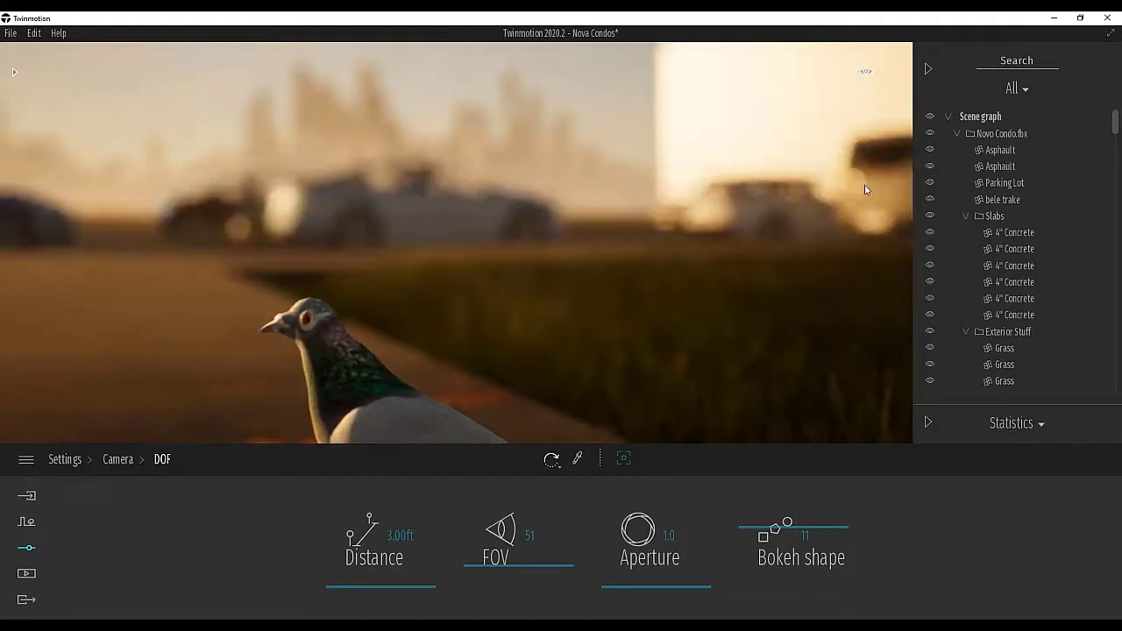
pyautogui.moveTo(748, 530); pyautogui.dragTo(748, 551)
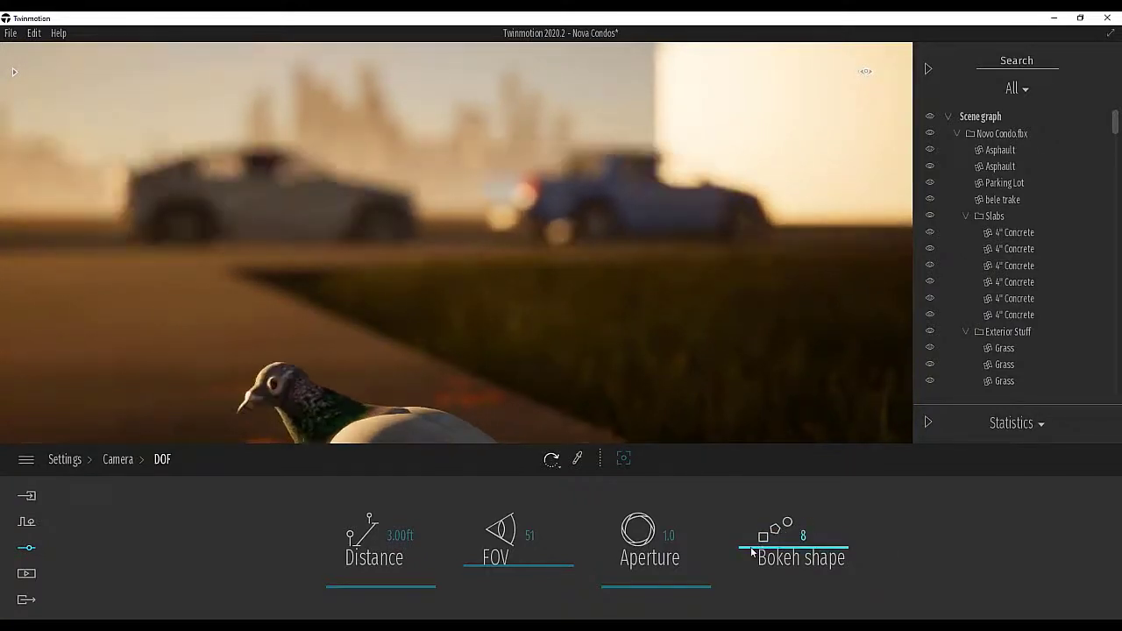
# Try Bokeh shape values of 7, 16 and 4 for the depth of field, ending with the shape at 16
pyautogui.moveTo(754, 554); pyautogui.dragTo(756, 559)
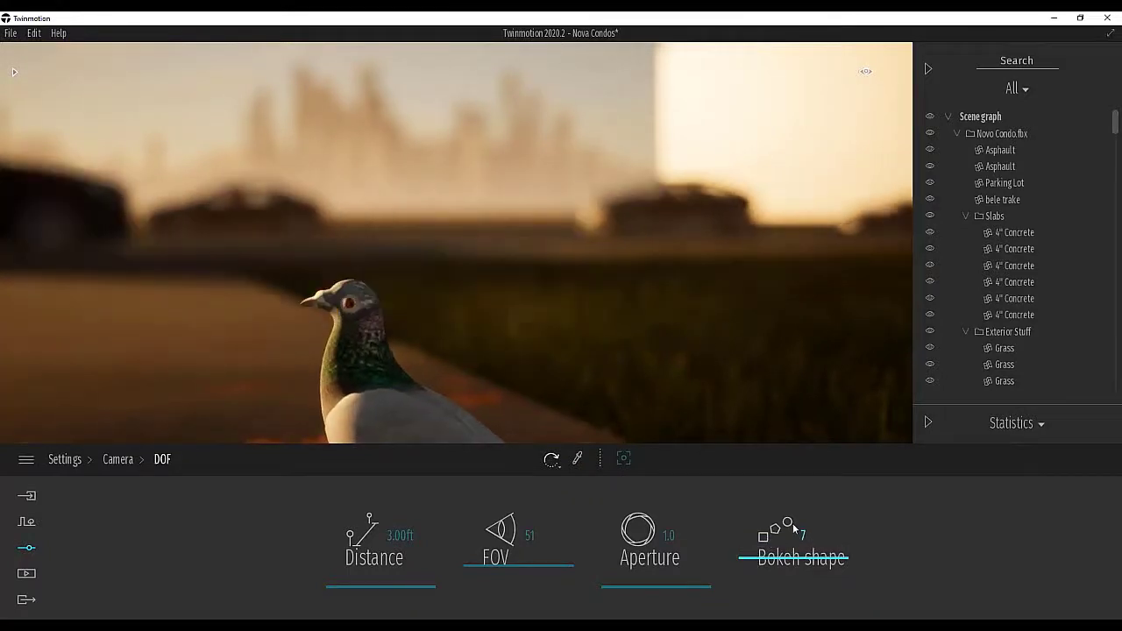
pyautogui.moveTo(754, 568); pyautogui.dragTo(777, 468)
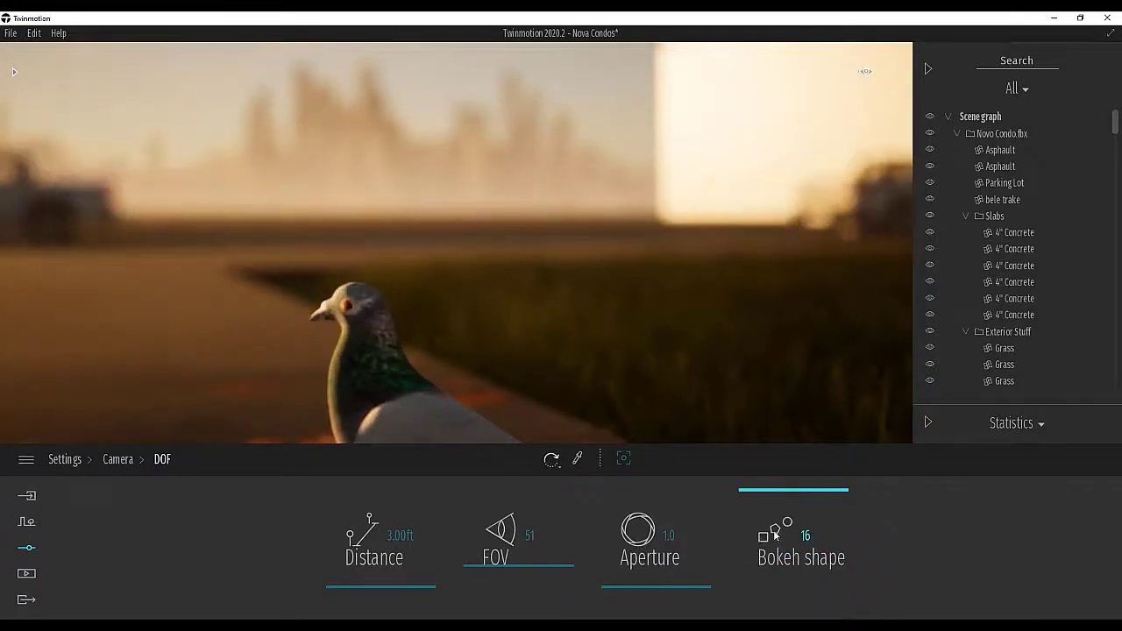
pyautogui.moveTo(759, 537); pyautogui.dragTo(753, 585)
pyautogui.press('ctrl')
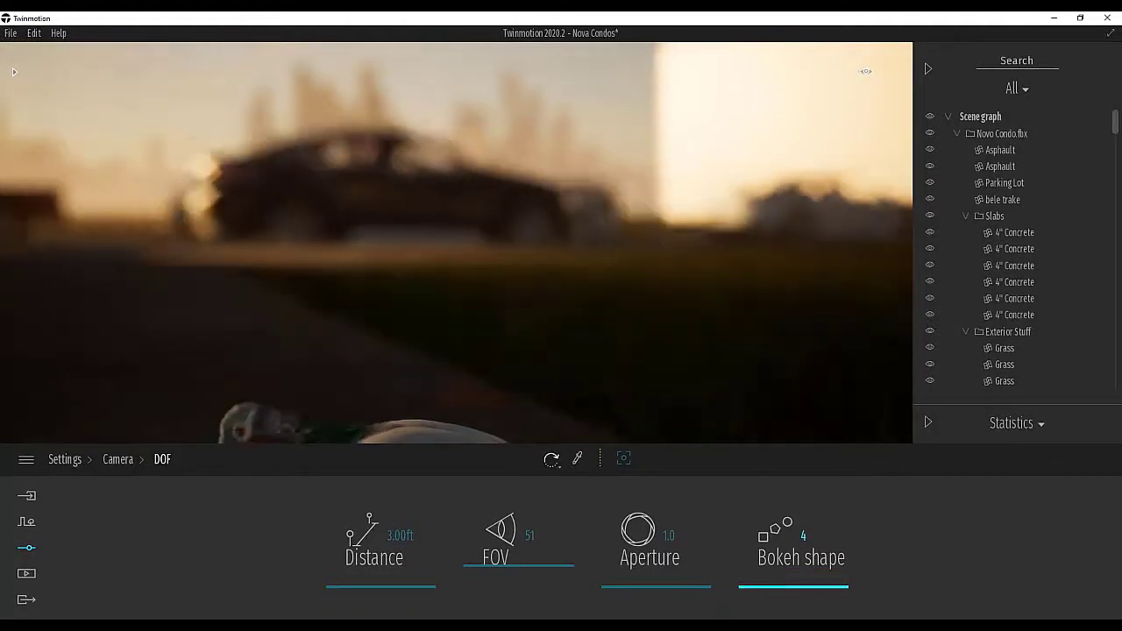
pyautogui.moveTo(759, 555); pyautogui.dragTo(755, 457)
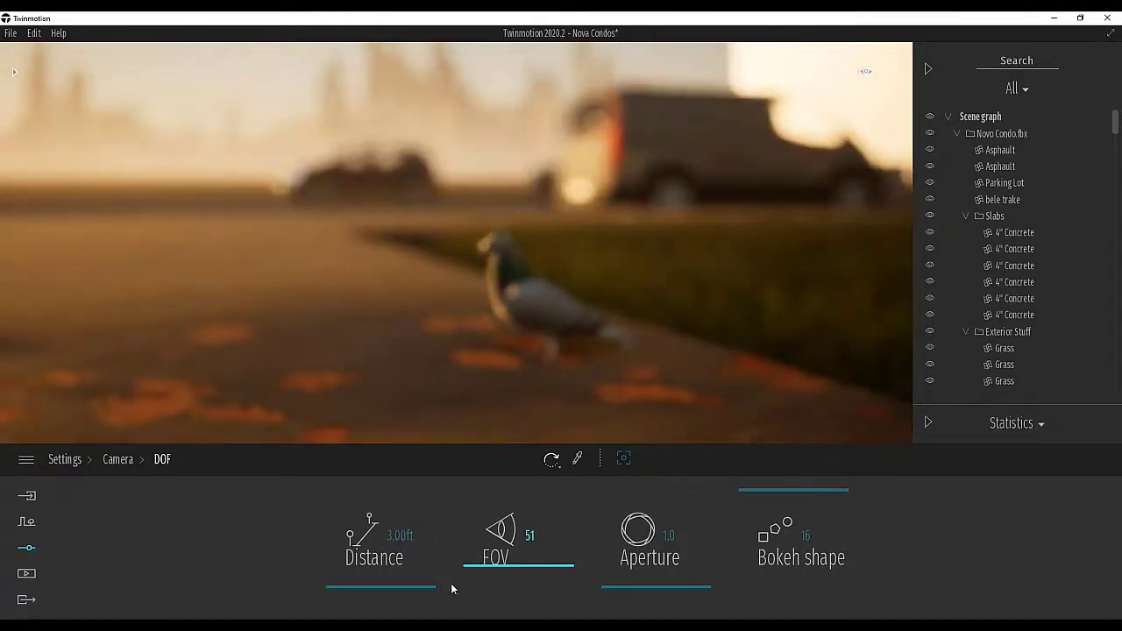
# Try depth-of-field distances of 30 ft and 3 ft to shift the focus between the background and the pigeon
pyautogui.click(359, 592)
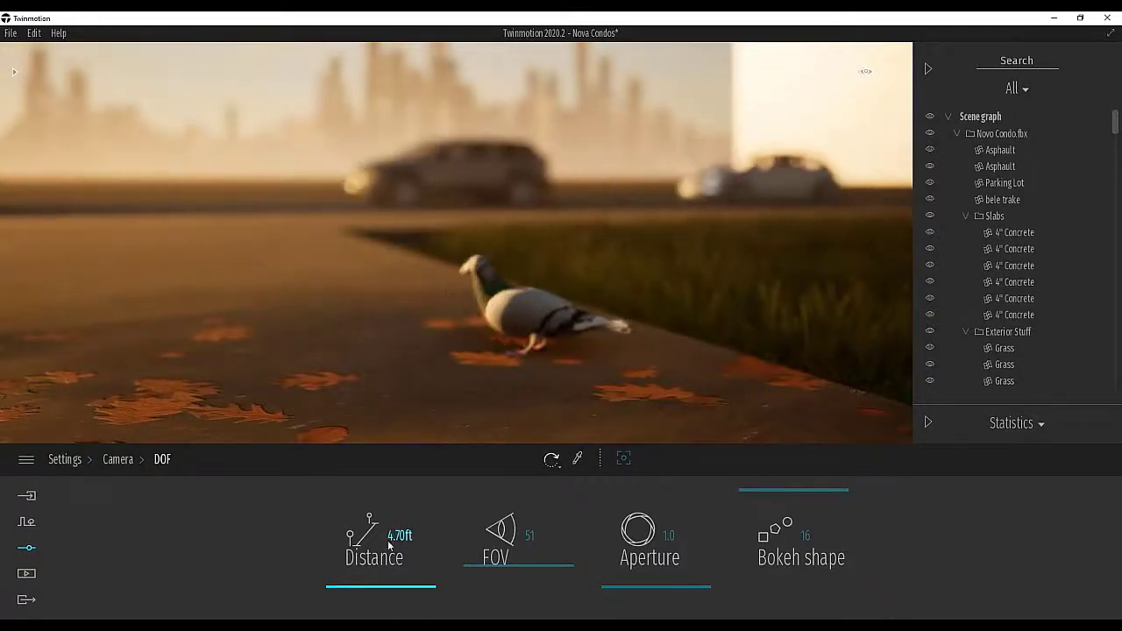
pyautogui.moveTo(416, 536); pyautogui.dragTo(386, 535)
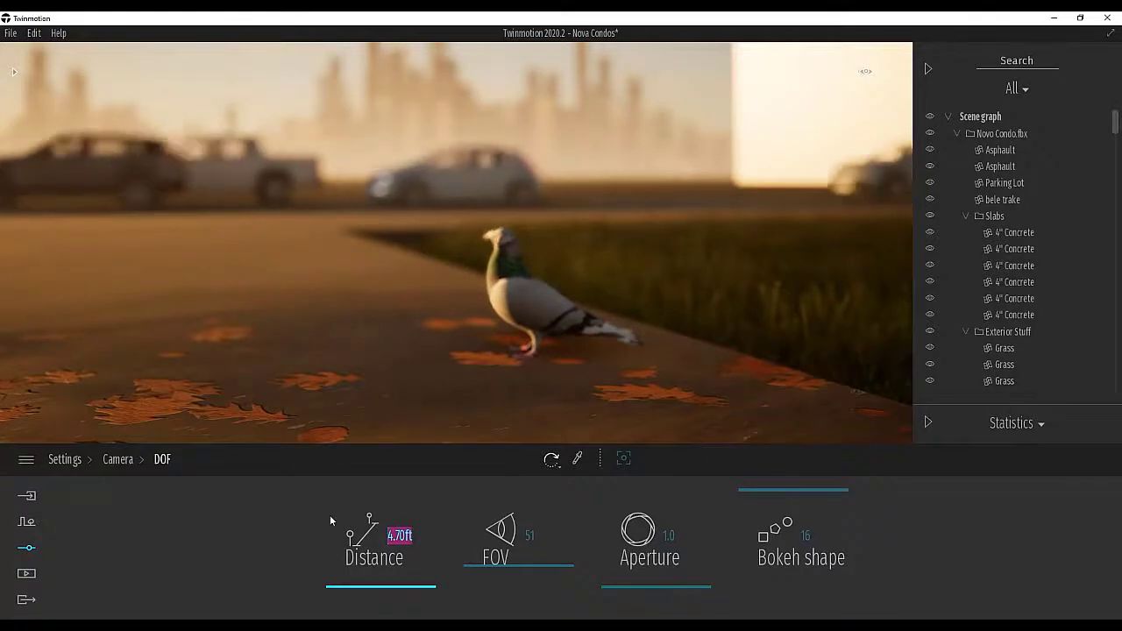
pyautogui.write('30')
pyautogui.press('Return')
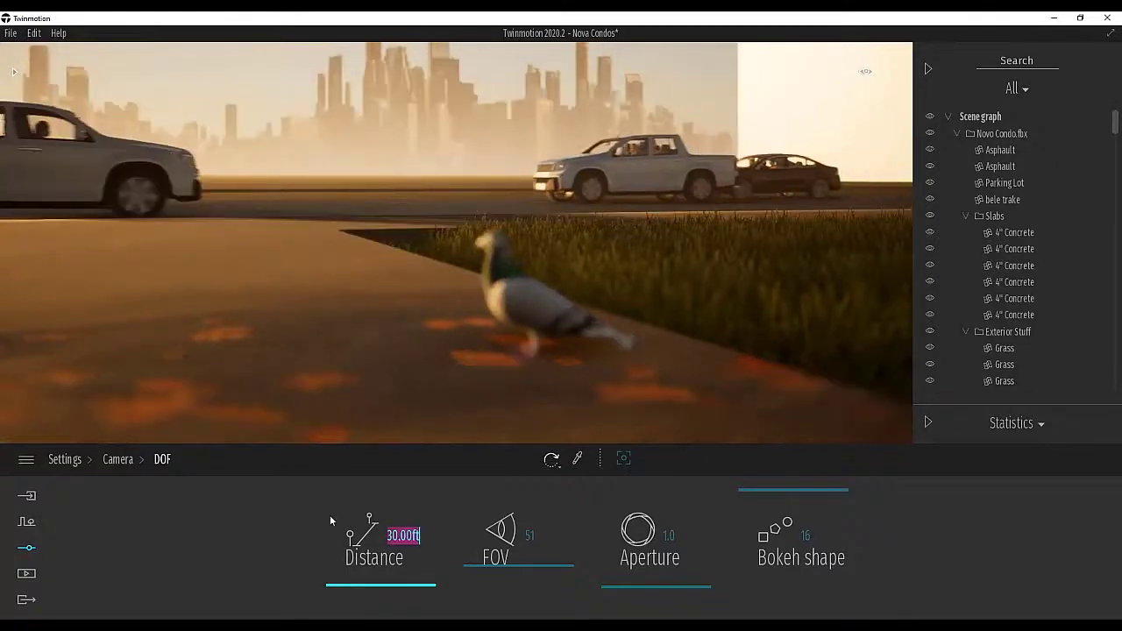
pyautogui.write('3')
pyautogui.press('Return')
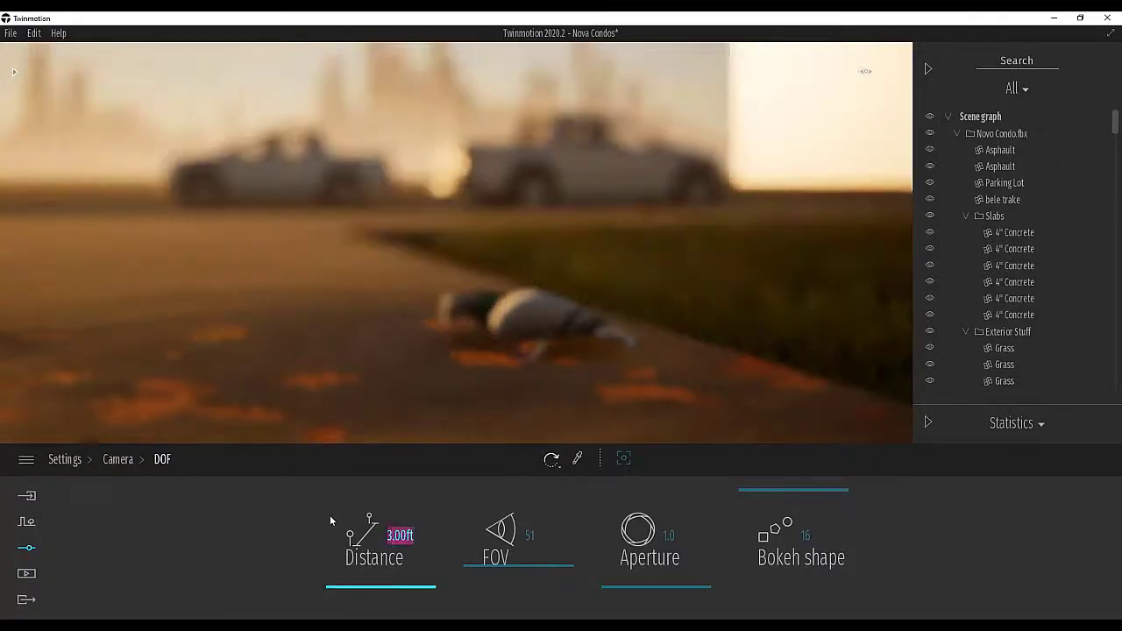
# Pick the depth-of-field focus point directly in the scene on the background vehicles and examine the blur from other angles
pyautogui.click(625, 460)
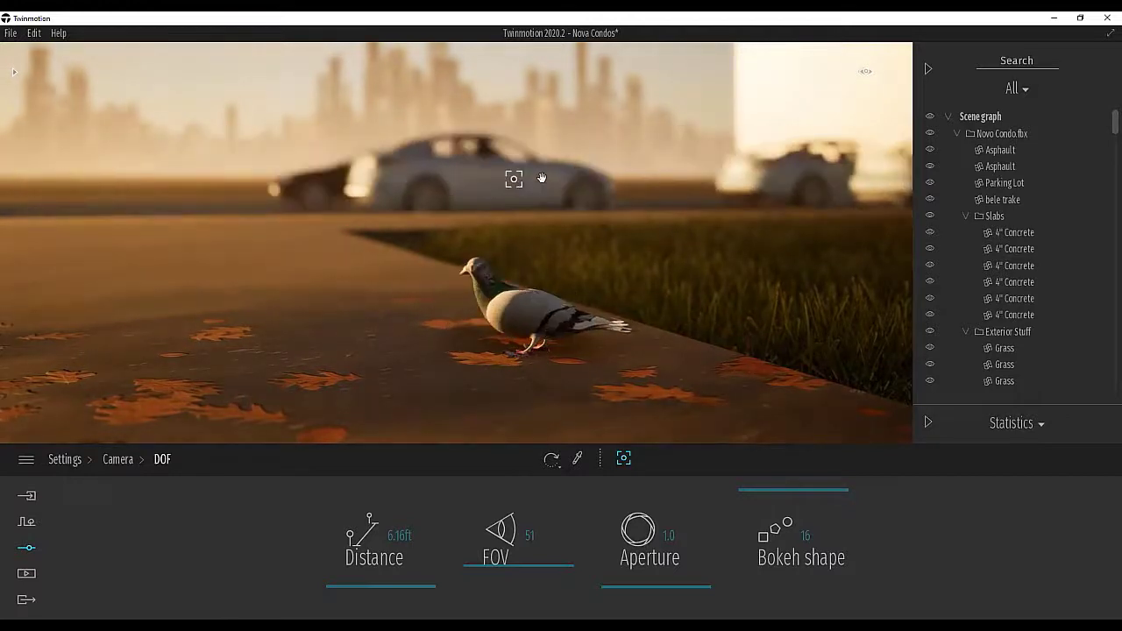
pyautogui.click(700, 183)
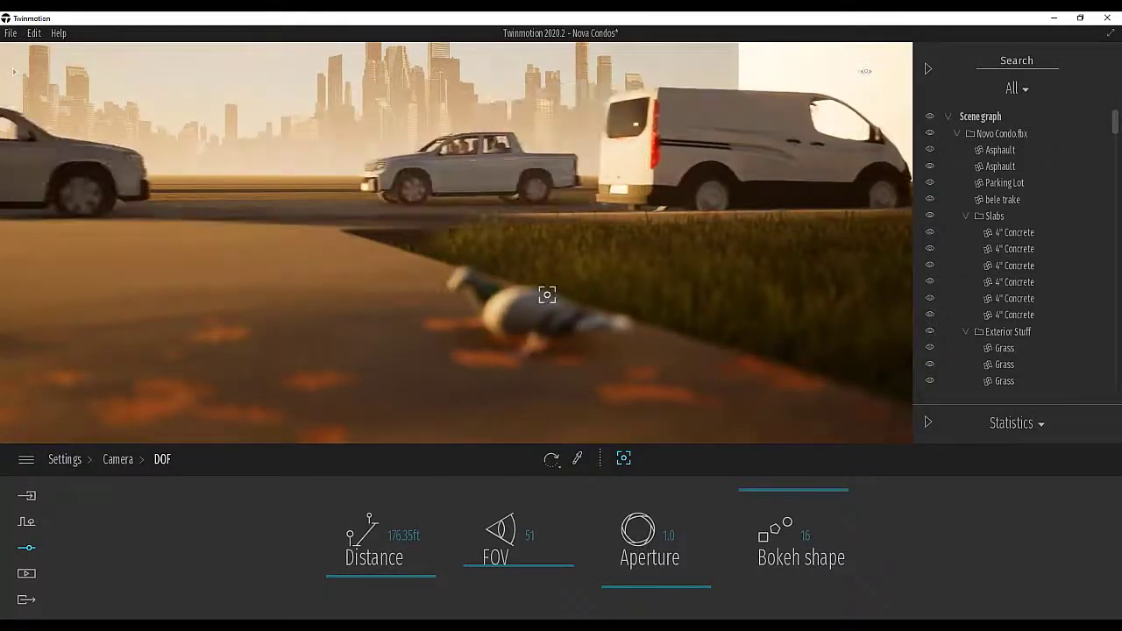
pyautogui.moveTo(546, 295); pyautogui.dragTo(745, 254, button='right')
pyautogui.moveTo(551, 347); pyautogui.dragTo(579, 347, button='right')
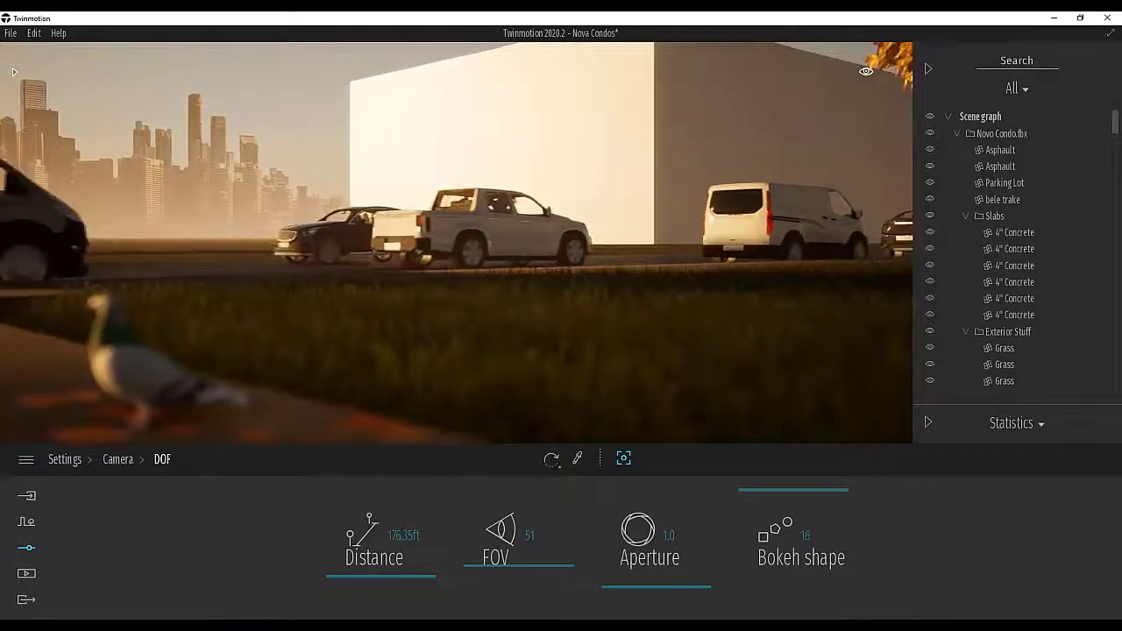
pyautogui.moveTo(397, 330); pyautogui.dragTo(448, 329, button='right')
pyautogui.press('a')
pyautogui.press('d')
pyautogui.moveTo(358, 357); pyautogui.dragTo(323, 357, button='right')
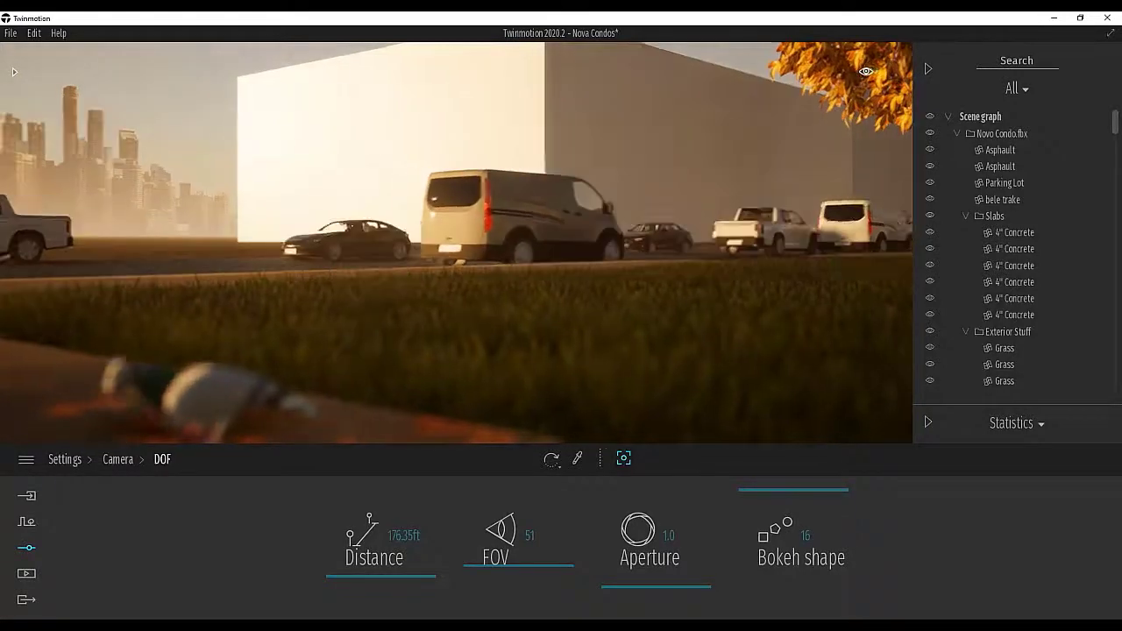
pyautogui.press('a')
# Return to the main camera settings, widen the FOV to 67 and turn off depth of field
pyautogui.click(129, 462)
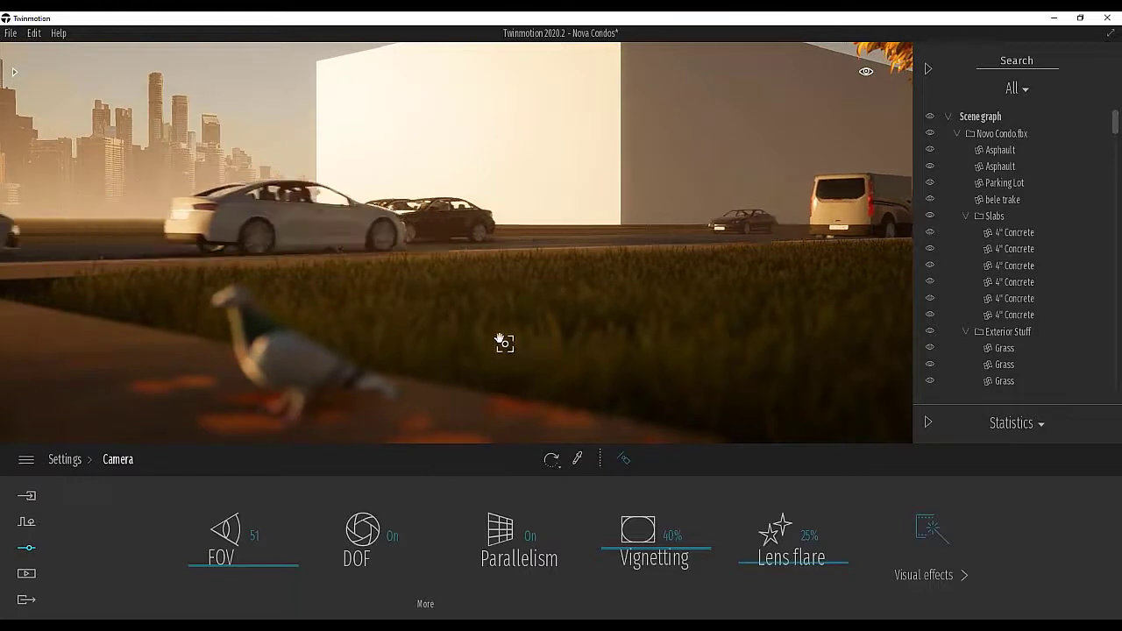
pyautogui.moveTo(248, 568); pyautogui.dragTo(247, 555)
pyautogui.moveTo(497, 312); pyautogui.dragTo(613, 312, button='right')
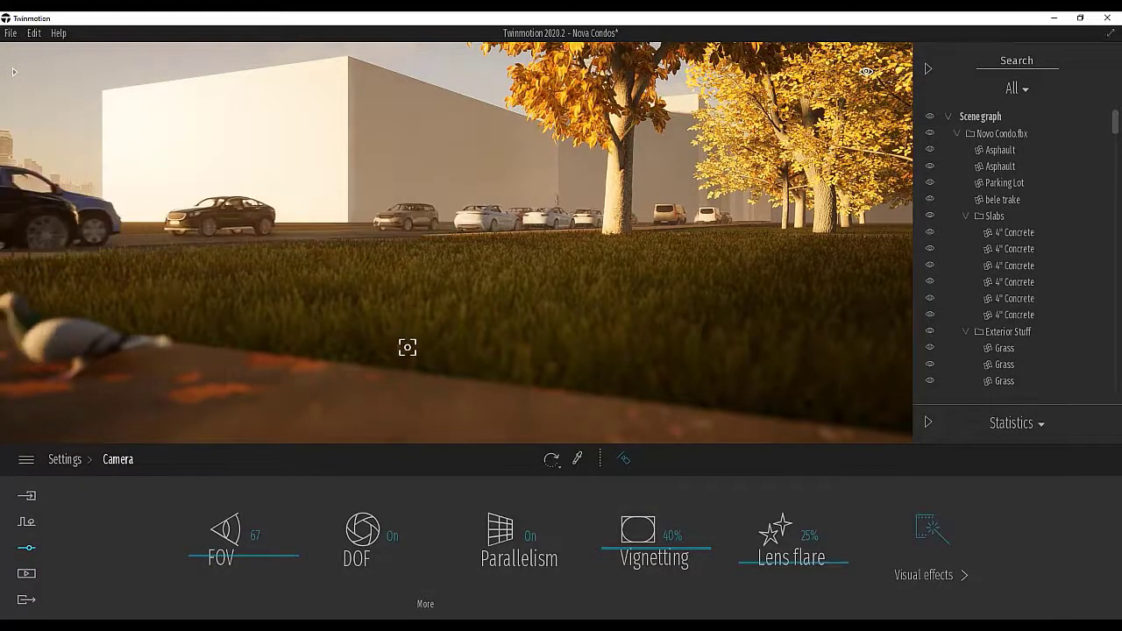
pyautogui.click(392, 542)
# Fly inside the condo to frame the red and green chairs and the wine table, returning to the settings overview
pyautogui.moveTo(438, 350); pyautogui.dragTo(338, 388, button='right')
pyautogui.press('w')
pyautogui.press('w')
pyautogui.press('w')
pyautogui.press('w')
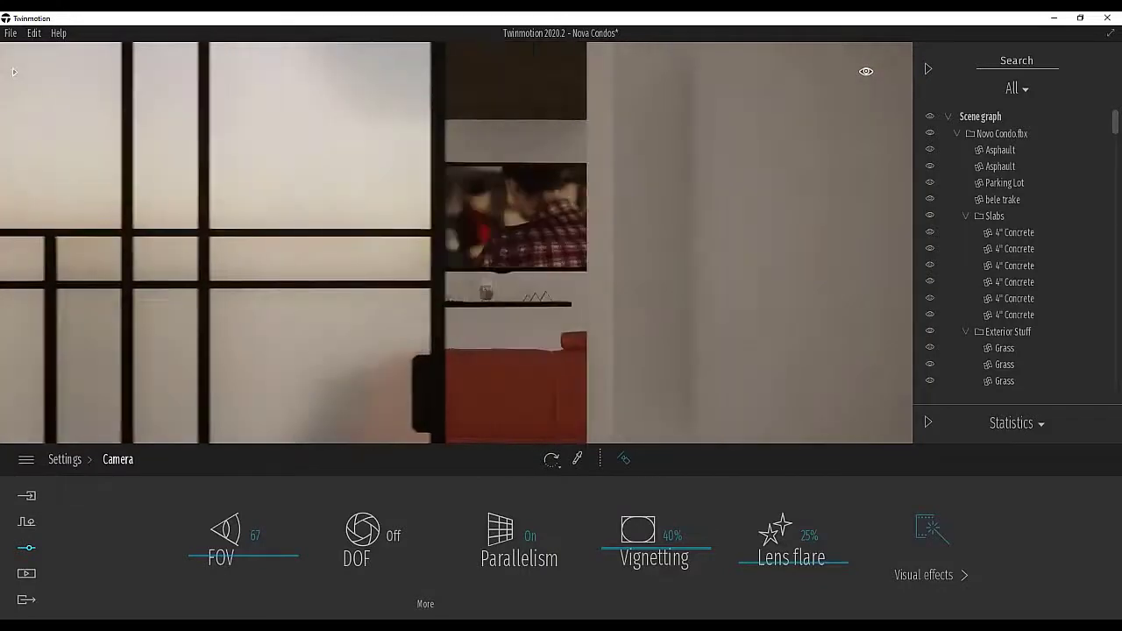
pyautogui.press('w')
pyautogui.press('w')
pyautogui.press('q')
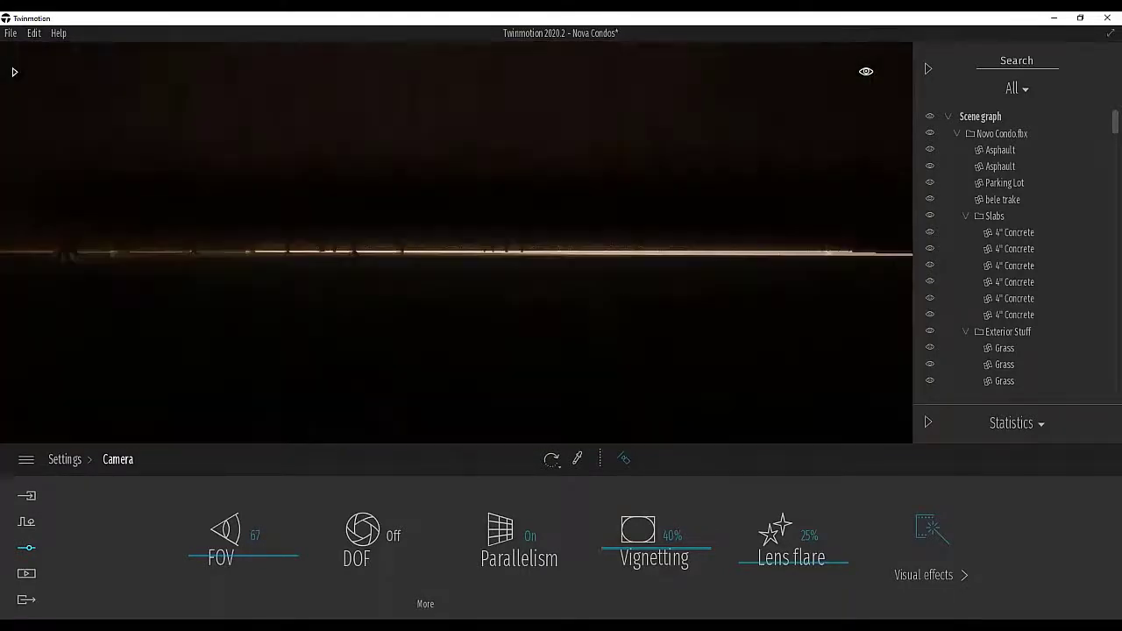
pyautogui.press('e')
pyautogui.moveTo(526, 236); pyautogui.dragTo(245, 277, button='right')
pyautogui.press('w')
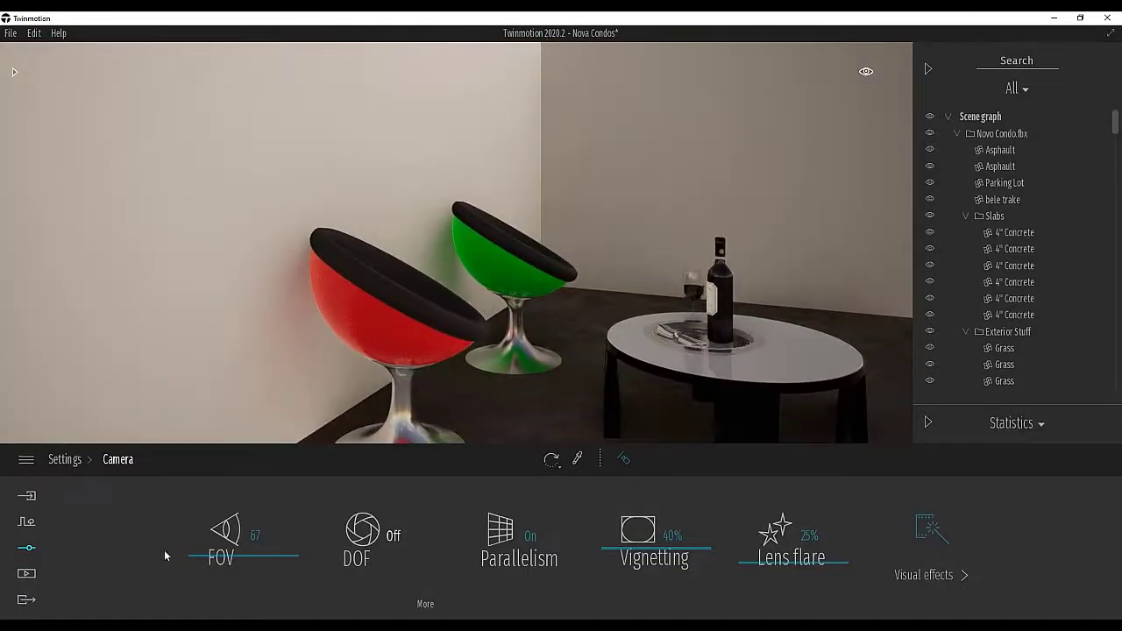
pyautogui.click(29, 549)
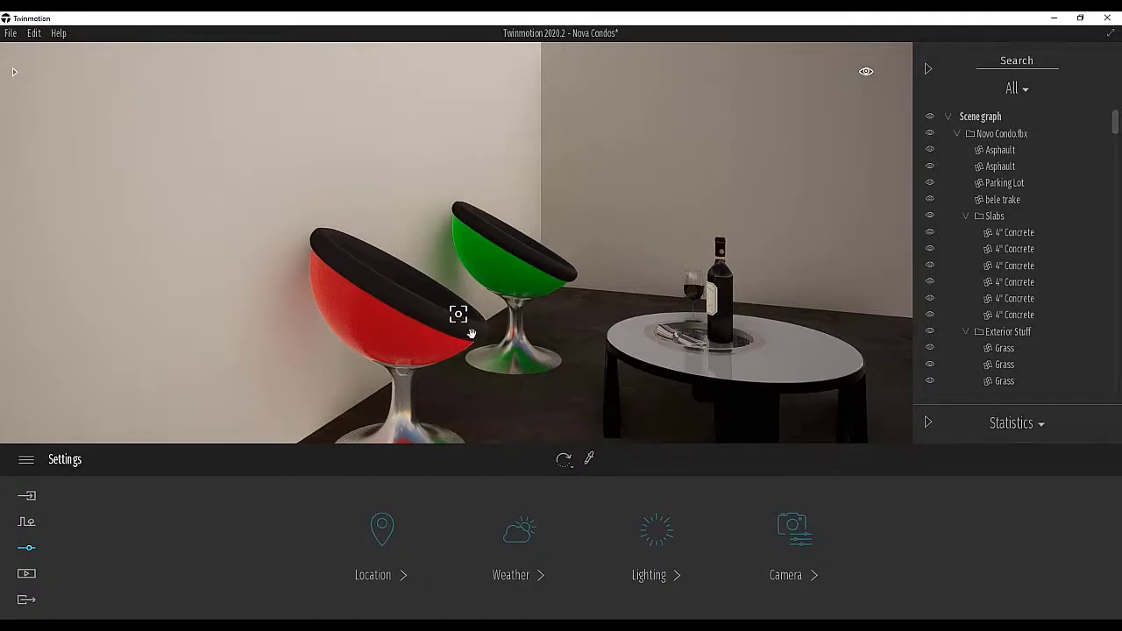
pyautogui.moveTo(471, 333); pyautogui.dragTo(510, 324, button='right')
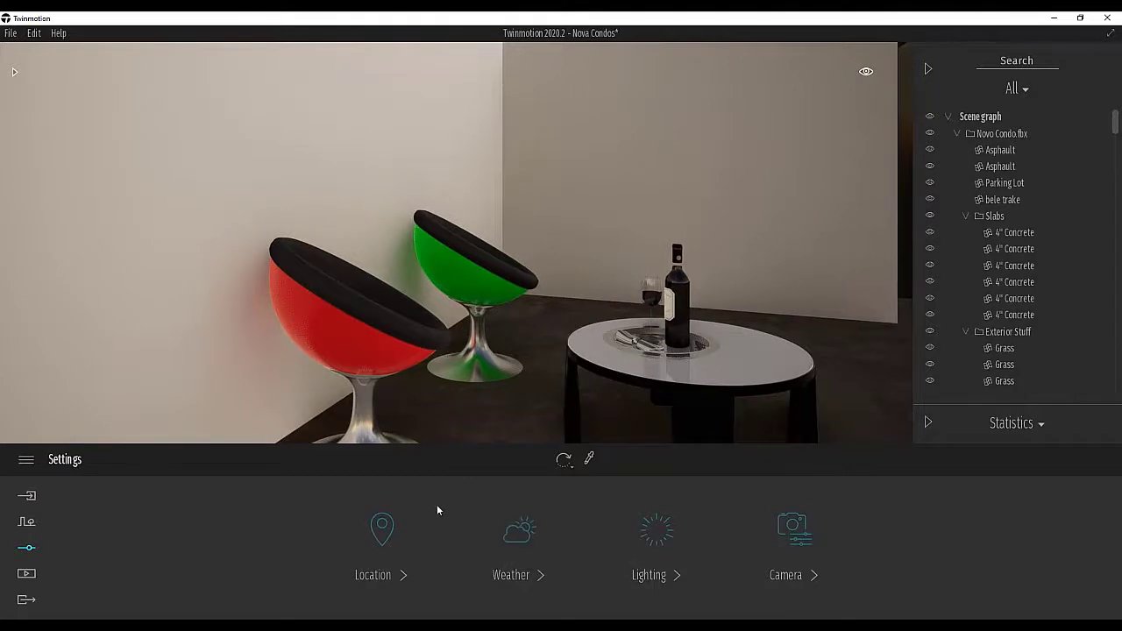
pyautogui.moveTo(553, 404); pyautogui.dragTo(565, 395, button='right')
pyautogui.scroll(-1, 565, 395)
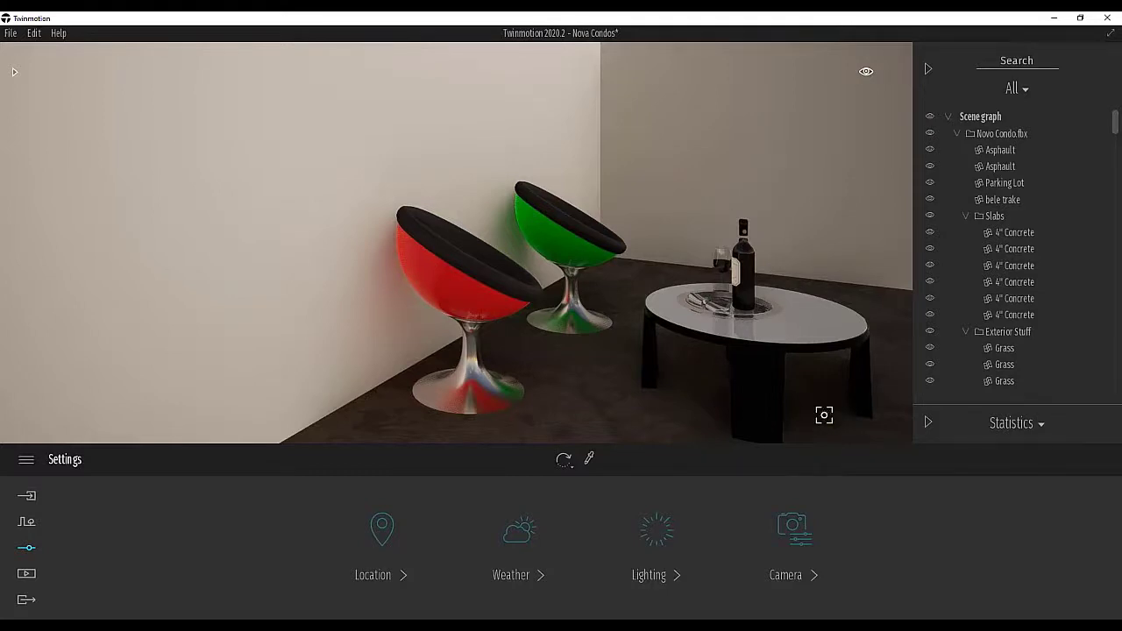
# Open the lighting settings and turn global illumination off and on again to compare the light around the chairs and walls
pyautogui.click(657, 530)
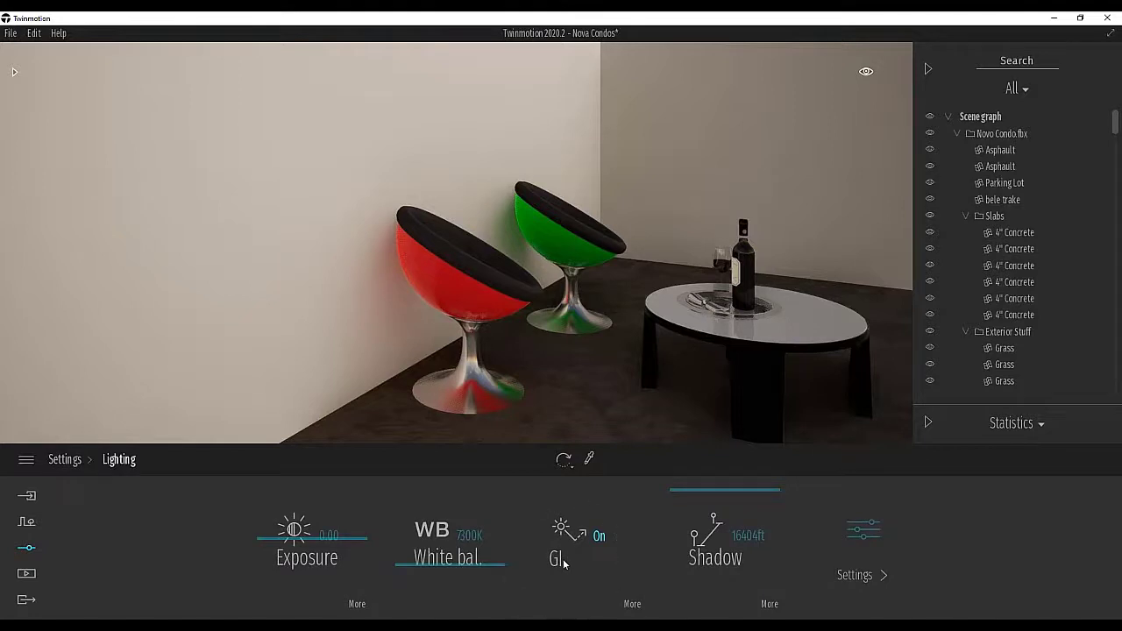
pyautogui.click(563, 561)
pyautogui.click(65, 459)
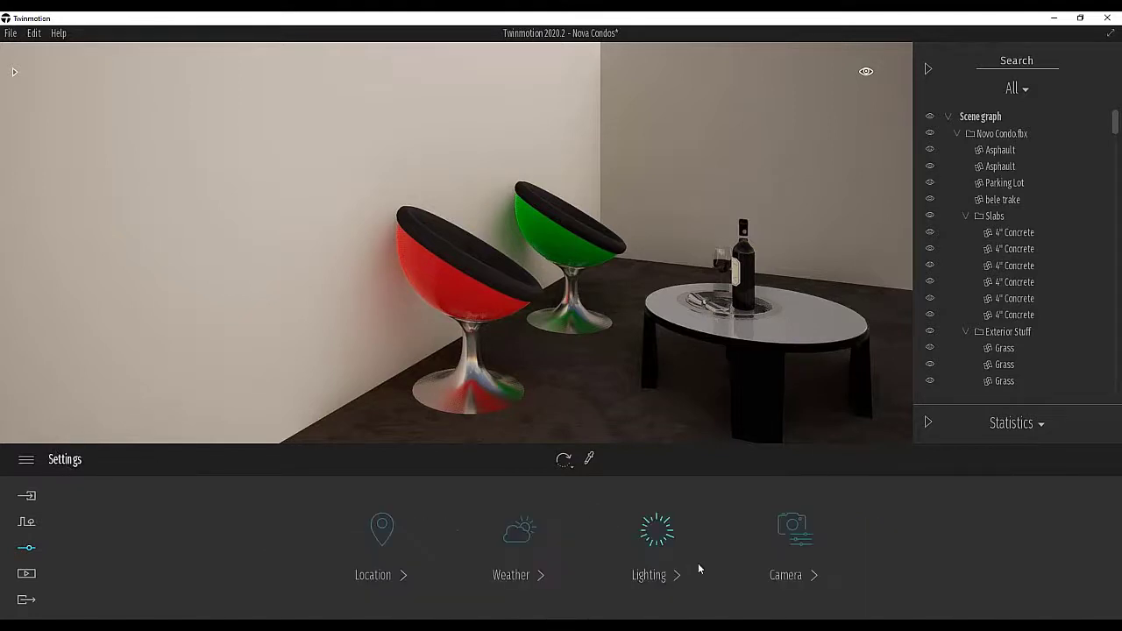
pyautogui.click(659, 545)
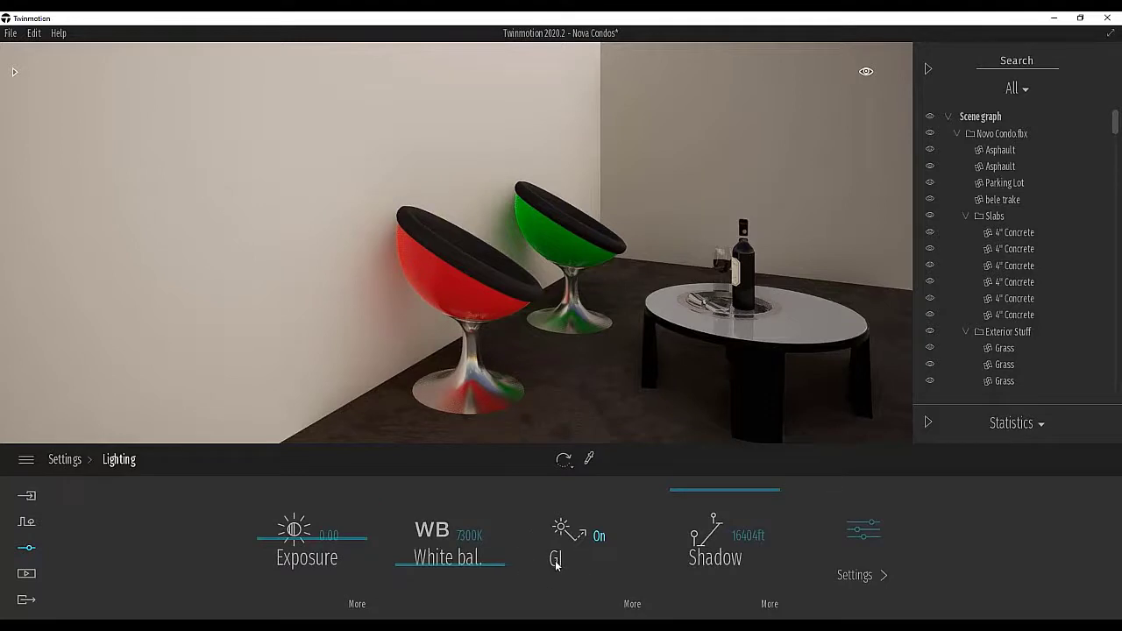
pyautogui.click(599, 536)
pyautogui.moveTo(476, 328); pyautogui.dragTo(520, 275, button='right')
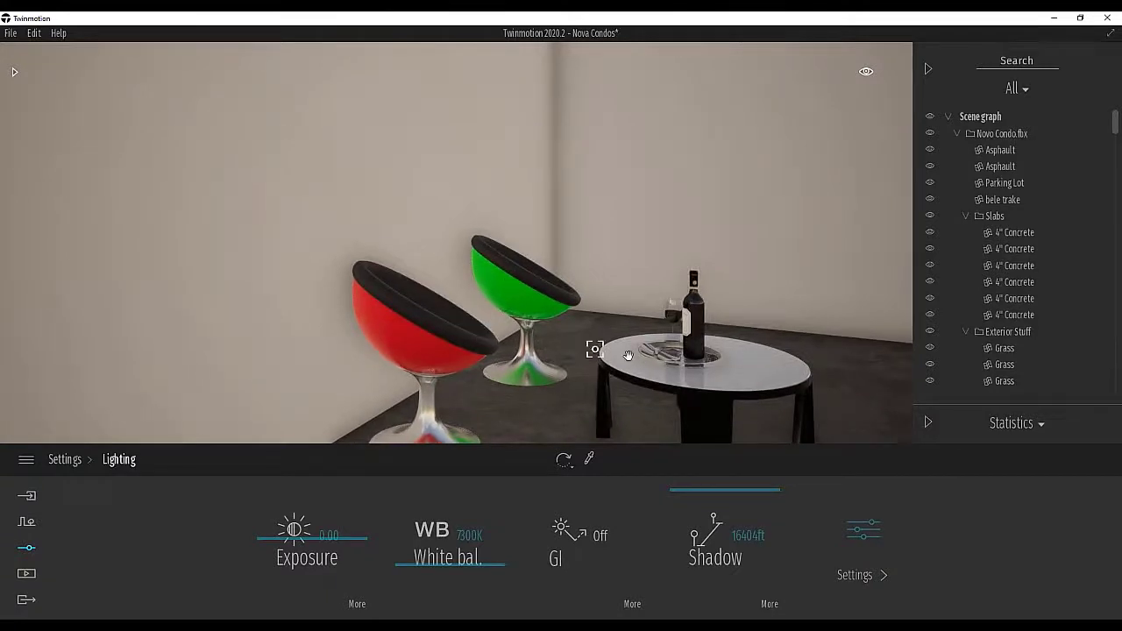
pyautogui.moveTo(548, 314); pyautogui.dragTo(554, 323, button='right')
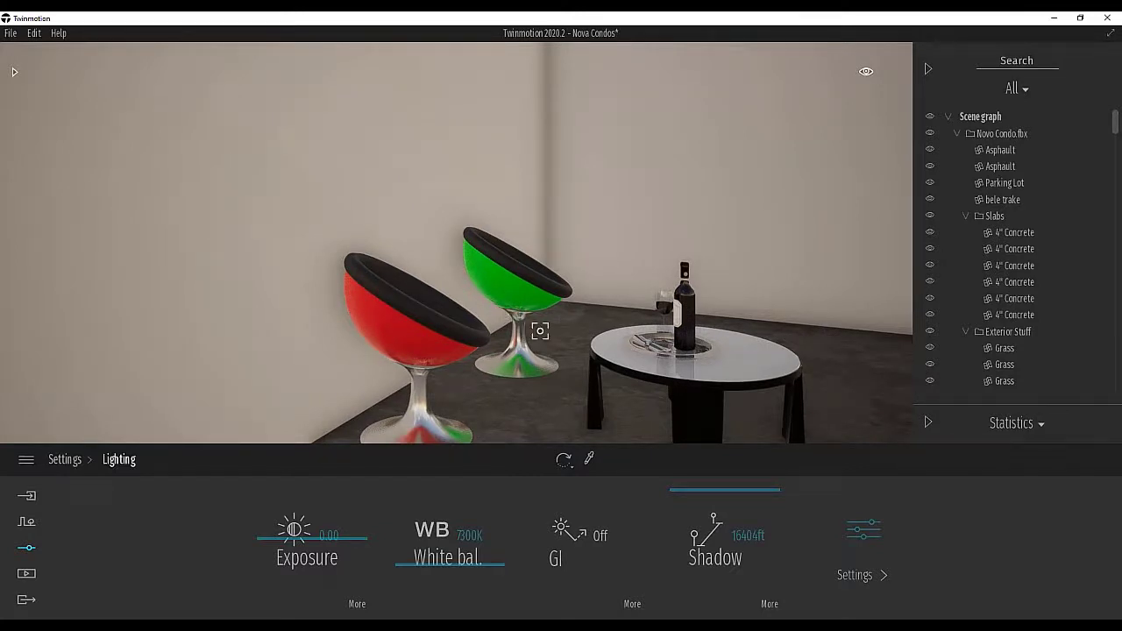
pyautogui.moveTo(538, 331); pyautogui.dragTo(519, 342, button='right')
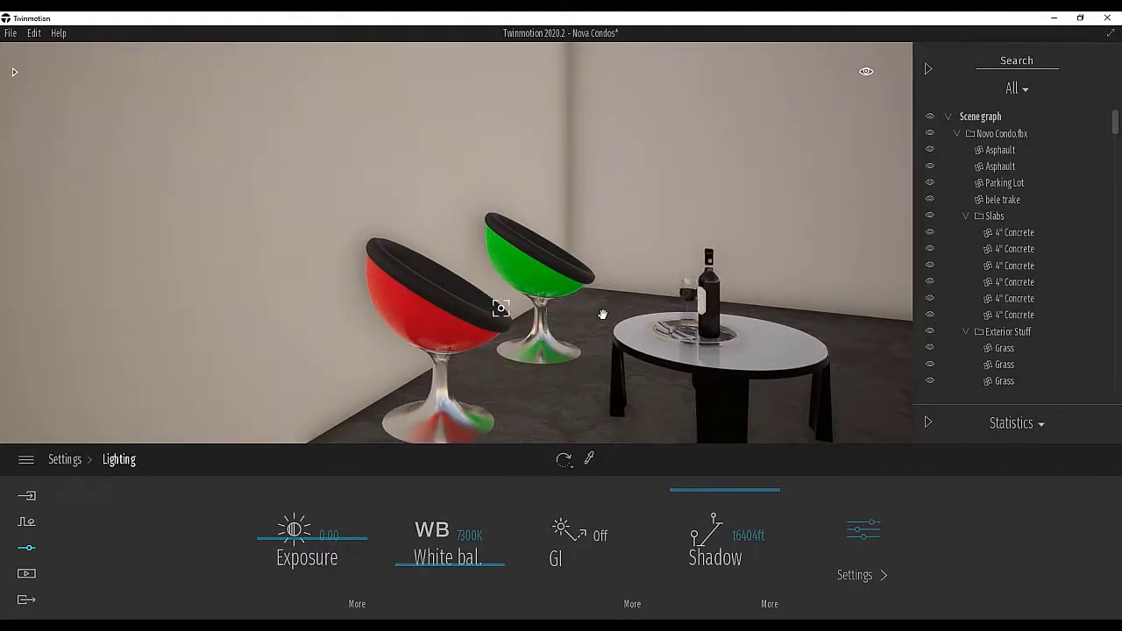
pyautogui.moveTo(551, 314); pyautogui.dragTo(580, 303, button='right')
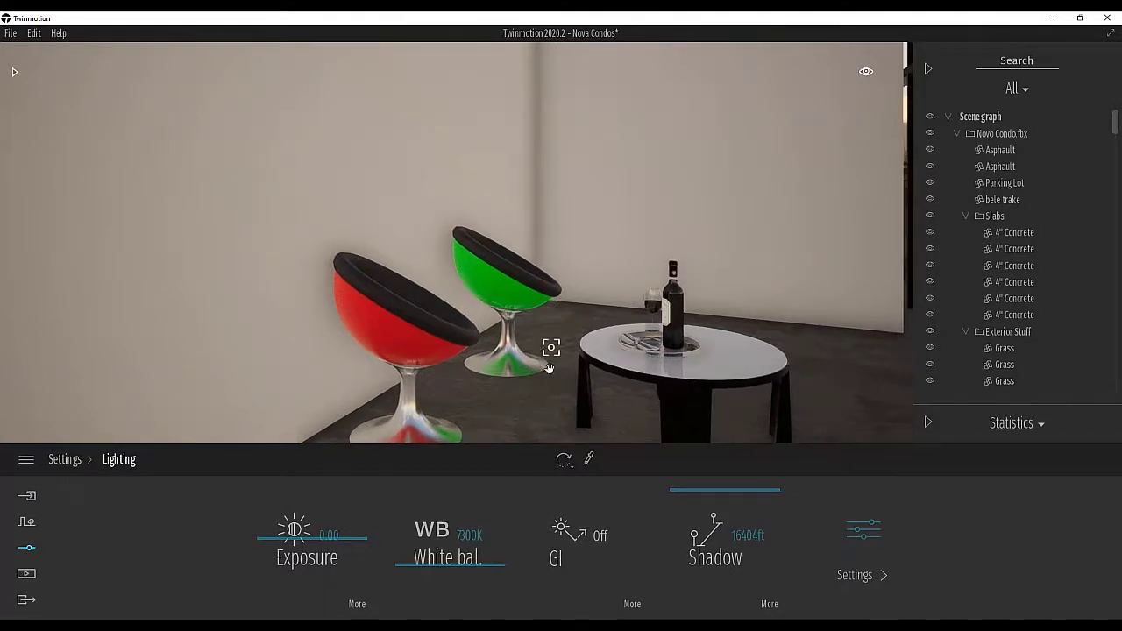
pyautogui.click(576, 552)
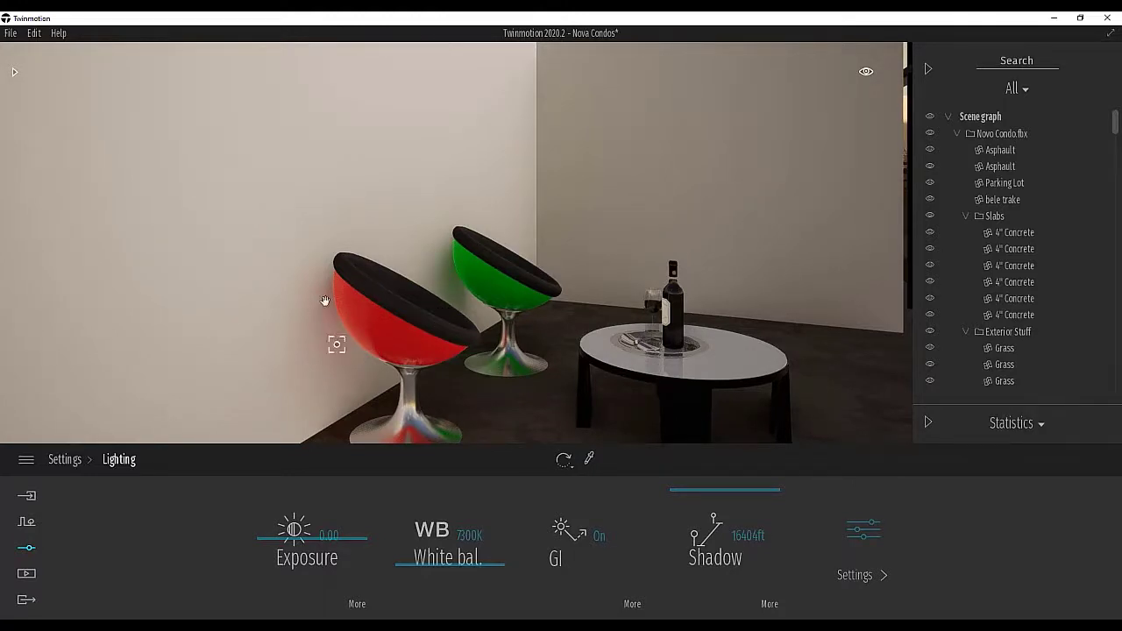
pyautogui.moveTo(446, 353)
pyautogui.keyDown('shift'); pyautogui.mouseDown(button='middle')
pyautogui.moveTo(502, 358)
pyautogui.moveTo(464, 351)
pyautogui.mouseUp(button='middle'); pyautogui.keyUp('shift')
pyautogui.moveTo(464, 351)
pyautogui.mouseDown(button='right')
pyautogui.moveTo(447, 356)
pyautogui.moveTo(461, 363)
pyautogui.mouseUp(button='right')
pyautogui.scroll(2, 449, 361)
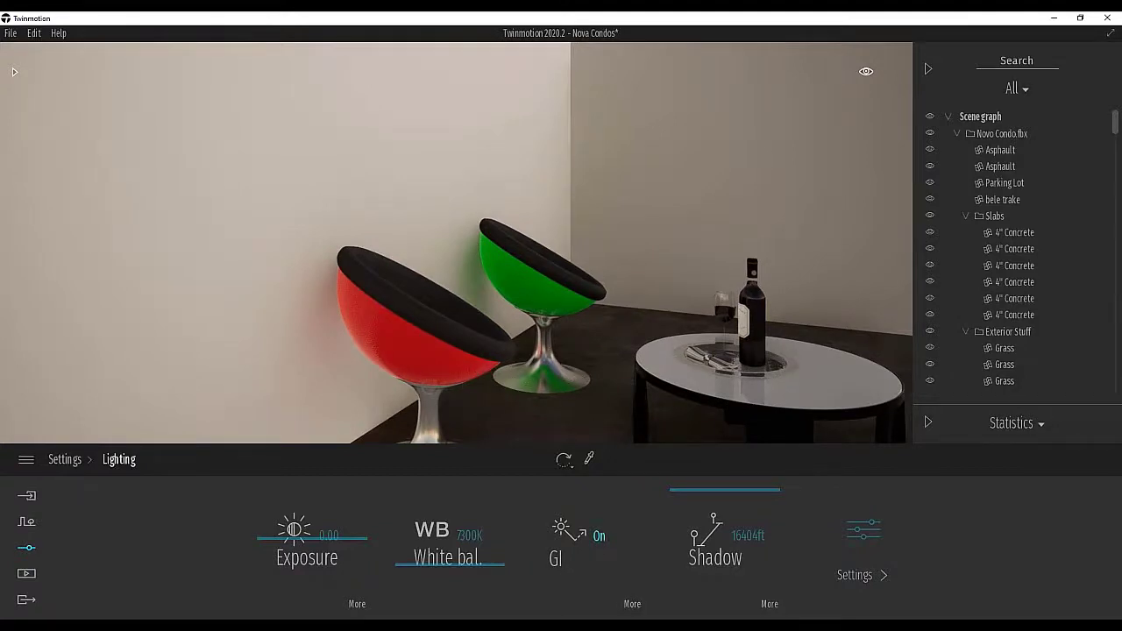
# Open the detailed GI settings, try a Distance of 3.28 ft and raise it to 896.68 ft
pyautogui.click(632, 604)
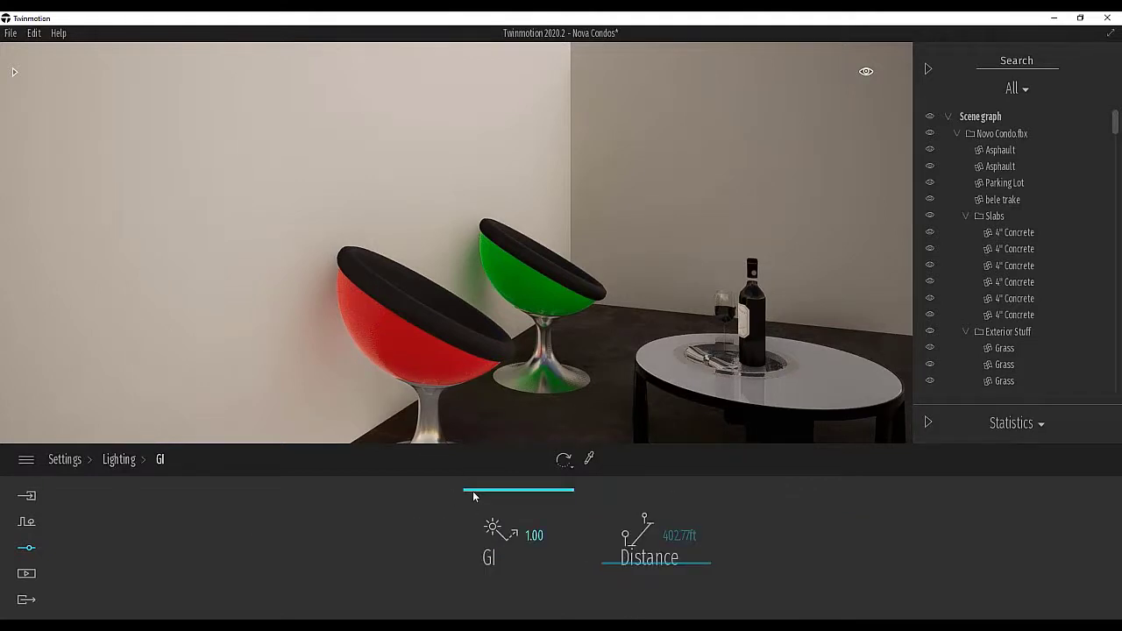
pyautogui.moveTo(473, 491); pyautogui.dragTo(490, 460)
pyautogui.moveTo(612, 562); pyautogui.dragTo(613, 597)
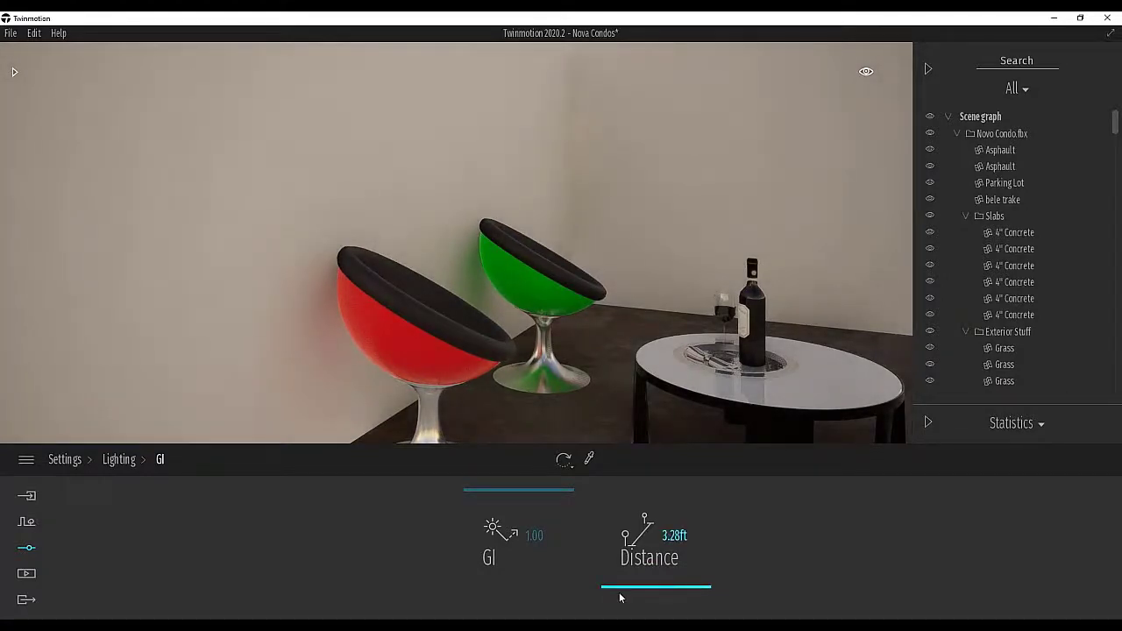
pyautogui.moveTo(618, 595); pyautogui.dragTo(622, 532)
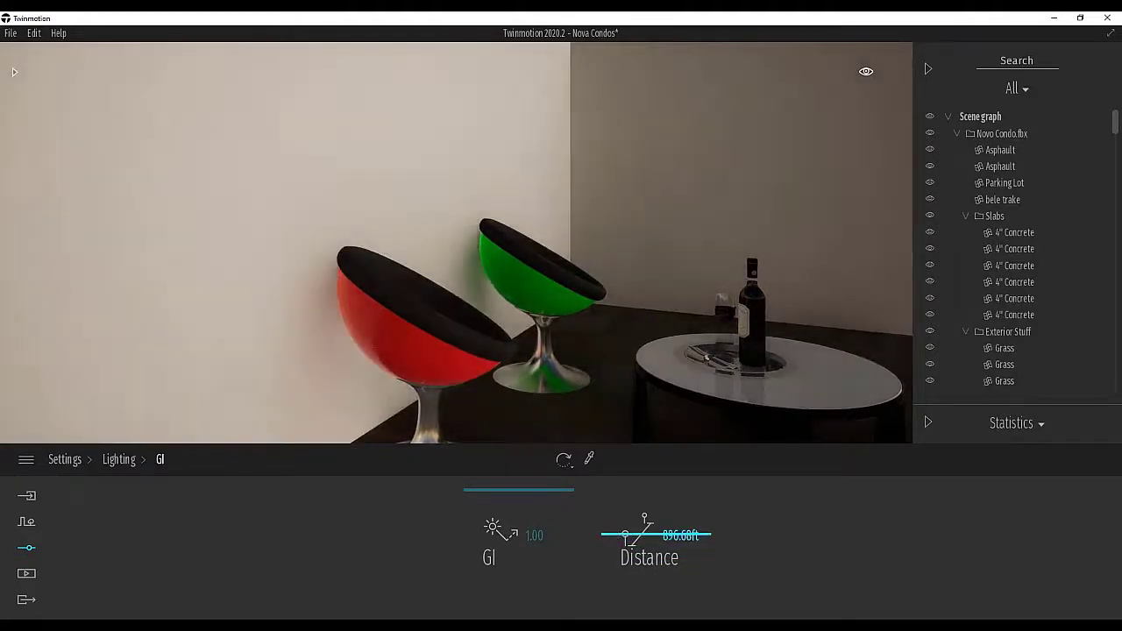
# Select the furniture set with the two chairs and wine table and begin moving it
pyautogui.click(539, 298)
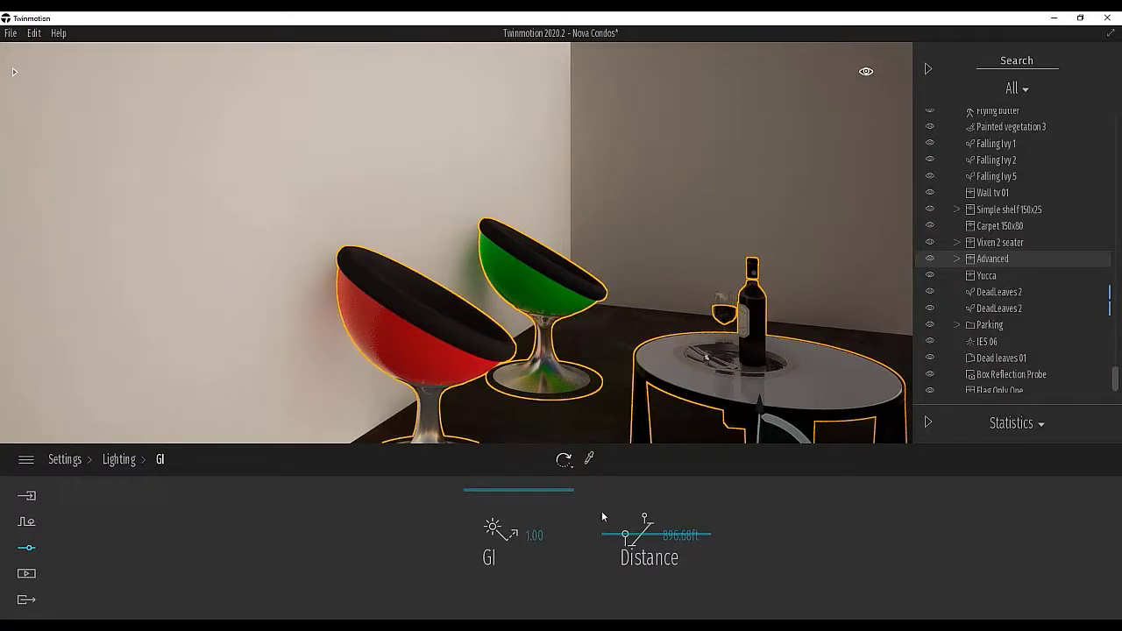
pyautogui.scroll(-2, 659, 348)
pyautogui.moveTo(718, 405); pyautogui.dragTo(718, 401)
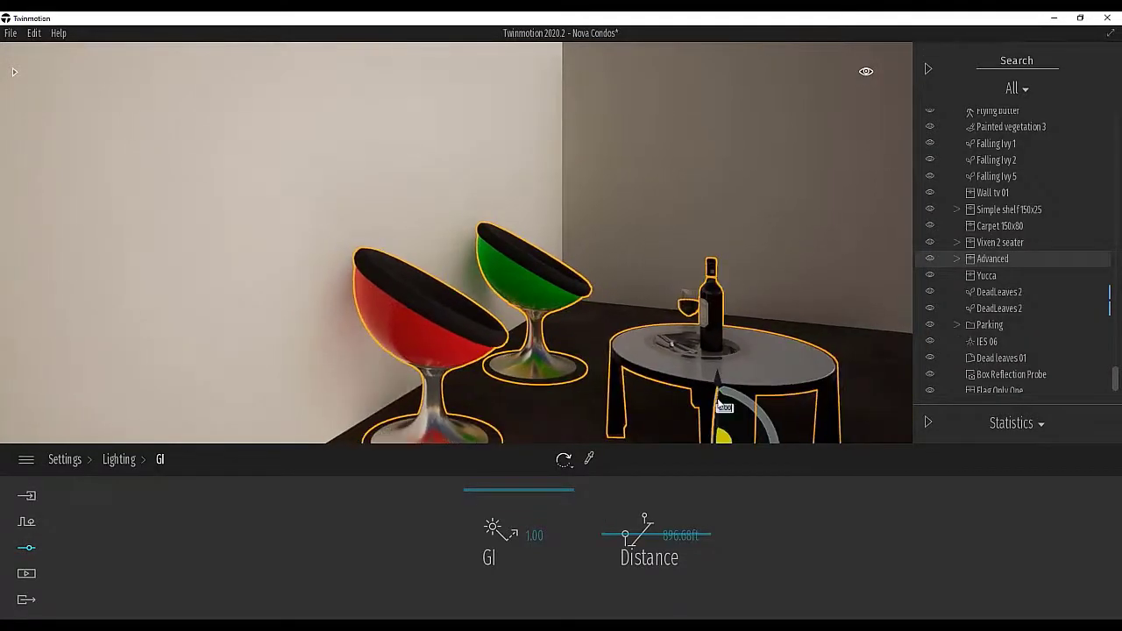
pyautogui.moveTo(718, 405); pyautogui.dragTo(681, 383, button='right')
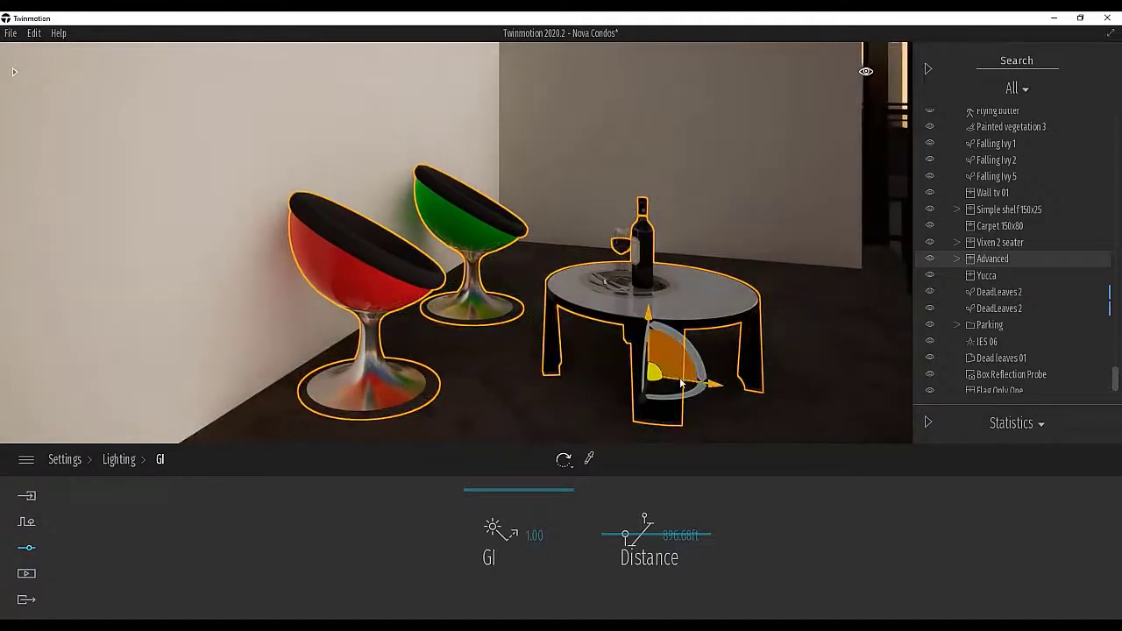
# Reposition the chairs and round table set so it rests on the floor, and turn off global illumination
pyautogui.moveTo(681, 383)
pyautogui.mouseDown()
pyautogui.moveTo(755, 400)
pyautogui.moveTo(639, 372)
pyautogui.moveTo(742, 407)
pyautogui.moveTo(664, 389)
pyautogui.mouseUp()
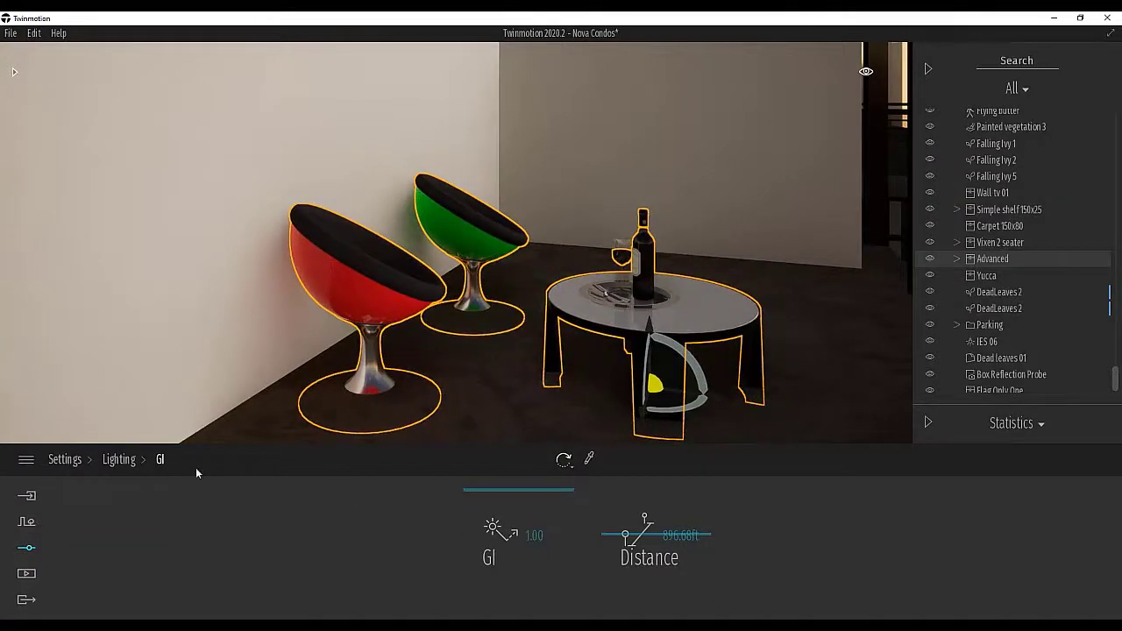
pyautogui.click(119, 459)
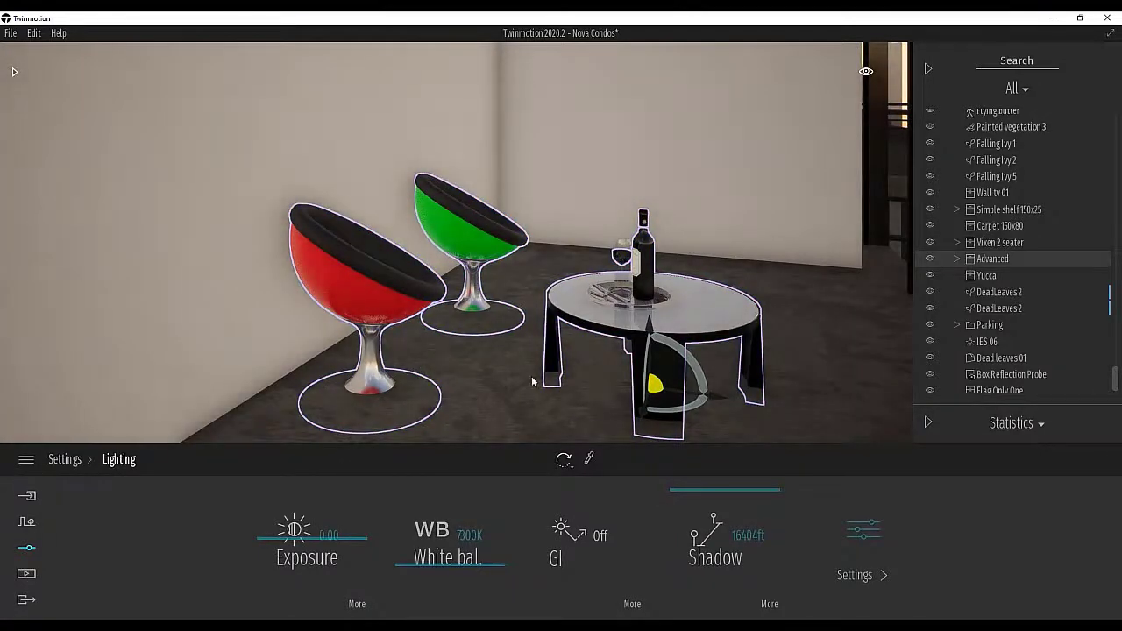
pyautogui.moveTo(650, 330); pyautogui.dragTo(650, 319)
pyautogui.moveTo(656, 382); pyautogui.dragTo(668, 375)
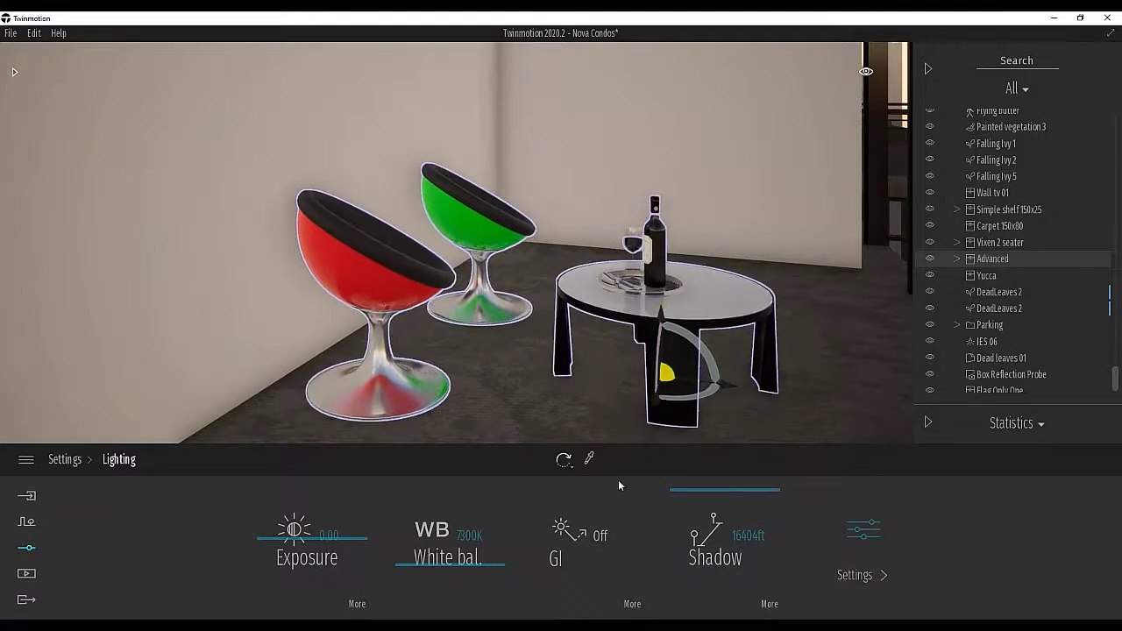
# Turn global illumination (GI) back on for the interior scene
pyautogui.moveTo(405, 305); pyautogui.dragTo(426, 274, button='right')
pyautogui.click(586, 532)
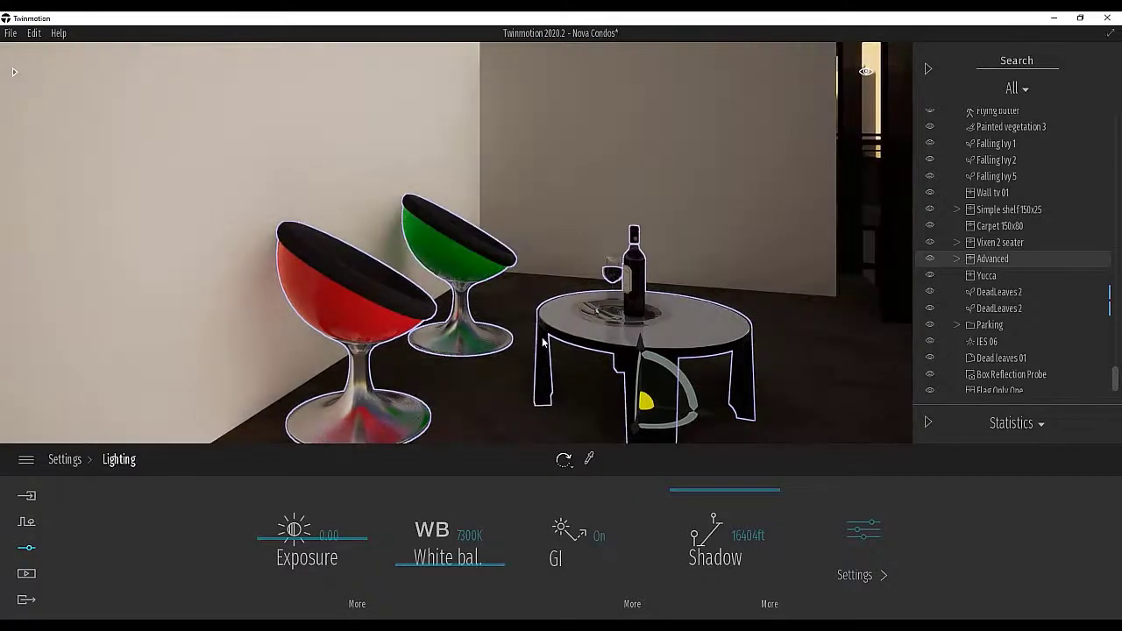
# Examine how the red and green chairs reflect coloured light onto the wall and their metal bases
pyautogui.moveTo(544, 341); pyautogui.dragTo(491, 354, button='right')
pyautogui.moveTo(582, 259); pyautogui.dragTo(670, 160, button='right')
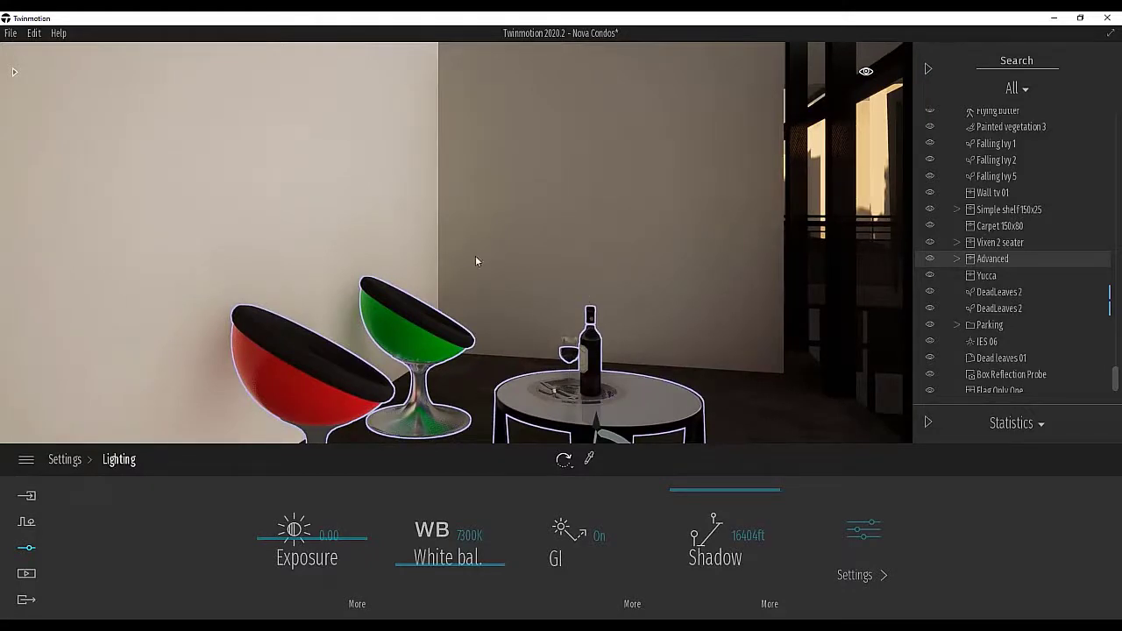
pyautogui.moveTo(710, 254); pyautogui.dragTo(578, 289, button='right')
pyautogui.click(526, 206)
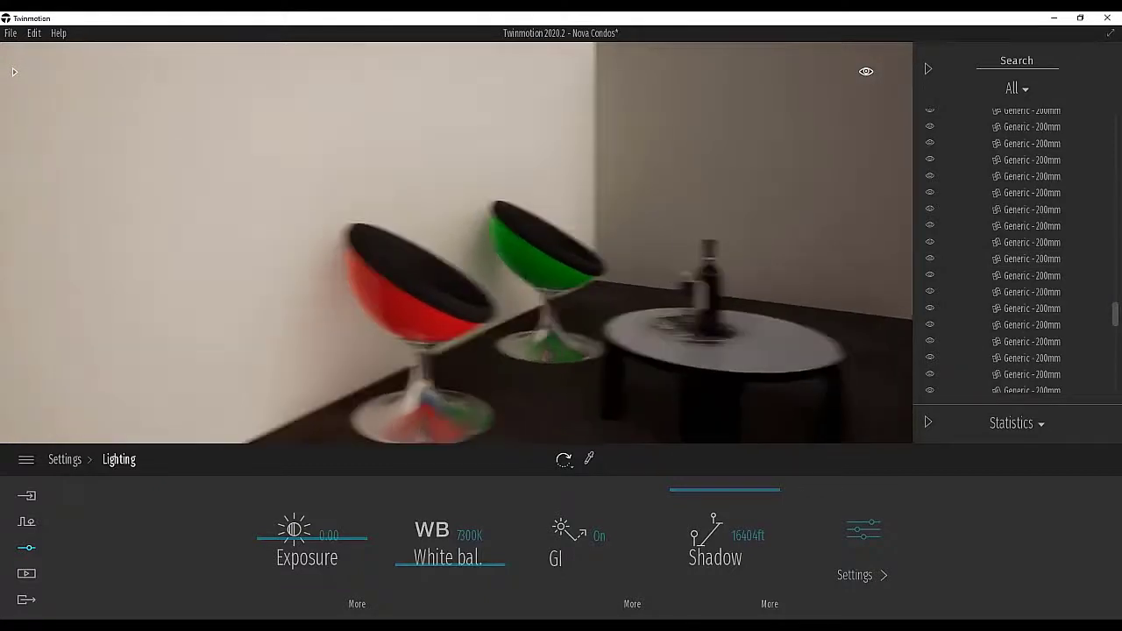
pyautogui.press('a')
pyautogui.press('d')
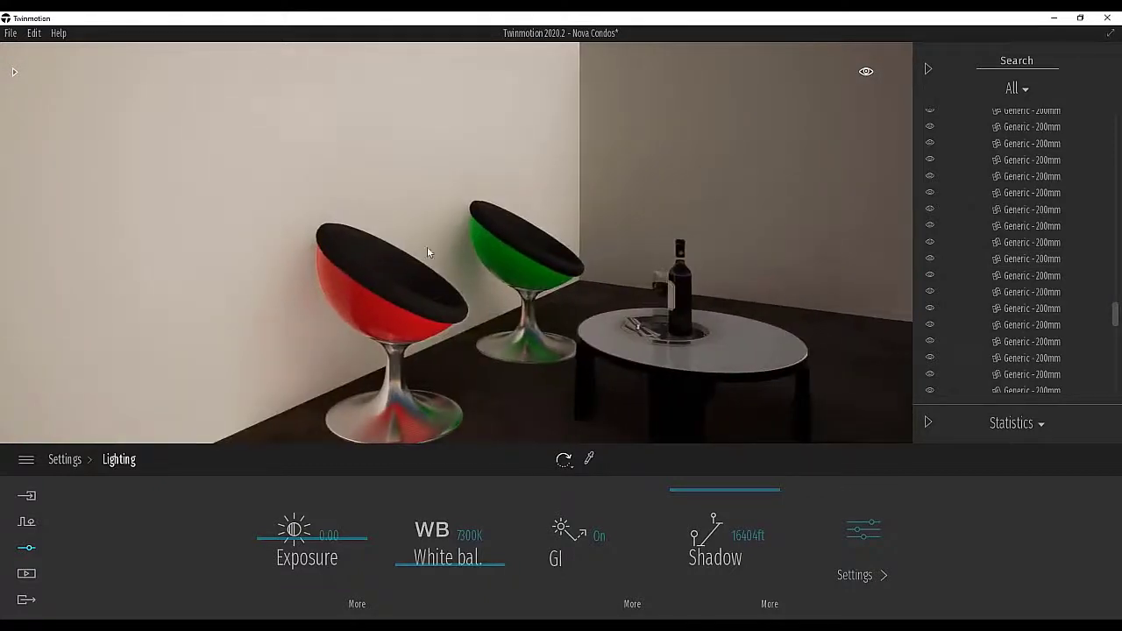
pyautogui.moveTo(336, 326); pyautogui.dragTo(369, 281, button='right')
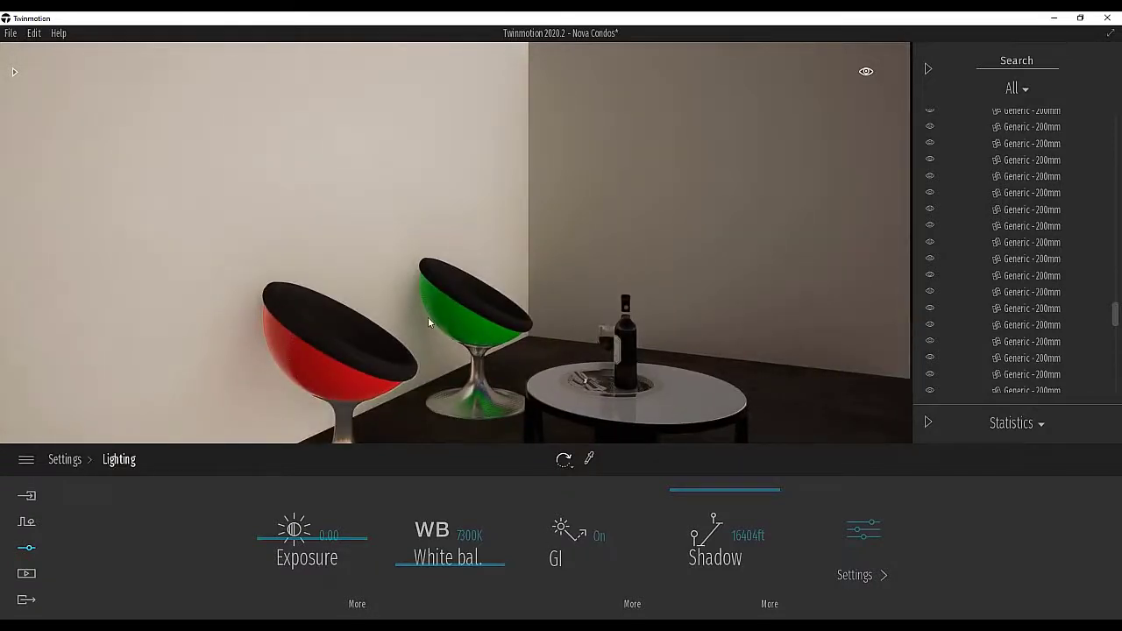
pyautogui.moveTo(570, 237); pyautogui.dragTo(518, 261, button='right')
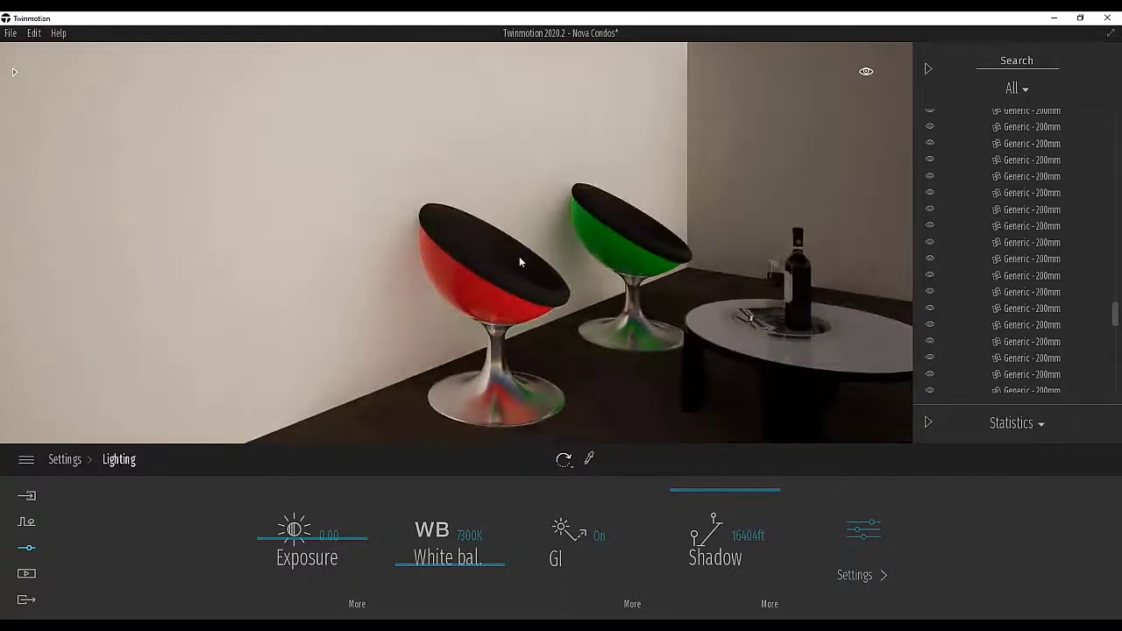
# Open the detailed GI settings and push the GI intensity to its maximum of 1.00
pyautogui.click(632, 604)
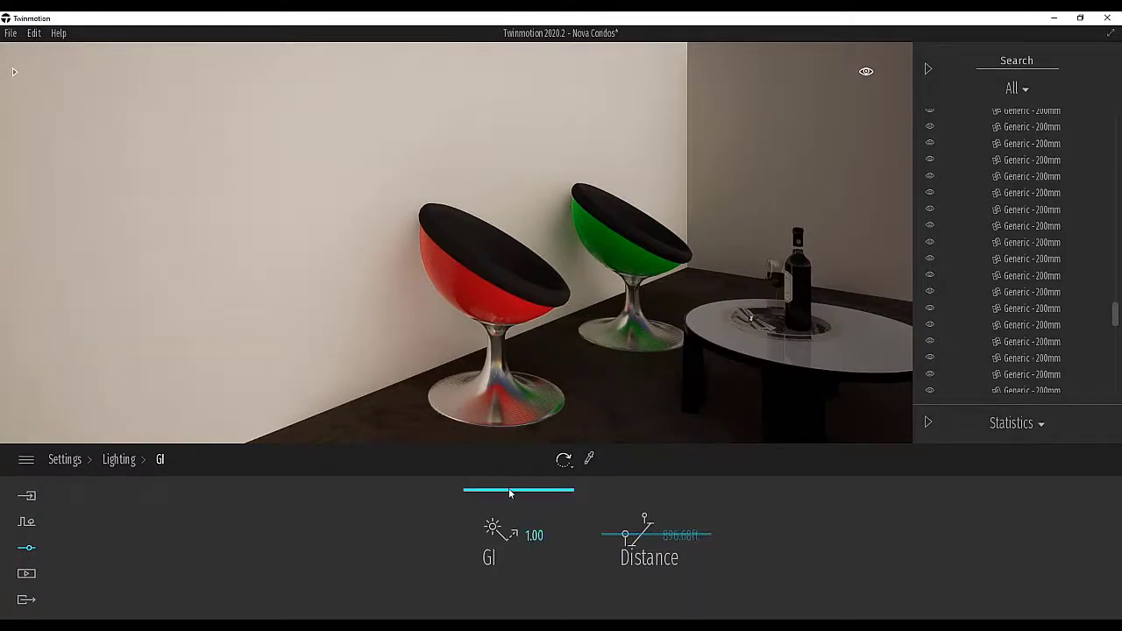
pyautogui.moveTo(512, 491); pyautogui.dragTo(521, 465)
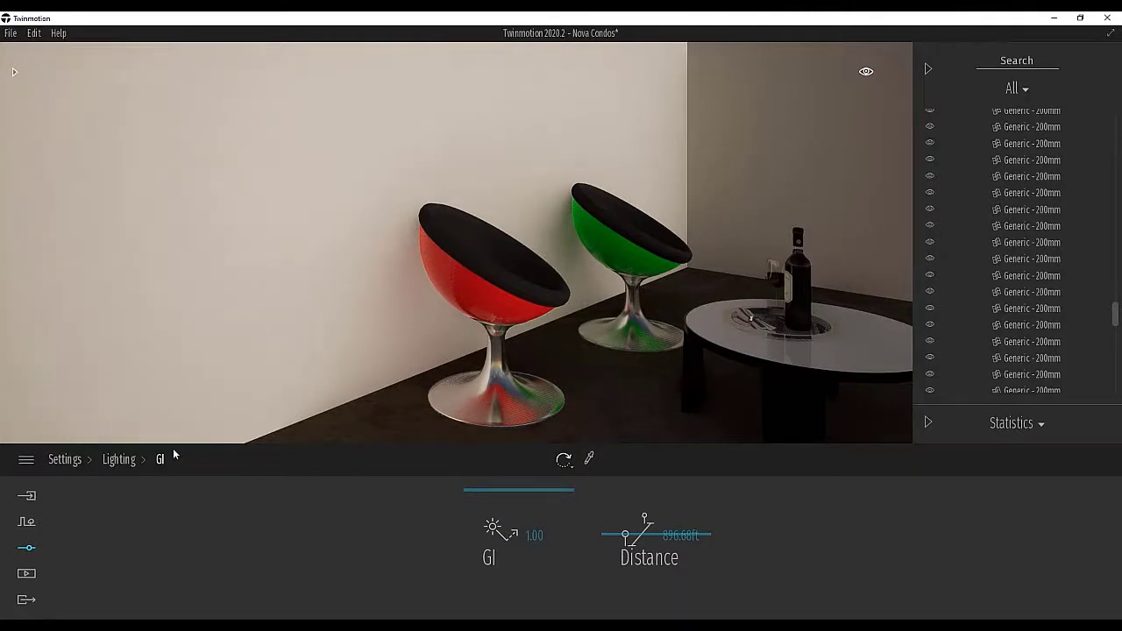
pyautogui.click(119, 459)
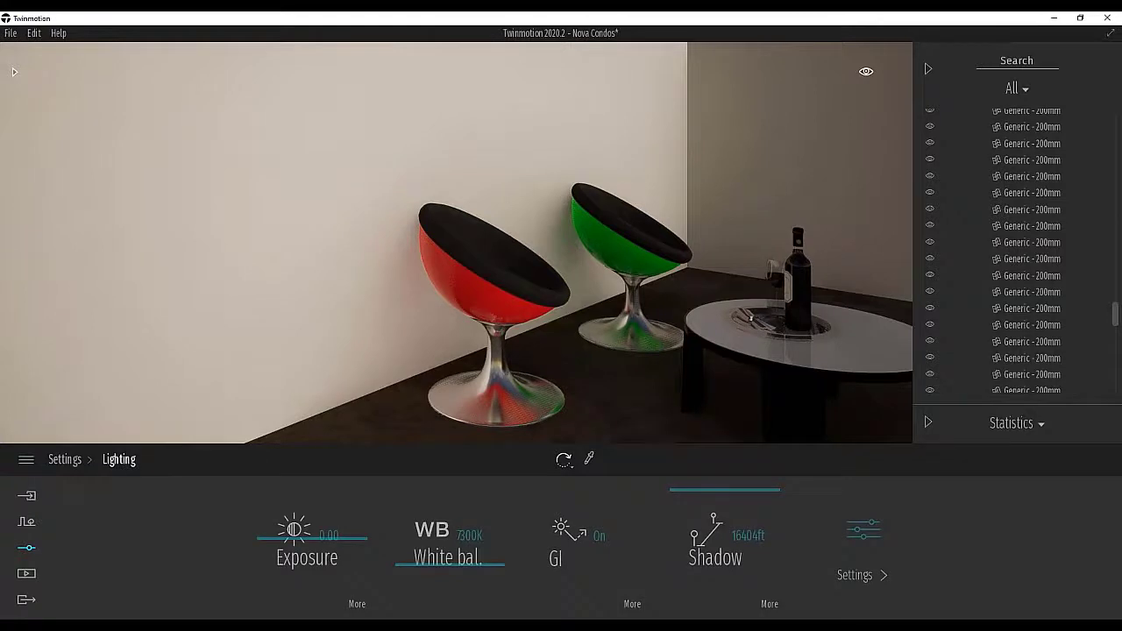
# Try a scene exposure of 2.28 and reset it to 0
pyautogui.moveTo(456, 254); pyautogui.dragTo(701, 203, button='right')
pyautogui.press('a')
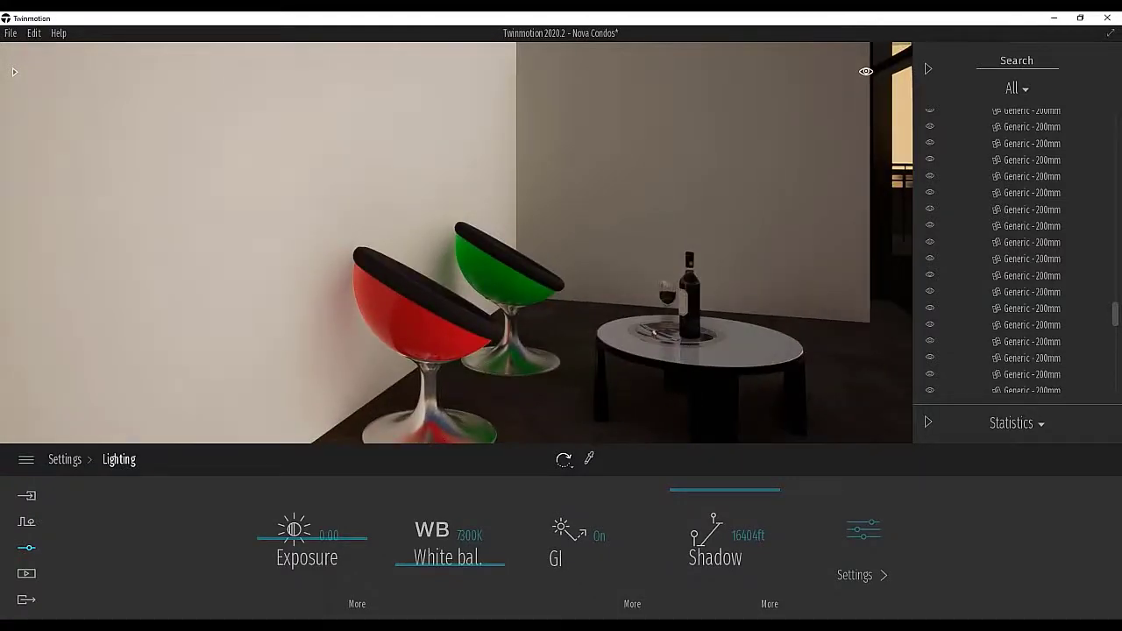
pyautogui.press('d')
pyautogui.moveTo(576, 389); pyautogui.dragTo(522, 416, button='right')
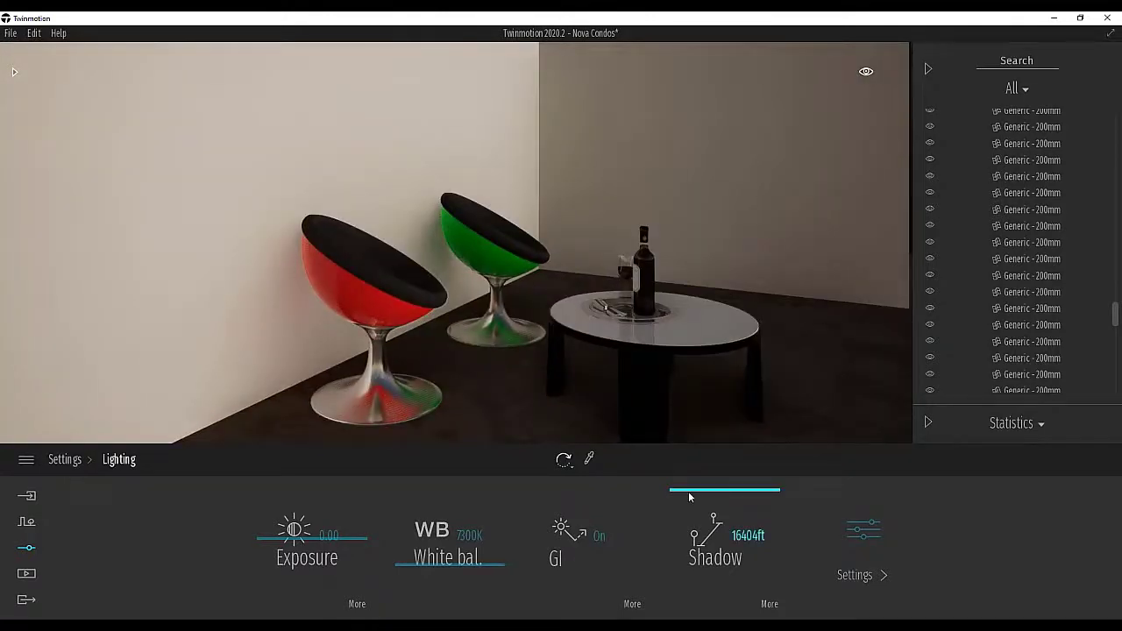
pyautogui.moveTo(596, 337); pyautogui.dragTo(741, 294, button='right')
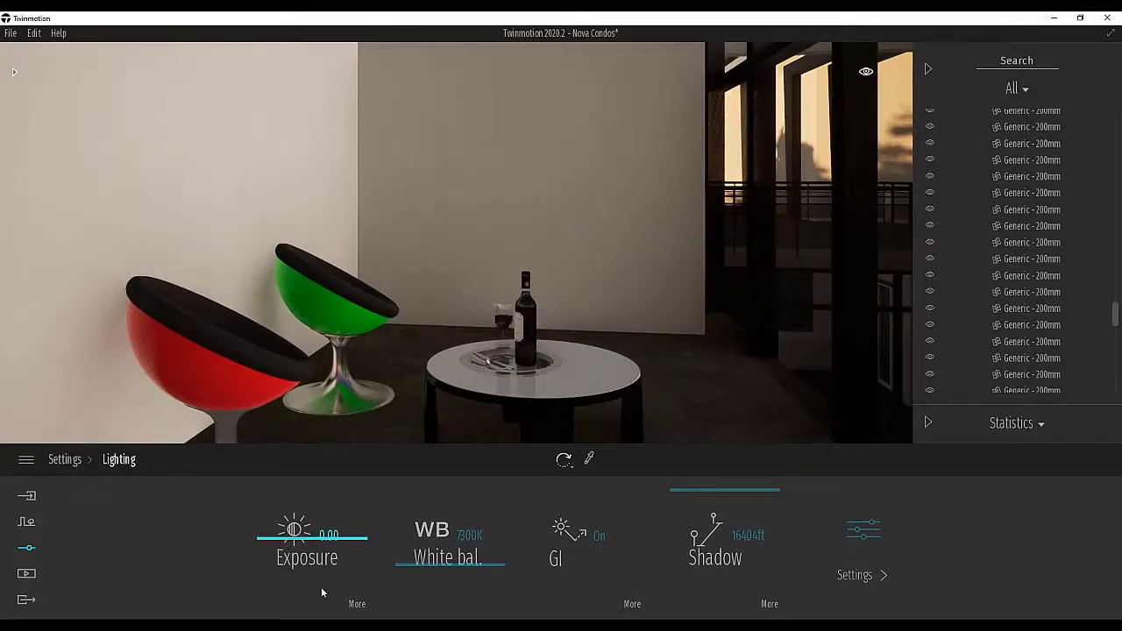
pyautogui.moveTo(294, 535); pyautogui.dragTo(263, 532)
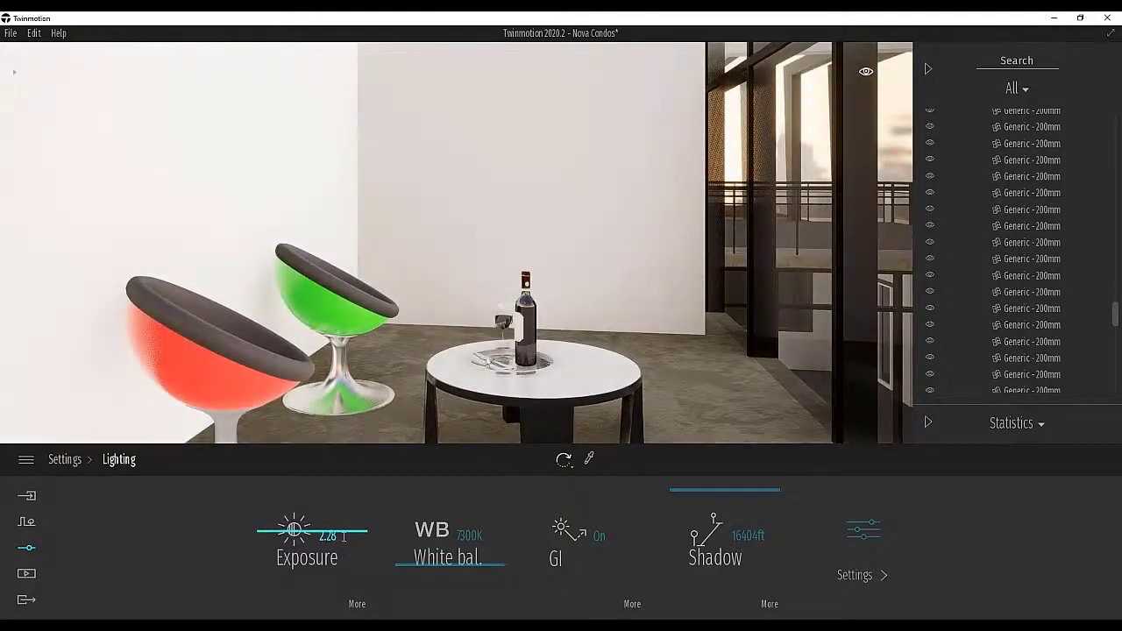
pyautogui.moveTo(344, 536); pyautogui.dragTo(309, 528)
pyautogui.write('0')
pyautogui.press('Return')
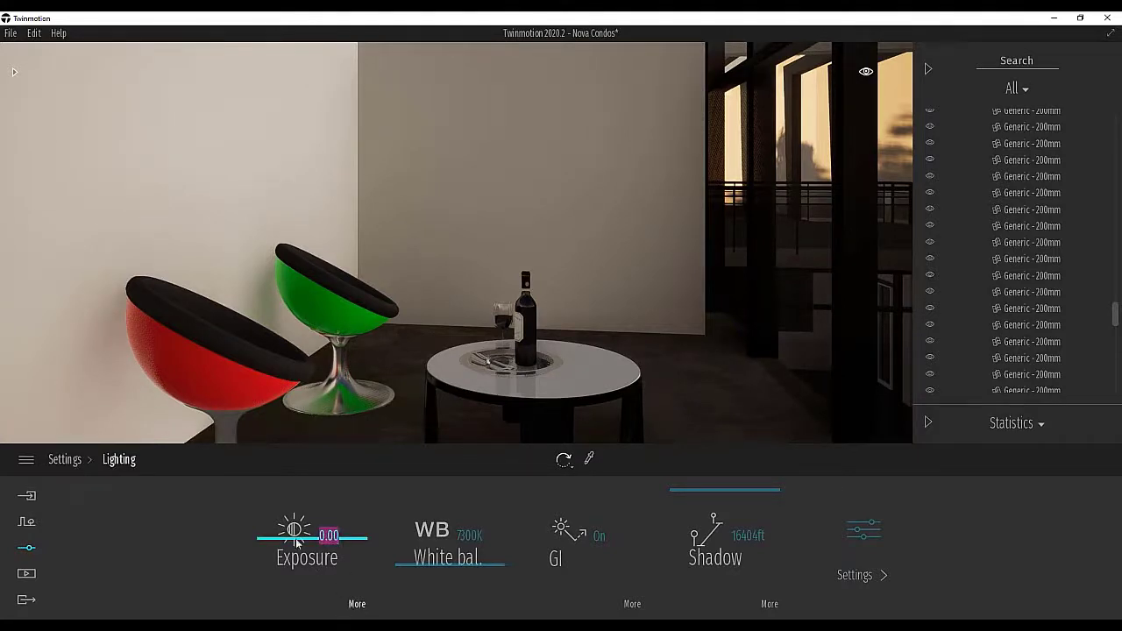
# Switch auto-exposure off and back on to compare its effect on the interior's brightness
pyautogui.click(356, 604)
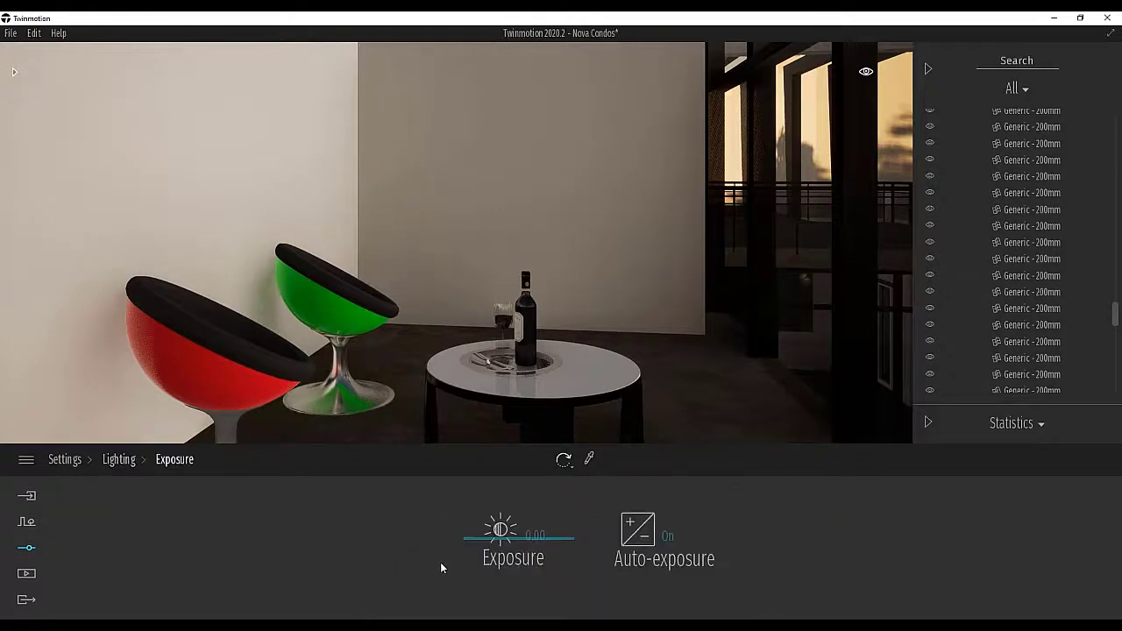
pyautogui.click(630, 541)
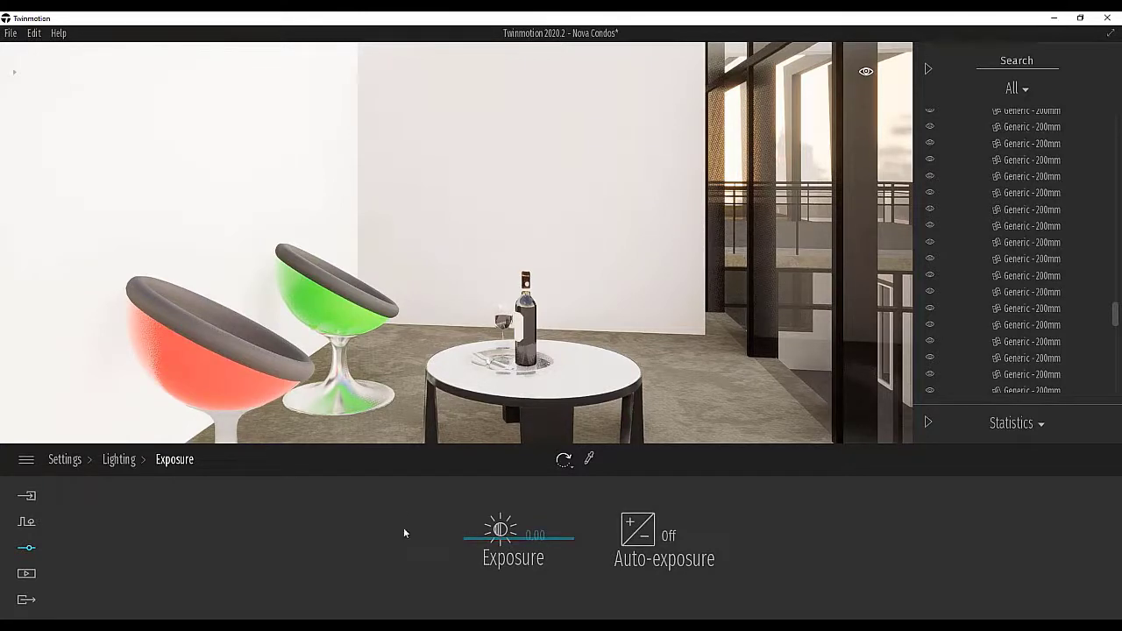
pyautogui.click(666, 536)
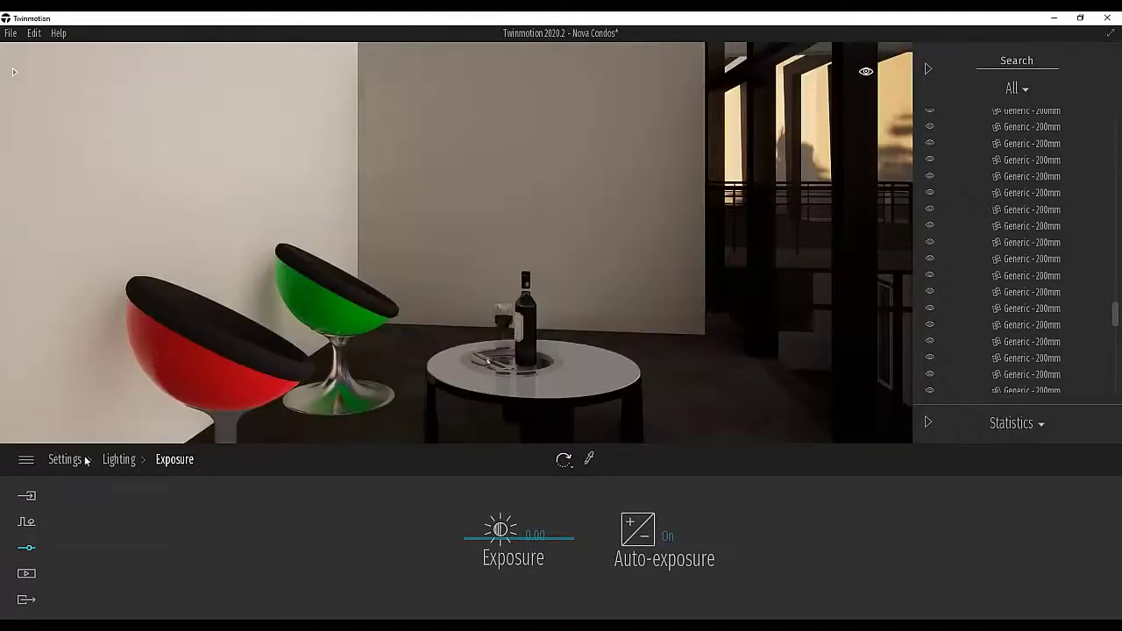
pyautogui.click(120, 459)
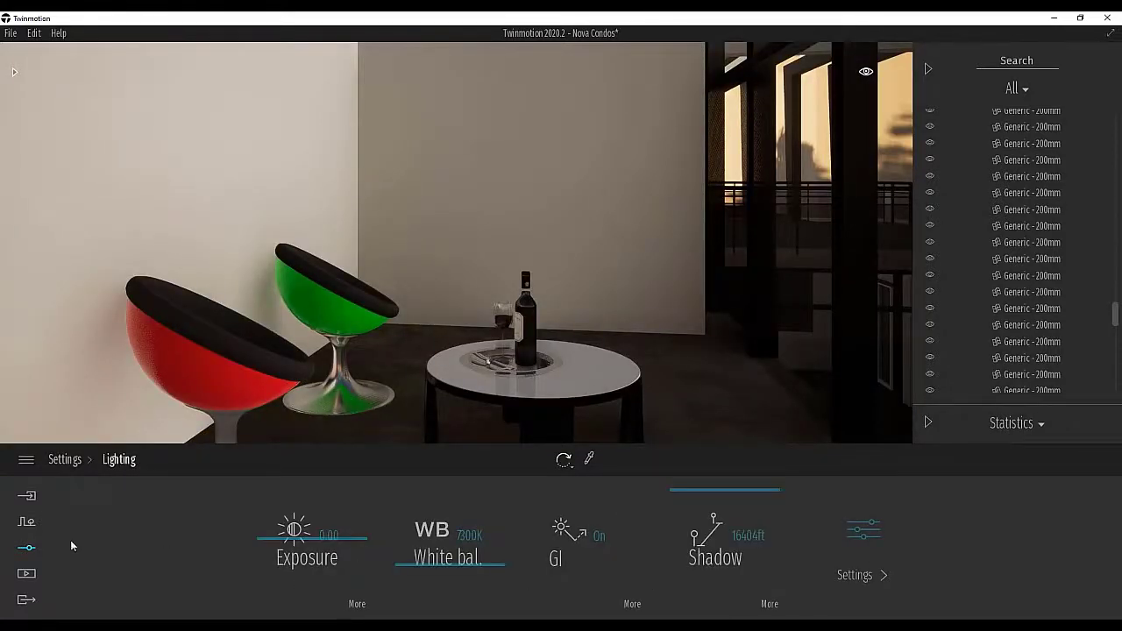
# Move the project's location marker to the southeastern United States and back to the Great Lakes area
pyautogui.click(64, 460)
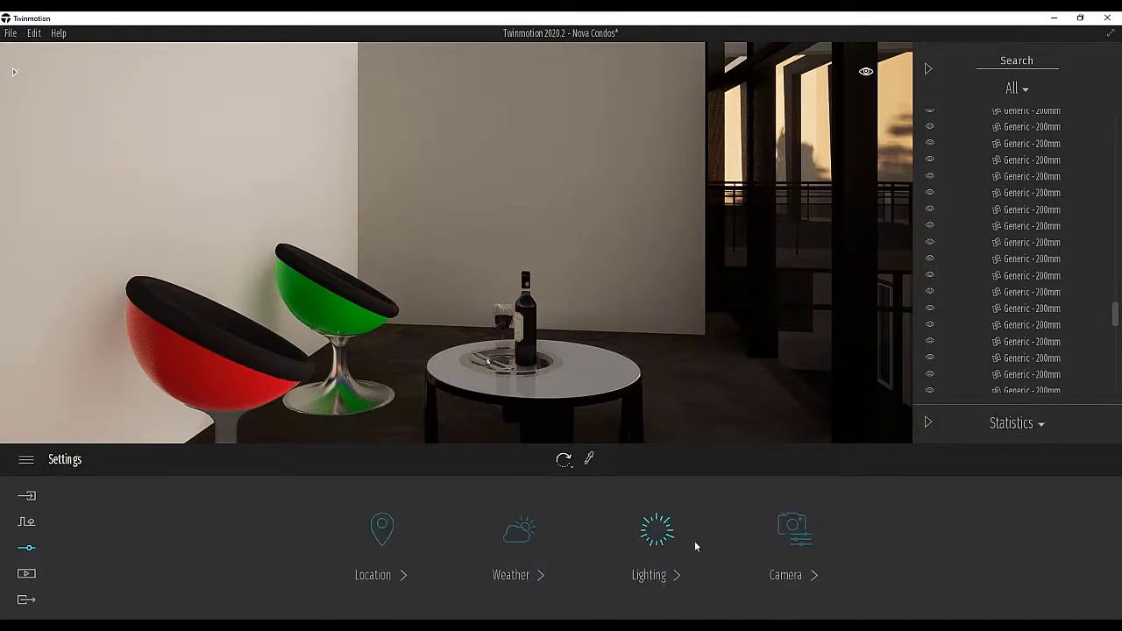
pyautogui.click(383, 532)
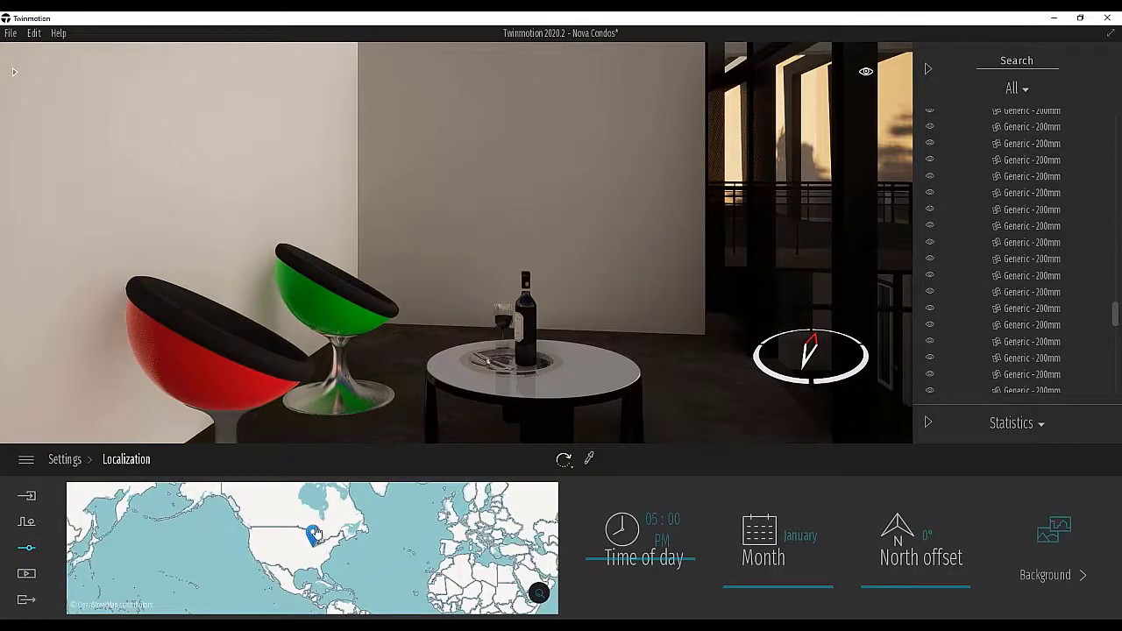
pyautogui.moveTo(314, 535); pyautogui.dragTo(317, 552)
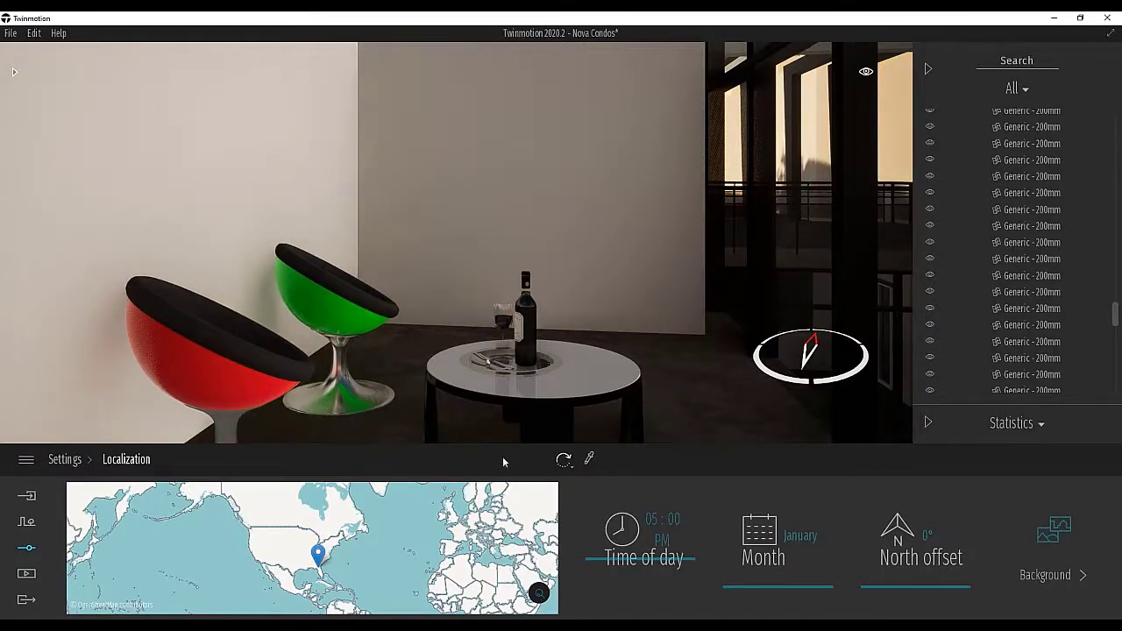
pyautogui.moveTo(455, 243); pyautogui.dragTo(479, 233, button='right')
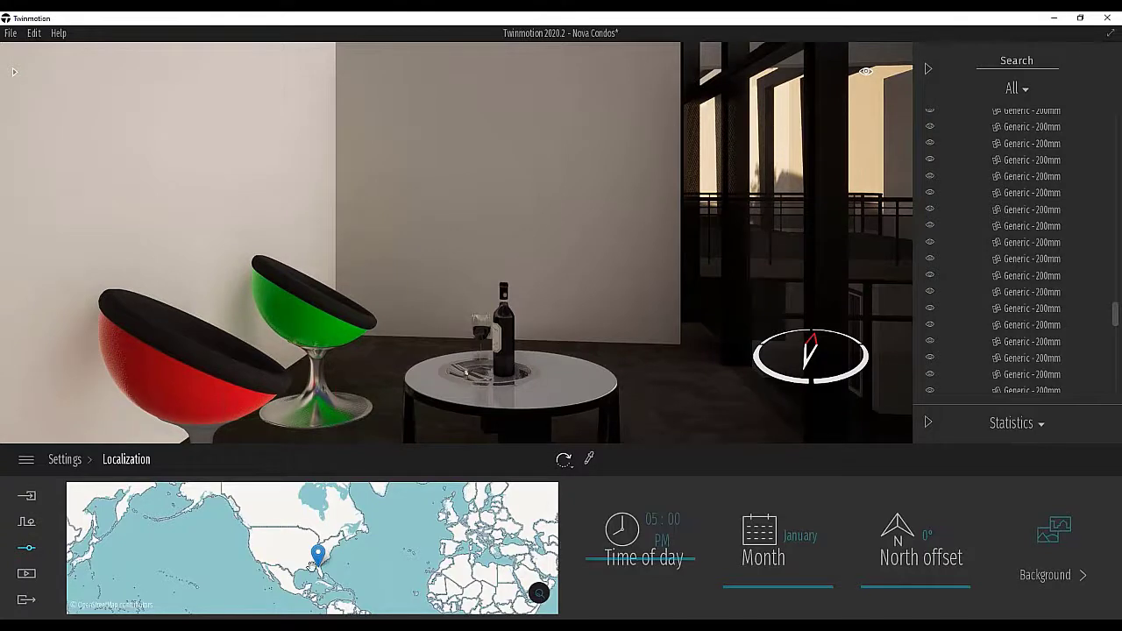
pyautogui.moveTo(317, 557); pyautogui.dragTo(313, 536)
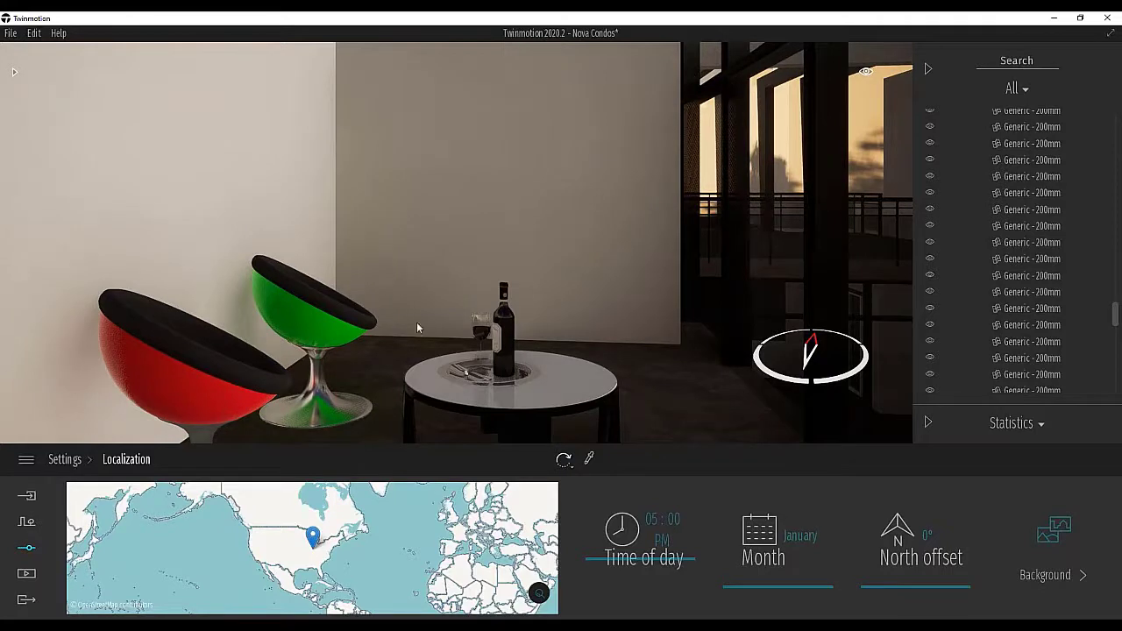
# Try a warmer white balance in the lighting settings and set it to 5000 K
pyautogui.click(66, 460)
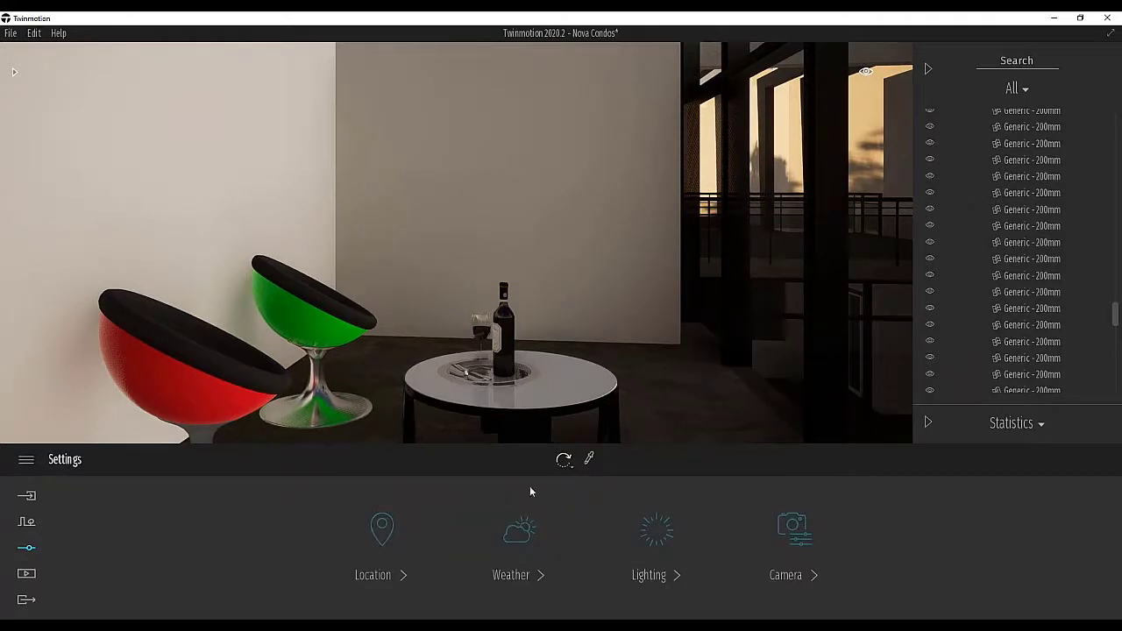
pyautogui.click(662, 536)
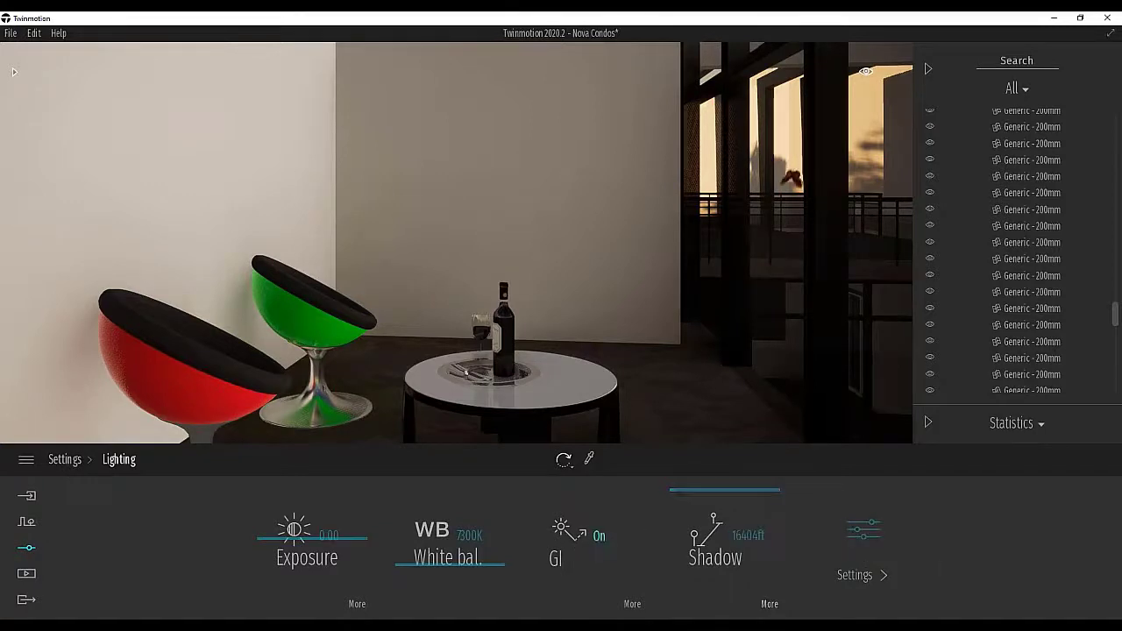
pyautogui.moveTo(418, 566)
pyautogui.mouseDown()
pyautogui.moveTo(419, 534)
pyautogui.moveTo(415, 586)
pyautogui.moveTo(415, 552)
pyautogui.mouseUp()
pyautogui.click(469, 534)
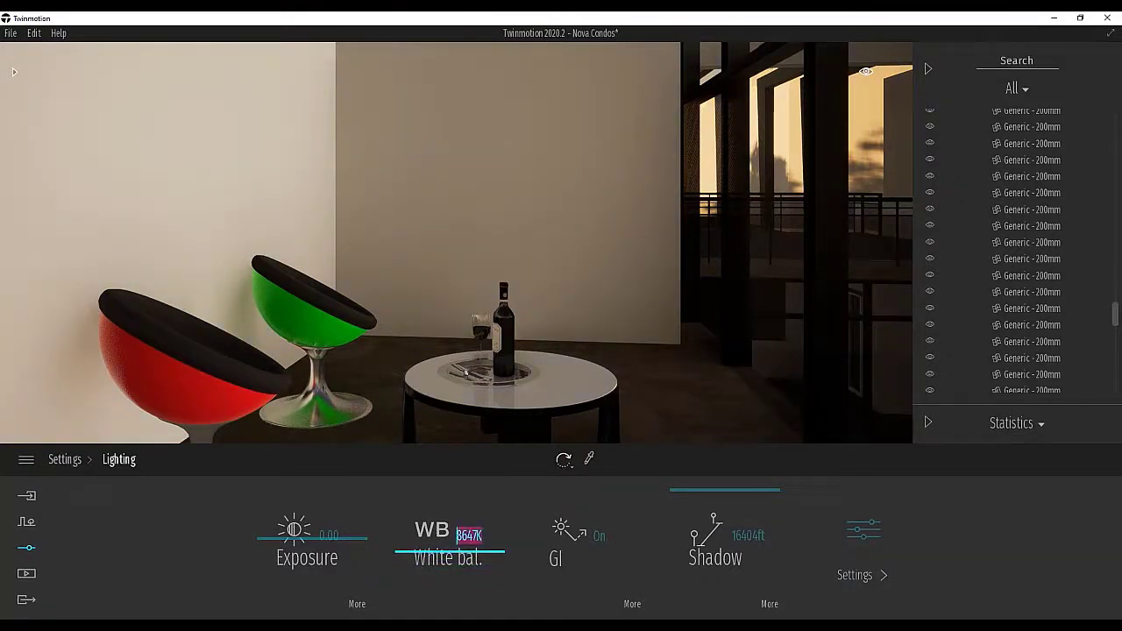
pyautogui.write('5000')
pyautogui.press('Return')
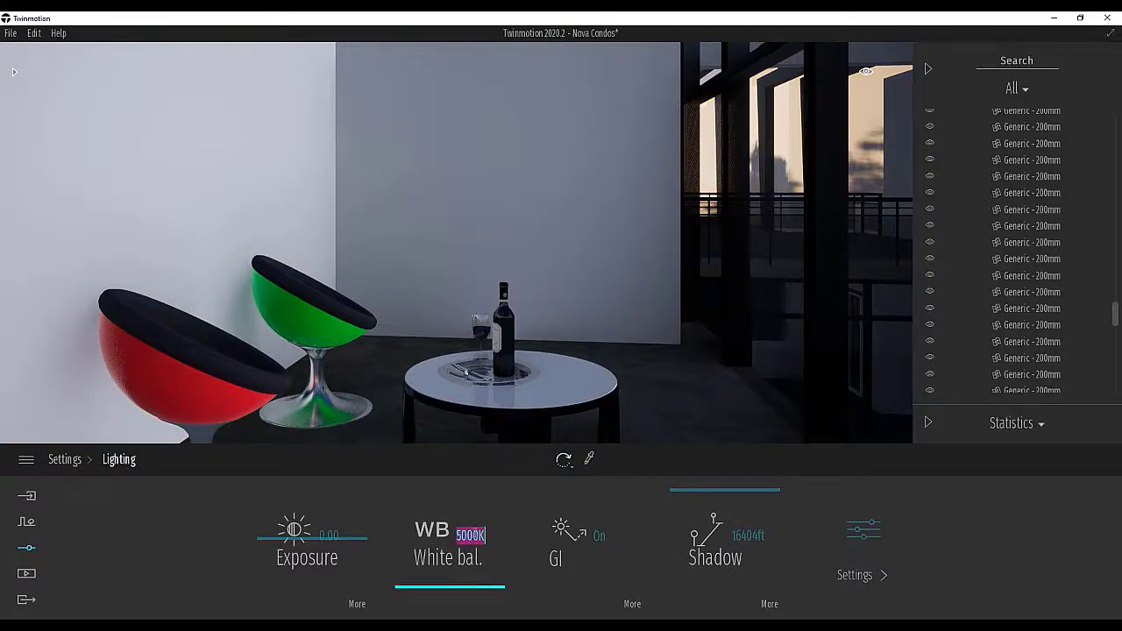
# Try a white balance of 7000 K and settle on 9000 K for the scene
pyautogui.write('7')
pyautogui.press('Return')
pyautogui.write('7000')
pyautogui.press('Return')
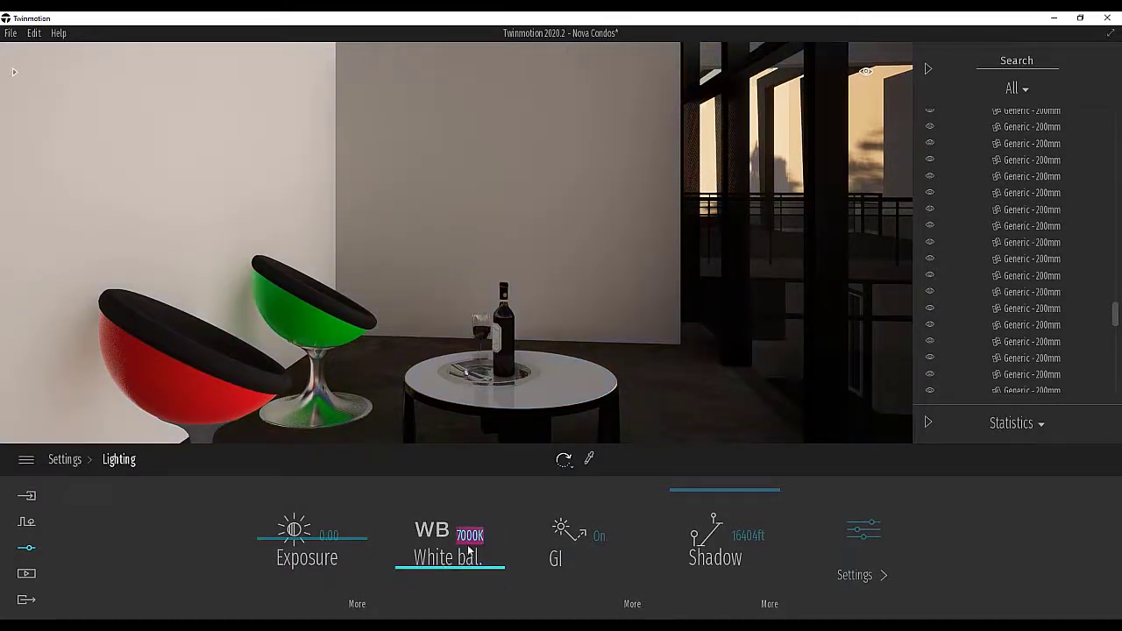
pyautogui.write('9000')
pyautogui.press('Return')
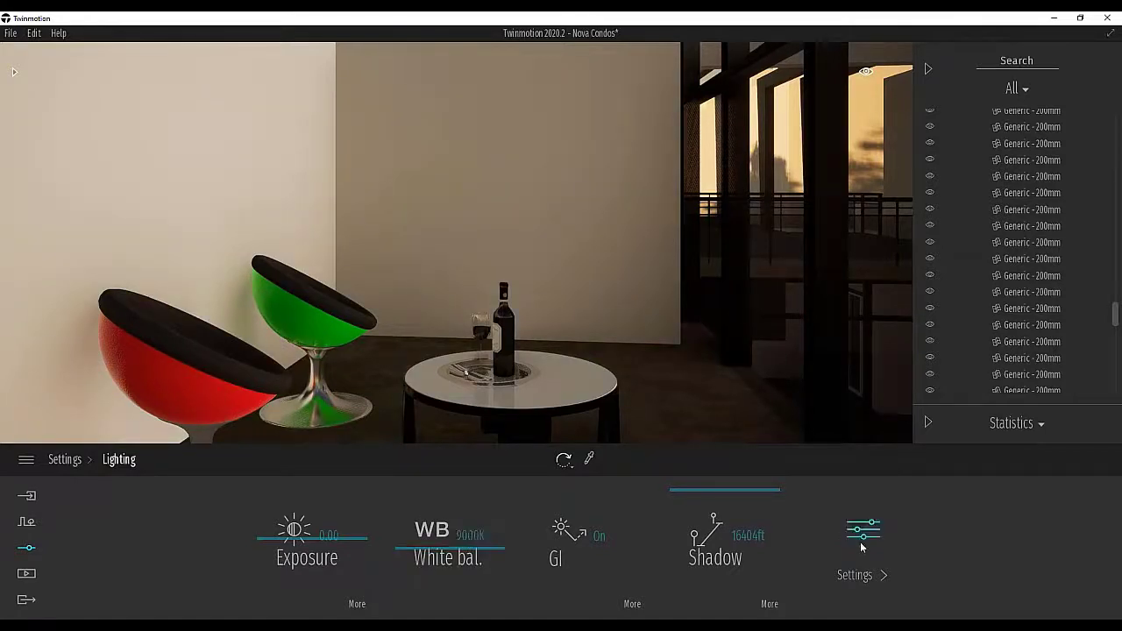
# Raise the ambient light to 1.34 in the additional lighting settings
pyautogui.click(862, 536)
pyautogui.click(336, 534)
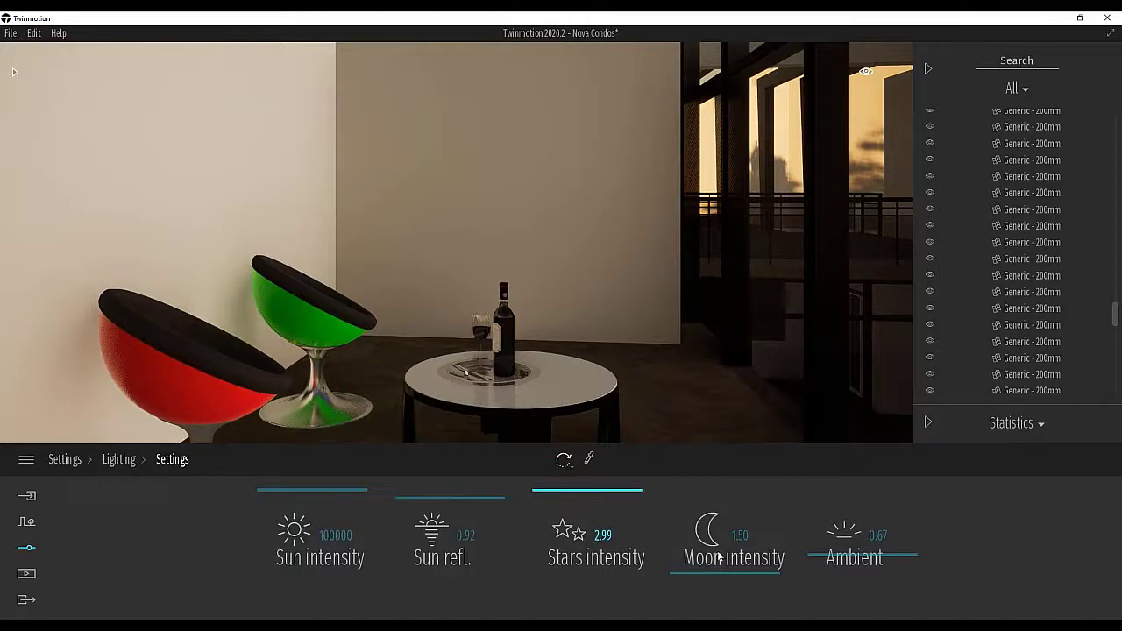
pyautogui.moveTo(831, 560); pyautogui.dragTo(834, 521)
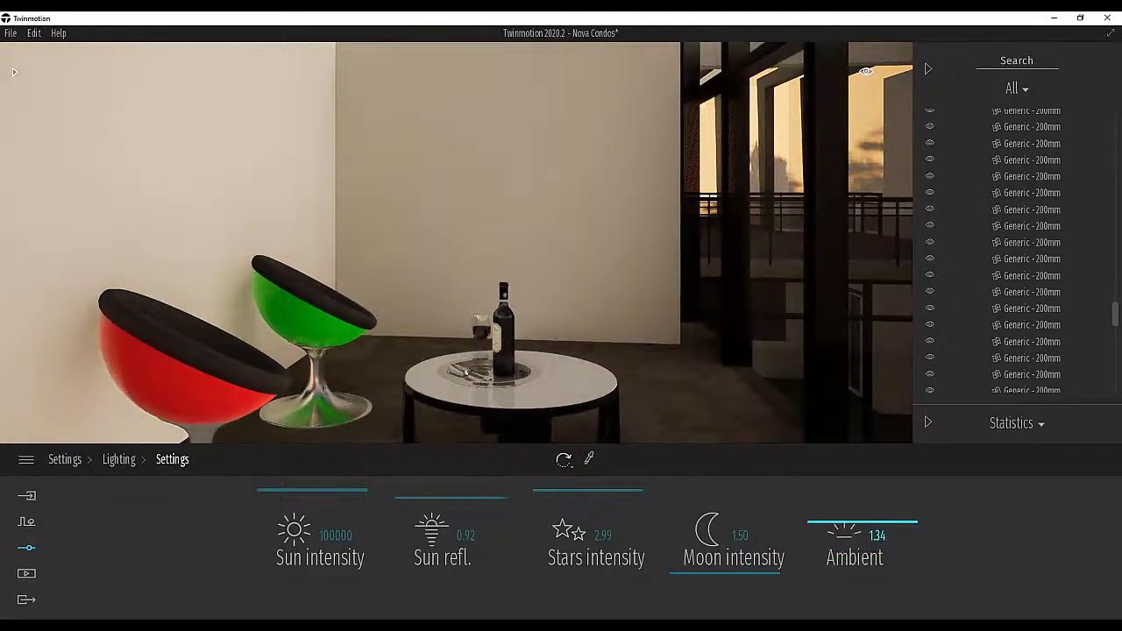
pyautogui.click(117, 458)
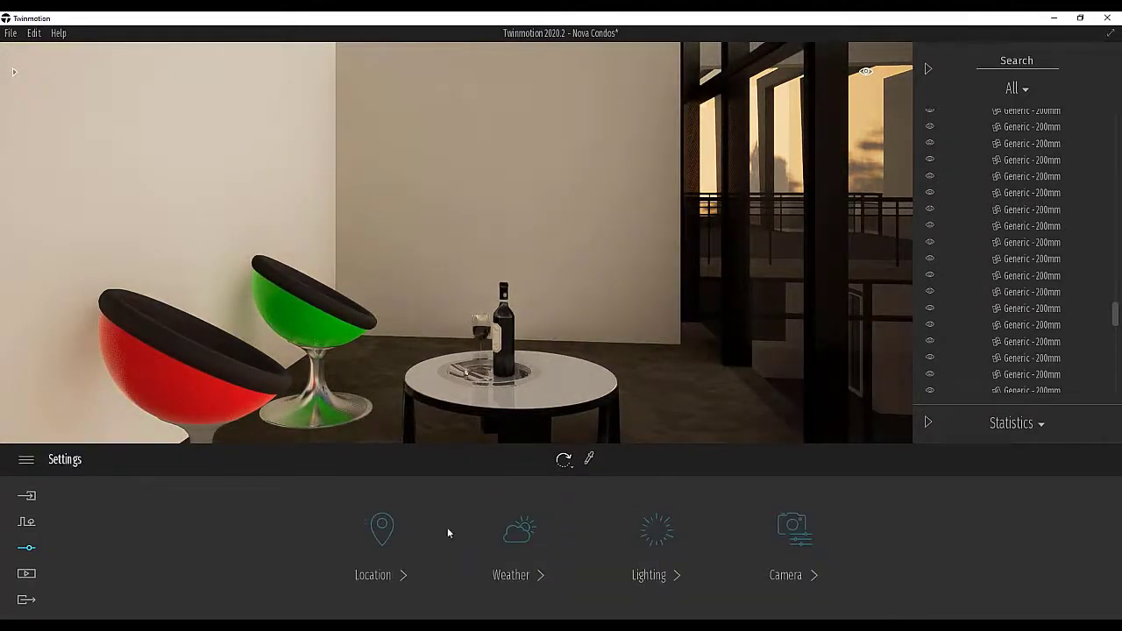
# Examine the condo interior's walls, chairs and balcony glazing from several angles with the lighting settings open
pyautogui.click(649, 529)
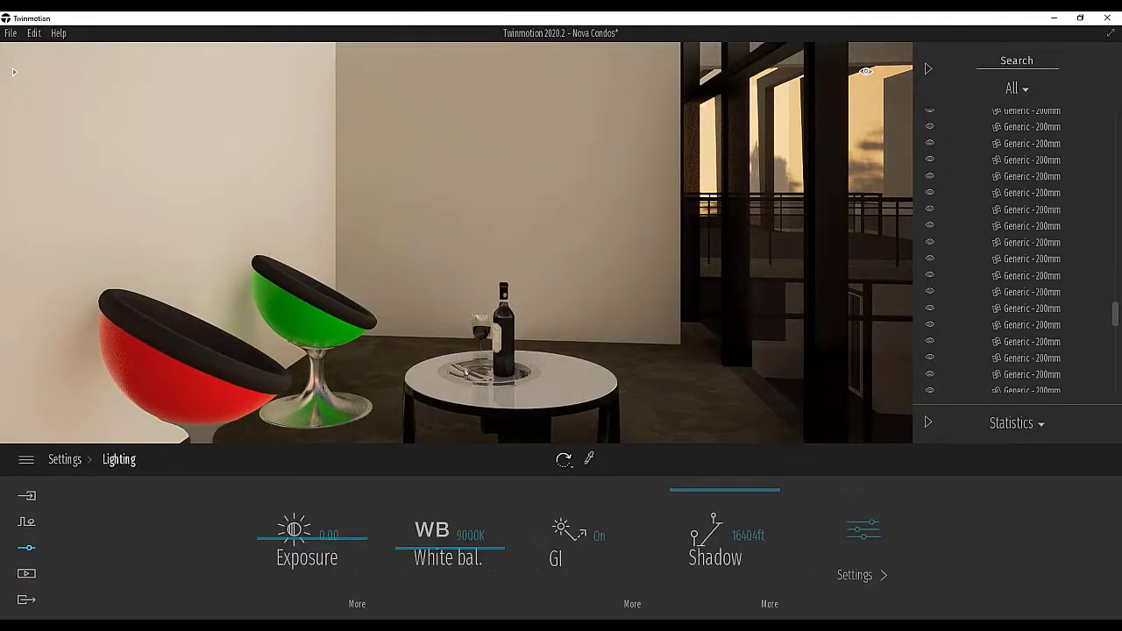
pyautogui.moveTo(456, 243); pyautogui.dragTo(341, 253, button='right')
pyautogui.scroll(-4, 456, 243)
pyautogui.scroll(4, 456, 243)
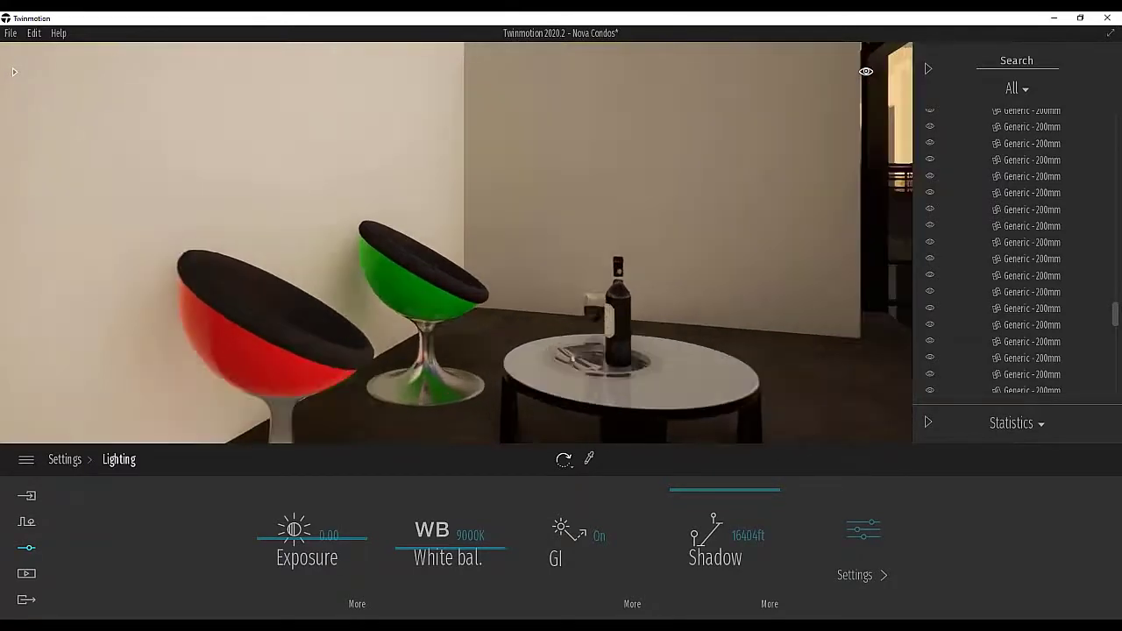
pyautogui.moveTo(456, 243); pyautogui.dragTo(710, 219, button='right')
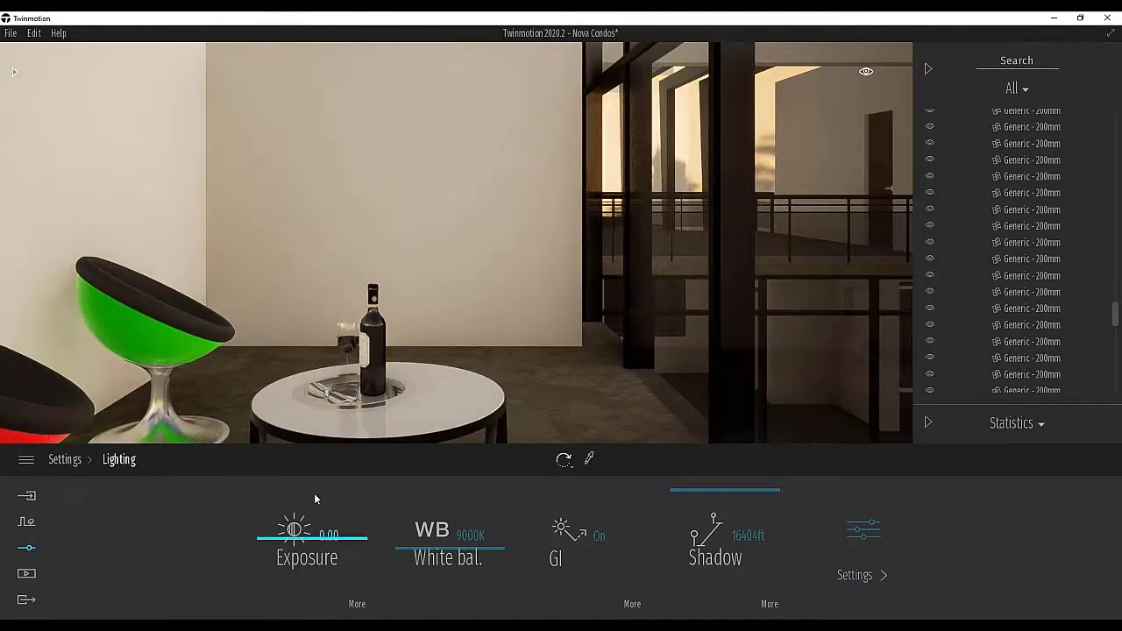
pyautogui.scroll(-5, 423, 342)
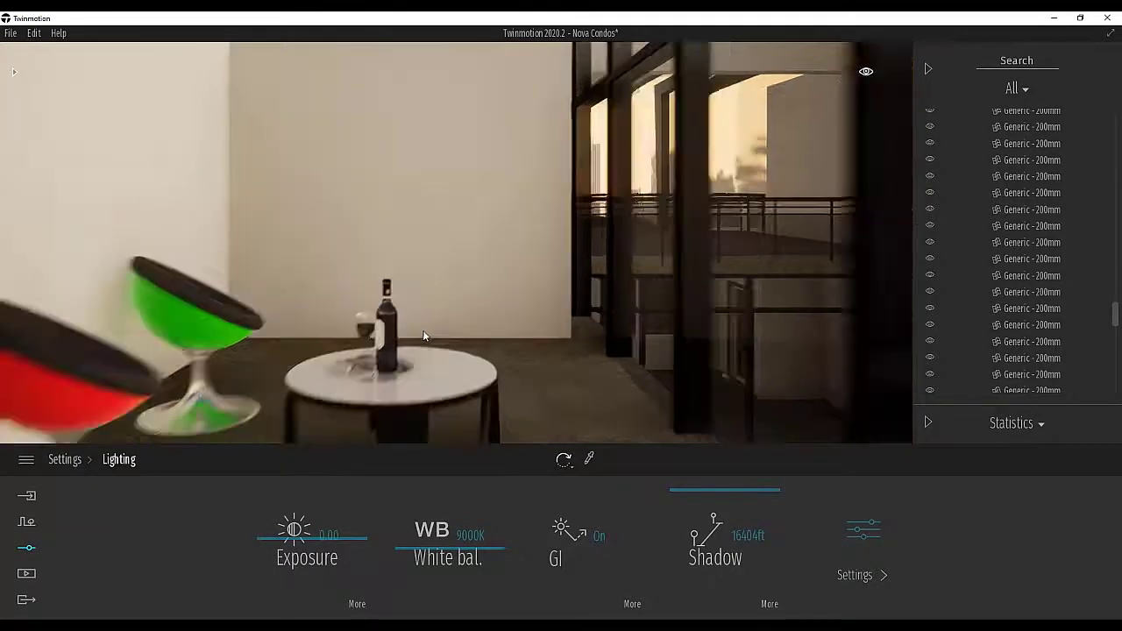
# Move the camera out of the room to the parking lot, framing the condo facades and parked cars
pyautogui.scroll(-5, 454, 300)
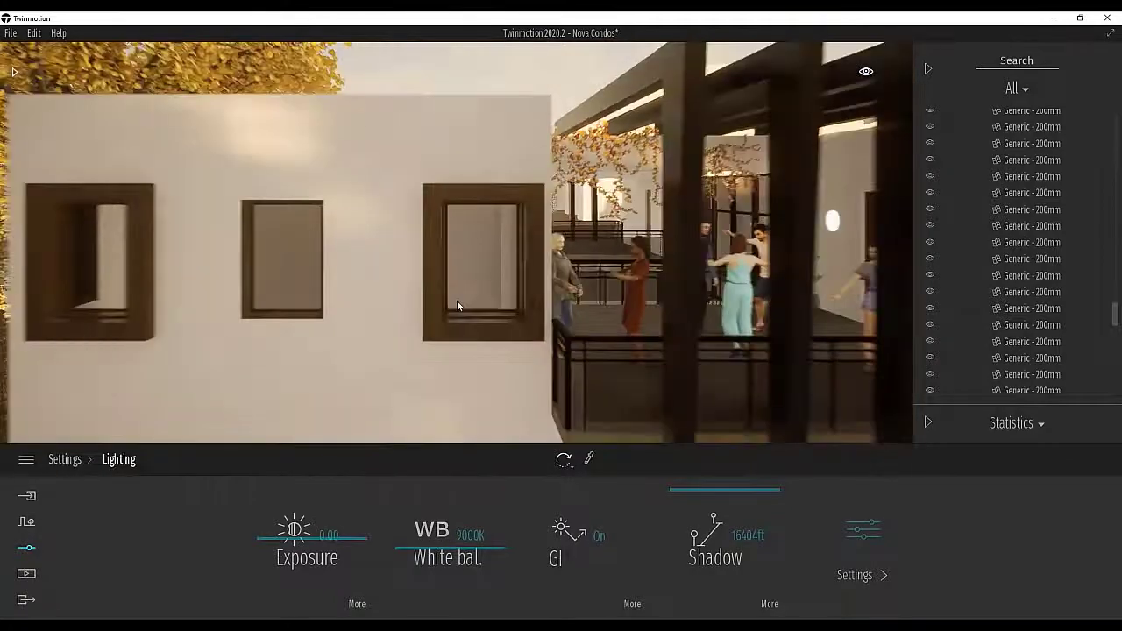
pyautogui.moveTo(457, 301); pyautogui.dragTo(679, 254, button='right')
pyautogui.press('q')
pyautogui.press('s')
pyautogui.press('d')
pyautogui.press('d')
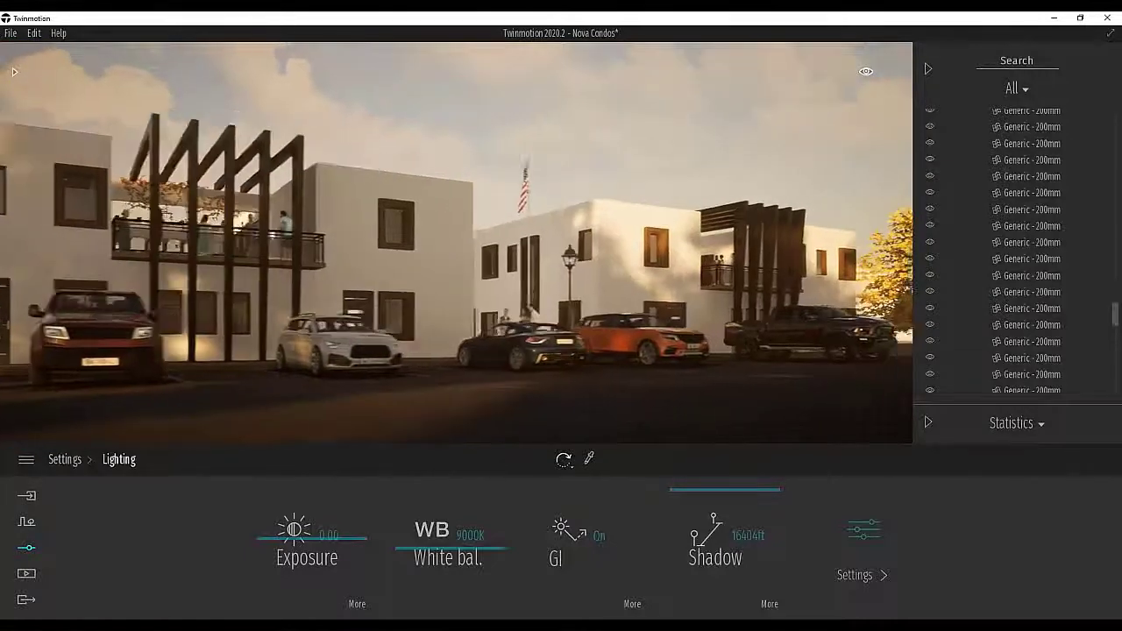
pyautogui.press('w')
pyautogui.moveTo(294, 180); pyautogui.dragTo(279, 195, button='right')
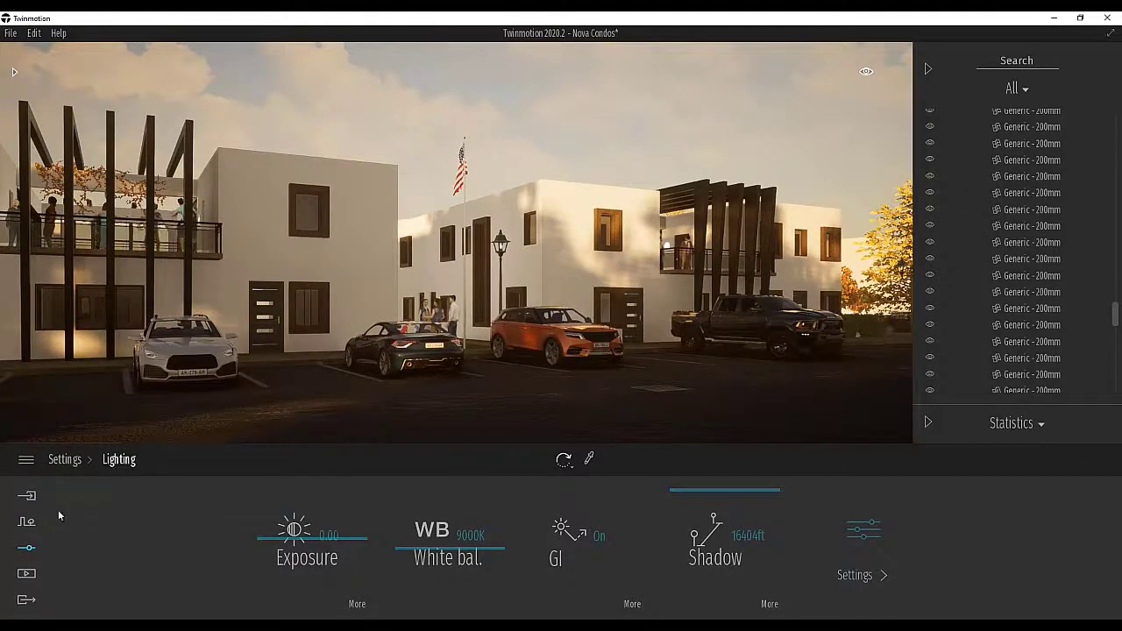
# Open the color gradient type presets in the camera's visual effects settings
pyautogui.click(27, 547)
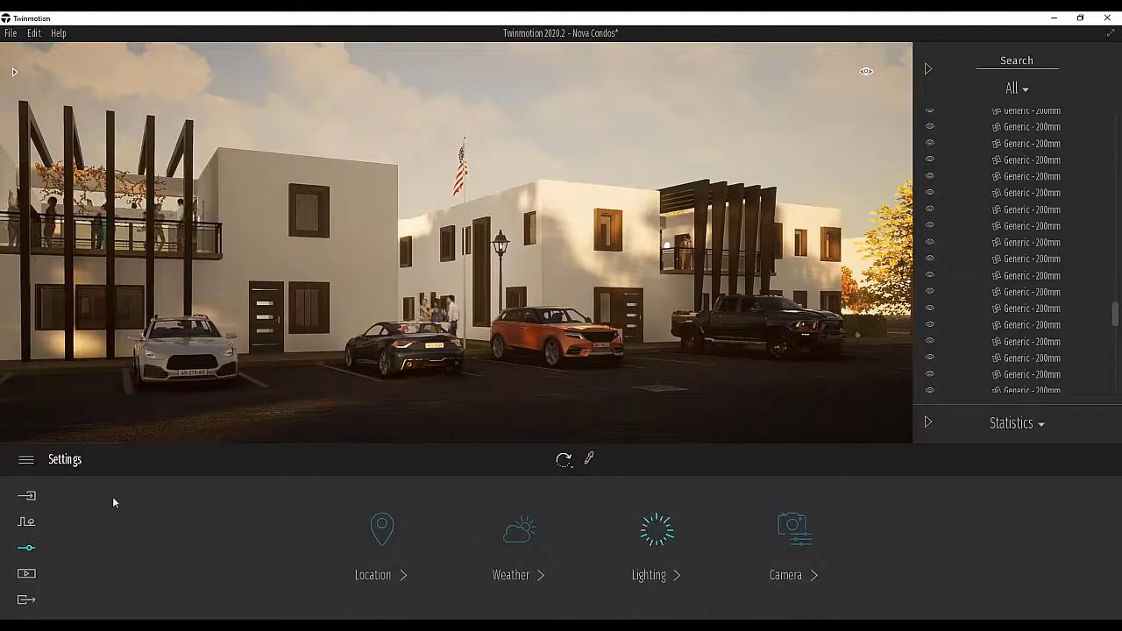
pyautogui.click(799, 539)
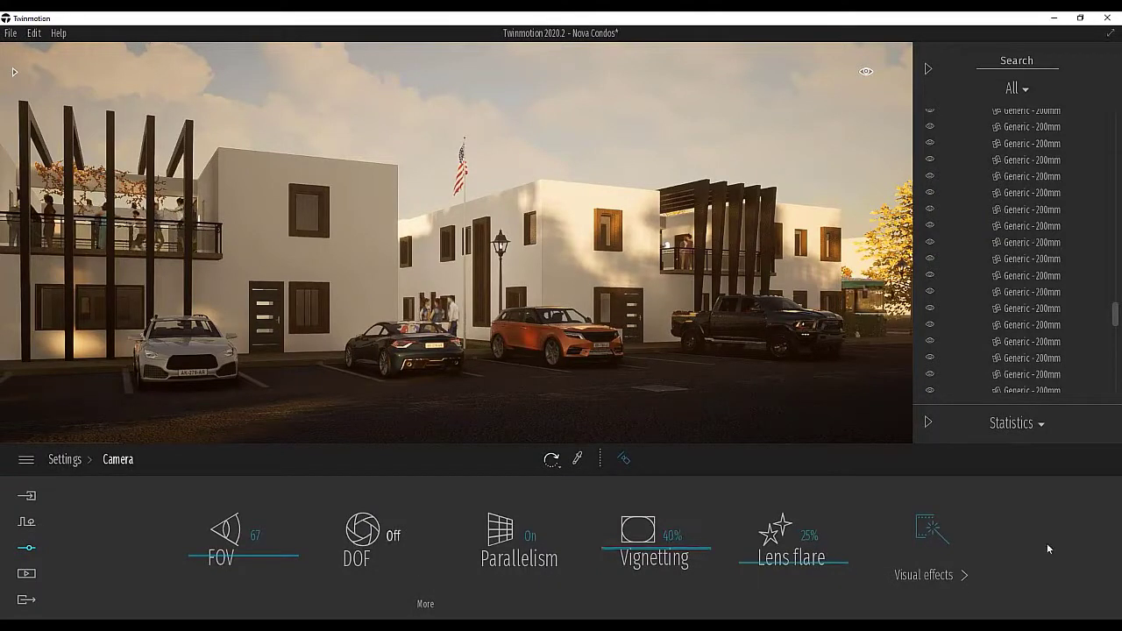
pyautogui.click(929, 531)
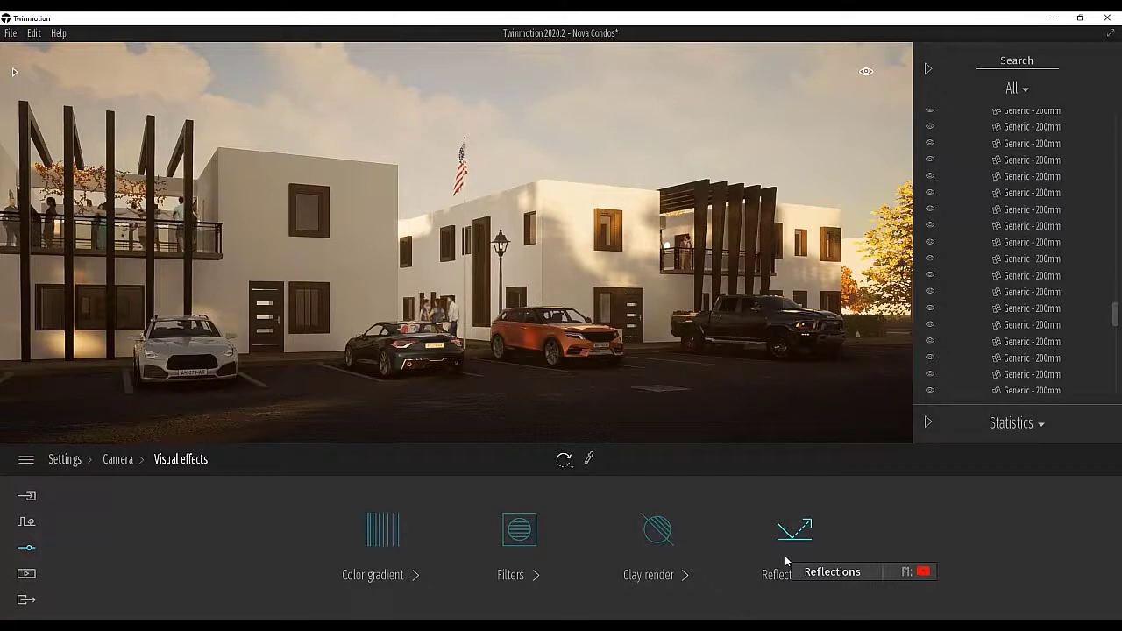
pyautogui.click(402, 550)
pyautogui.click(467, 536)
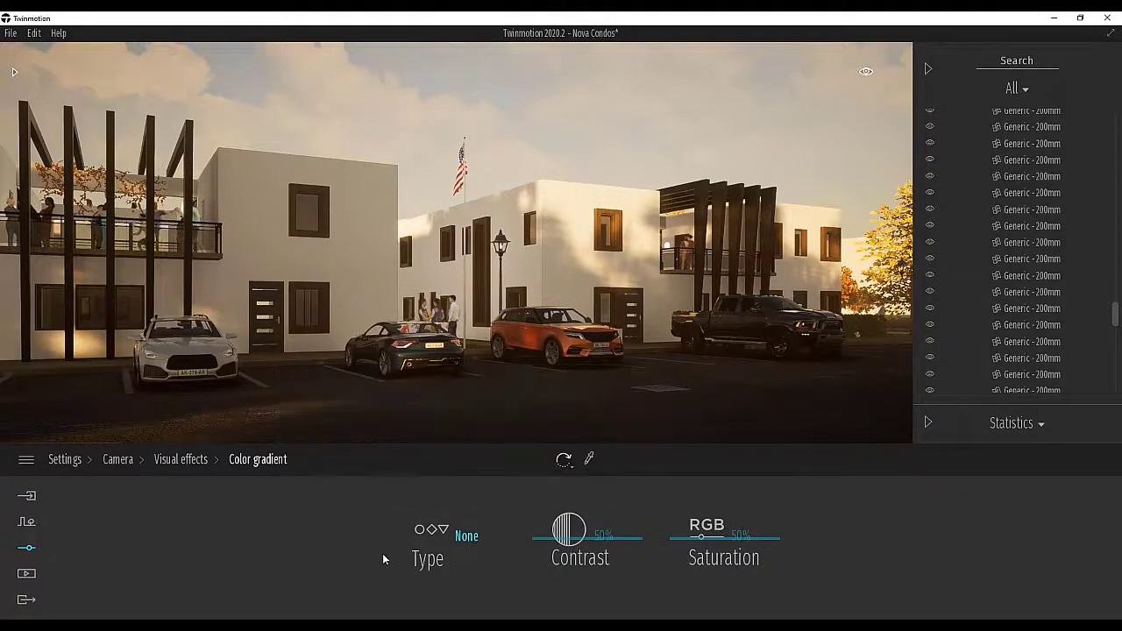
pyautogui.click(466, 536)
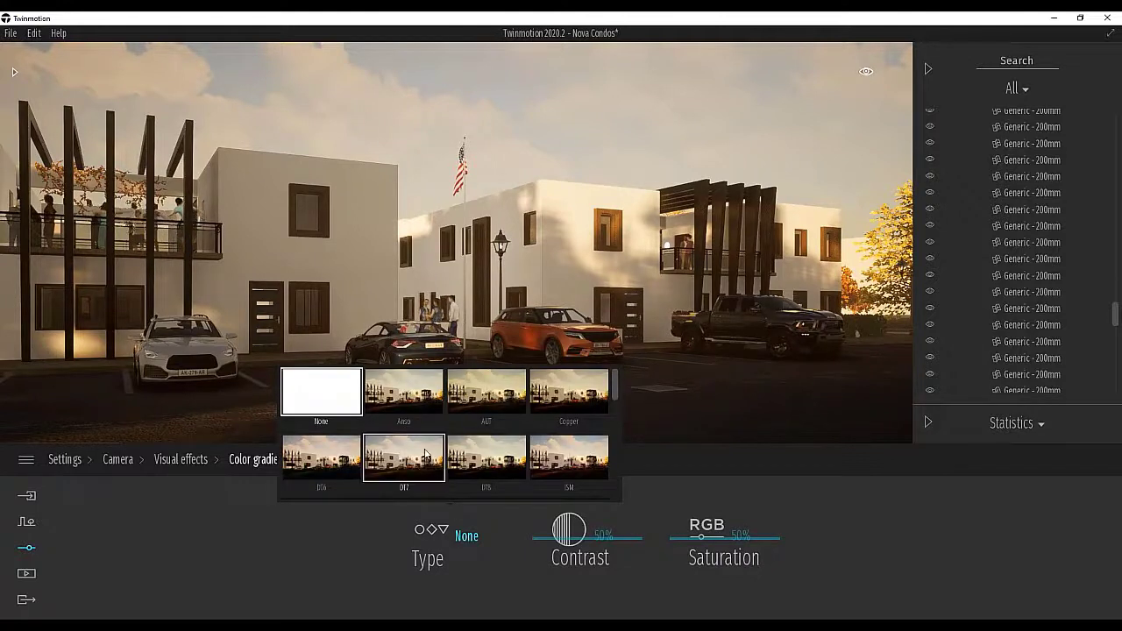
# Try the Anso, AUT, Copper, ISM, DT8, DT7 and DT6 color gradients on the exterior view
pyautogui.click(407, 404)
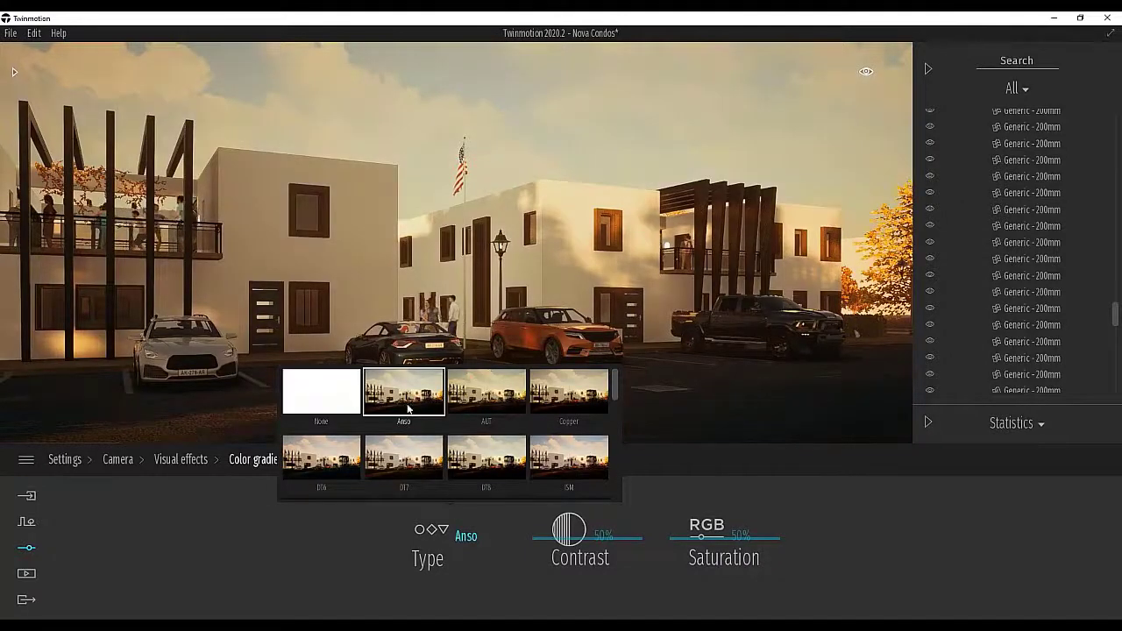
pyautogui.click(474, 401)
pyautogui.click(556, 400)
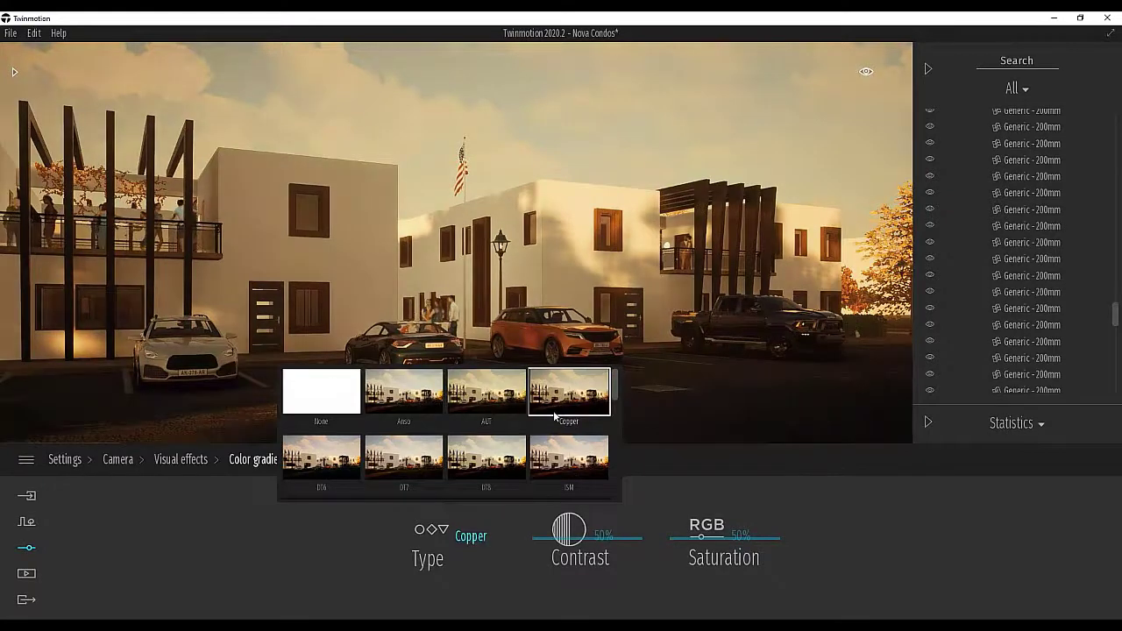
pyautogui.click(532, 449)
pyautogui.click(485, 456)
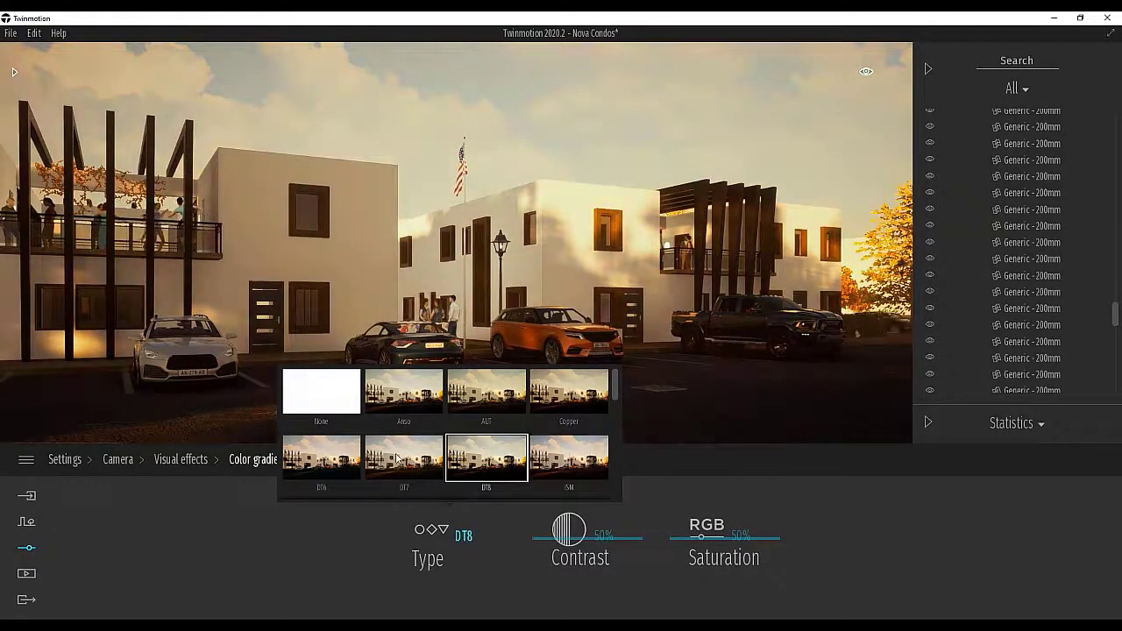
pyautogui.click(403, 457)
pyautogui.click(326, 463)
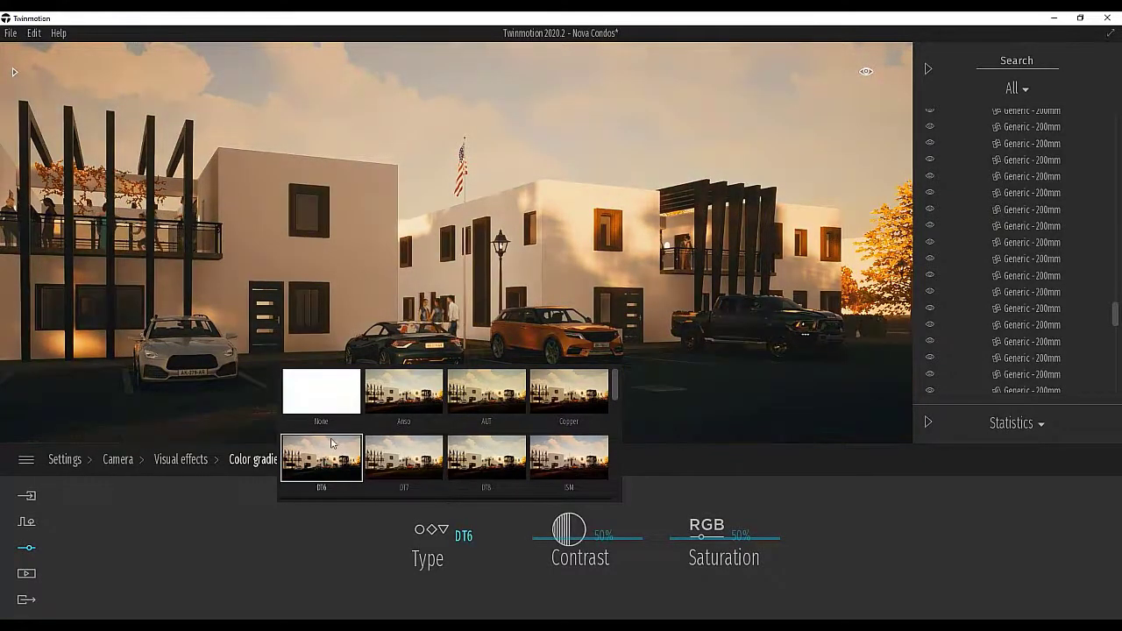
# Compare the Anso, AUT and Copper color gradients once more
pyautogui.click(396, 397)
pyautogui.click(487, 396)
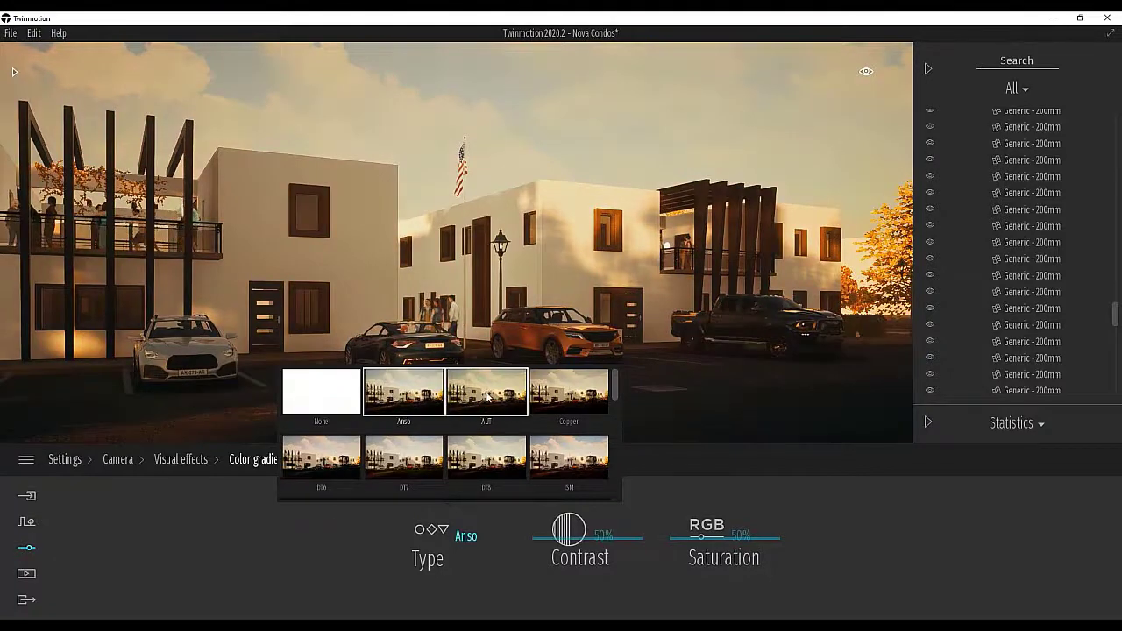
pyautogui.click(534, 398)
# Try the Black and White 3, Black and White Dark and Black and White Red color gradients
pyautogui.scroll(-3, 404, 452)
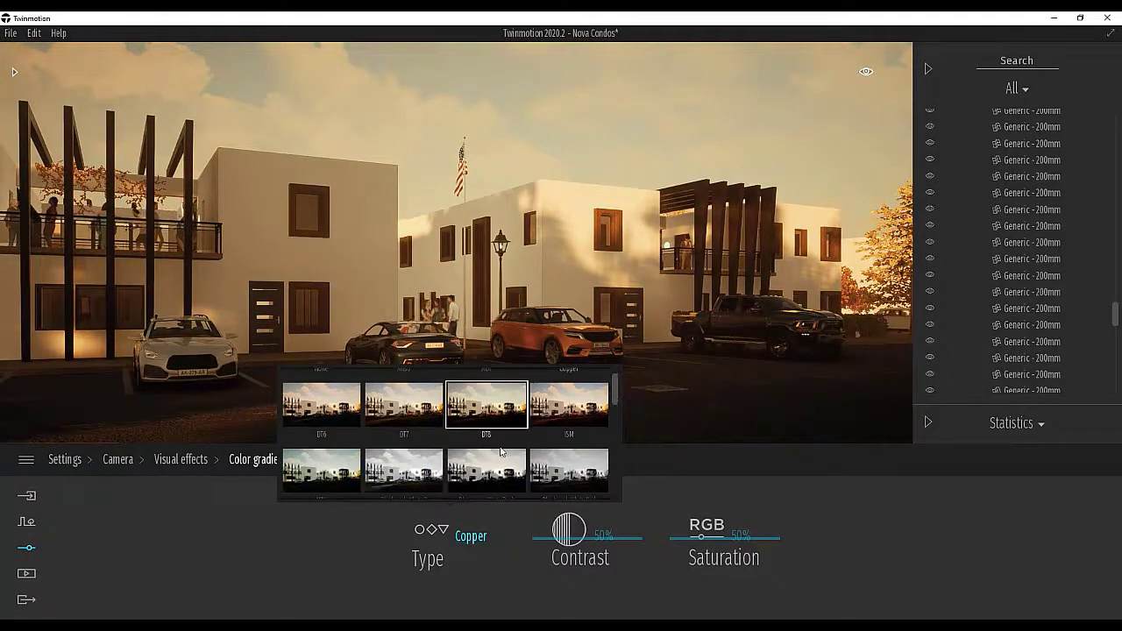
pyautogui.click(404, 452)
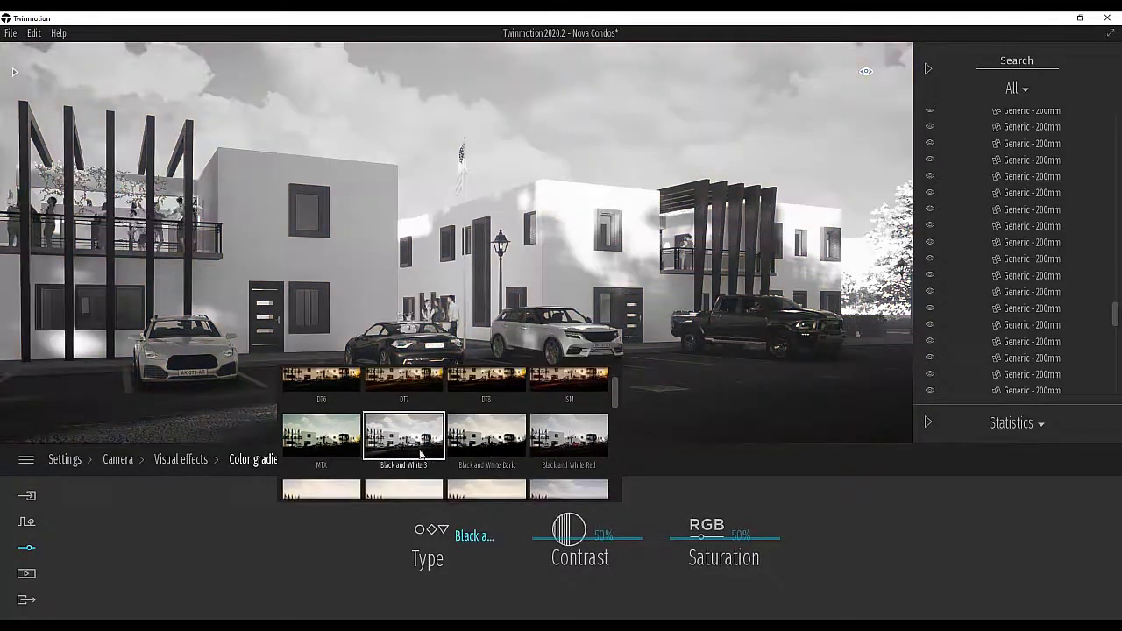
pyautogui.click(471, 448)
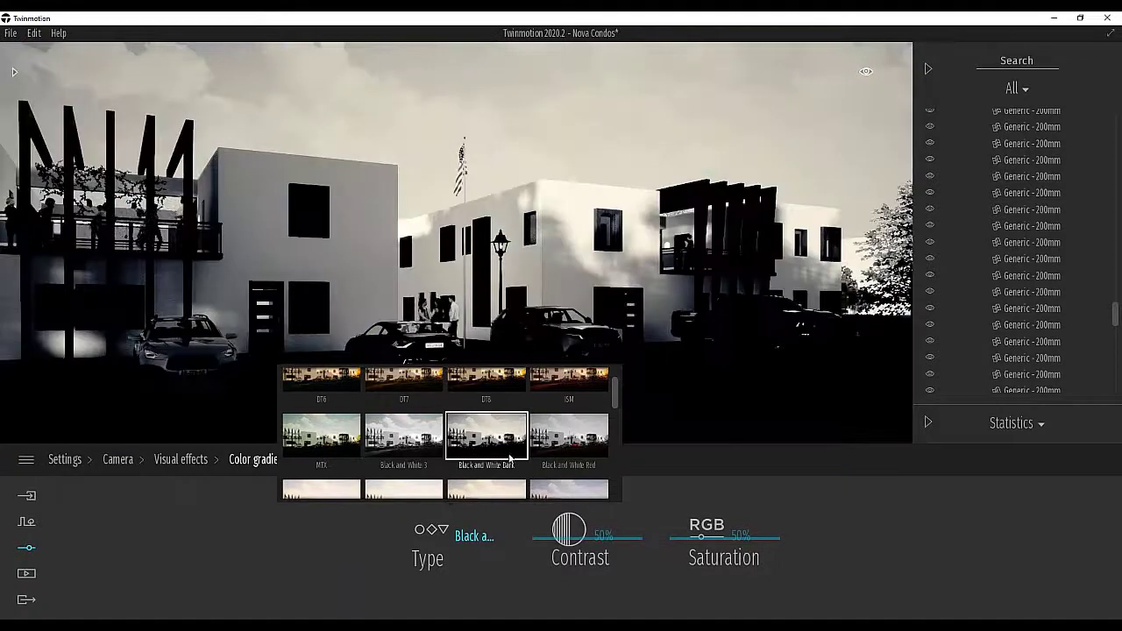
pyautogui.click(566, 442)
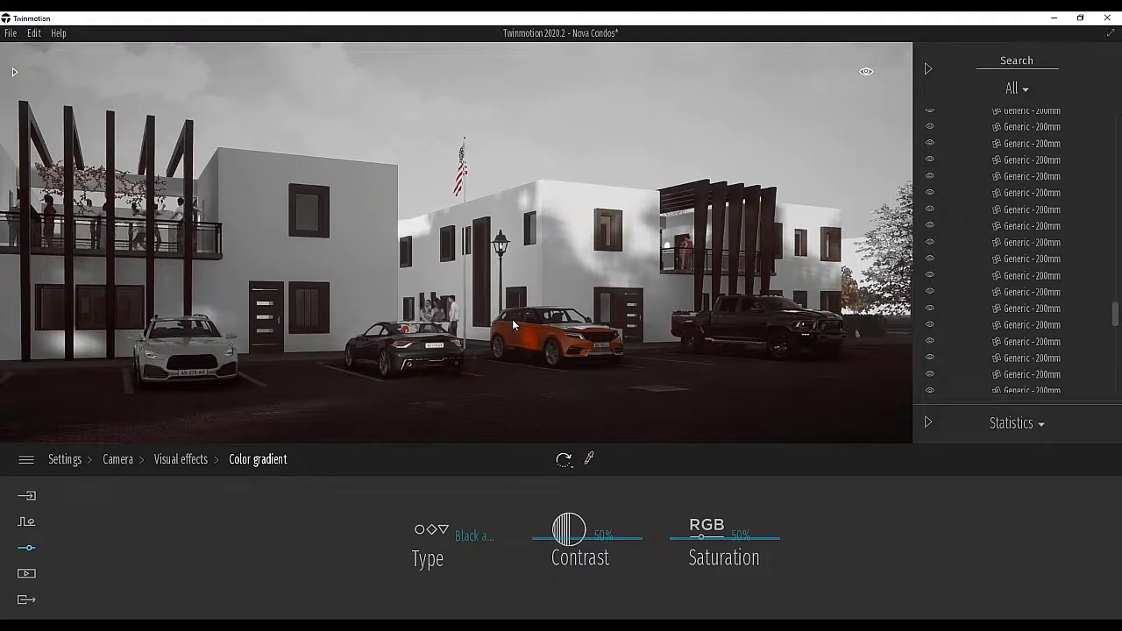
# Try the Beauty 1, Beauty 2 and Beauty 3 color gradients one after another
pyautogui.click(461, 541)
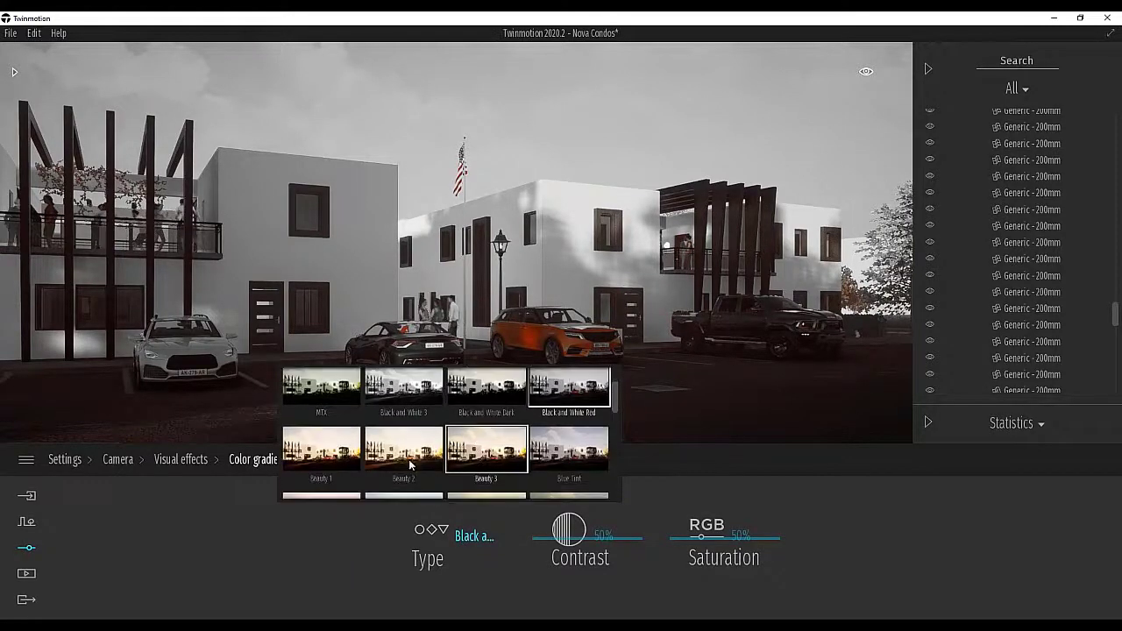
pyautogui.click(333, 454)
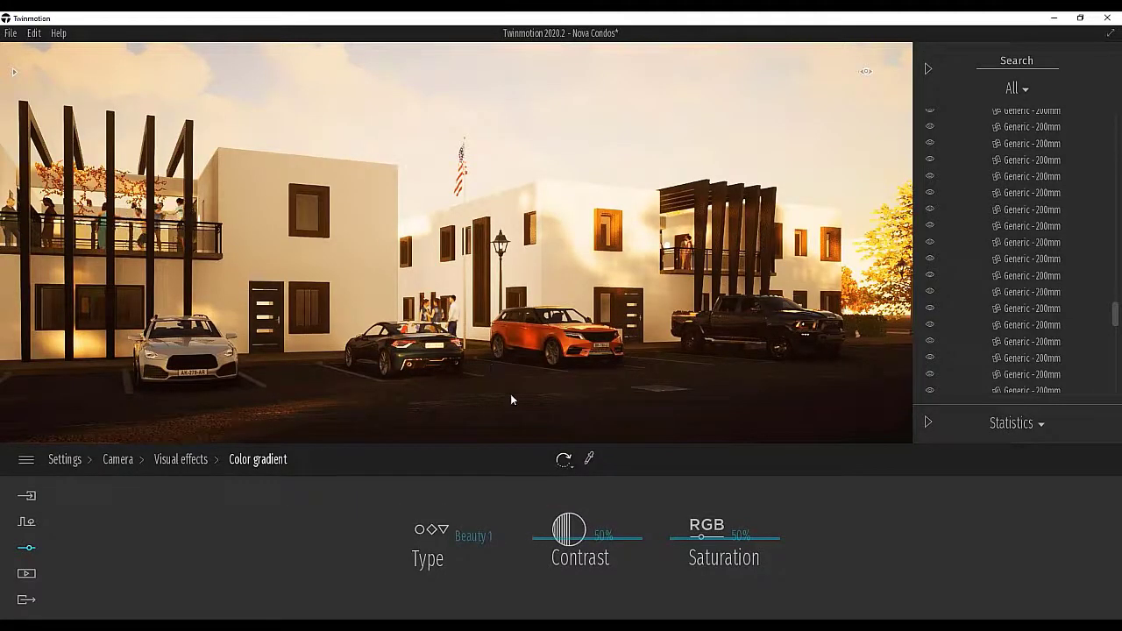
pyautogui.click(464, 533)
pyautogui.click(403, 449)
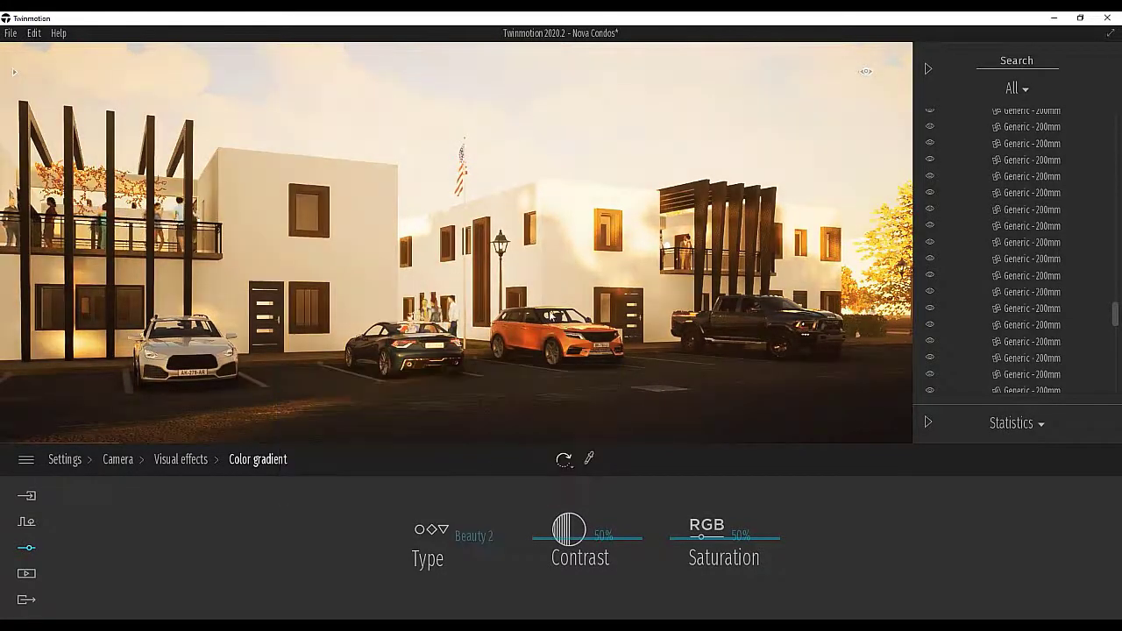
pyautogui.click(480, 543)
pyautogui.click(487, 449)
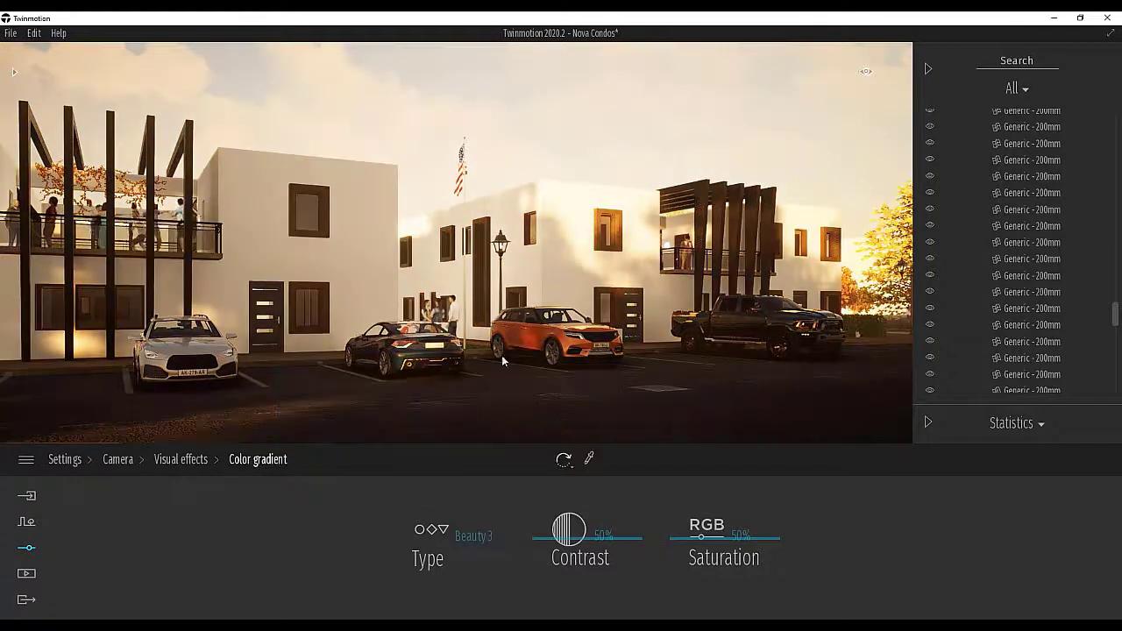
# Try the Cine 9, Bright and Cine 10 color gradients on the scene
pyautogui.click(478, 537)
pyautogui.scroll(-2, 521, 474)
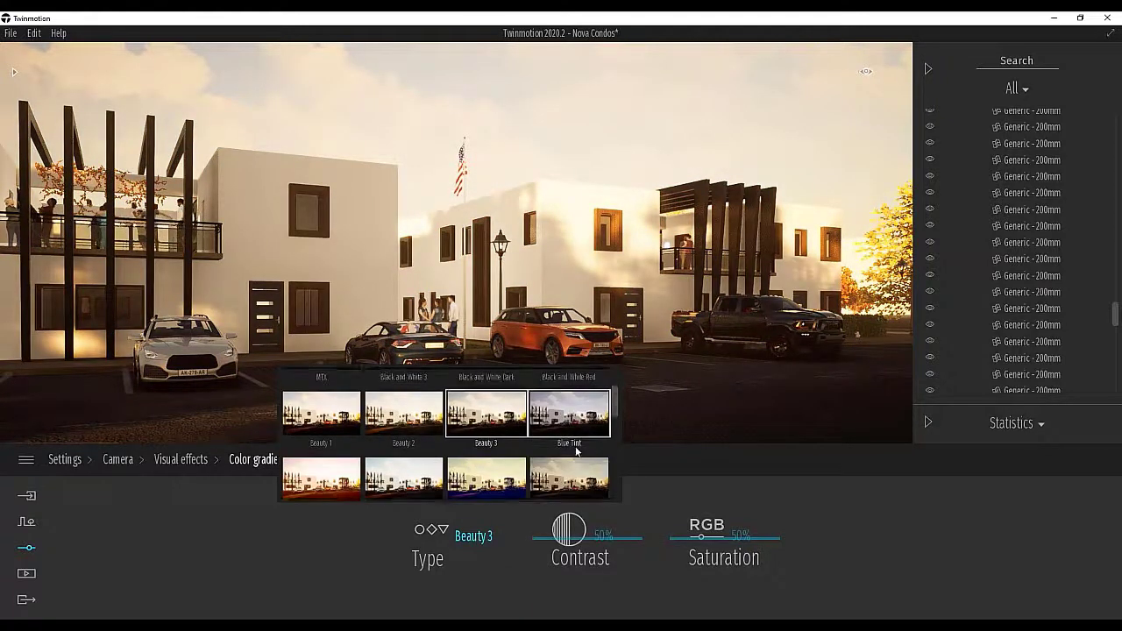
pyautogui.click(519, 472)
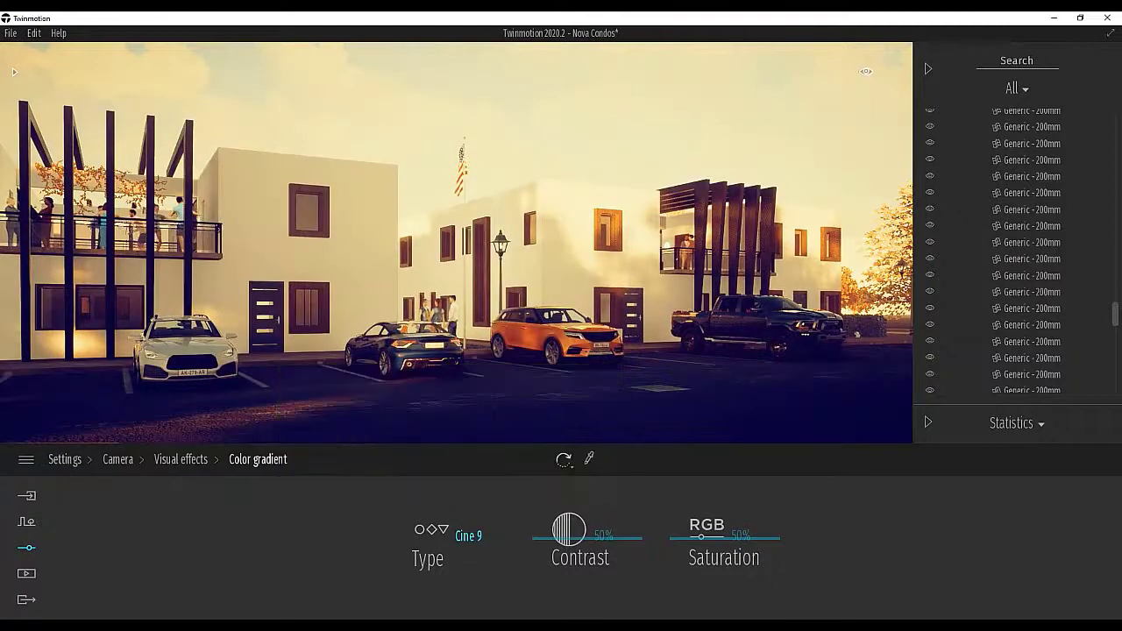
pyautogui.click(466, 536)
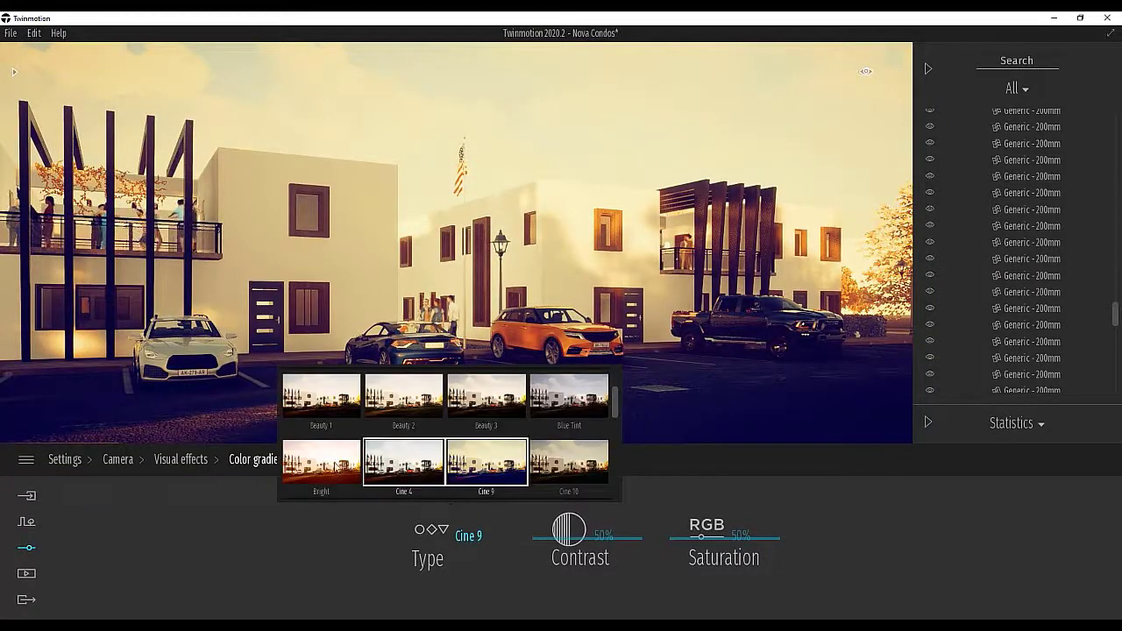
pyautogui.click(333, 469)
pyautogui.click(467, 533)
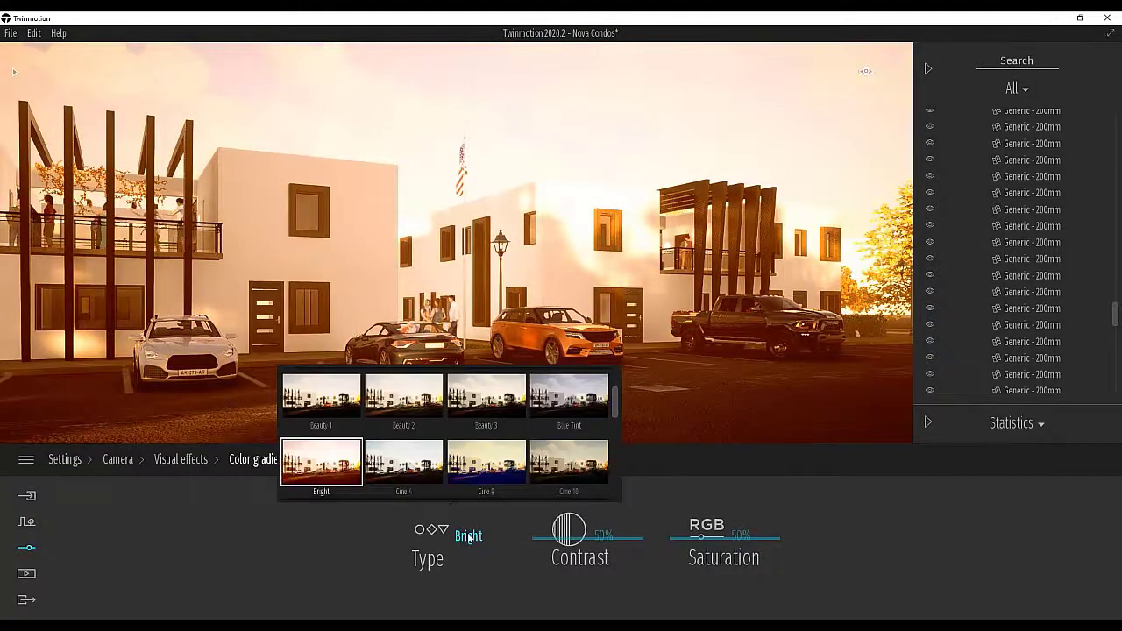
pyautogui.click(580, 469)
# Browse further through the color gradient presets and apply Invert
pyautogui.scroll(-3, 580, 469)
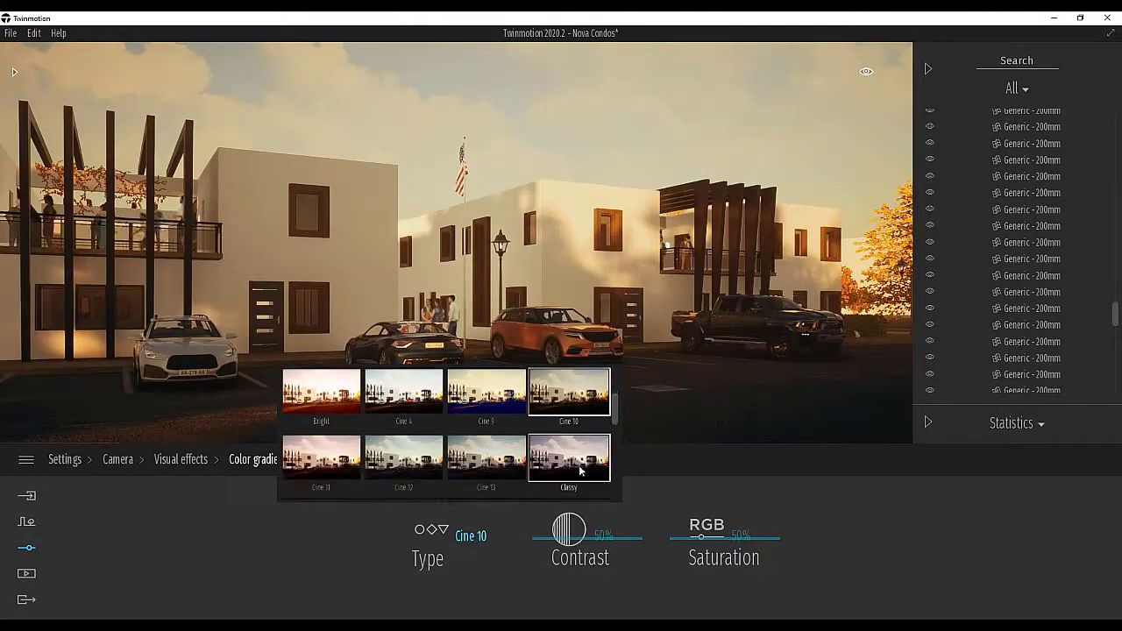
pyautogui.scroll(-5, 577, 472)
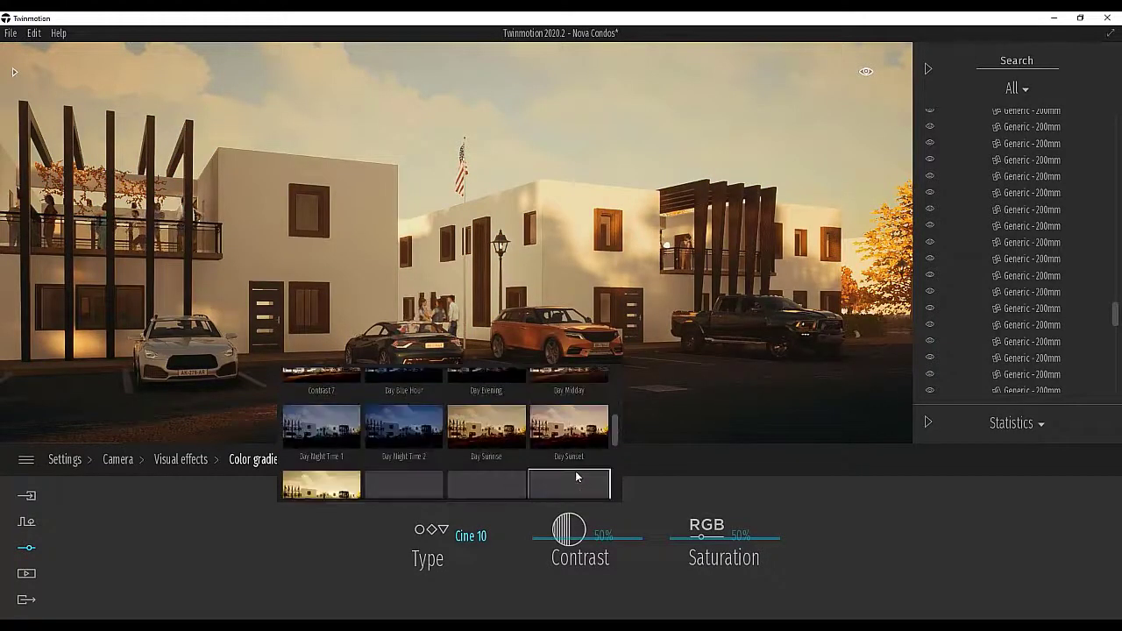
pyautogui.scroll(-6, 576, 476)
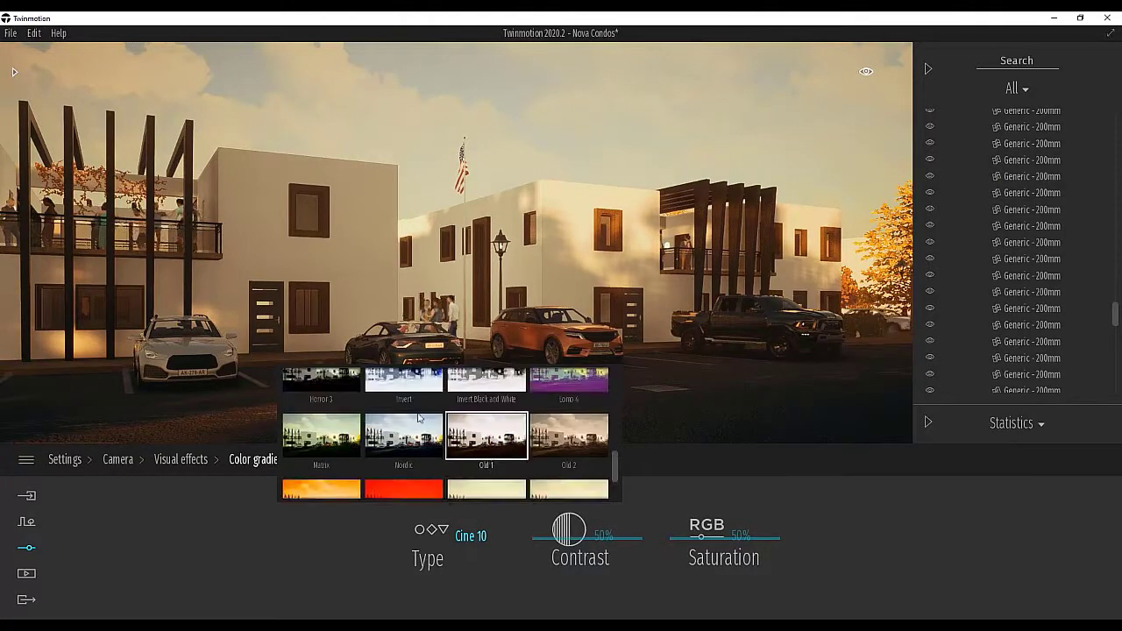
pyautogui.click(416, 387)
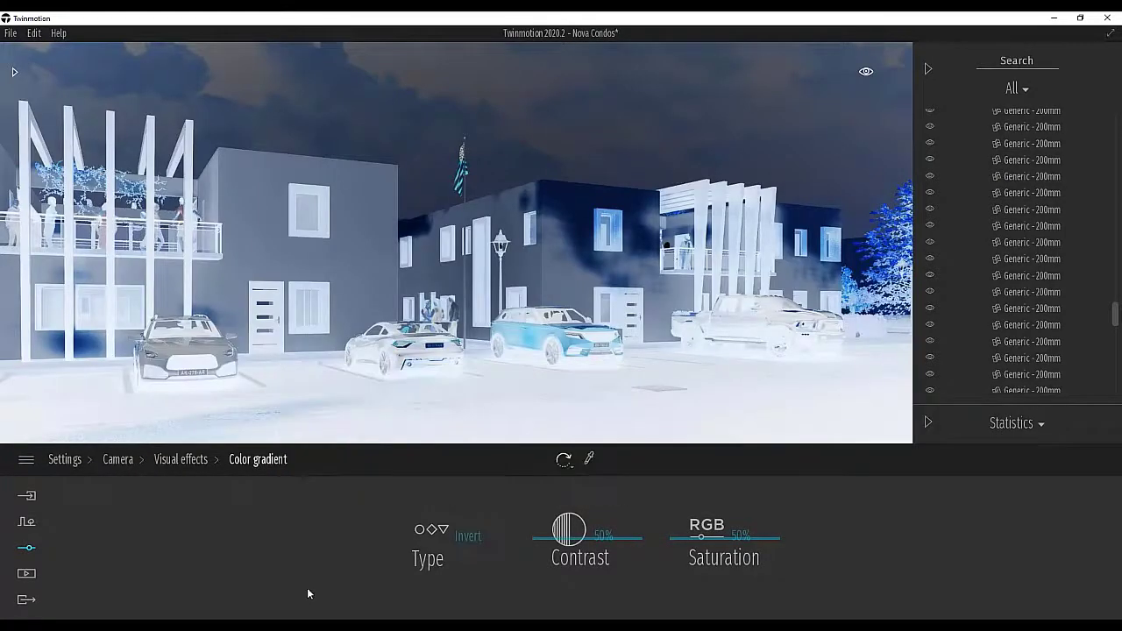
# Set the color gradient type to Red Alert
pyautogui.click(471, 537)
pyautogui.scroll(-1, 483, 445)
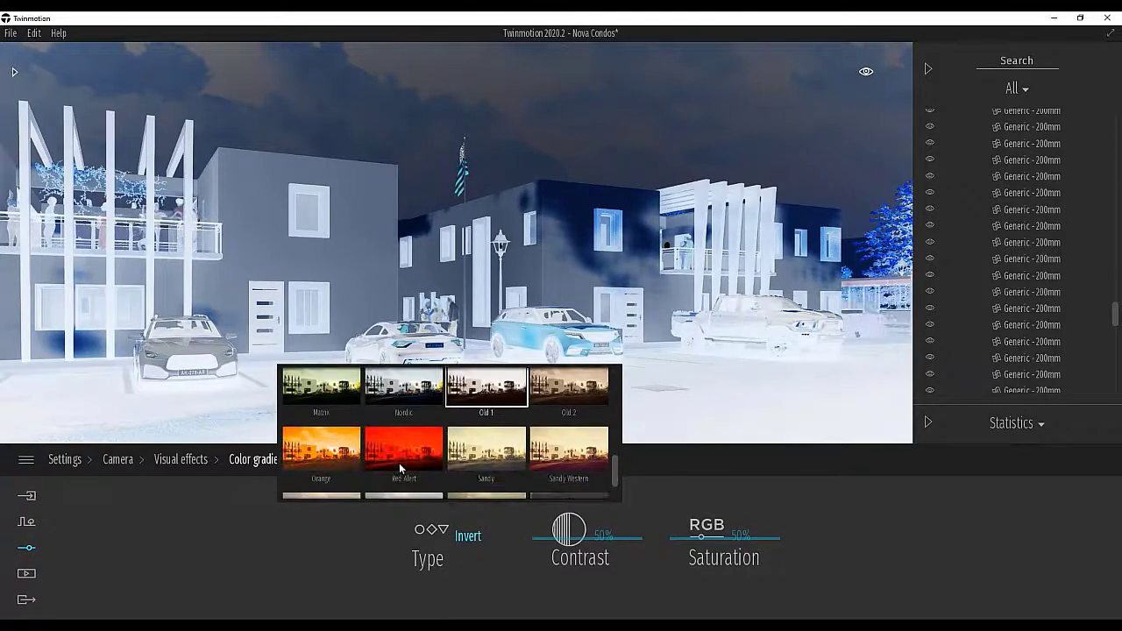
pyautogui.click(399, 447)
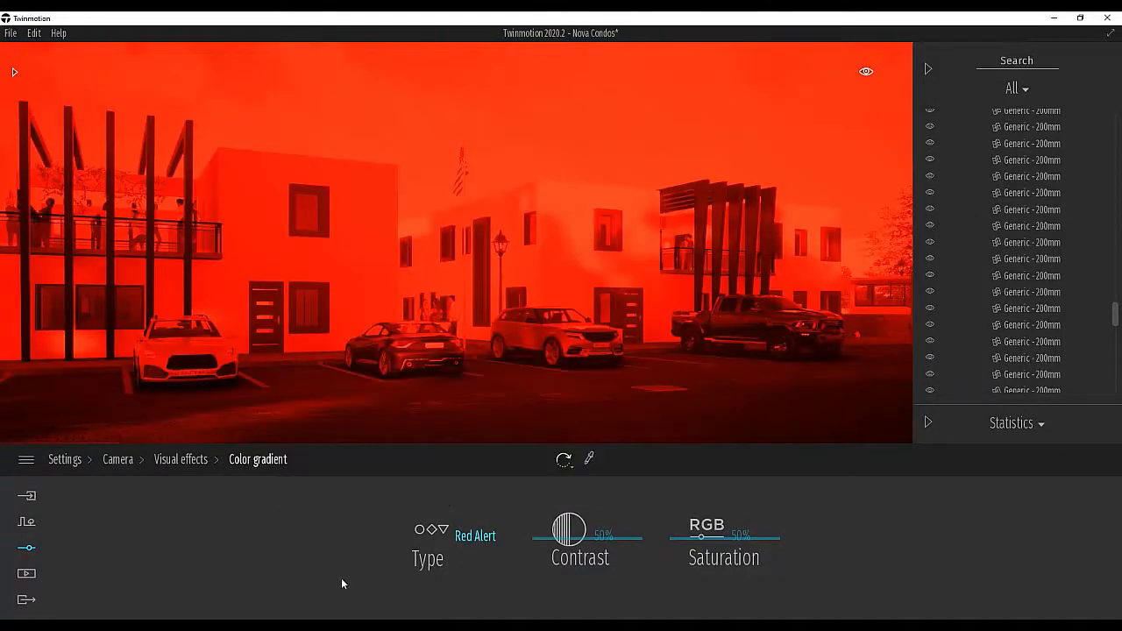
# Try the Orange and Sandy color gradients on the scene one after another
pyautogui.click(475, 537)
pyautogui.click(337, 454)
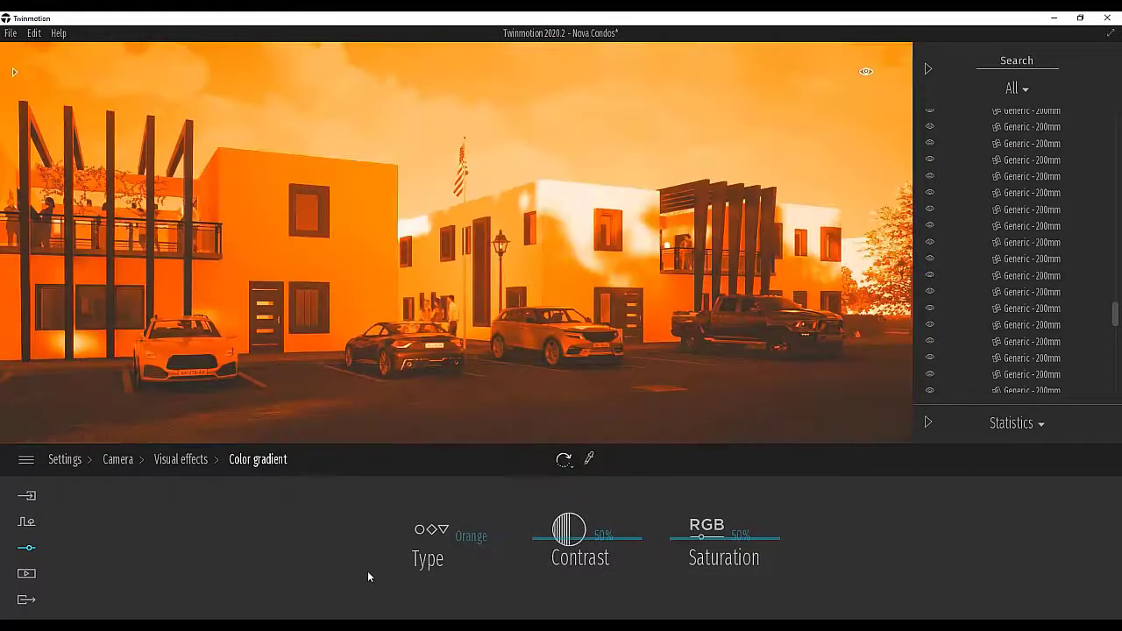
pyautogui.click(472, 537)
pyautogui.click(486, 452)
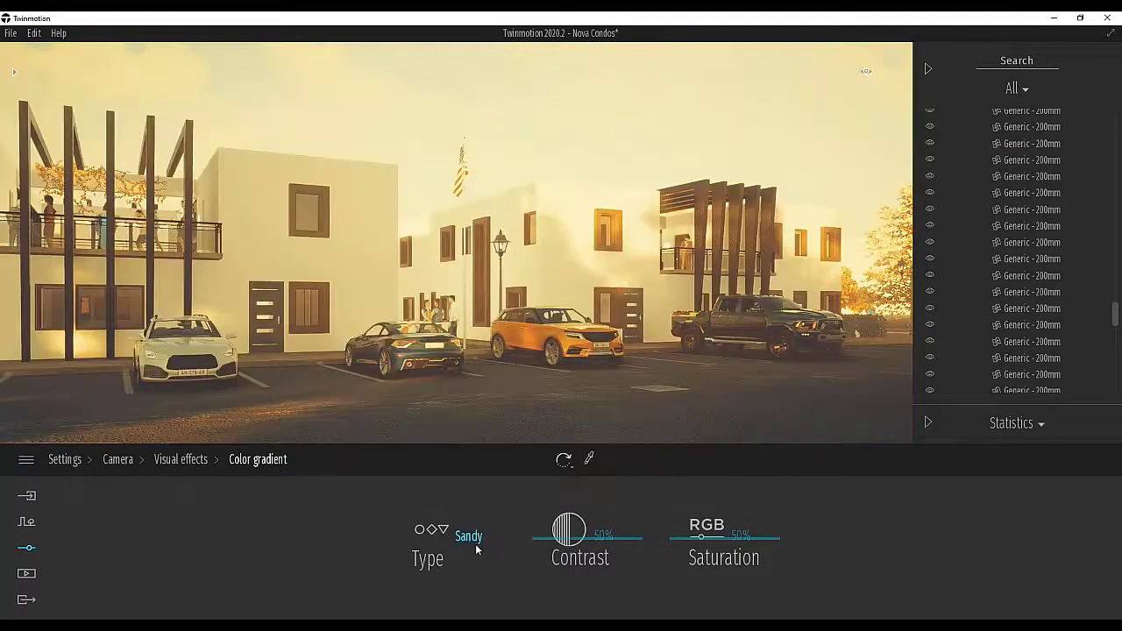
# Browse the remaining color gradient presets, reset the type to None and return to the visual effects
pyautogui.click(479, 539)
pyautogui.scroll(-5, 565, 449)
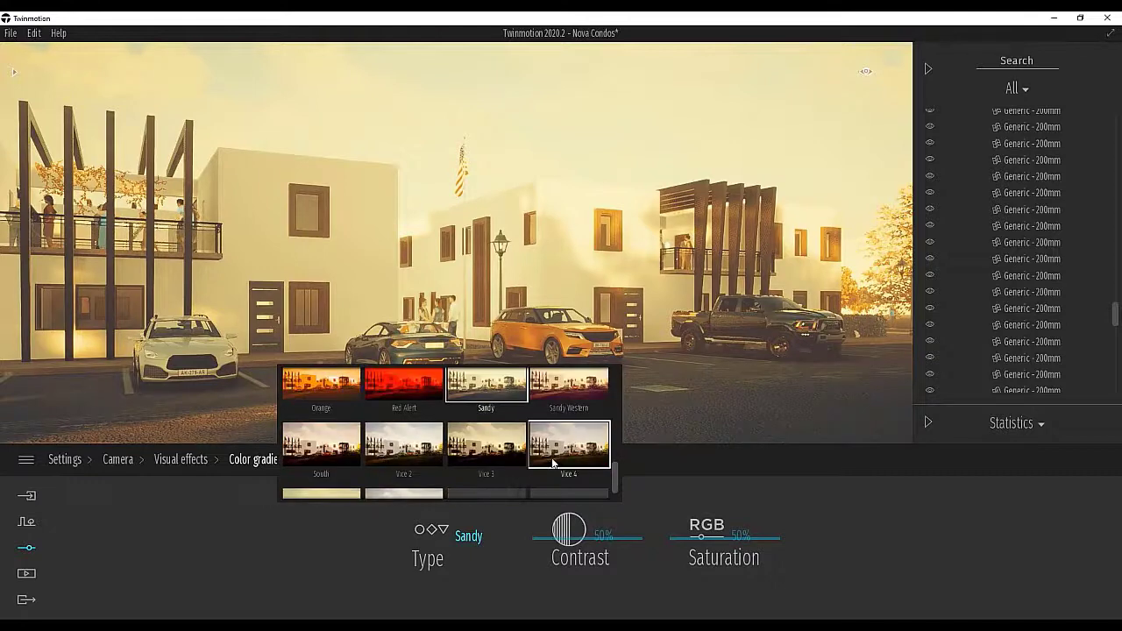
pyautogui.click(645, 474)
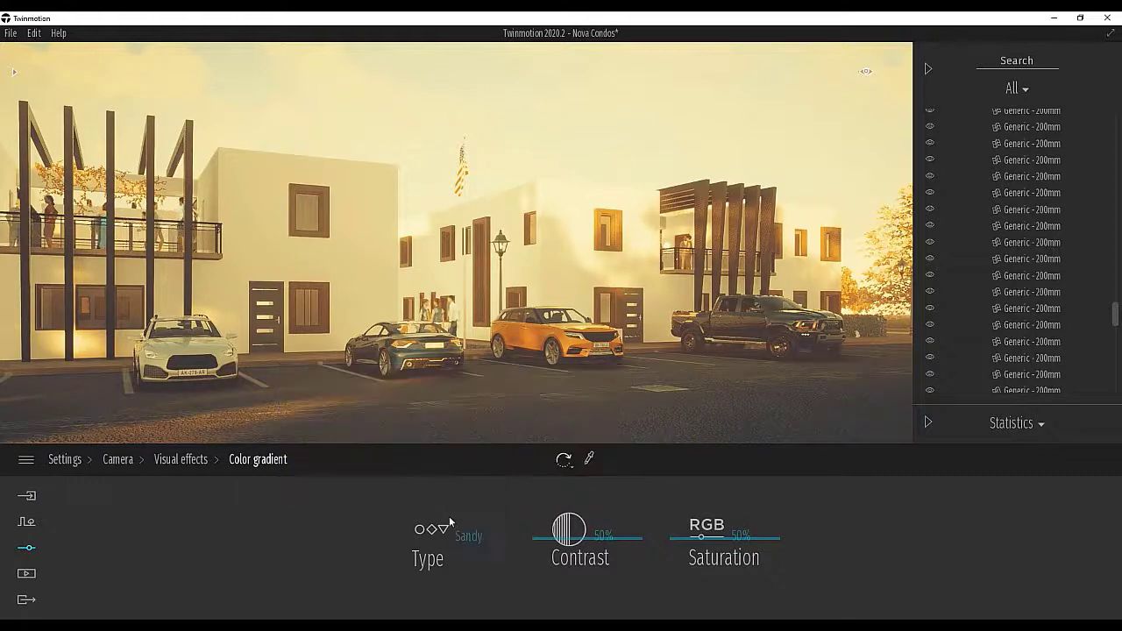
pyautogui.click(485, 533)
pyautogui.scroll(5, 617, 479)
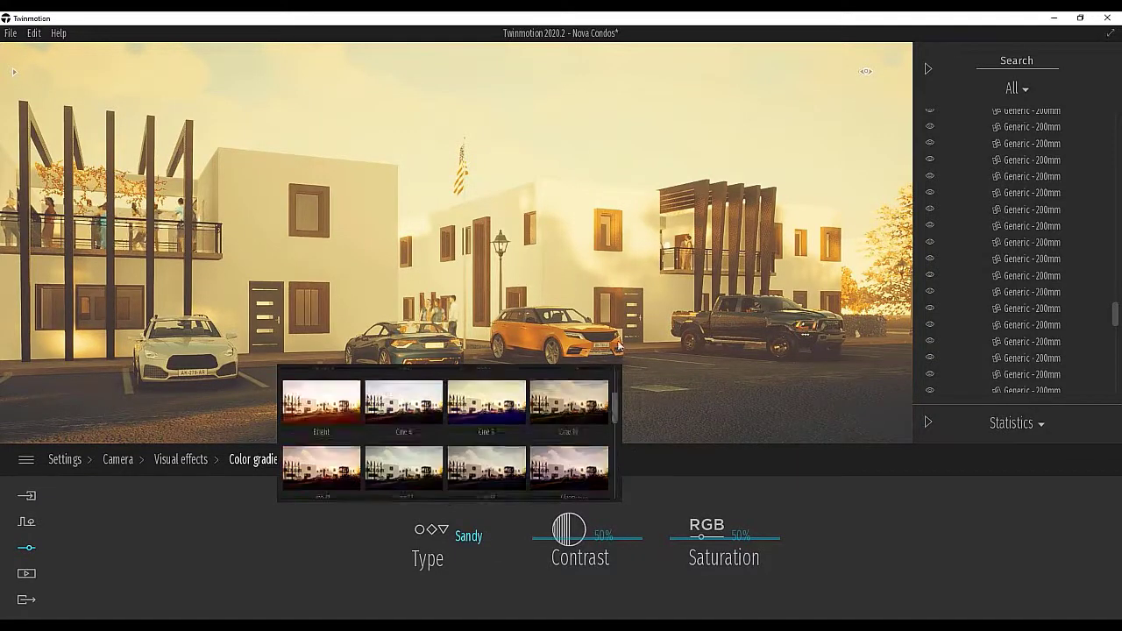
pyautogui.click(465, 541)
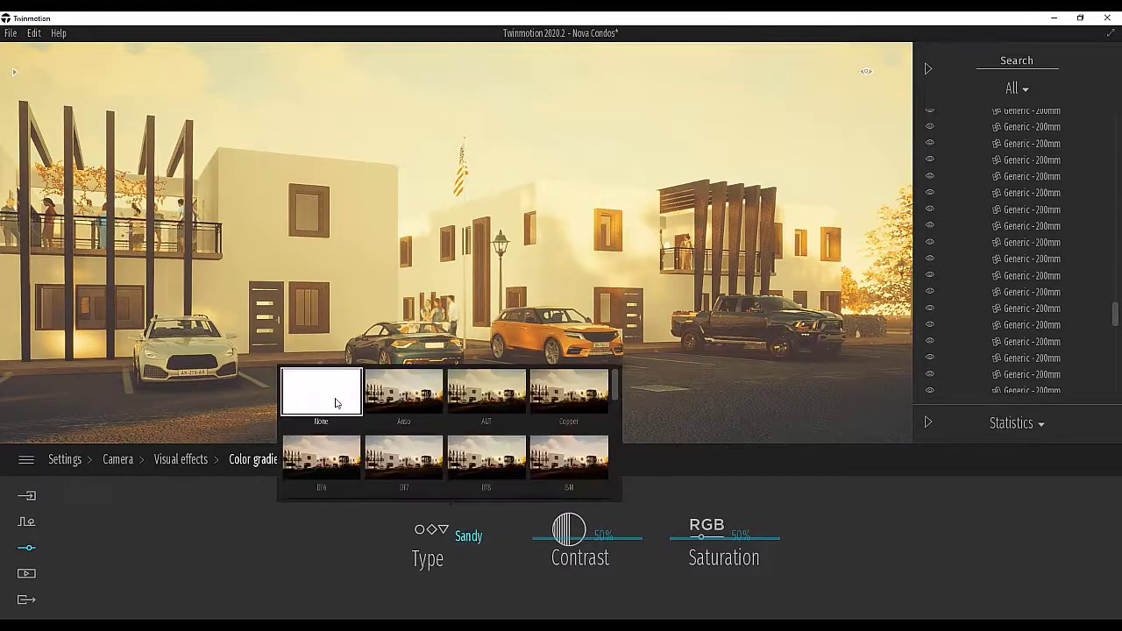
pyautogui.click(336, 401)
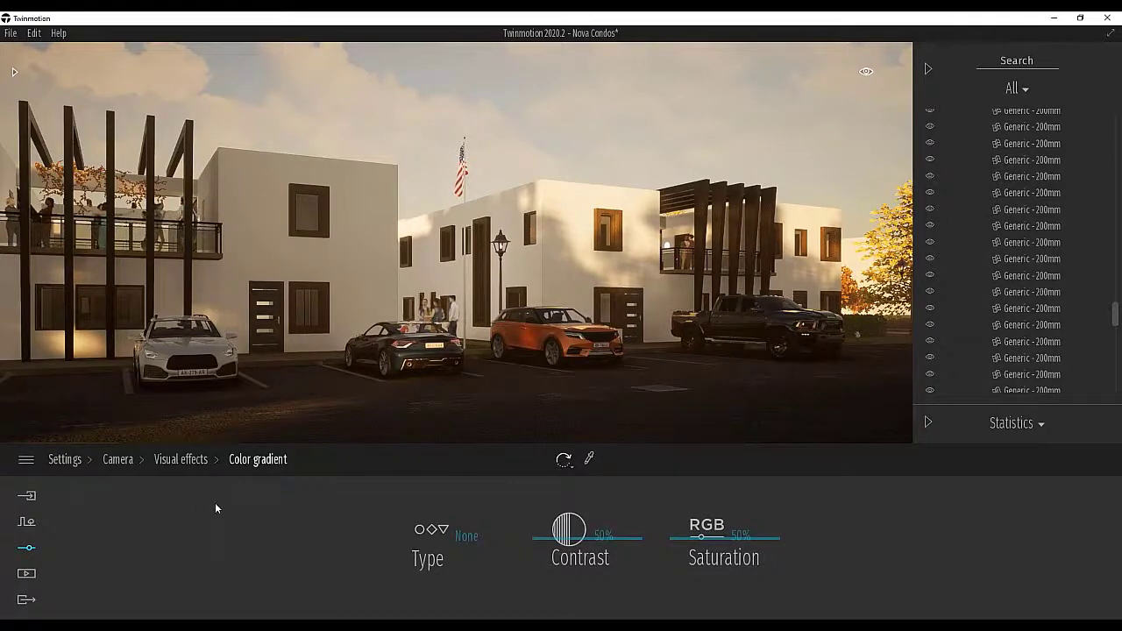
pyautogui.click(201, 465)
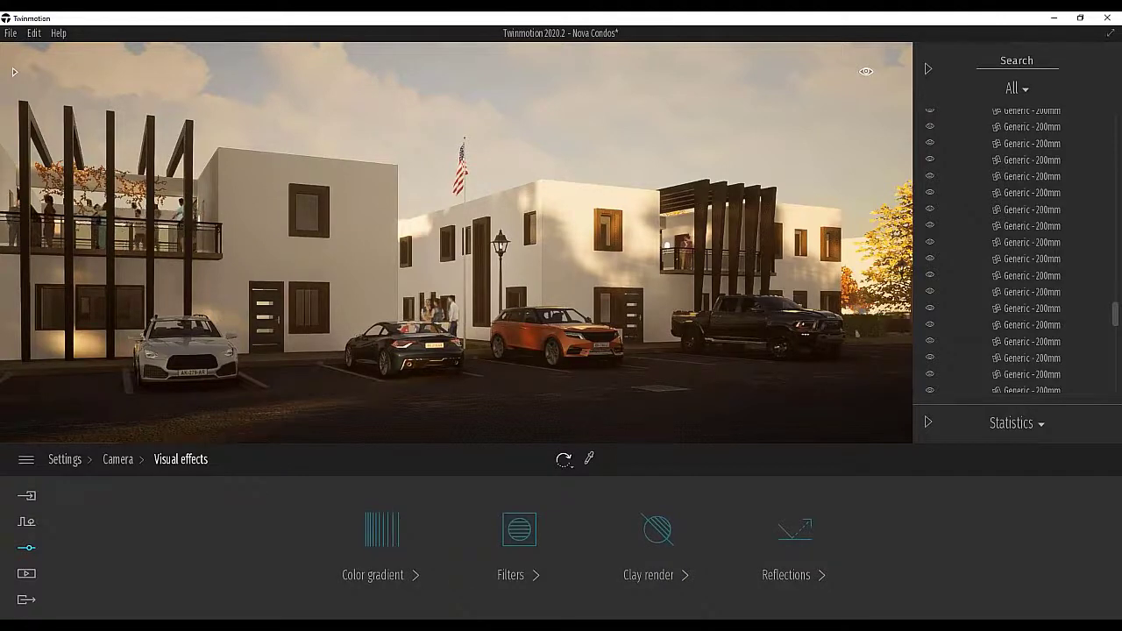
# Jump to the saved Image2 viewpoint by the tree-lined path and quit media mode there
pyautogui.moveTo(455, 245); pyautogui.dragTo(706, 254, button='right')
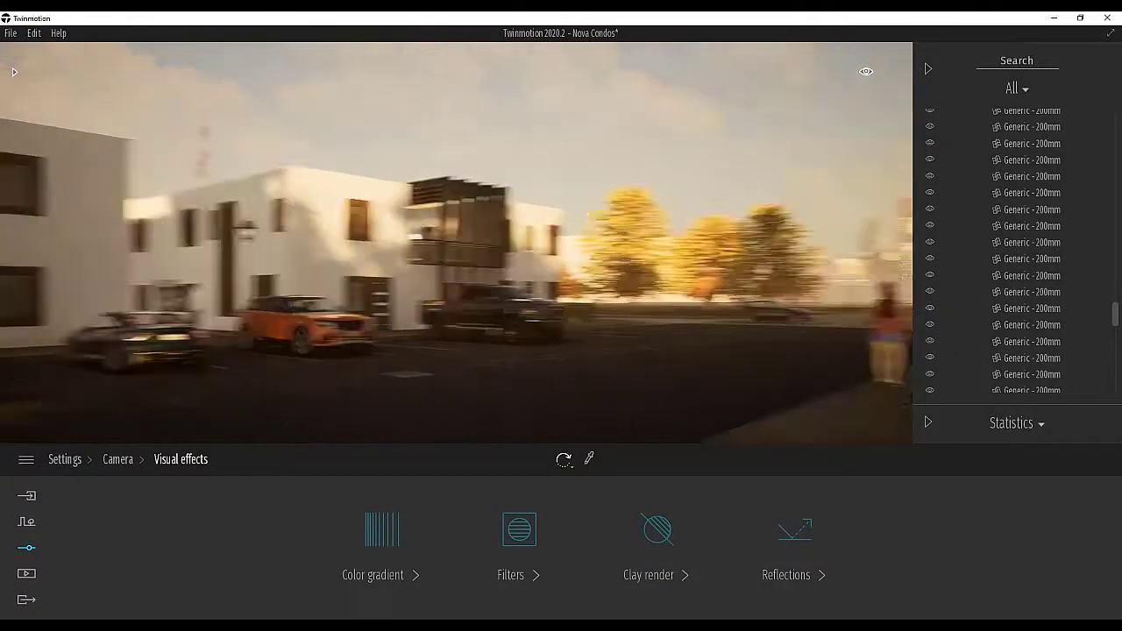
pyautogui.moveTo(456, 245); pyautogui.dragTo(596, 237, button='right')
pyautogui.moveTo(355, 284); pyautogui.dragTo(443, 284, button='right')
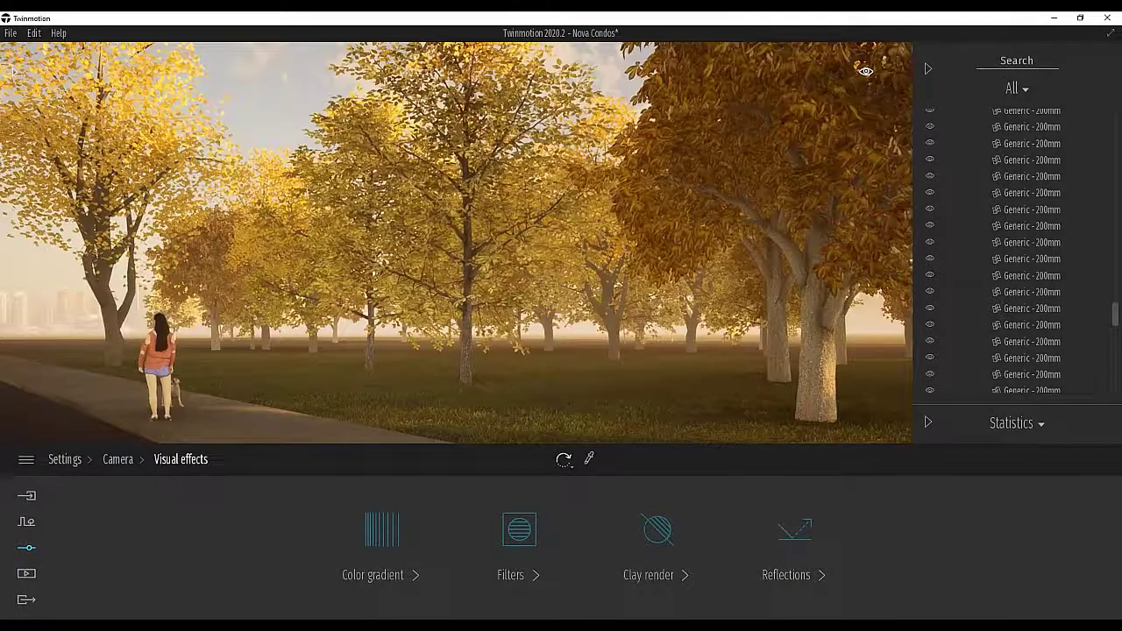
pyautogui.scroll(-3, 355, 284)
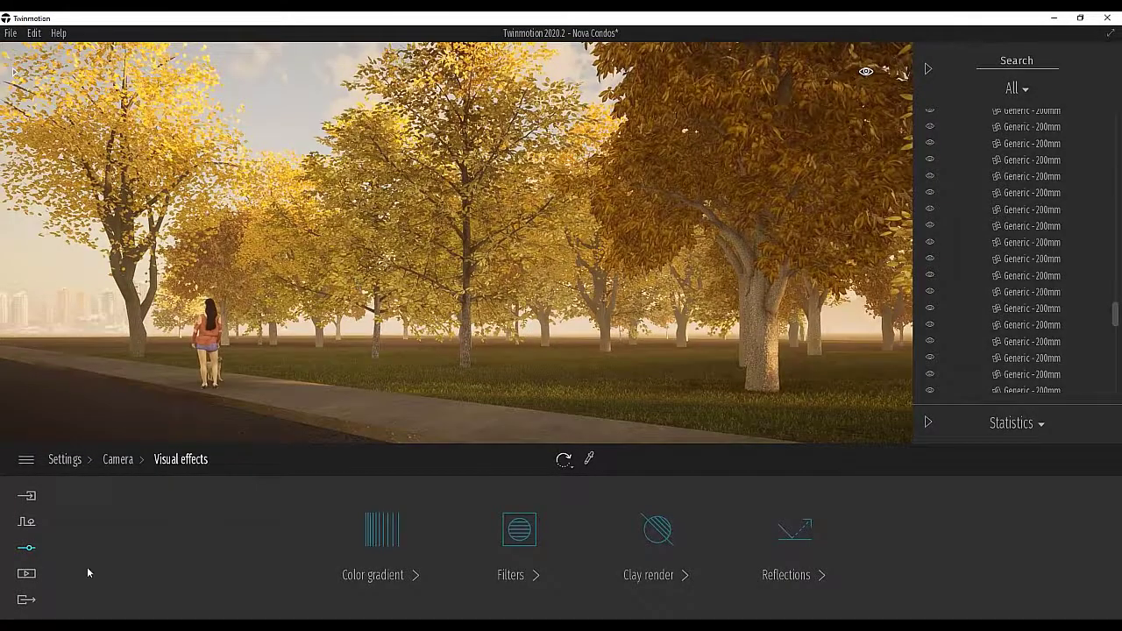
pyautogui.click(26, 573)
pyautogui.click(313, 536)
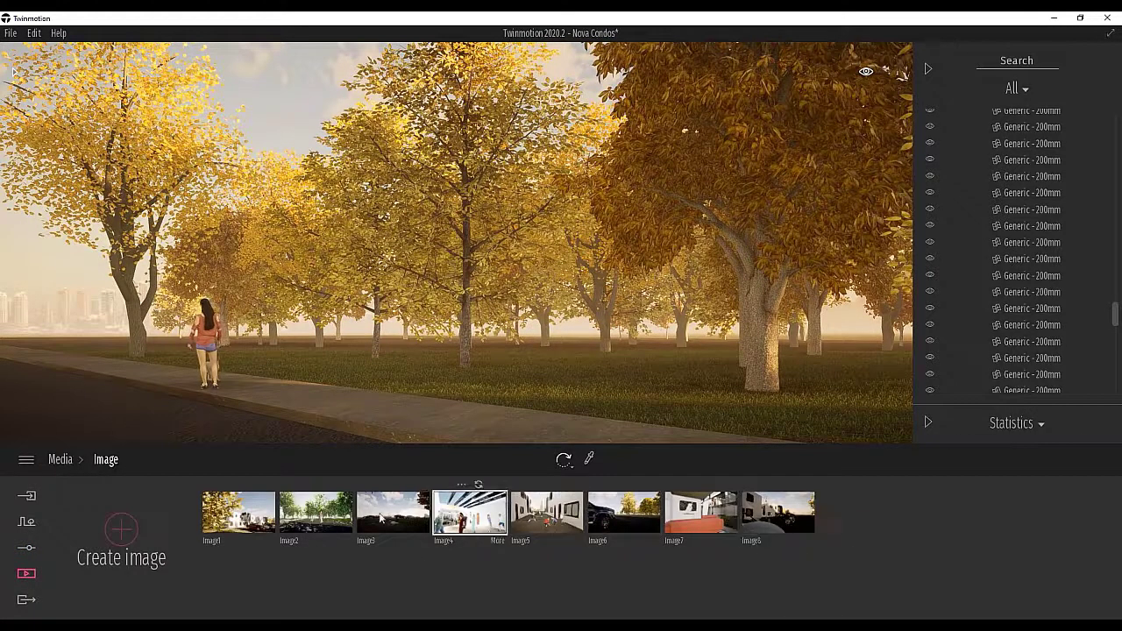
pyautogui.click(303, 516)
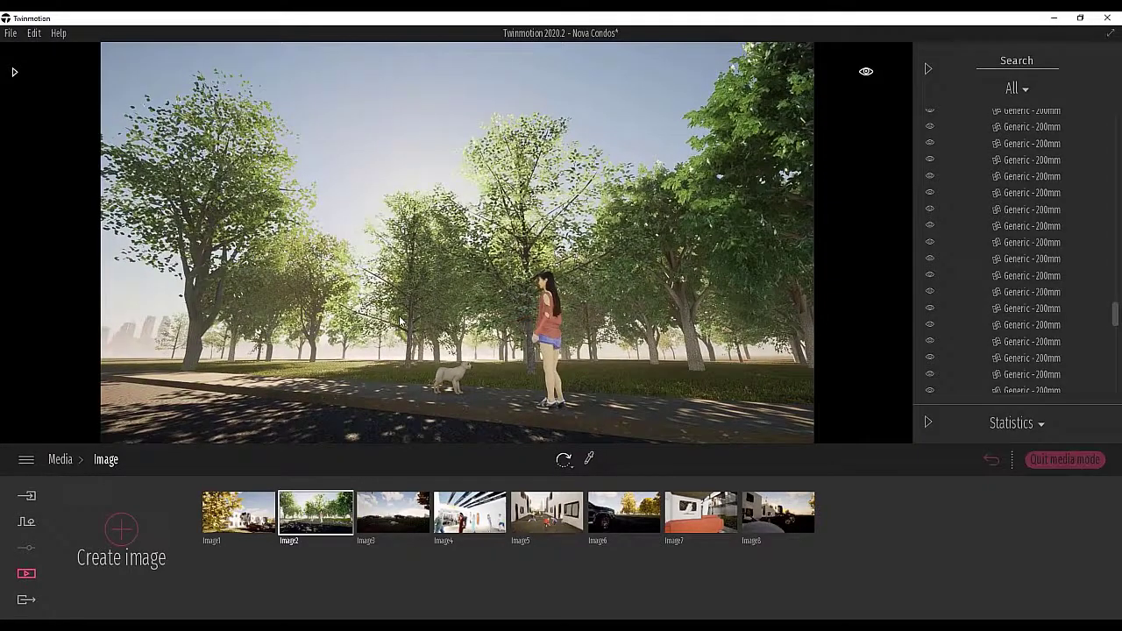
pyautogui.click(1071, 461)
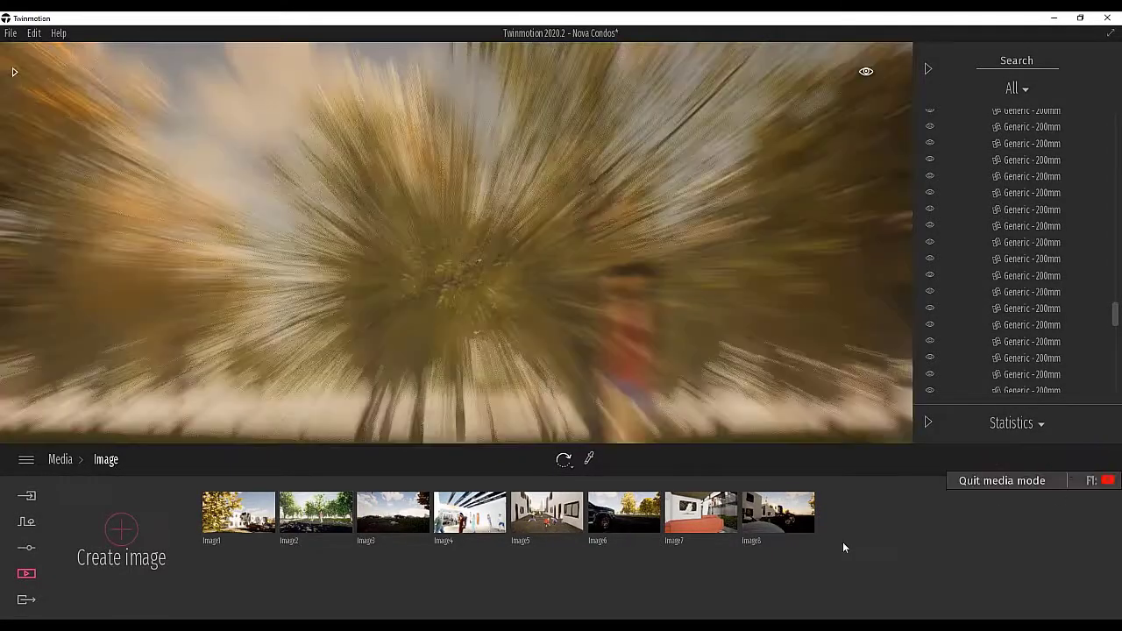
# Frame the woman and dog among the trees and set the weather effects' smog to 100%
pyautogui.moveTo(569, 294)
pyautogui.mouseDown(button='right')
pyautogui.moveTo(490, 338)
pyautogui.moveTo(561, 329)
pyautogui.moveTo(563, 307)
pyautogui.mouseUp(button='right')
pyautogui.press('e')
pyautogui.moveTo(442, 220); pyautogui.dragTo(480, 214, button='right')
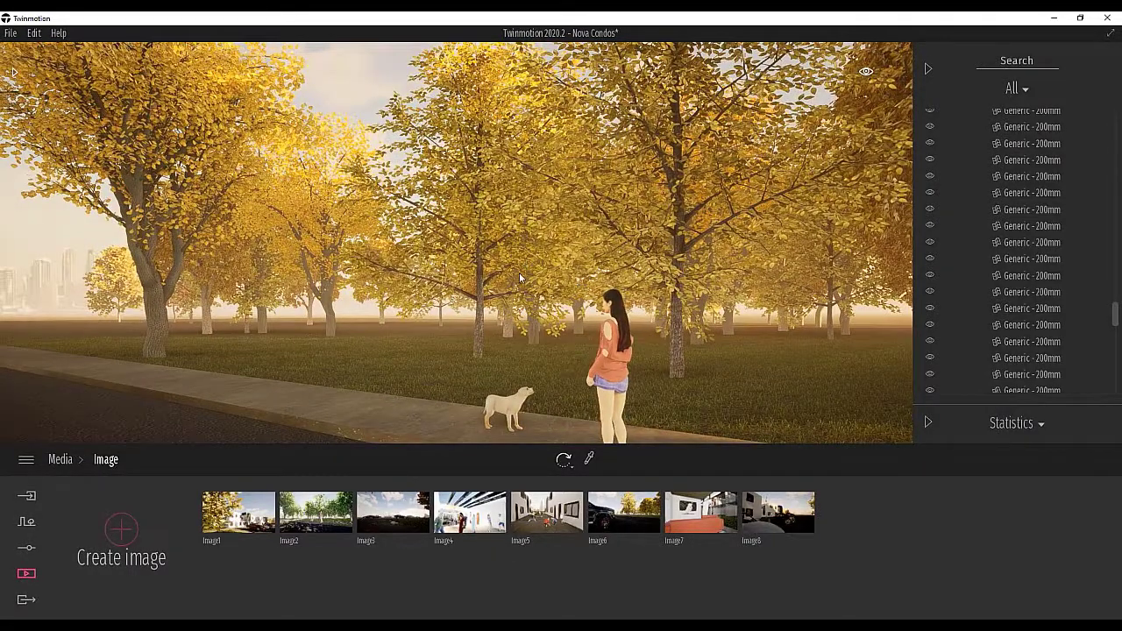
pyautogui.press('d')
pyautogui.press('a')
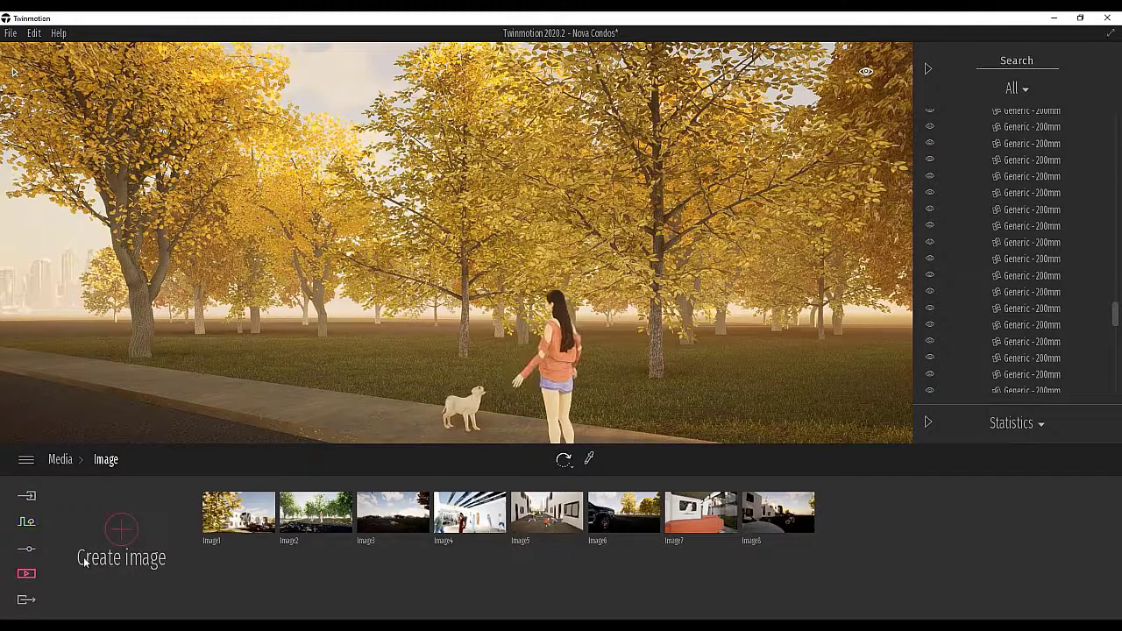
pyautogui.click(27, 547)
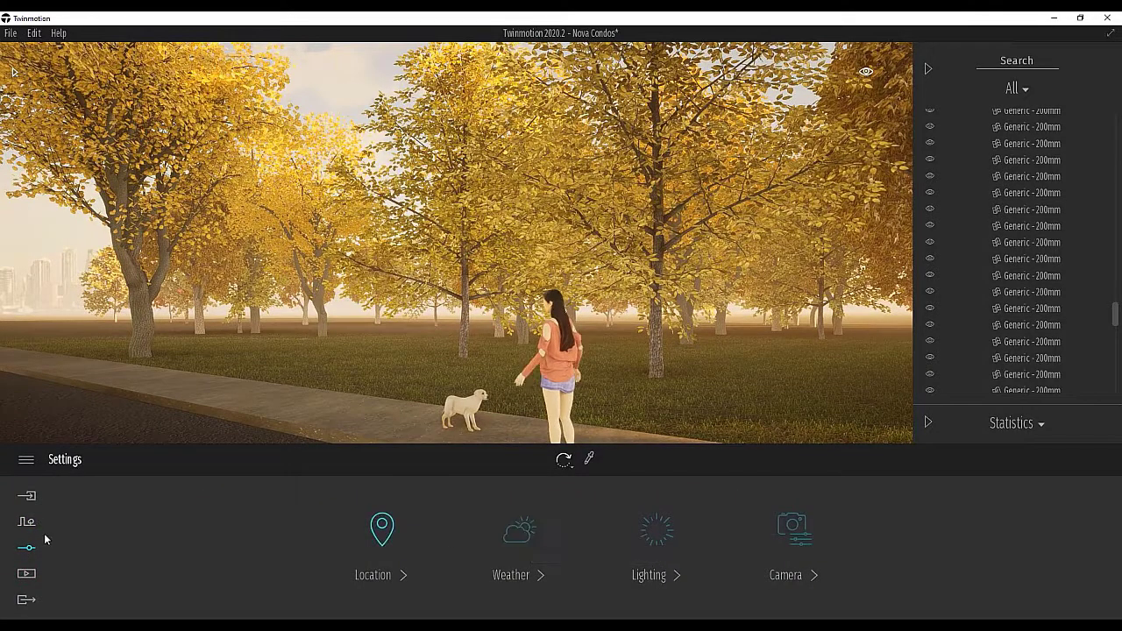
pyautogui.click(539, 554)
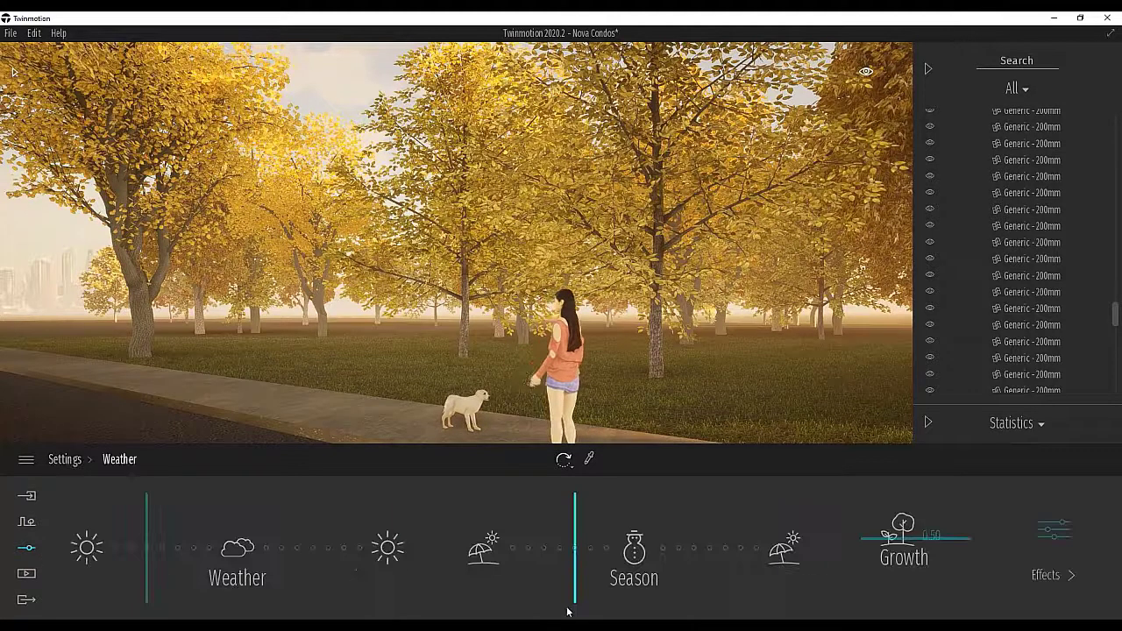
pyautogui.click(1041, 530)
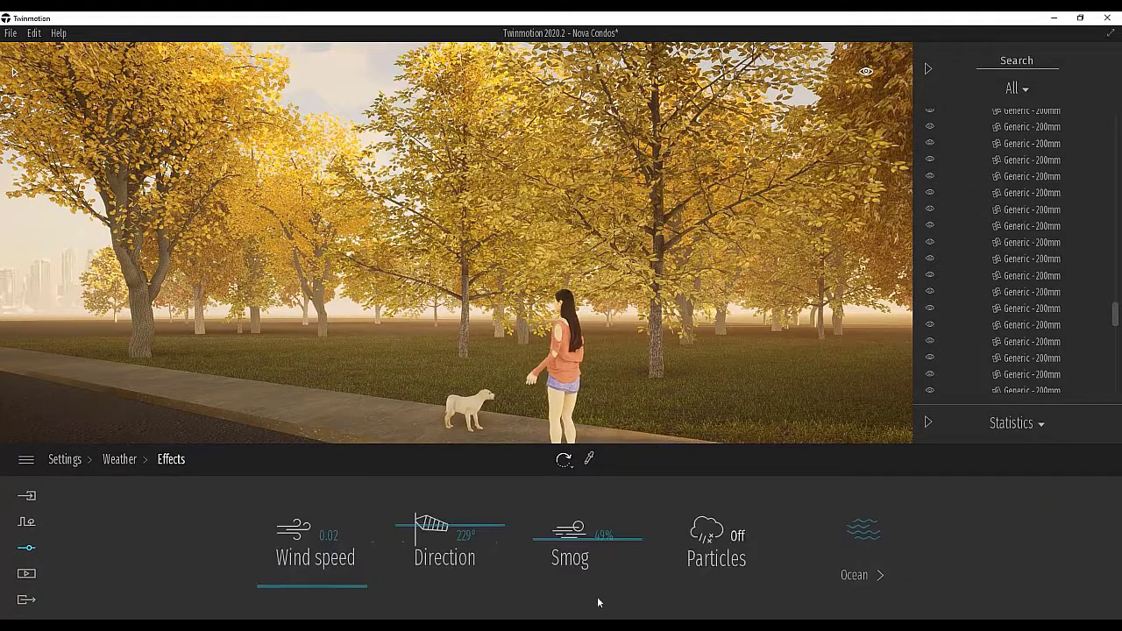
pyautogui.moveTo(544, 540); pyautogui.dragTo(615, 449)
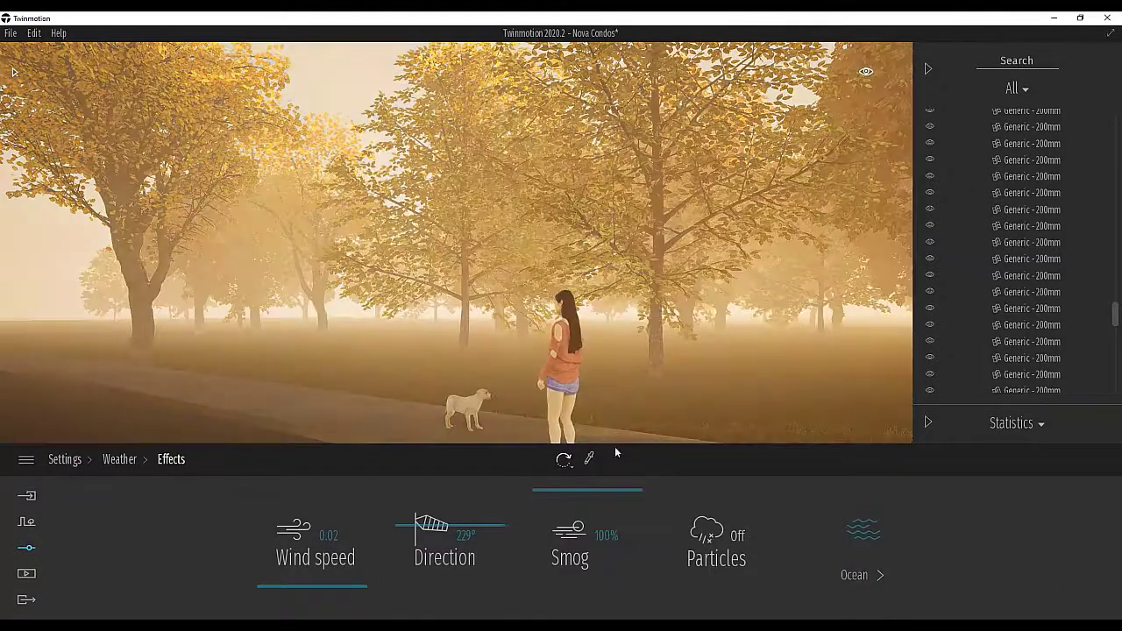
# Examine the smog among the trees from several angles around the woman and dog, and return to the weather settings
pyautogui.moveTo(604, 368); pyautogui.dragTo(587, 278, button='right')
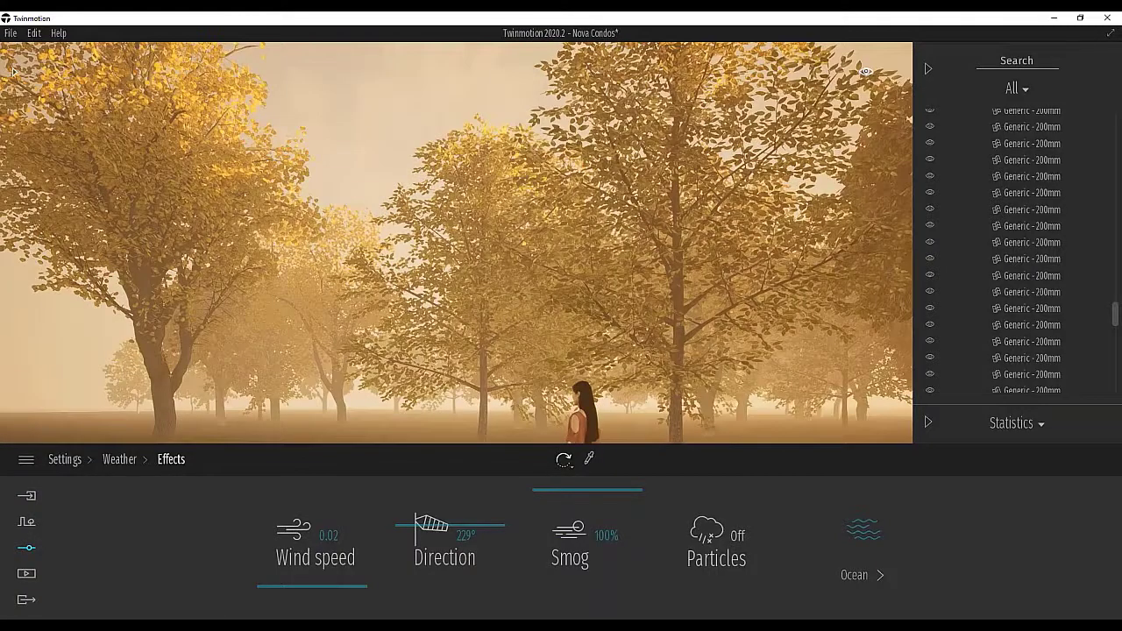
pyautogui.moveTo(360, 295); pyautogui.dragTo(420, 351, button='right')
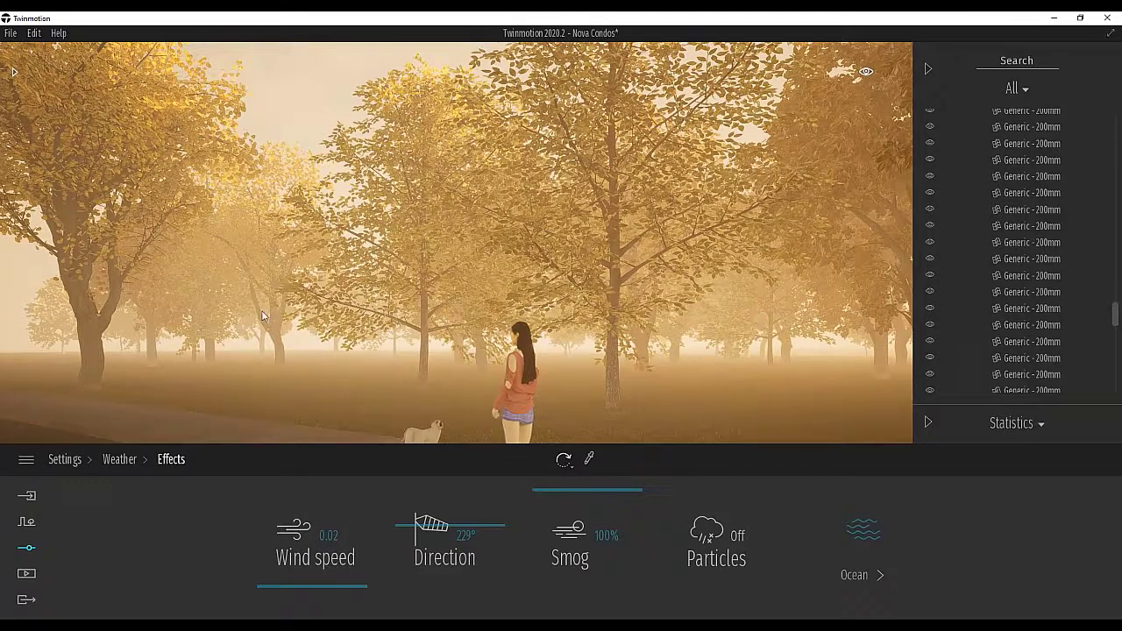
pyautogui.moveTo(263, 315); pyautogui.dragTo(241, 310, button='right')
pyautogui.moveTo(504, 283); pyautogui.dragTo(474, 283, button='right')
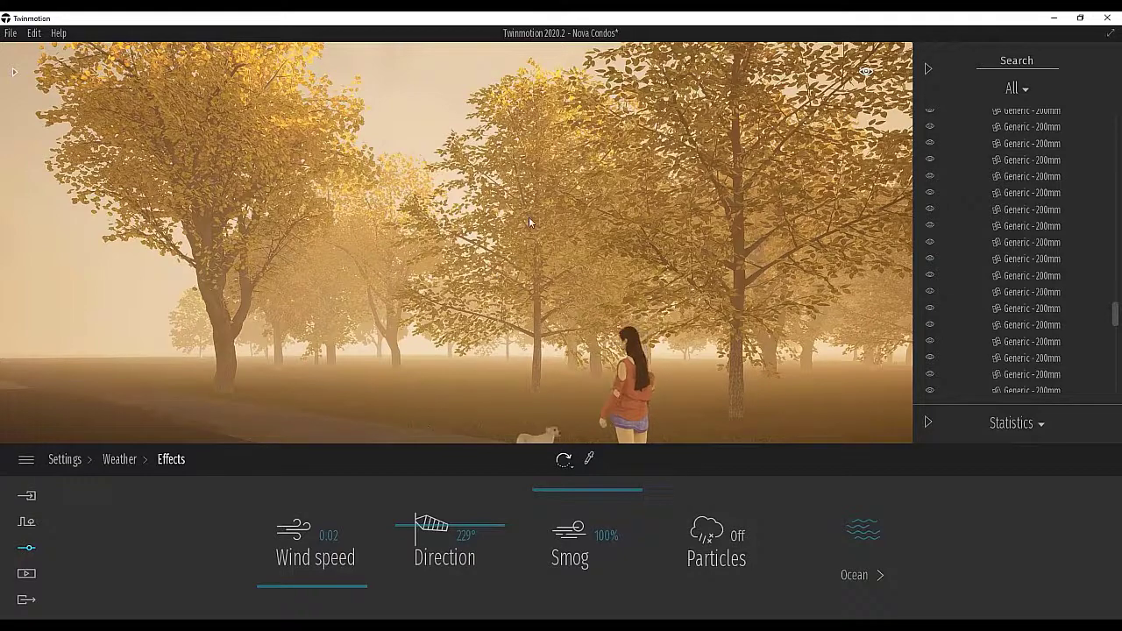
pyautogui.moveTo(474, 282); pyautogui.dragTo(537, 284, button='right')
pyautogui.press('e')
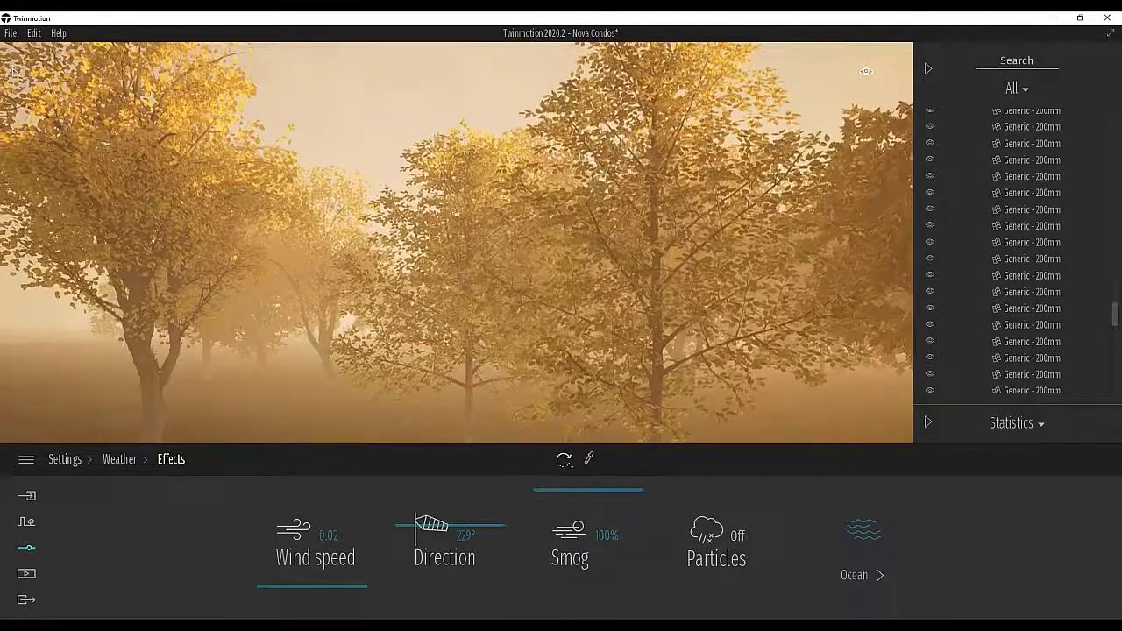
pyautogui.moveTo(451, 282); pyautogui.dragTo(460, 192, button='middle')
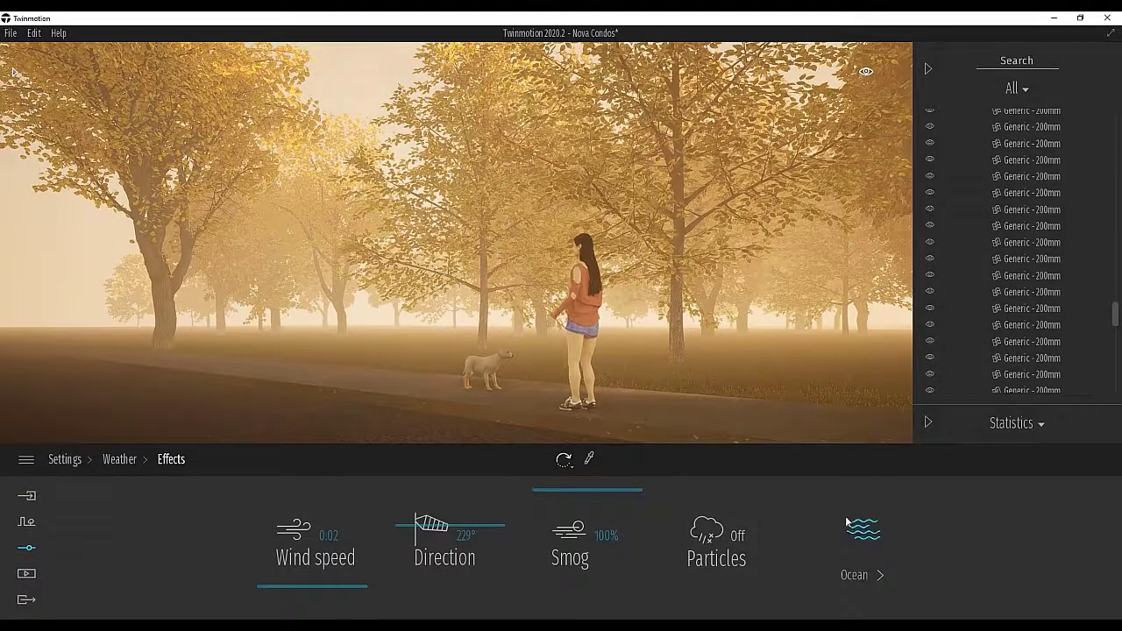
pyautogui.click(120, 459)
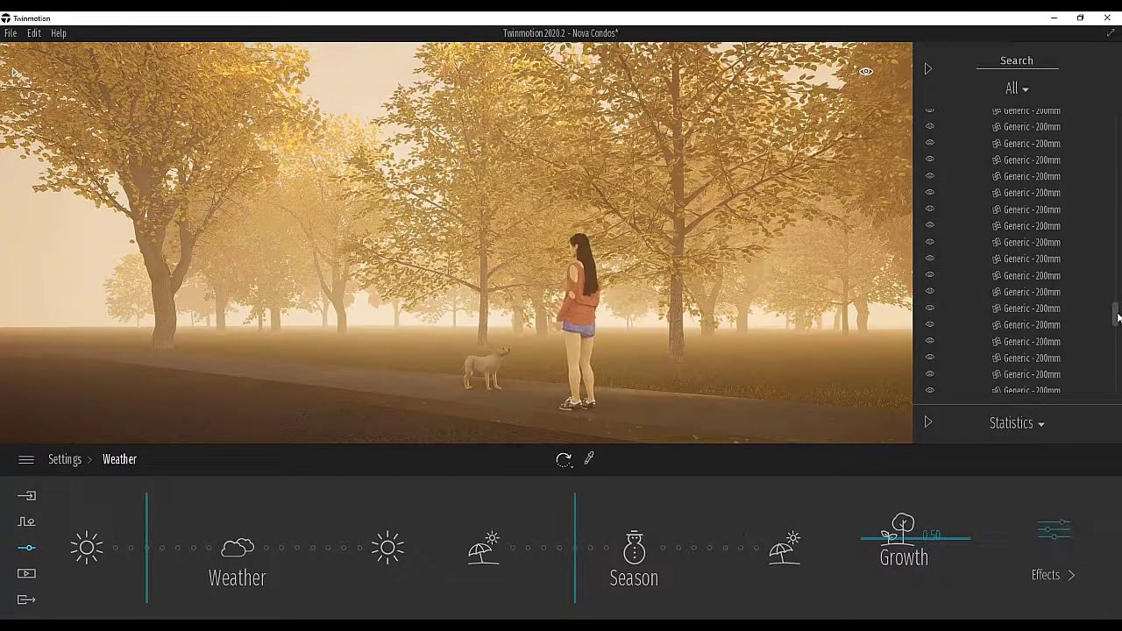
# Select the last IES 06 light in the scene list and bring it into view among the trees
pyautogui.moveTo(1115, 314); pyautogui.dragTo(987, 400)
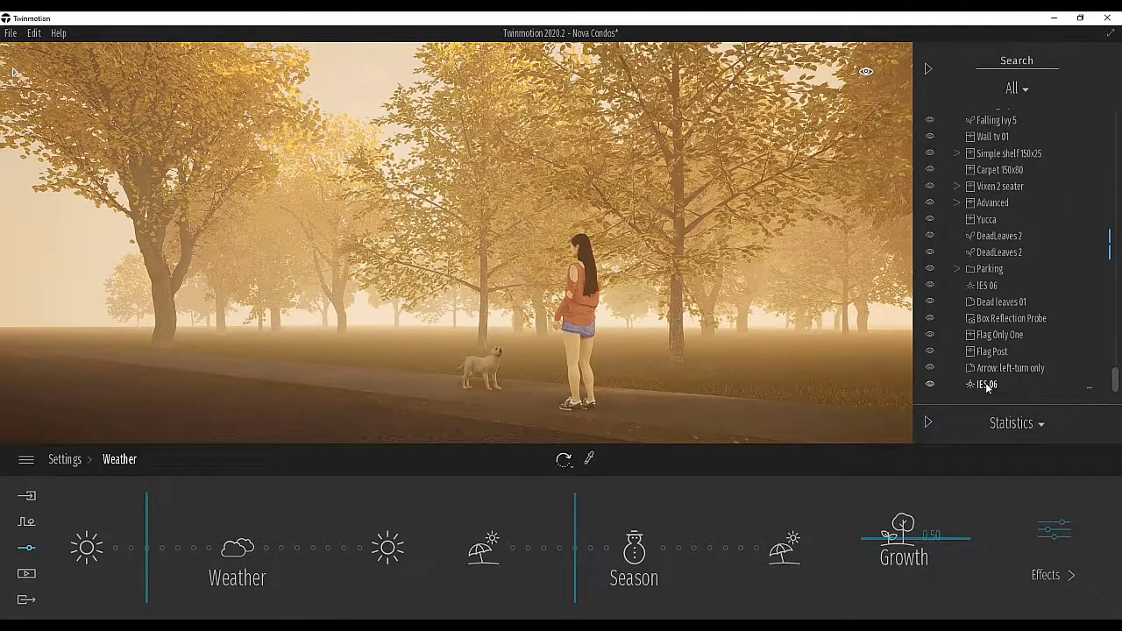
pyautogui.doubleClick(987, 386)
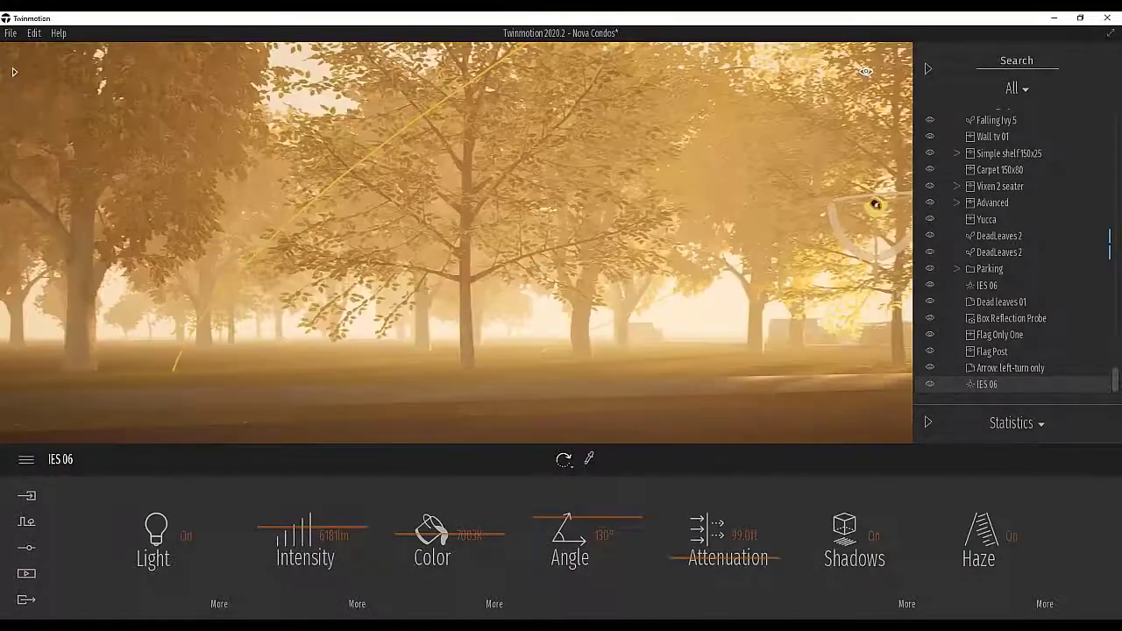
pyautogui.press('w')
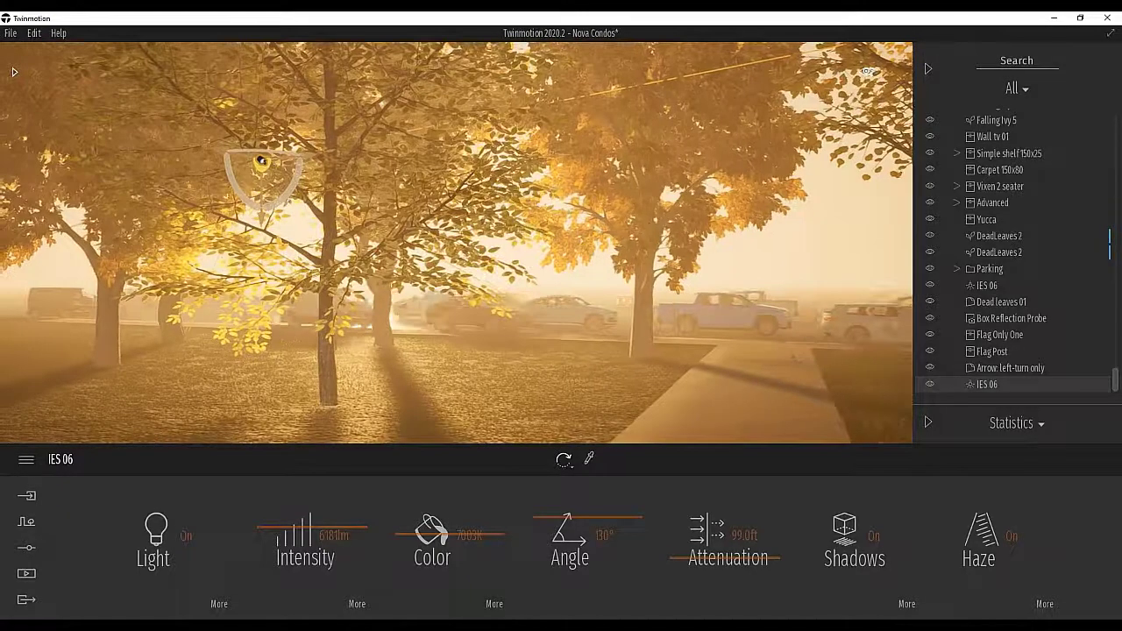
pyautogui.press('a')
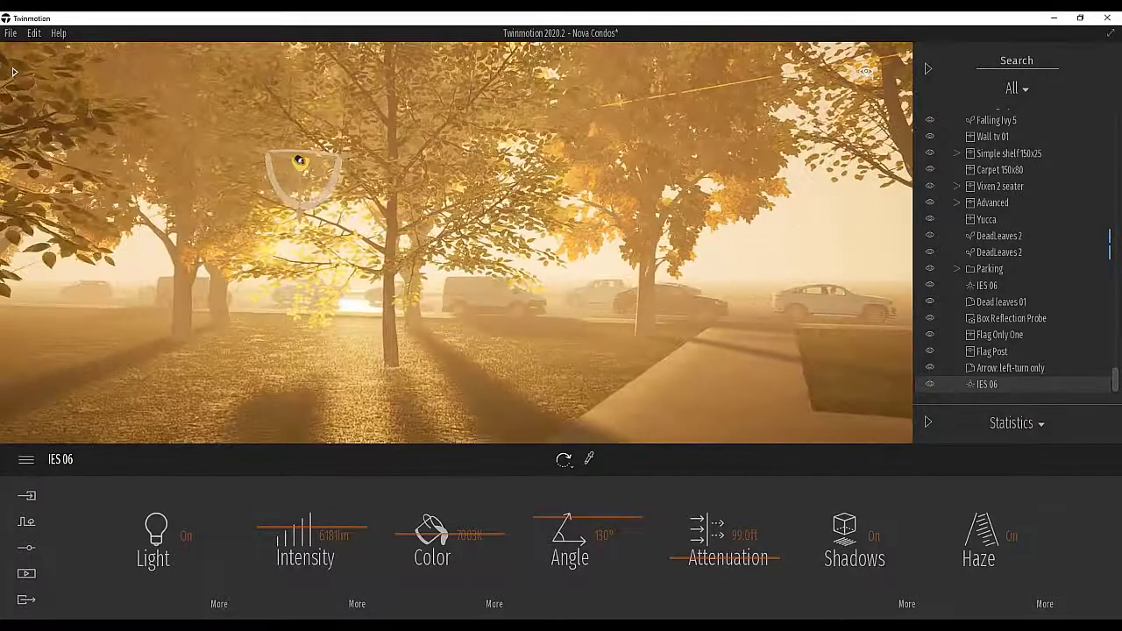
pyautogui.press('d')
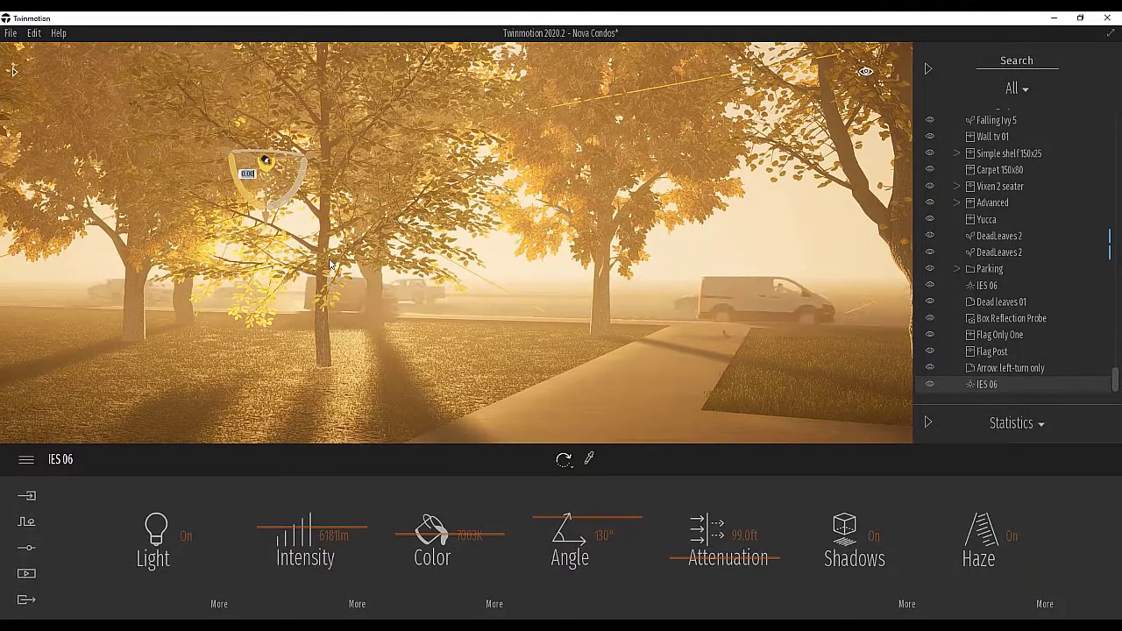
# Turn the selected IES 06 light's haze off and back on to compare its effect in the smog
pyautogui.moveTo(503, 271); pyautogui.dragTo(93, 149, button='right')
pyautogui.press('d')
pyautogui.press('w')
pyautogui.moveTo(496, 171); pyautogui.dragTo(548, 268, button='right')
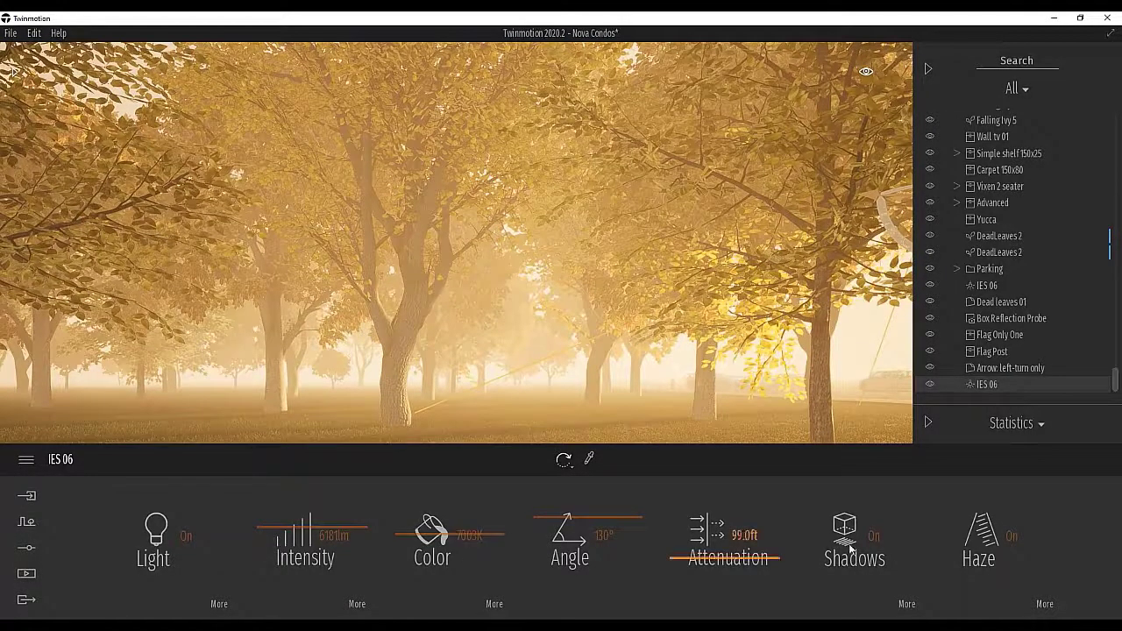
pyautogui.click(1013, 536)
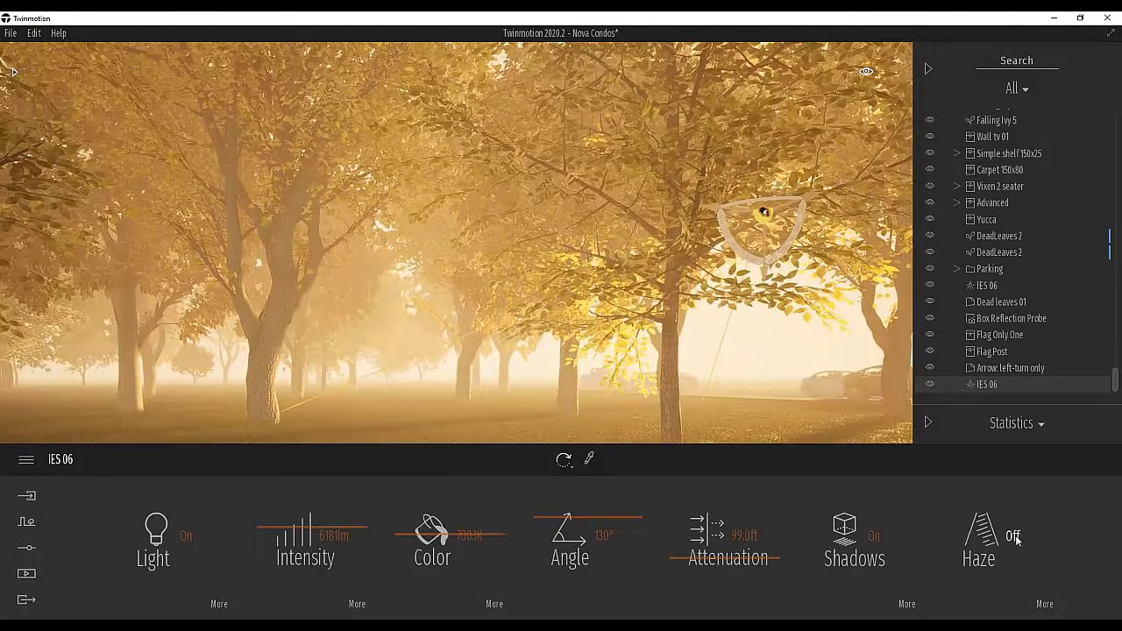
pyautogui.click(1014, 537)
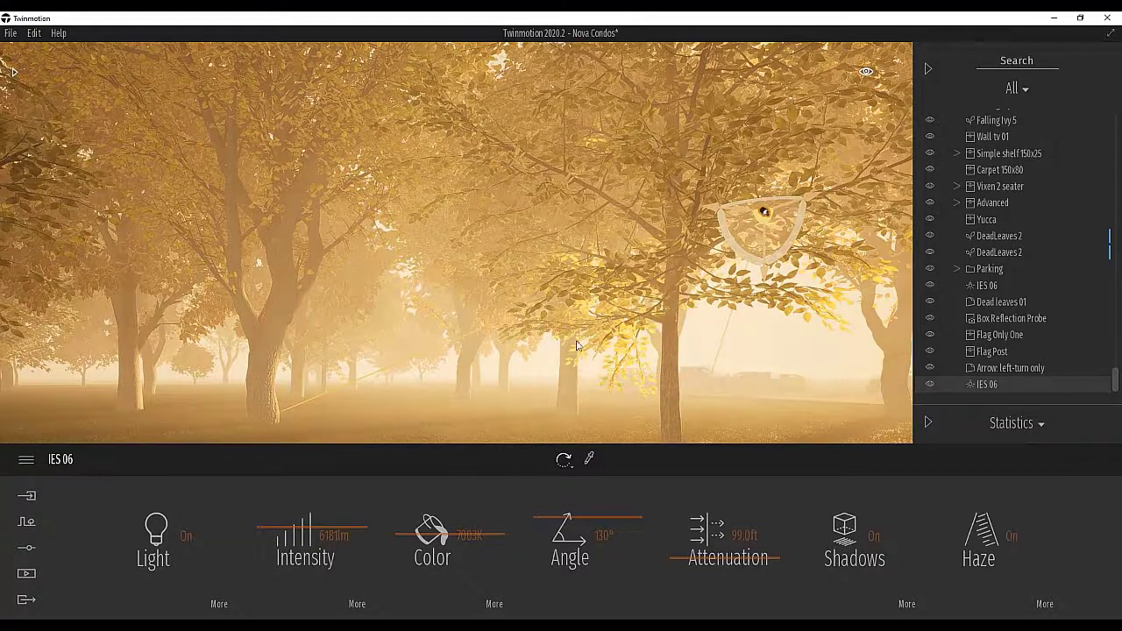
pyautogui.moveTo(805, 266); pyautogui.dragTo(800, 276, button='right')
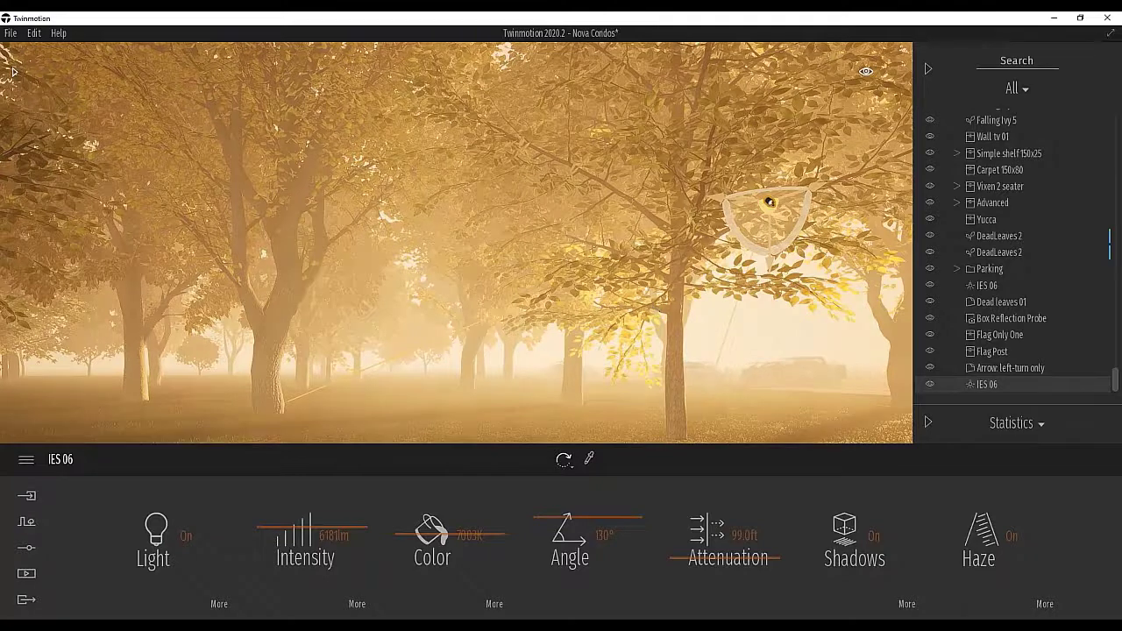
# Reframe the IES 06 light among the trees and toggle its haze again to compare the effect
pyautogui.moveTo(456, 243); pyautogui.dragTo(487, 264, button='right')
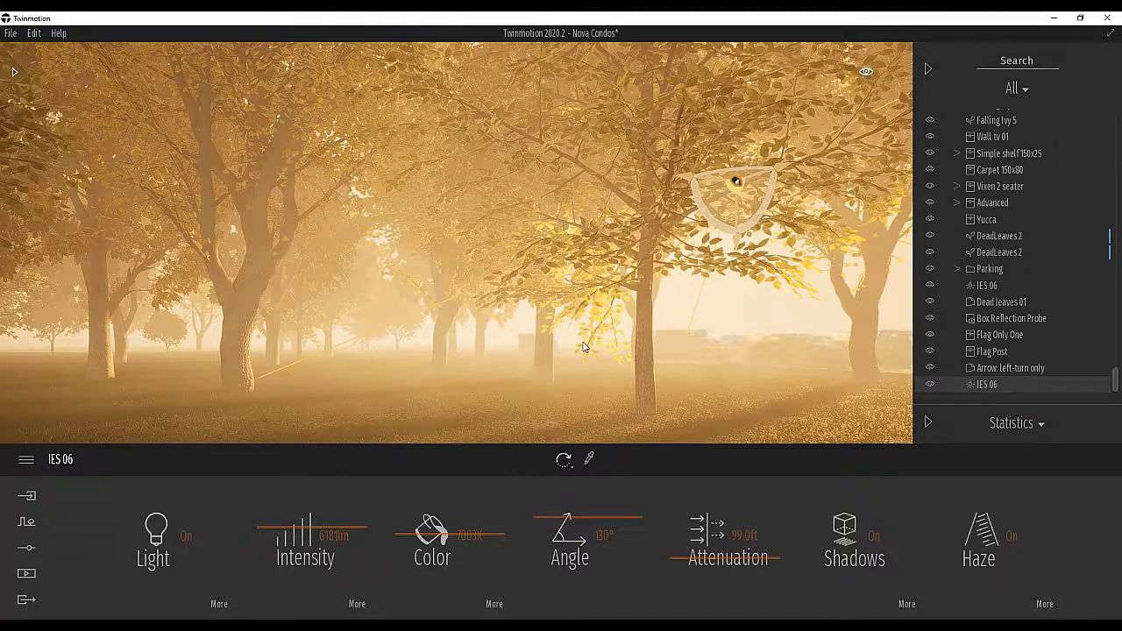
pyautogui.click(1012, 535)
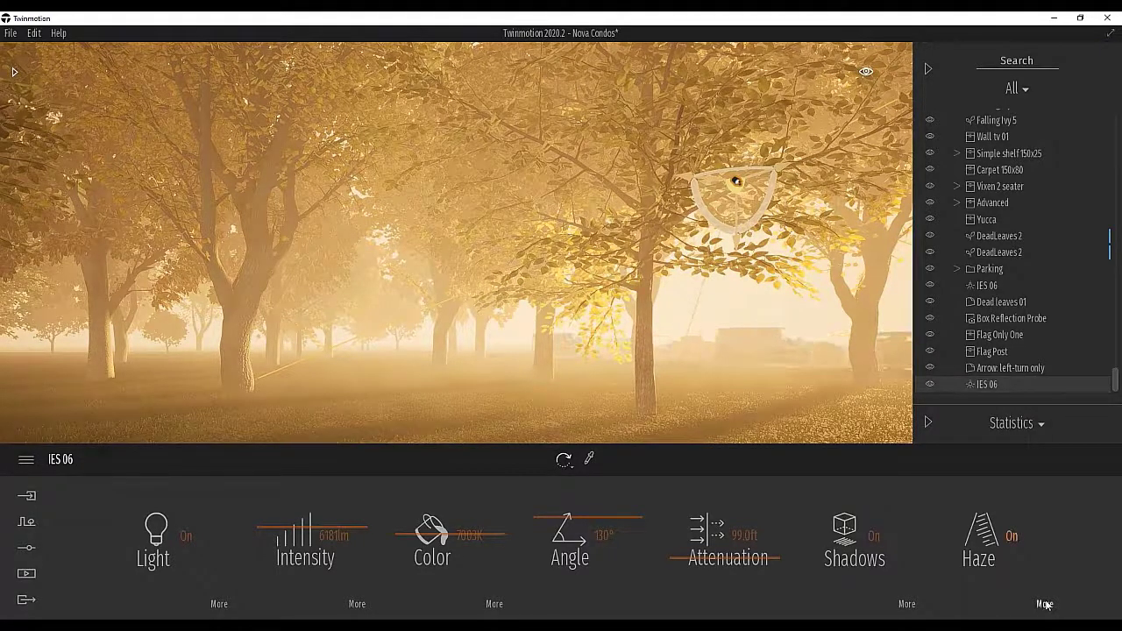
pyautogui.click(1010, 535)
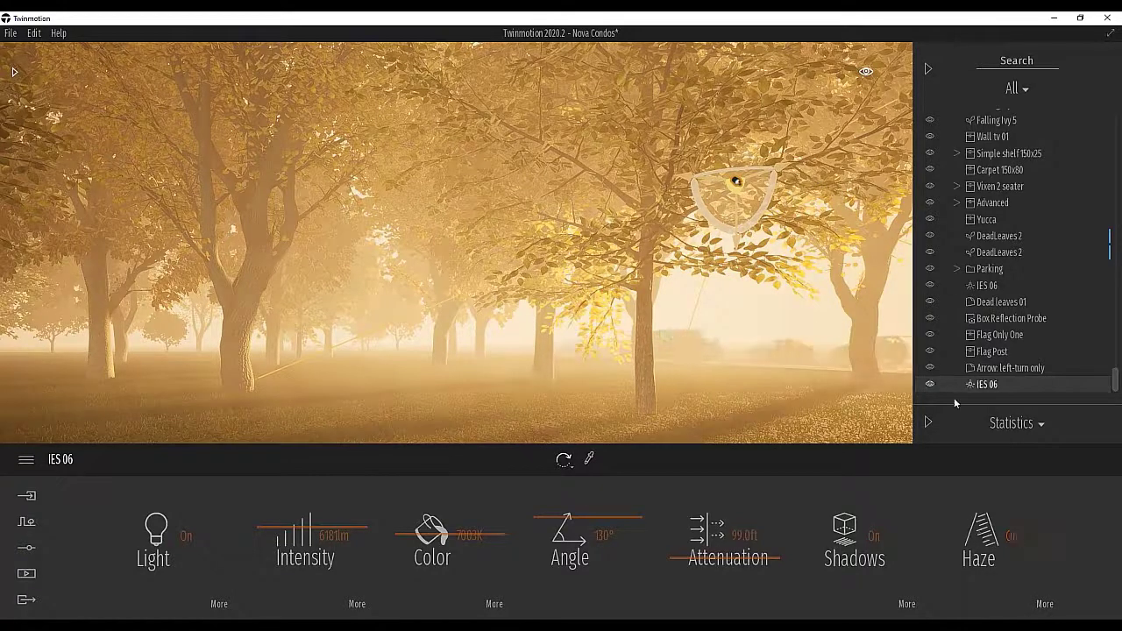
# Go from the library's root to its Lights category and browse the available IES lights
pyautogui.click(15, 74)
pyautogui.click(83, 90)
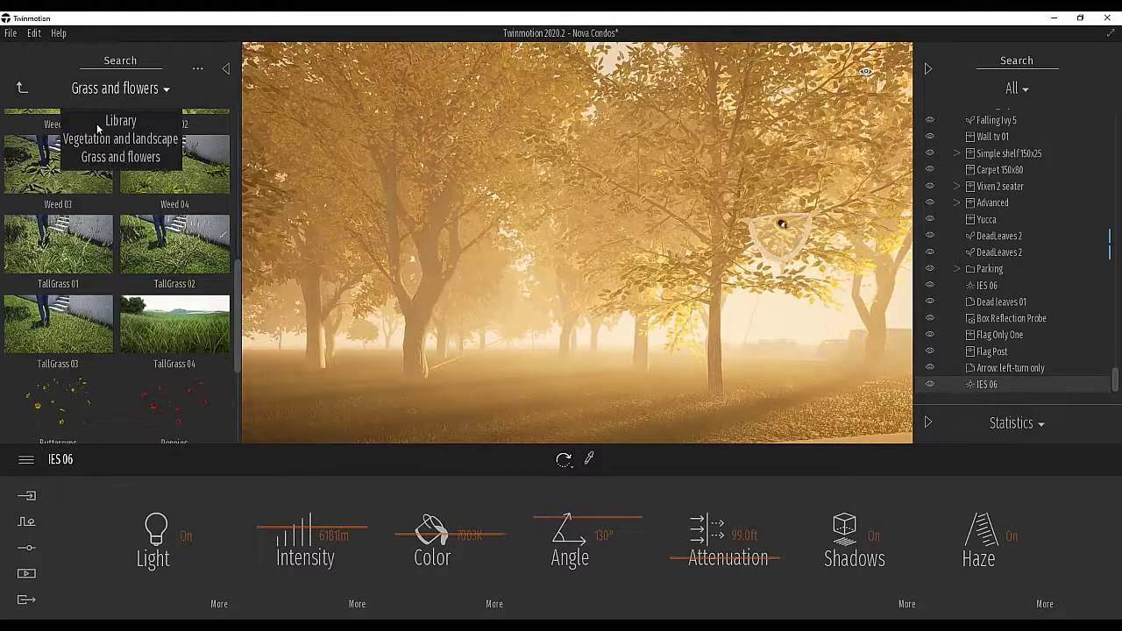
pyautogui.click(123, 117)
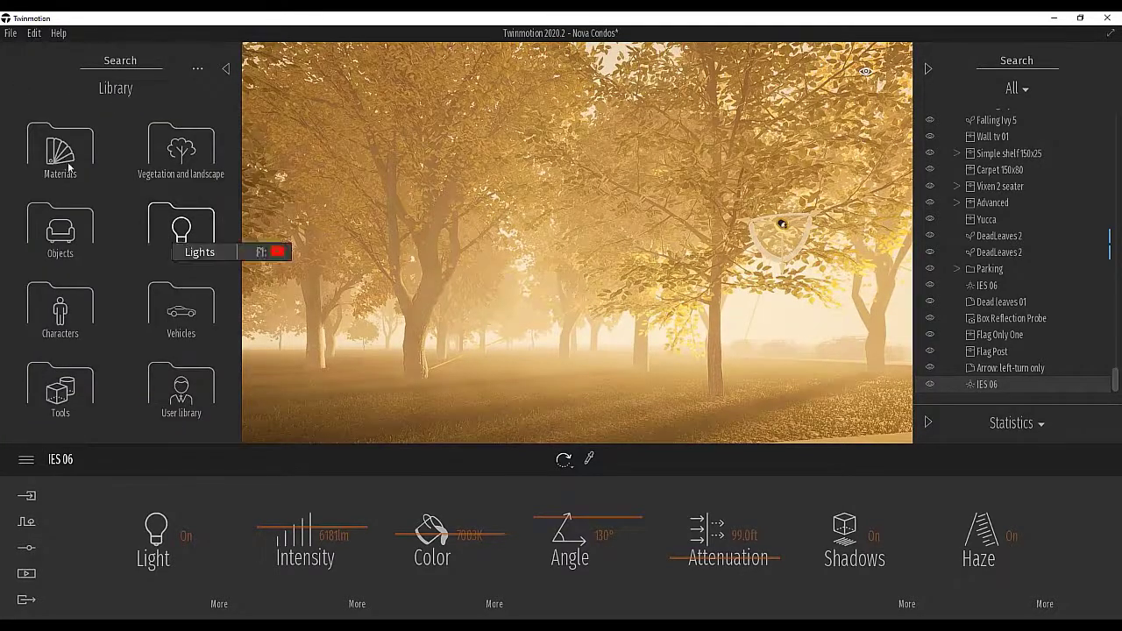
pyautogui.click(175, 254)
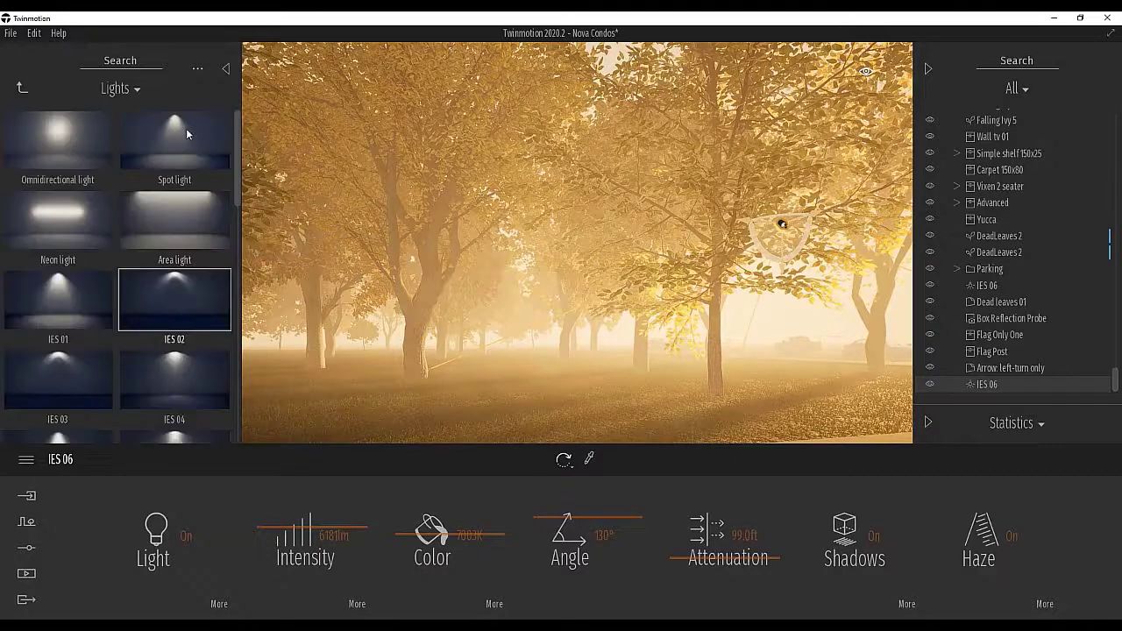
pyautogui.scroll(-1, 193, 289)
pyautogui.scroll(-5, 190, 279)
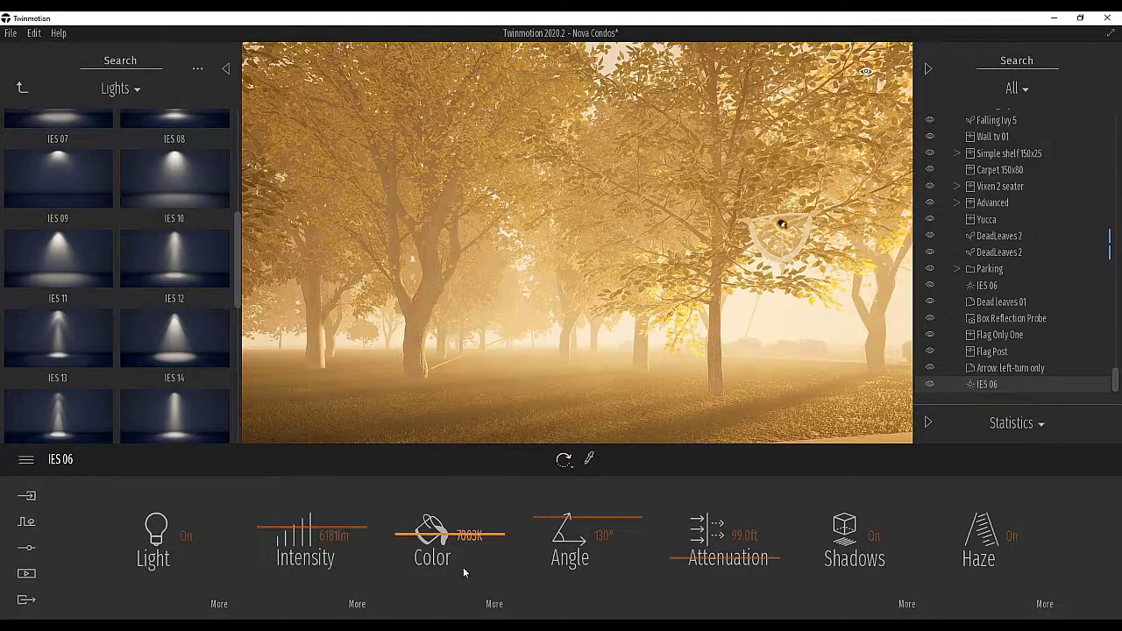
# Inspect the IES 06 light's color options without changing the color and return to its main settings
pyautogui.click(494, 604)
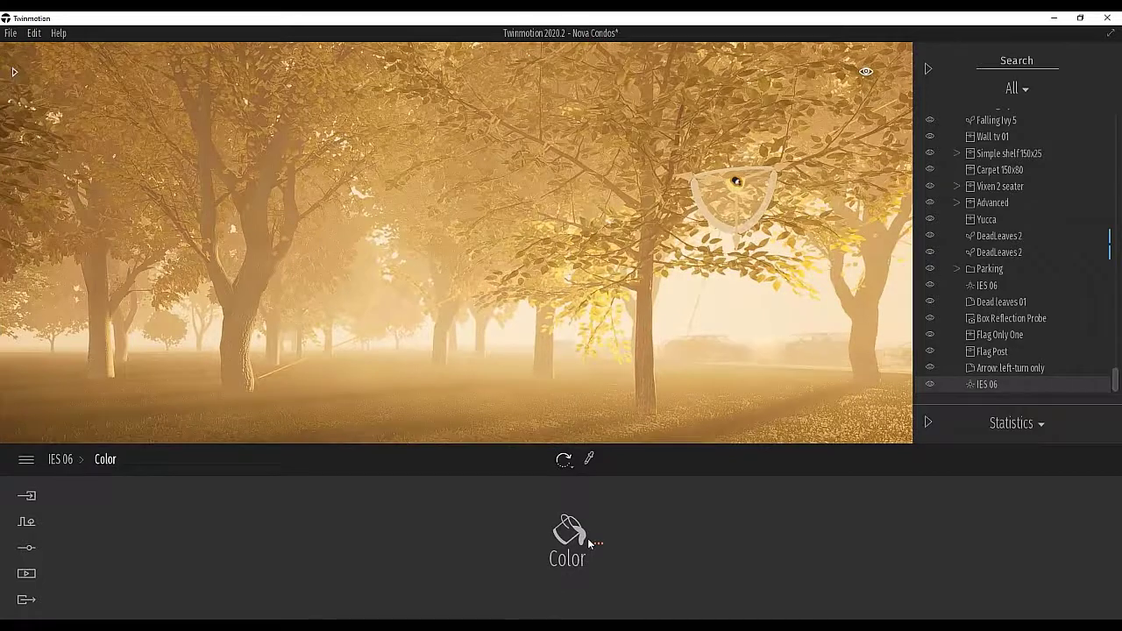
pyautogui.click(588, 538)
pyautogui.click(705, 435)
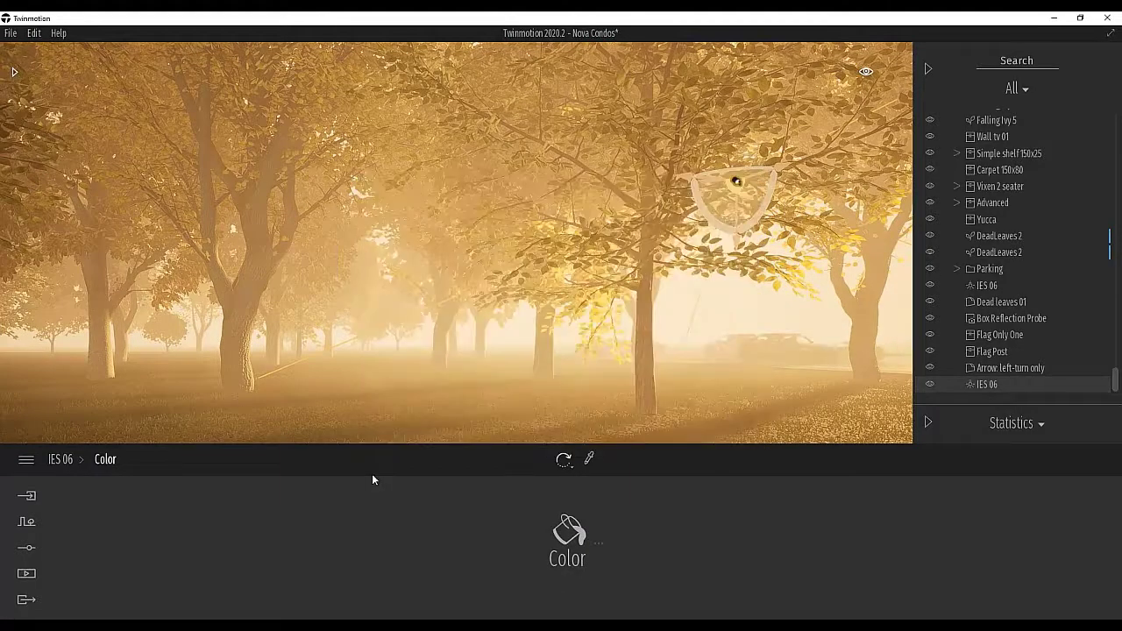
pyautogui.click(61, 459)
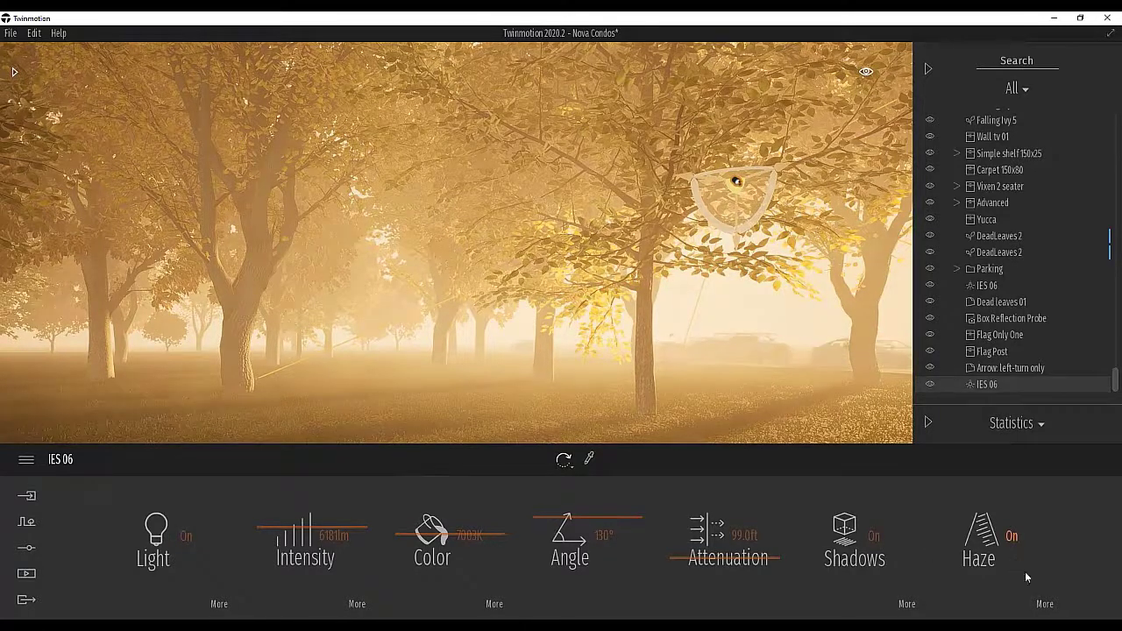
# Switch the IES 06 light's haze off and on twice to compare the trees with and without it
pyautogui.click(1012, 536)
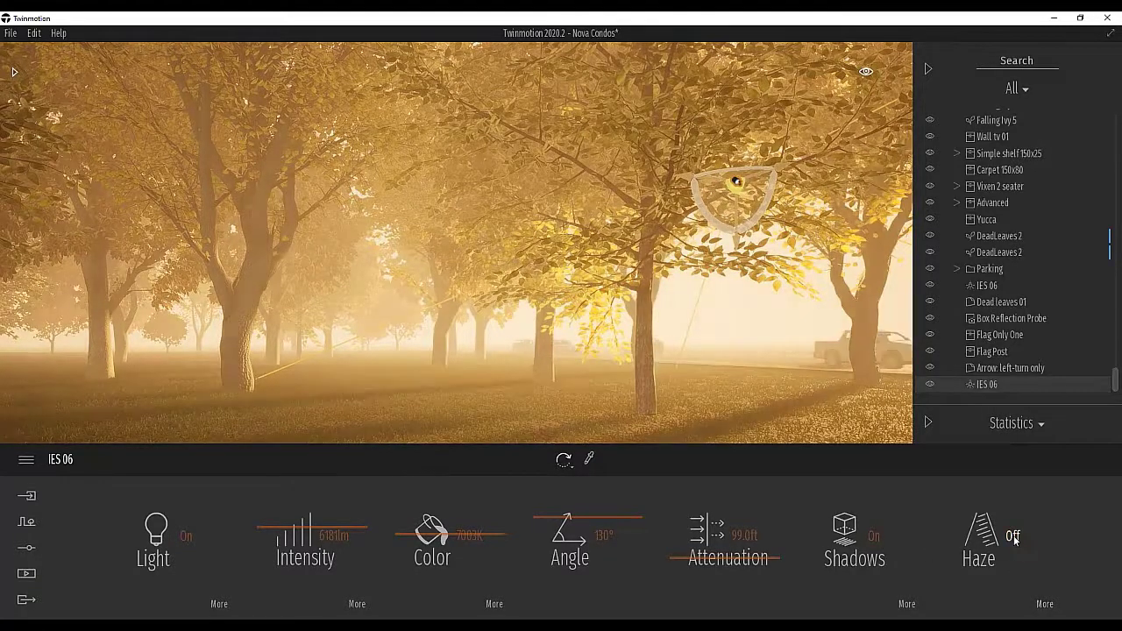
pyautogui.click(1013, 537)
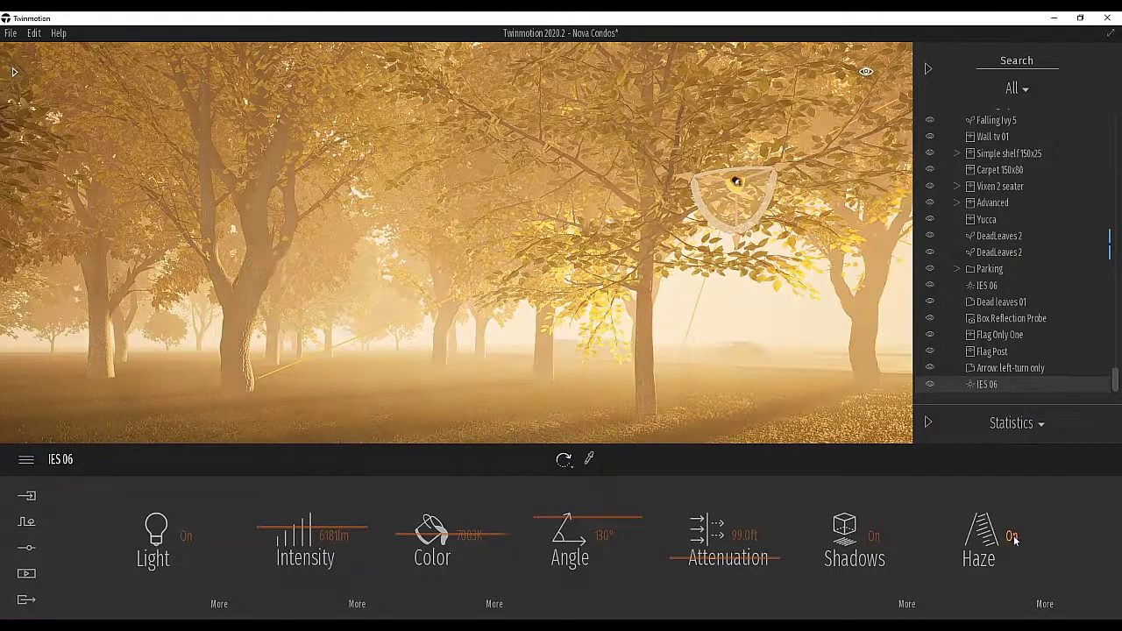
pyautogui.click(1013, 537)
pyautogui.click(1012, 537)
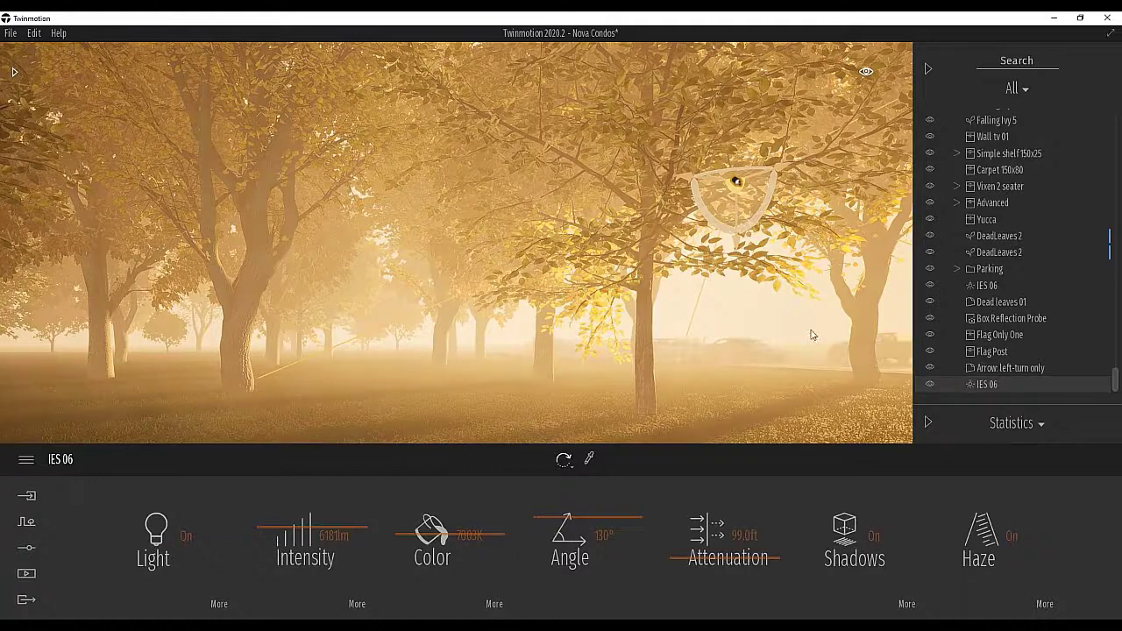
# Set the IES 06 light's haze tiling to 0%, intensity to 0.9% and speed to 71%, and deselect the light
pyautogui.click(1043, 605)
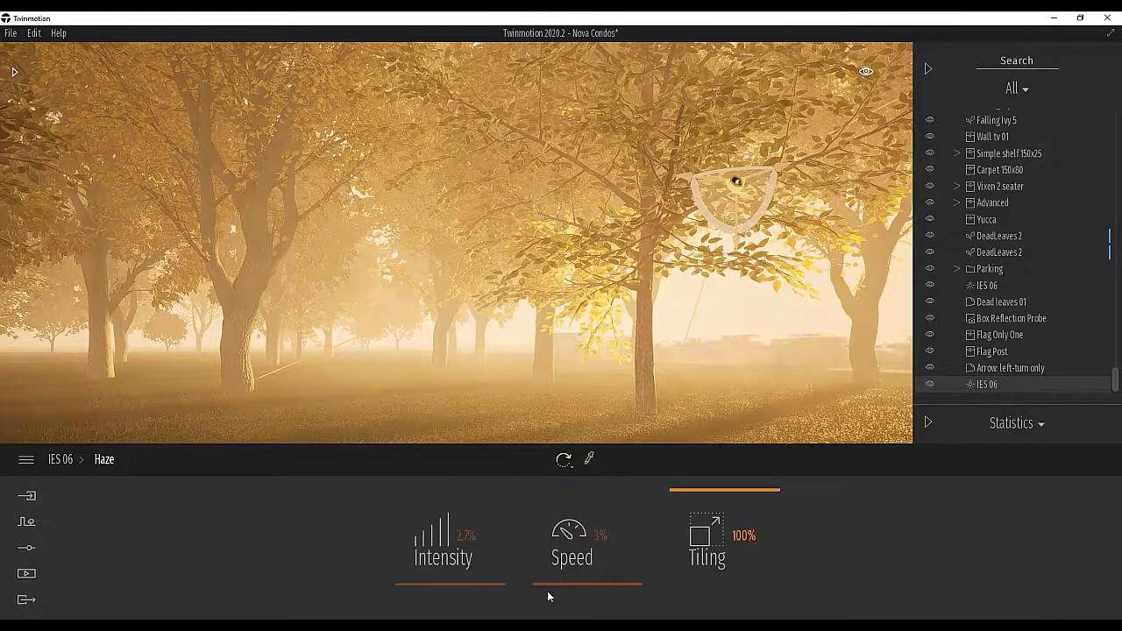
pyautogui.moveTo(710, 497); pyautogui.dragTo(689, 596)
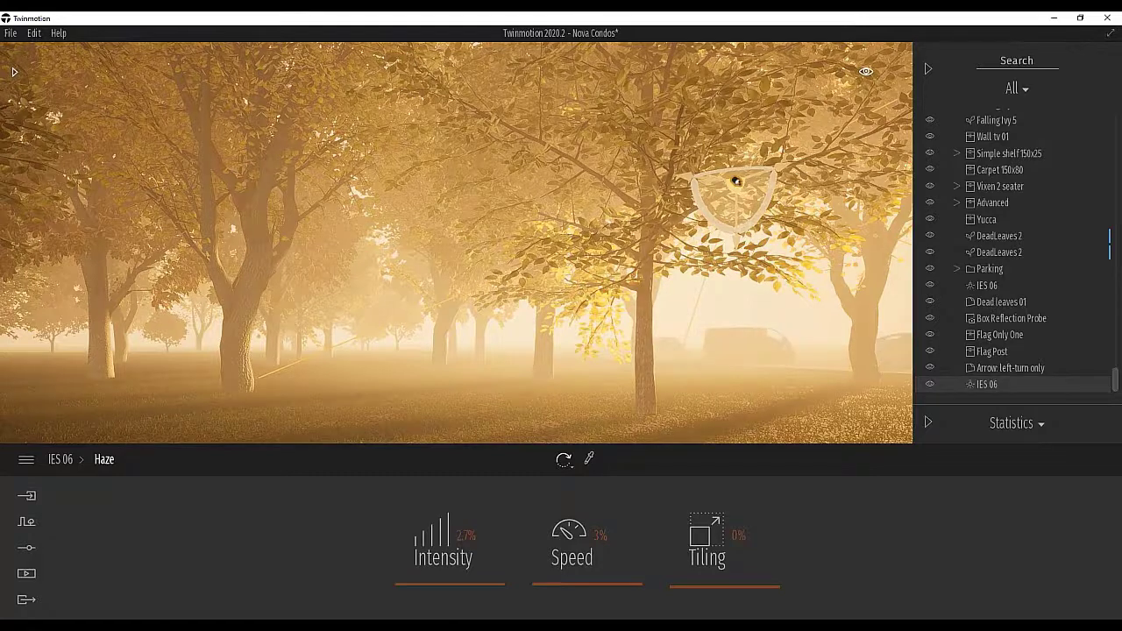
pyautogui.moveTo(421, 589); pyautogui.dragTo(465, 588)
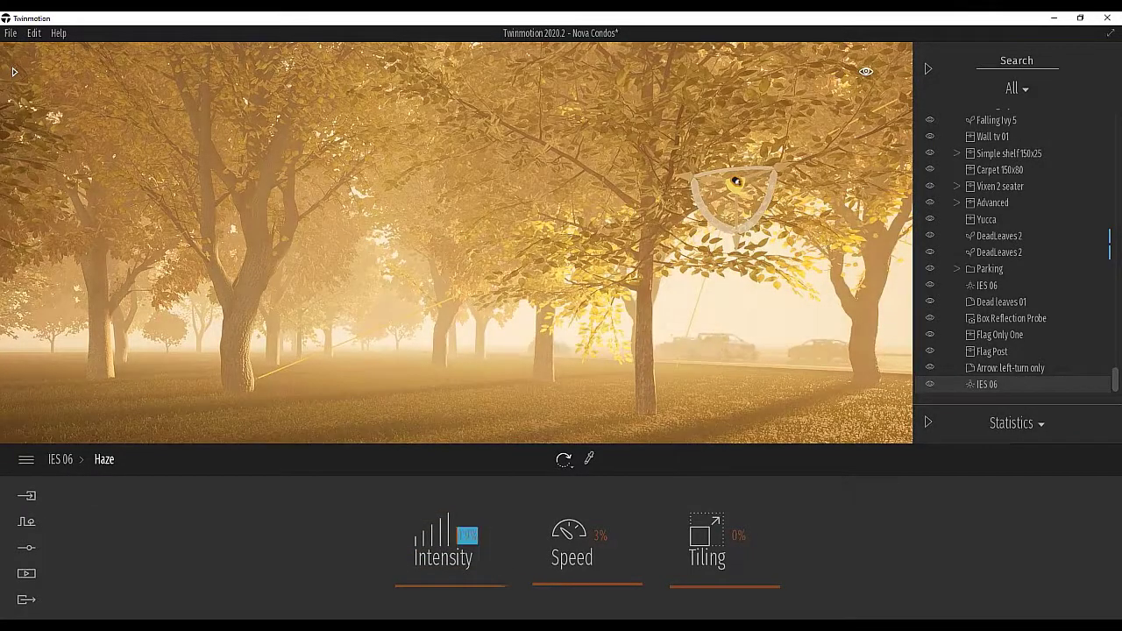
pyautogui.moveTo(589, 585); pyautogui.dragTo(620, 586)
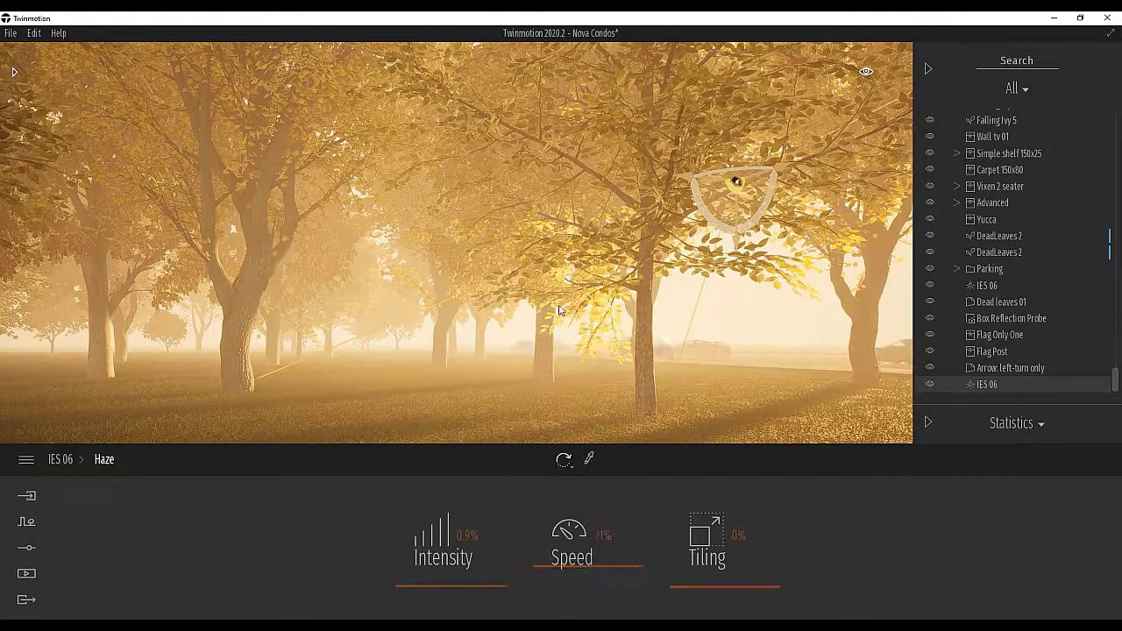
pyautogui.press('Escape')
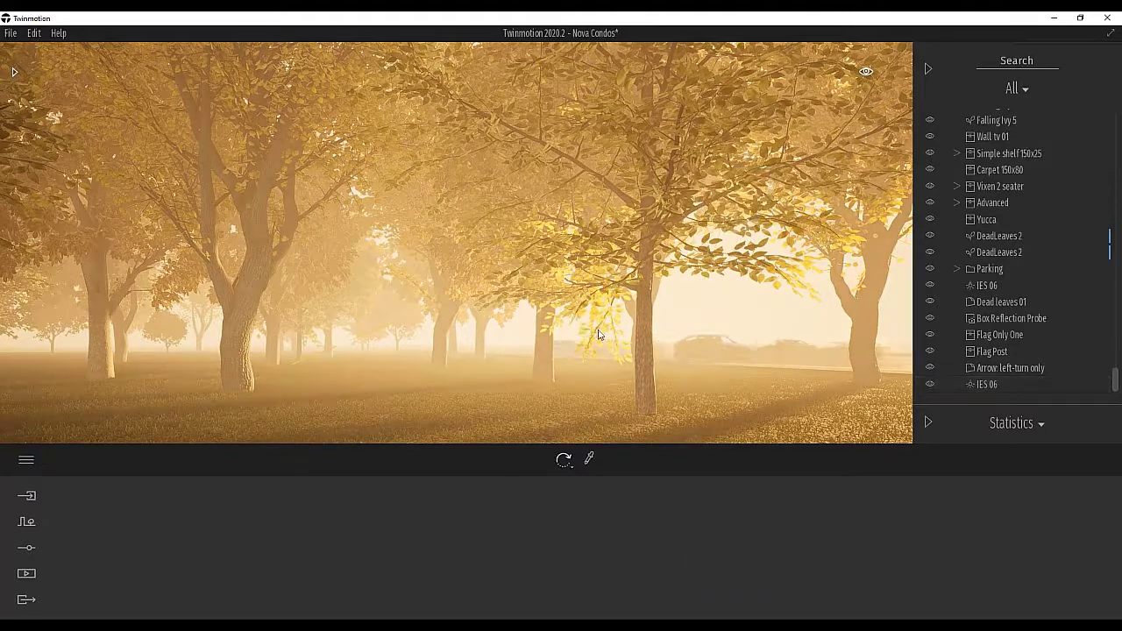
# Examine the hazy light among the trees from several camera positions
pyautogui.moveTo(599, 333); pyautogui.dragTo(807, 336, button='right')
pyautogui.press('s')
pyautogui.press('a')
pyautogui.press('w')
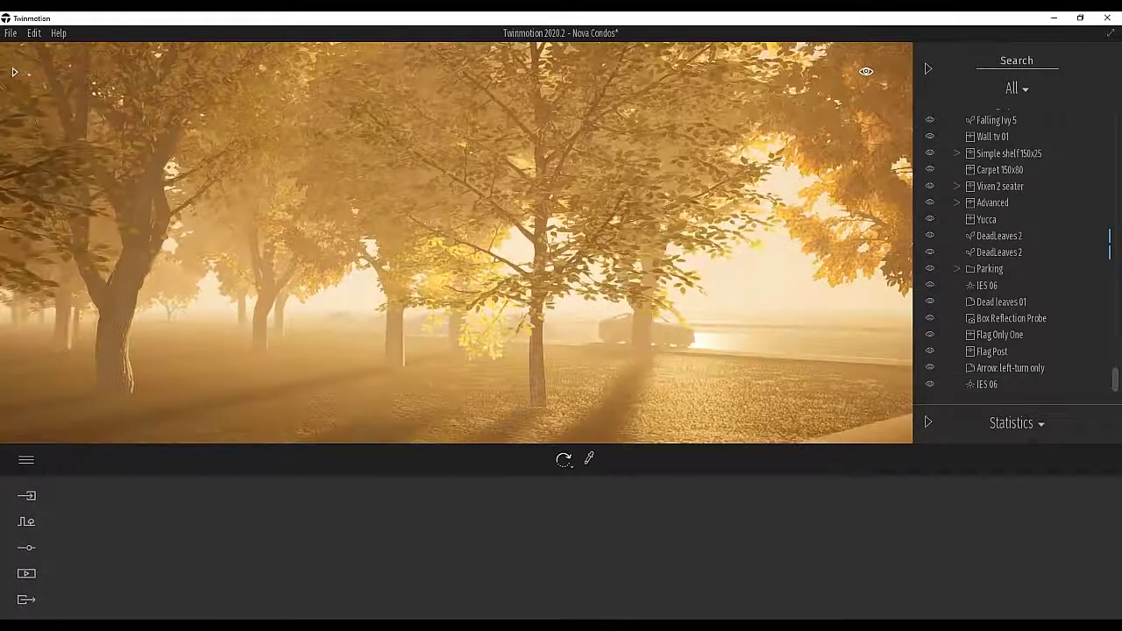
pyautogui.press('a')
pyautogui.moveTo(631, 412); pyautogui.dragTo(701, 416, button='right')
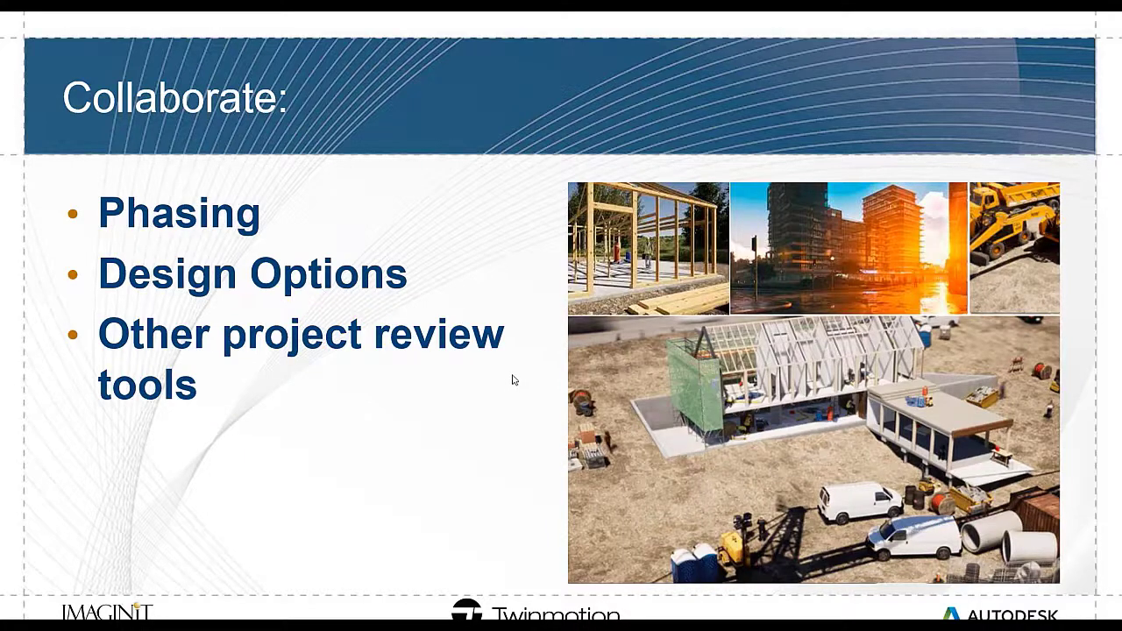
pyautogui.click(503, 400)
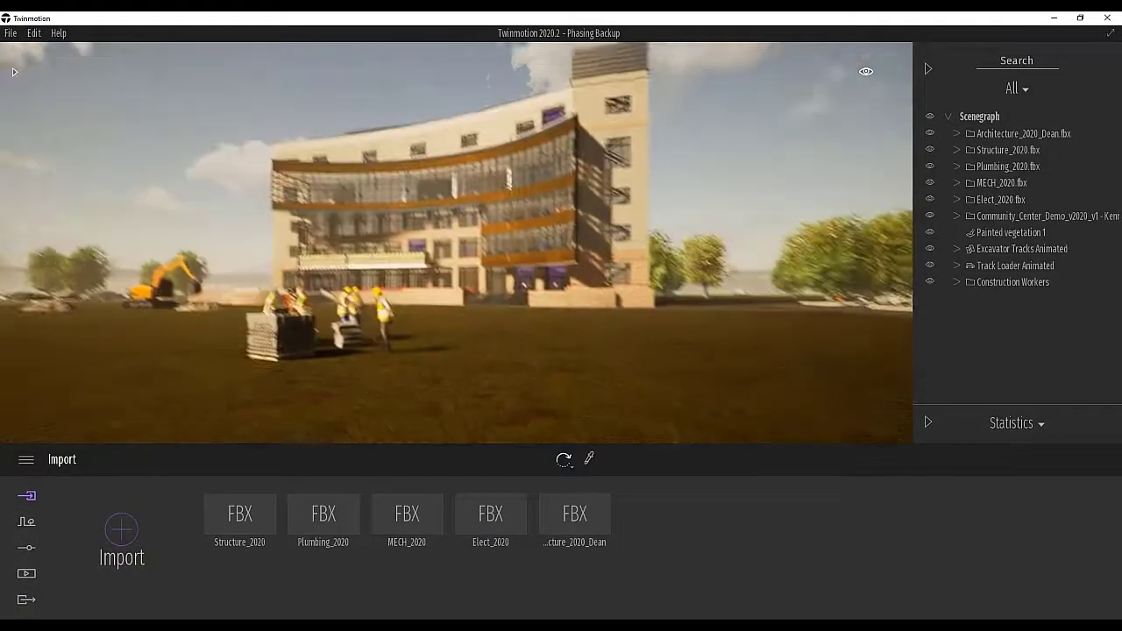
# Frame the building in the Phasing Backup scene and hide its Architecture, Structure, Plumbing, MECH and Elect FBX models
pyautogui.moveTo(518, 282); pyautogui.dragTo(491, 294, button='right')
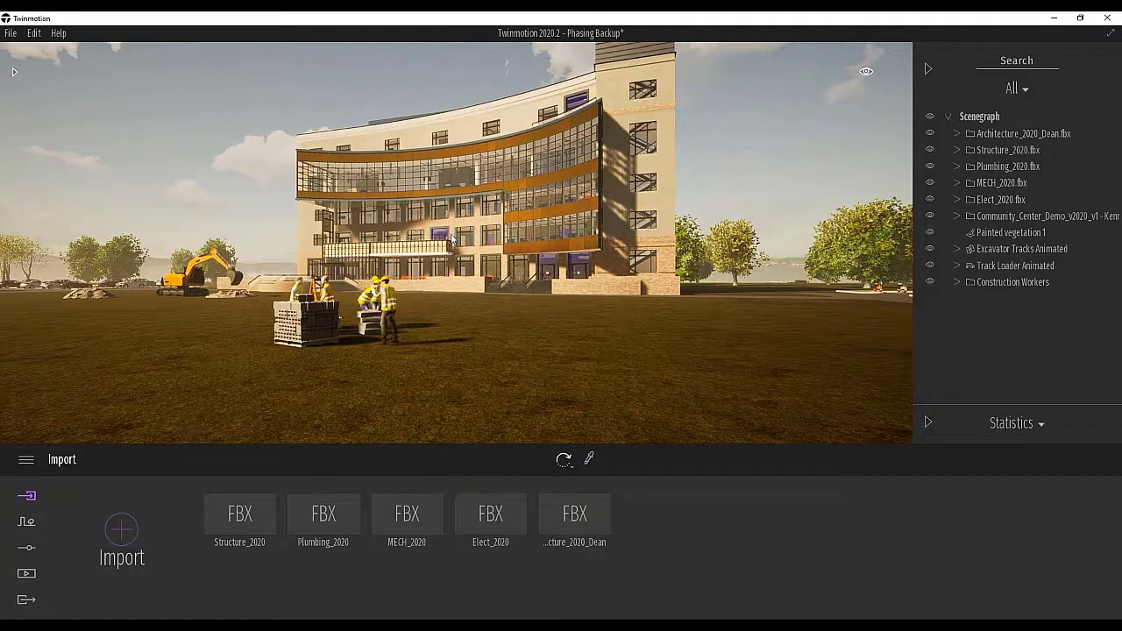
pyautogui.moveTo(523, 256); pyautogui.dragTo(495, 230, button='right')
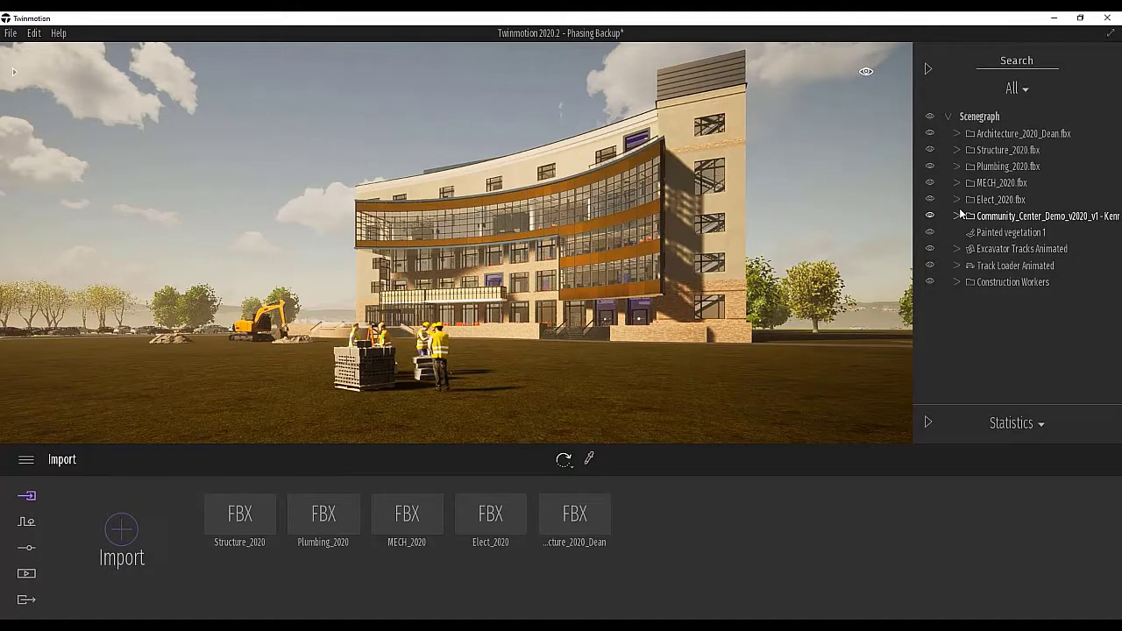
pyautogui.click(930, 133)
pyautogui.click(930, 149)
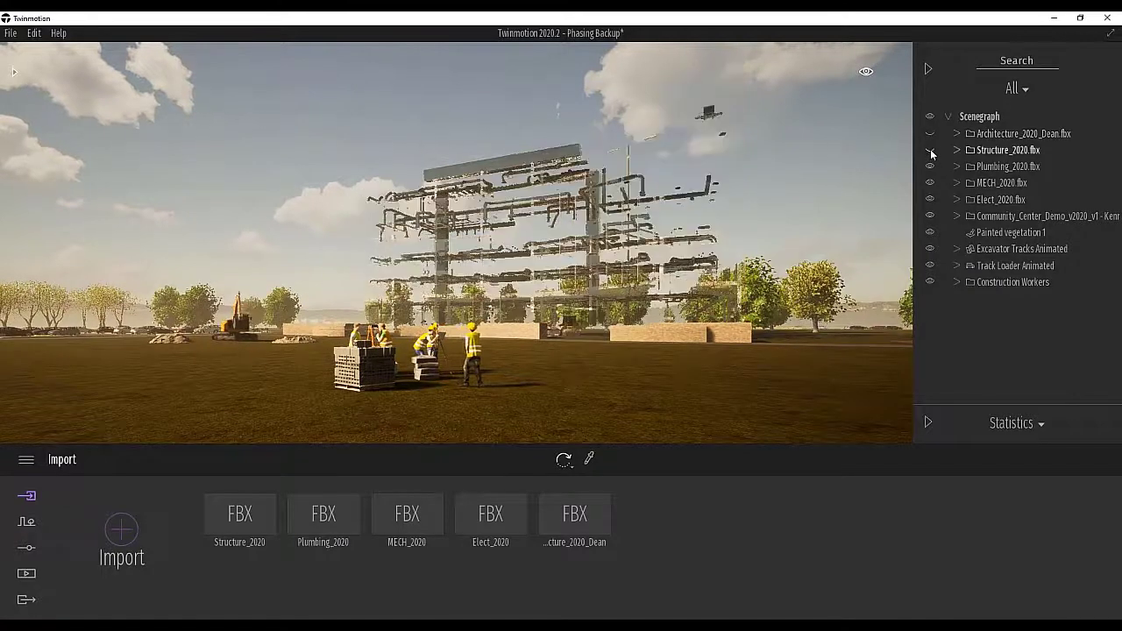
pyautogui.click(930, 167)
pyautogui.click(930, 182)
pyautogui.click(930, 199)
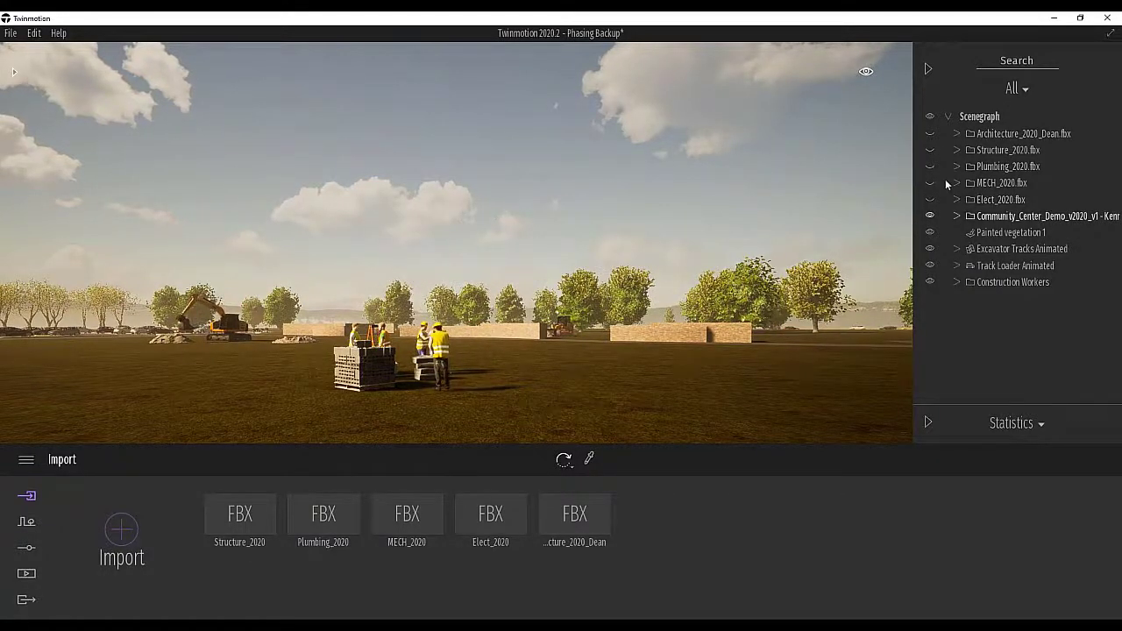
# Switch from the imported FBX files to the media options and review the project's saved scene states
pyautogui.moveTo(231, 526)
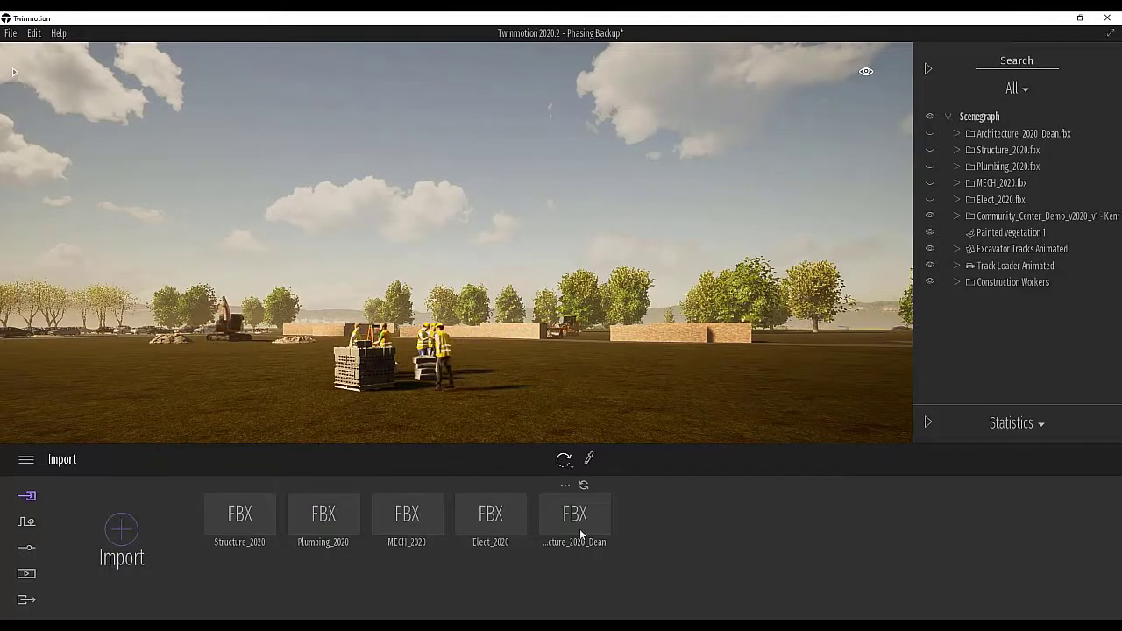
pyautogui.click(27, 575)
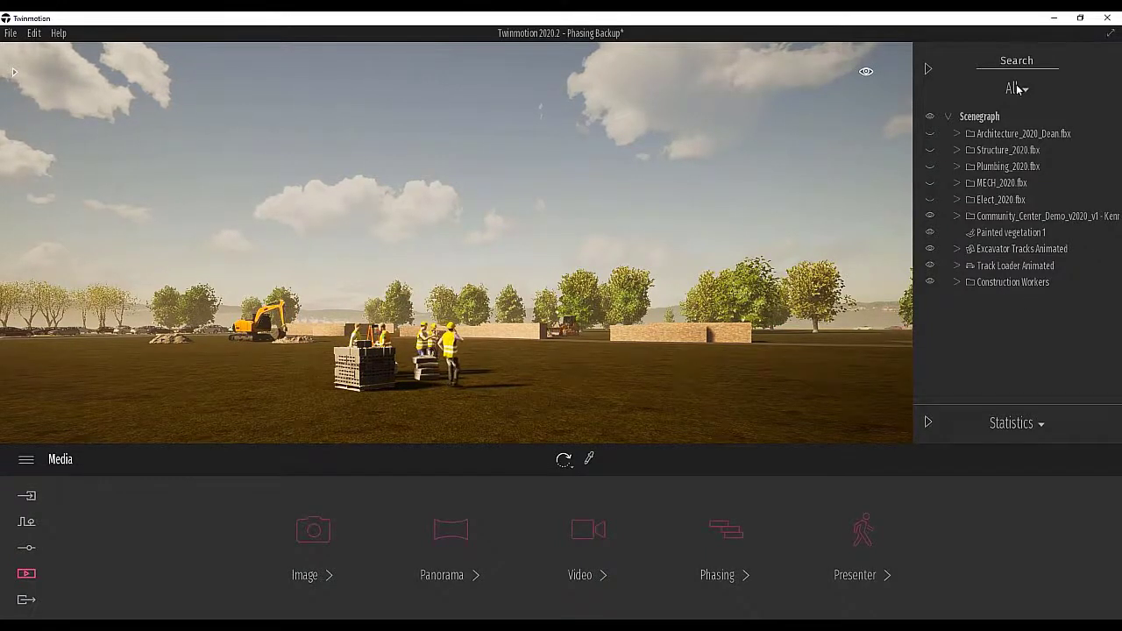
pyautogui.click(1016, 424)
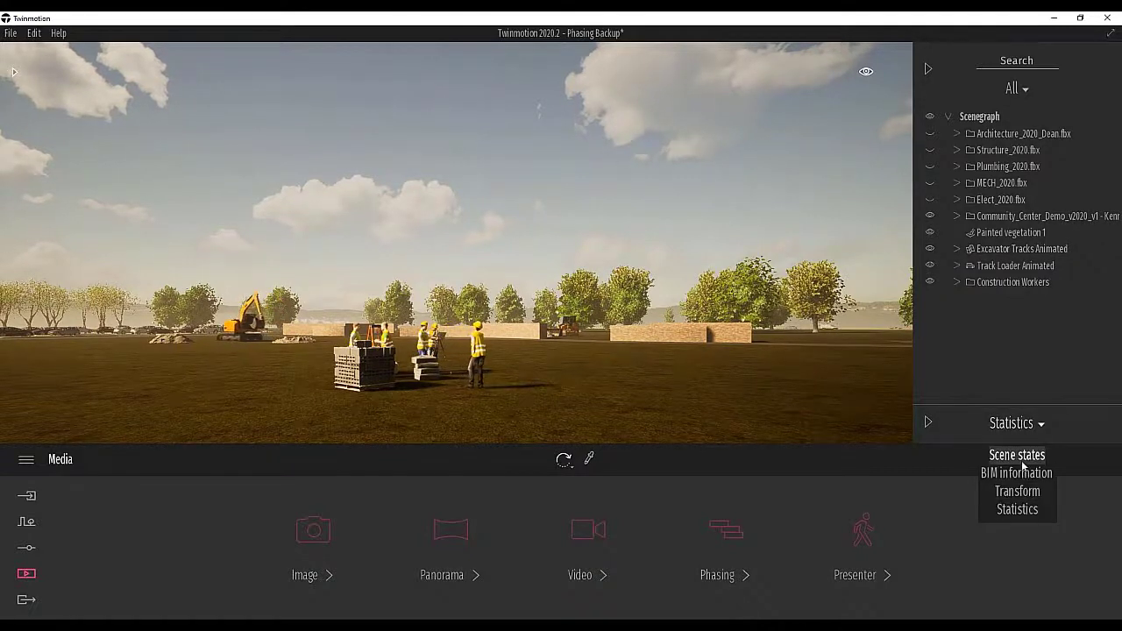
pyautogui.click(1020, 456)
pyautogui.click(928, 423)
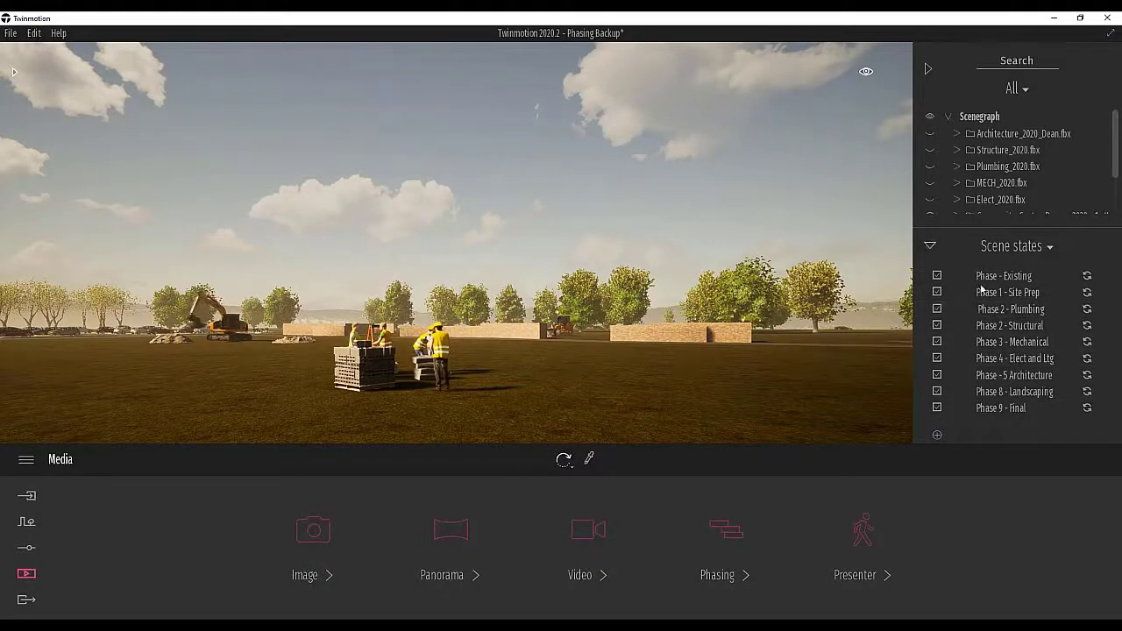
pyautogui.click(931, 247)
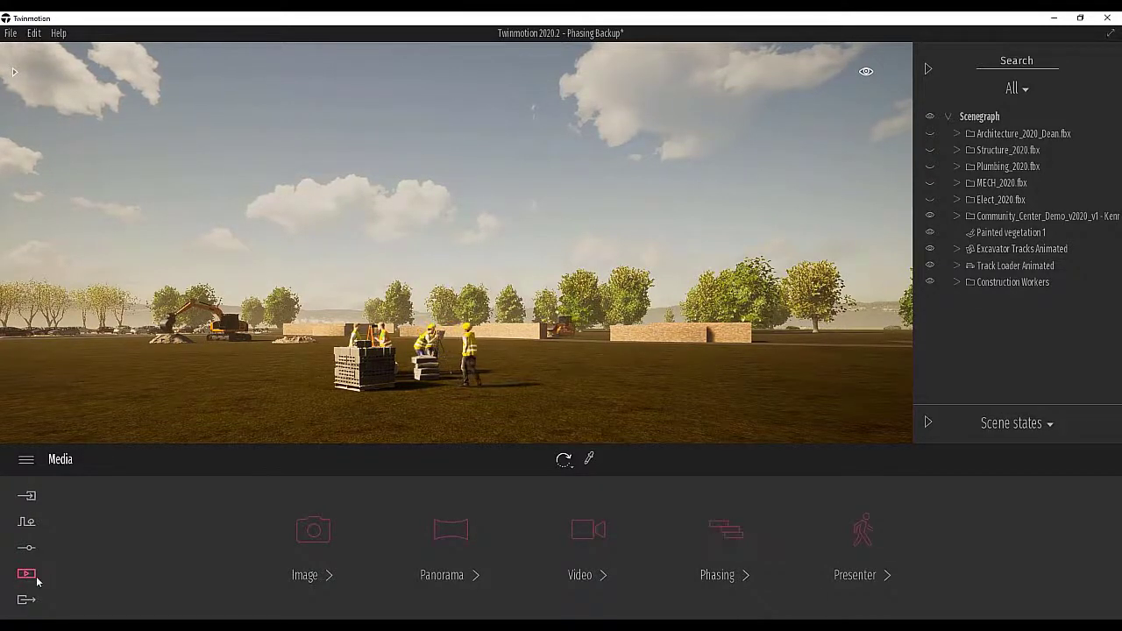
# Create the scene's first phasing and check the time unit of its timeline
pyautogui.click(726, 532)
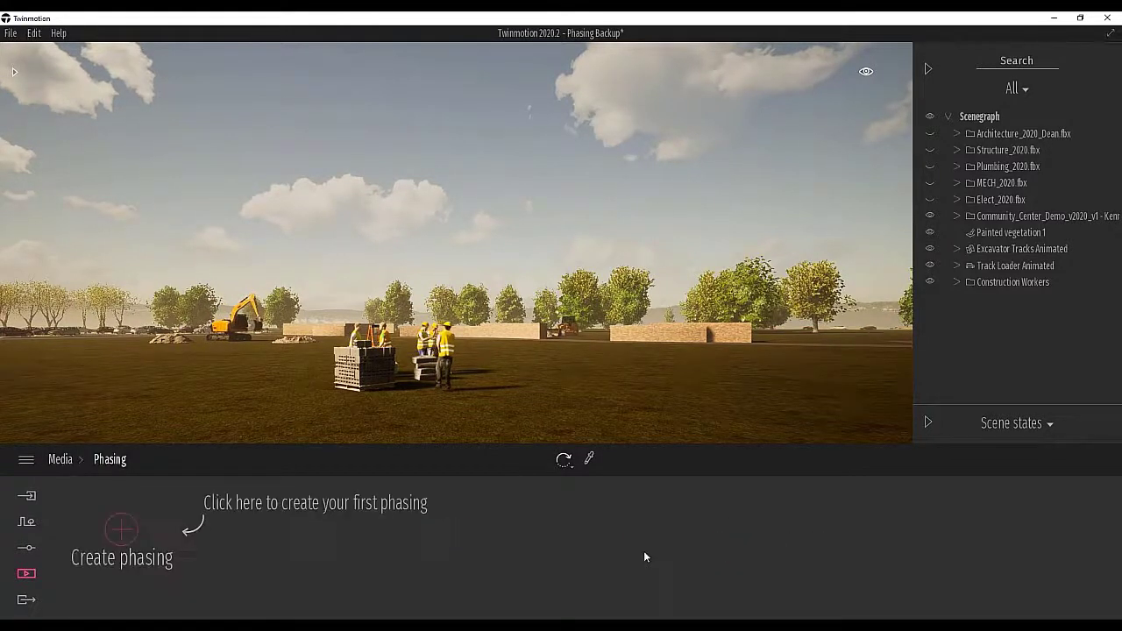
pyautogui.click(121, 529)
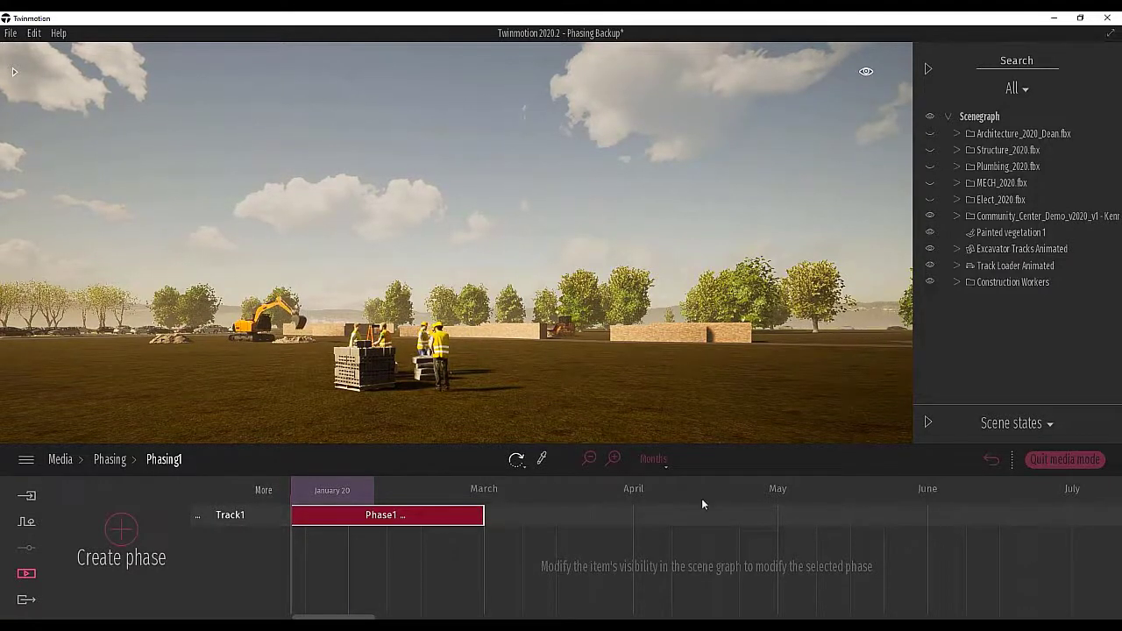
pyautogui.click(665, 463)
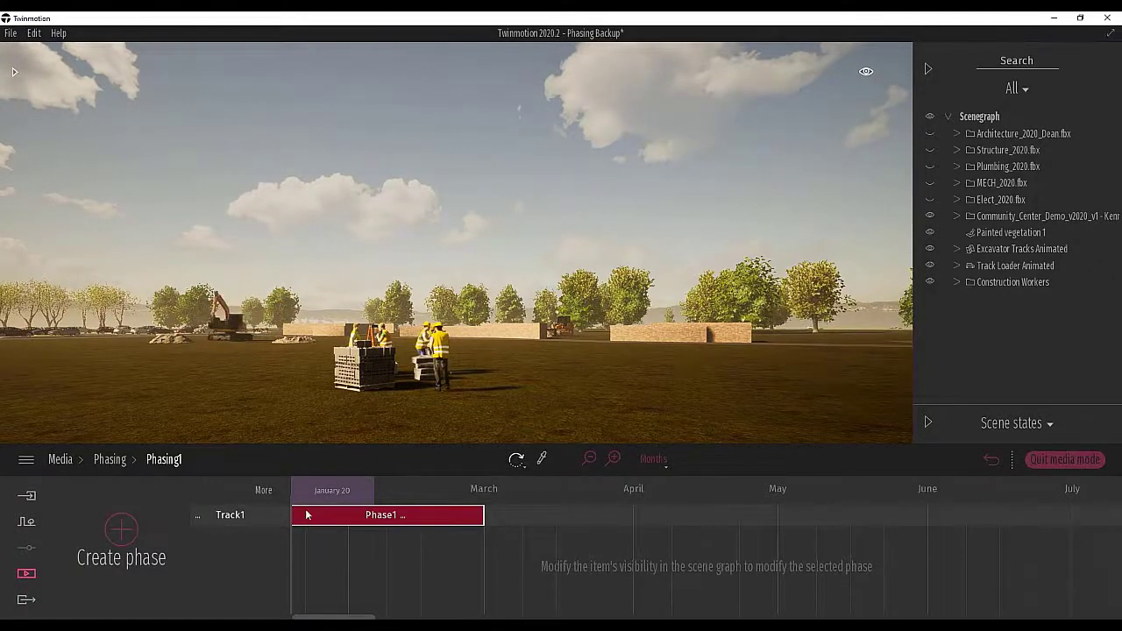
# Check the phasing's start date in its calendar without changing it, and turn the timeline's date marks off
pyautogui.click(264, 489)
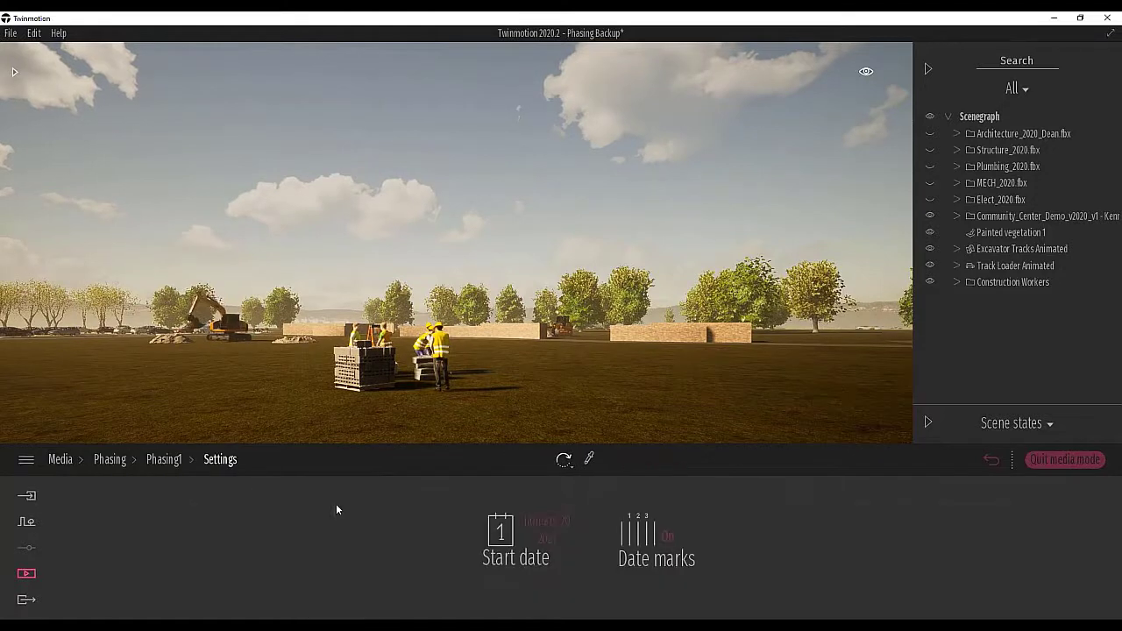
pyautogui.click(549, 529)
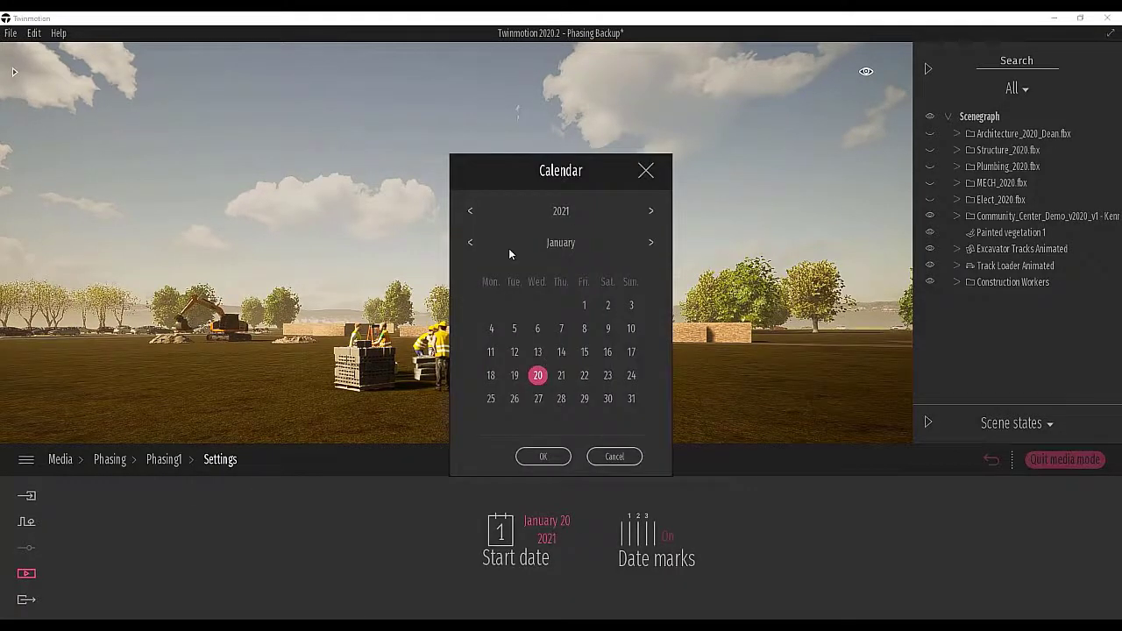
pyautogui.click(615, 457)
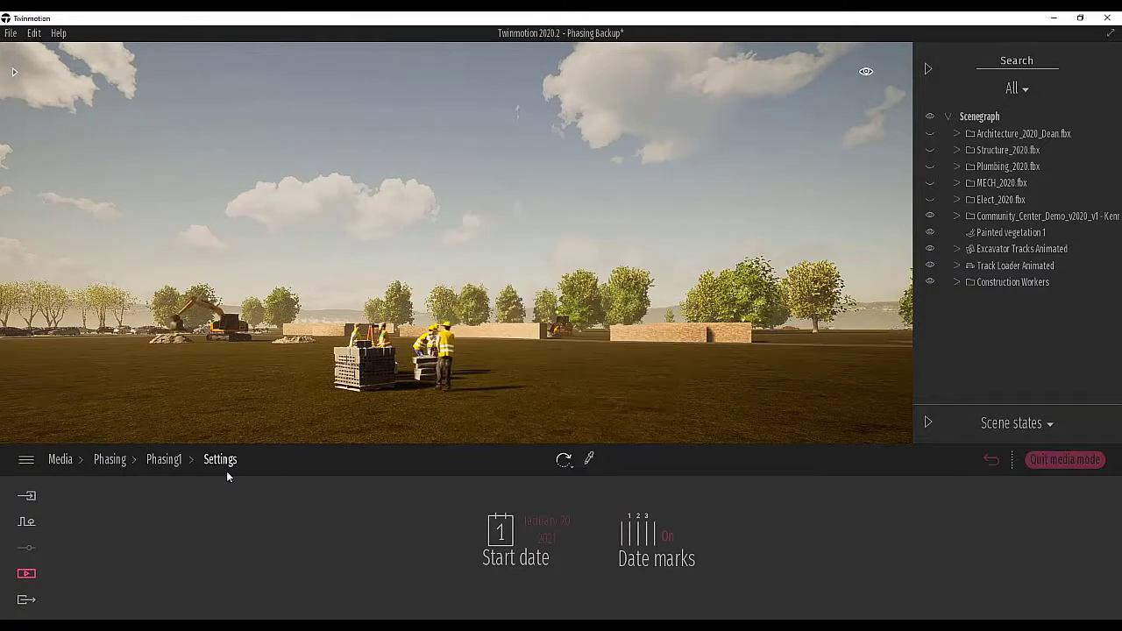
pyautogui.click(652, 546)
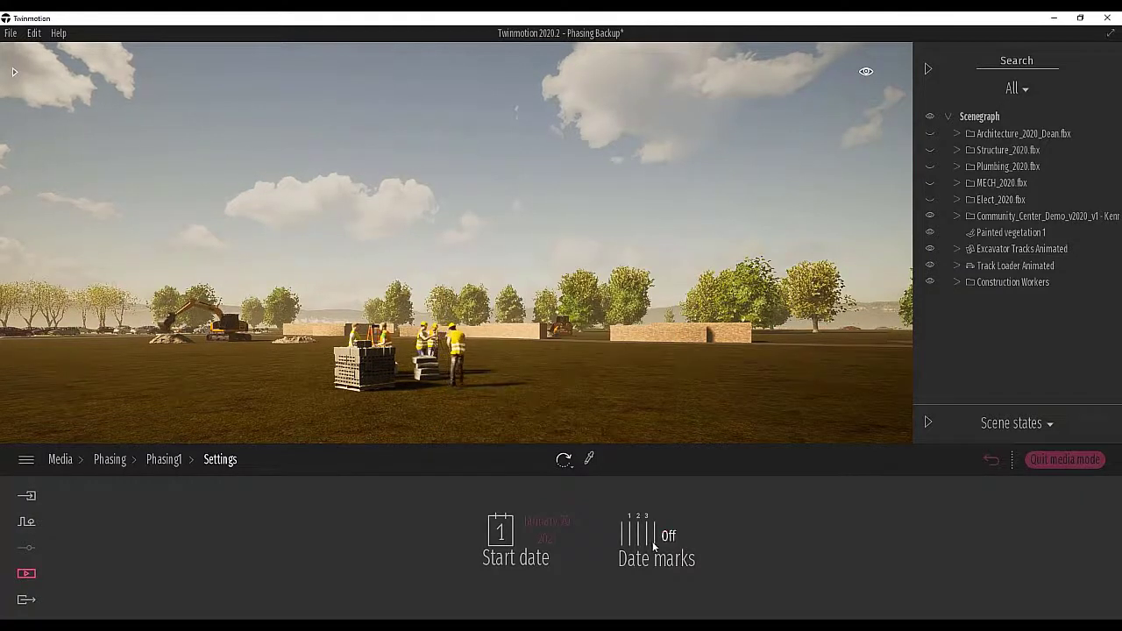
pyautogui.click(160, 460)
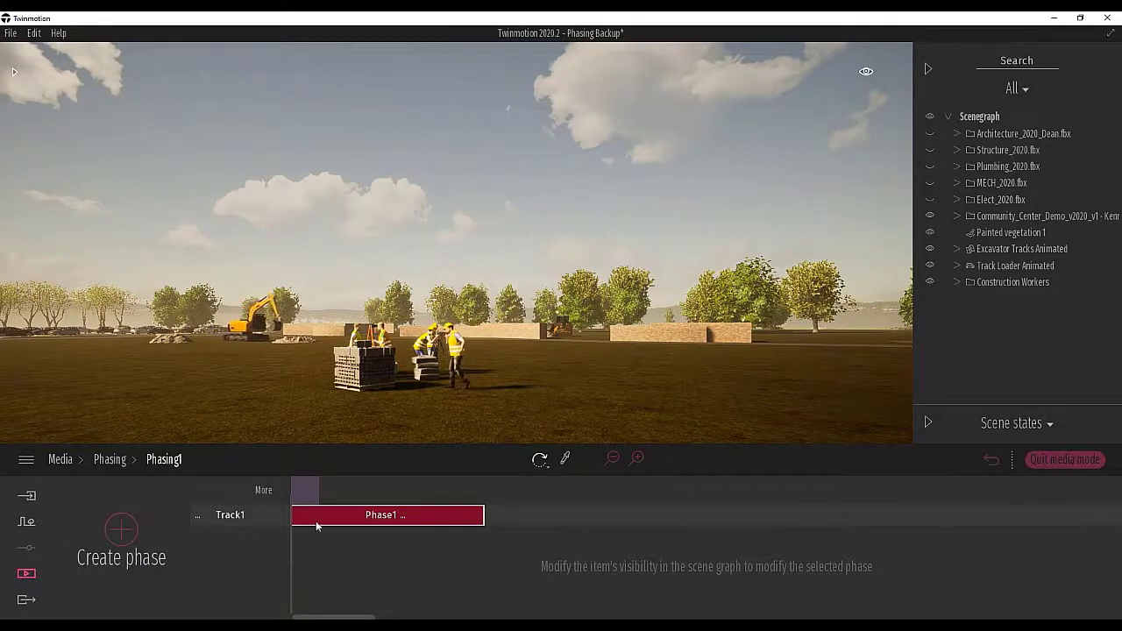
# Add two new tracks below Track1 in the phasing timeline
pyautogui.click(237, 517)
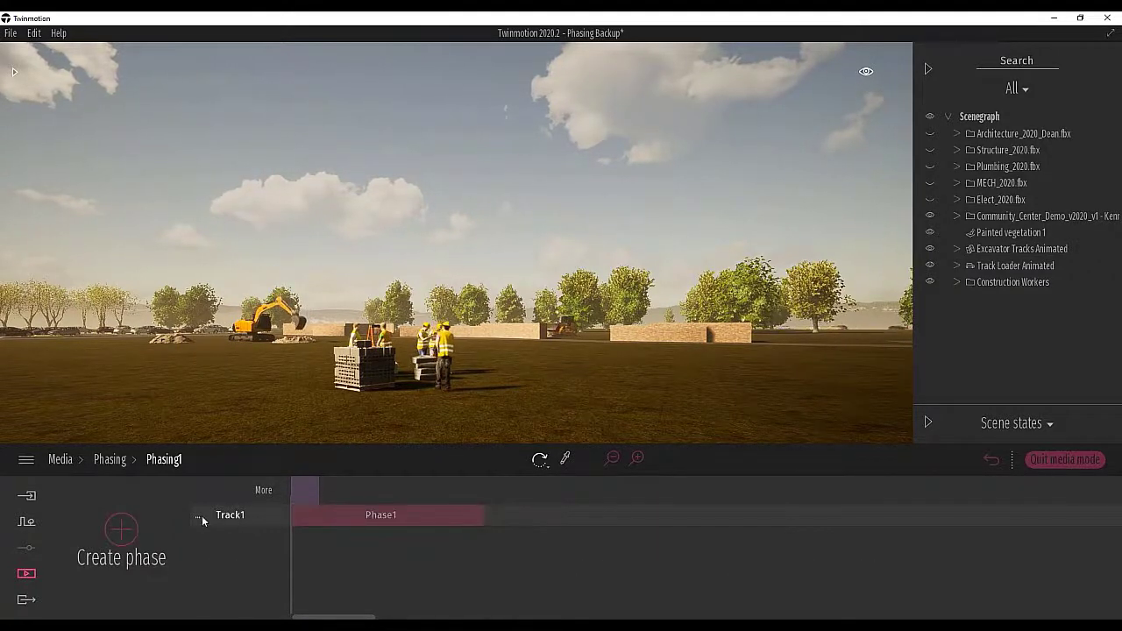
pyautogui.click(200, 518)
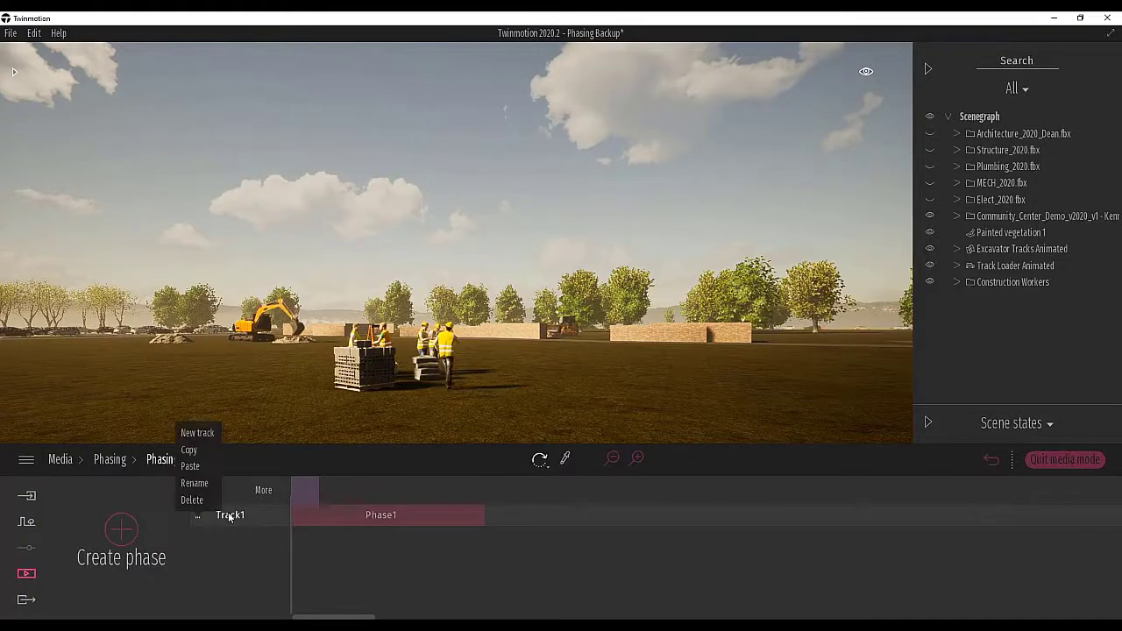
pyautogui.click(198, 433)
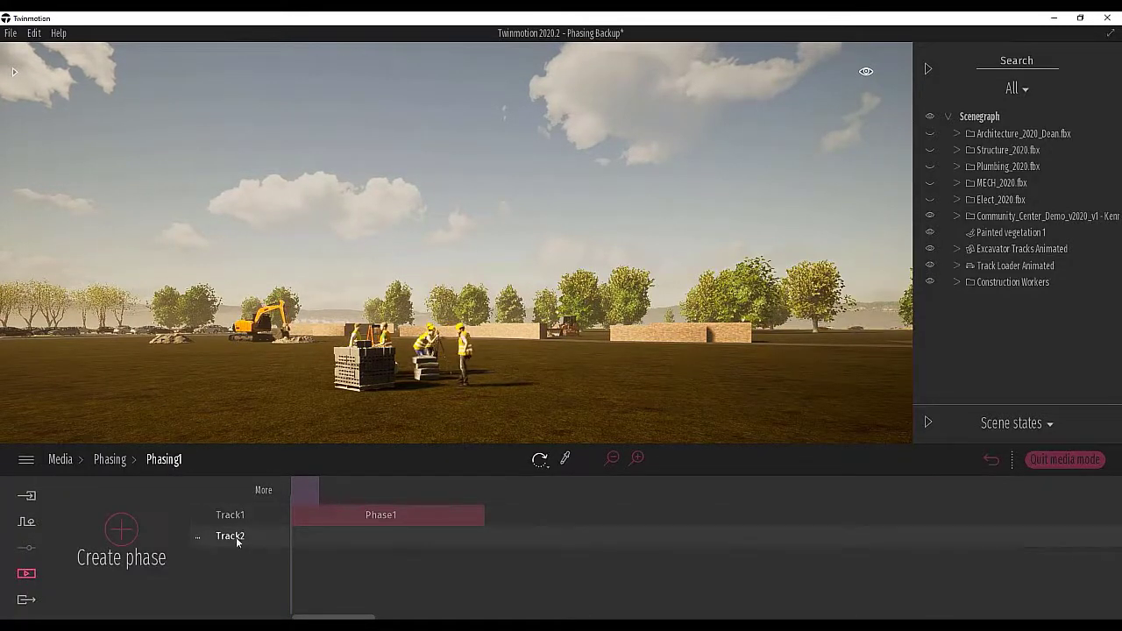
pyautogui.click(198, 536)
pyautogui.click(200, 452)
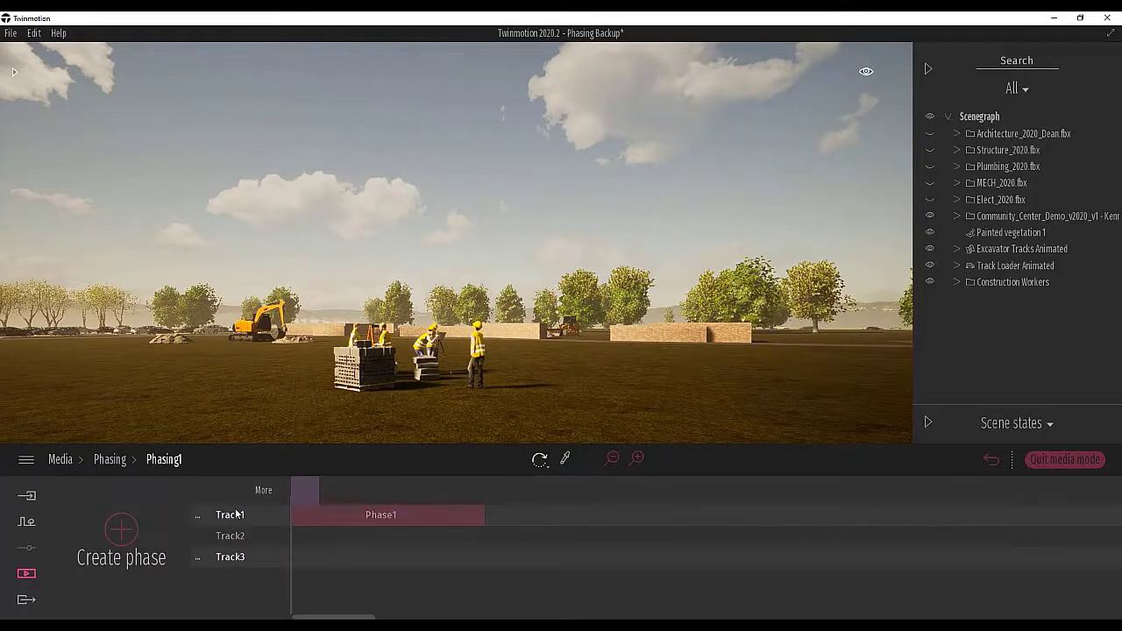
# Rename the first timeline track as General
pyautogui.click(239, 514)
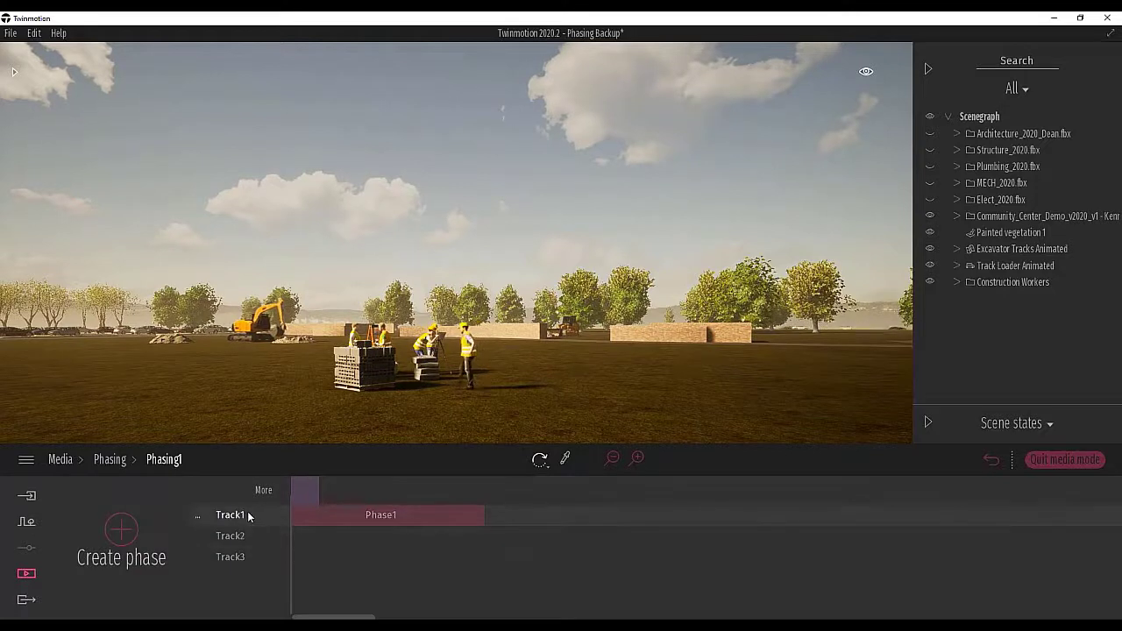
pyautogui.click(198, 515)
pyautogui.click(197, 479)
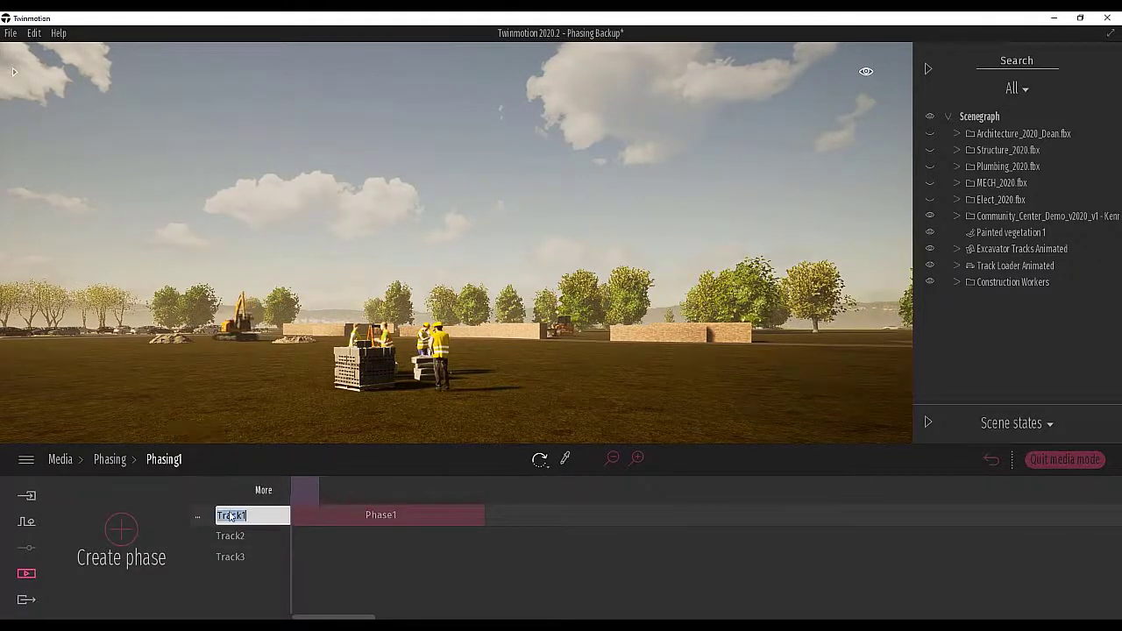
pyautogui.write('General')
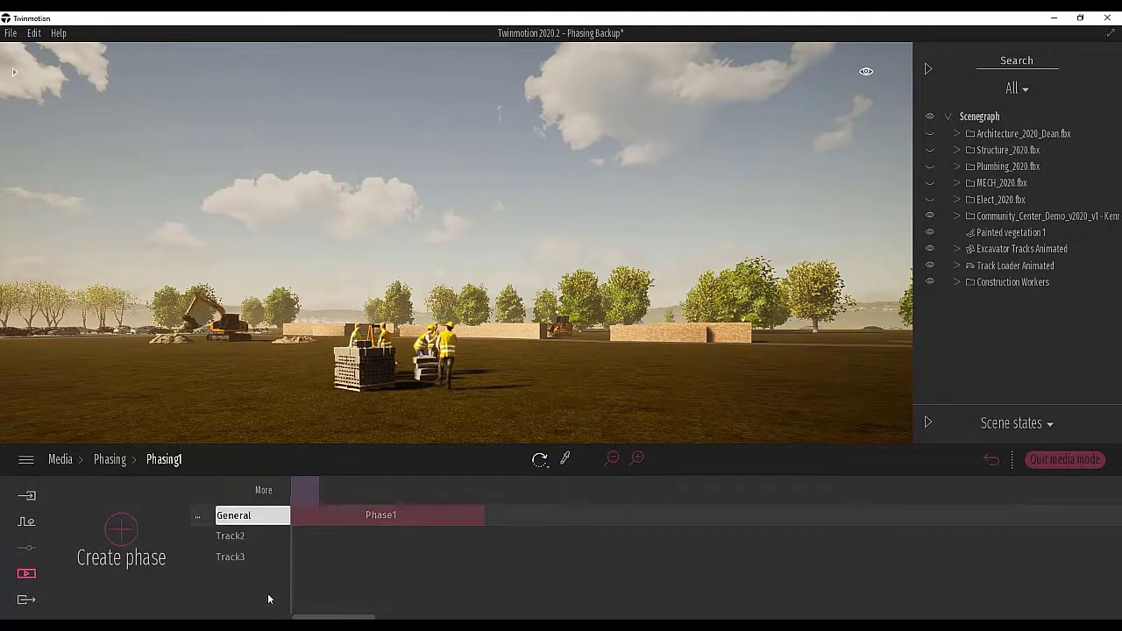
# Rename the second timeline track as Struct and the third as MEP
pyautogui.click(231, 537)
pyautogui.rightClick(234, 538)
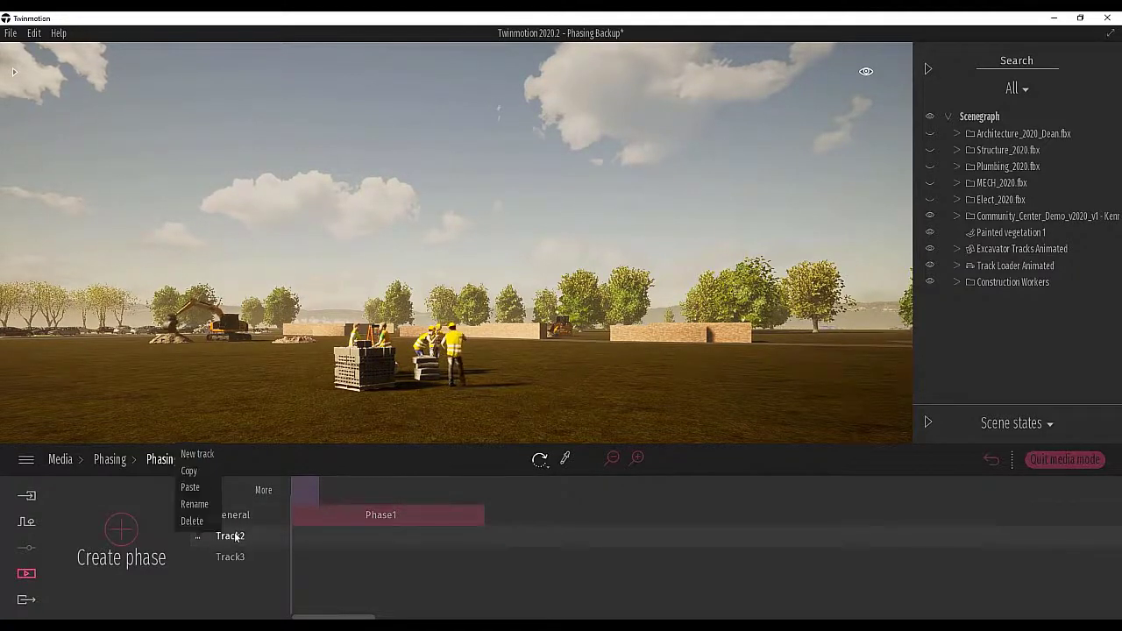
pyautogui.click(195, 505)
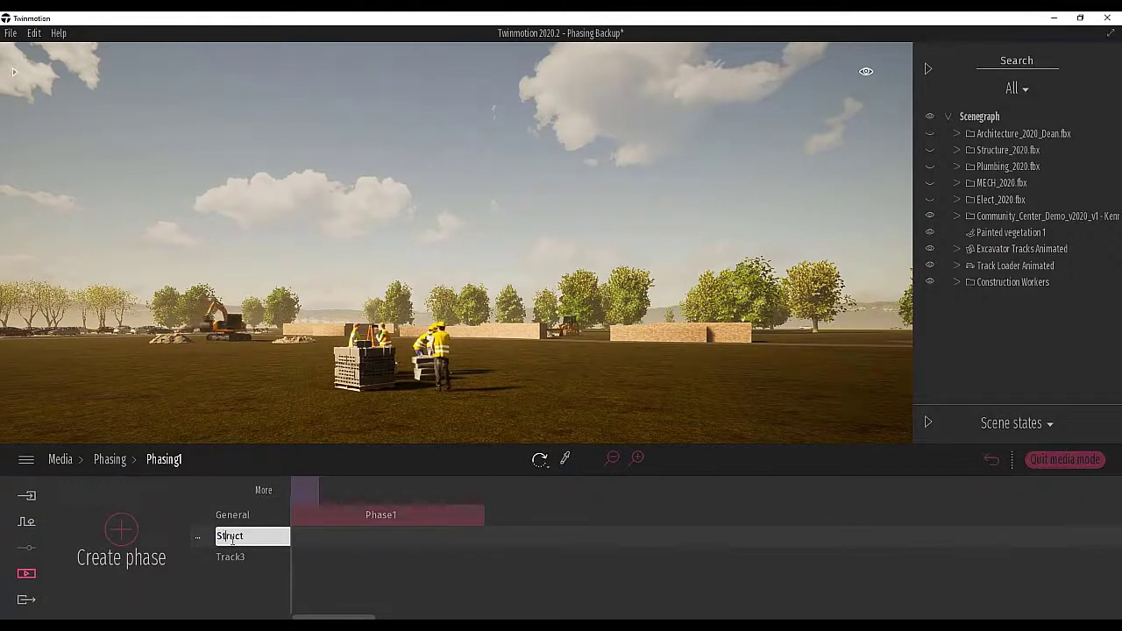
pyautogui.press('Return')
pyautogui.click(198, 558)
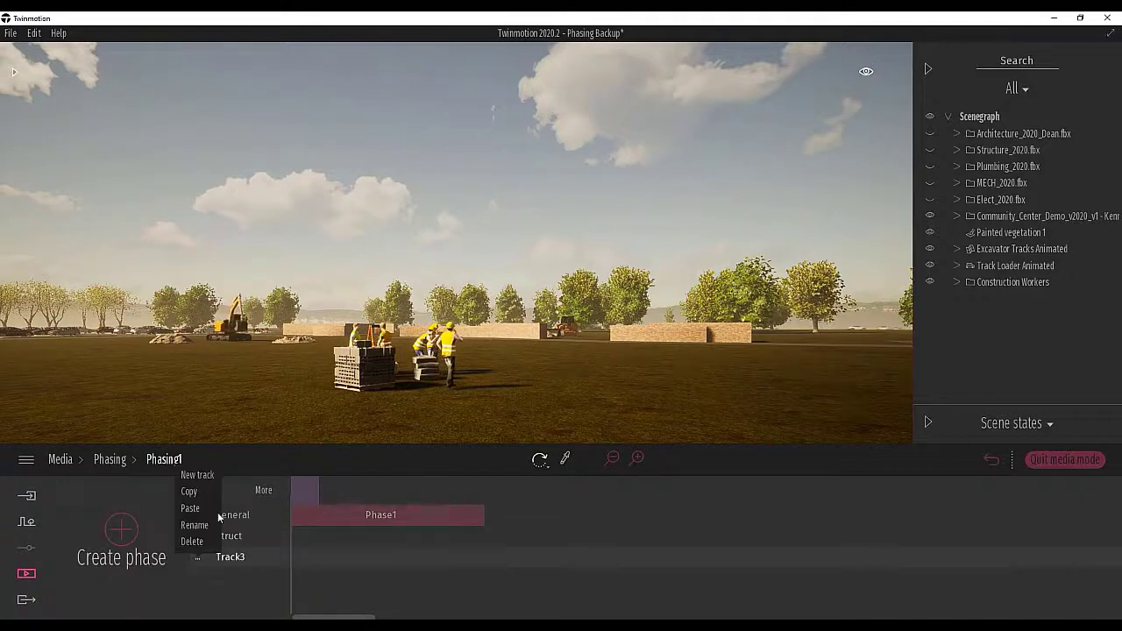
pyautogui.click(205, 520)
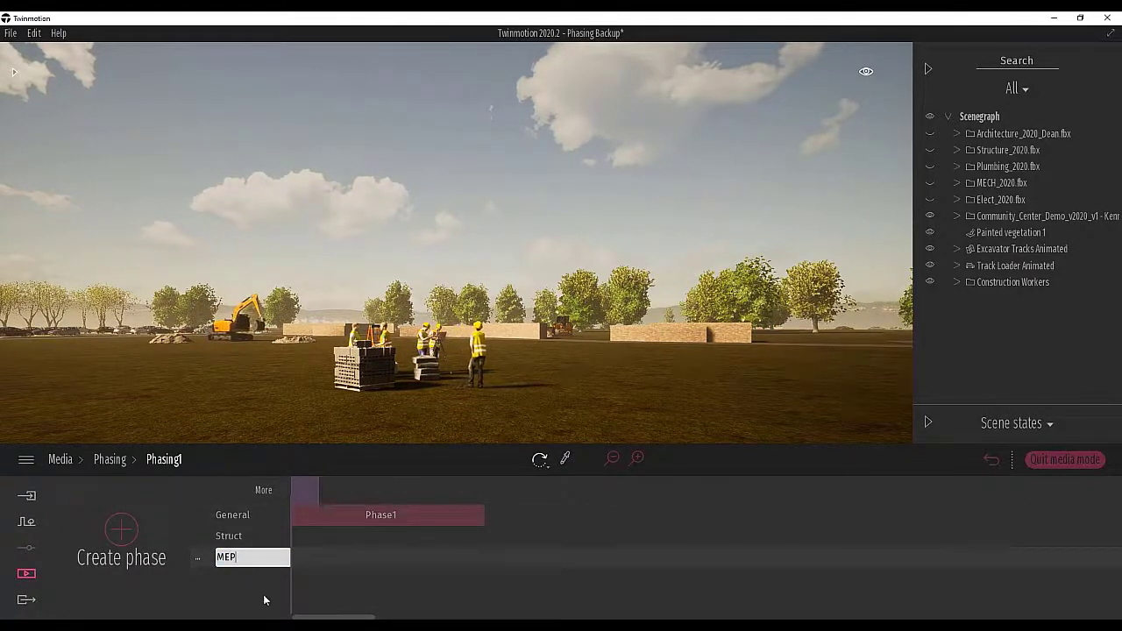
pyautogui.press('Return')
# Add a fourth track below MEP and name it Arch
pyautogui.rightClick(206, 557)
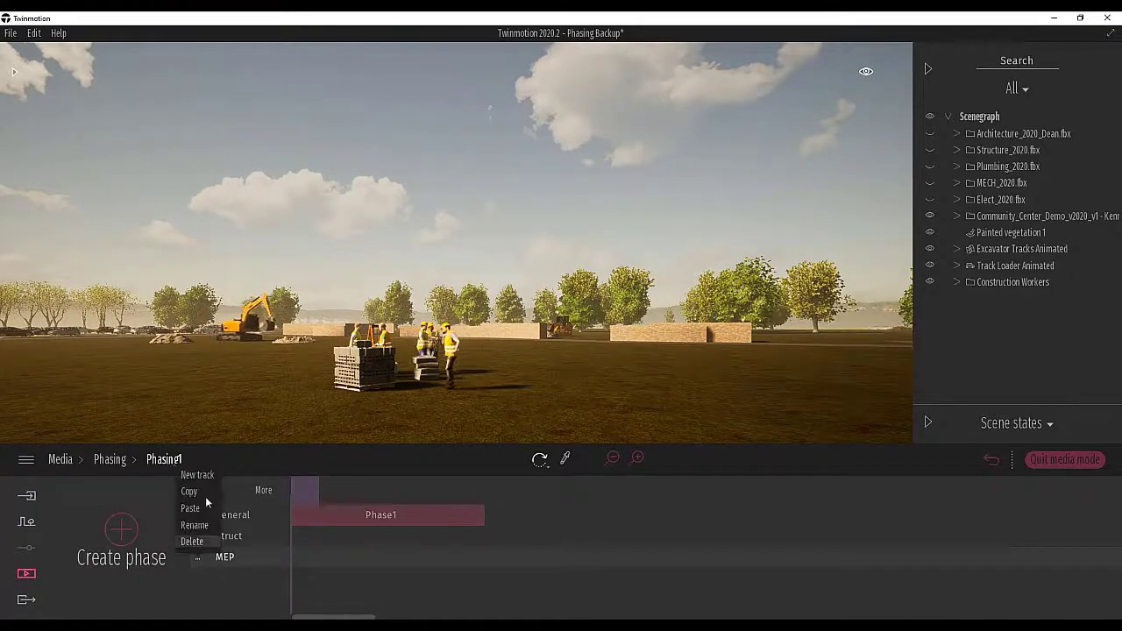
pyautogui.click(207, 476)
pyautogui.rightClick(235, 579)
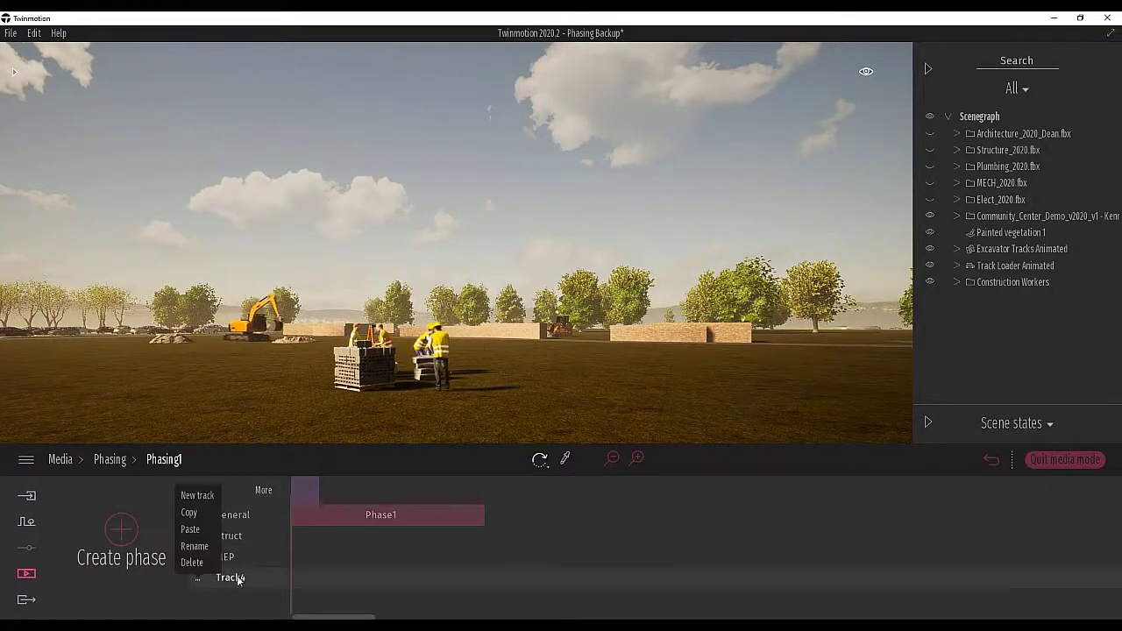
pyautogui.click(197, 545)
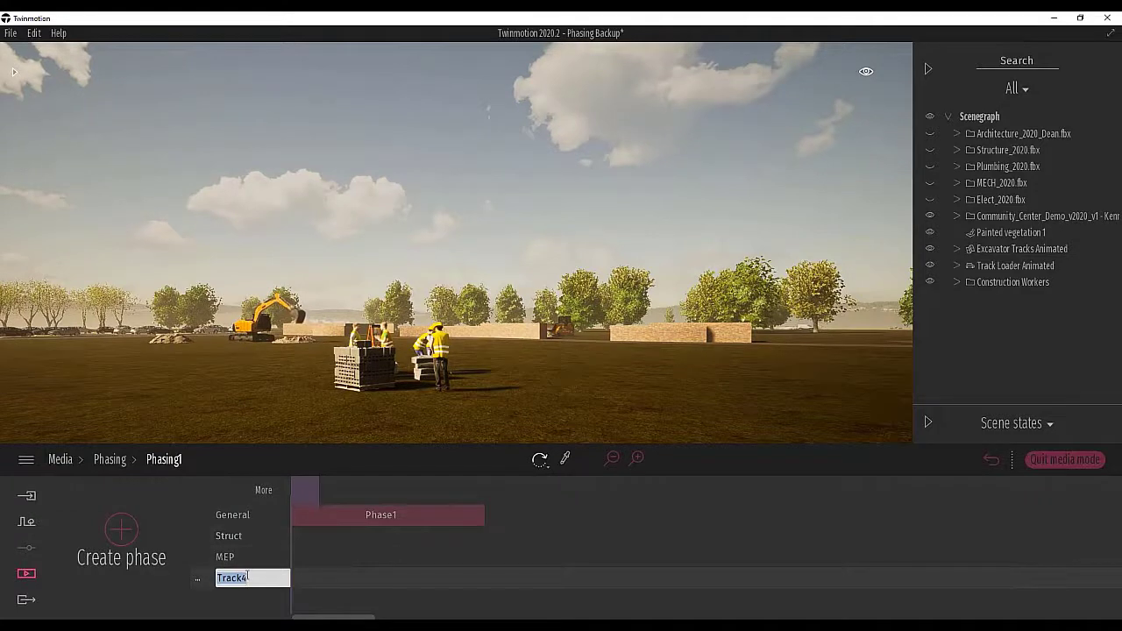
pyautogui.write('aRCH')
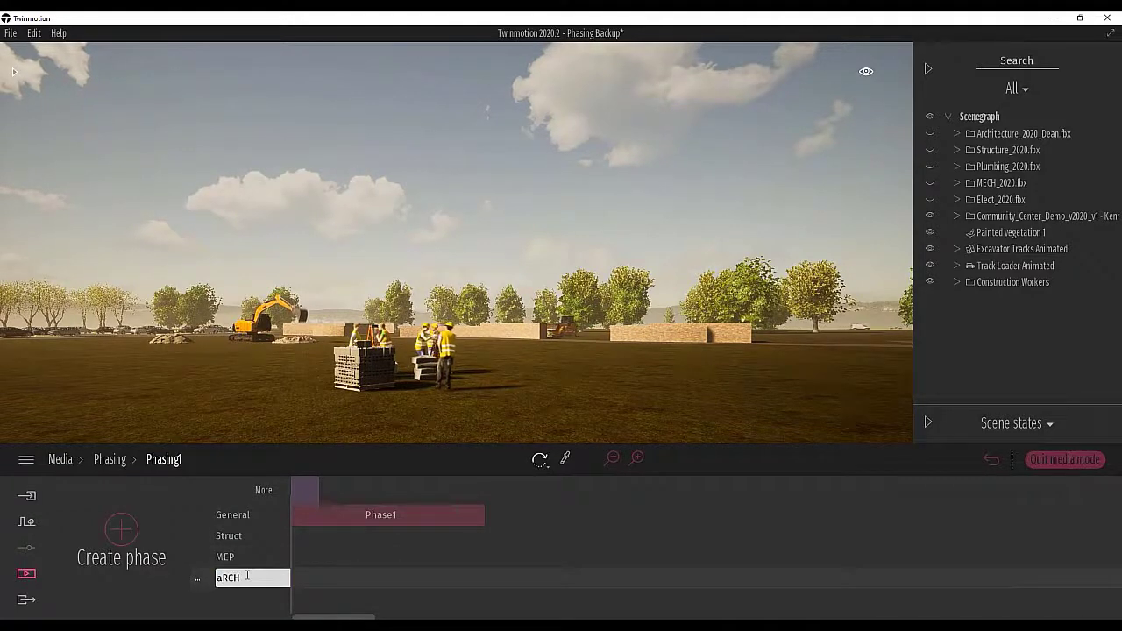
pyautogui.press('BackSpace')
pyautogui.press('BackSpace')
pyautogui.press('BackSpace')
pyautogui.press('BackSpace')
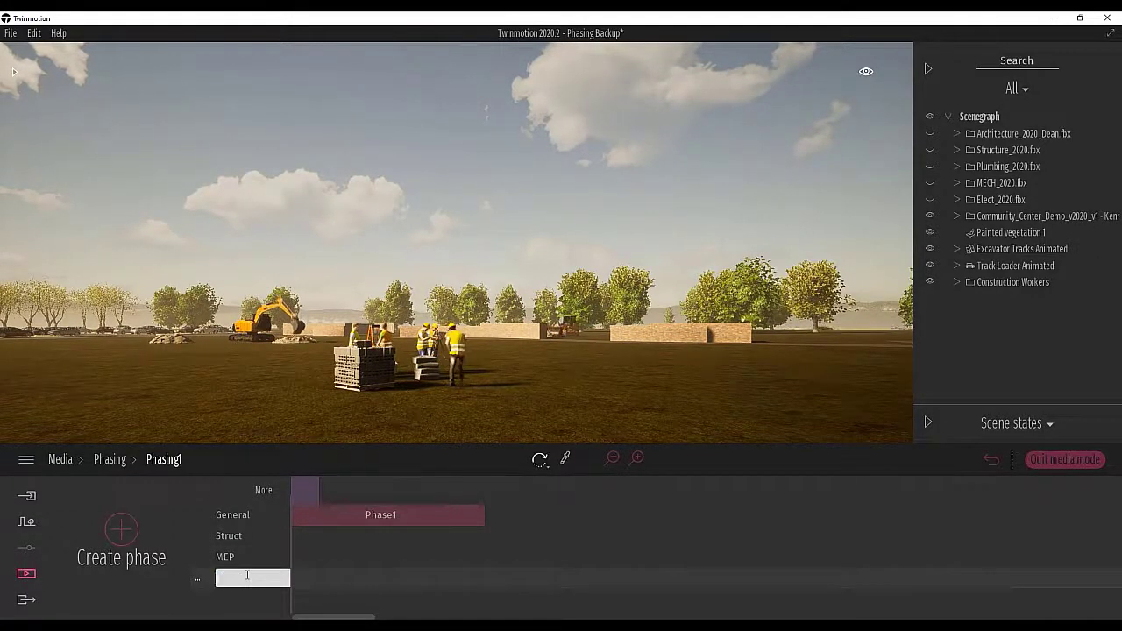
pyautogui.write('Arch')
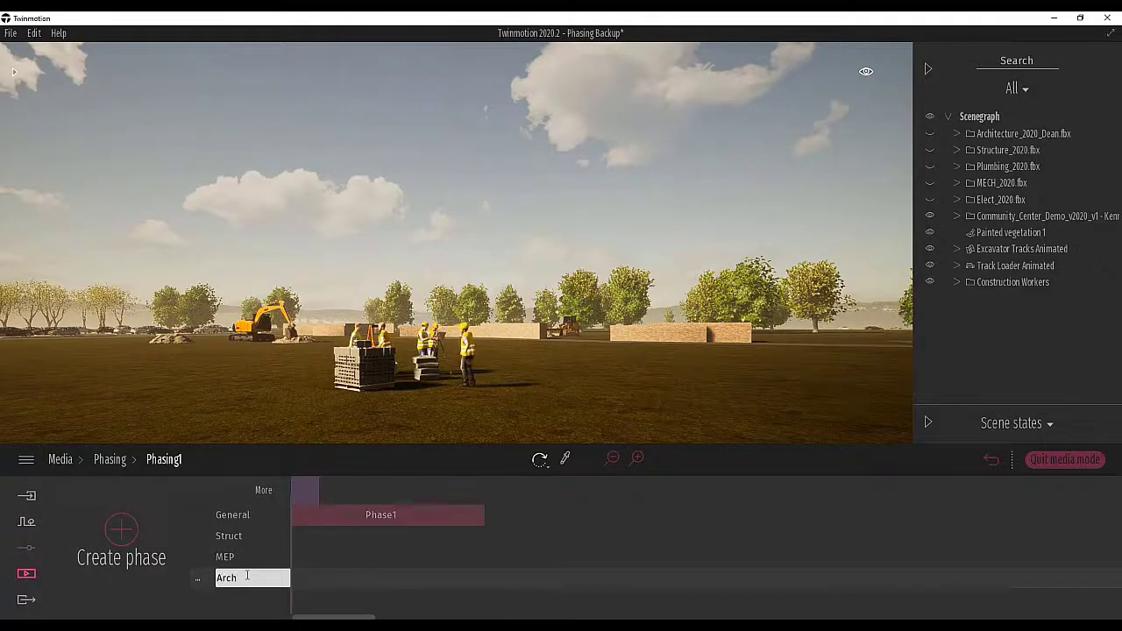
pyautogui.press('Return')
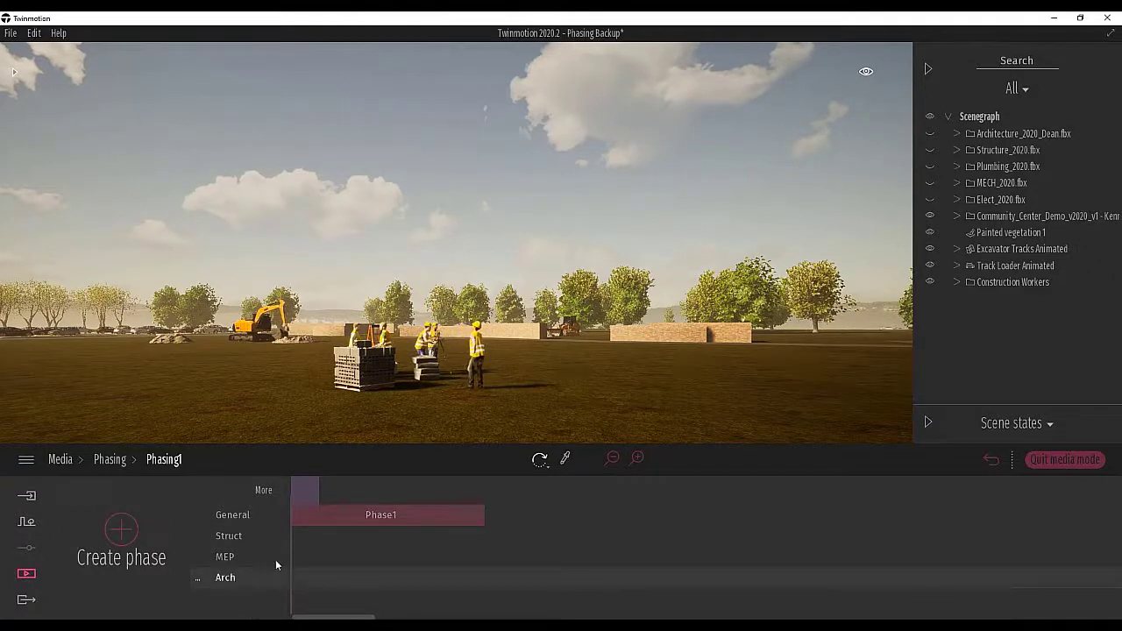
# Copy Phase1 on the General track and try to extend its duration along the timeline
pyautogui.click(333, 519)
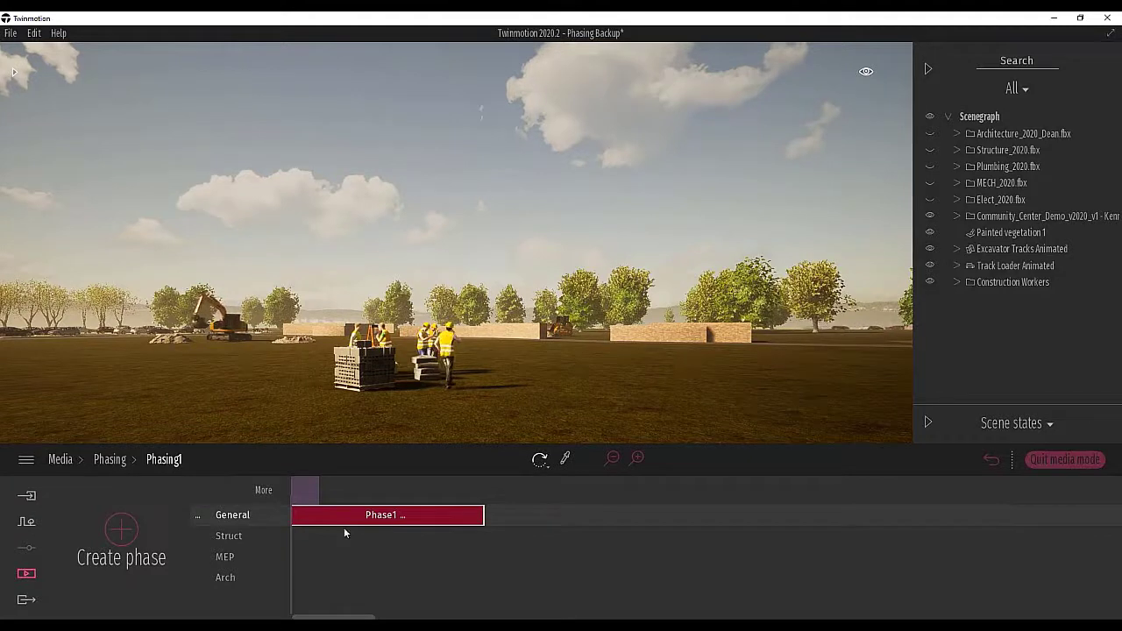
pyautogui.rightClick(443, 518)
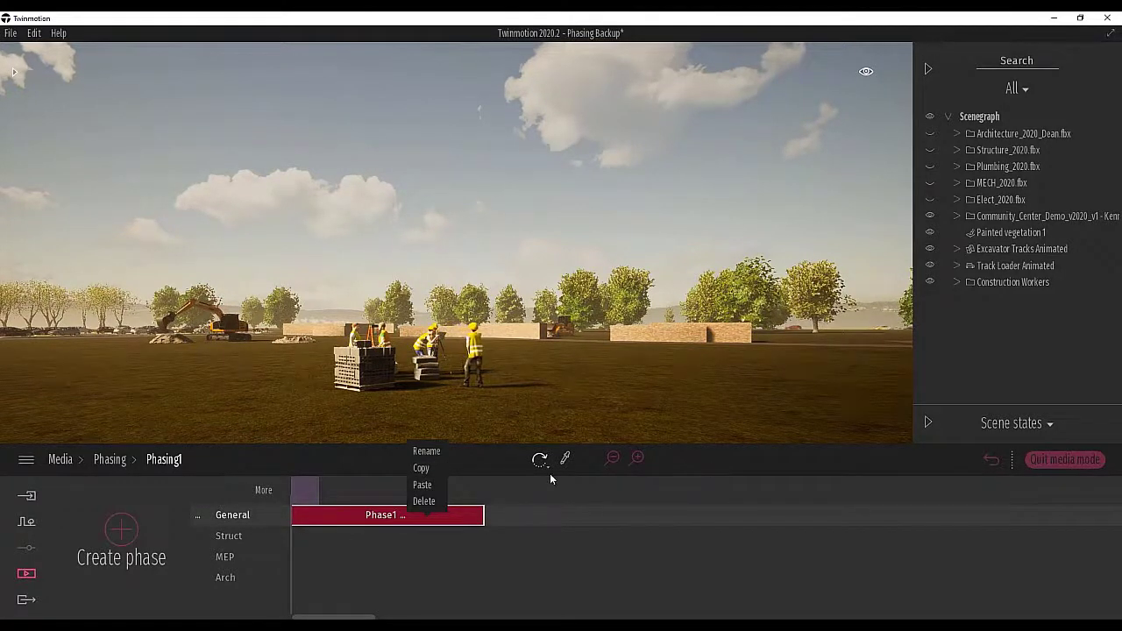
pyautogui.click(439, 468)
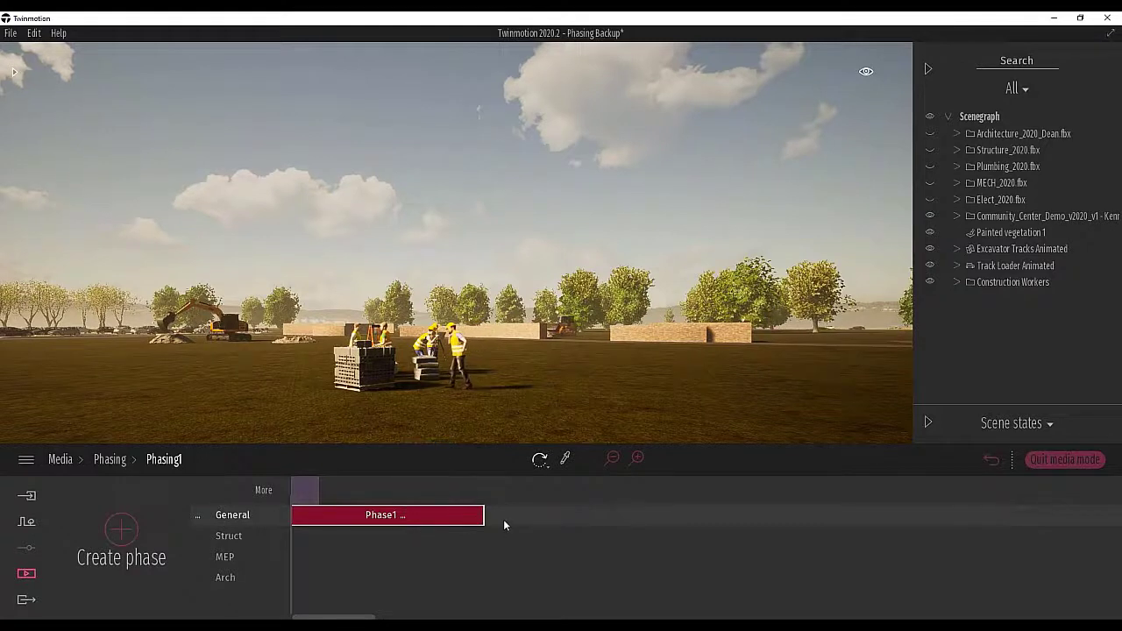
pyautogui.moveTo(476, 515); pyautogui.dragTo(637, 515)
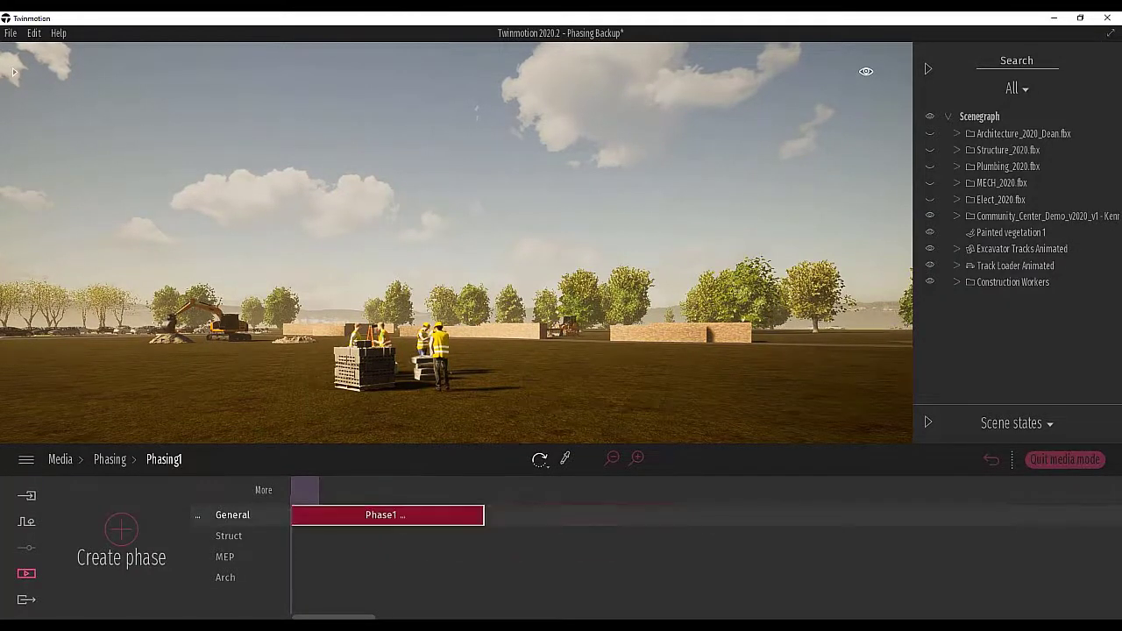
pyautogui.click(637, 459)
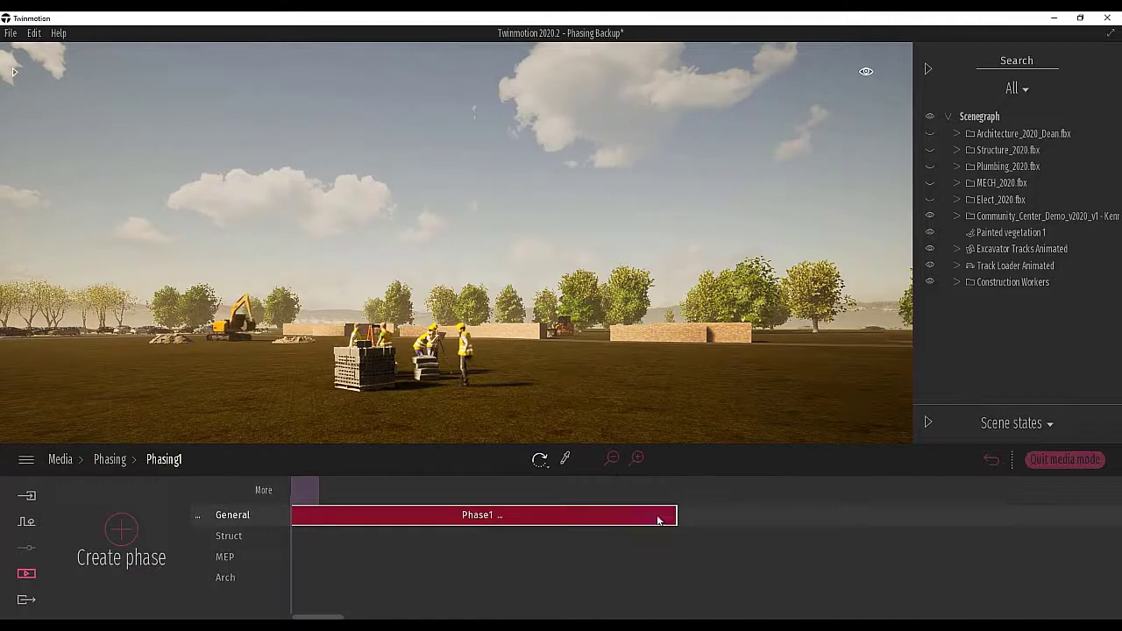
pyautogui.click(610, 459)
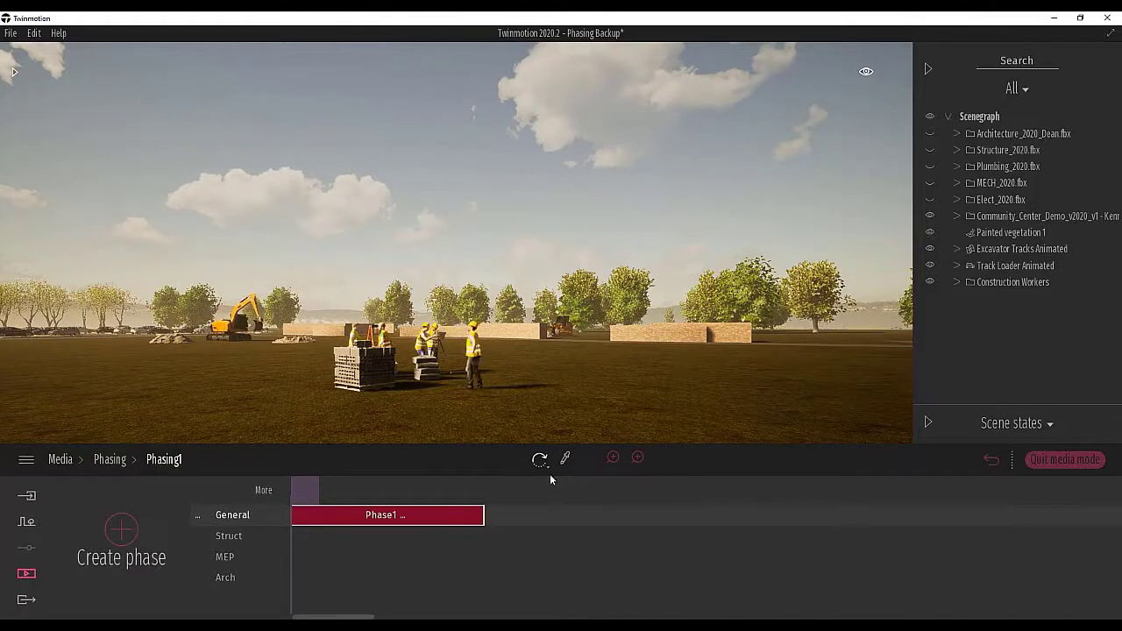
pyautogui.click(263, 489)
pyautogui.click(165, 459)
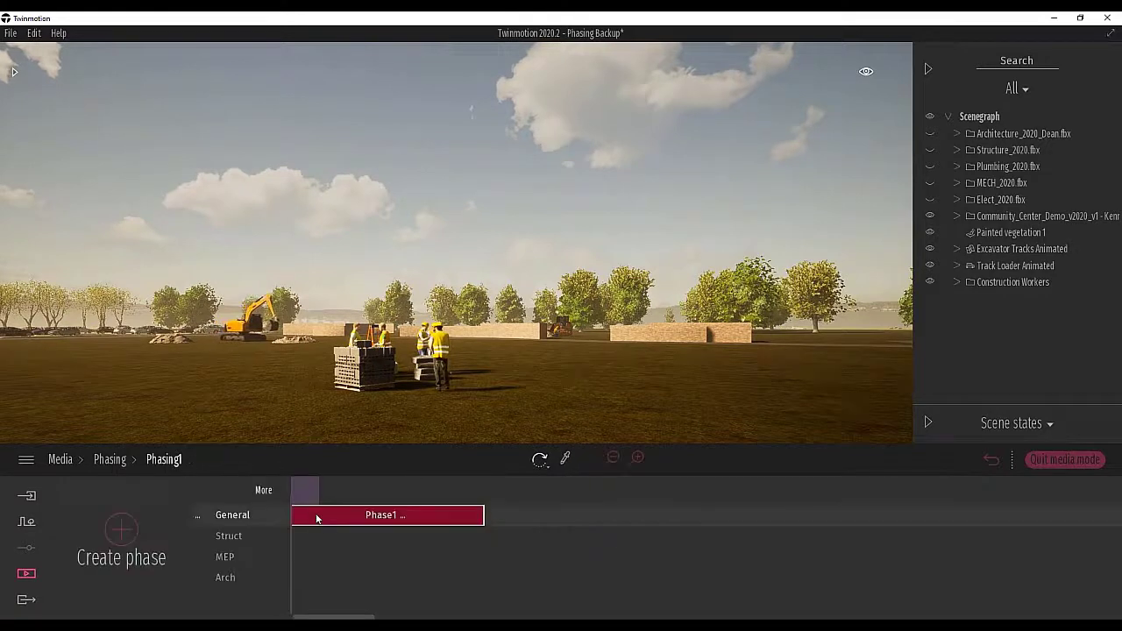
pyautogui.rightClick(440, 518)
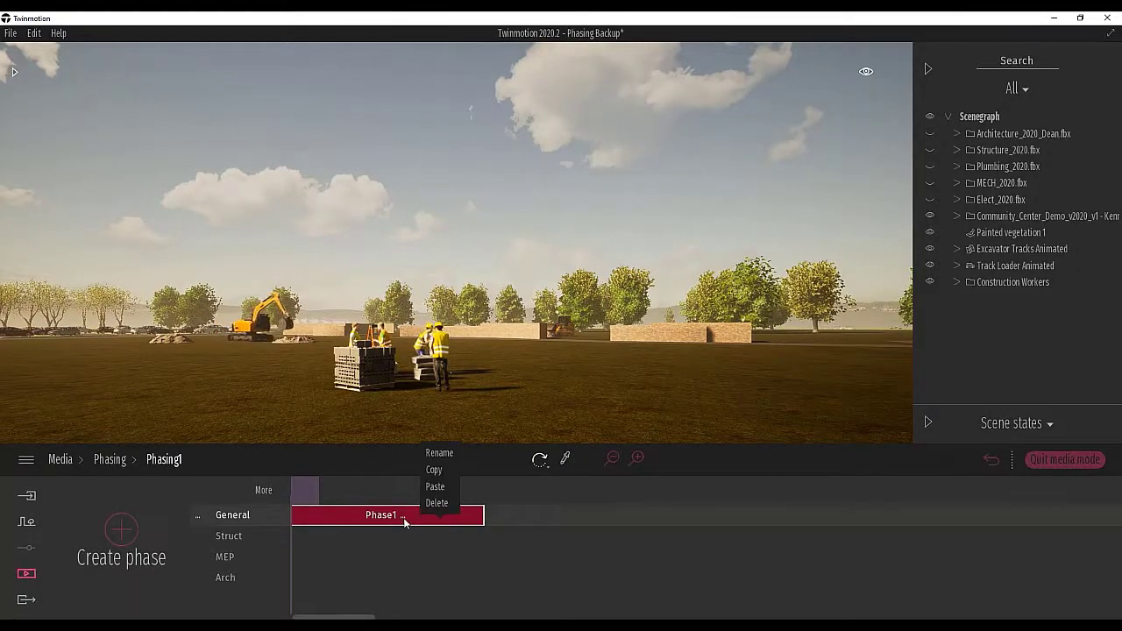
pyautogui.rightClick(404, 522)
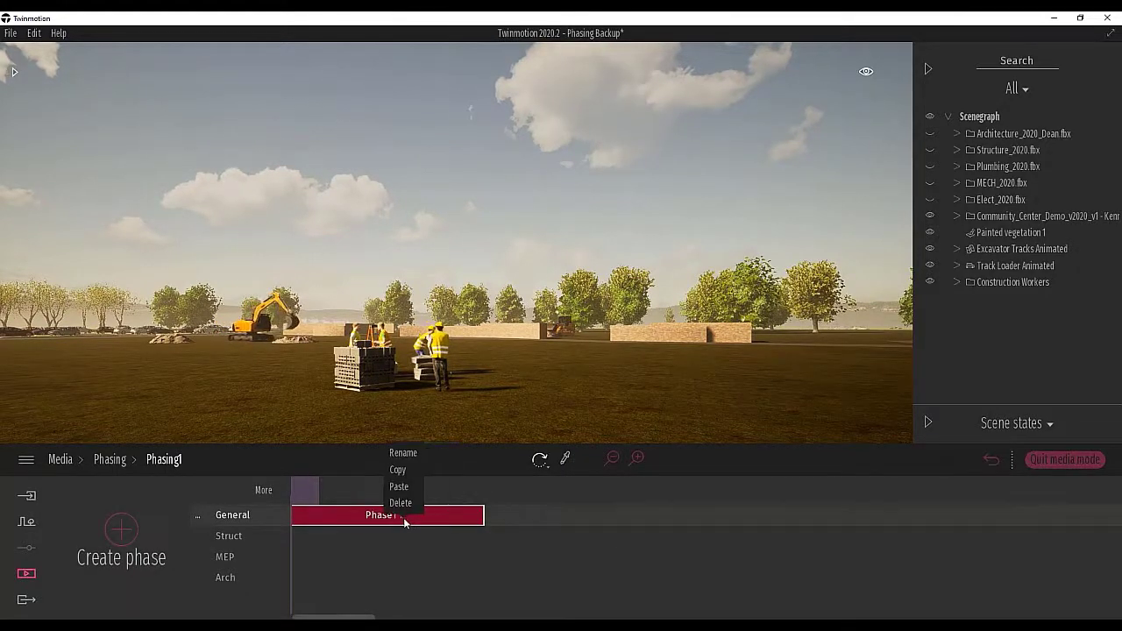
pyautogui.click(541, 513)
# Create a second phase and place it on the General track directly after Phase1
pyautogui.click(121, 528)
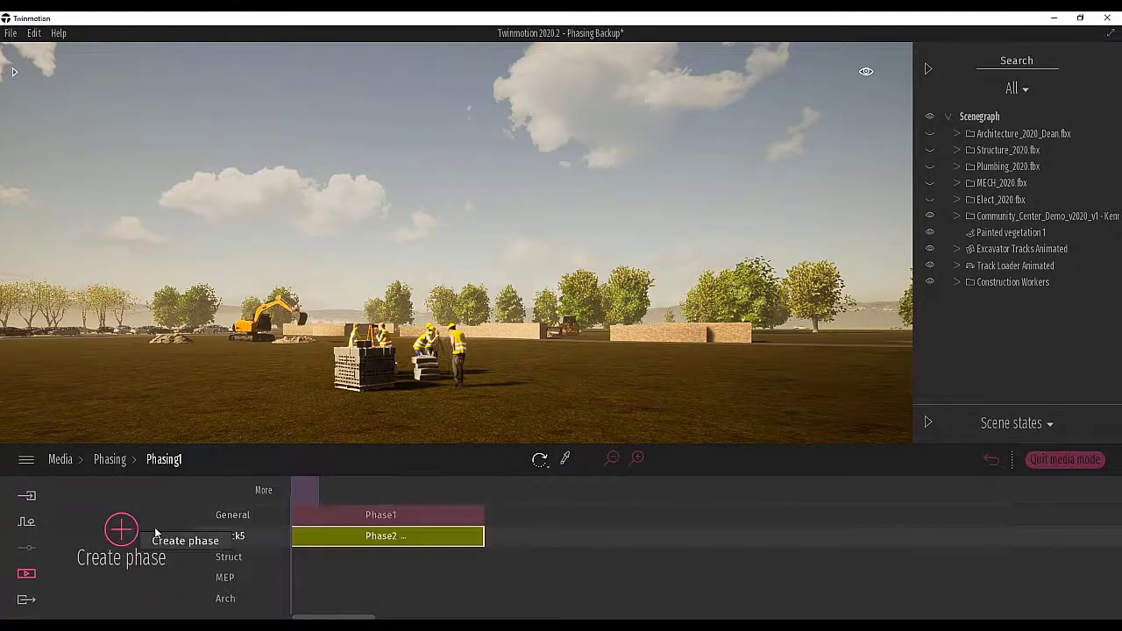
pyautogui.moveTo(366, 536); pyautogui.dragTo(561, 514)
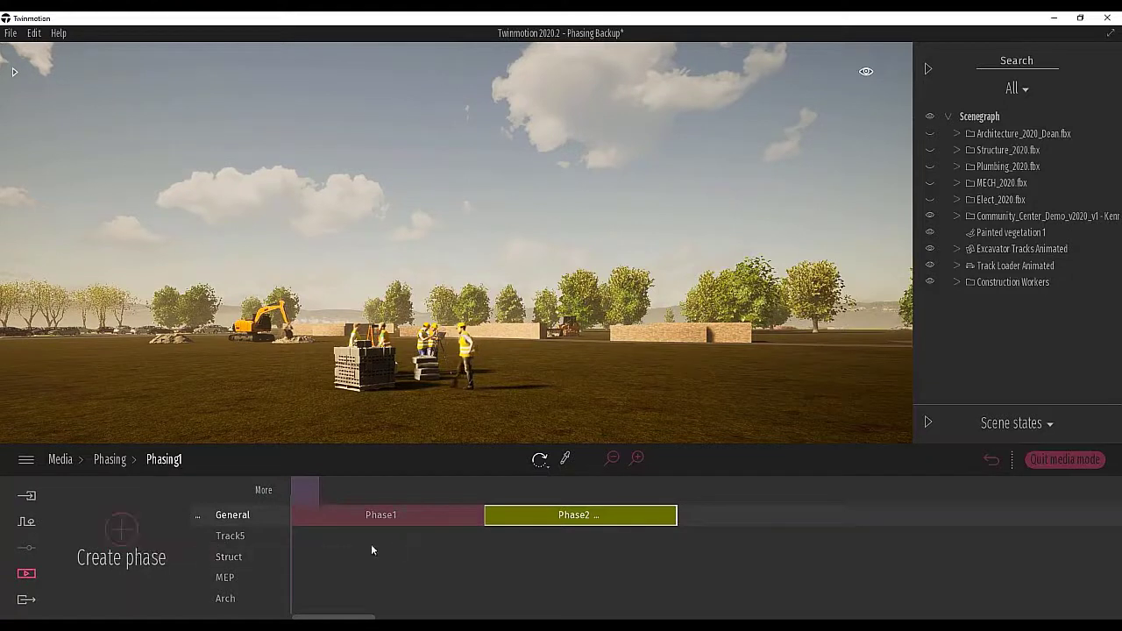
pyautogui.click(384, 516)
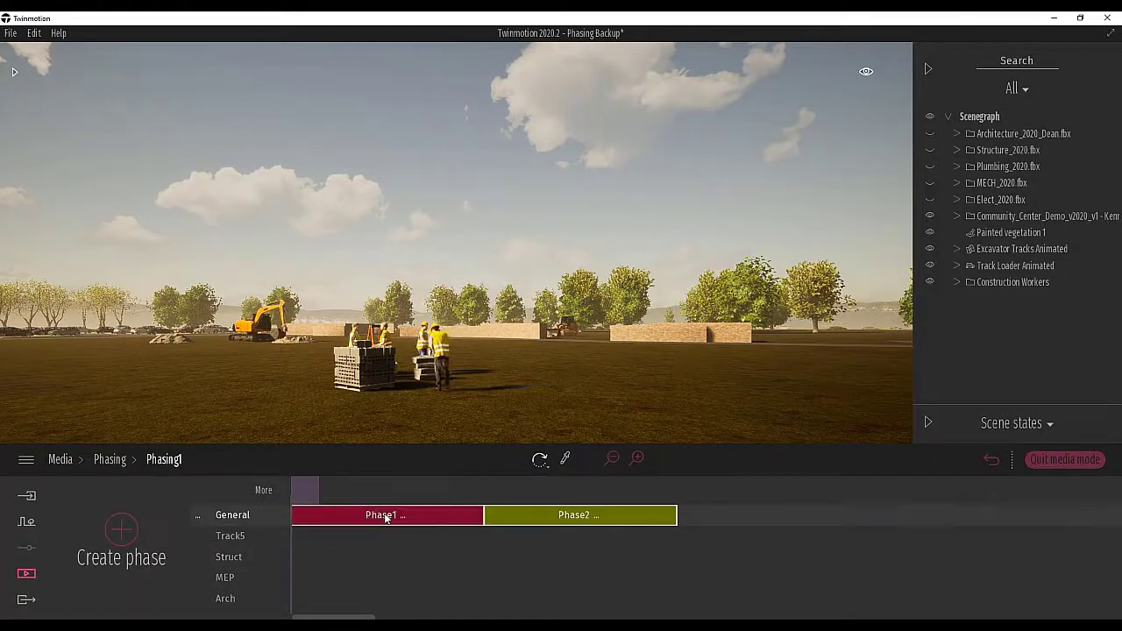
# Move Phase2 from the General track to the start of Track5 and extend it to about twice its length
pyautogui.rightClick(384, 516)
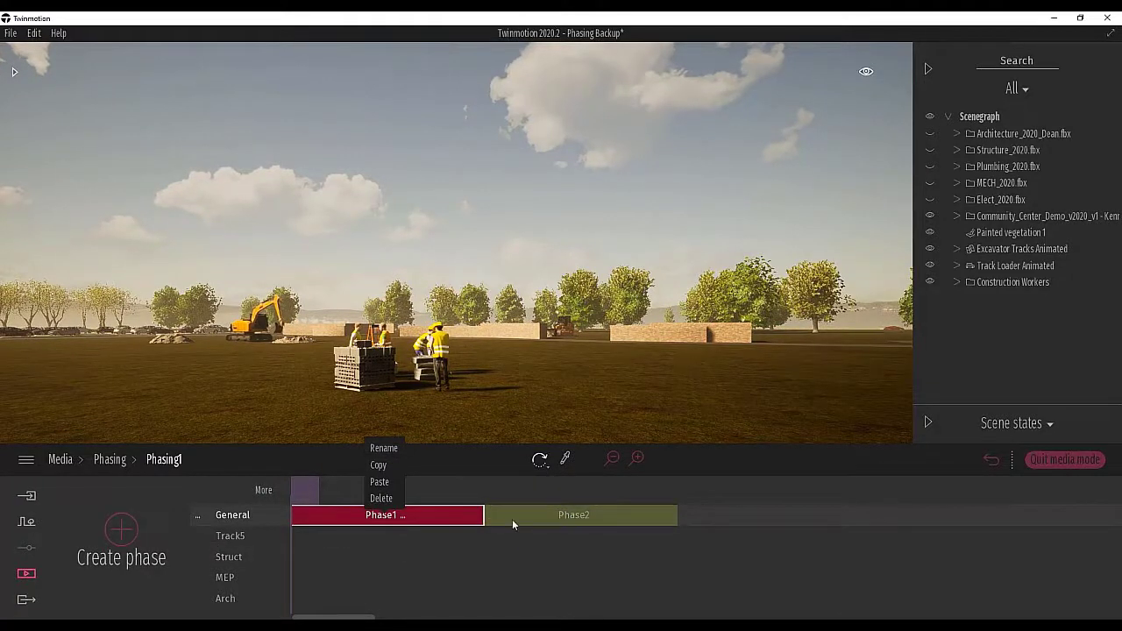
pyautogui.moveTo(513, 523); pyautogui.dragTo(322, 543)
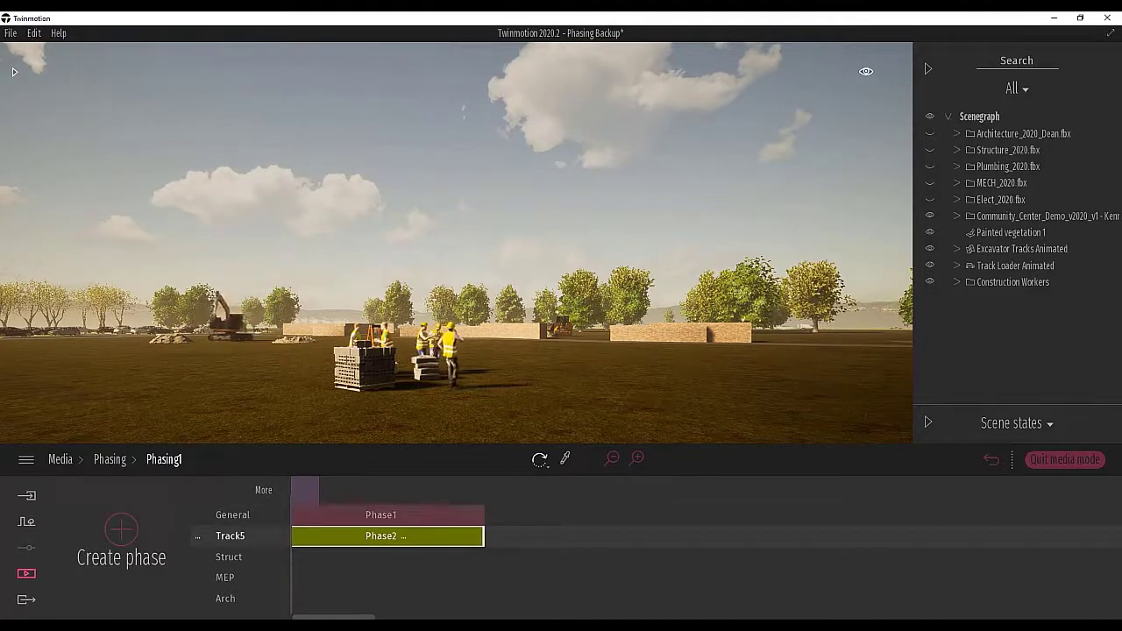
pyautogui.moveTo(483, 535); pyautogui.dragTo(687, 536)
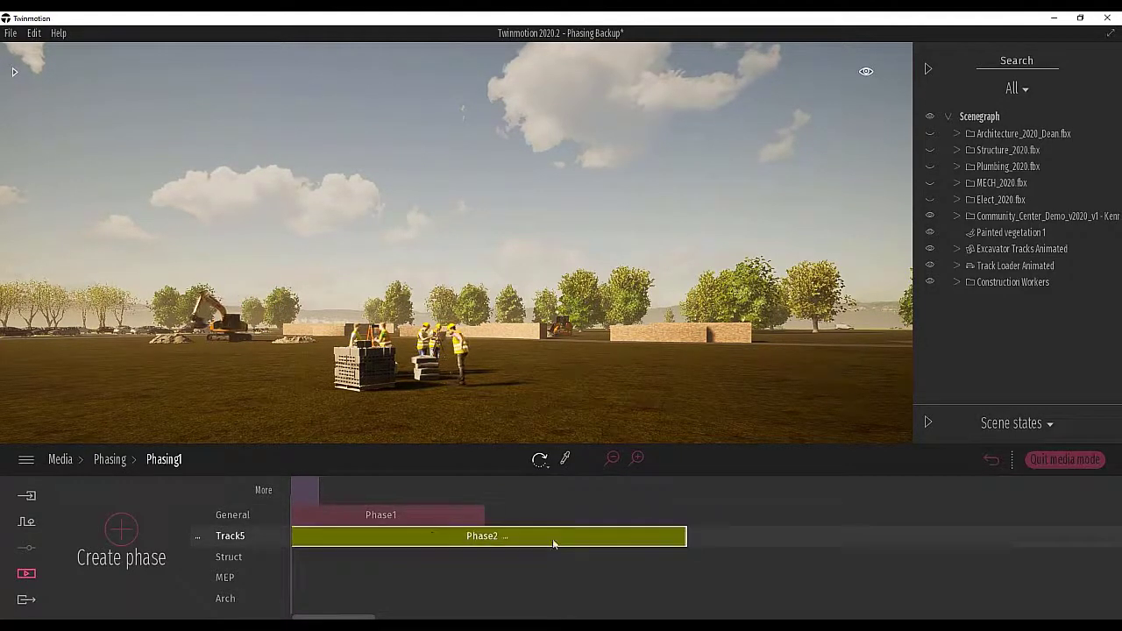
# Delete Track5 together with the phase on it
pyautogui.click(235, 558)
pyautogui.click(235, 536)
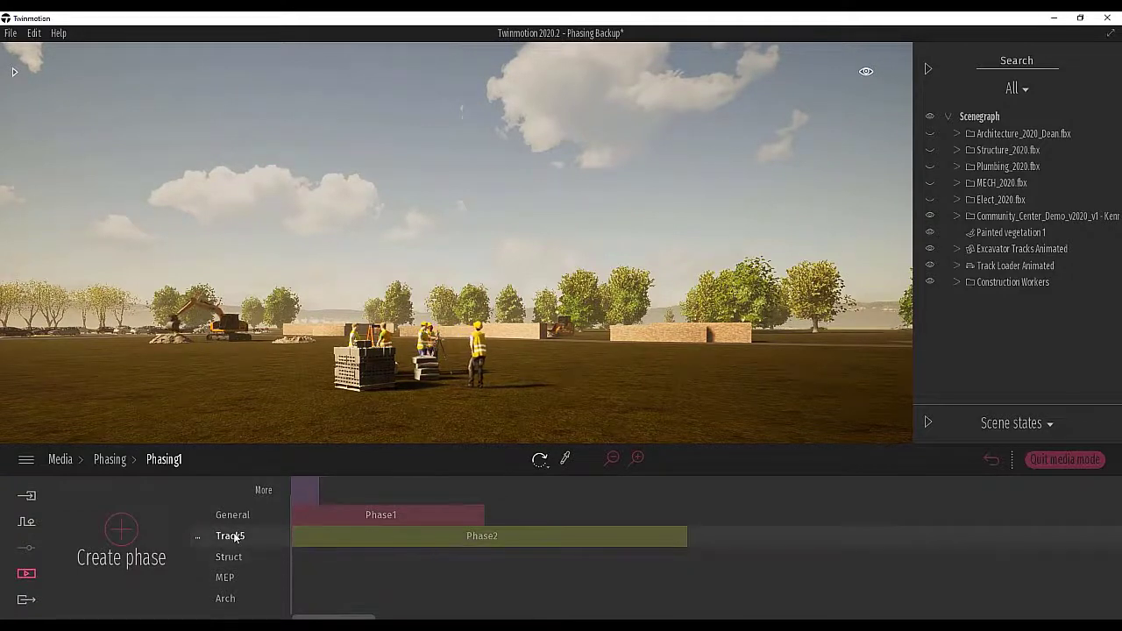
pyautogui.rightClick(235, 537)
pyautogui.click(200, 518)
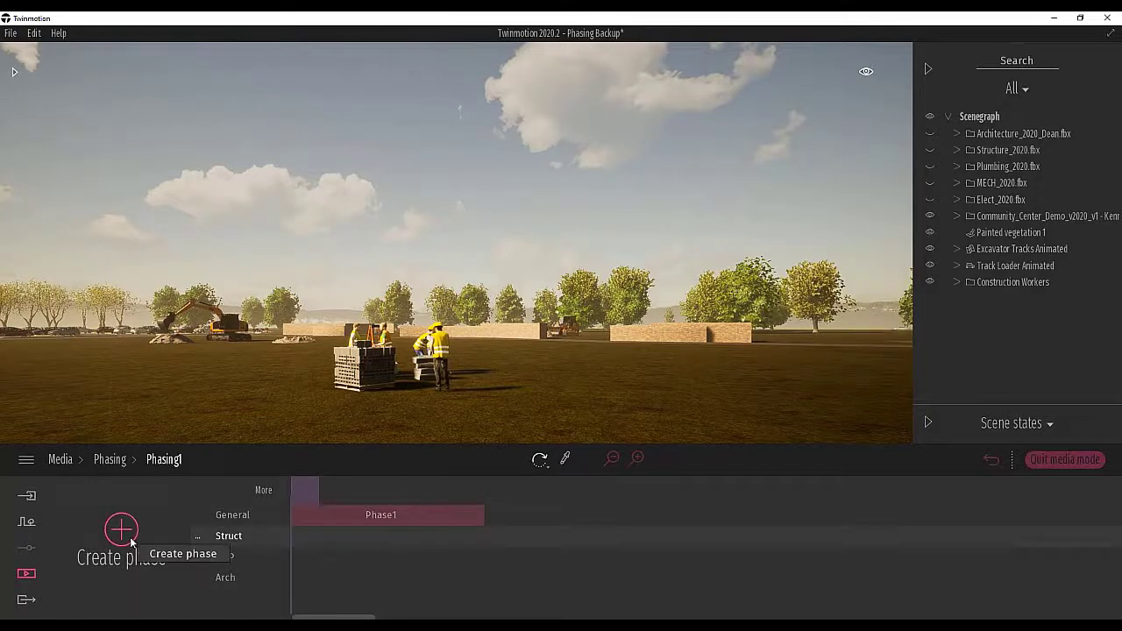
# Create a phase on the Struct track, extend it to about twice its length, and show Structure_2020.fbx in it
pyautogui.click(130, 541)
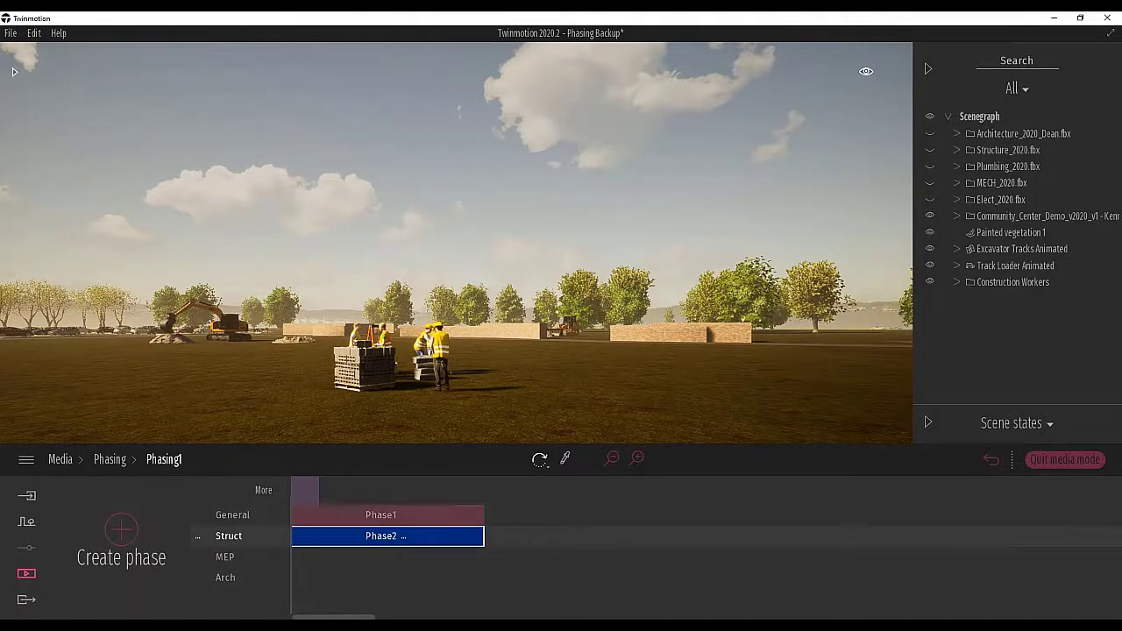
pyautogui.moveTo(483, 535); pyautogui.dragTo(669, 535)
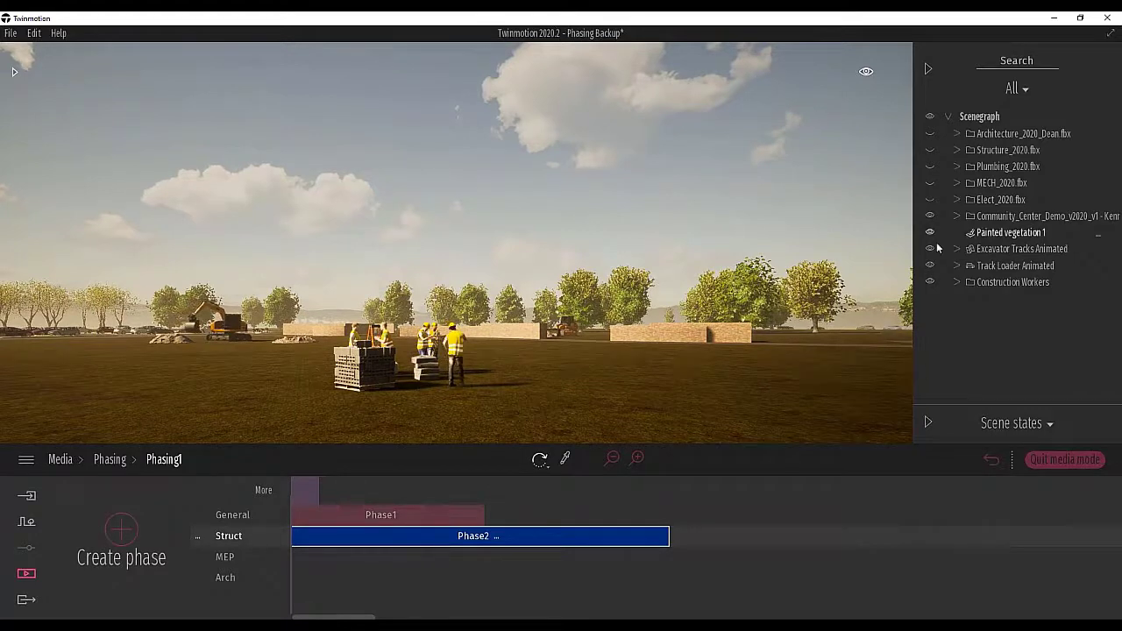
pyautogui.click(930, 150)
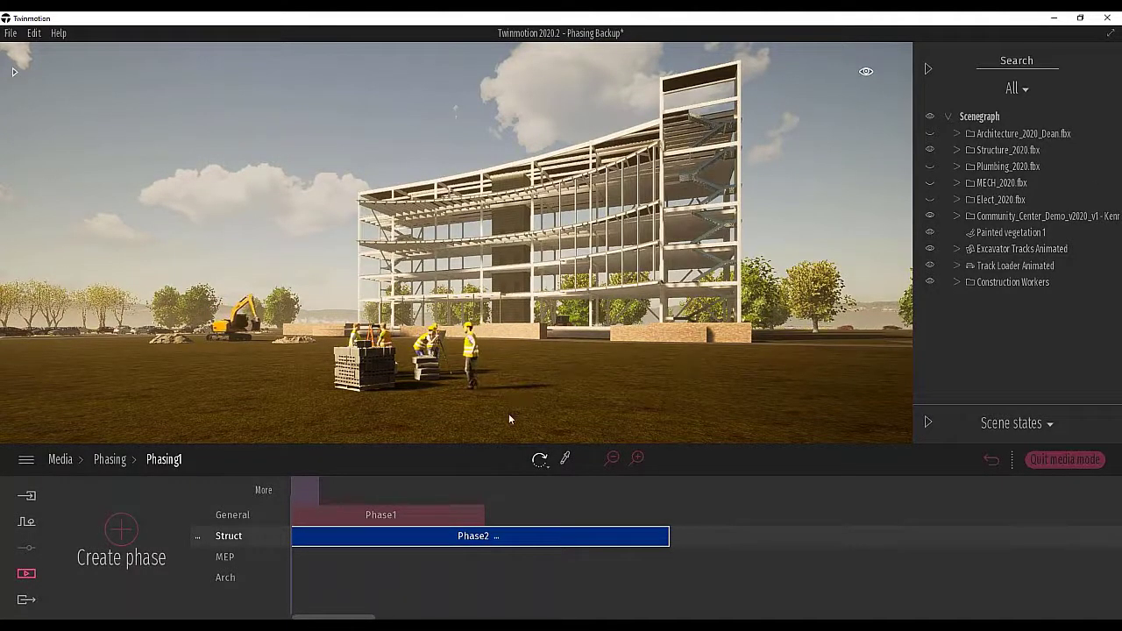
# Create a phase on the MEP track starting where Phase2 ends, and show Elect_2020.fbx, MECH_2020.fbx and Plumbing_2020.fbx in it
pyautogui.click(229, 557)
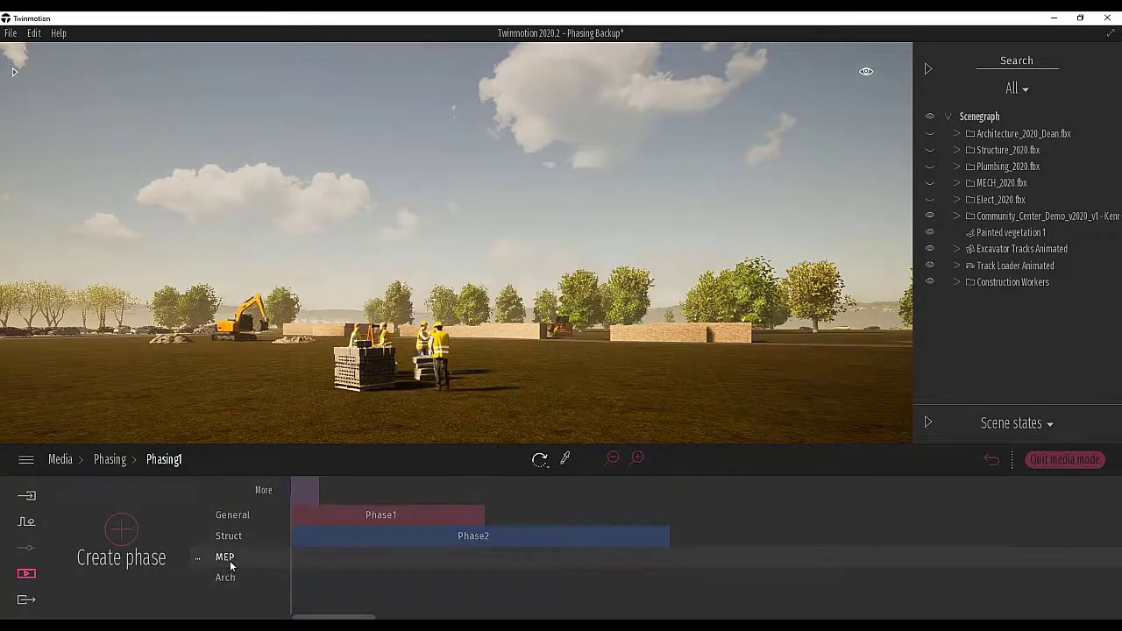
pyautogui.click(144, 545)
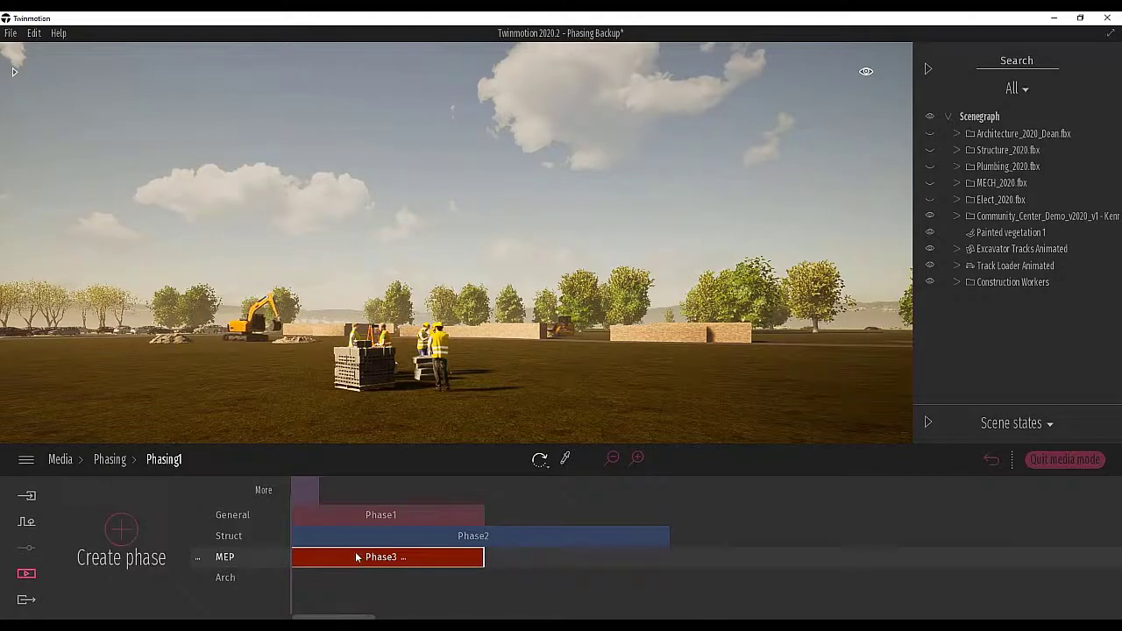
pyautogui.moveTo(342, 556); pyautogui.dragTo(724, 551)
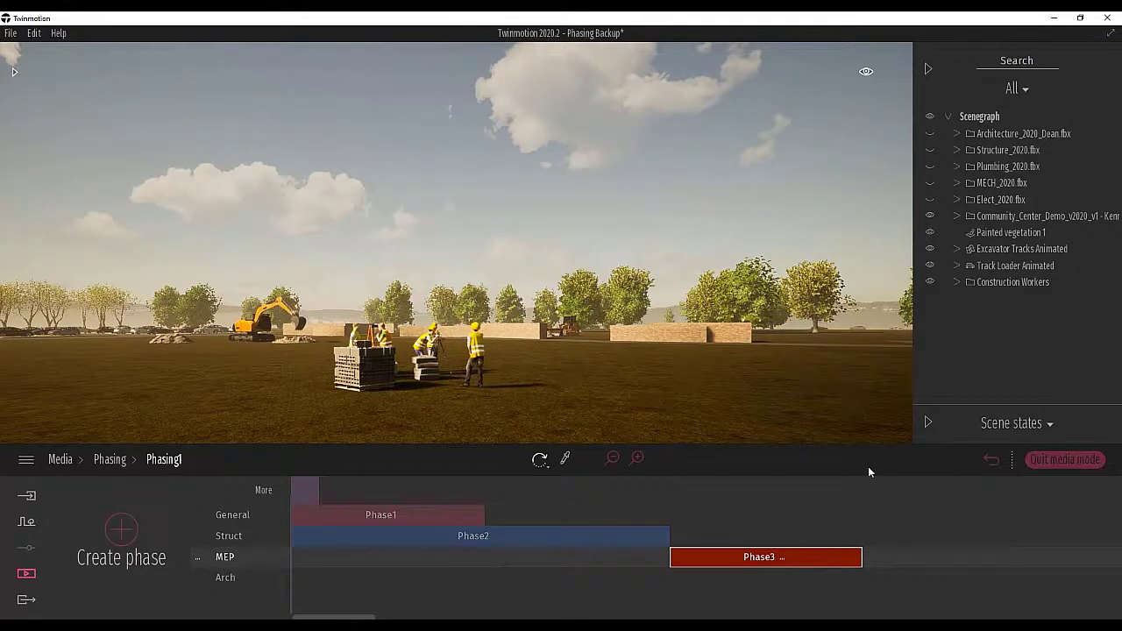
pyautogui.click(930, 200)
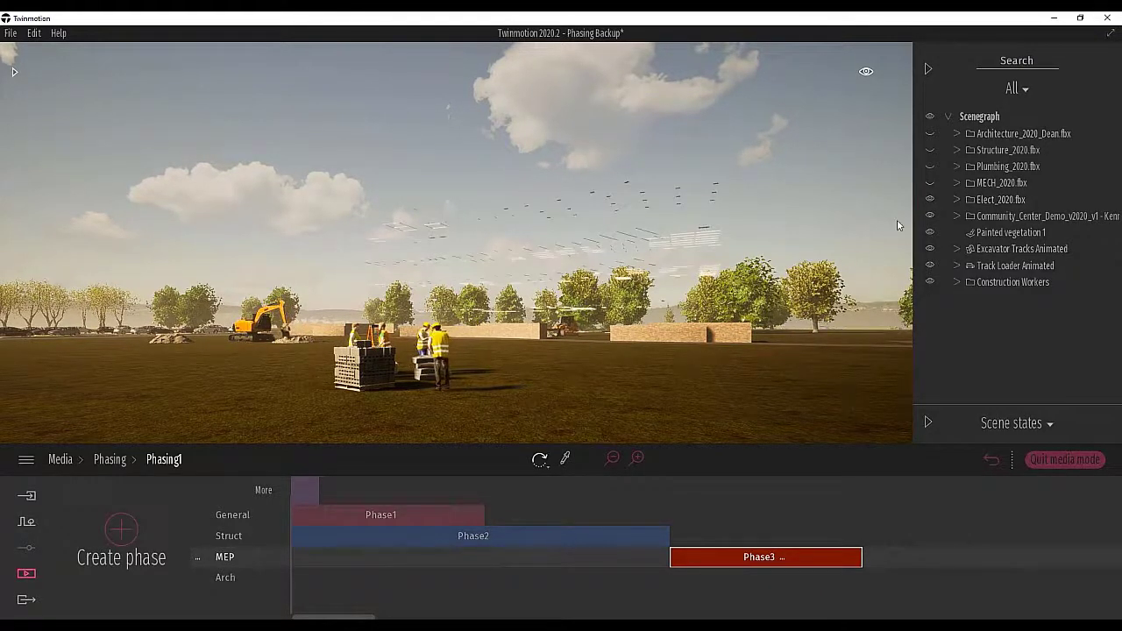
pyautogui.click(930, 184)
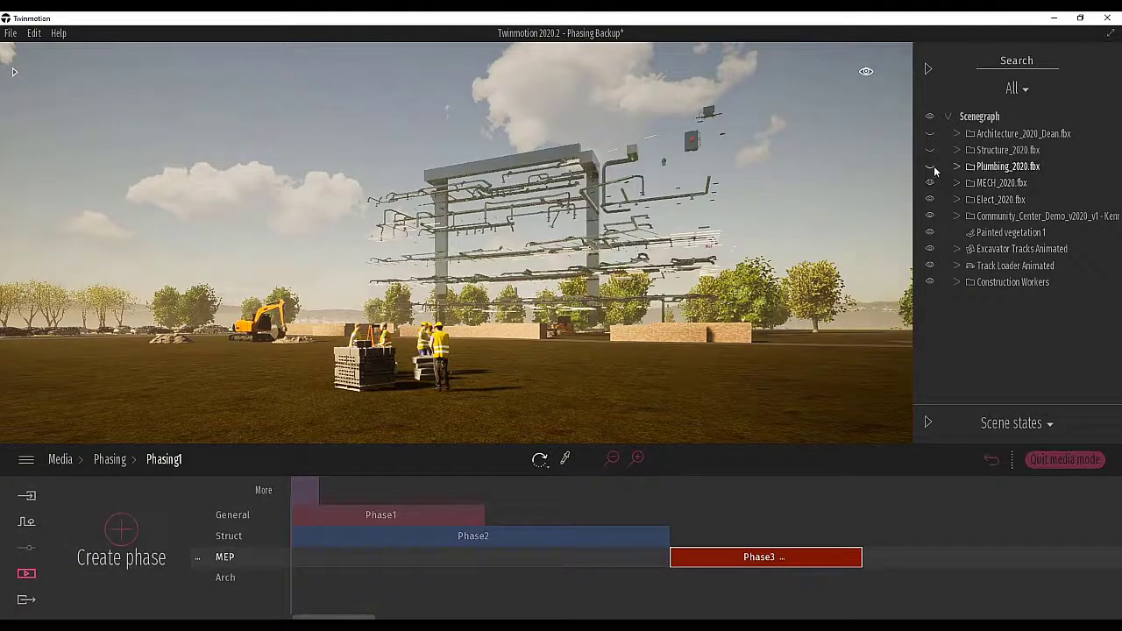
pyautogui.click(931, 167)
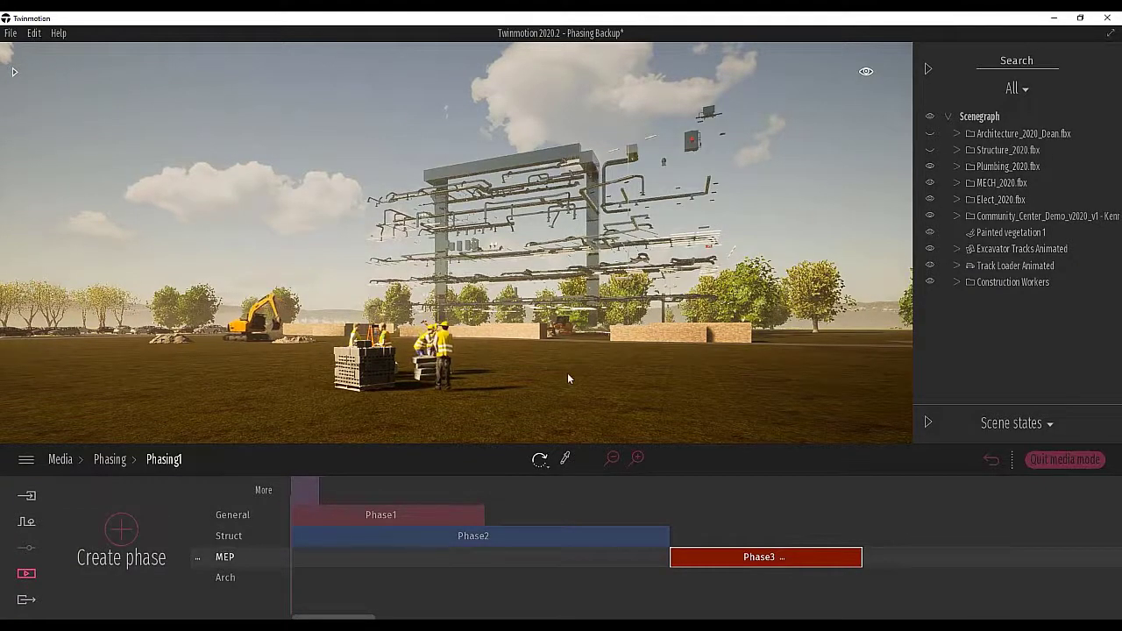
# Create a phase on the Arch track starting where Phase3 ends, showing Architecture_2020_Dean.fbx and the Plumbing, MECH and Elect 2020 files
pyautogui.click(240, 583)
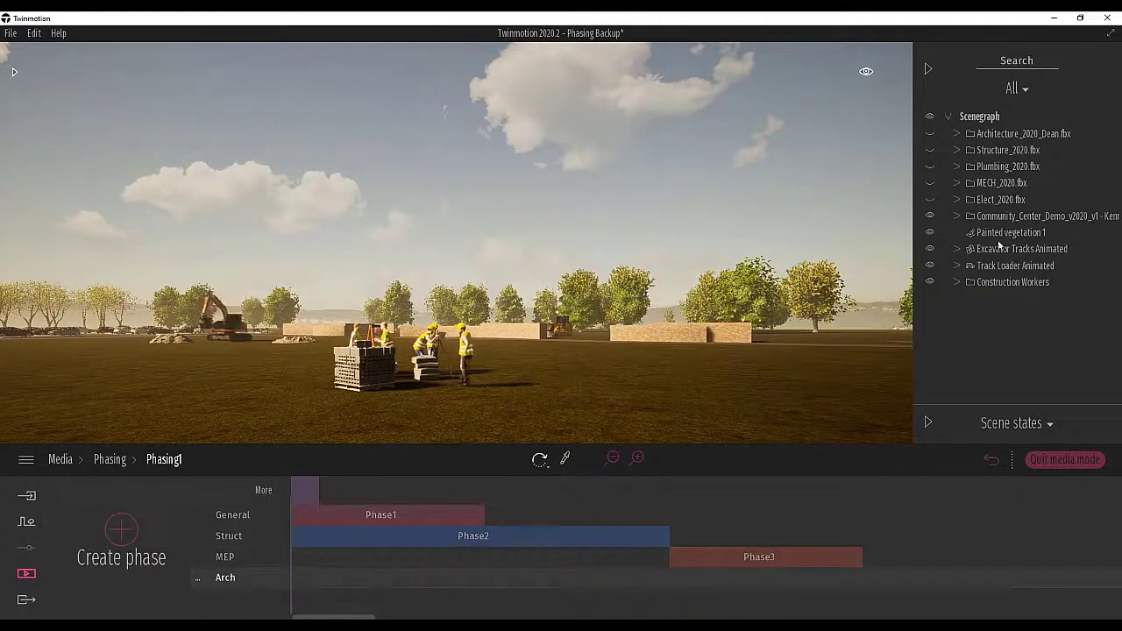
pyautogui.click(159, 545)
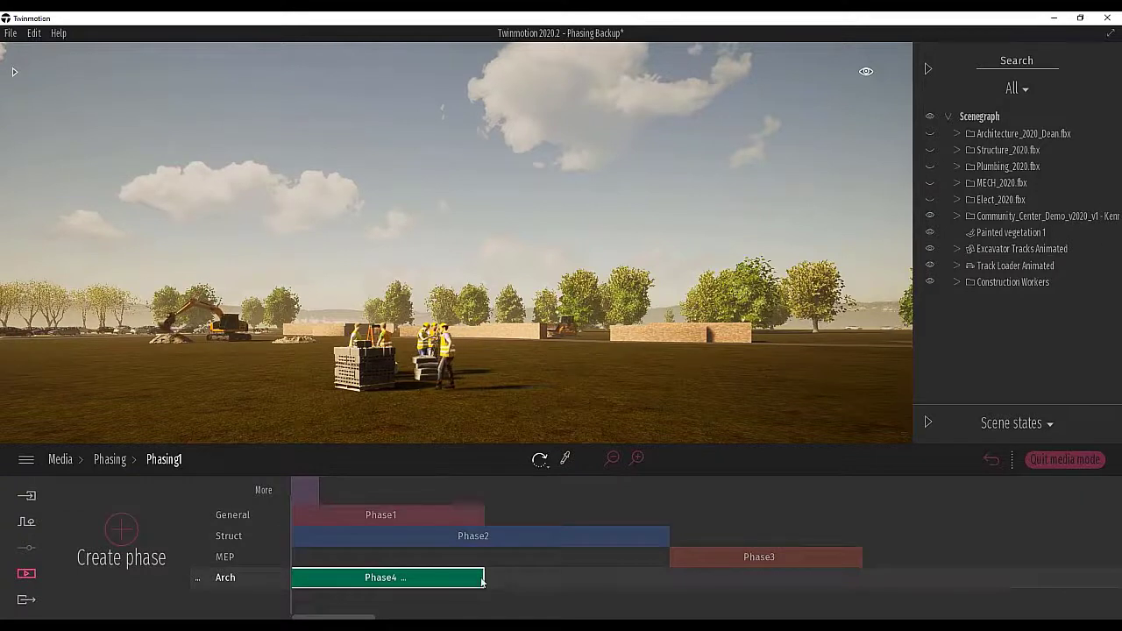
pyautogui.moveTo(482, 577); pyautogui.dragTo(988, 578)
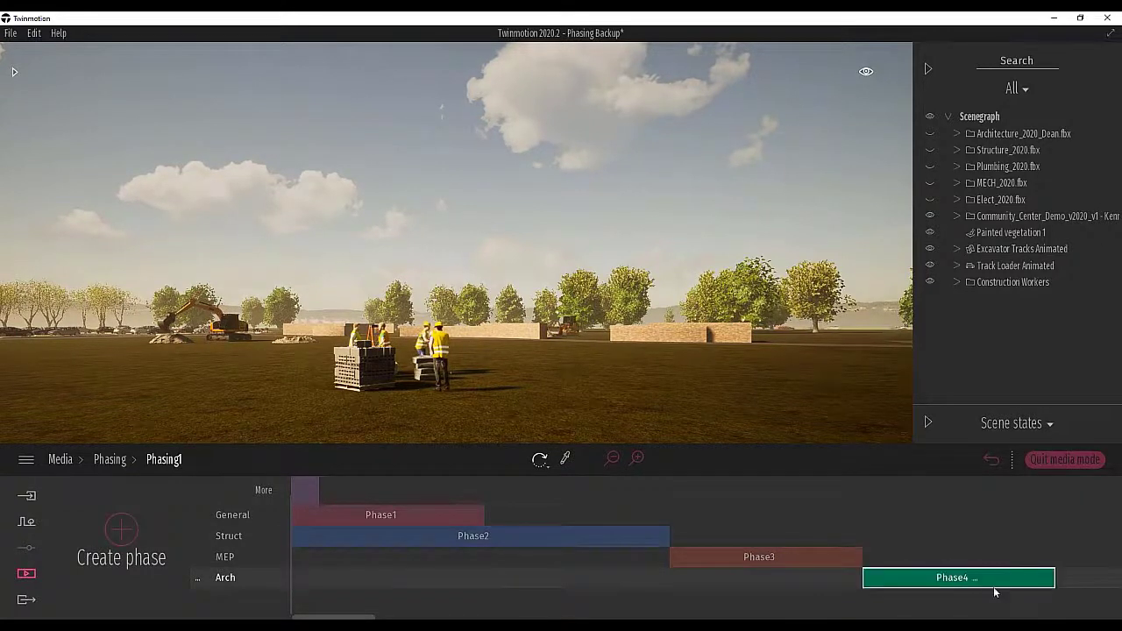
pyautogui.click(930, 134)
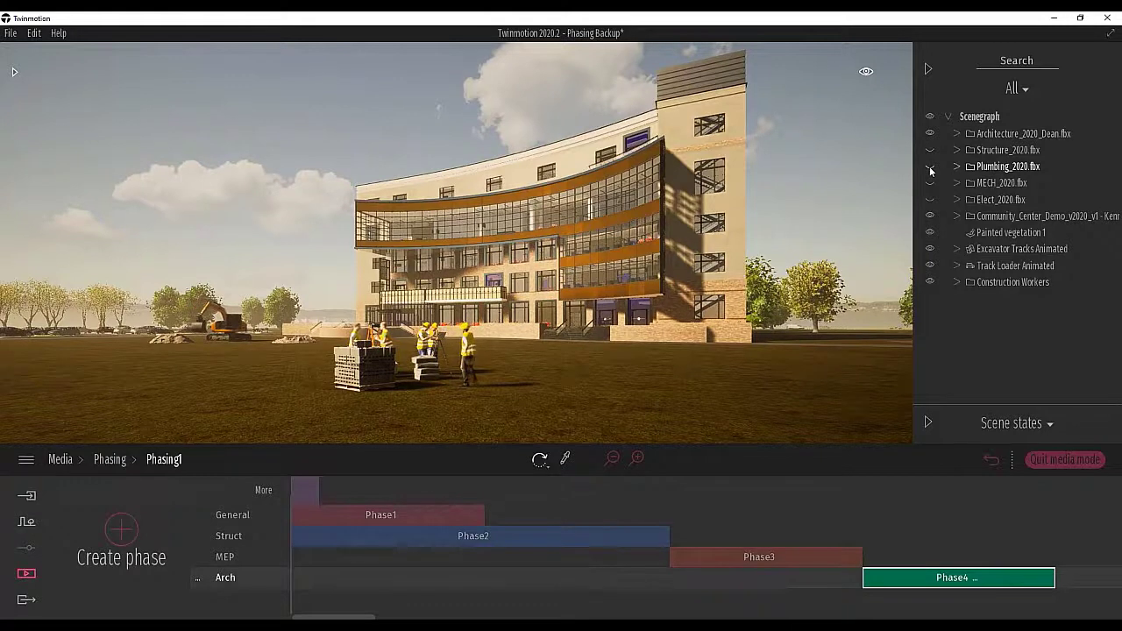
pyautogui.click(930, 166)
pyautogui.click(929, 182)
pyautogui.click(930, 199)
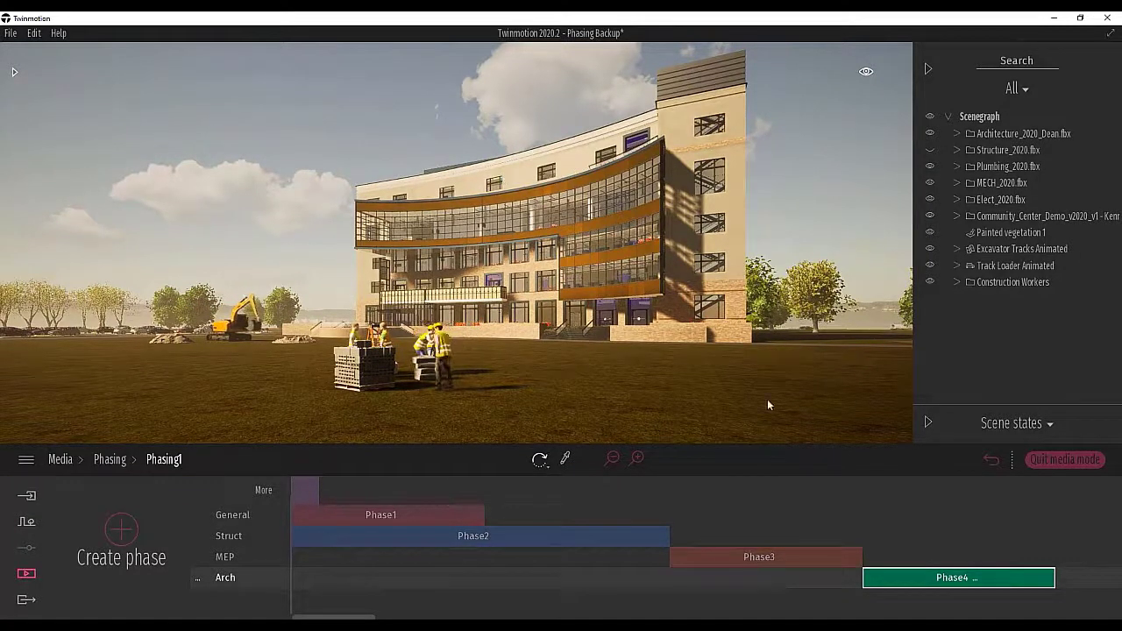
# Hide Construction Workers, Track Loader Animated and Excavator Tracks Animated in Phase4
pyautogui.click(930, 281)
pyautogui.click(930, 267)
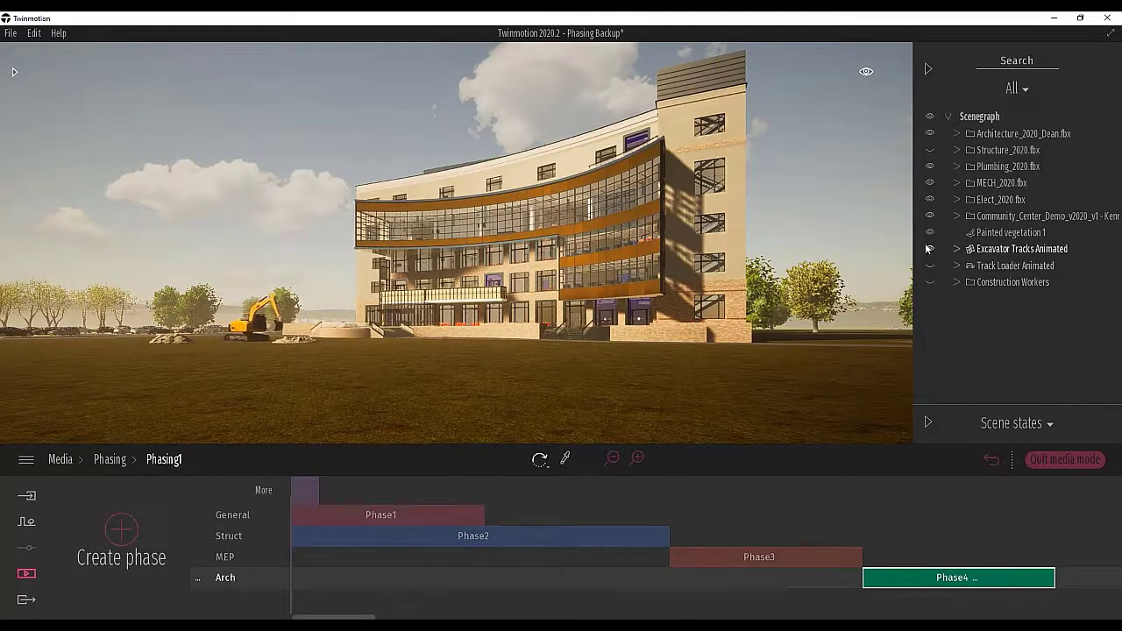
pyautogui.click(930, 250)
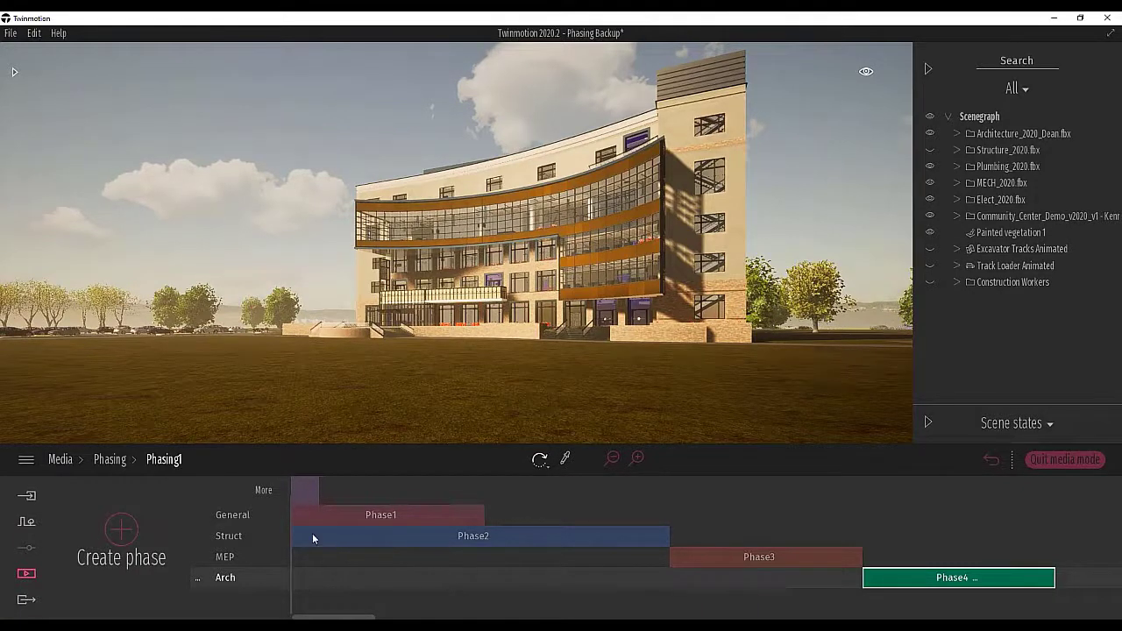
# Check the visible objects in Phase1 and Phase2, and toggle the visibility of Structure_2020.fbx in Phase3
pyautogui.click(343, 517)
pyautogui.click(469, 590)
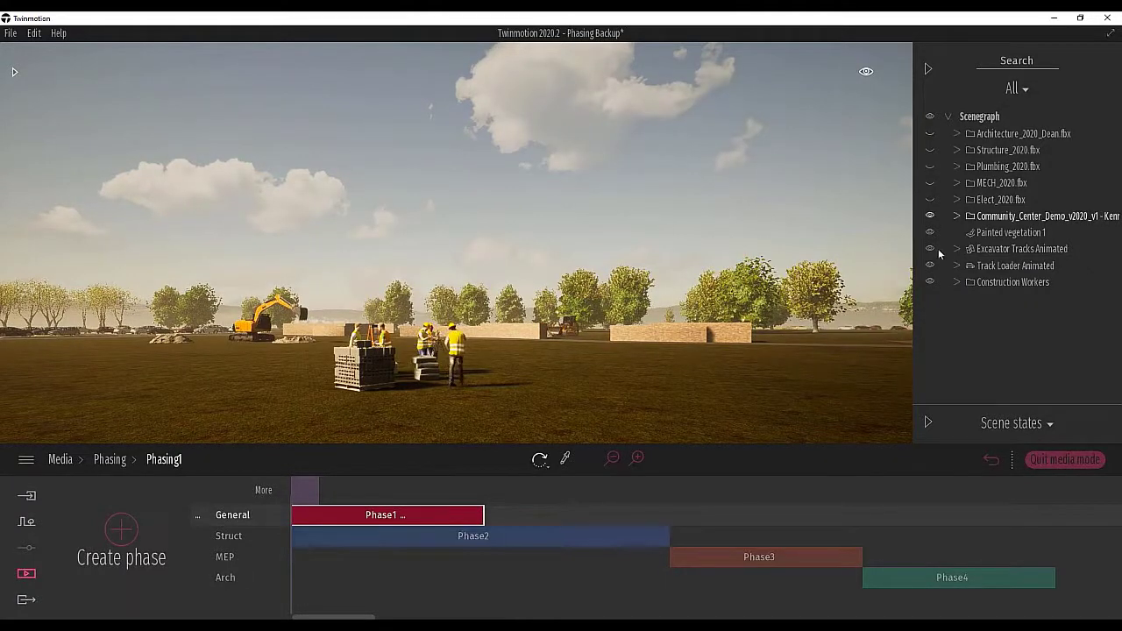
pyautogui.click(502, 536)
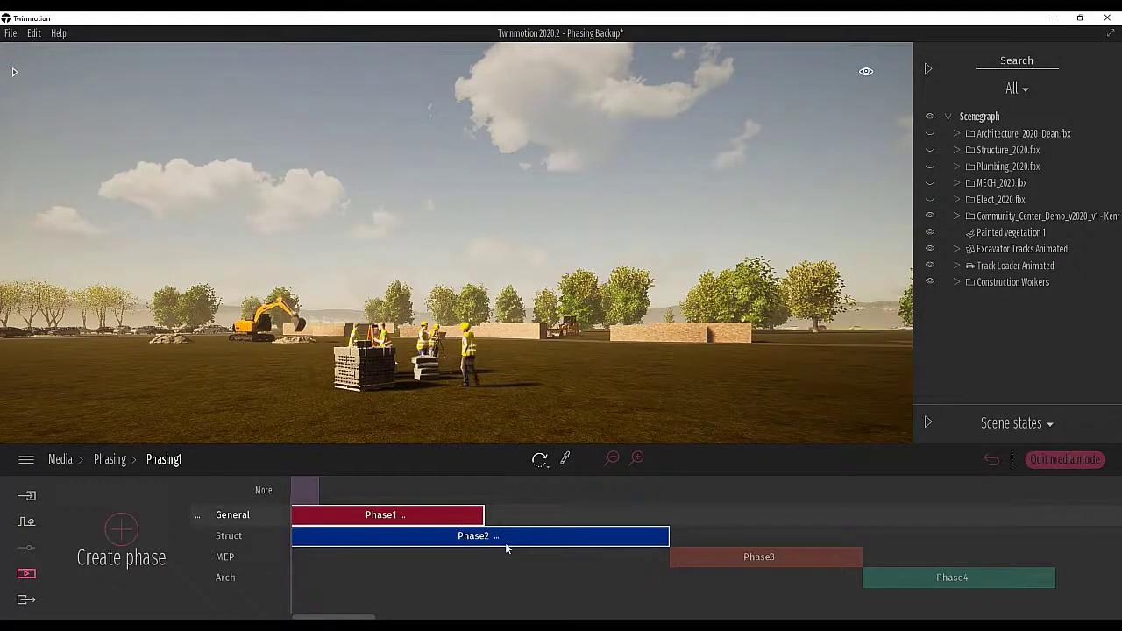
pyautogui.click(497, 535)
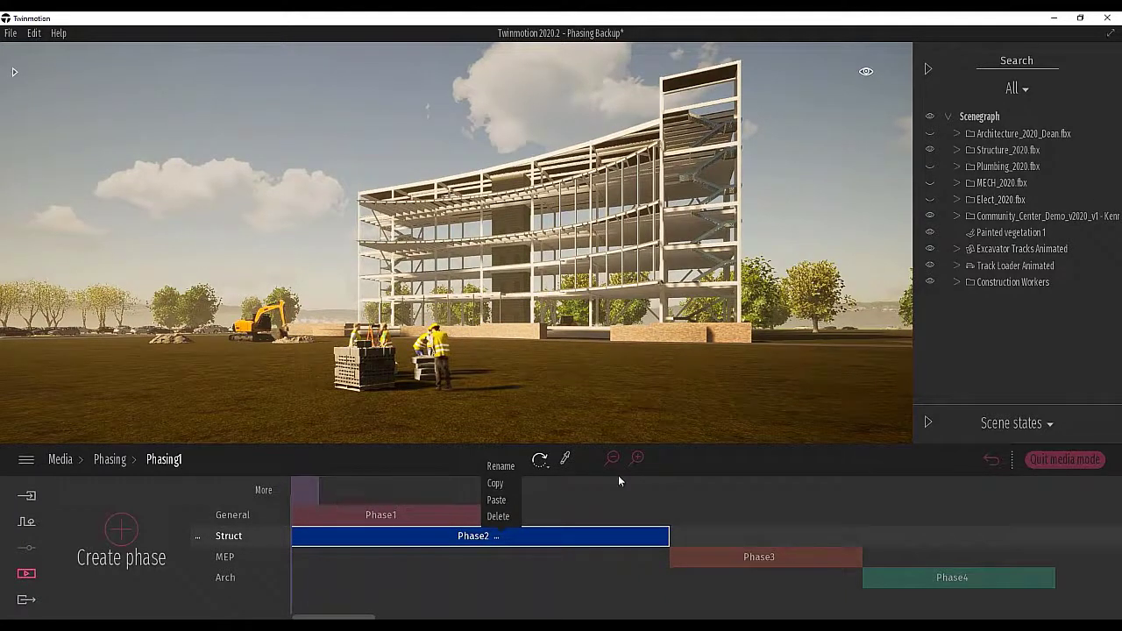
pyautogui.click(738, 562)
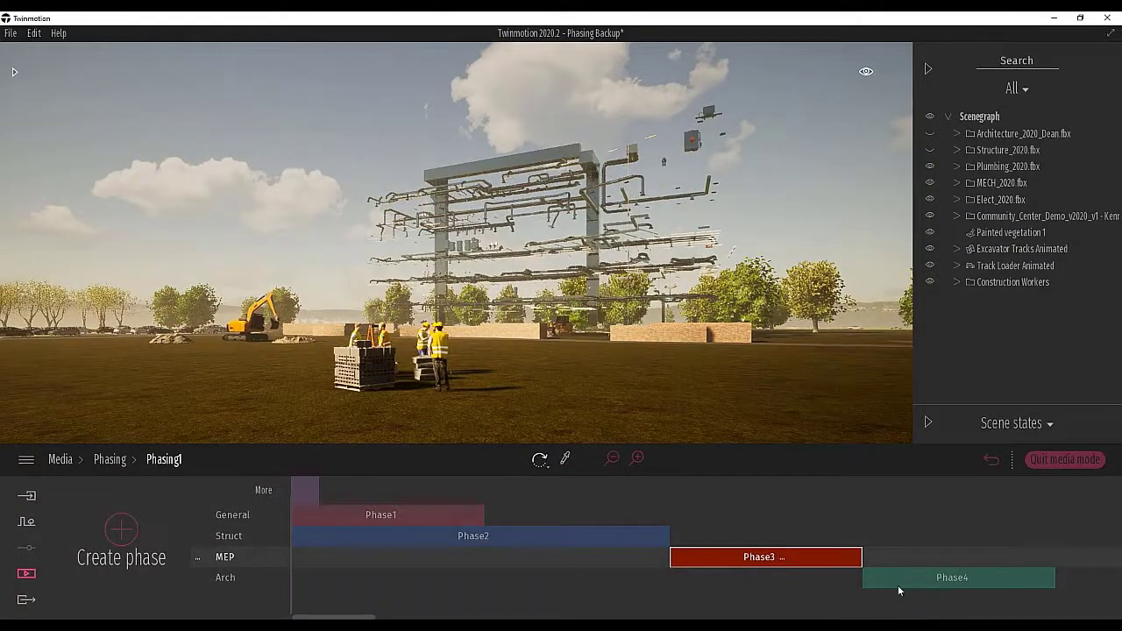
pyautogui.click(930, 150)
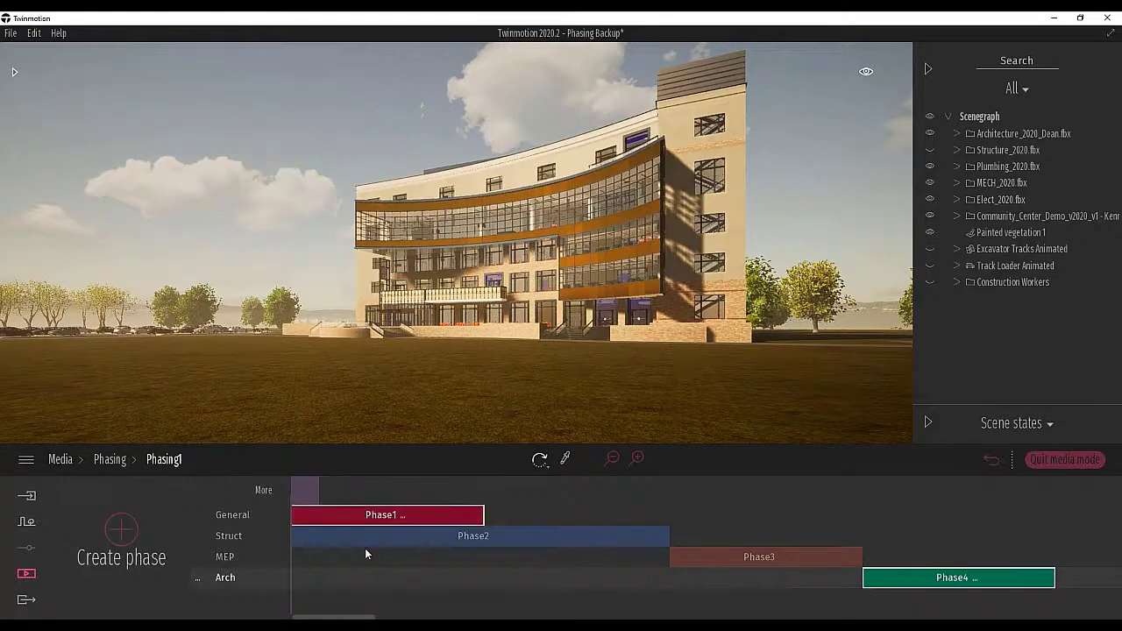
# Turn on date marks for Phasing1 and return to its timeline
pyautogui.click(263, 493)
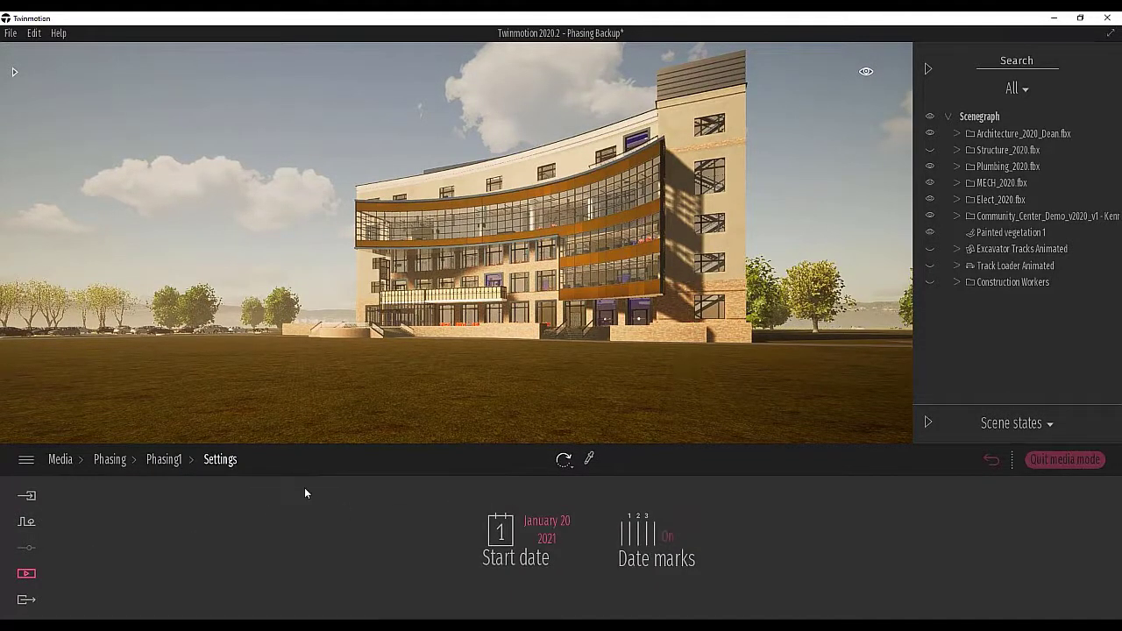
pyautogui.click(164, 459)
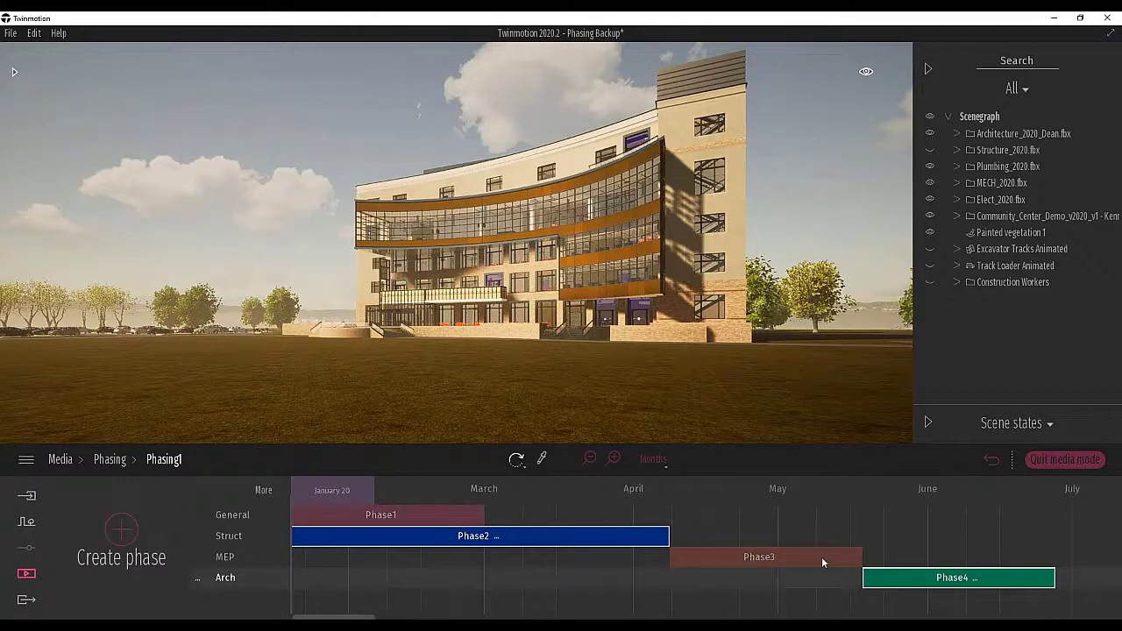
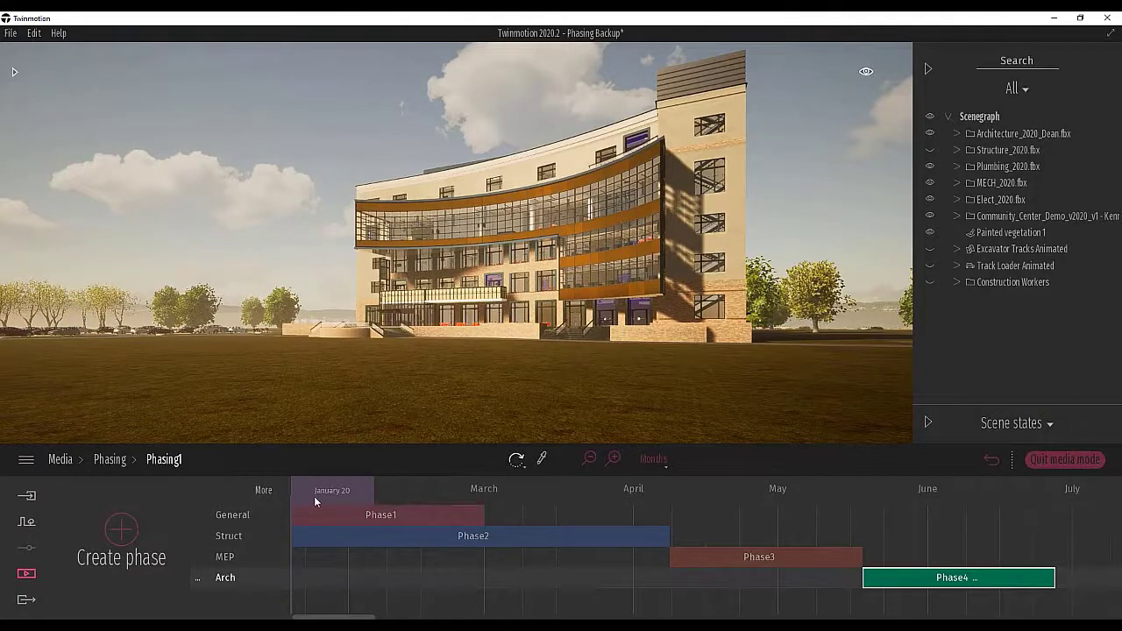
# Preview the timeline's opening dates and trim the start of Phase2 so it begins where Phase1 ends
pyautogui.click(316, 580)
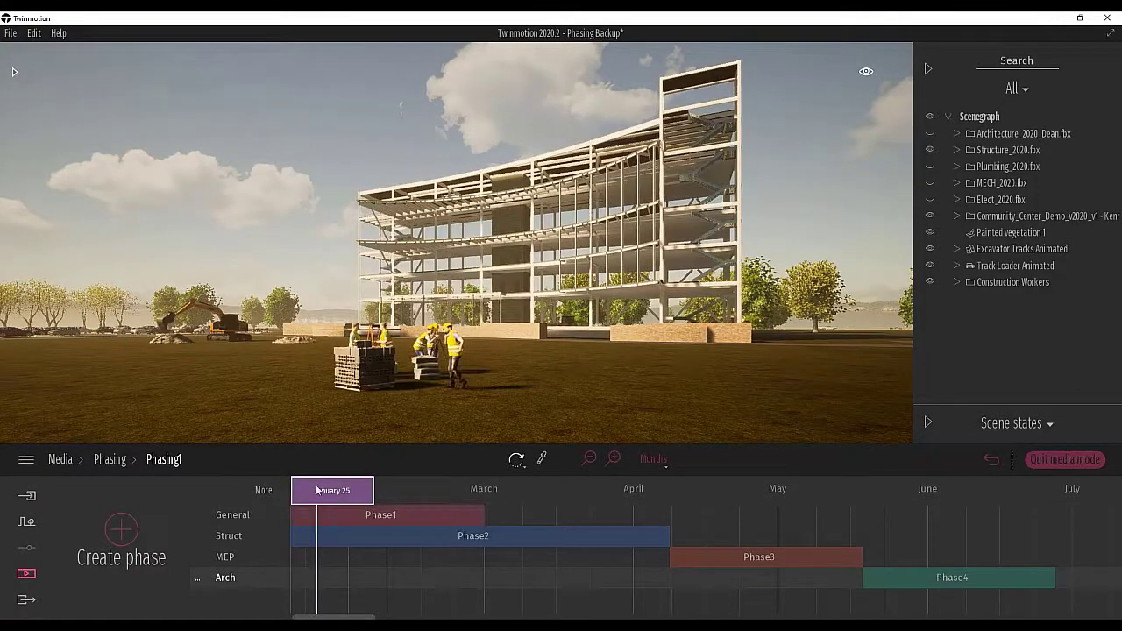
pyautogui.moveTo(316, 568); pyautogui.dragTo(331, 568)
pyautogui.moveTo(331, 491); pyautogui.dragTo(472, 547)
pyautogui.click(306, 546)
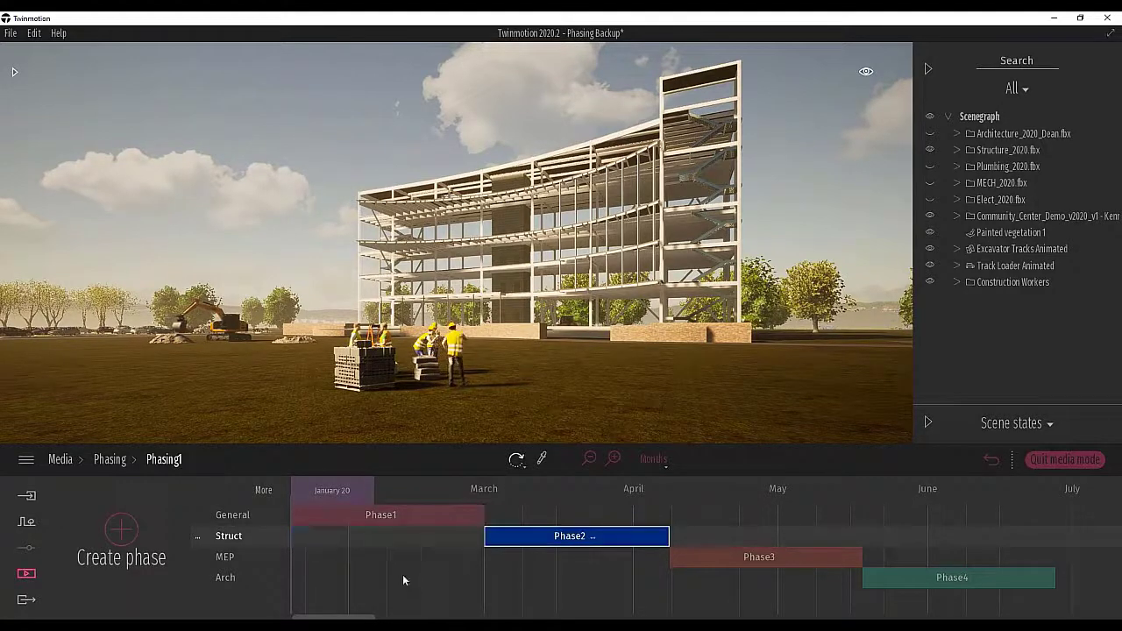
# Scrub the timeline from Phase1 through Phase4 to preview the construction sequence, and return to January 20
pyautogui.click(298, 498)
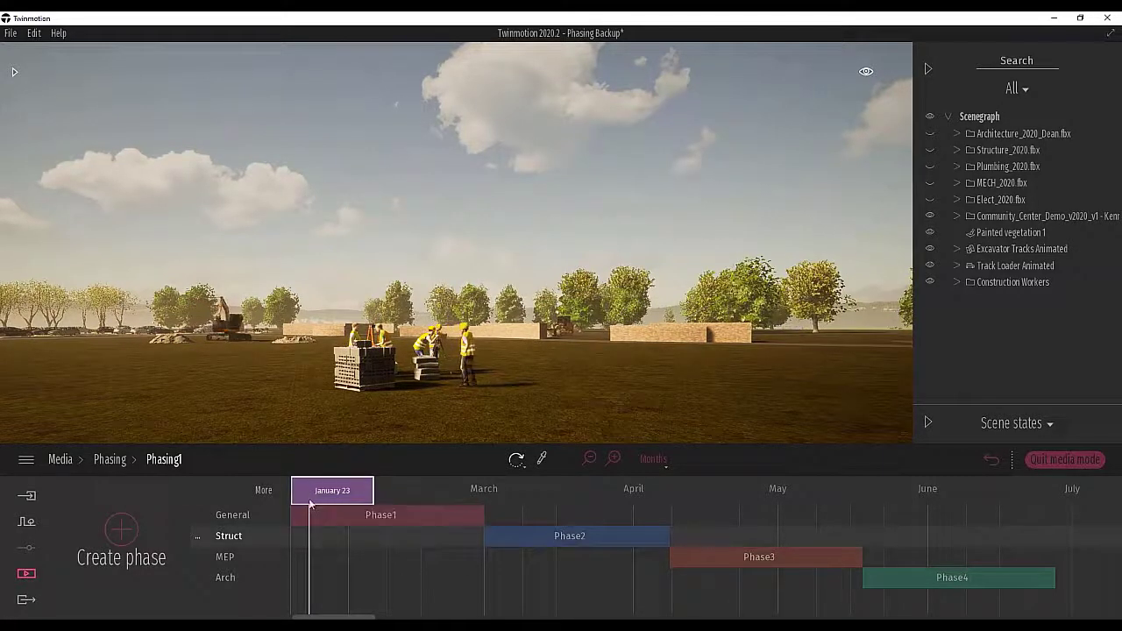
pyautogui.moveTo(287, 499); pyautogui.dragTo(770, 525)
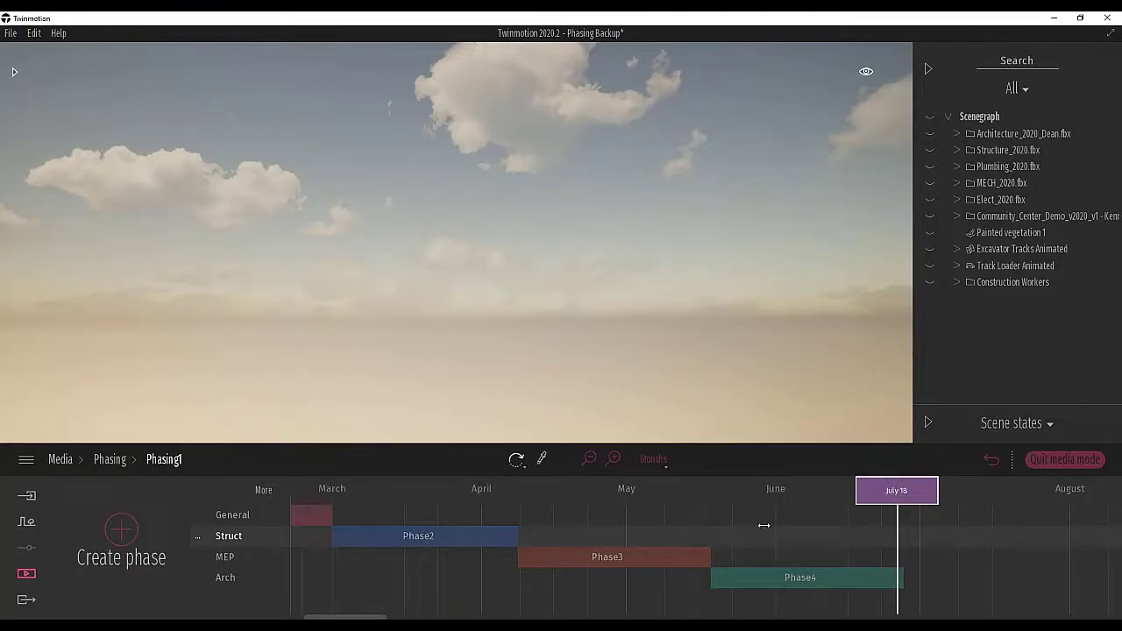
pyautogui.click(763, 525)
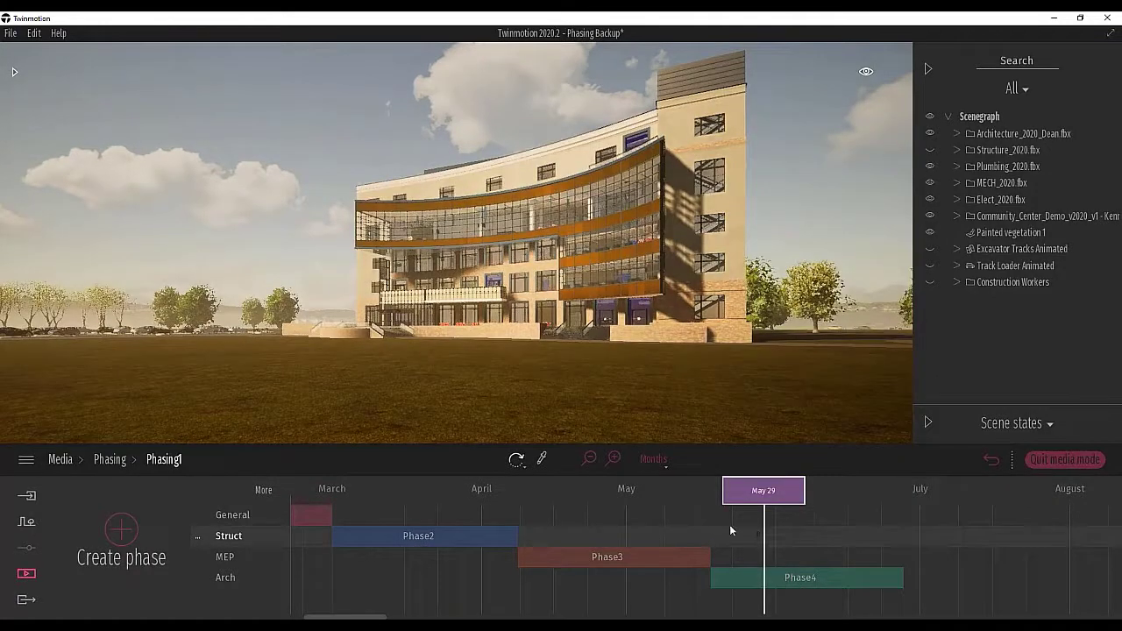
pyautogui.moveTo(777, 493); pyautogui.dragTo(289, 490)
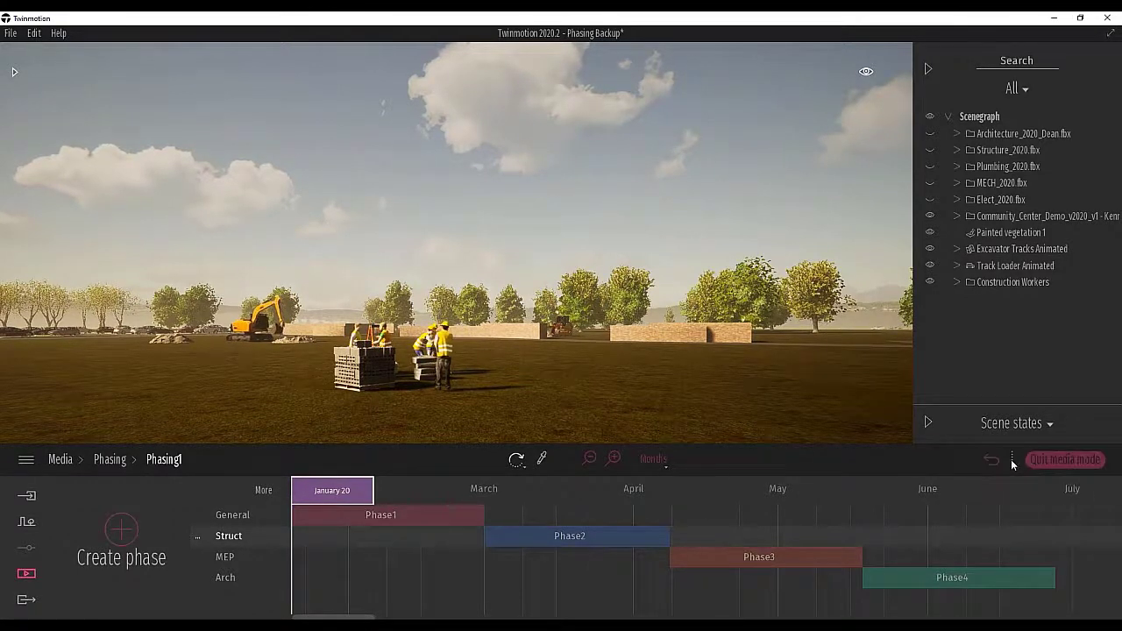
# Leave the Phasing1 timeline and create a new video from the current view
pyautogui.click(1062, 459)
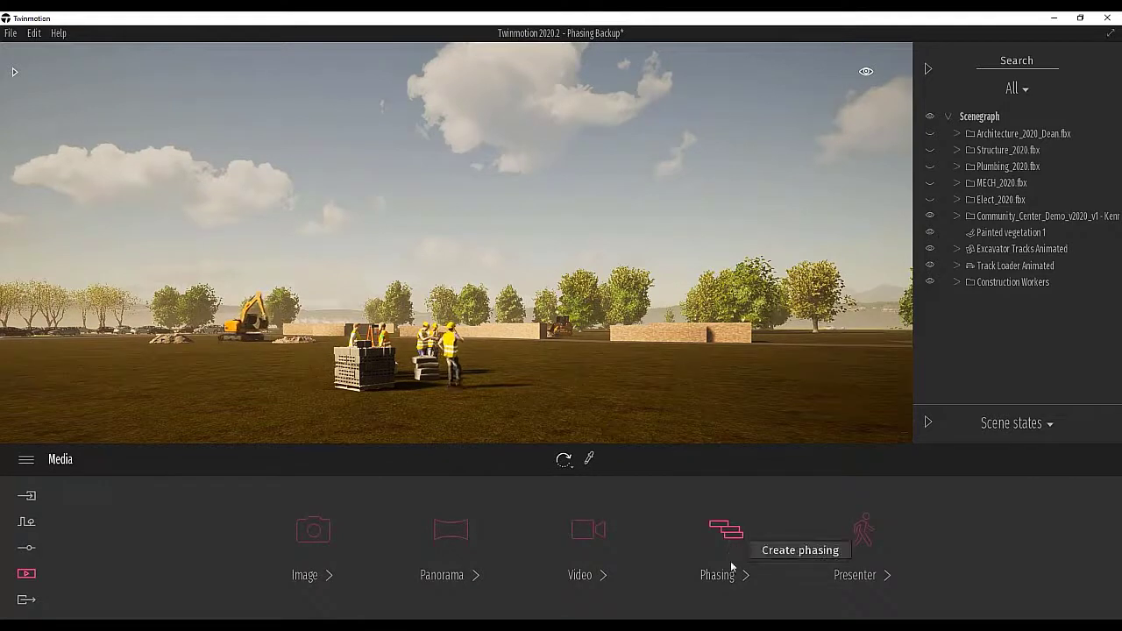
pyautogui.click(558, 564)
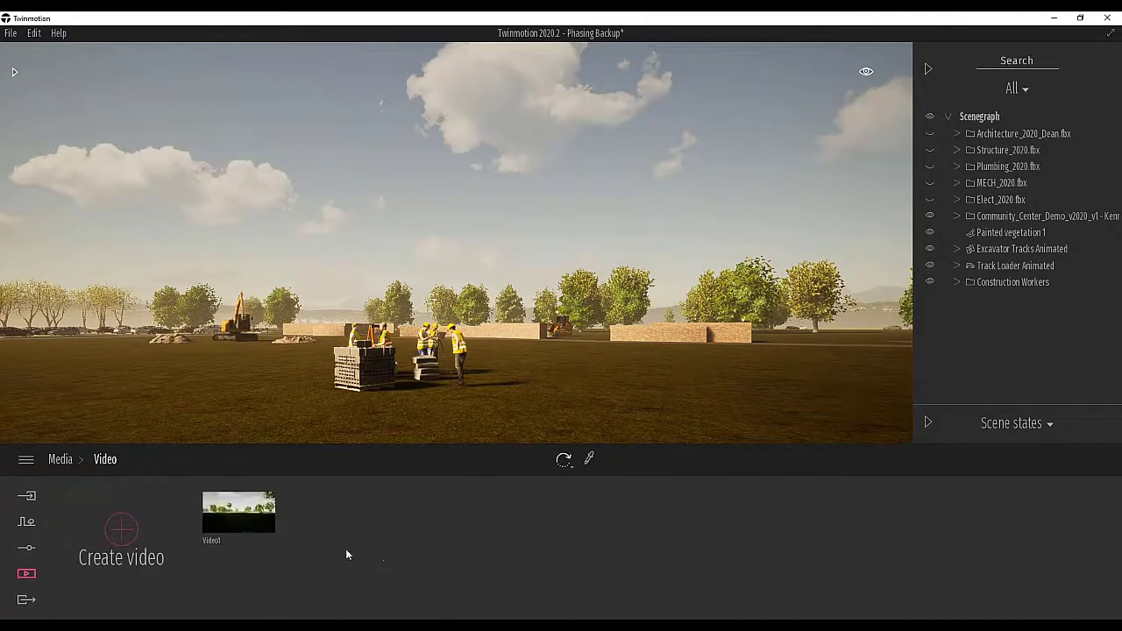
pyautogui.click(121, 530)
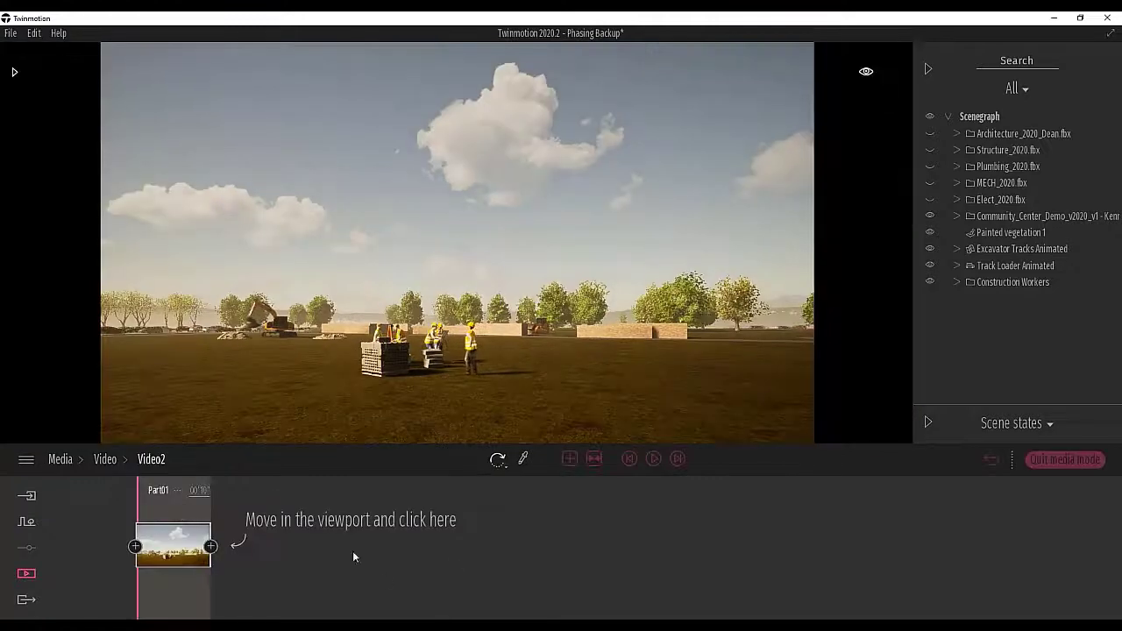
# Check the new video's part settings and keyframe options, and leave media mode
pyautogui.click(203, 573)
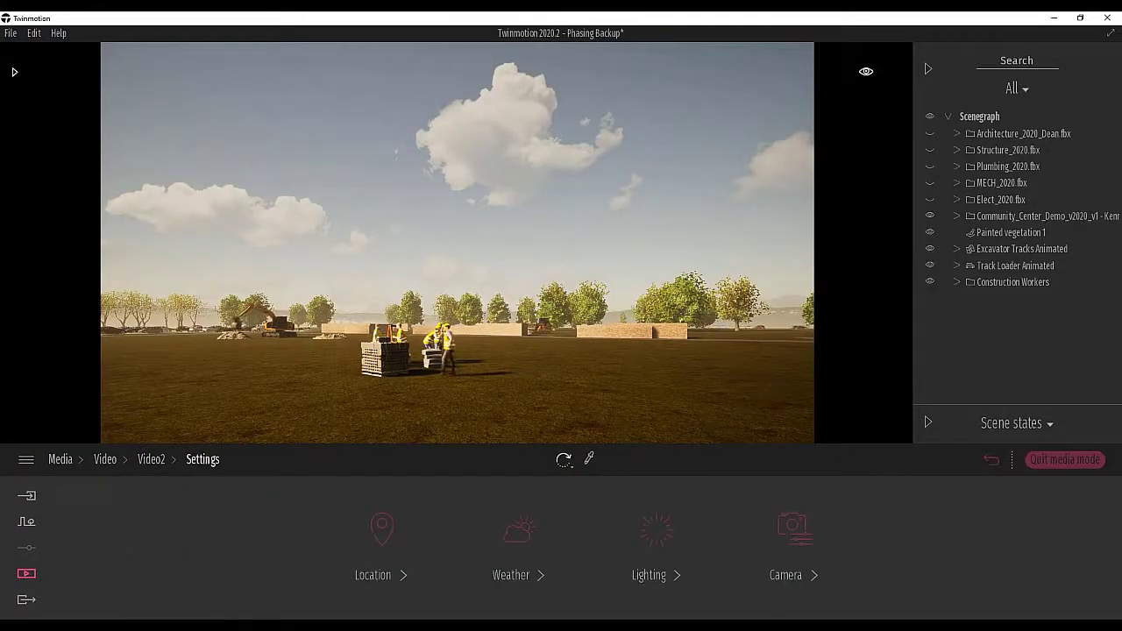
pyautogui.click(151, 459)
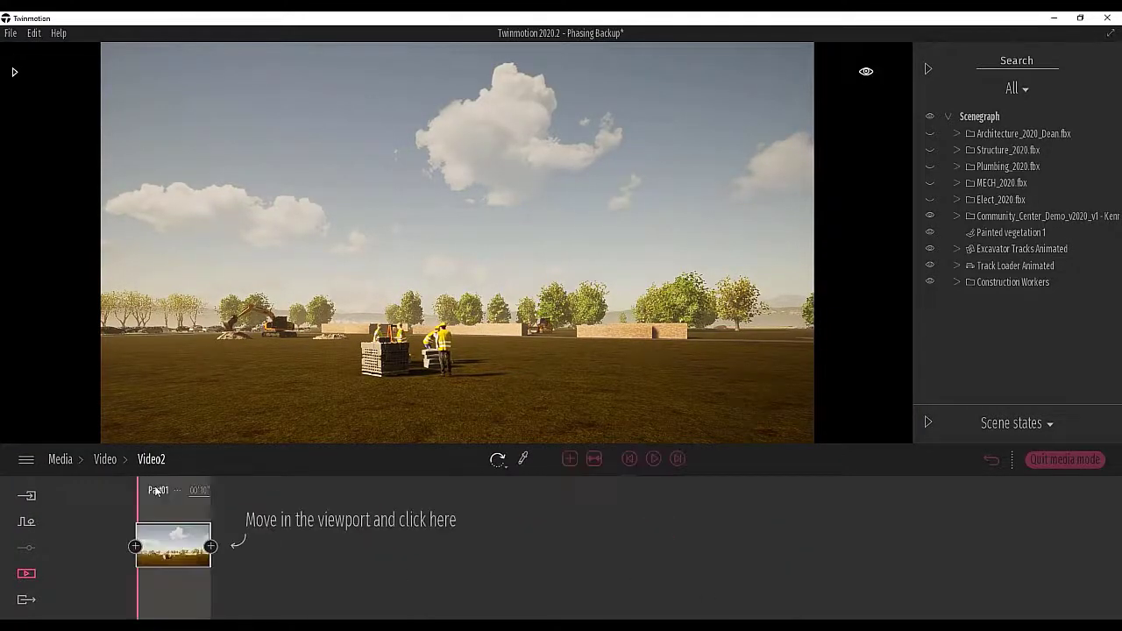
pyautogui.click(164, 517)
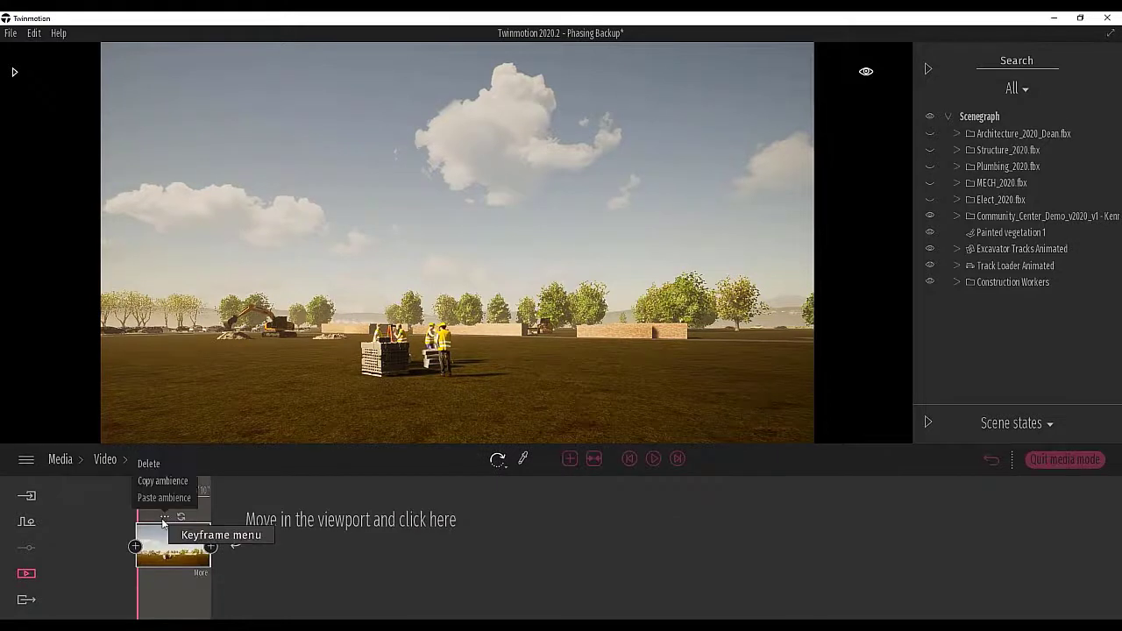
pyautogui.click(200, 574)
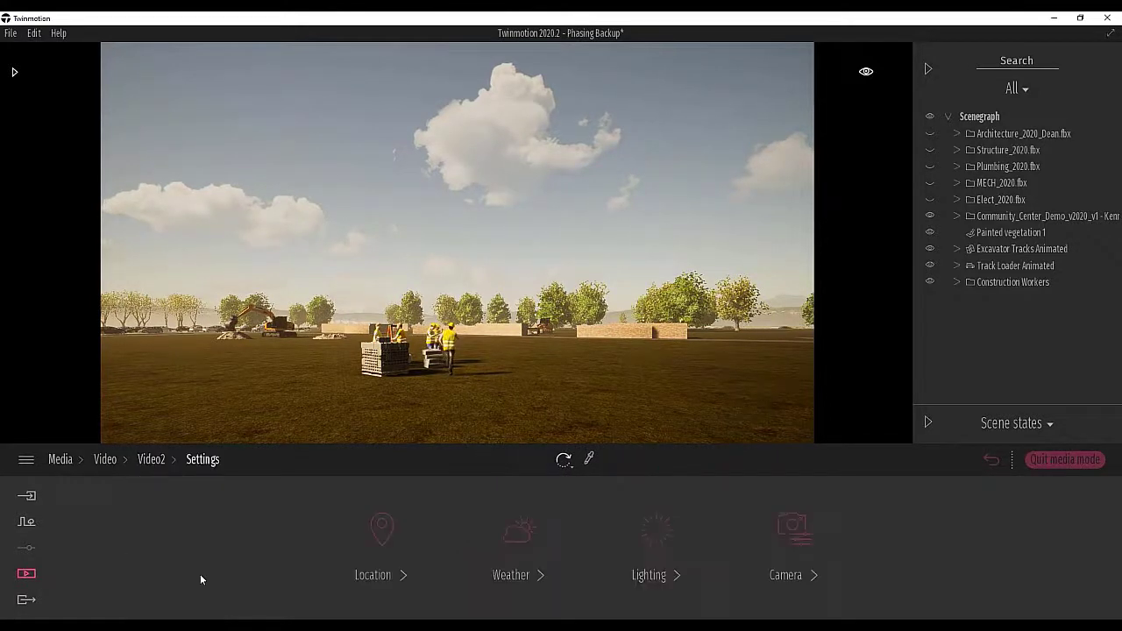
pyautogui.click(1029, 460)
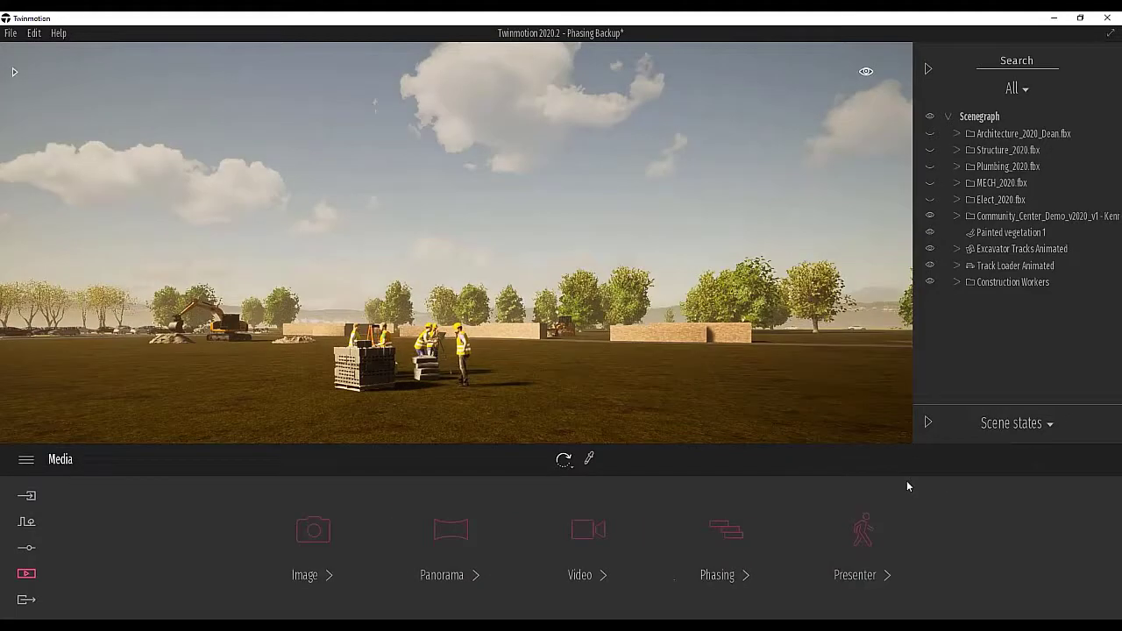
# Check the list of saved phasings, reframe the view around the construction workers, and return to the main media options
pyautogui.click(724, 533)
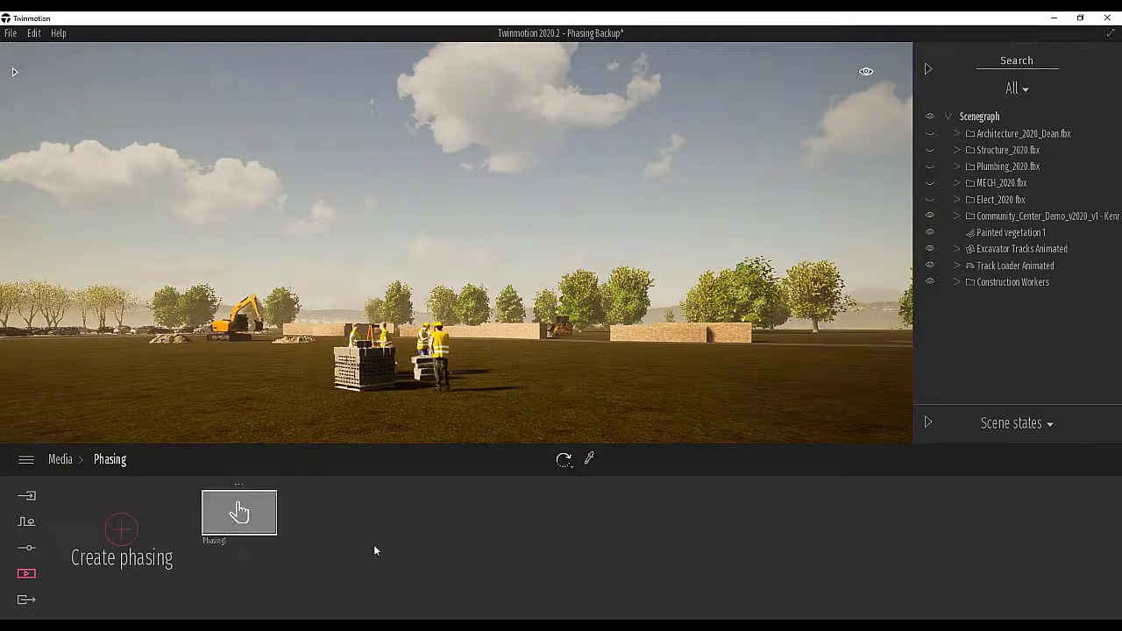
pyautogui.click(61, 460)
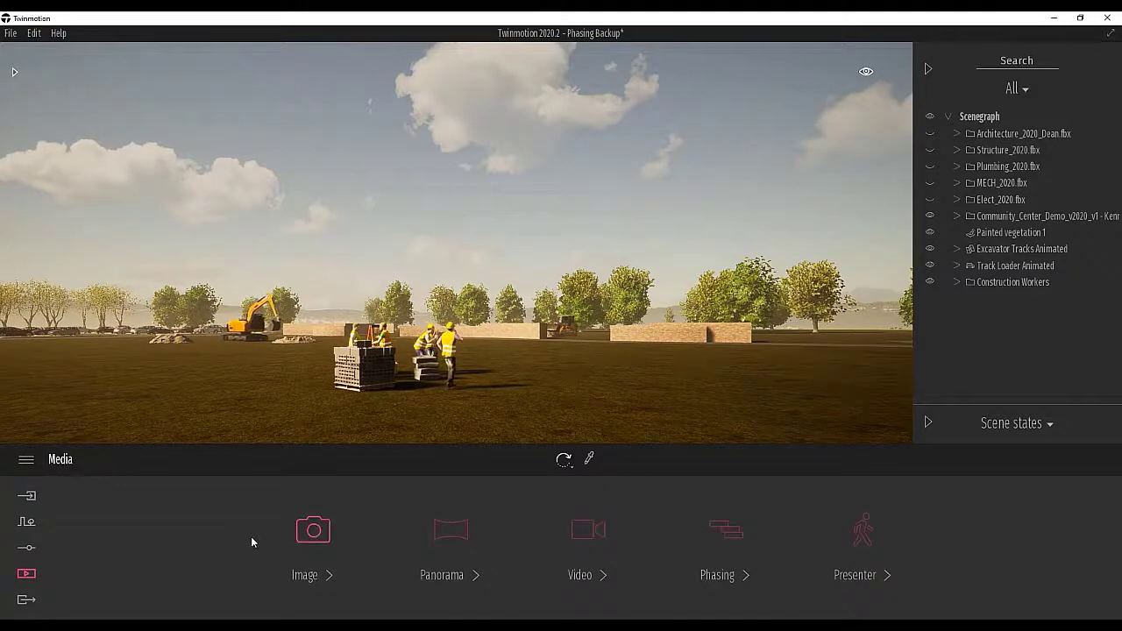
pyautogui.moveTo(558, 367); pyautogui.dragTo(578, 341, button='right')
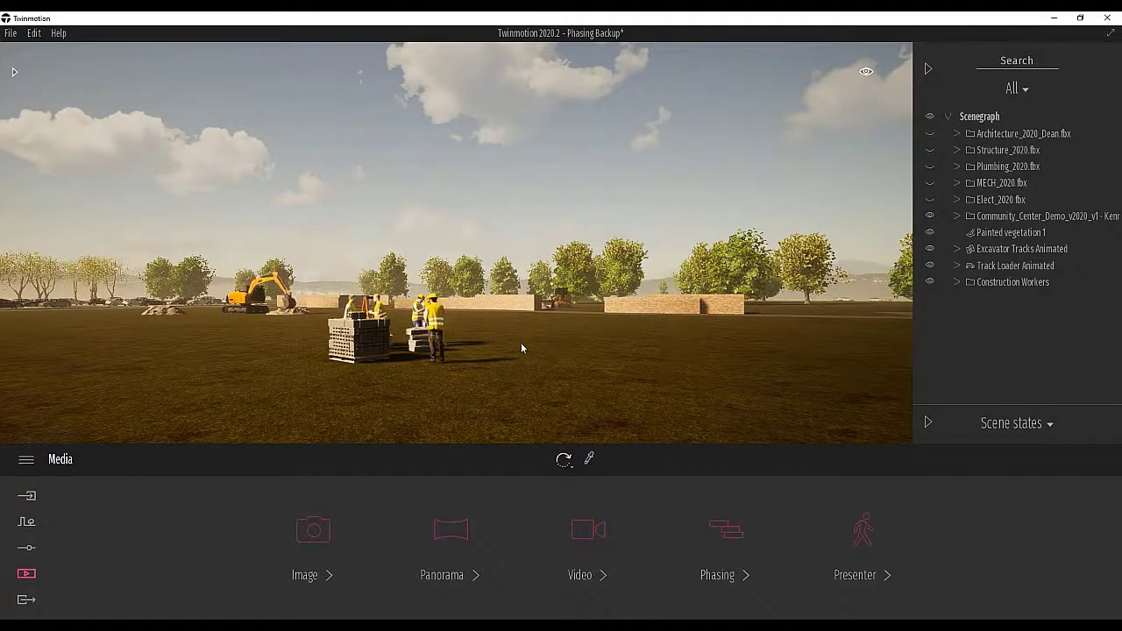
pyautogui.moveTo(522, 344); pyautogui.dragTo(492, 350, button='right')
pyautogui.moveTo(430, 342)
pyautogui.mouseDown(button='middle')
pyautogui.moveTo(439, 352)
pyautogui.moveTo(425, 333)
pyautogui.moveTo(430, 354)
pyautogui.mouseUp(button='middle')
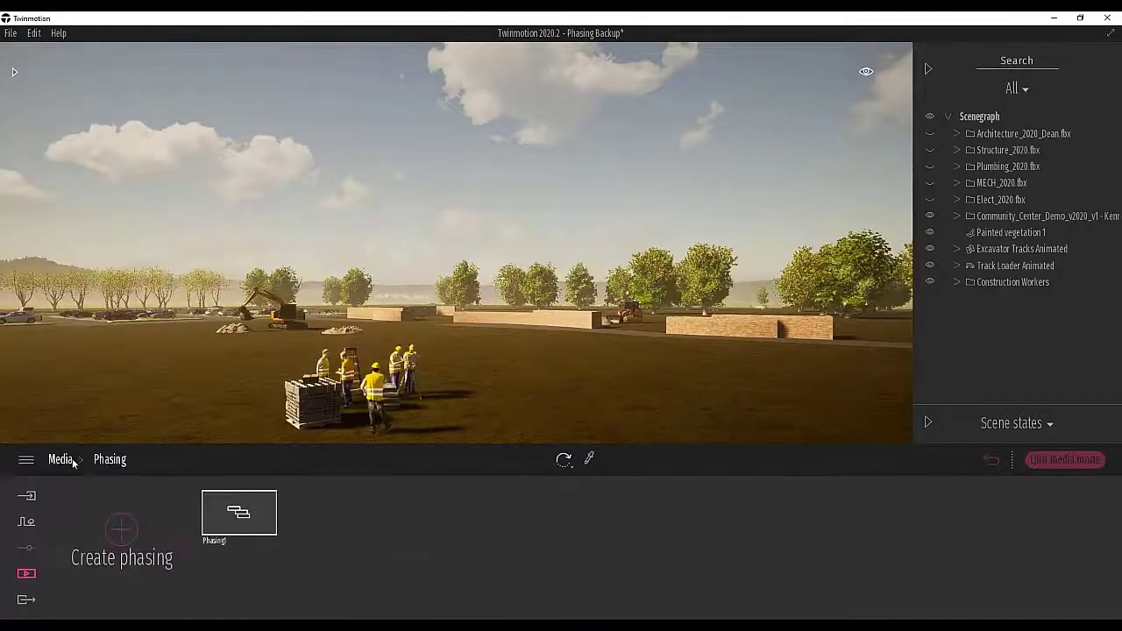
pyautogui.click(1060, 460)
# Place a Note from the library's Tools on the ground near the construction workers and turn on Face camera for it
pyautogui.click(14, 72)
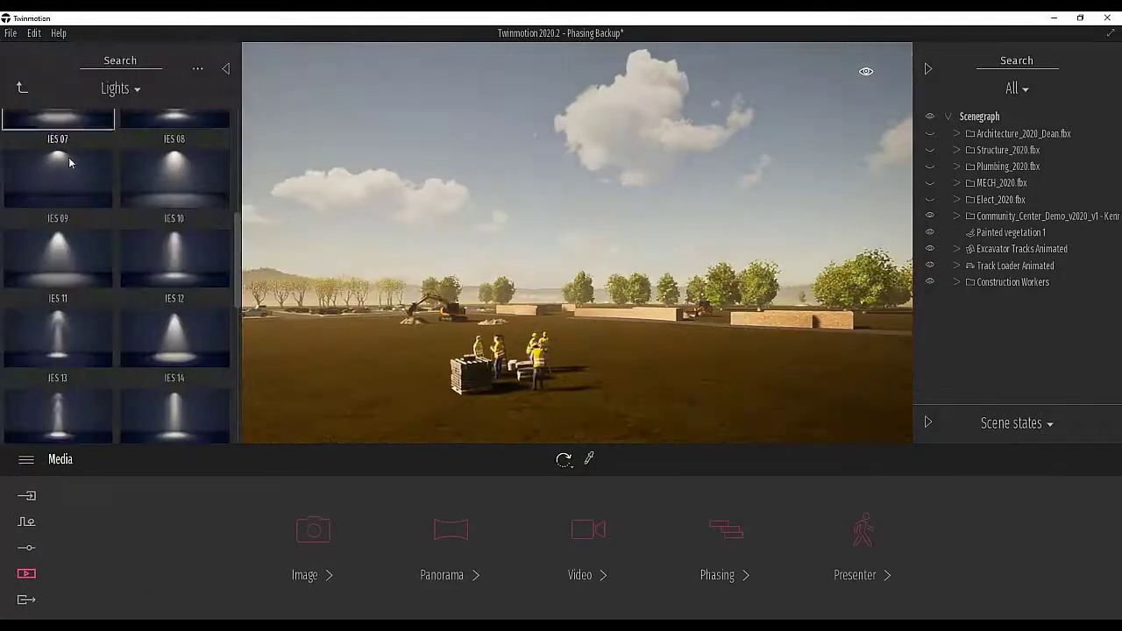
pyautogui.click(123, 123)
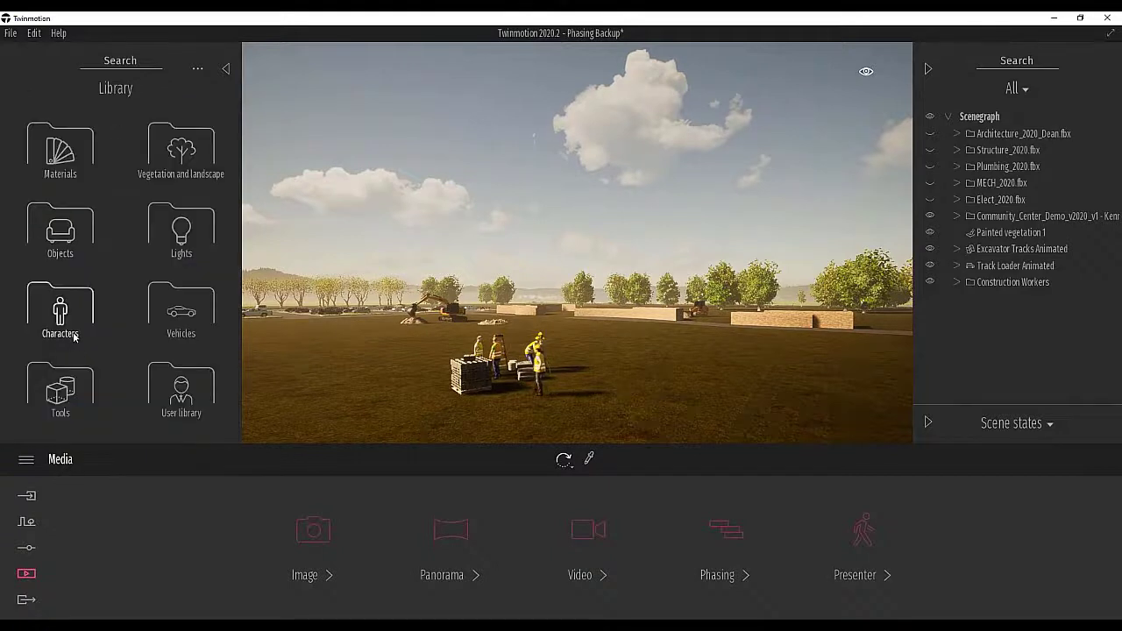
pyautogui.click(76, 389)
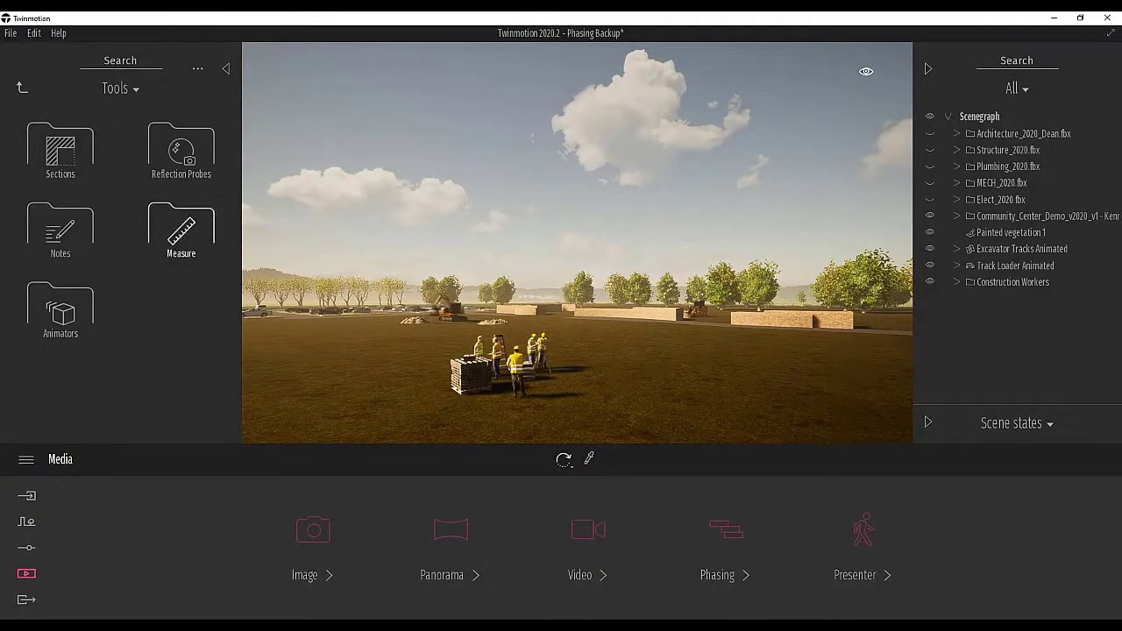
pyautogui.click(61, 239)
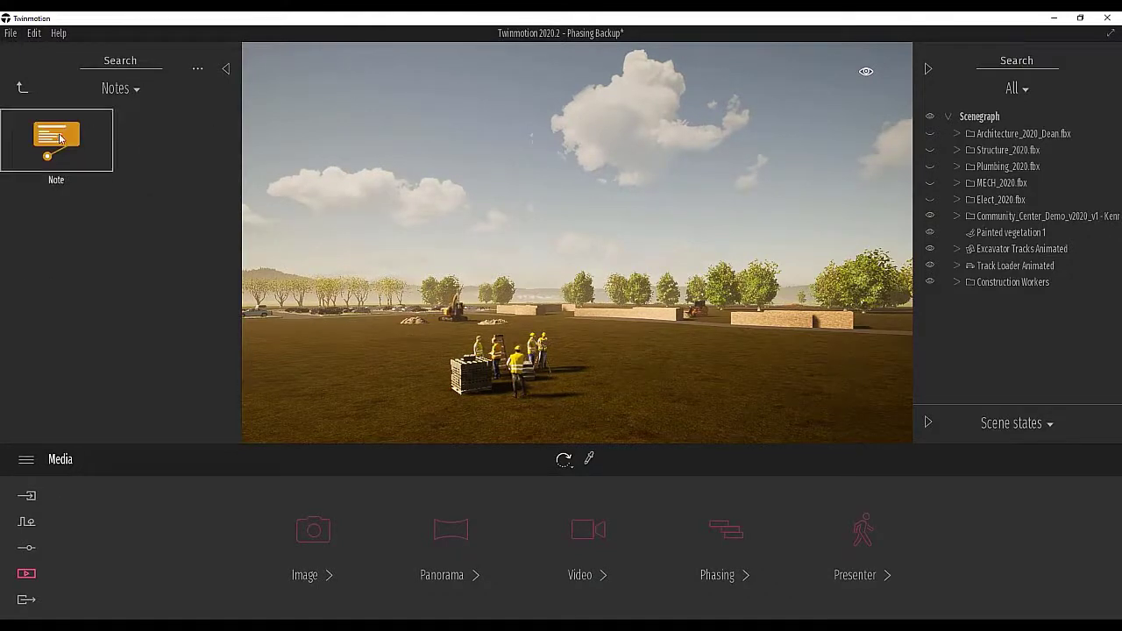
pyautogui.moveTo(56, 135); pyautogui.dragTo(383, 430)
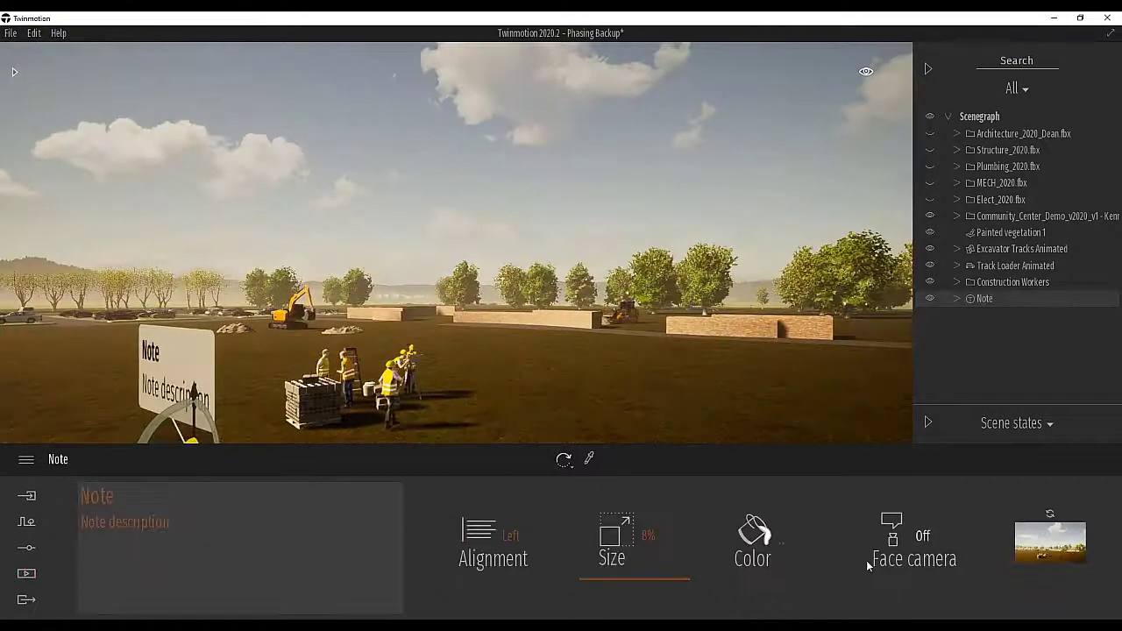
pyautogui.click(896, 531)
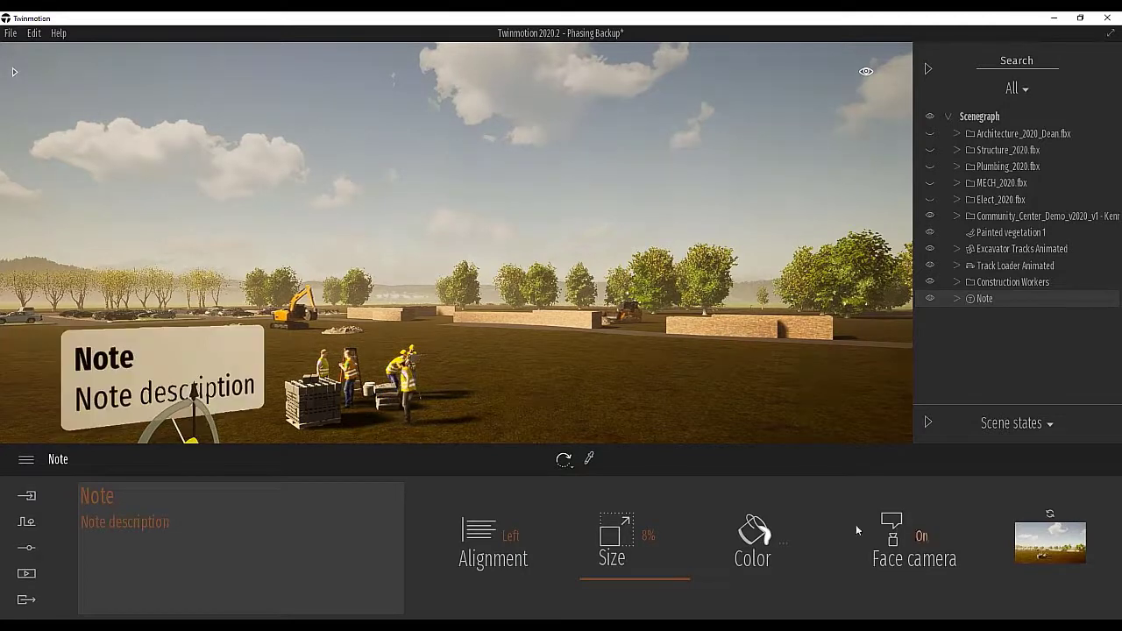
# Title the note with the person's name and set its description to "Change this topo to show phasing"
pyautogui.moveTo(613, 289); pyautogui.dragTo(653, 372, button='right')
pyautogui.press('a')
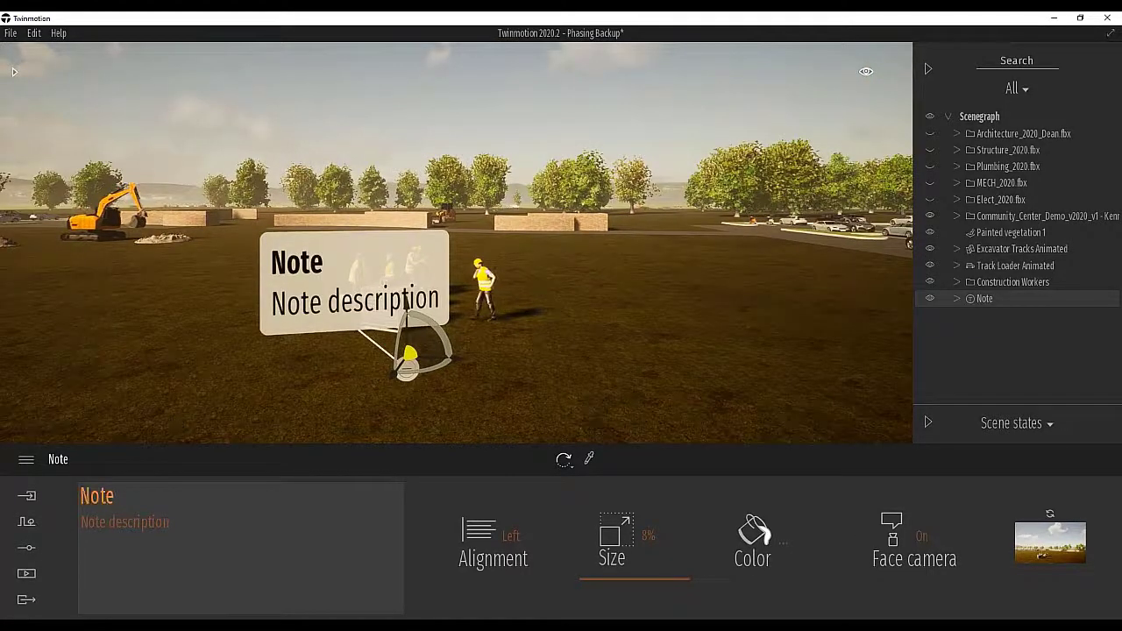
pyautogui.click(97, 495)
pyautogui.write('Lisa')
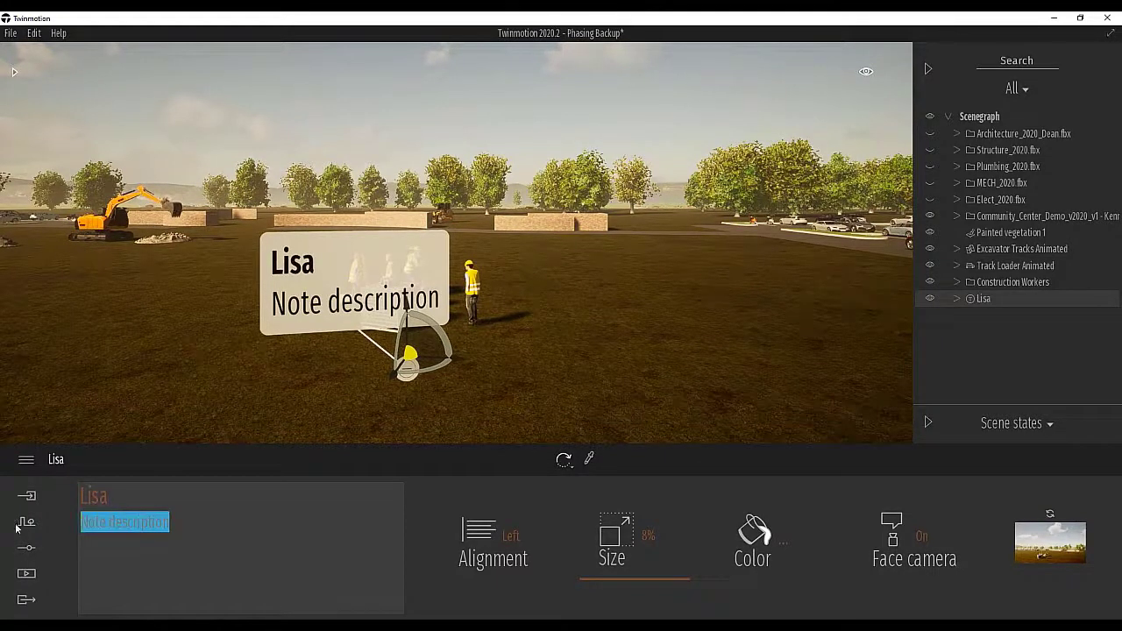
pyautogui.write('Change this ')
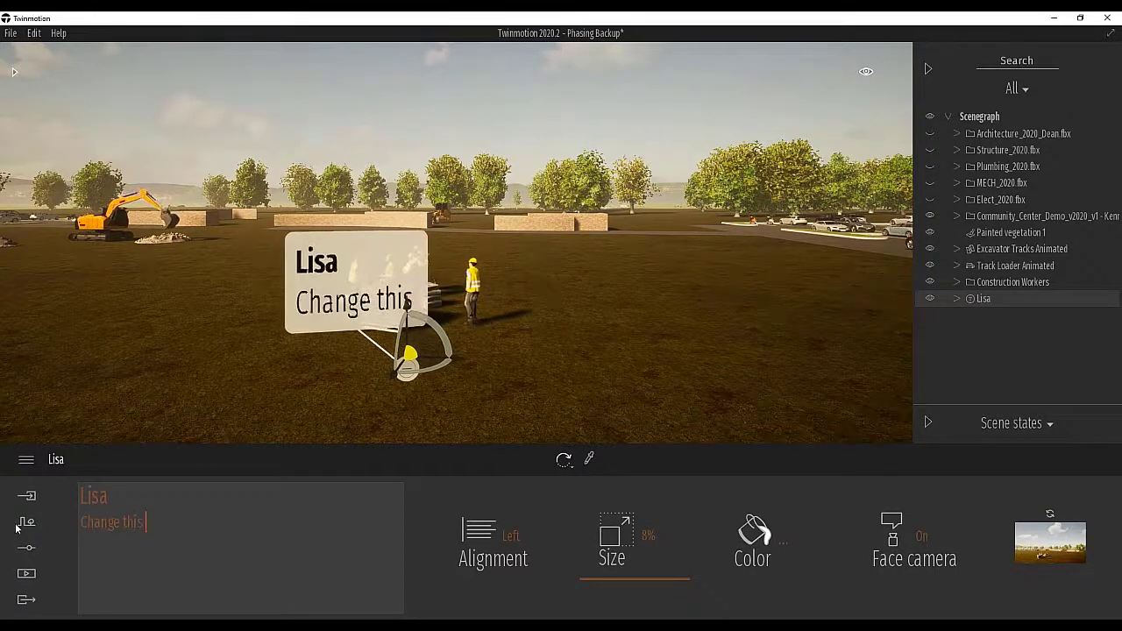
pyautogui.write('topo to s')
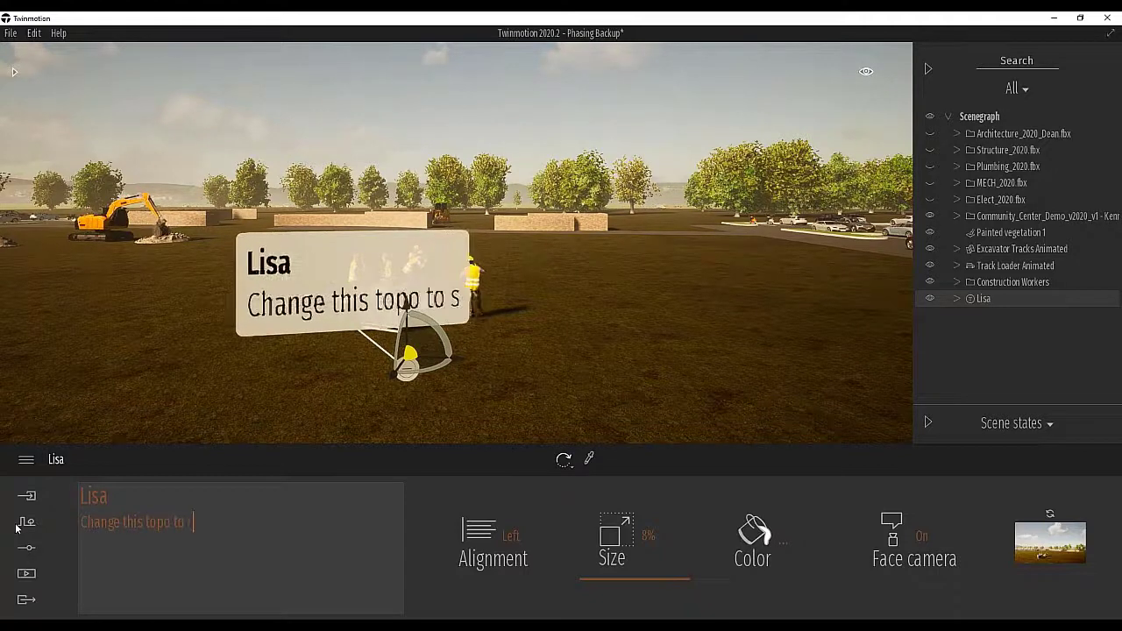
pyautogui.write('how p')
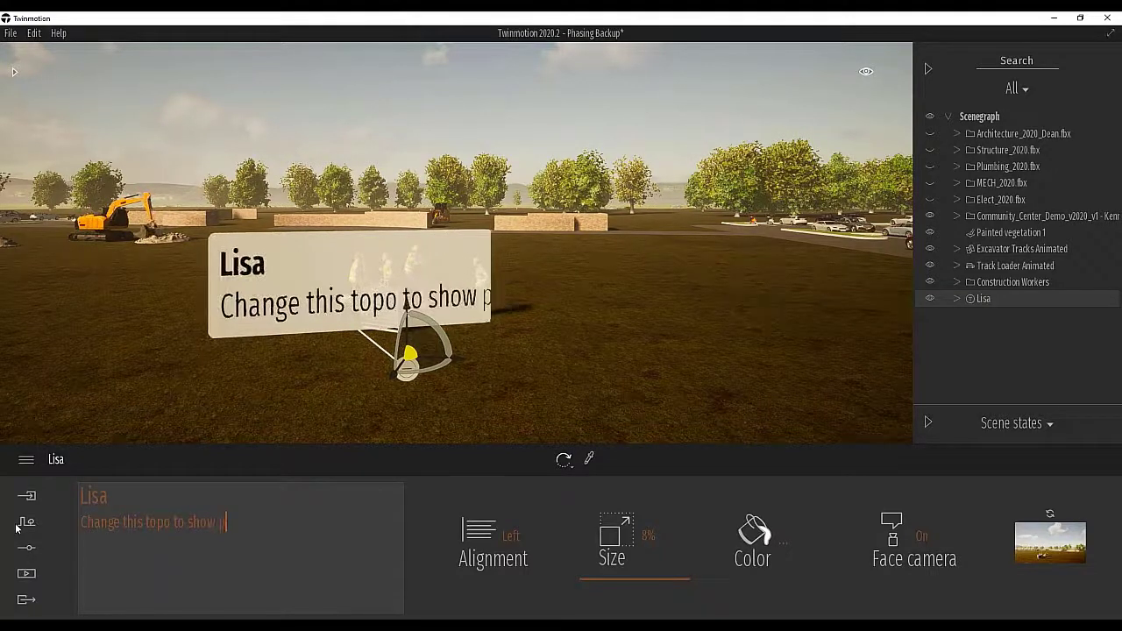
pyautogui.write('hasing')
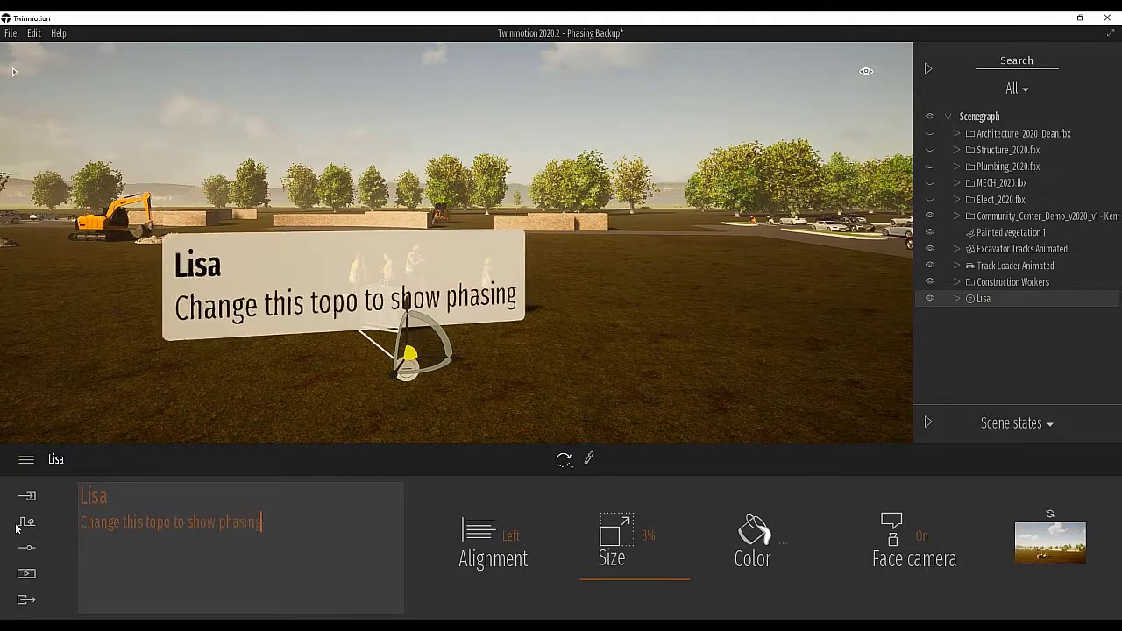
# Collapse the note to its title, view it from another angle, and expand it again to show its description
pyautogui.click(641, 401)
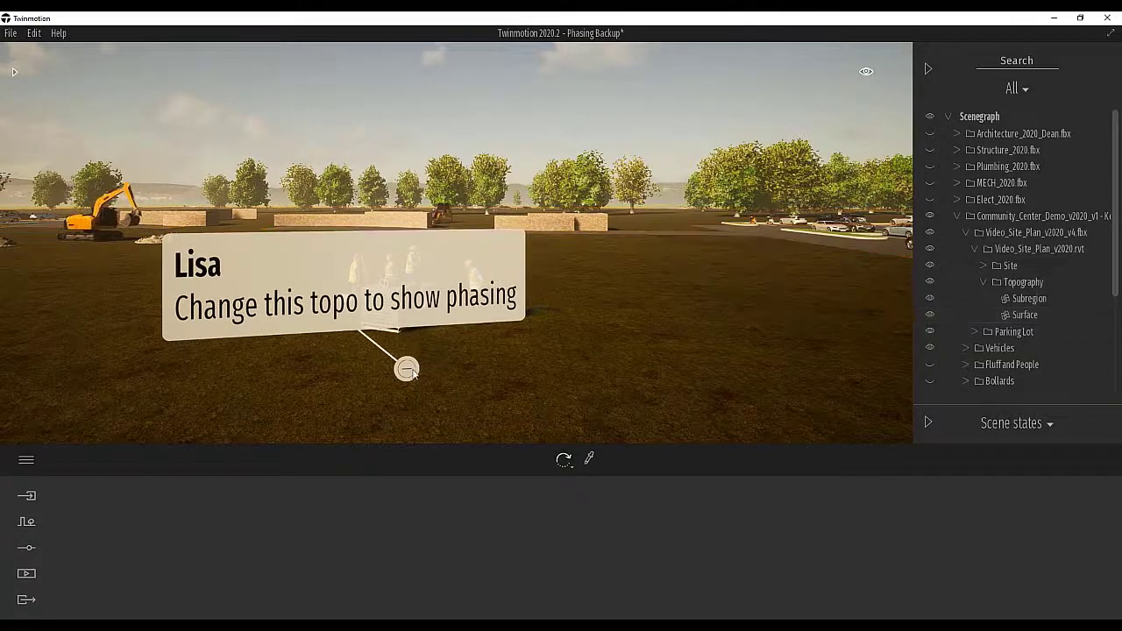
pyautogui.click(406, 372)
pyautogui.moveTo(561, 291); pyautogui.dragTo(377, 363, button='right')
pyautogui.click(317, 315)
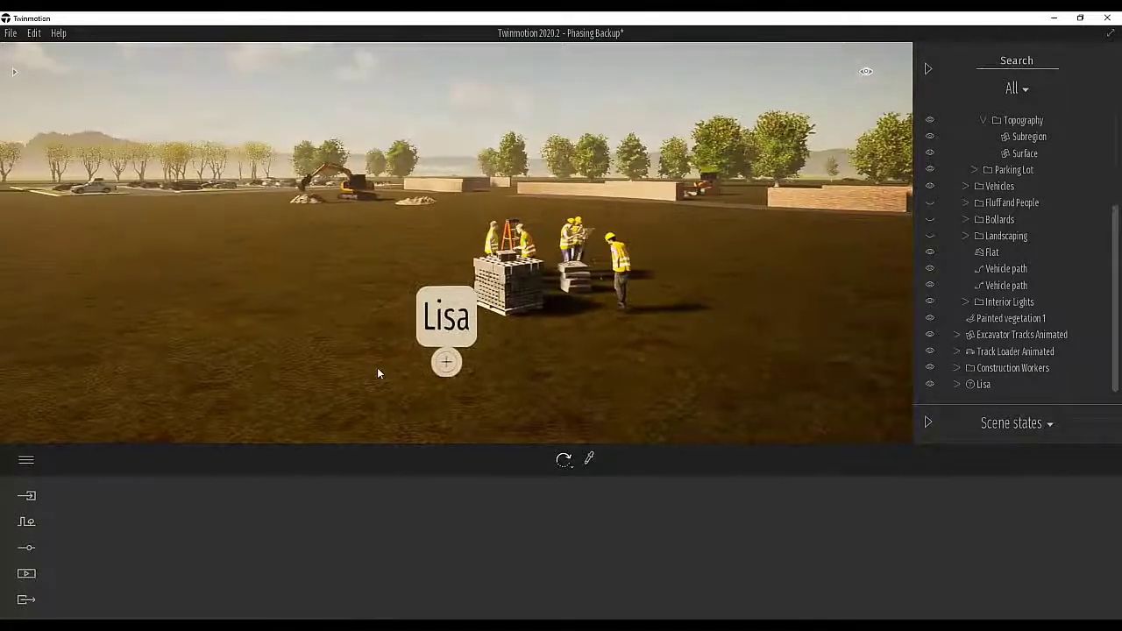
pyautogui.click(444, 363)
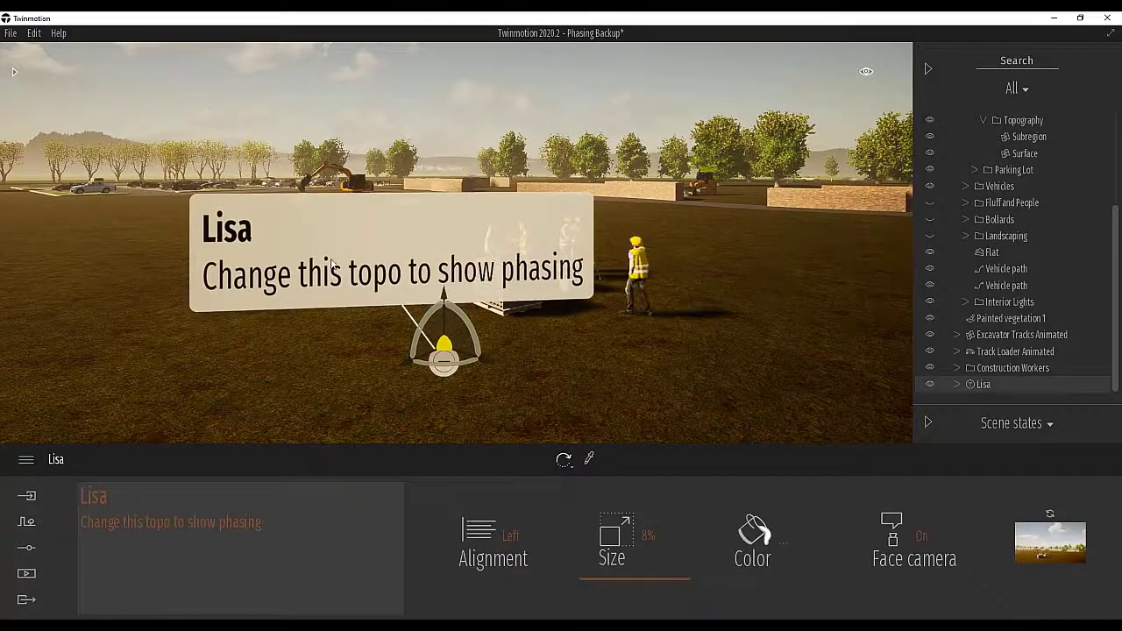
# Try a pale yellow colour, FFF3AB, for the note's background
pyautogui.click(782, 545)
pyautogui.moveTo(448, 321)
pyautogui.mouseDown()
pyautogui.moveTo(447, 350)
pyautogui.moveTo(448, 318)
pyautogui.moveTo(467, 332)
pyautogui.mouseUp()
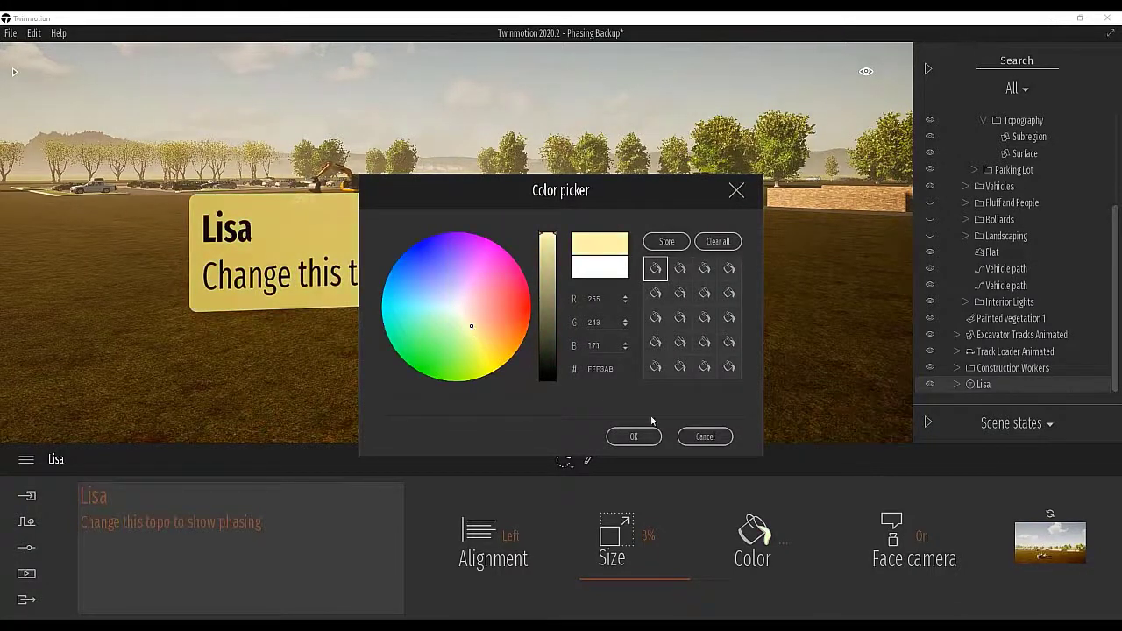
pyautogui.click(709, 438)
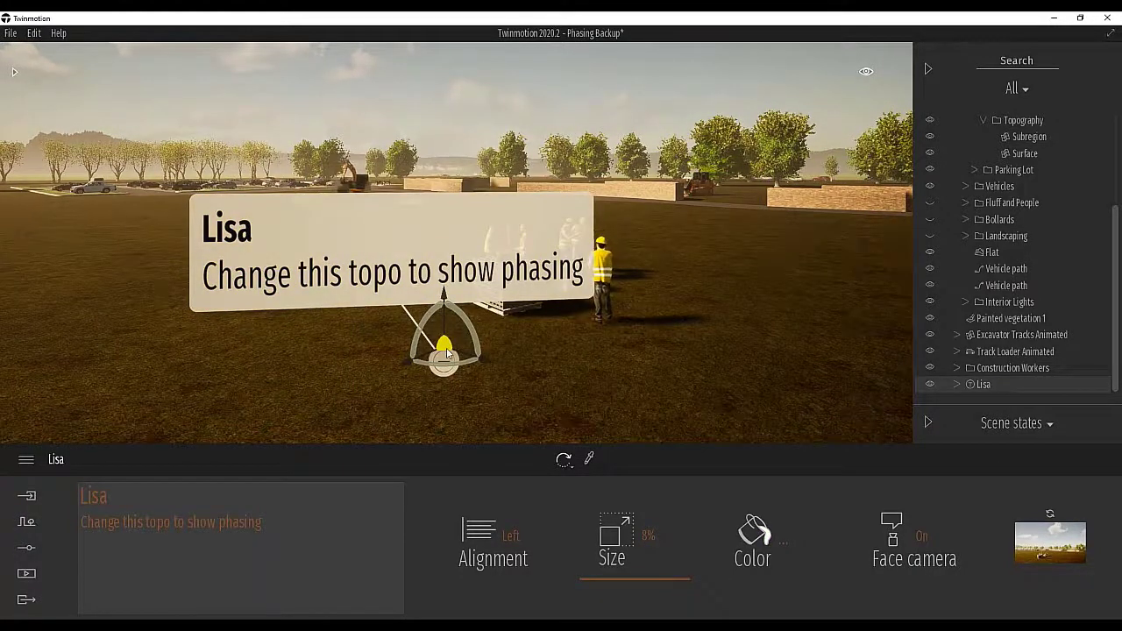
# View the note from shifted camera positions, check the option to export a BCF file, and deselect the note
pyautogui.moveTo(501, 375)
pyautogui.mouseDown(button='right')
pyautogui.moveTo(464, 375)
pyautogui.moveTo(586, 373)
pyautogui.moveTo(501, 373)
pyautogui.mouseUp(button='right')
pyautogui.press('d')
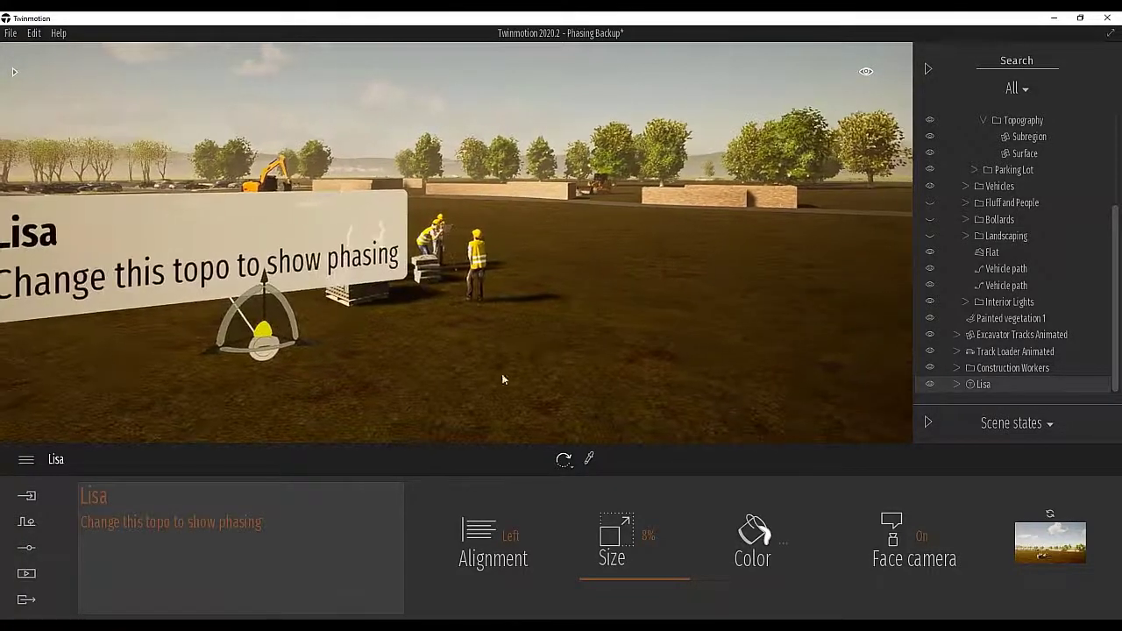
pyautogui.press('a')
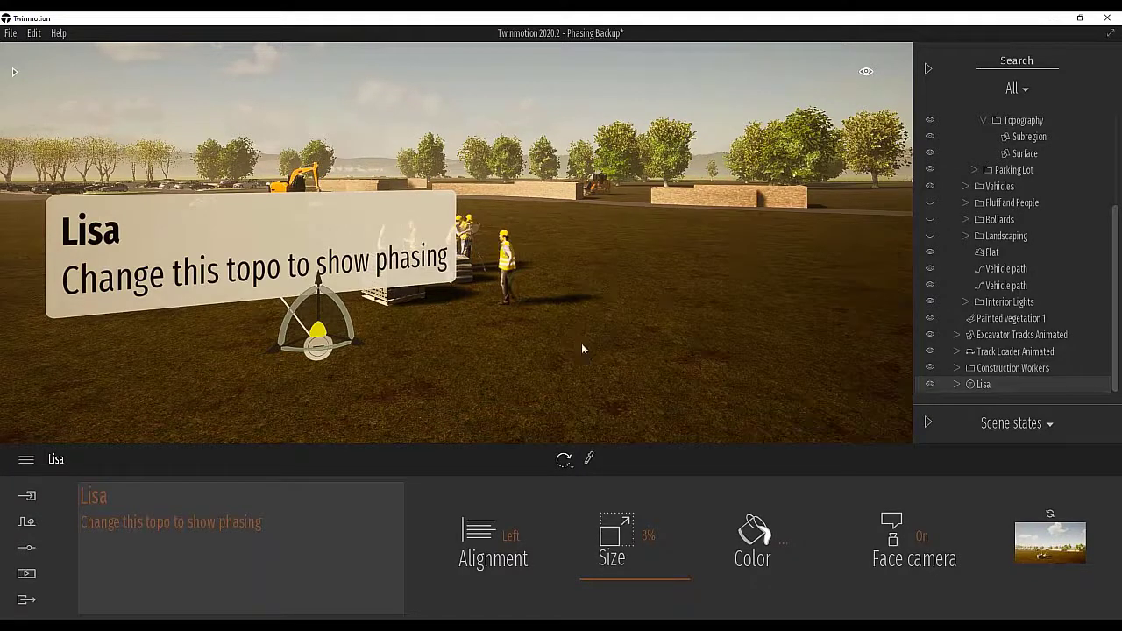
pyautogui.press('a')
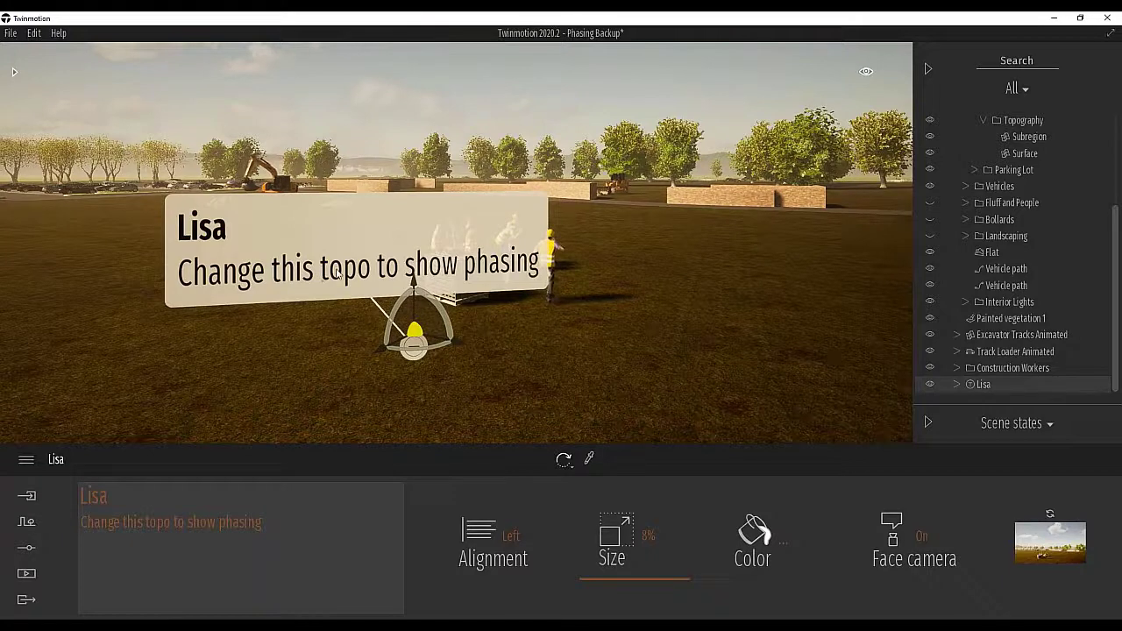
pyautogui.click(10, 33)
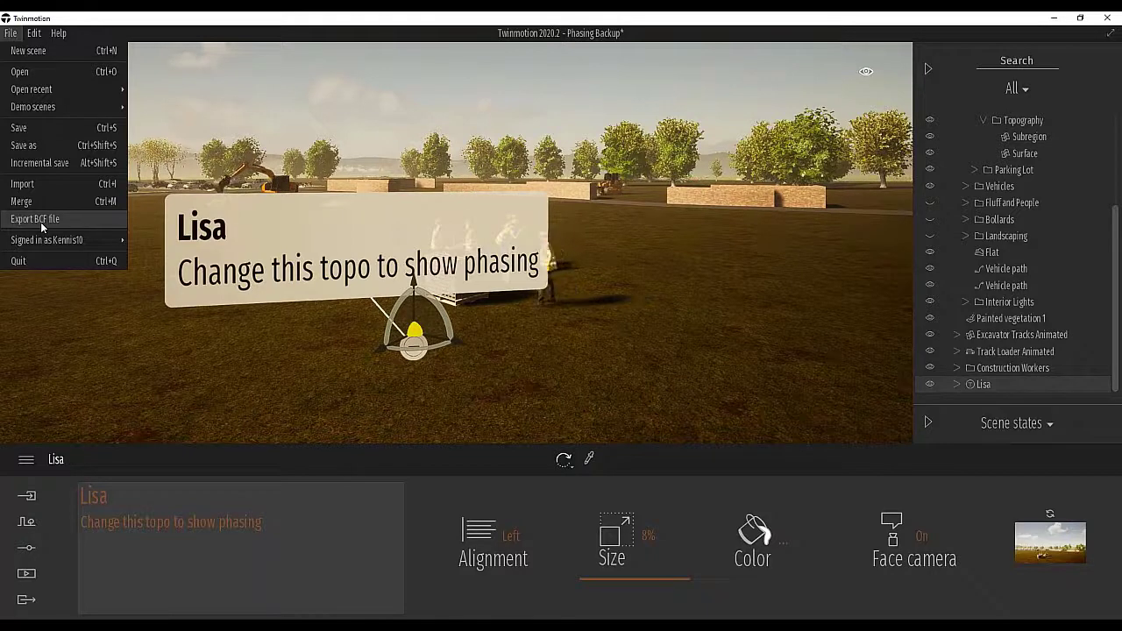
pyautogui.click(397, 323)
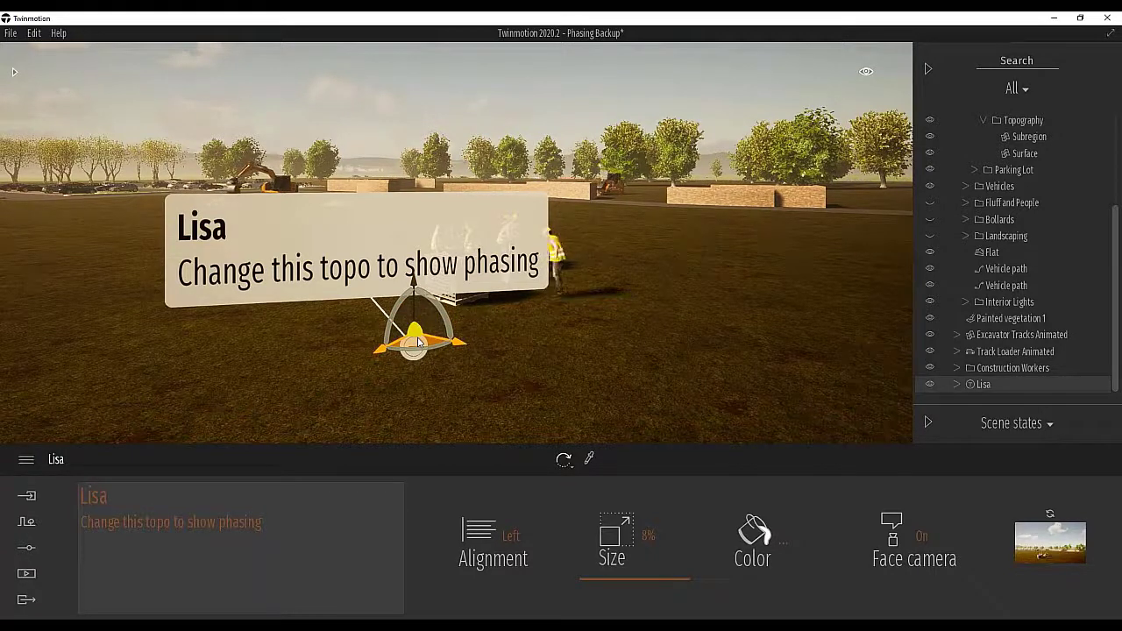
pyautogui.click(426, 116)
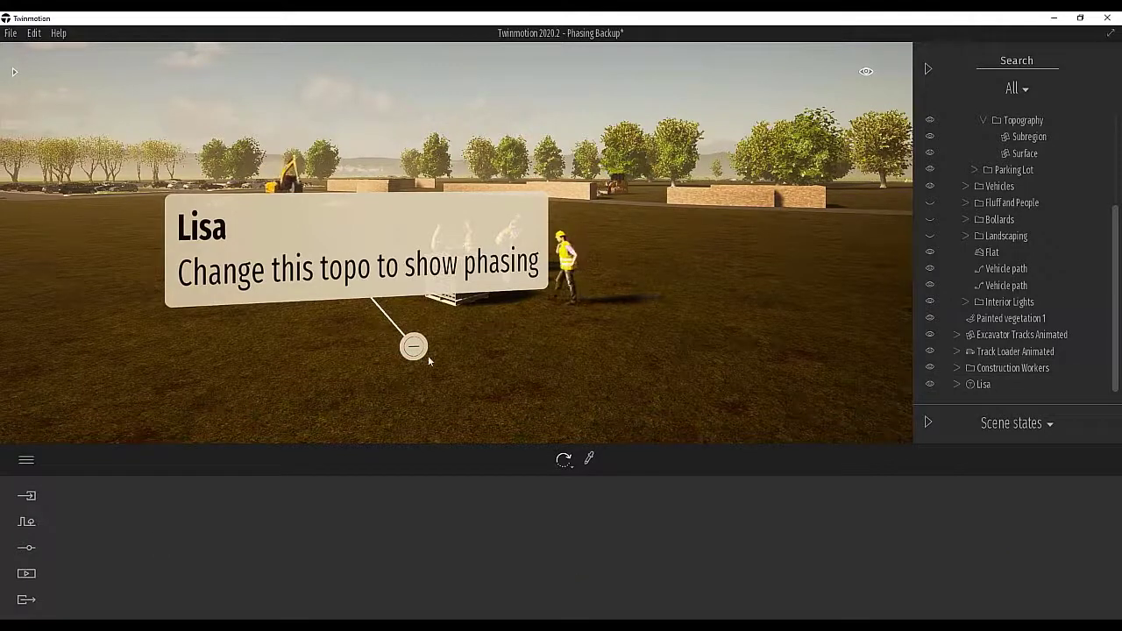
# Open the library's Tools collection, then hide the Architecture_2020_Dean.fbx model and show Structure_2020.fbx in its place
pyautogui.click(14, 72)
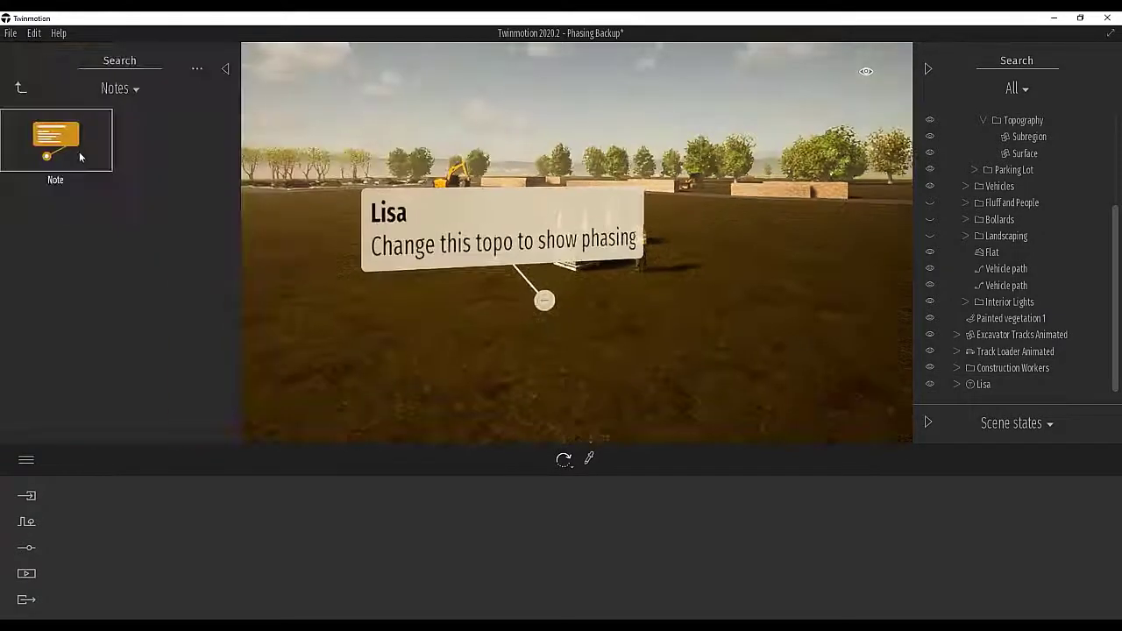
pyautogui.click(21, 88)
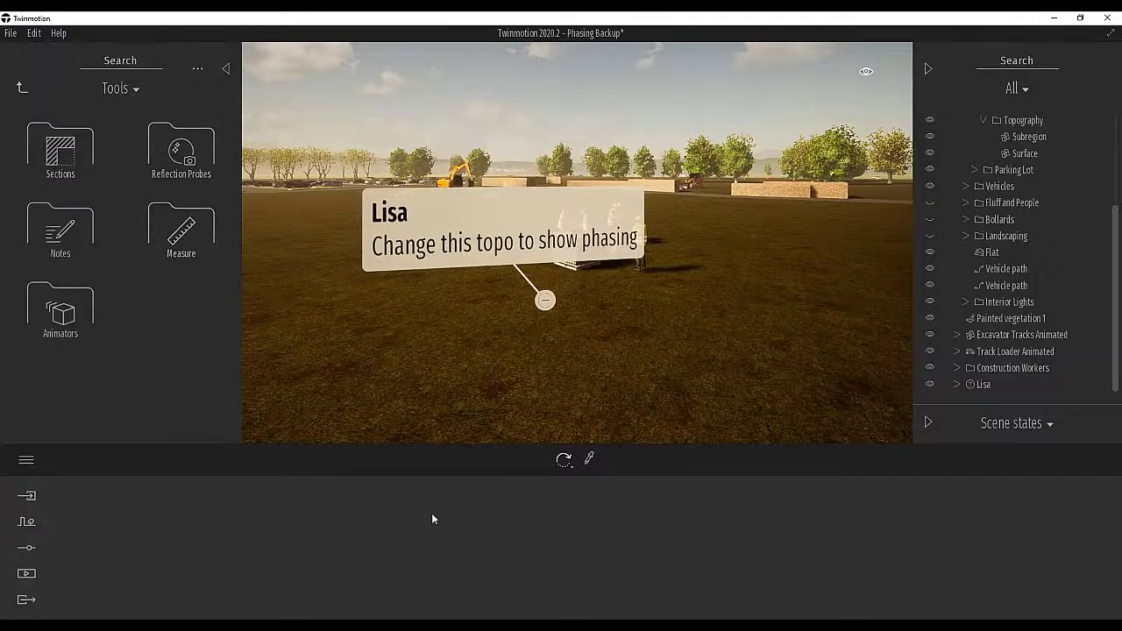
pyautogui.scroll(5, 996, 249)
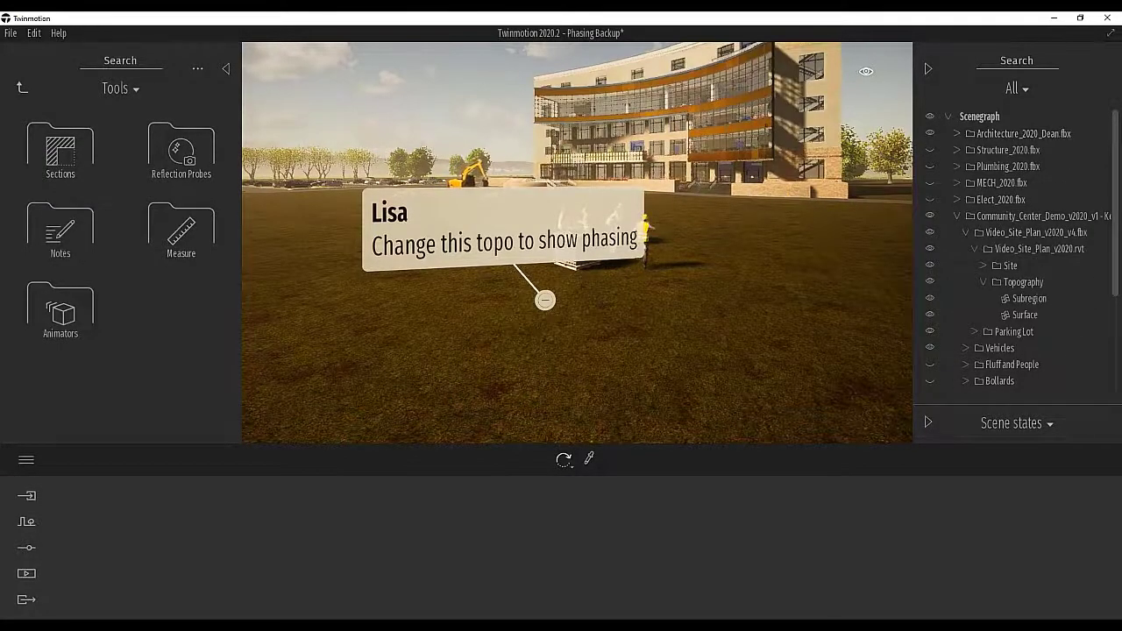
pyautogui.moveTo(813, 193); pyautogui.dragTo(903, 158, button='right')
pyautogui.press('w')
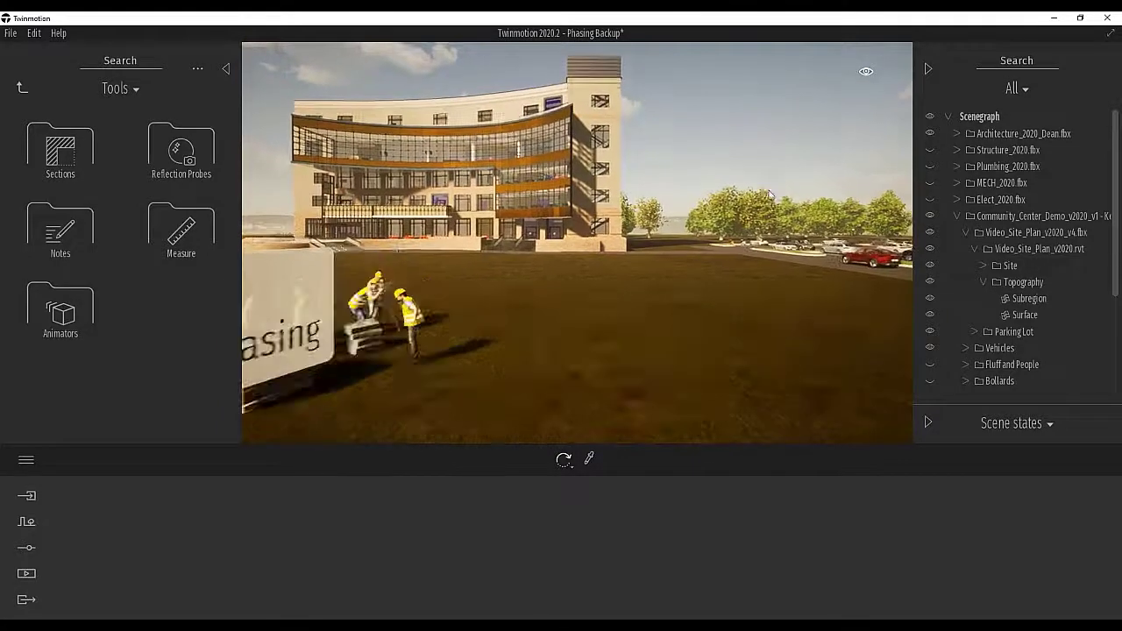
pyautogui.click(929, 133)
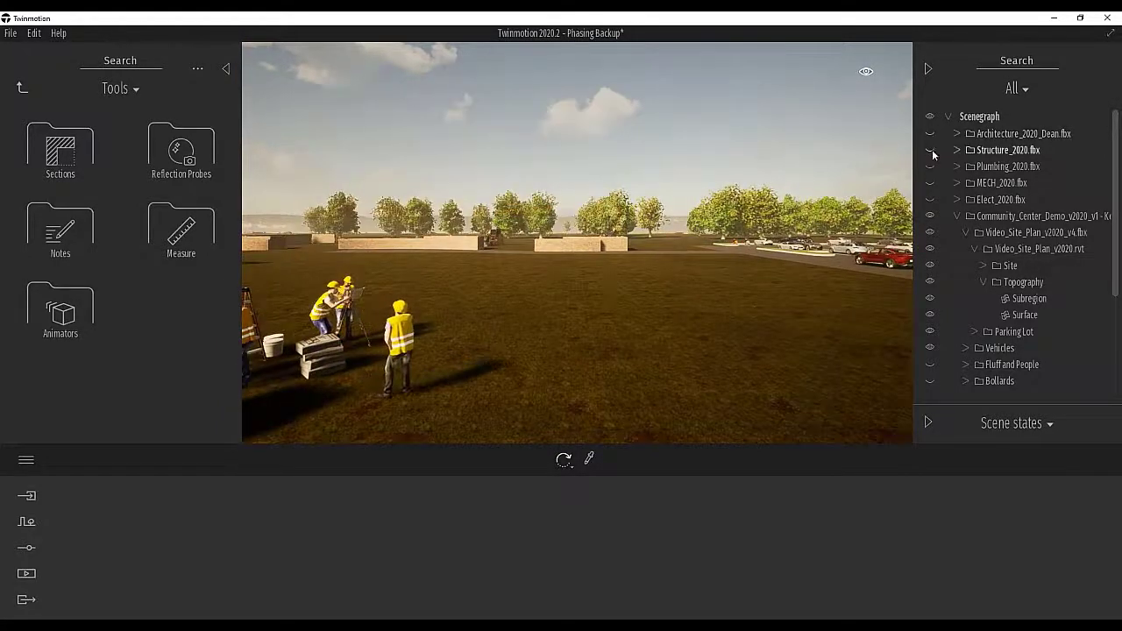
pyautogui.click(930, 150)
# Place a Measure Tool on a steel column inside the structure's ground floor
pyautogui.press('w')
pyautogui.moveTo(577, 243); pyautogui.dragTo(577, 210, button='right')
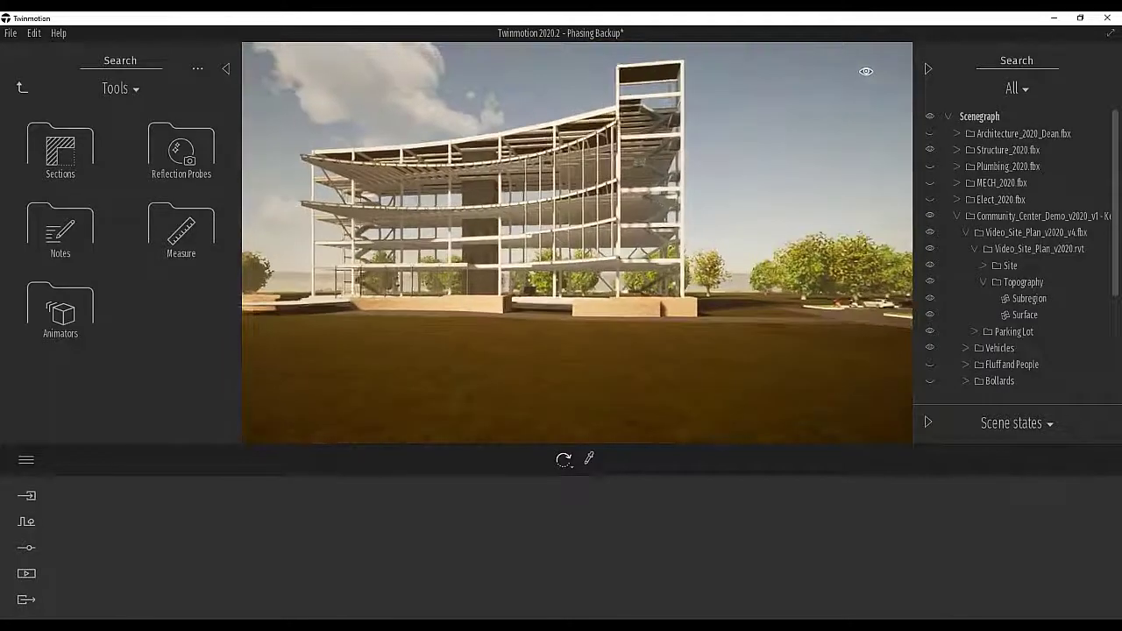
pyautogui.press('w')
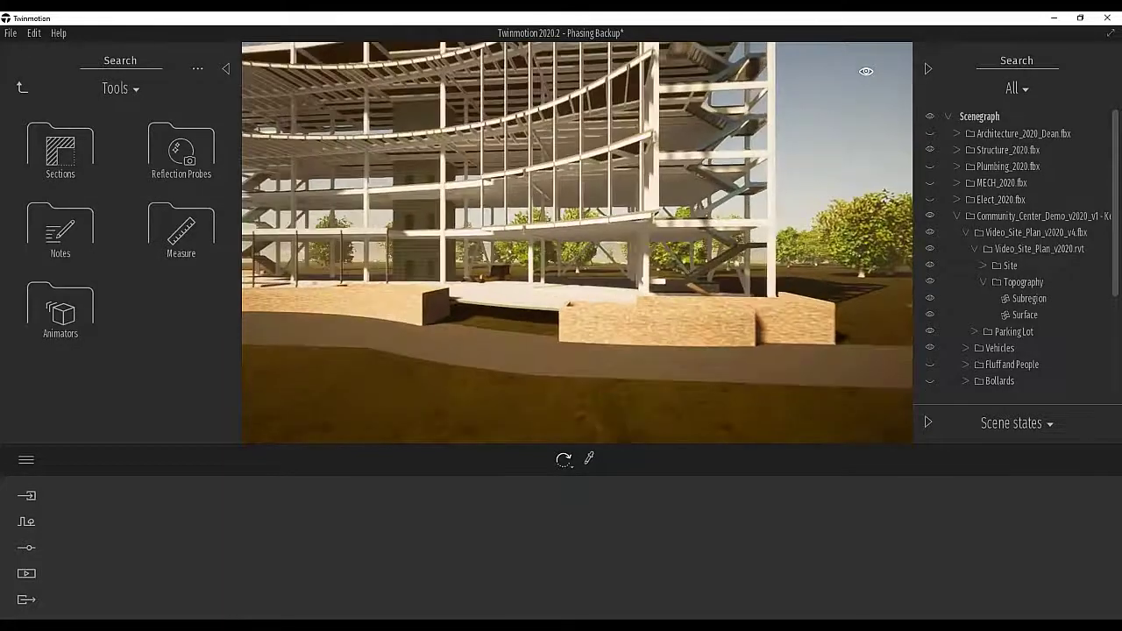
pyautogui.press('w')
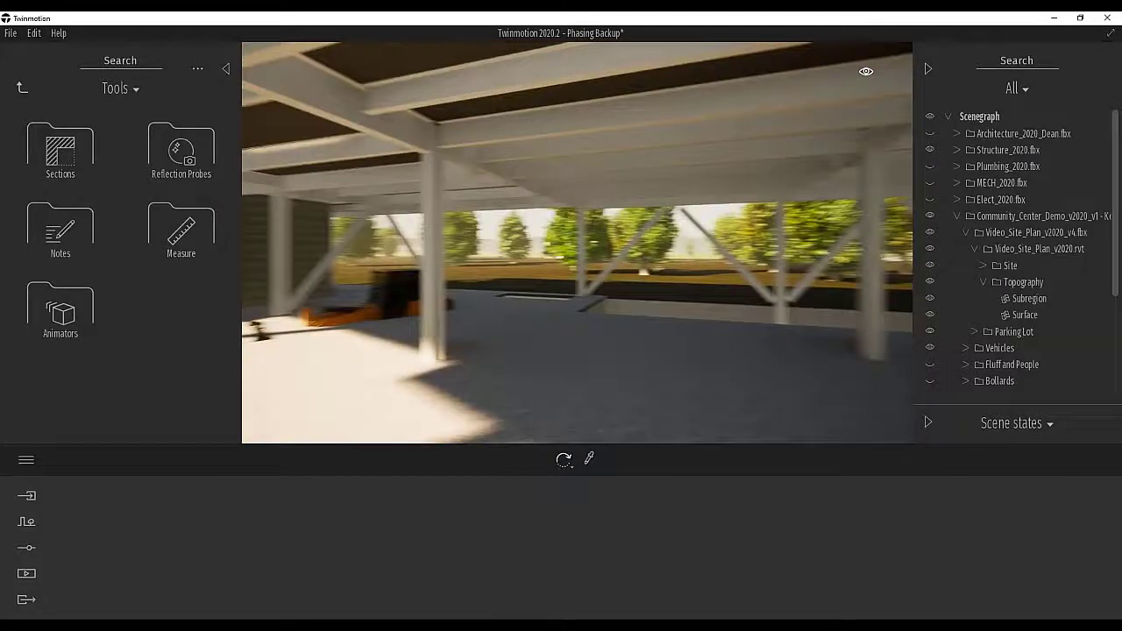
pyautogui.press('w')
pyautogui.moveTo(561, 151); pyautogui.dragTo(420, 158, button='right')
pyautogui.click(180, 230)
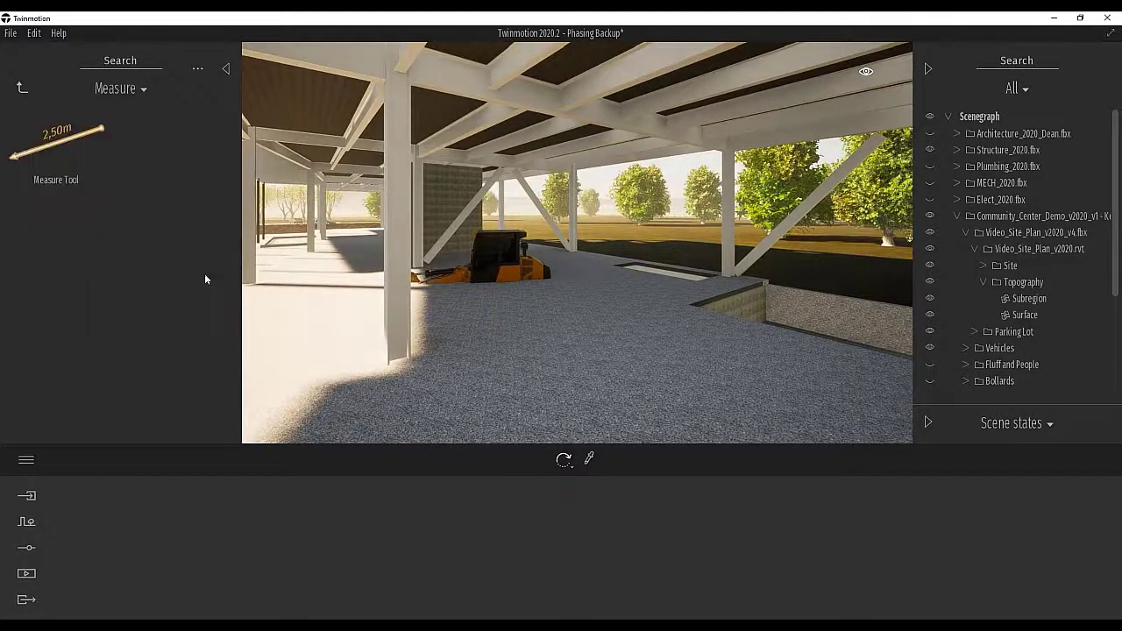
pyautogui.click(57, 146)
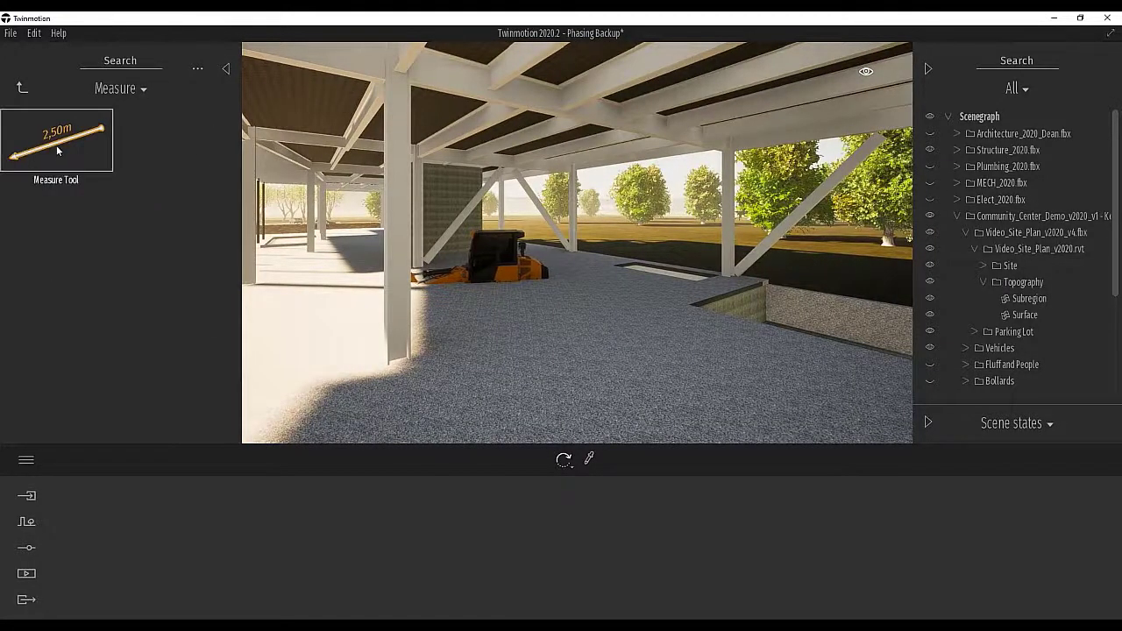
pyautogui.click(399, 219)
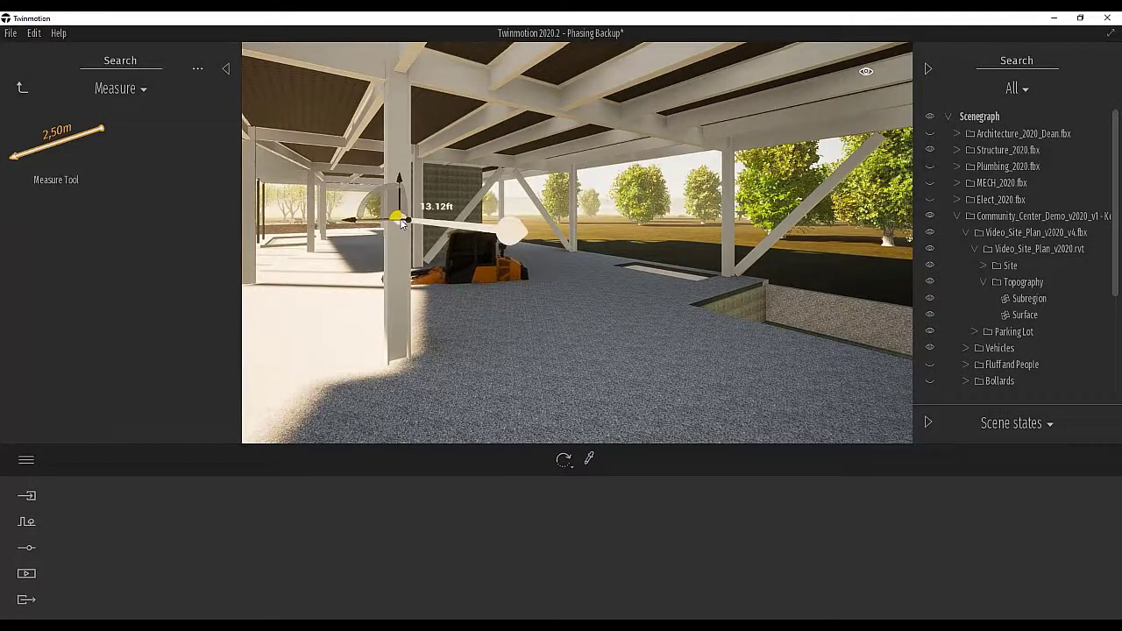
# Move the measurement's origin from the column down to the floor slab so it measures the height to the structure above
pyautogui.press('a')
pyautogui.moveTo(443, 300); pyautogui.dragTo(609, 298, button='right')
pyautogui.keyDown('shift'); pyautogui.moveTo(609, 298); pyautogui.dragTo(535, 295, button='middle'); pyautogui.keyUp('shift')
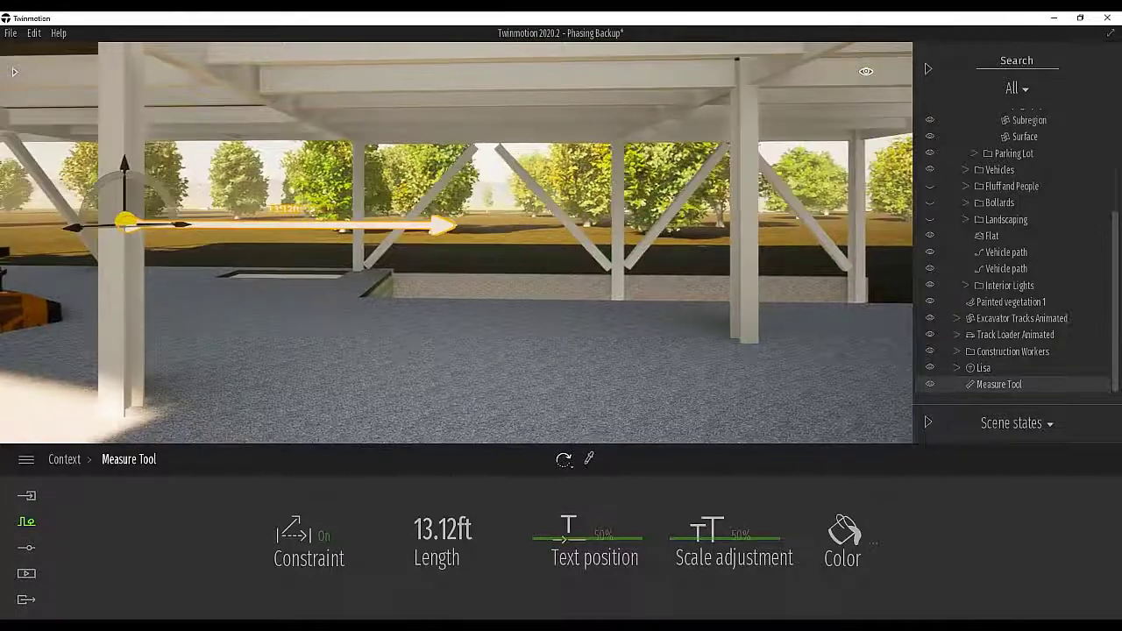
pyautogui.moveTo(535, 294); pyautogui.dragTo(350, 258, button='right')
pyautogui.press('d')
pyautogui.moveTo(264, 207); pyautogui.dragTo(455, 445)
pyautogui.press('s')
pyautogui.moveTo(567, 284); pyautogui.dragTo(537, 378, button='right')
pyautogui.press('w')
pyautogui.press('d')
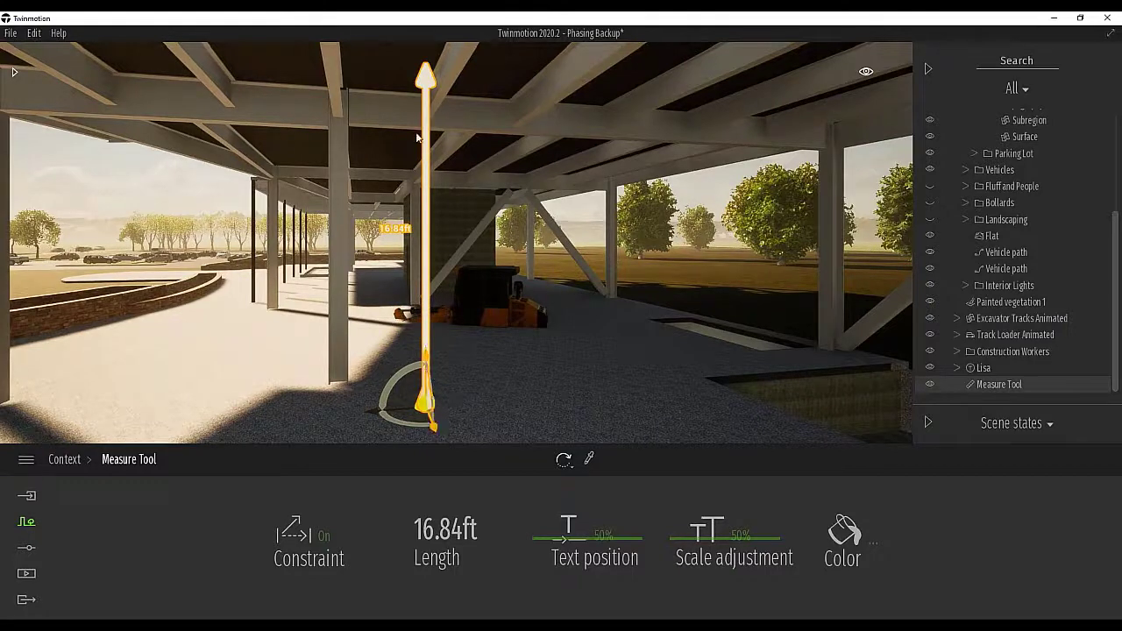
# Examine the vertical measurement and its length label from closer, farther and shifted camera positions
pyautogui.moveTo(492, 190); pyautogui.dragTo(528, 186, button='right')
pyautogui.press('a')
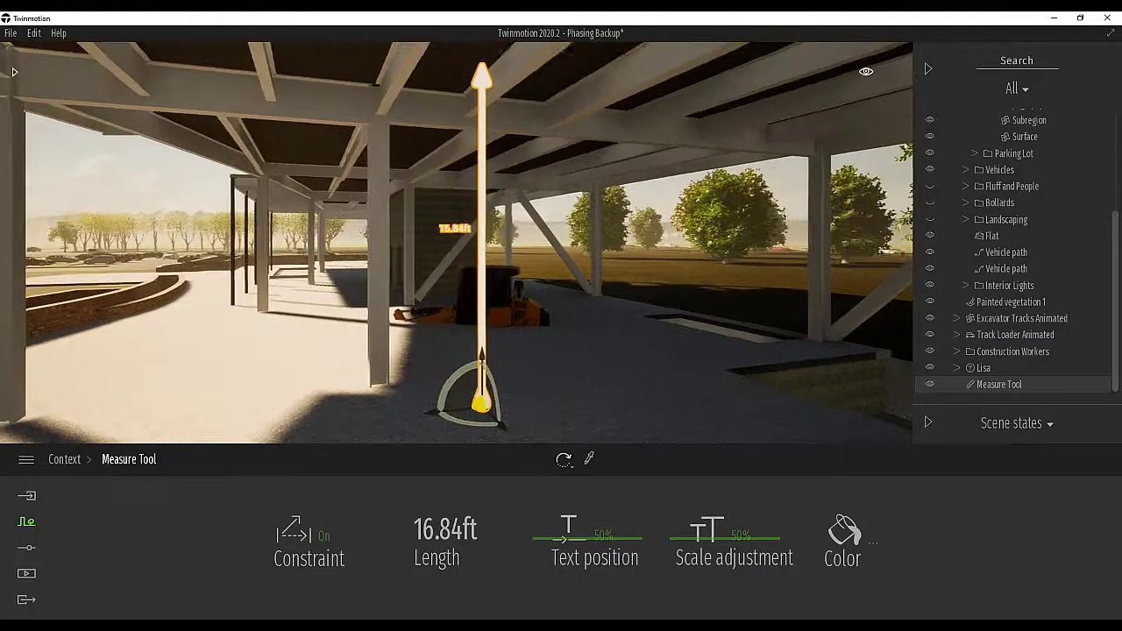
pyautogui.press('w')
pyautogui.scroll(3, 482, 200)
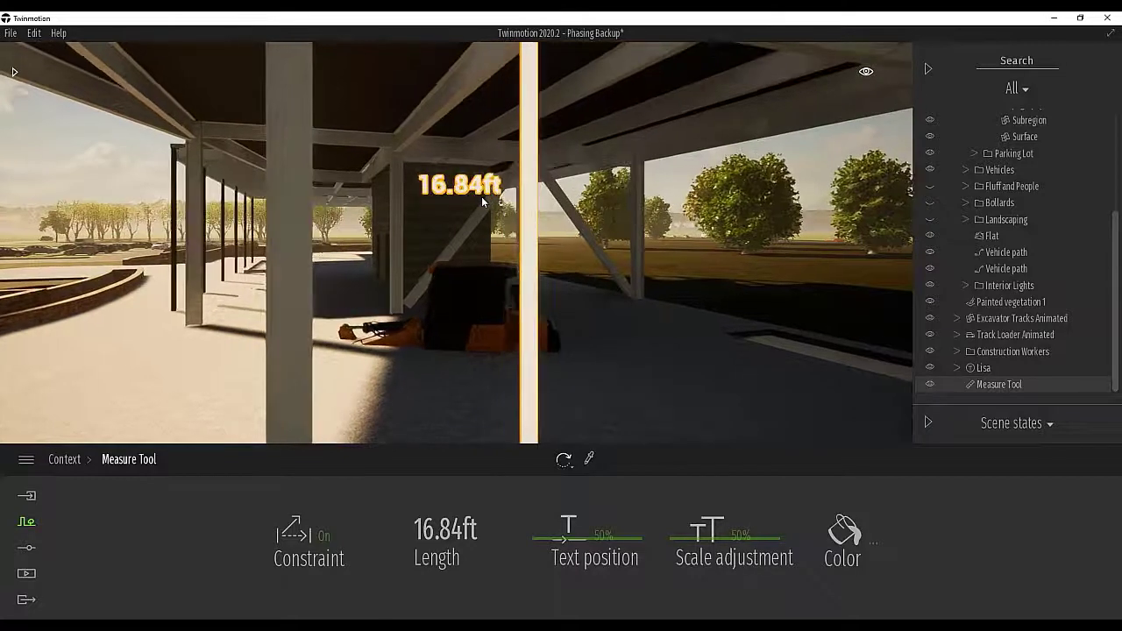
pyautogui.scroll(-2, 489, 205)
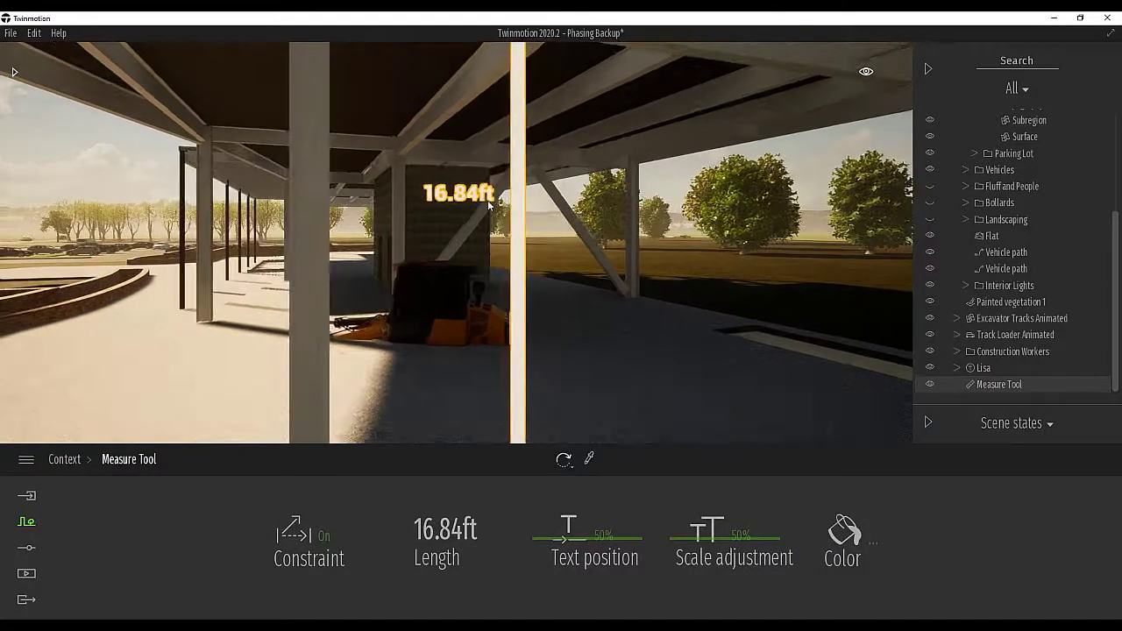
pyautogui.scroll(-3, 533, 261)
pyautogui.scroll(-3, 539, 287)
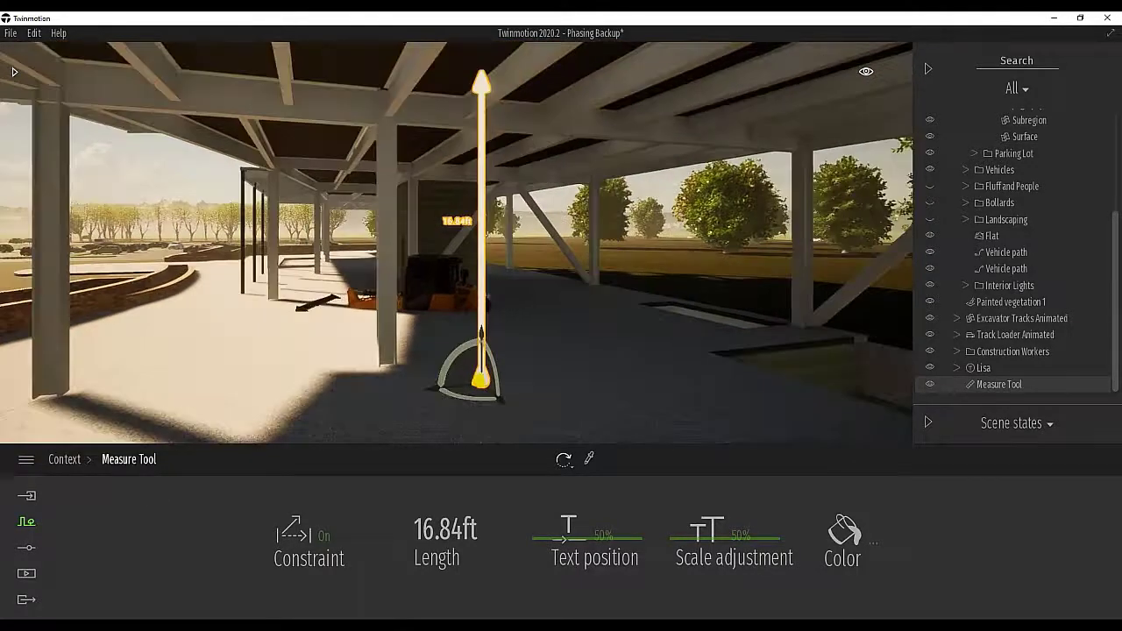
pyautogui.moveTo(539, 286); pyautogui.dragTo(599, 307, button='right')
pyautogui.scroll(2, 539, 287)
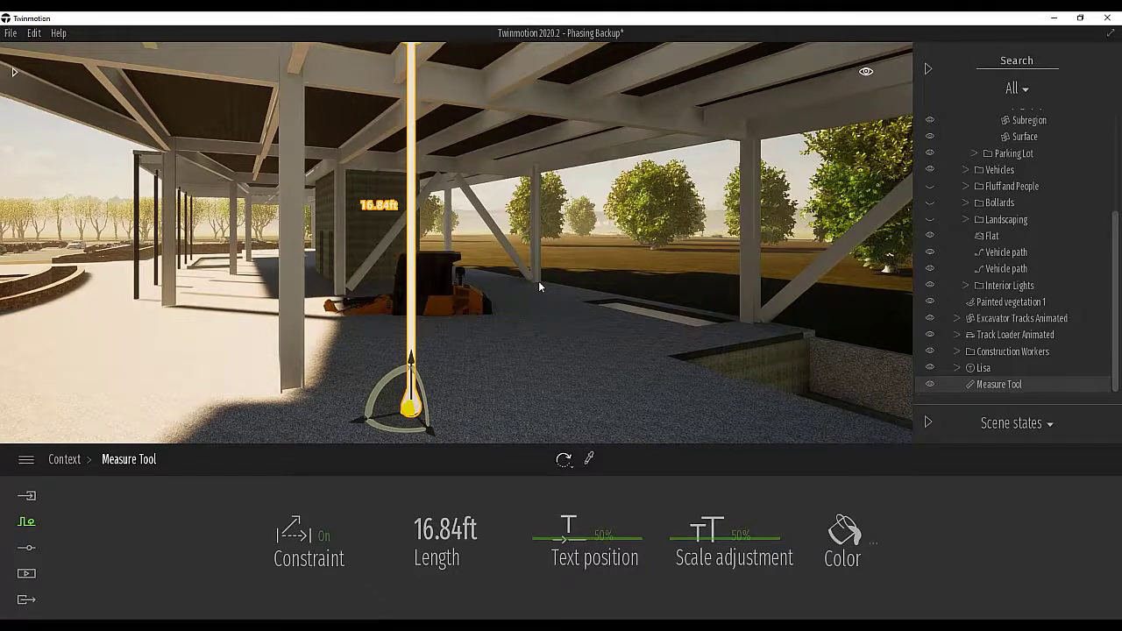
pyautogui.keyDown('shift'); pyautogui.moveTo(439, 294); pyautogui.dragTo(467, 290, button='middle'); pyautogui.keyUp('shift')
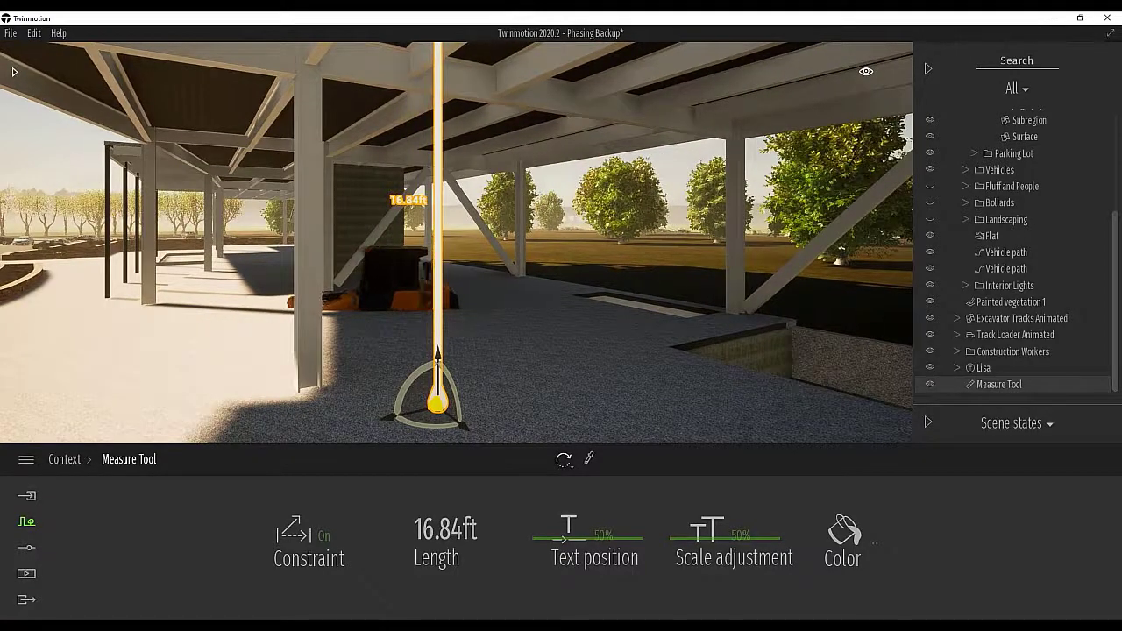
pyautogui.moveTo(467, 290); pyautogui.dragTo(532, 279, button='right')
pyautogui.press('w')
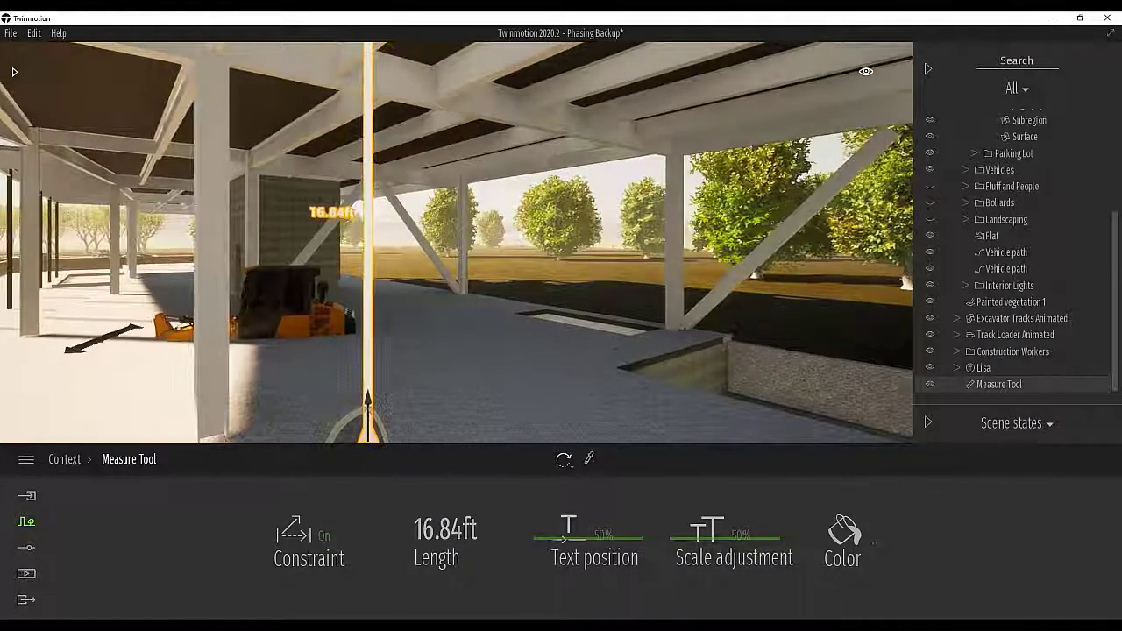
pyautogui.press('w')
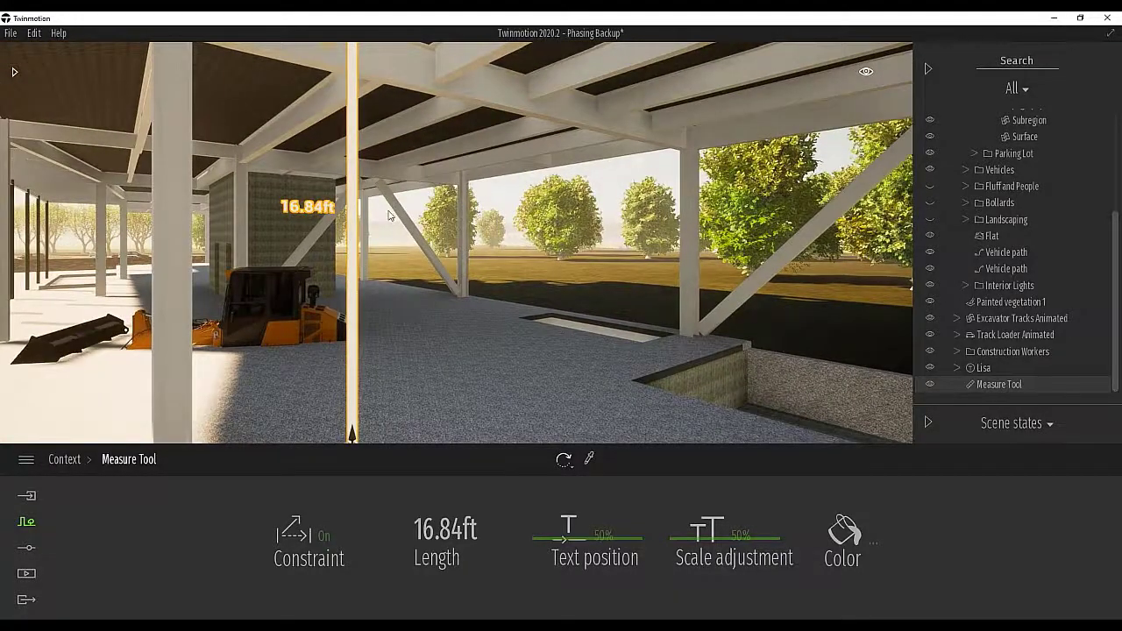
pyautogui.press('s')
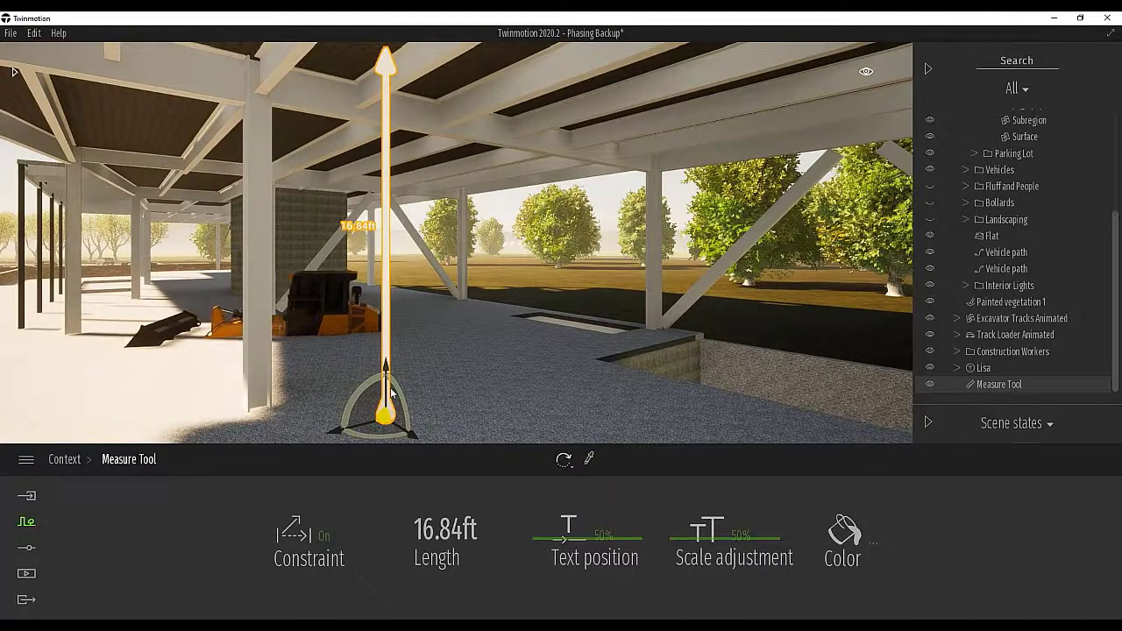
# Move the measurement's base to another spot on the slab, beneath a ceiling beam, to measure the clearance there
pyautogui.moveTo(389, 423); pyautogui.dragTo(422, 381)
pyautogui.press('w')
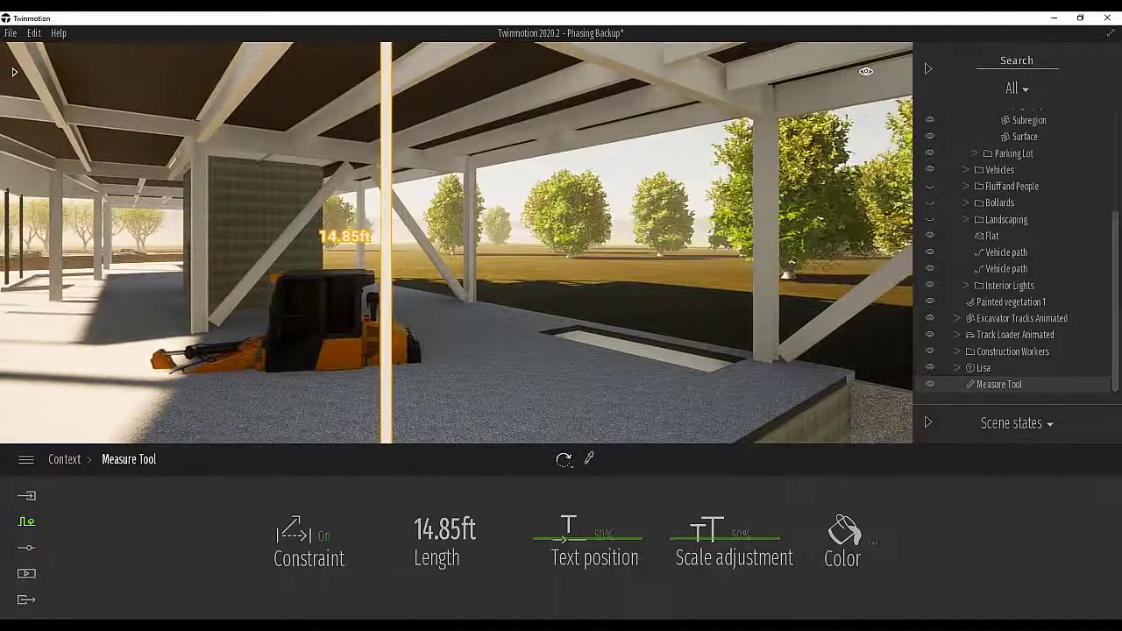
pyautogui.press('s')
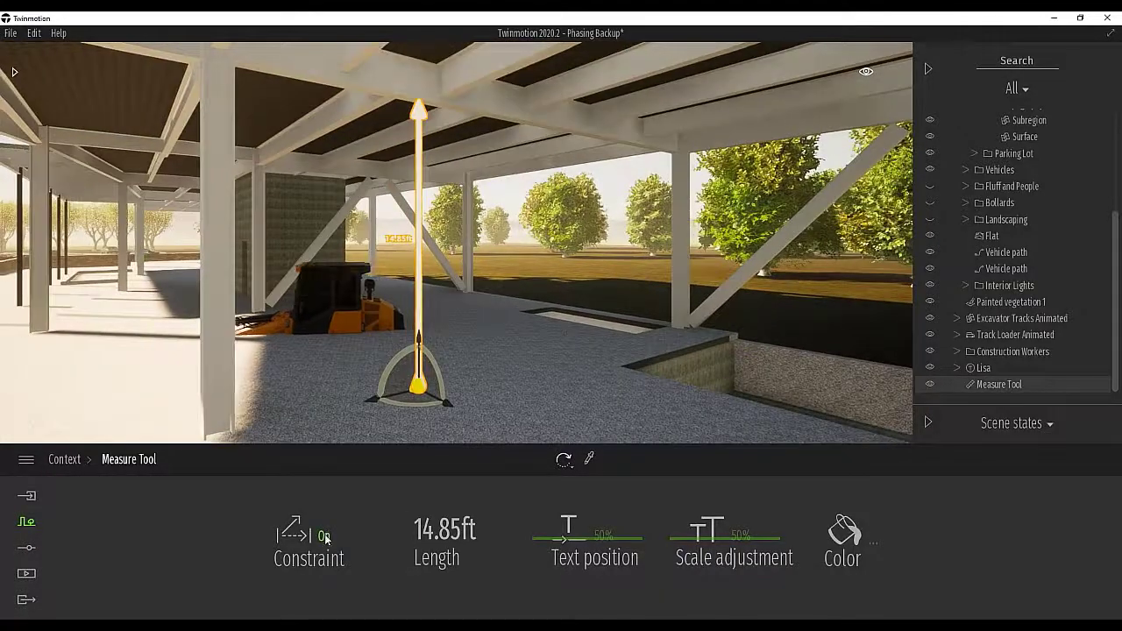
# Turn off the measurement's constraint and set its length to 6.75 ft
pyautogui.click(325, 535)
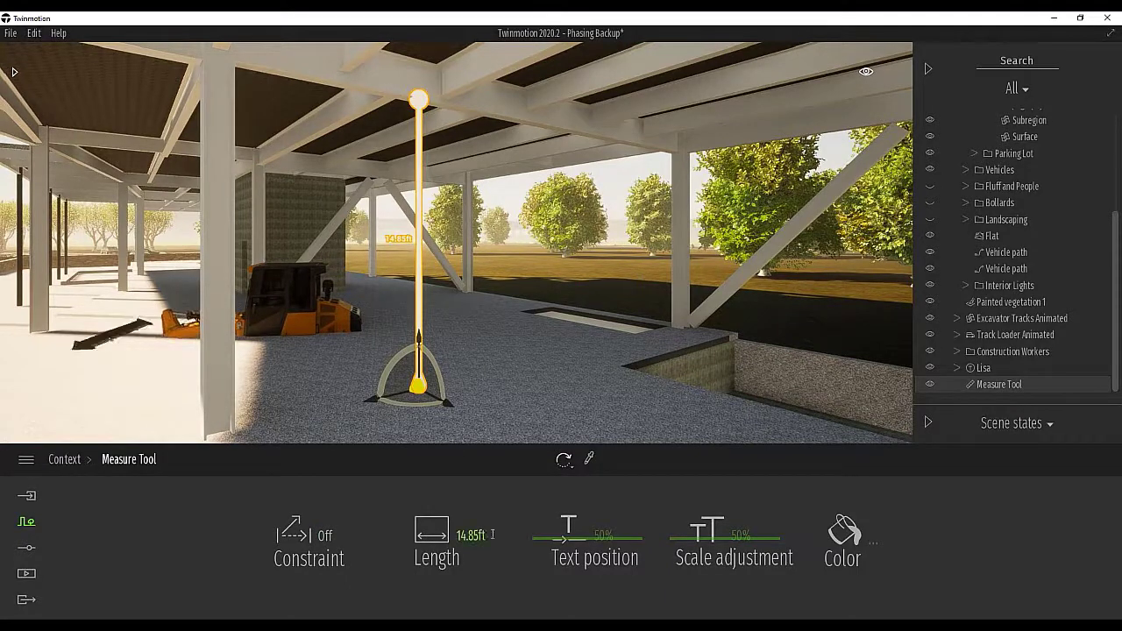
pyautogui.moveTo(487, 536); pyautogui.dragTo(391, 535)
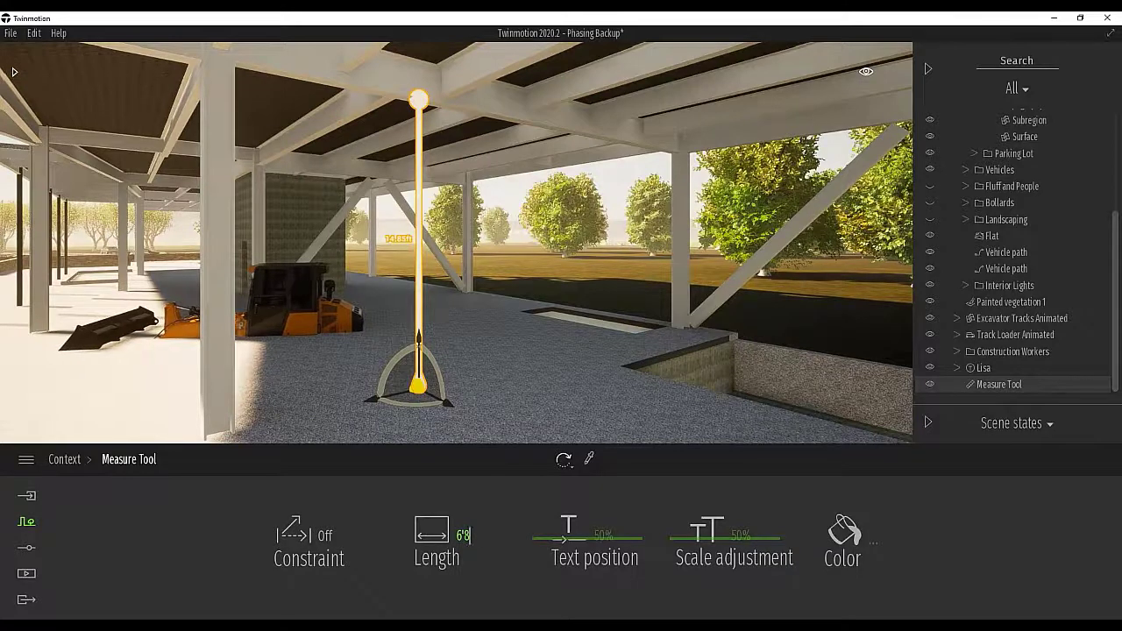
pyautogui.write('6.0')
pyautogui.press('Return')
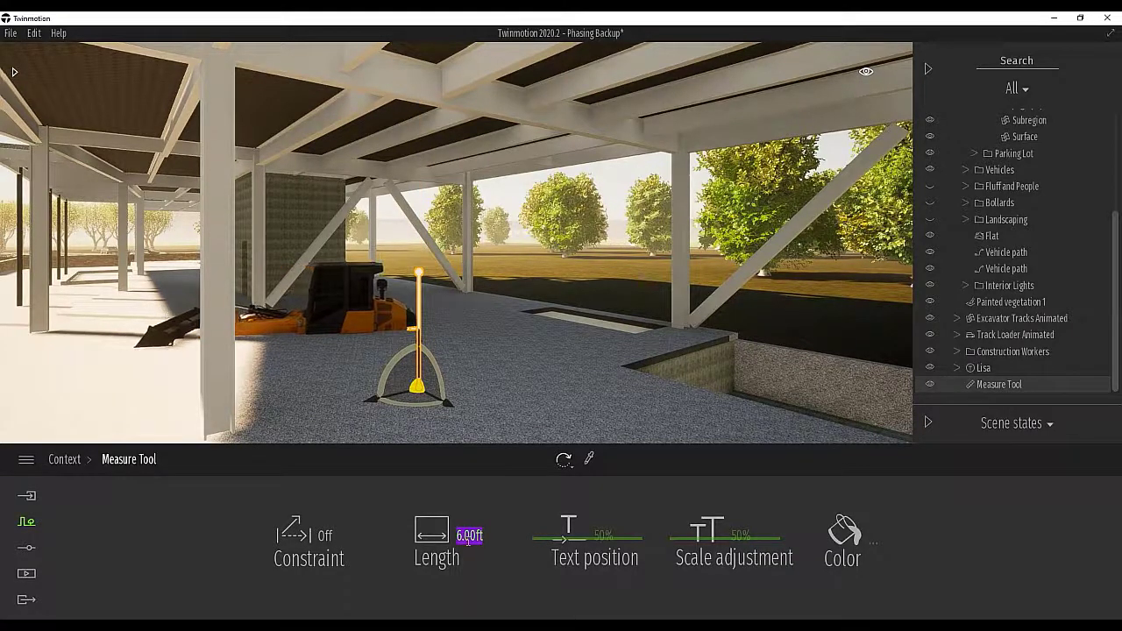
pyautogui.write('6.75')
pyautogui.press('Return')
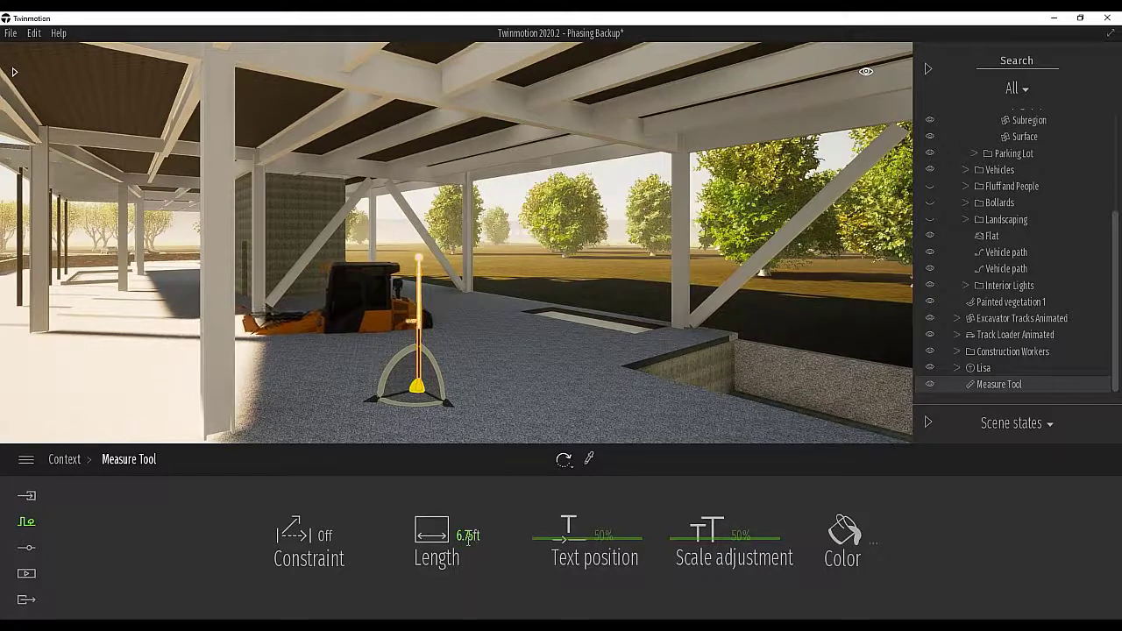
# Inspect the shortened measurement beside the loader from several camera positions under the structure
pyautogui.press('w')
pyautogui.moveTo(469, 377); pyautogui.dragTo(421, 375, button='right')
pyautogui.press('d')
pyautogui.press('w')
pyautogui.press('w')
pyautogui.press('q')
pyautogui.press('a')
pyautogui.press('d')
pyautogui.press('w')
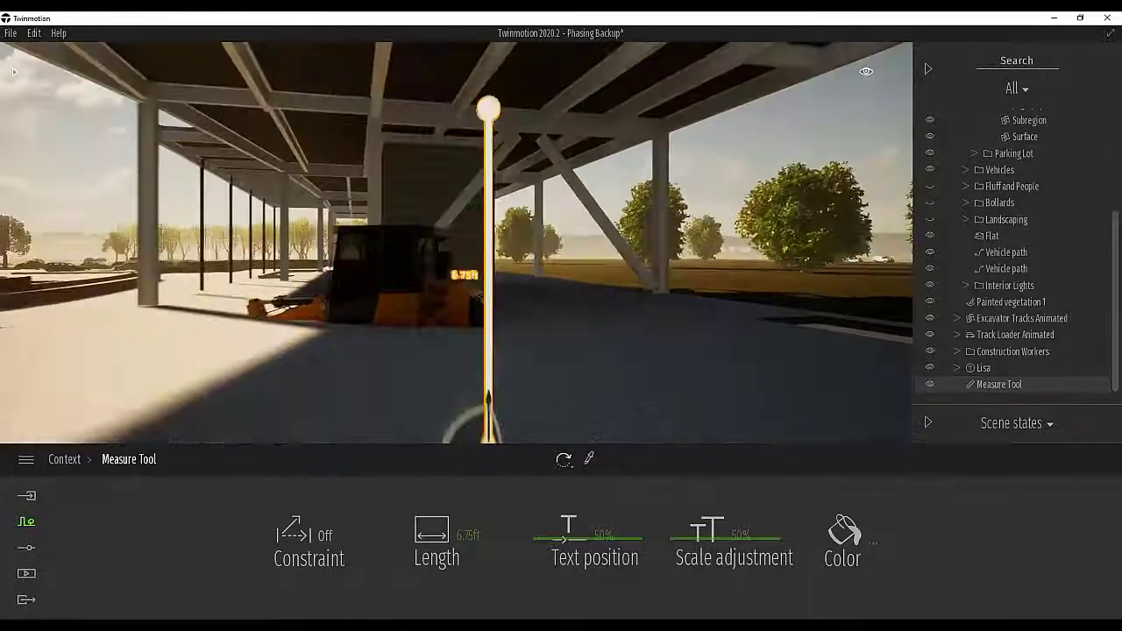
pyautogui.press('s')
pyautogui.press('s')
pyautogui.moveTo(462, 291); pyautogui.dragTo(482, 291, button='right')
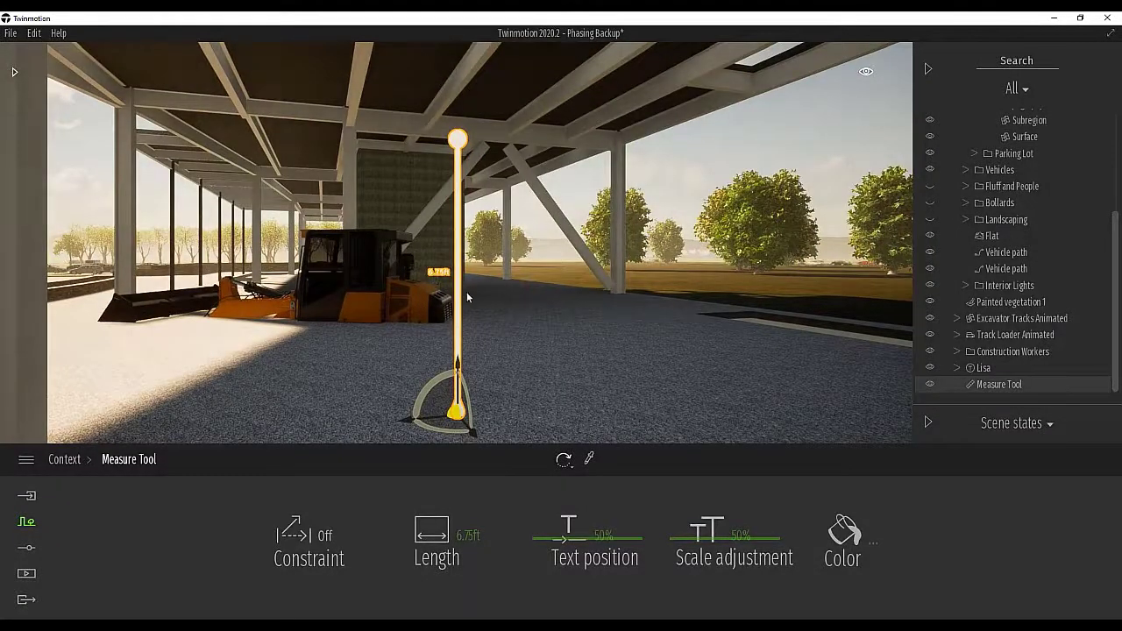
# Set the measurement's text position to 70% and its scale adjustment to 57%
pyautogui.moveTo(272, 209); pyautogui.dragTo(332, 216, button='right')
pyautogui.press('s')
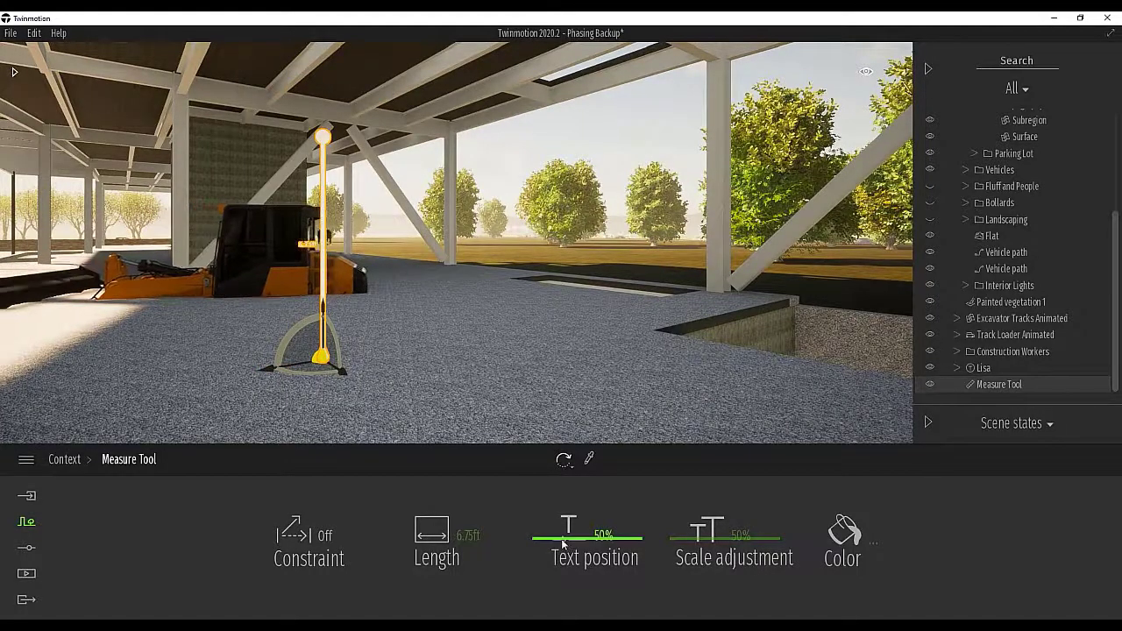
pyautogui.moveTo(562, 539)
pyautogui.mouseDown()
pyautogui.moveTo(558, 504)
pyautogui.moveTo(559, 523)
pyautogui.mouseUp()
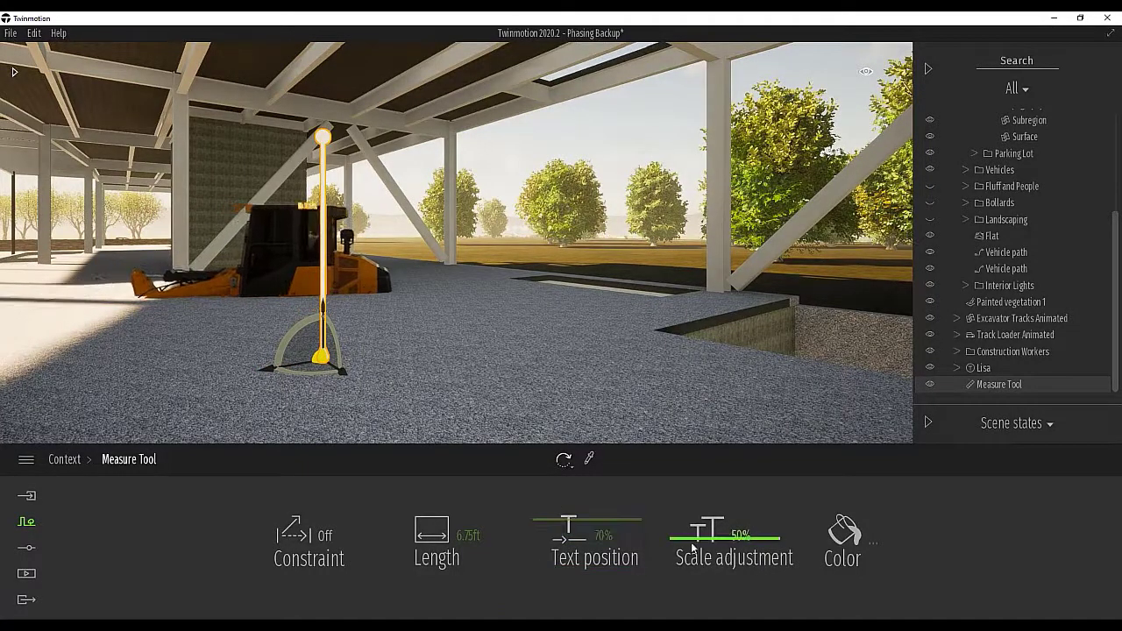
pyautogui.moveTo(701, 545); pyautogui.dragTo(706, 570)
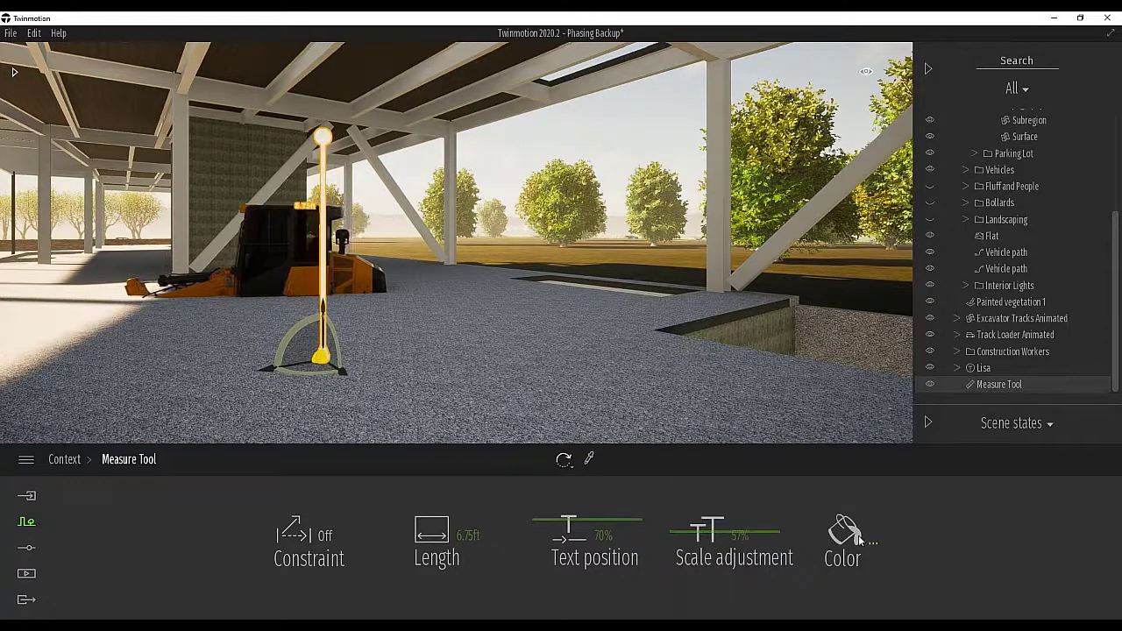
# Change the measurement's colour to an orange-red tone
pyautogui.click(843, 533)
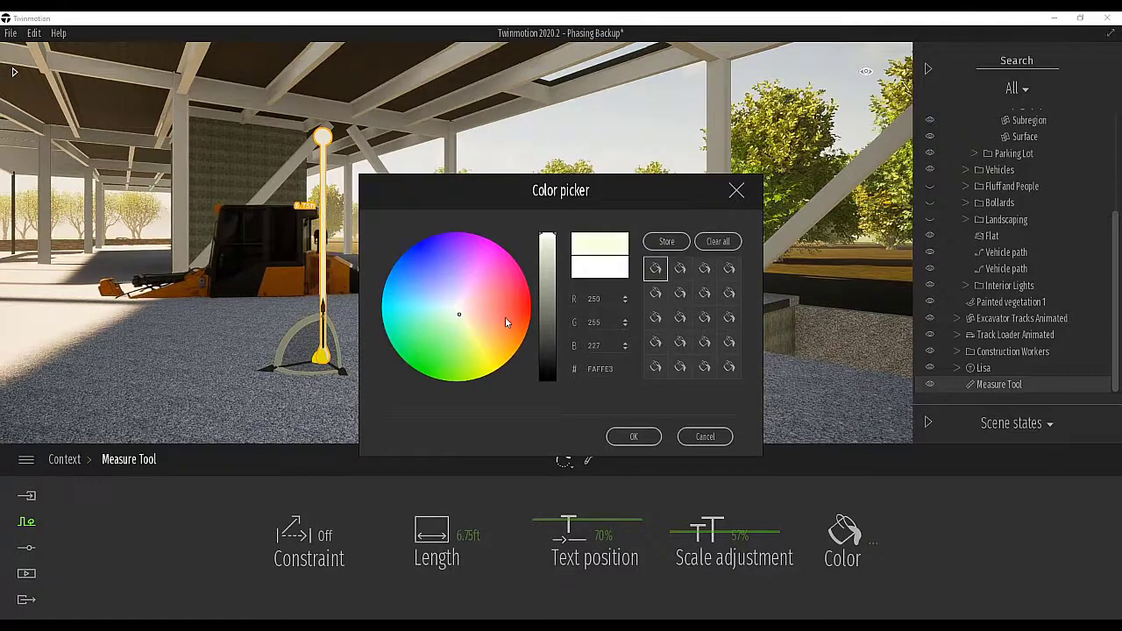
pyautogui.click(517, 309)
pyautogui.click(506, 312)
pyautogui.click(635, 435)
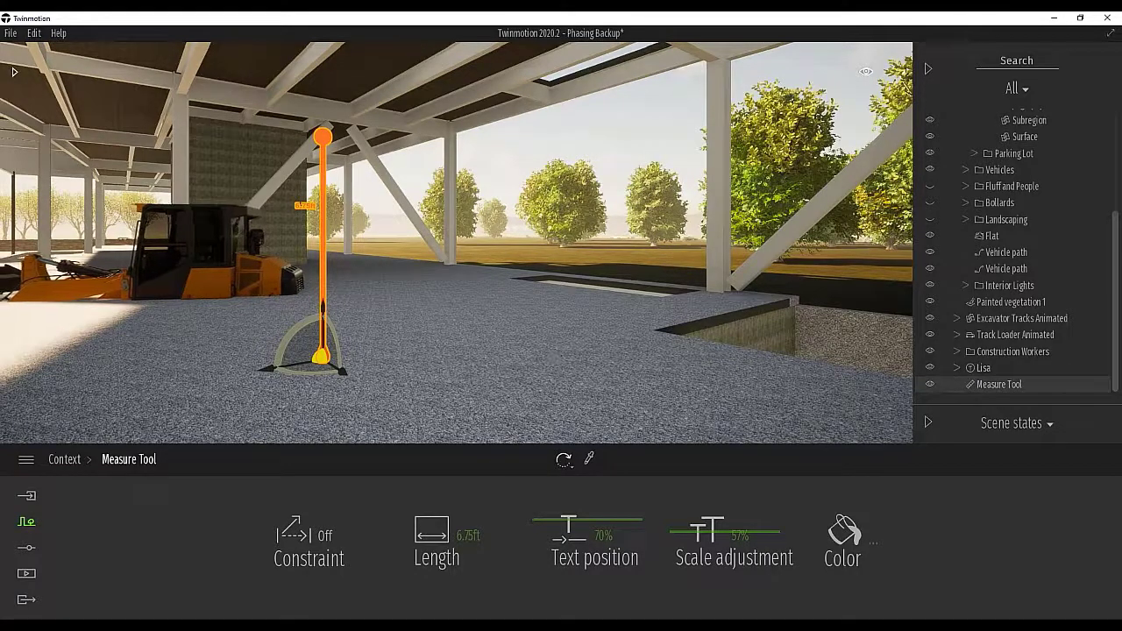
# Place a Section Cube from the tools library on the ground in front of the curved building structure
pyautogui.moveTo(562, 351); pyautogui.dragTo(14, 70, button='right')
pyautogui.press('s')
pyautogui.press('s')
pyautogui.press('s')
pyautogui.press('d')
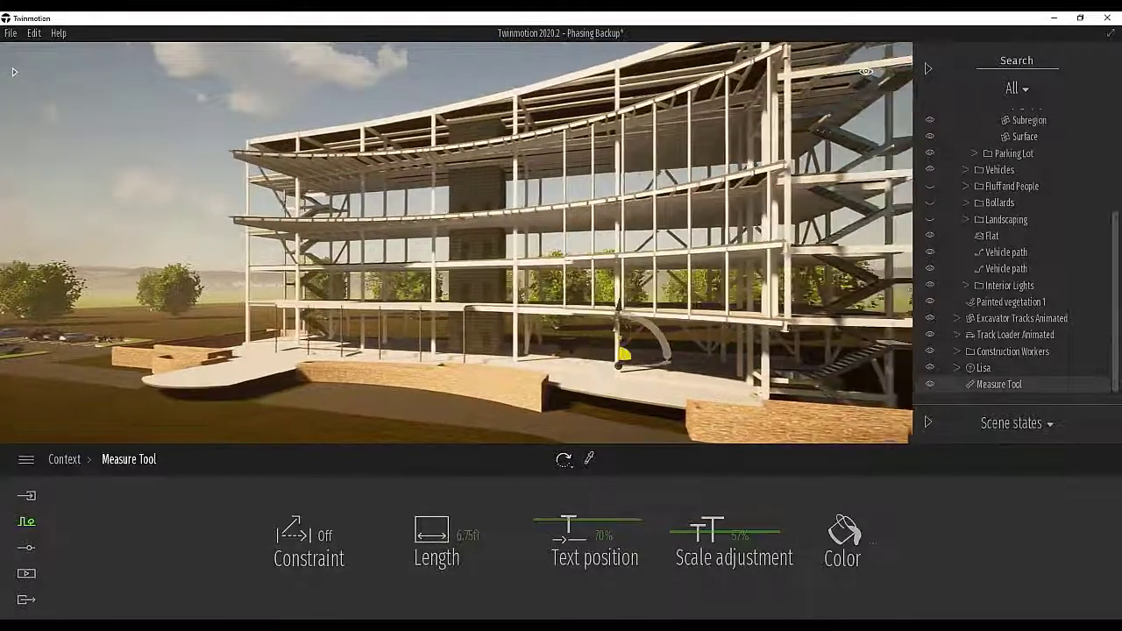
pyautogui.click(12, 68)
pyautogui.click(23, 87)
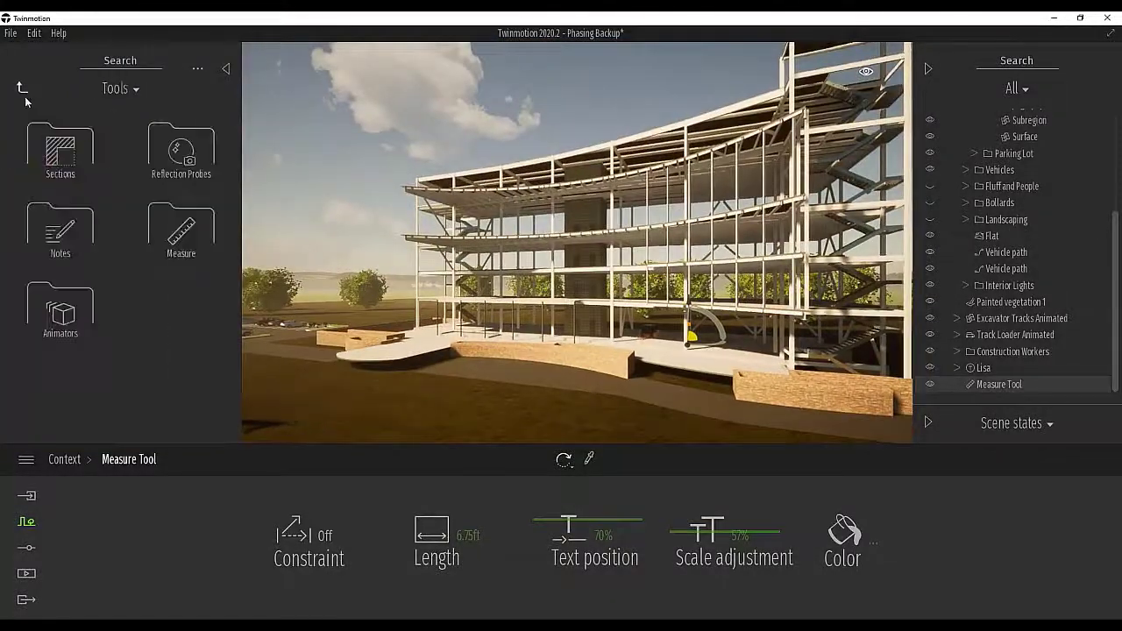
pyautogui.click(63, 156)
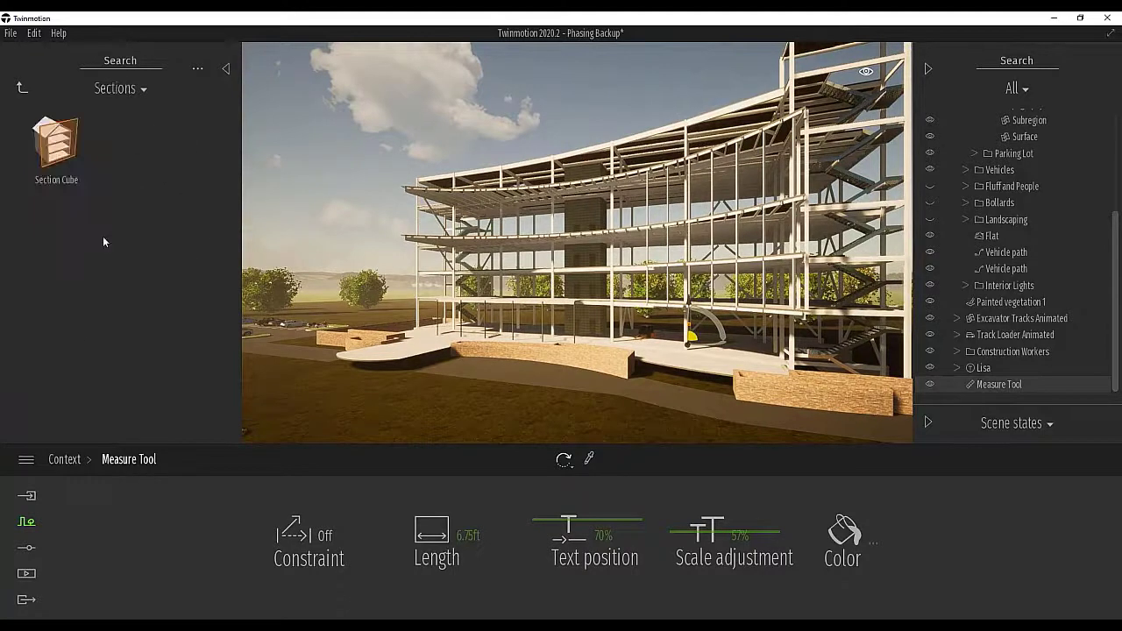
pyautogui.moveTo(56, 142); pyautogui.dragTo(530, 385)
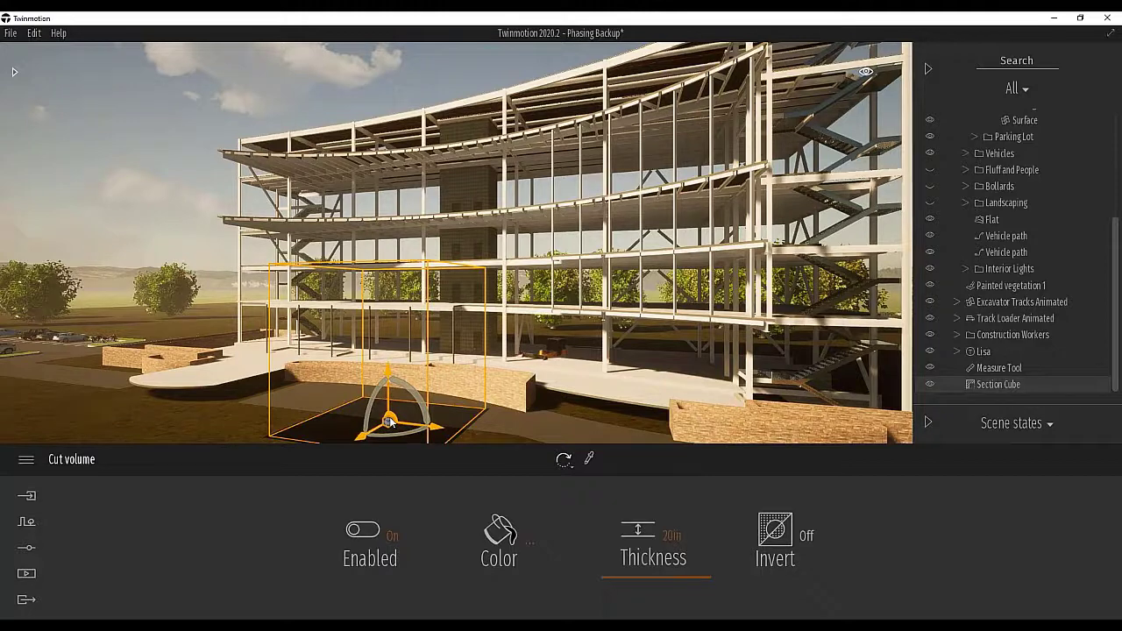
# Scale up the section cube and move it into the structure so it cuts the floor slab beside the loader
pyautogui.moveTo(390, 422)
pyautogui.mouseDown()
pyautogui.moveTo(398, 436)
pyautogui.moveTo(388, 421)
pyautogui.mouseUp()
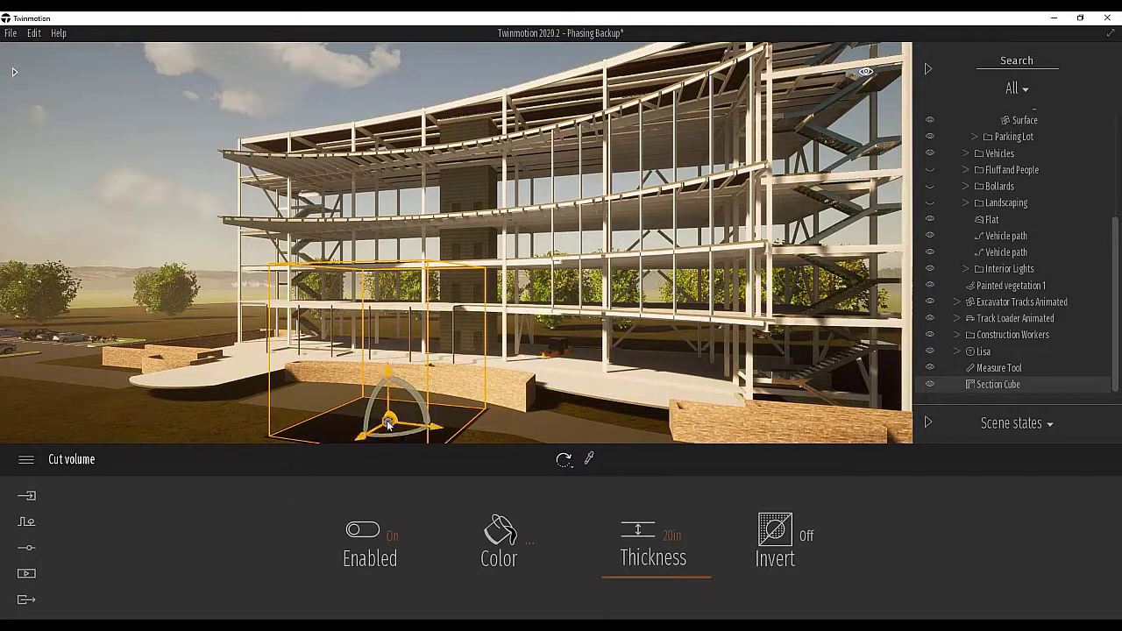
pyautogui.click(389, 427)
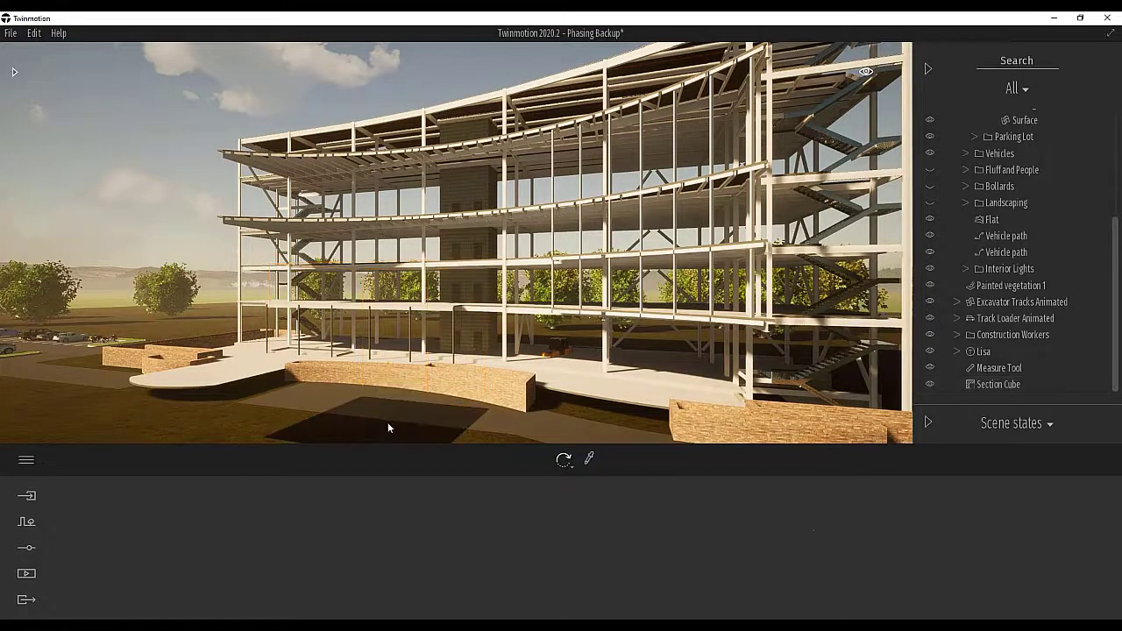
pyautogui.click(989, 385)
pyautogui.click(564, 459)
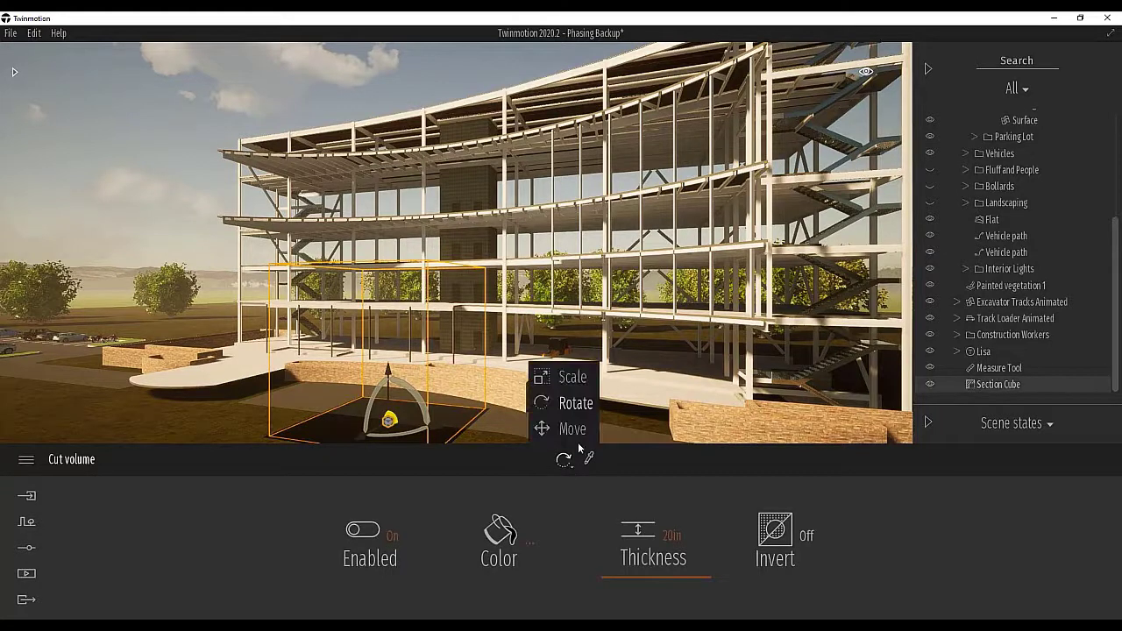
pyautogui.click(571, 377)
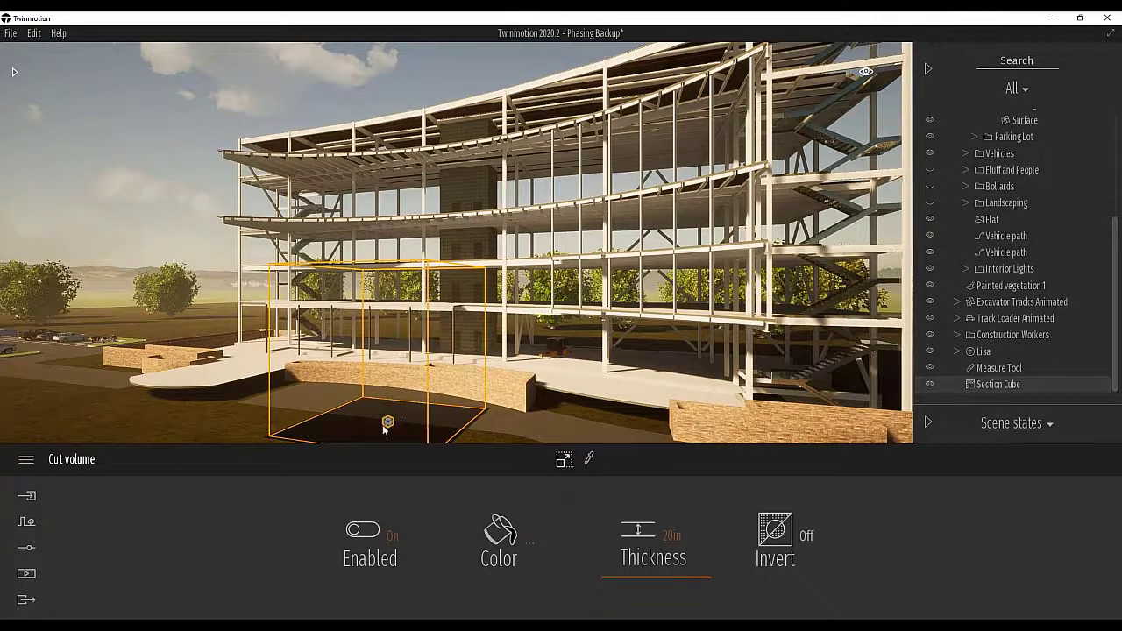
pyautogui.scroll(6, 386, 439)
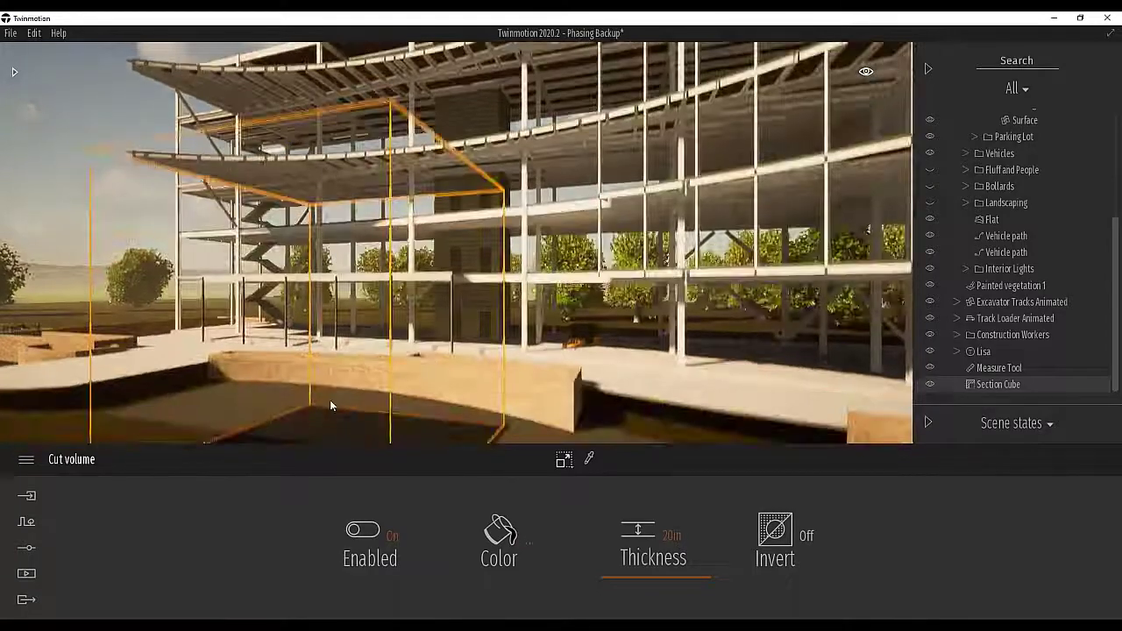
pyautogui.moveTo(331, 403); pyautogui.dragTo(340, 391, button='middle')
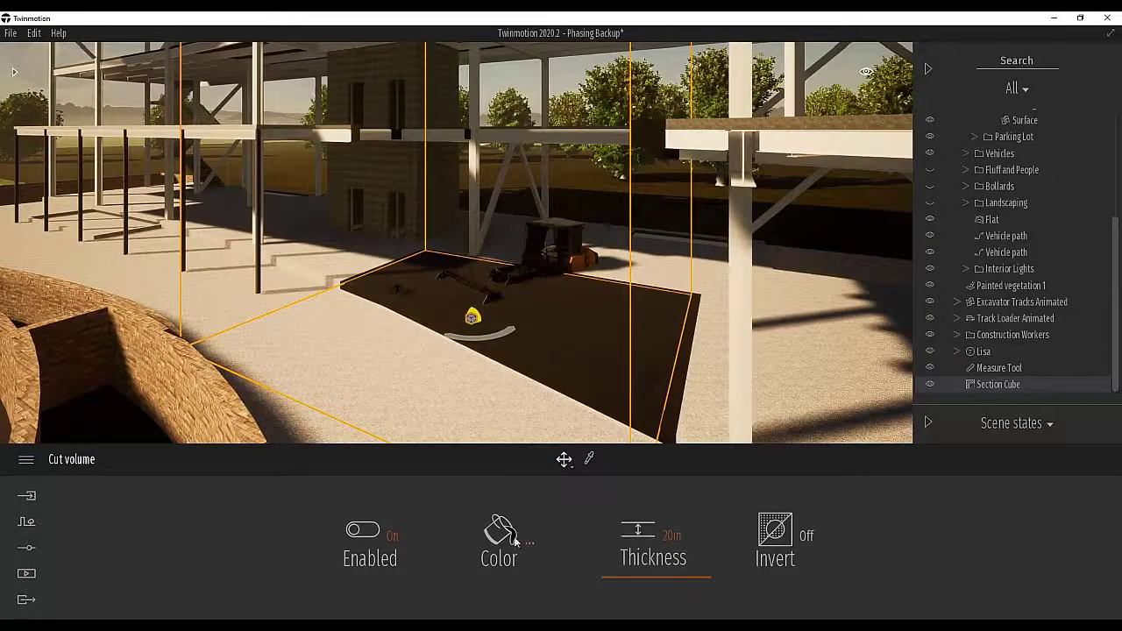
# Try to change the section cube's cut colour to an orange tone
pyautogui.click(514, 541)
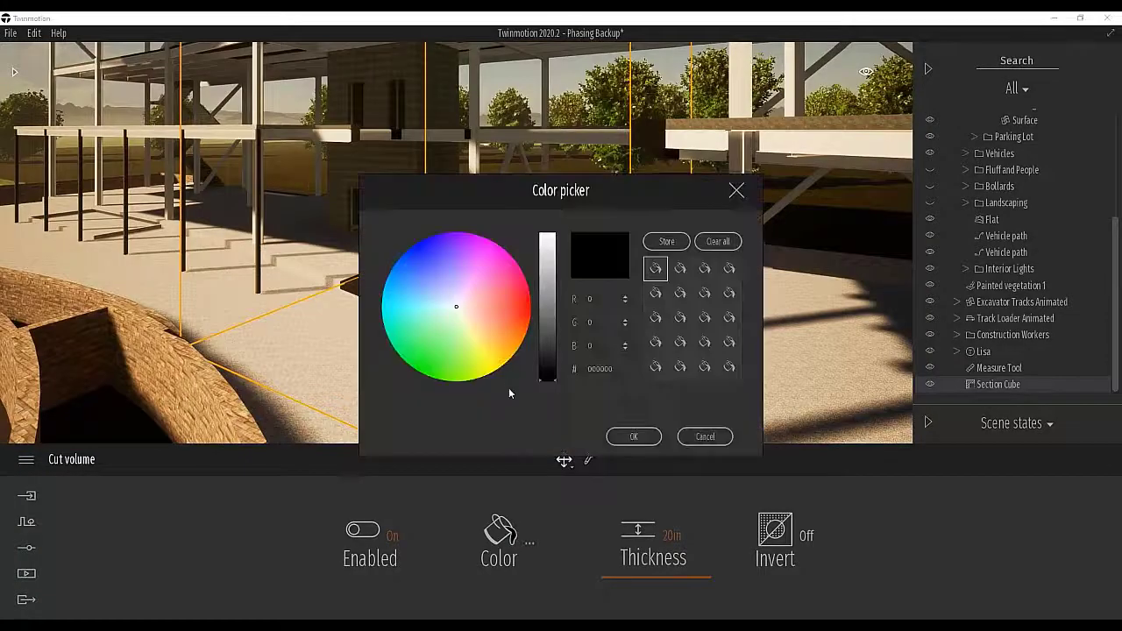
pyautogui.click(500, 320)
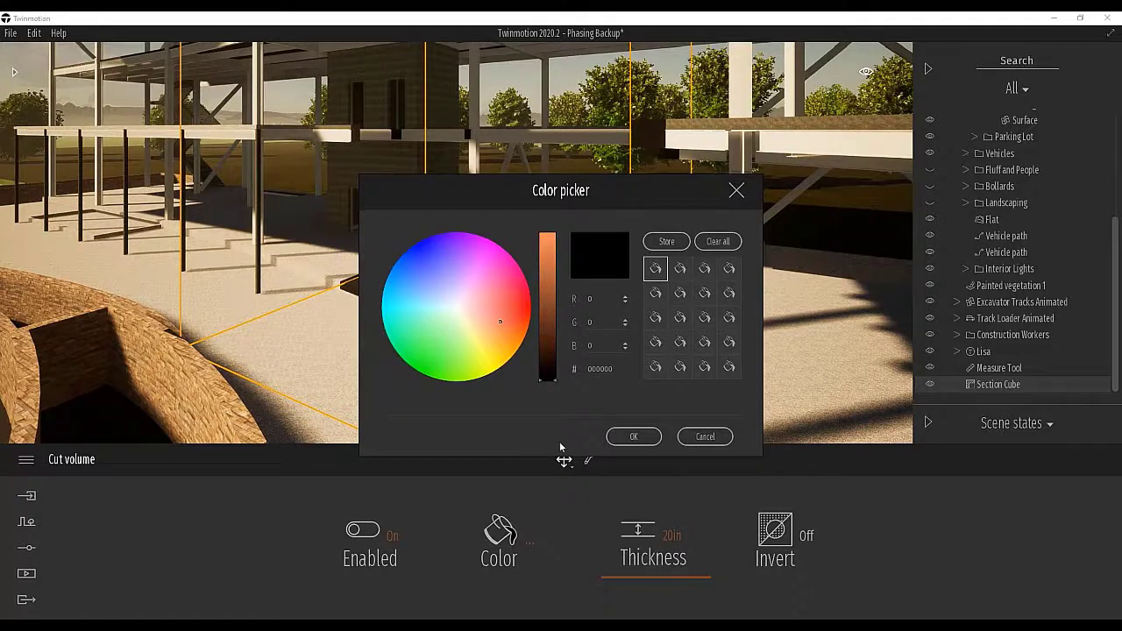
pyautogui.click(502, 311)
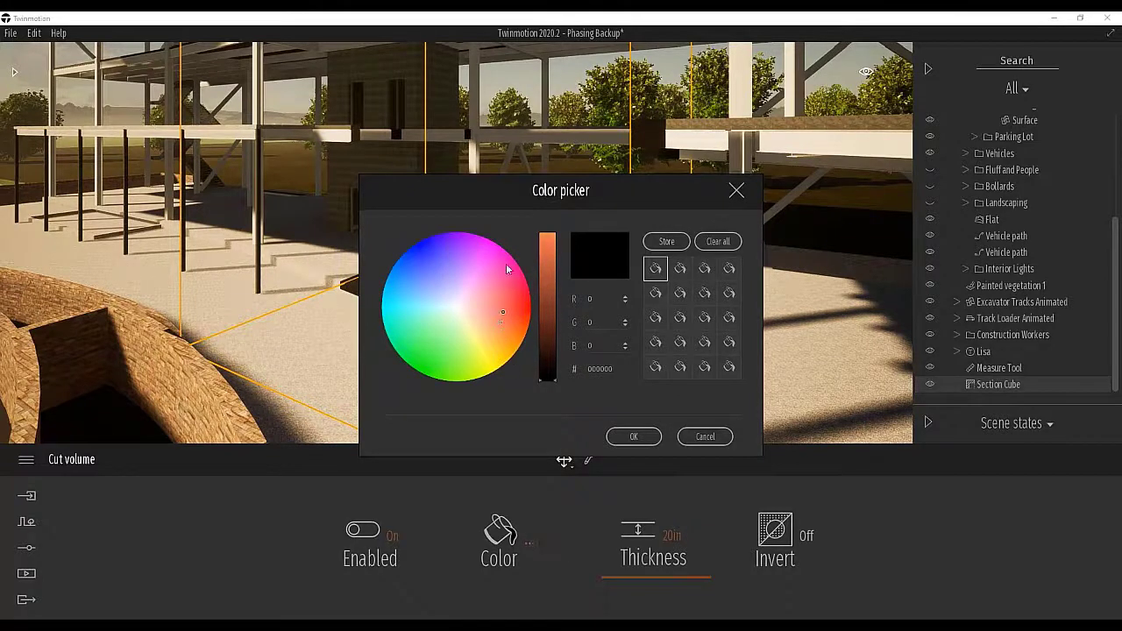
pyautogui.click(642, 441)
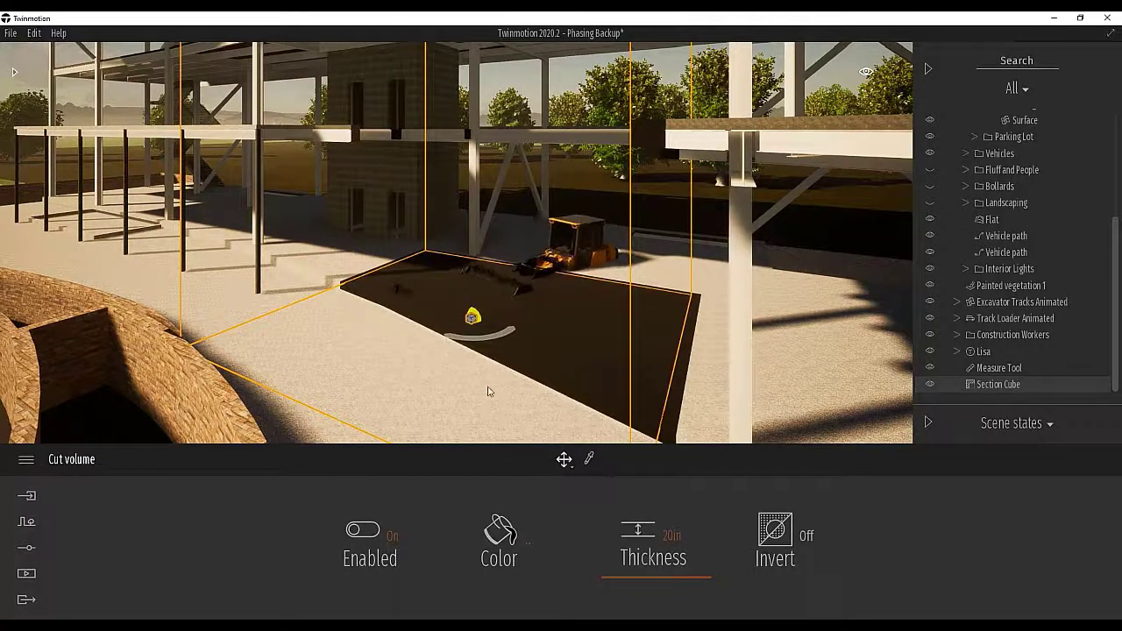
# Set the section cube's thickness to 72 in and its cut colour to bright red, FF2523
pyautogui.moveTo(609, 574); pyautogui.dragTo(531, 540)
pyautogui.click(502, 532)
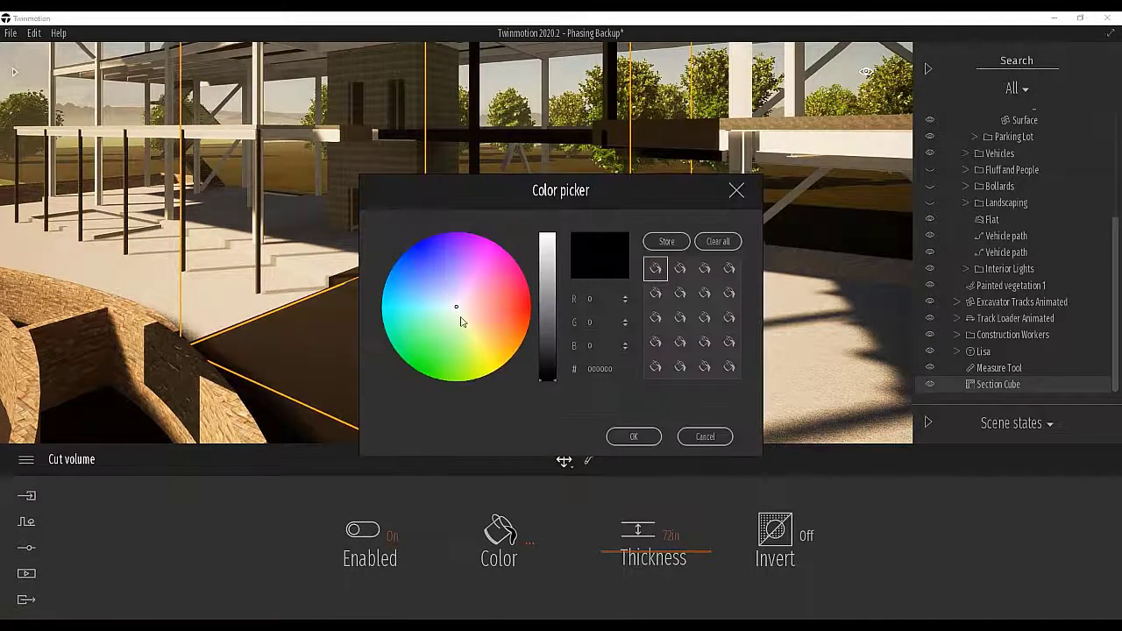
pyautogui.click(630, 440)
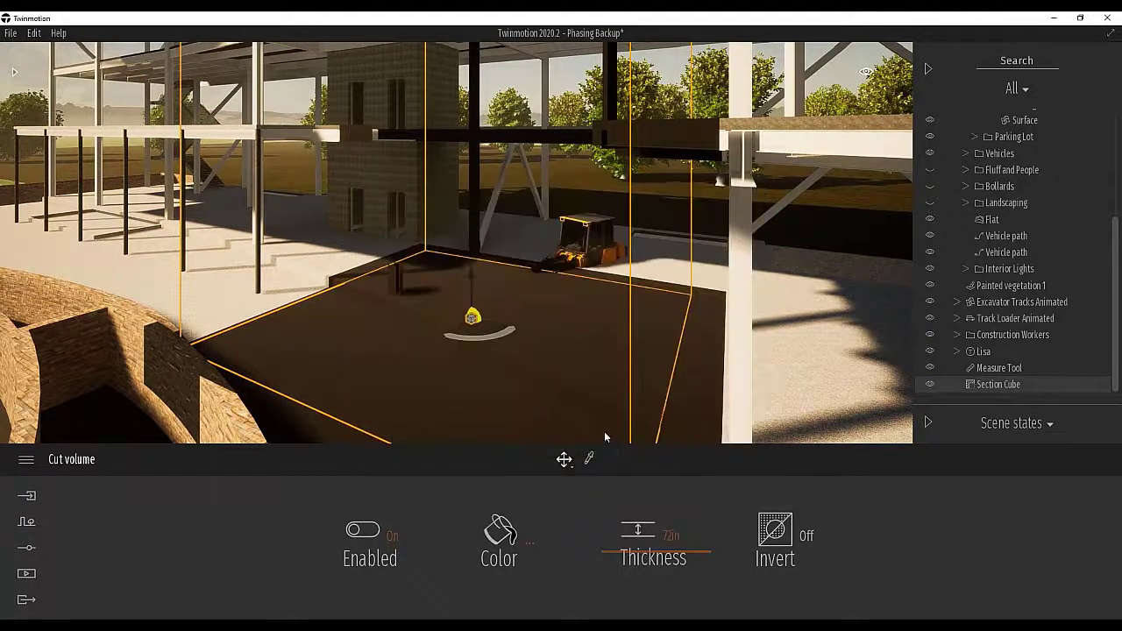
pyautogui.click(515, 530)
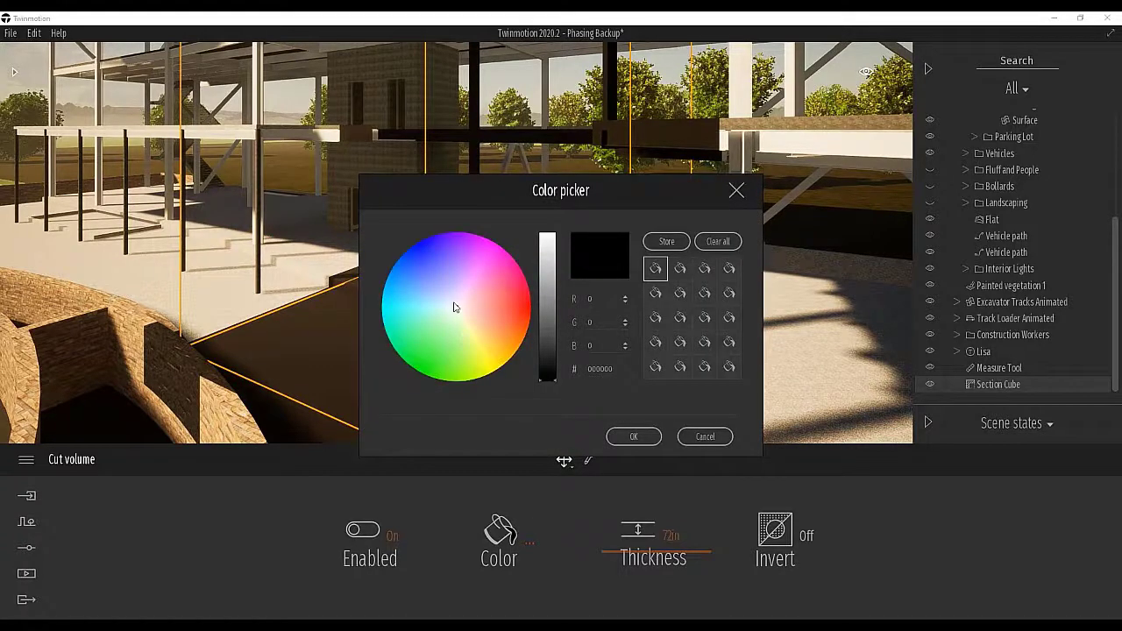
pyautogui.moveTo(454, 307); pyautogui.dragTo(517, 308)
pyautogui.moveTo(542, 386); pyautogui.dragTo(546, 235)
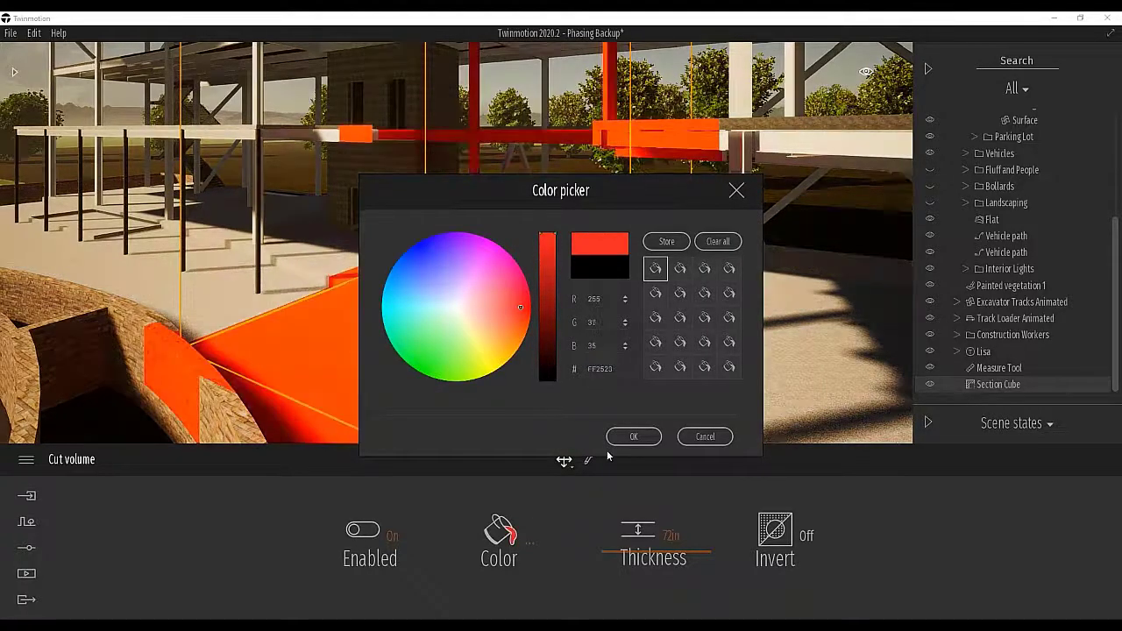
pyautogui.click(633, 444)
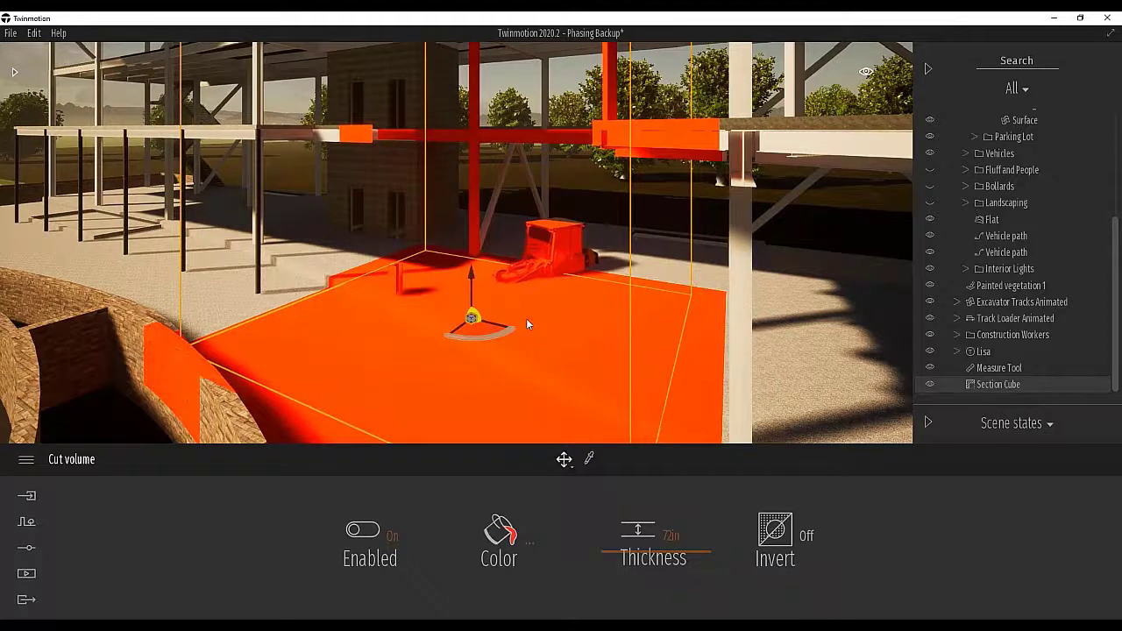
# Invert the section cube to isolate the structure inside it, and inspect the cut without the selection outline
pyautogui.moveTo(527, 321); pyautogui.dragTo(515, 313, button='right')
pyautogui.scroll(-1, 526, 321)
pyautogui.scroll(-4, 525, 337)
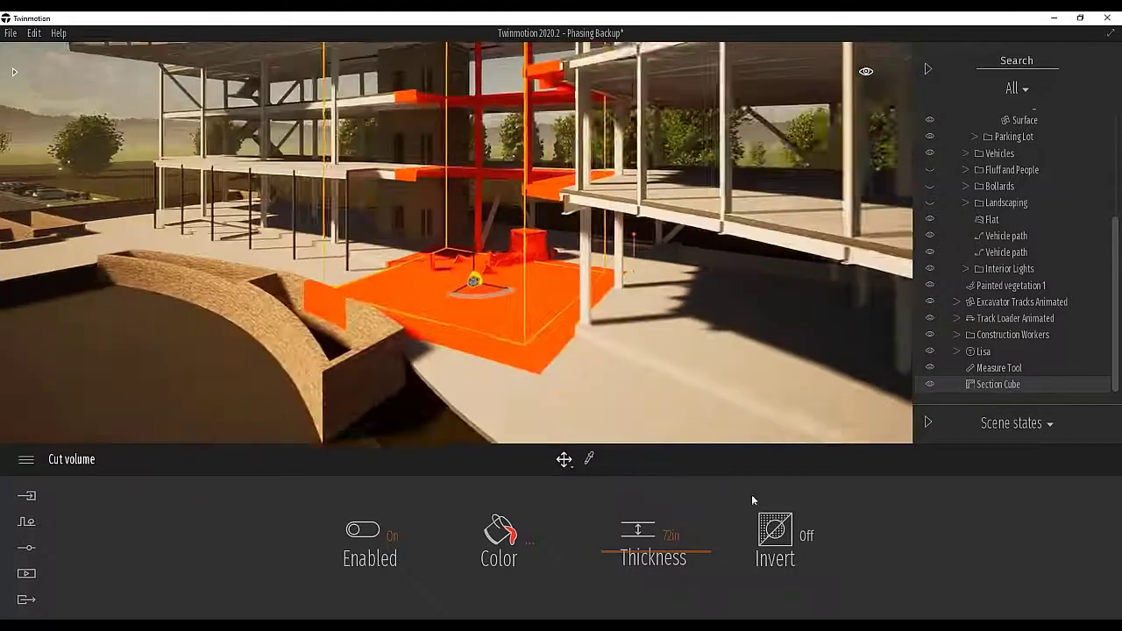
pyautogui.click(769, 533)
pyautogui.moveTo(589, 354); pyautogui.dragTo(644, 331, button='right')
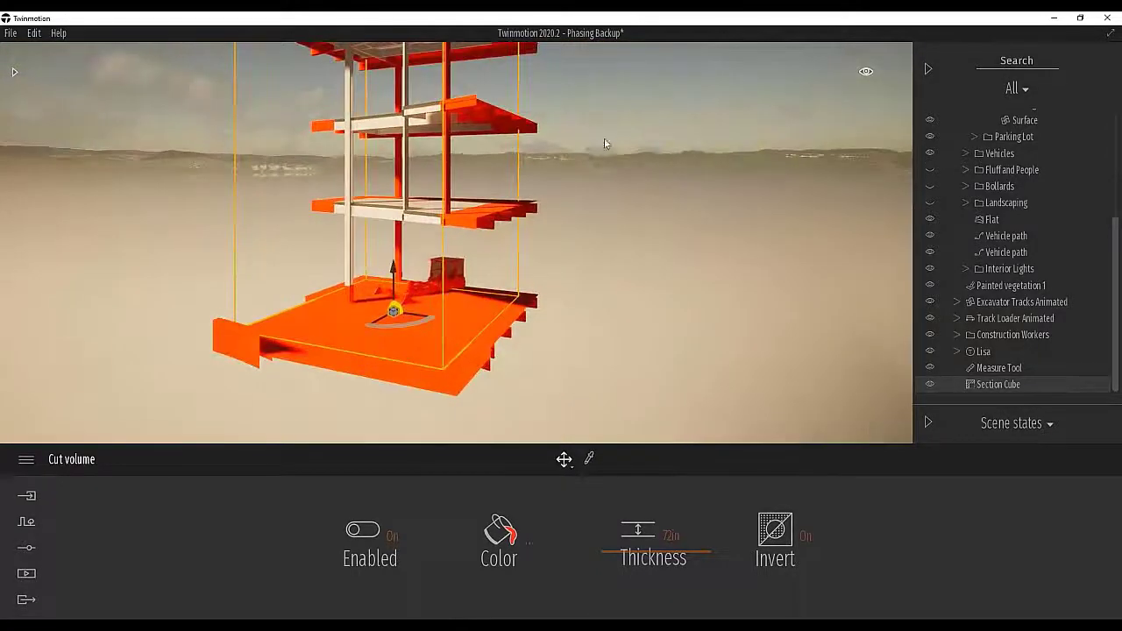
pyautogui.click(592, 98)
pyautogui.click(576, 304)
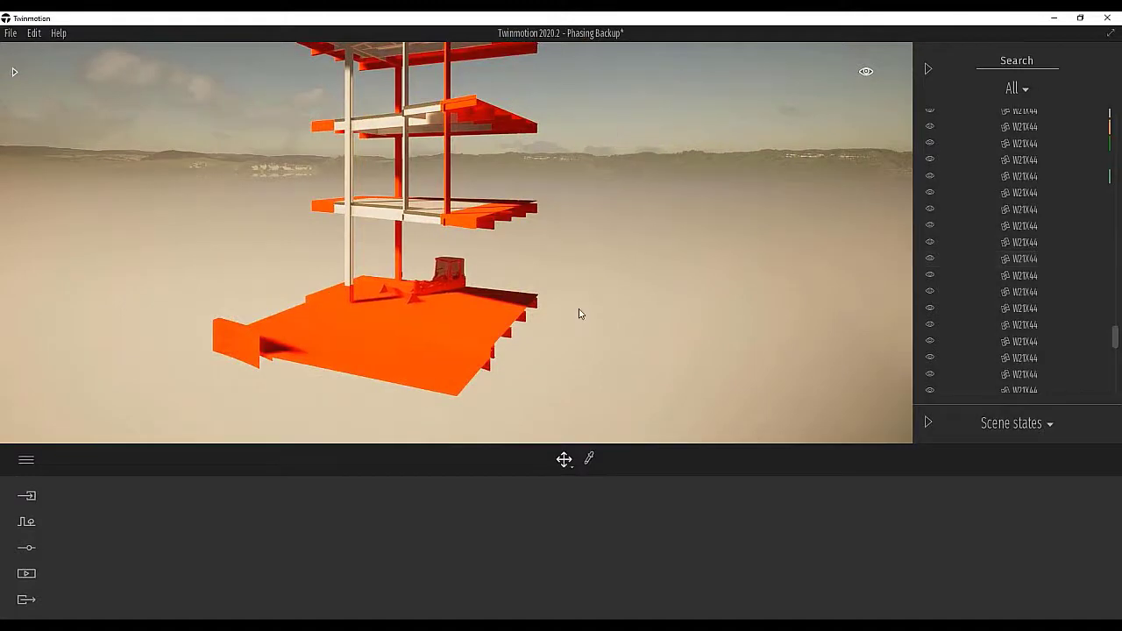
pyautogui.moveTo(582, 313); pyautogui.dragTo(583, 431, button='right')
pyautogui.press('a')
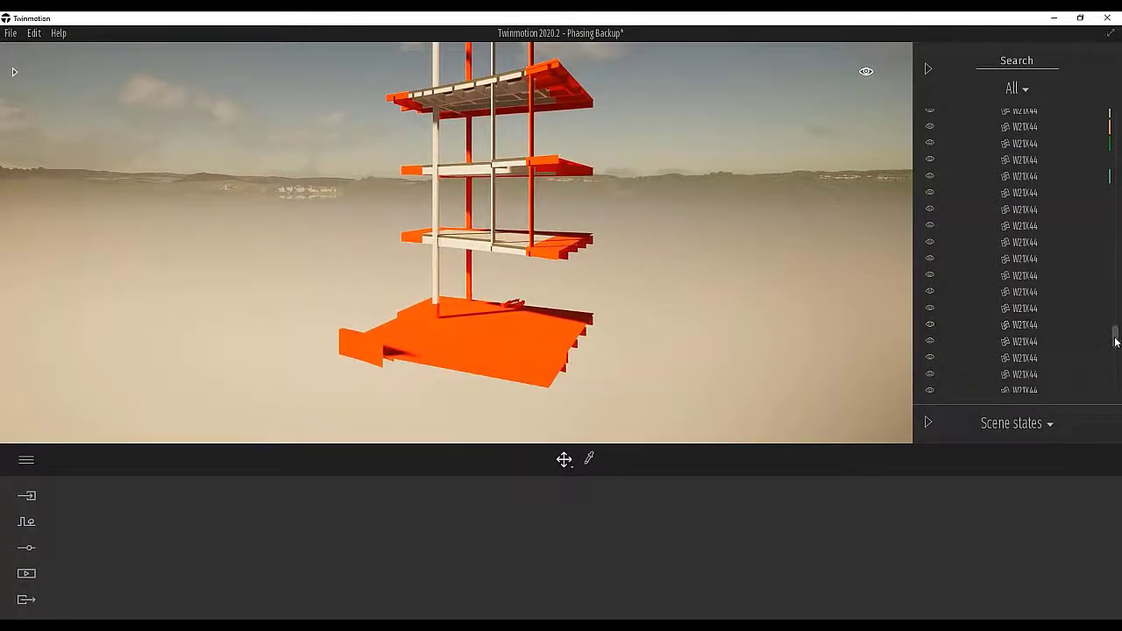
# Turn off the section cube's inversion and delete the cube from the scene
pyautogui.moveTo(1114, 333); pyautogui.dragTo(1064, 405)
pyautogui.click(1002, 385)
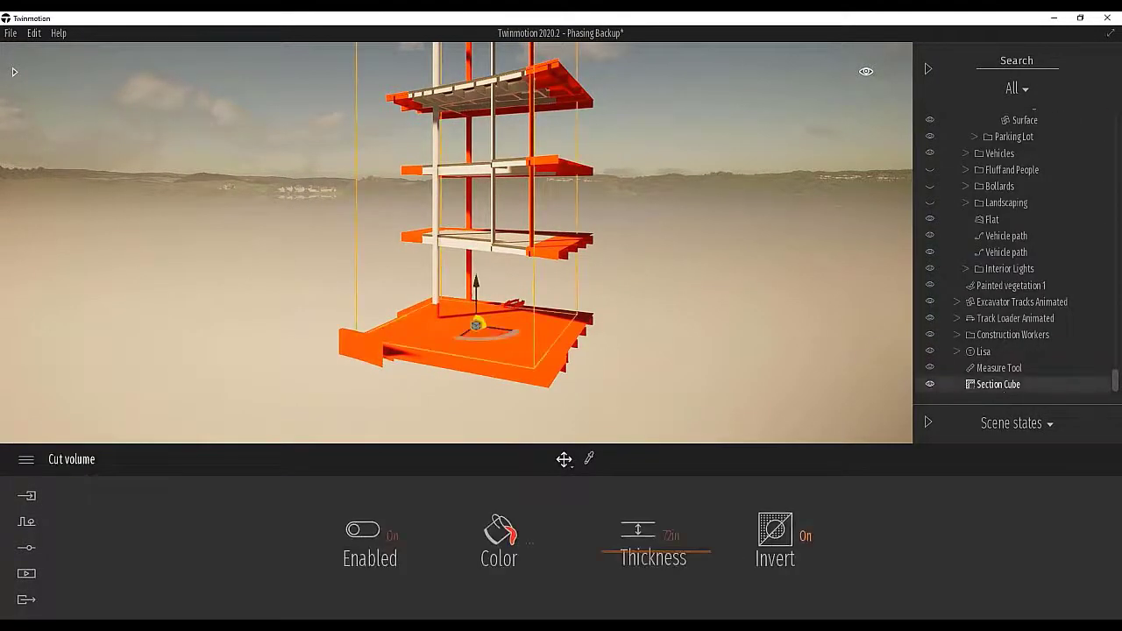
pyautogui.click(803, 537)
pyautogui.rightClick(987, 385)
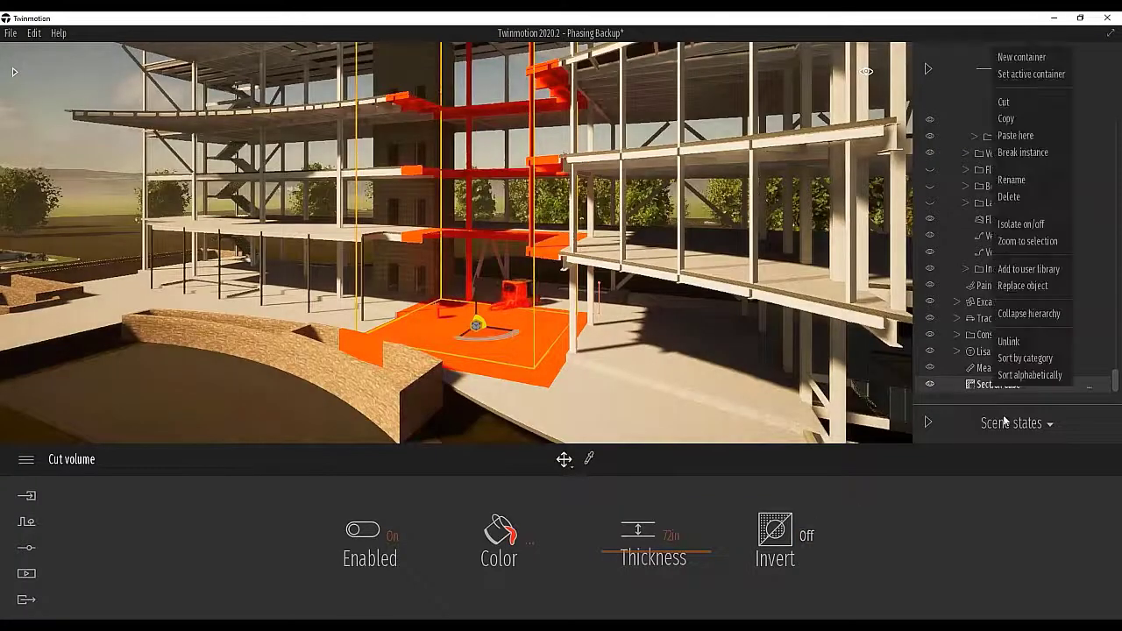
pyautogui.click(1008, 196)
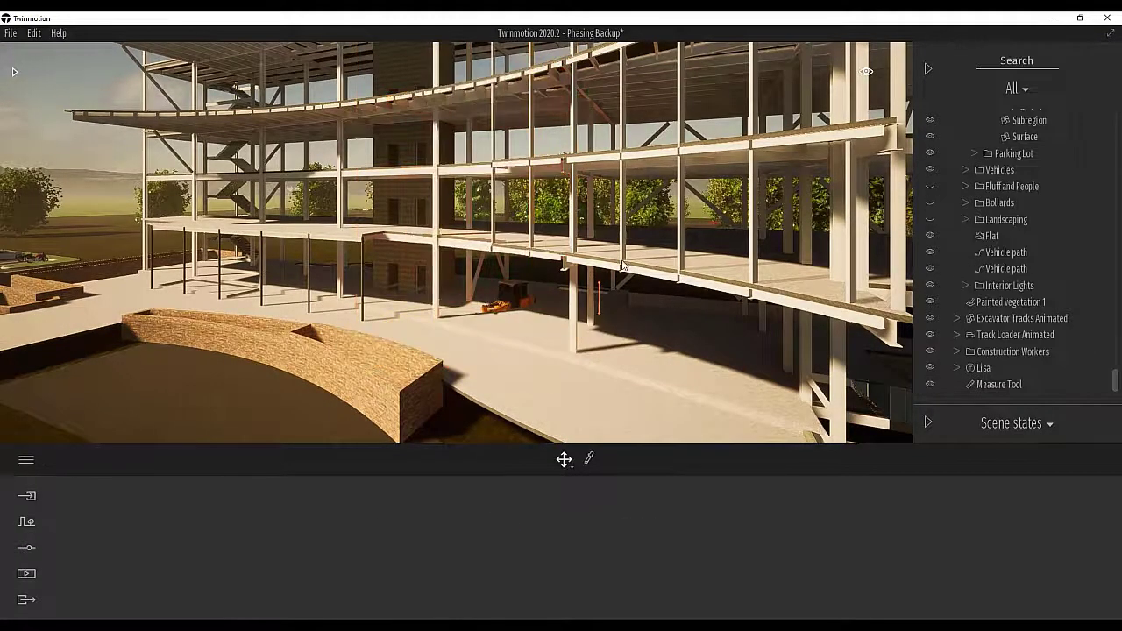
pyautogui.scroll(-5, 541, 316)
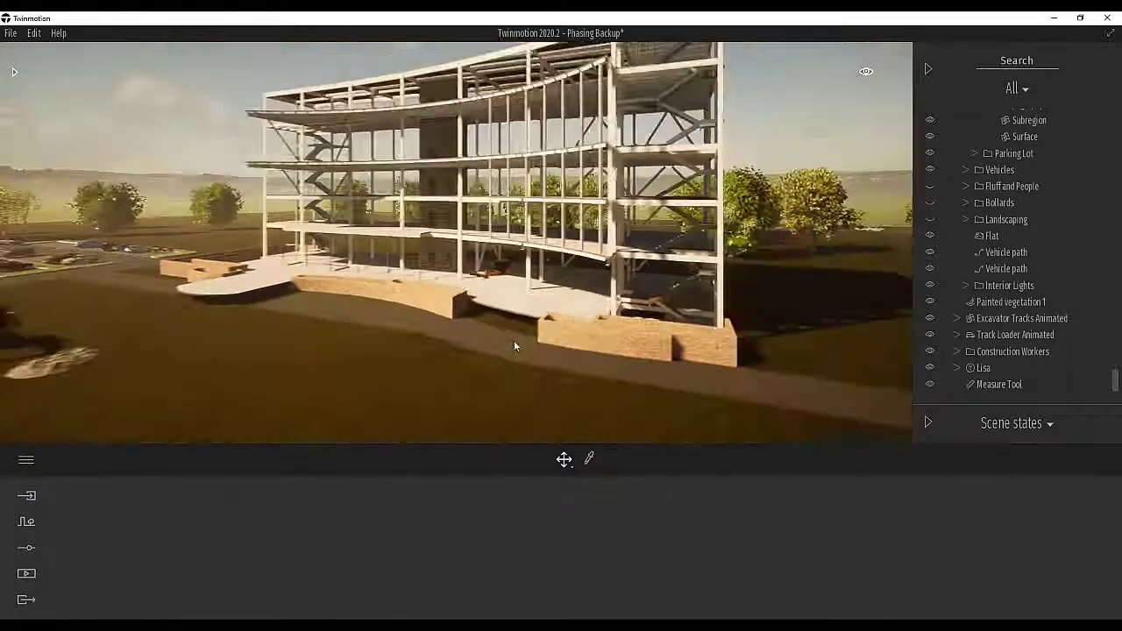